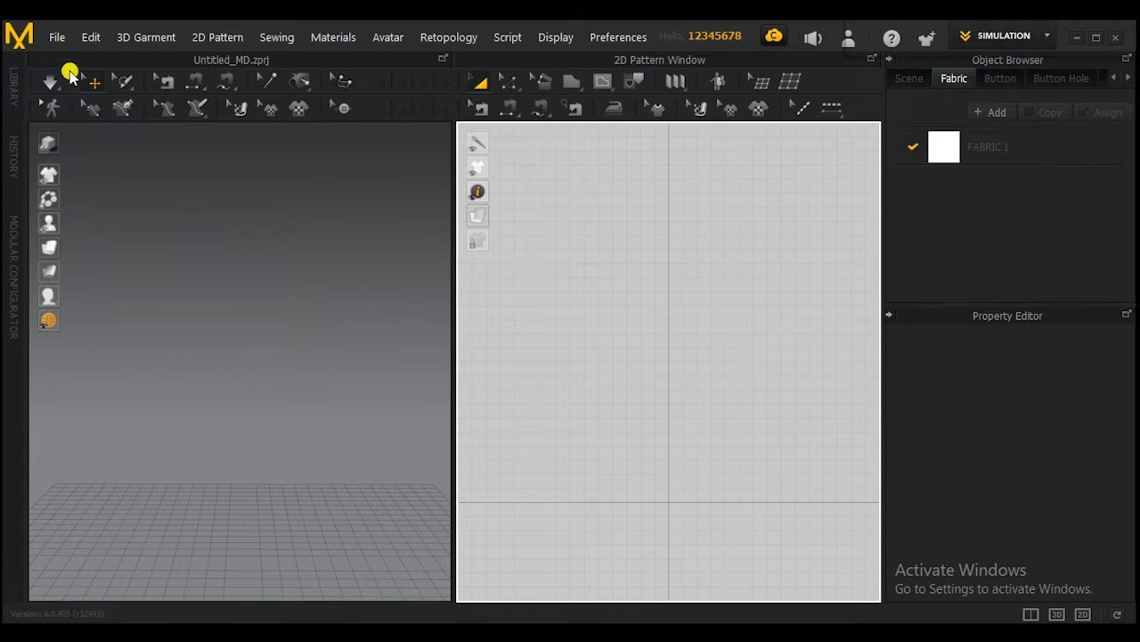
# Add the avatar file FV2_Feifei.avt from the Female_V2 folder to the scene and deselect it
pyautogui.click(59, 39)
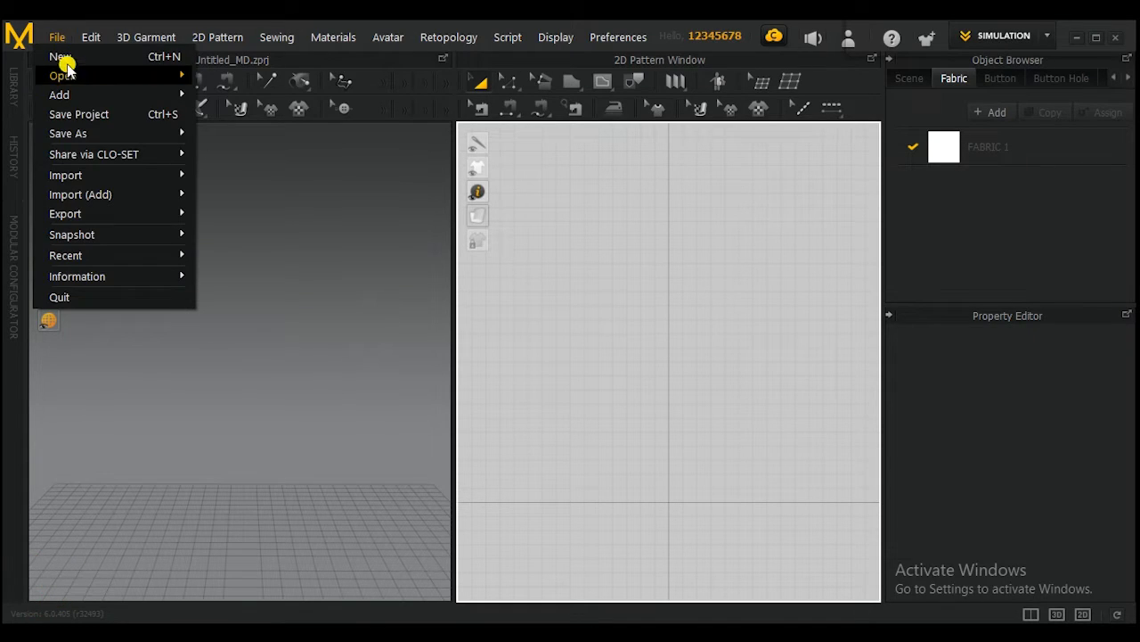
pyautogui.moveTo(152, 97)
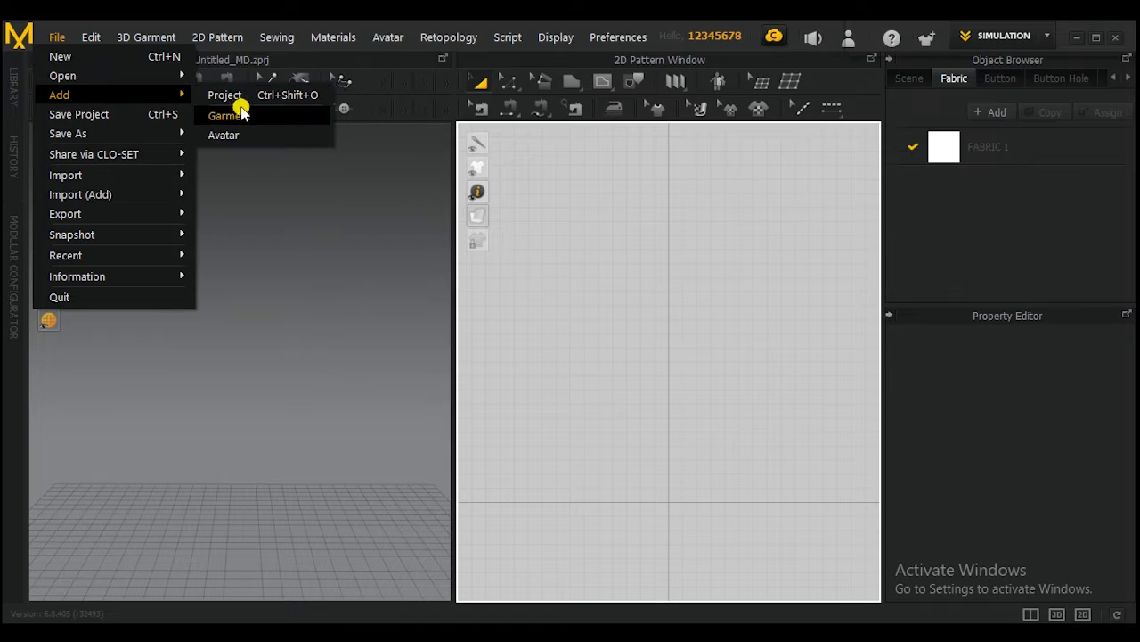
pyautogui.click(242, 139)
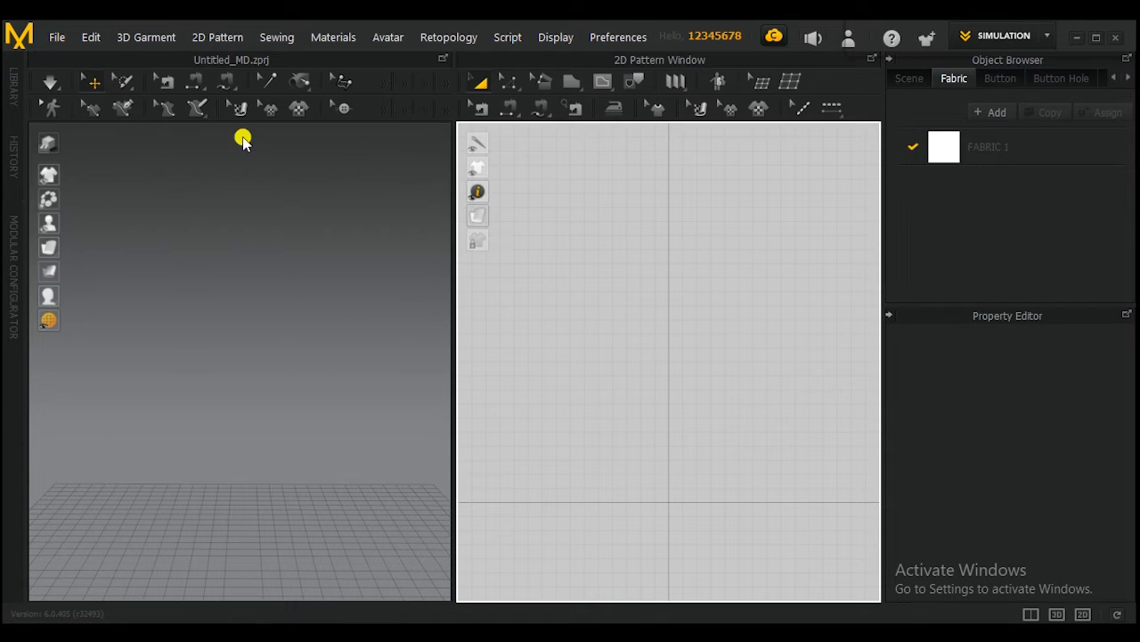
pyautogui.click(243, 139)
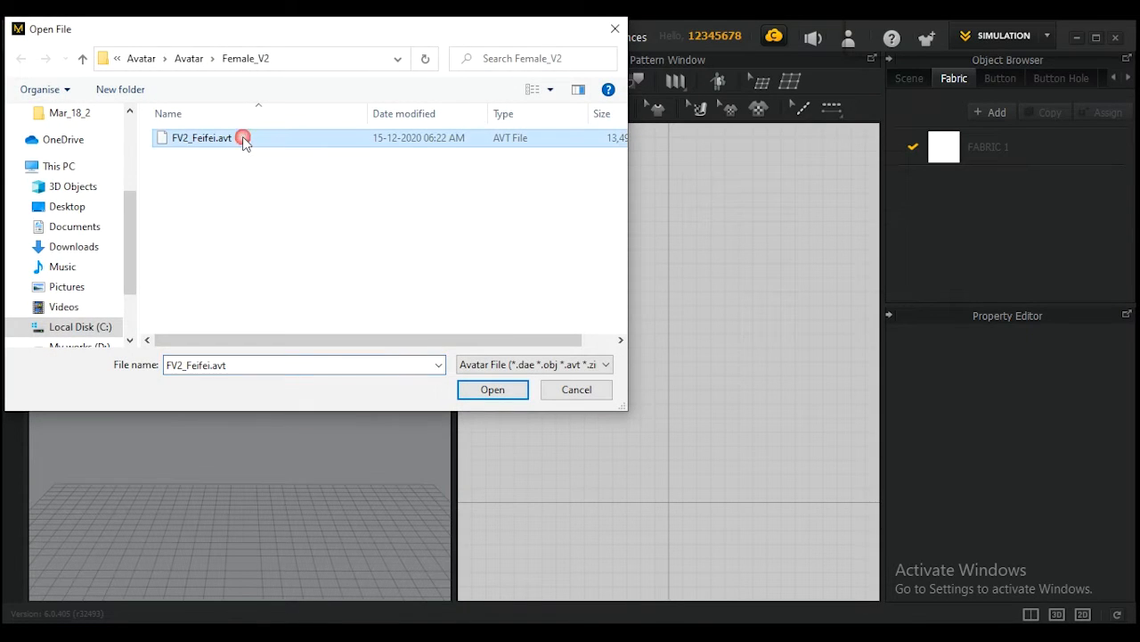
pyautogui.click(493, 391)
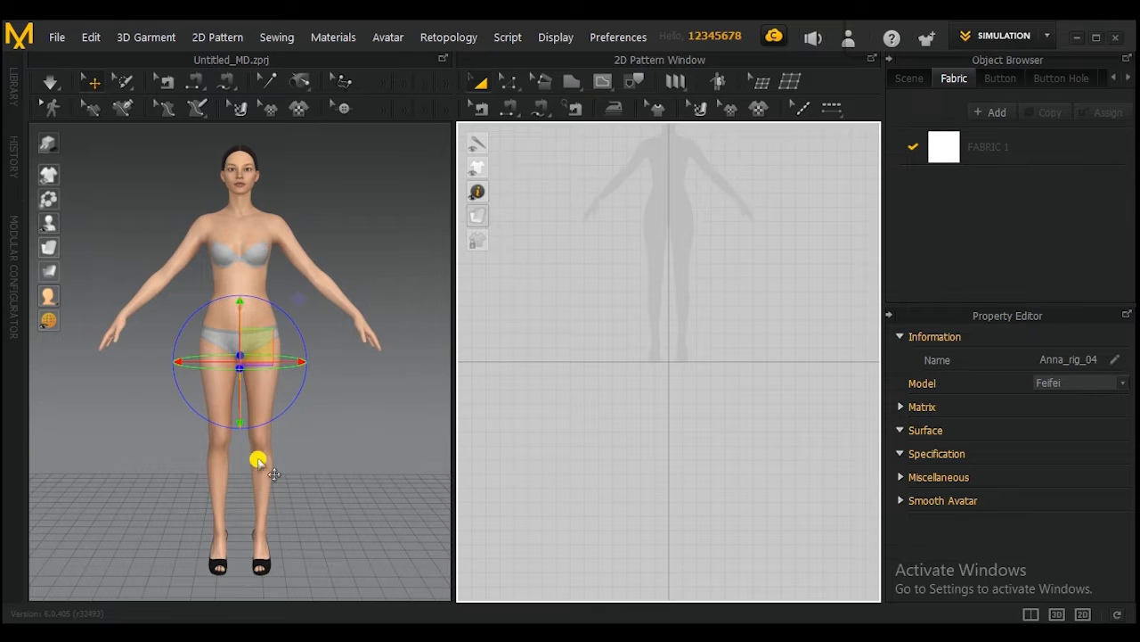
pyautogui.click(339, 397)
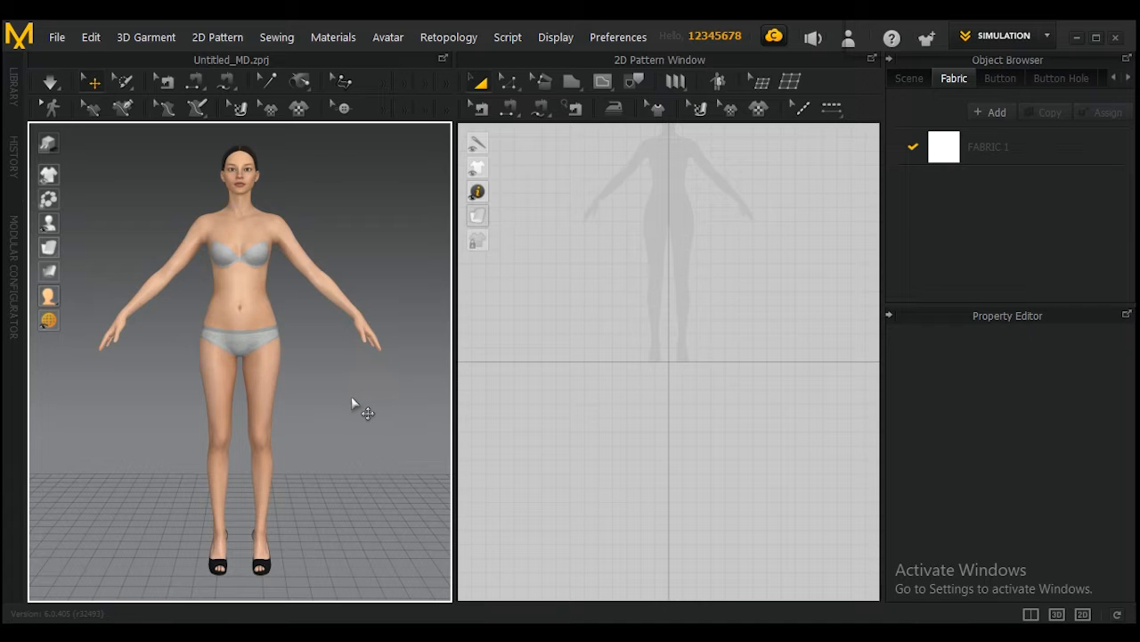
# Inspect the avatar from several angles, including the three-quarter right, top, back and front views
pyautogui.moveTo(351, 400)
pyautogui.mouseDown(button='right')
pyautogui.moveTo(168, 396)
pyautogui.moveTo(351, 405)
pyautogui.mouseUp(button='right')
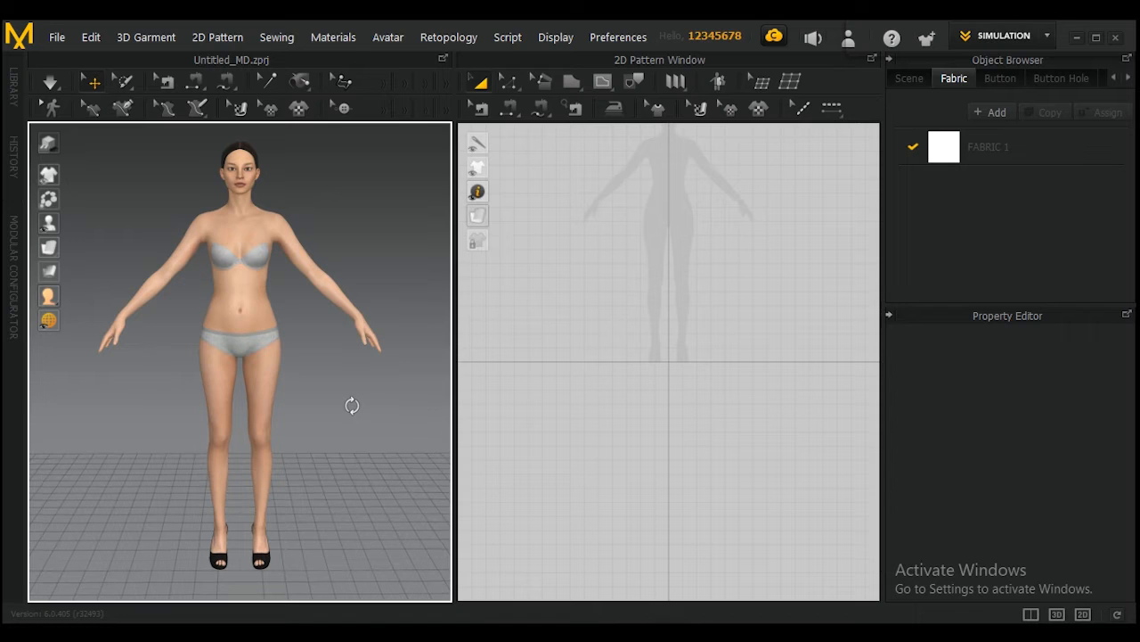
pyautogui.rightClick(352, 407)
pyautogui.click(335, 417)
pyautogui.moveTo(356, 415); pyautogui.dragTo(338, 392, button='right')
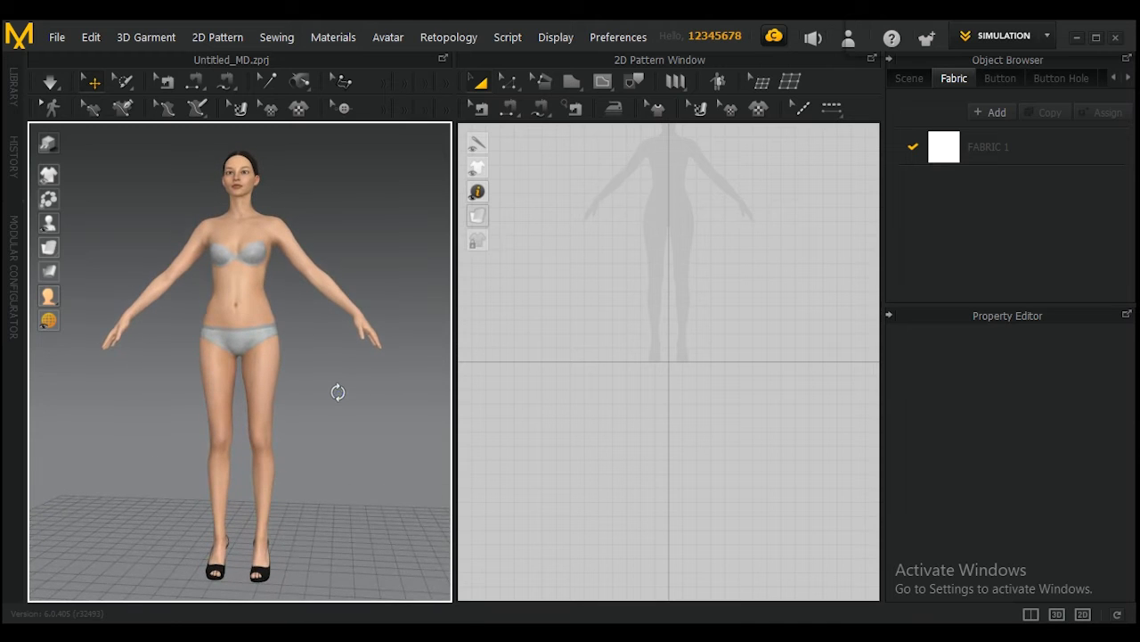
pyautogui.moveTo(337, 392); pyautogui.dragTo(320, 411, button='middle')
pyautogui.press('2')
pyautogui.press('1')
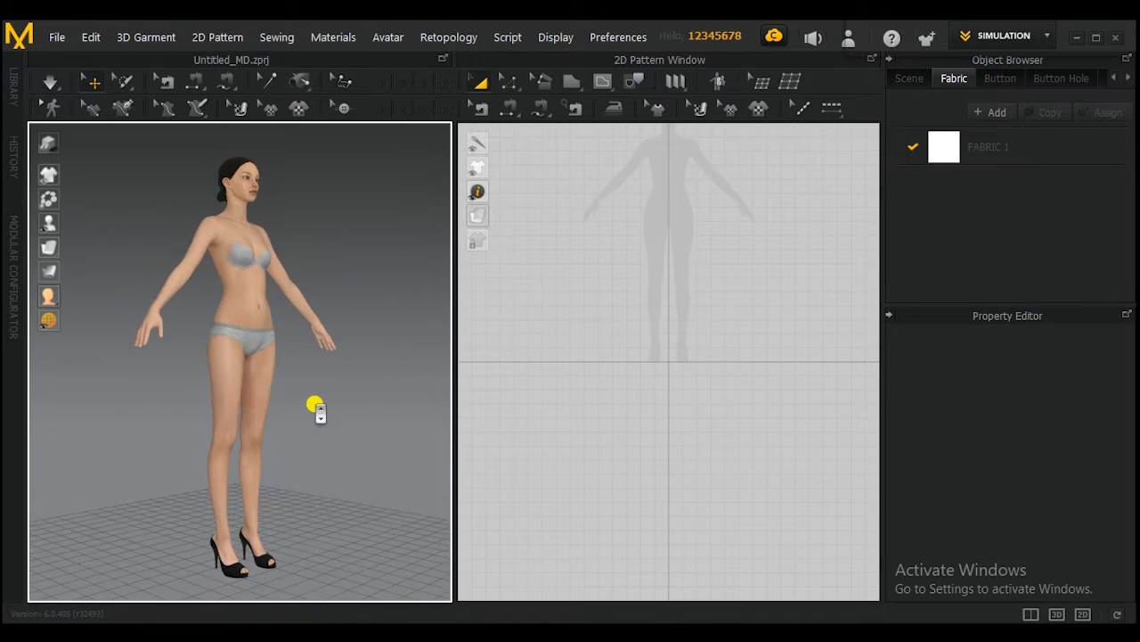
pyautogui.press('5')
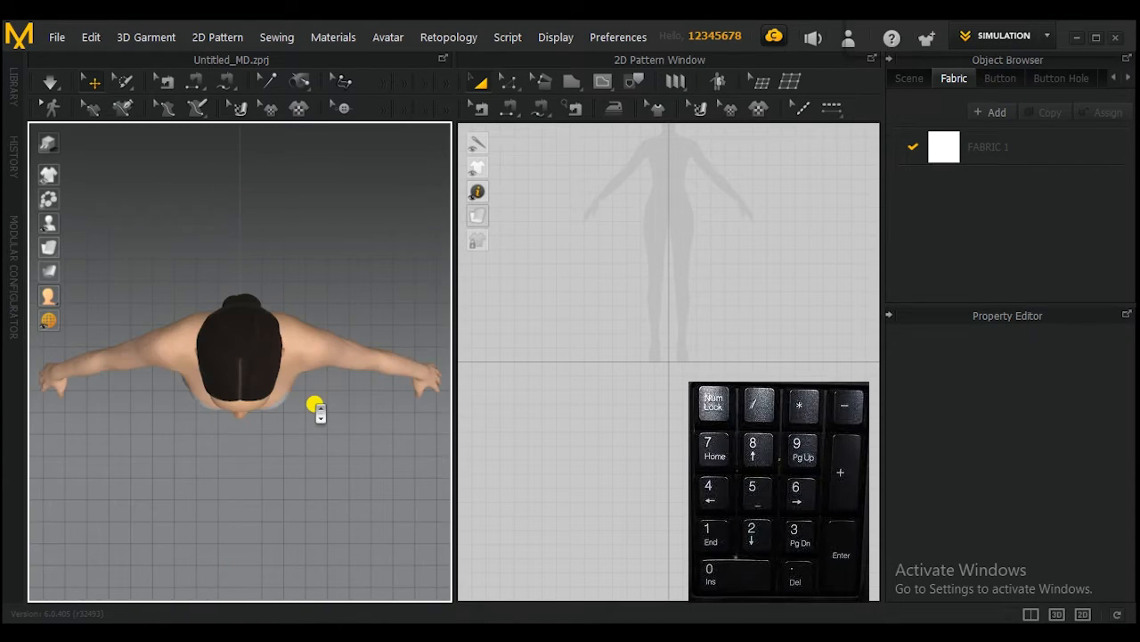
pyautogui.press('8')
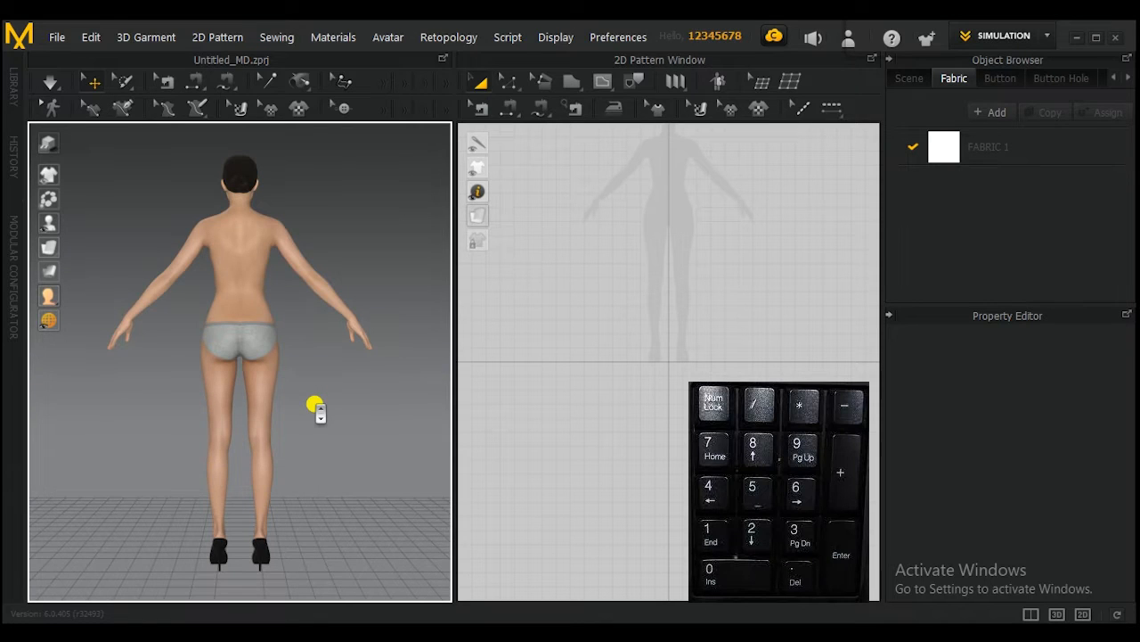
pyautogui.press('2')
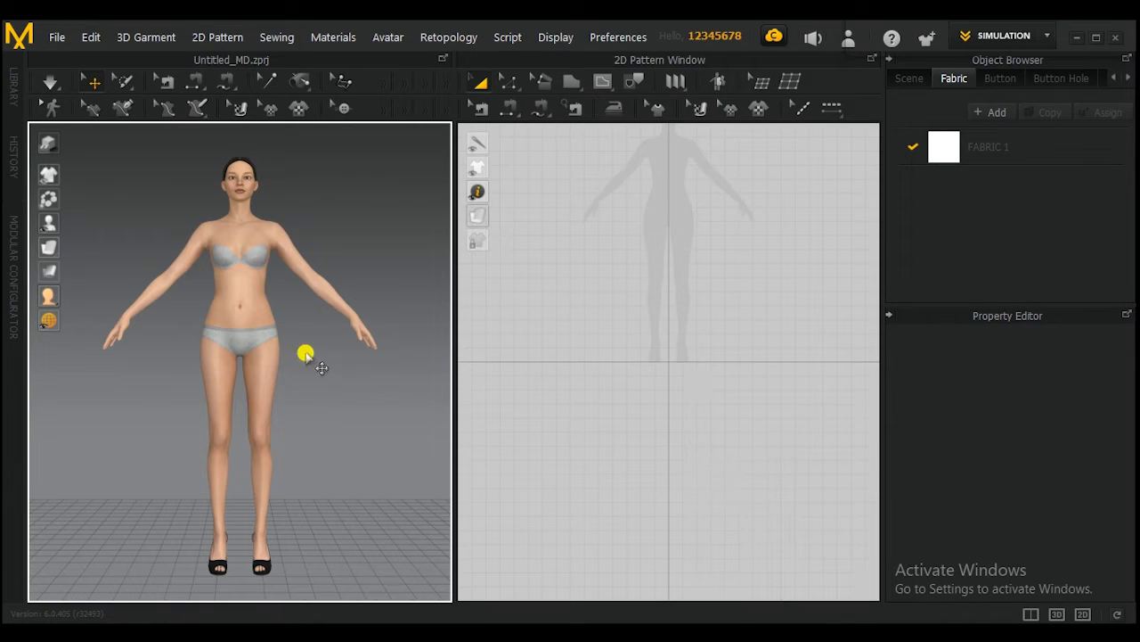
# Load the Pants.zpac garment from the library's Garment collection onto the avatar
pyautogui.click(20, 100)
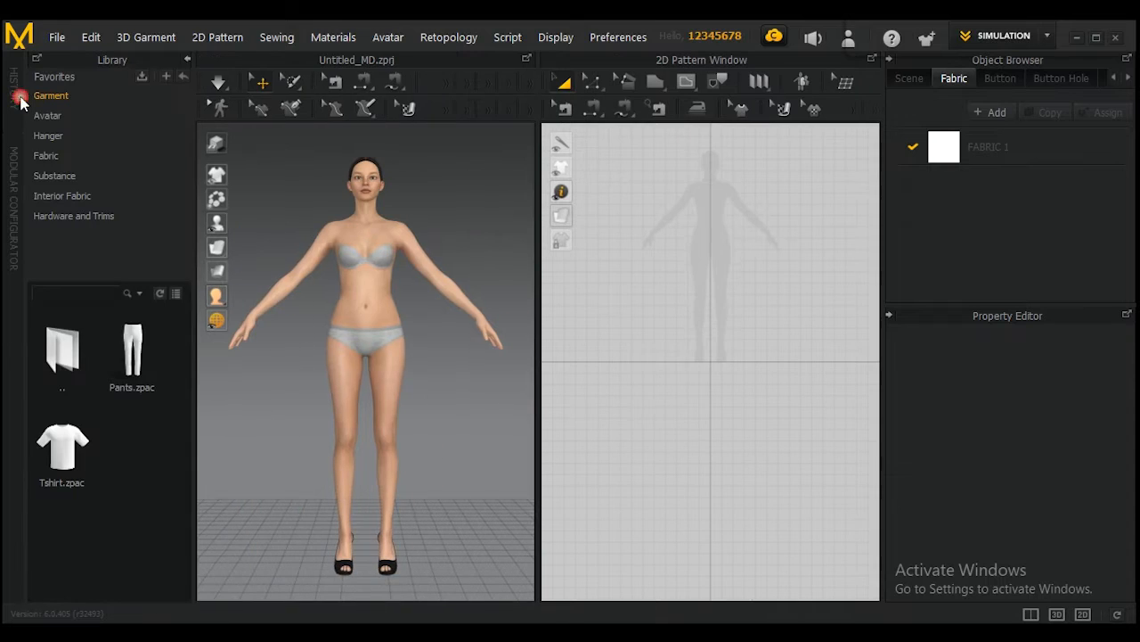
pyautogui.moveTo(131, 364)
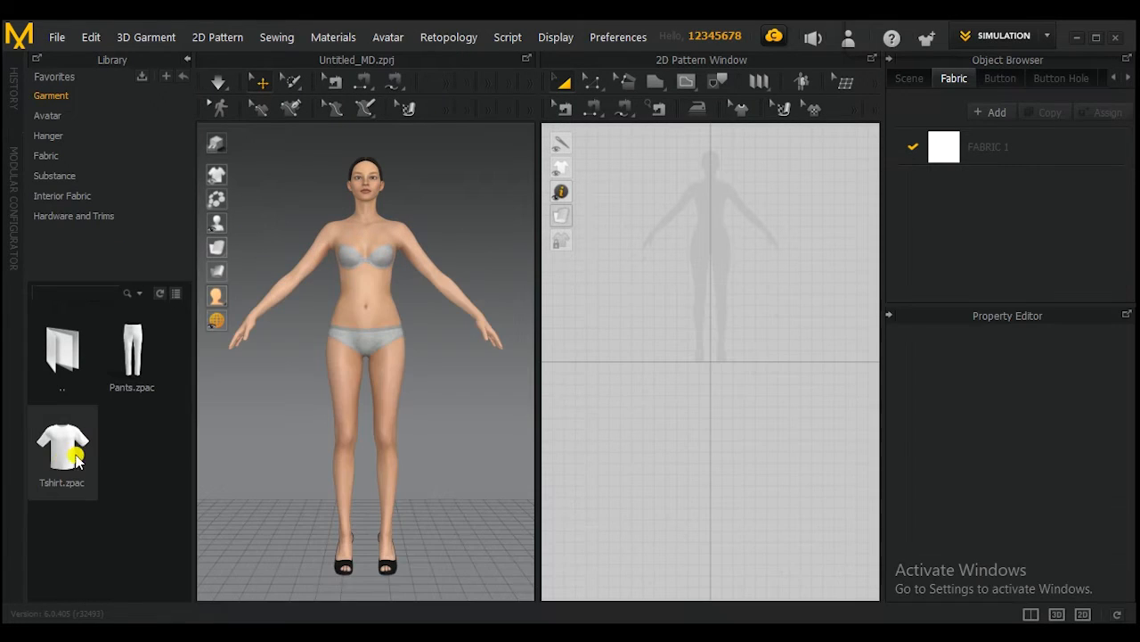
pyautogui.moveTo(64, 461)
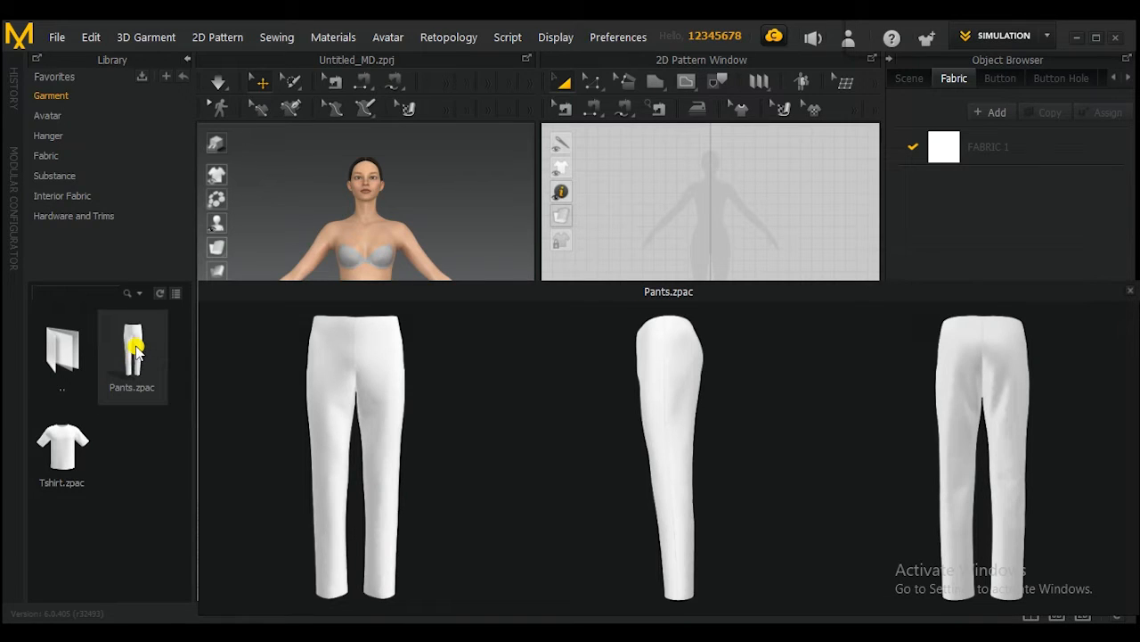
pyautogui.doubleClick(134, 350)
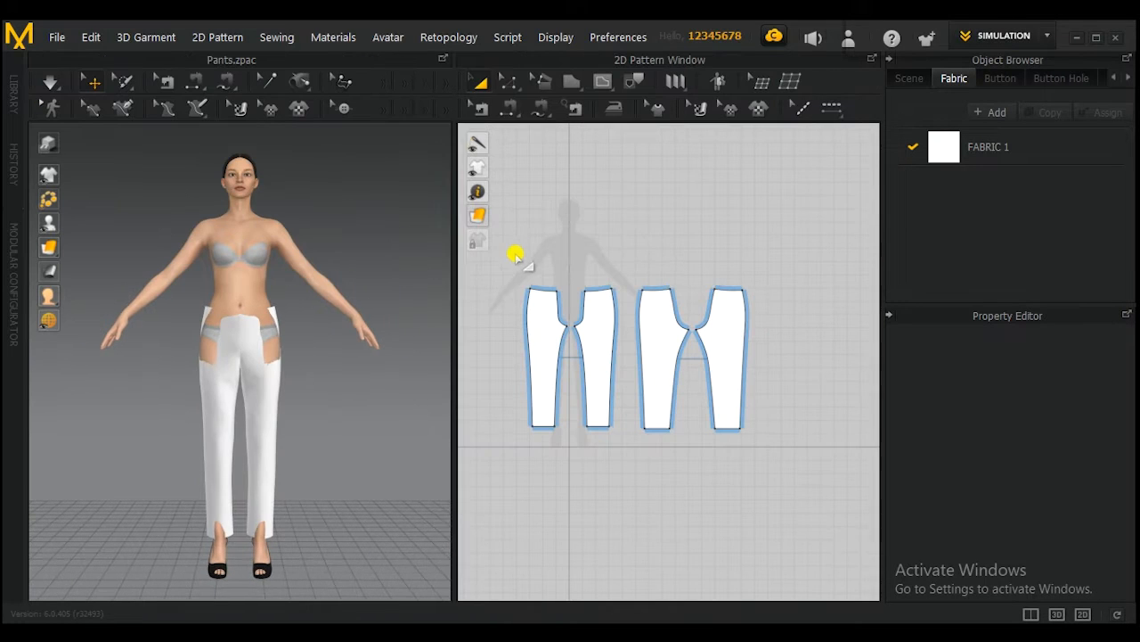
# Select all the pants pattern pieces and scale them down slightly in both width and height
pyautogui.moveTo(517, 257); pyautogui.dragTo(525, 326)
pyautogui.moveTo(750, 450); pyautogui.dragTo(758, 450)
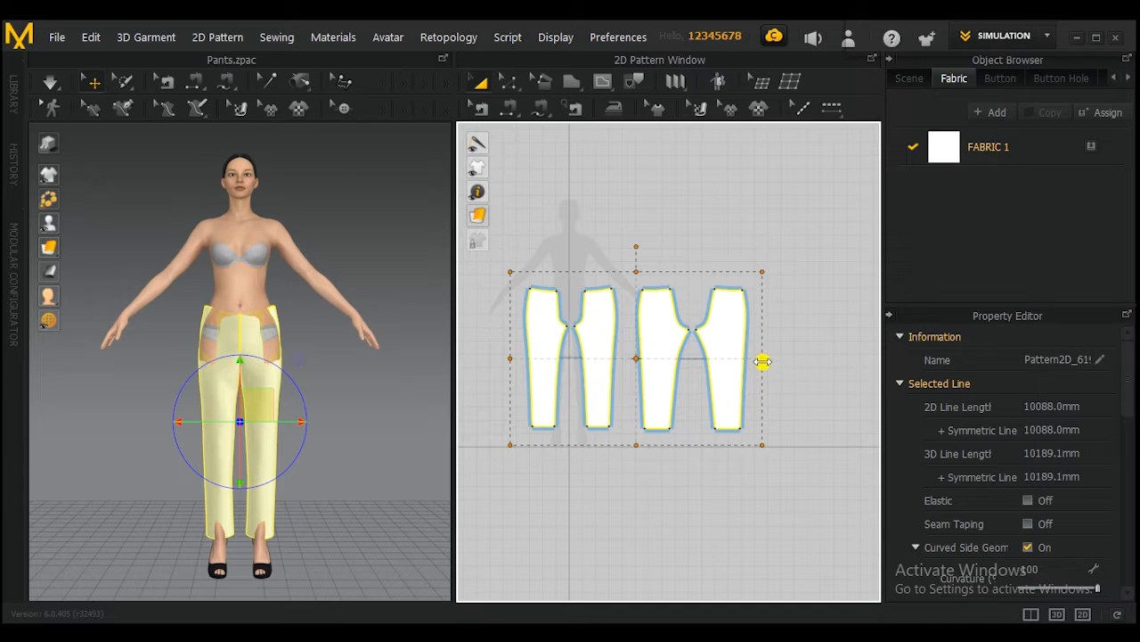
pyautogui.moveTo(764, 360); pyautogui.dragTo(753, 357)
pyautogui.moveTo(635, 445); pyautogui.dragTo(635, 437)
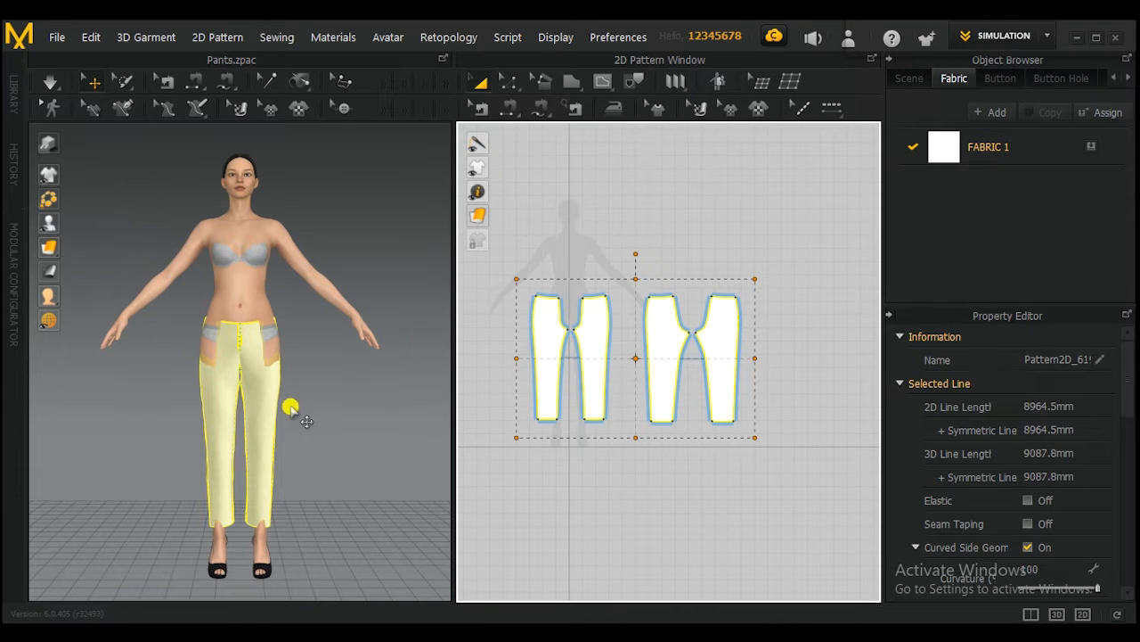
# Run the simulation and pull the pants' waist and side seams into place around the avatar's hips
pyautogui.rightClick(340, 405)
pyautogui.moveTo(325, 419)
pyautogui.mouseDown(button='right')
pyautogui.moveTo(35, 430)
pyautogui.moveTo(168, 415)
pyautogui.moveTo(335, 418)
pyautogui.moveTo(310, 415)
pyautogui.mouseUp(button='right')
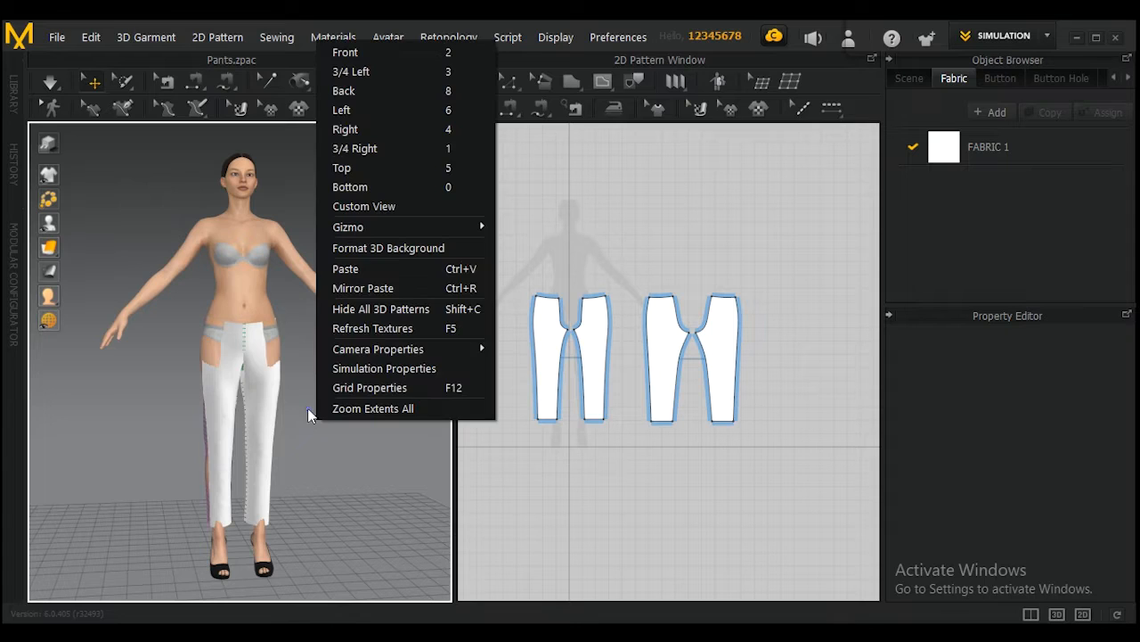
pyautogui.click(50, 83)
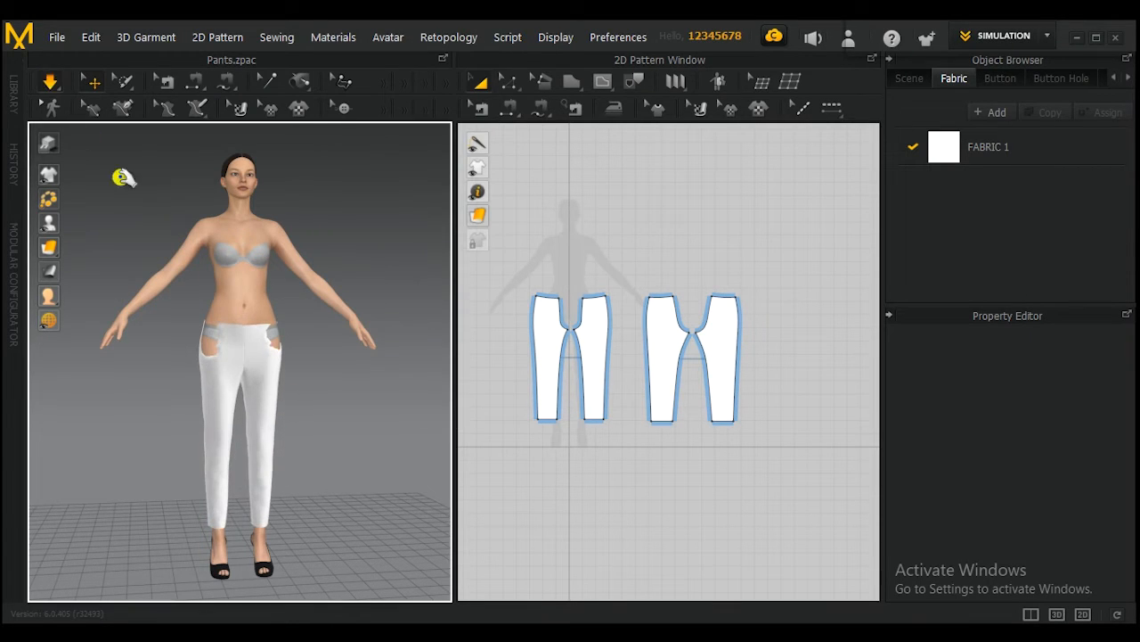
pyautogui.moveTo(349, 387); pyautogui.dragTo(303, 395, button='right')
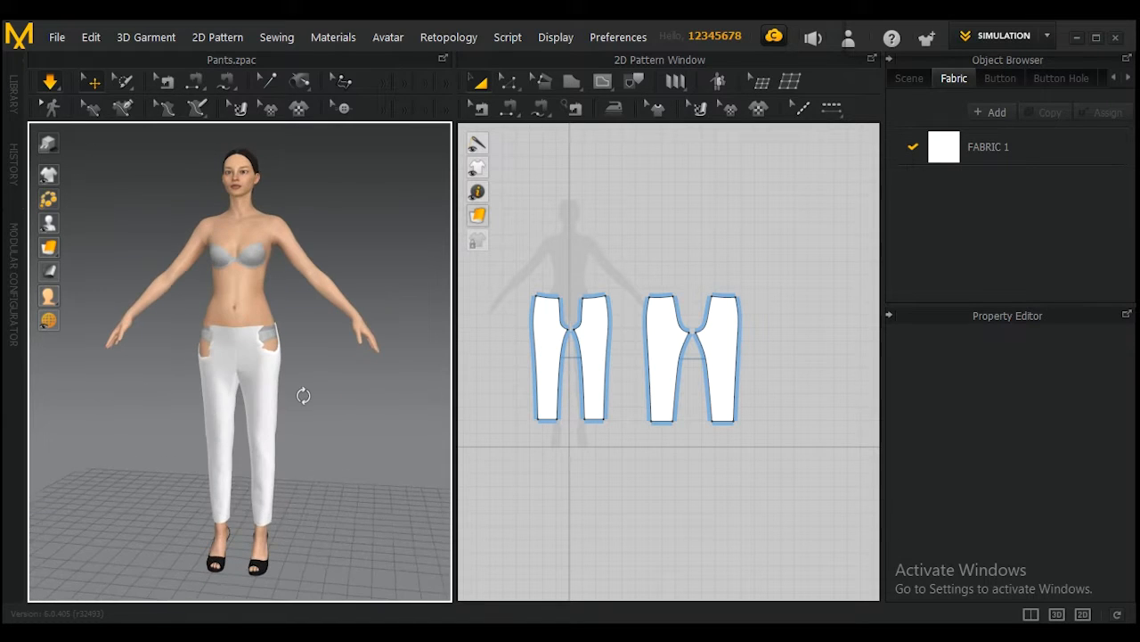
pyautogui.click(273, 352)
pyautogui.moveTo(274, 353); pyautogui.dragTo(311, 343)
pyautogui.click(222, 348)
pyautogui.moveTo(258, 375); pyautogui.dragTo(356, 372, button='right')
pyautogui.rightClick(359, 378)
pyautogui.click(337, 403)
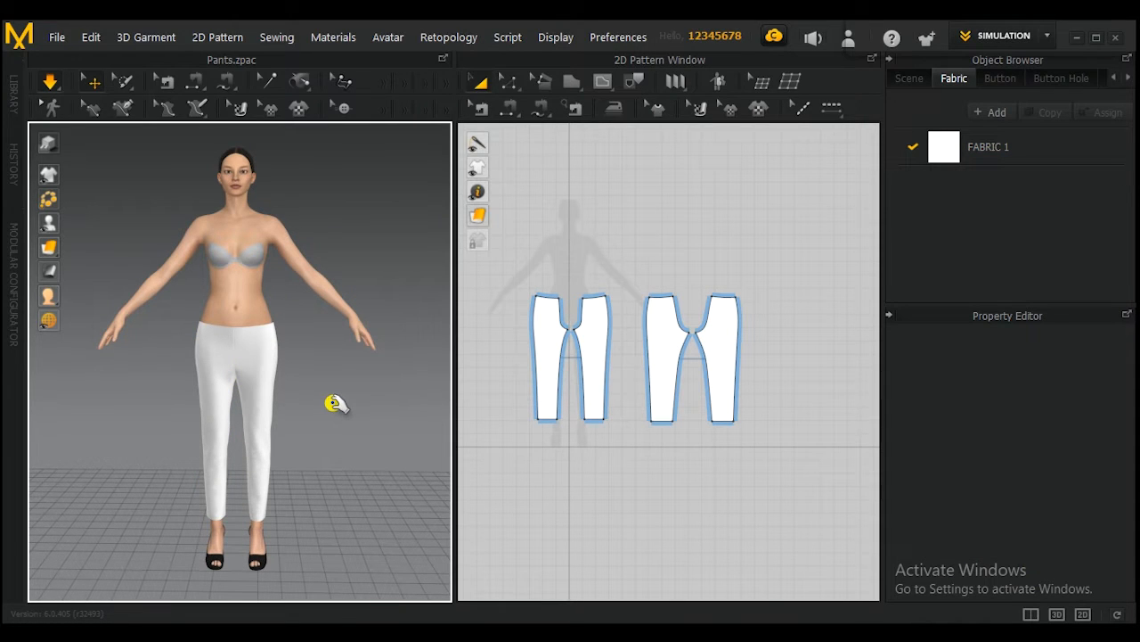
# Move all the pants pattern pieces straight down below the avatar silhouette in the 2D pattern area
pyautogui.moveTo(509, 271); pyautogui.dragTo(596, 412)
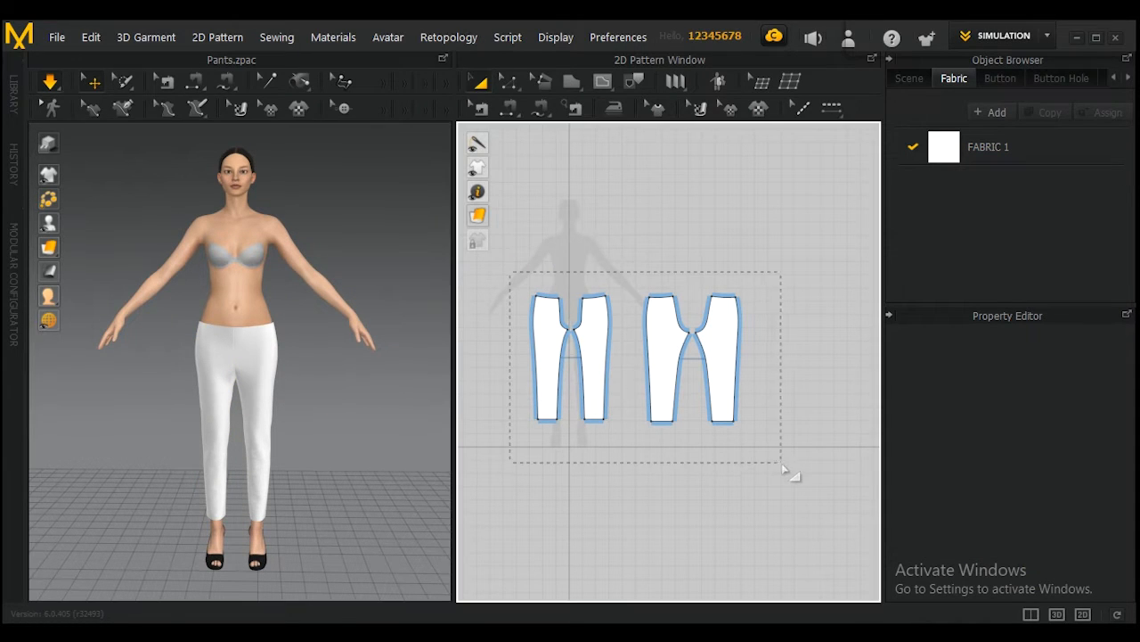
pyautogui.moveTo(782, 464); pyautogui.dragTo(778, 459)
pyautogui.moveTo(663, 330); pyautogui.dragTo(657, 509)
pyautogui.click(661, 410)
pyautogui.scroll(-3, 657, 339)
pyautogui.scroll(1, 657, 339)
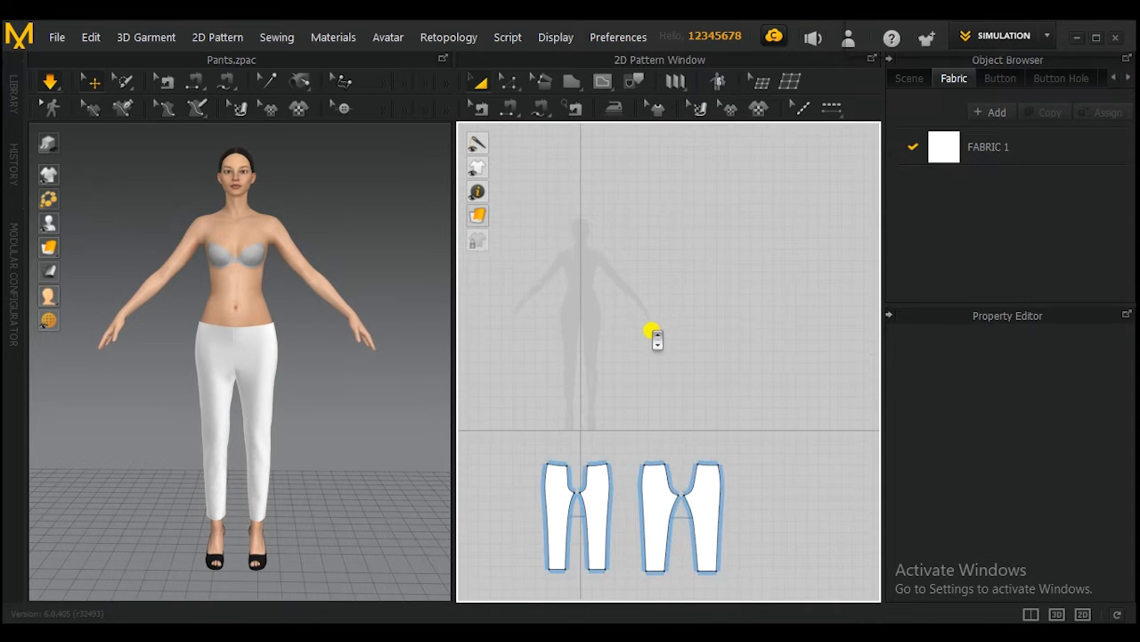
pyautogui.scroll(4, 656, 338)
pyautogui.scroll(-1, 776, 438)
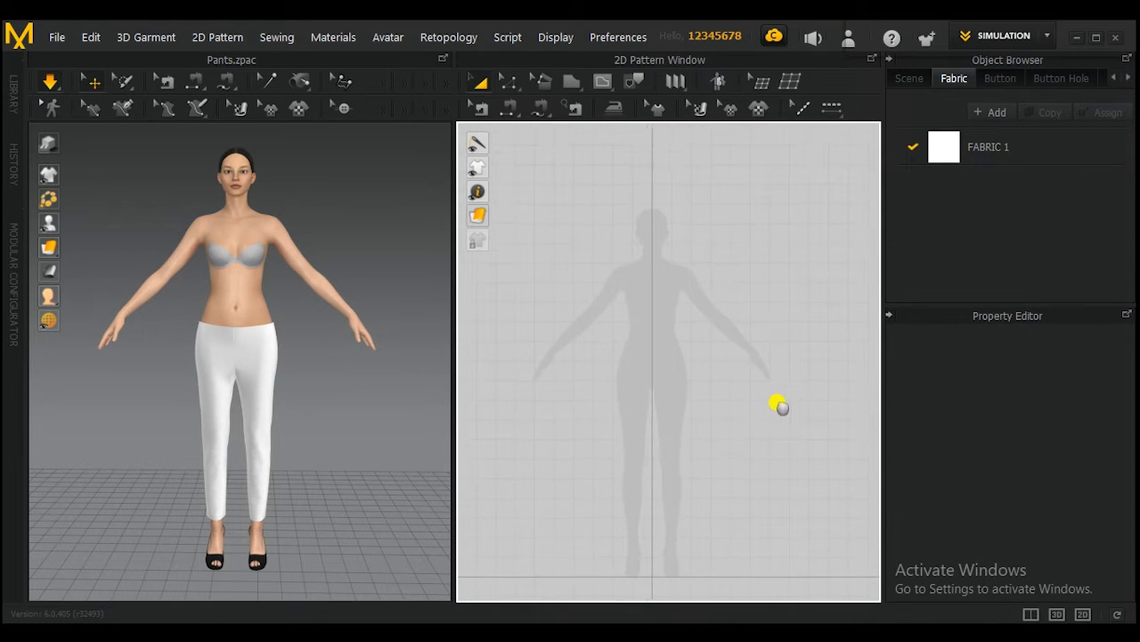
pyautogui.click(367, 409)
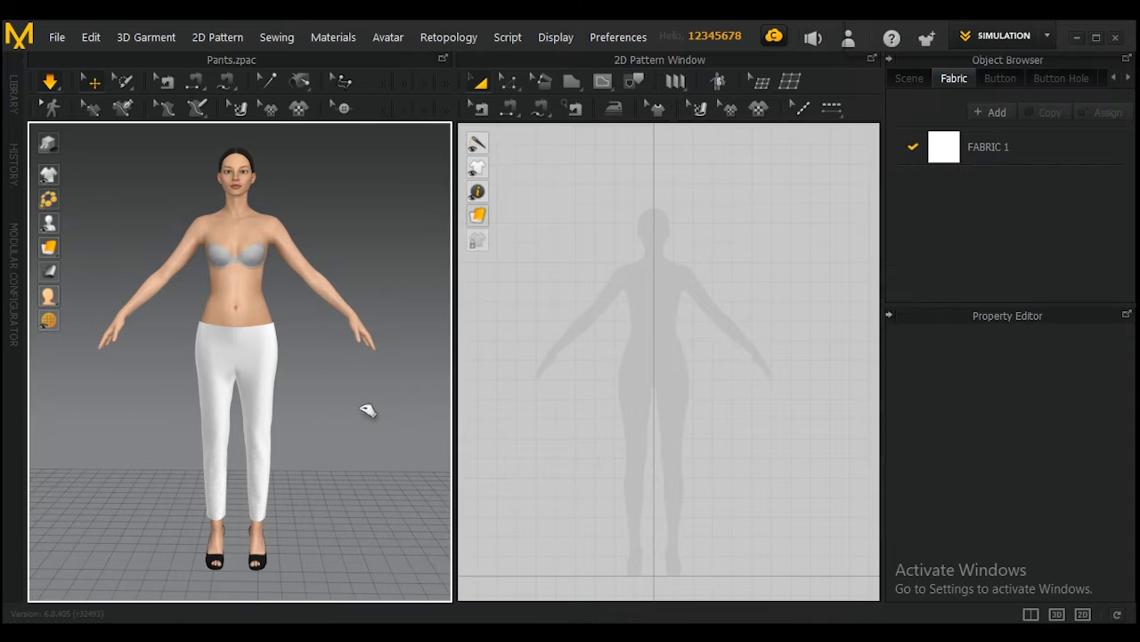
pyautogui.moveTo(352, 388)
pyautogui.mouseDown(button='right')
pyautogui.moveTo(315, 377)
pyautogui.moveTo(320, 430)
pyautogui.moveTo(336, 377)
pyautogui.mouseUp(button='right')
pyautogui.click(711, 400)
pyautogui.rightClick(712, 427)
pyautogui.click(685, 451)
pyautogui.moveTo(685, 451); pyautogui.dragTo(694, 391)
pyautogui.moveTo(694, 402)
pyautogui.mouseDown(button='middle')
pyautogui.moveTo(675, 433)
pyautogui.moveTo(649, 428)
pyautogui.moveTo(689, 412)
pyautogui.mouseUp(button='middle')
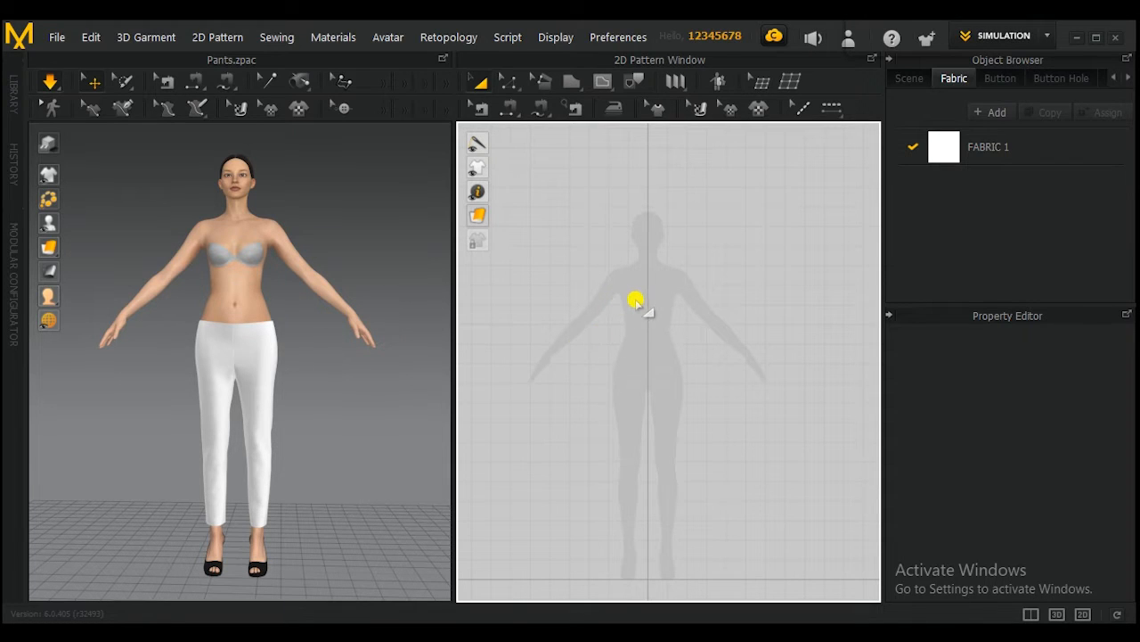
# Draw a closed half-bodice polygon against the silhouette's centre line, with neck 115, shoulder 102, armhole about 232, side about 253 and hem about 199 mm
pyautogui.scroll(-2, 635, 301)
pyautogui.scroll(5, 635, 301)
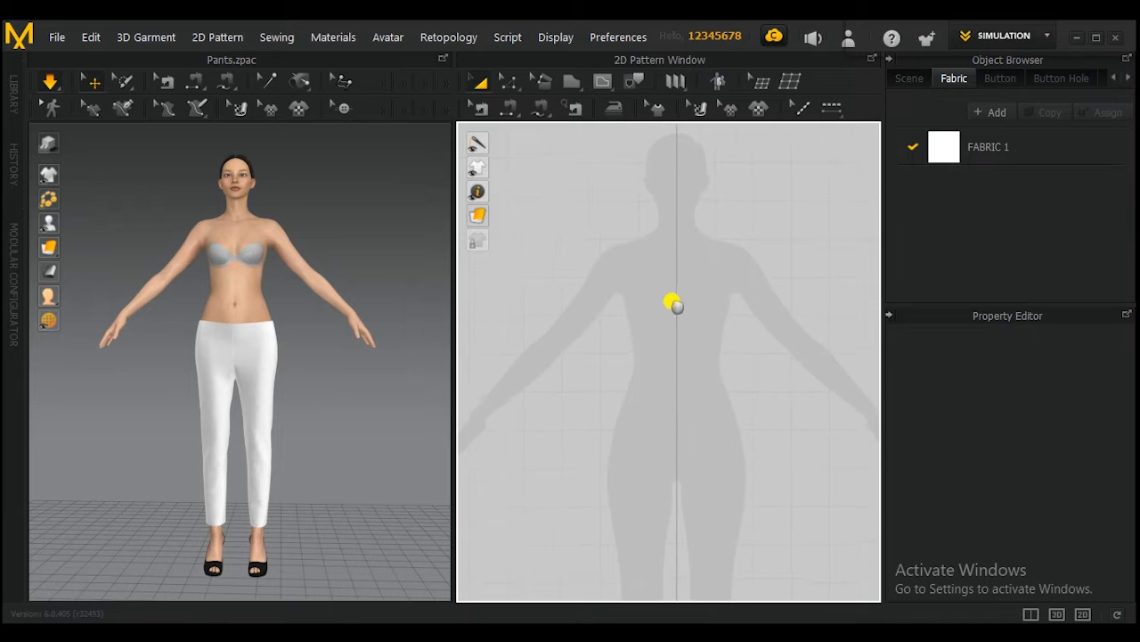
pyautogui.click(573, 83)
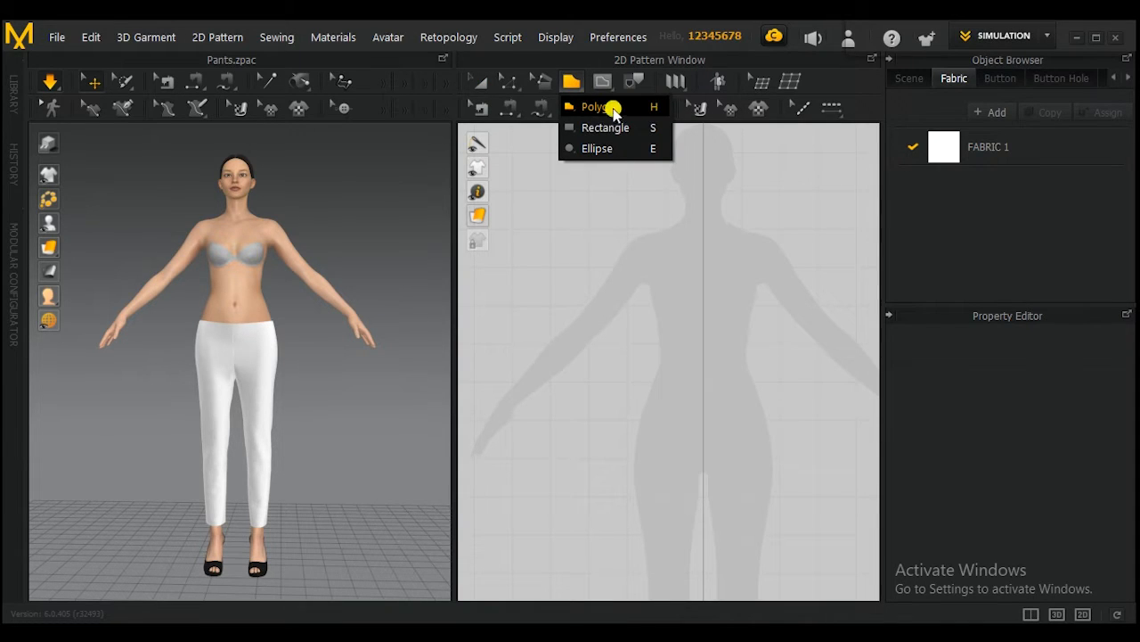
pyautogui.click(604, 107)
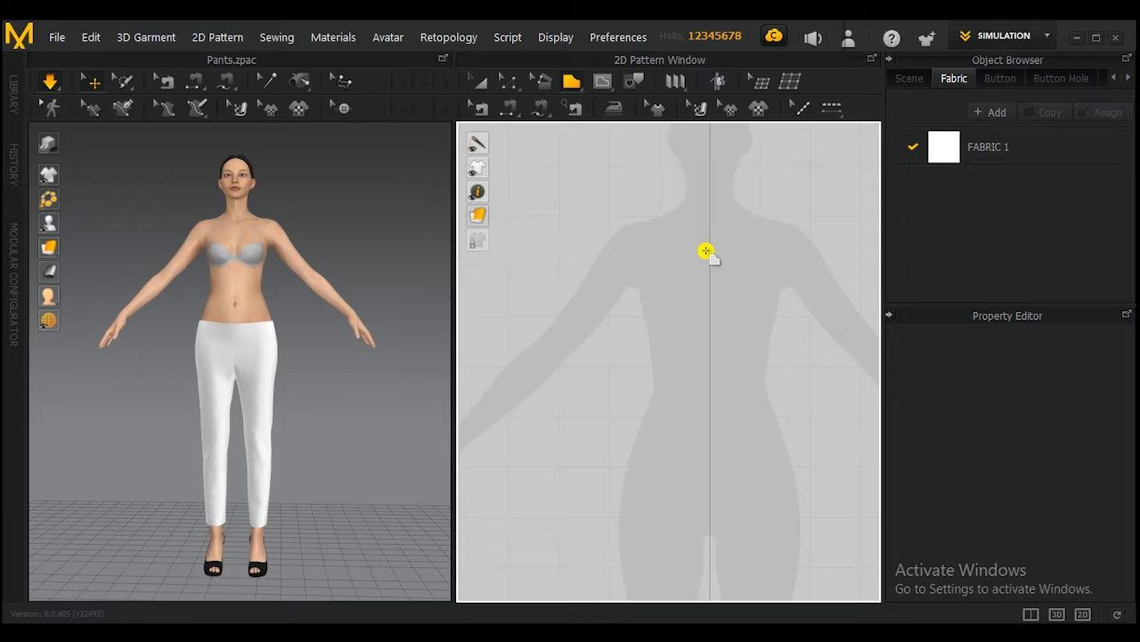
pyautogui.click(711, 249)
pyautogui.click(667, 213)
pyautogui.click(618, 225)
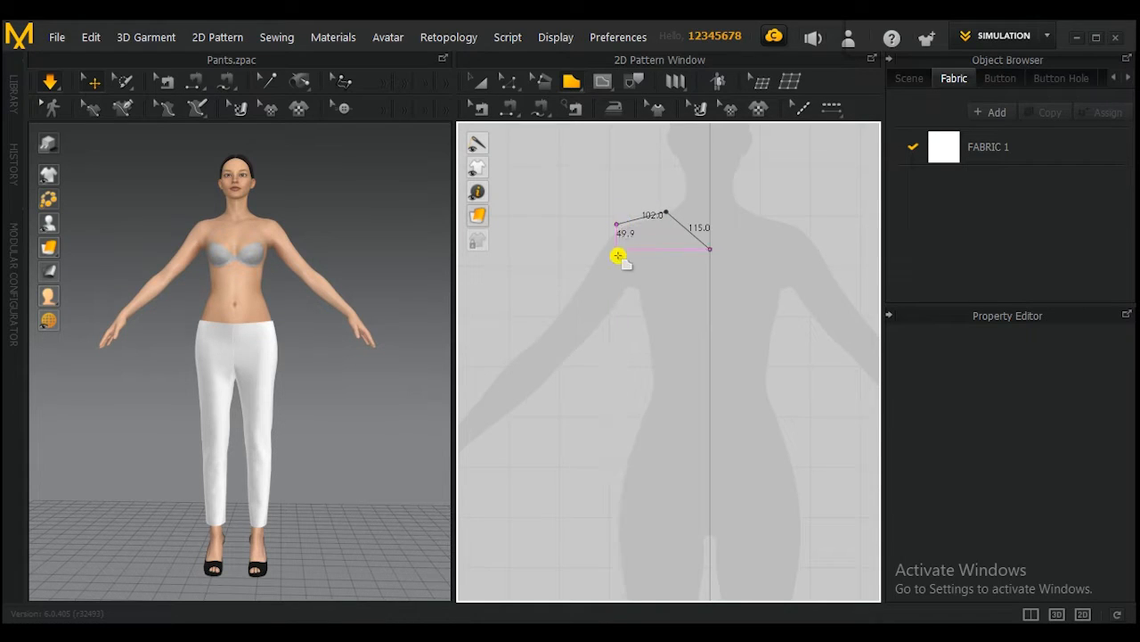
pyautogui.click(610, 339)
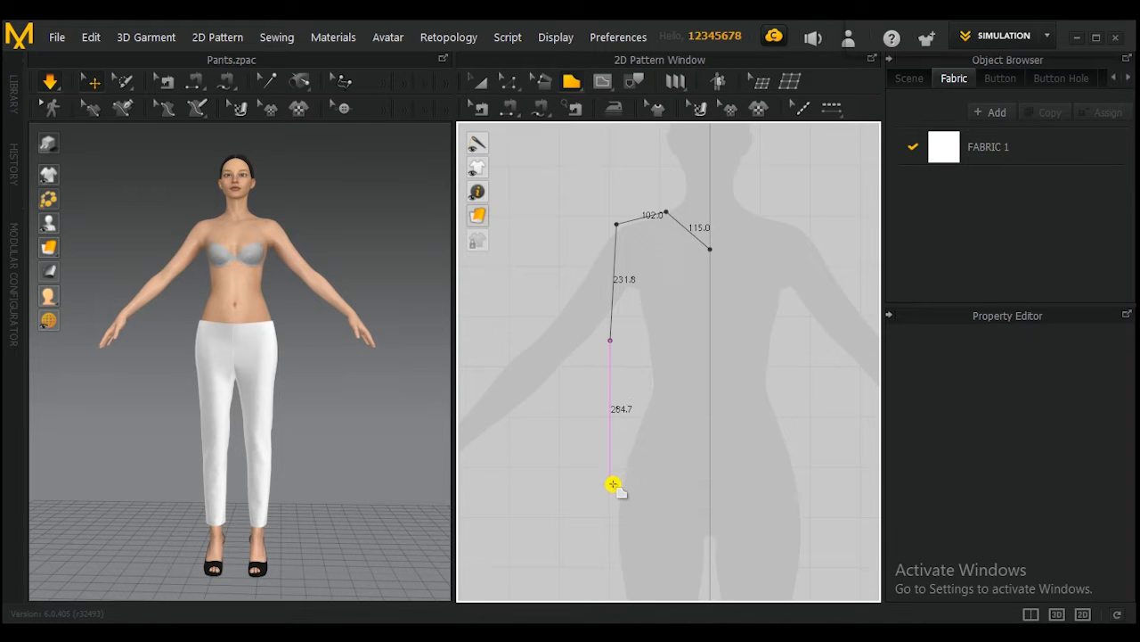
pyautogui.click(611, 467)
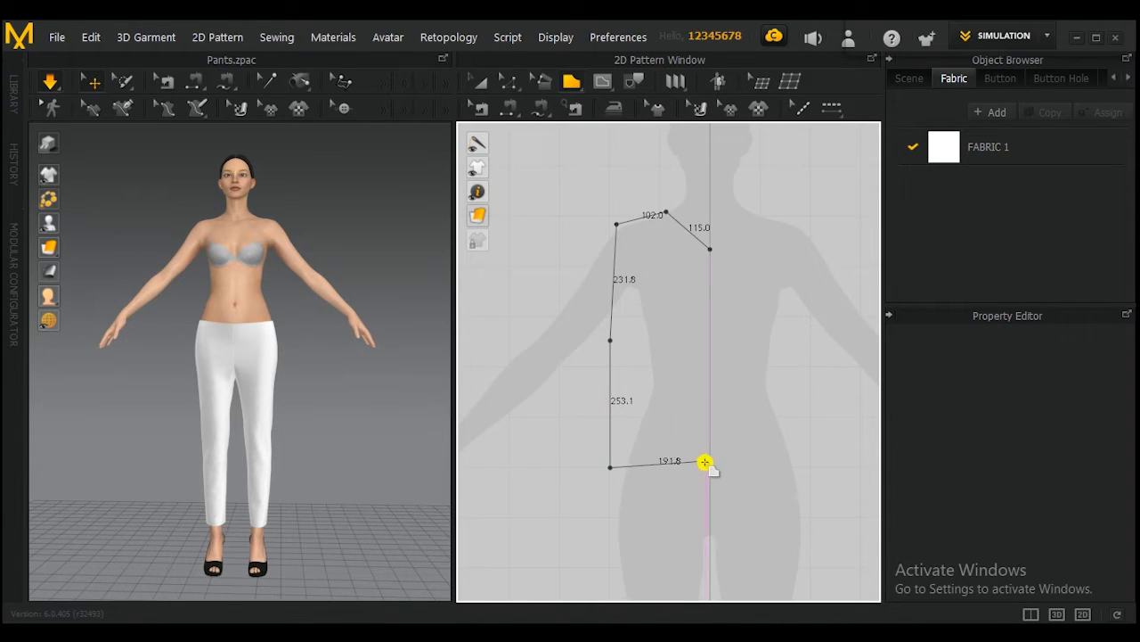
pyautogui.click(710, 465)
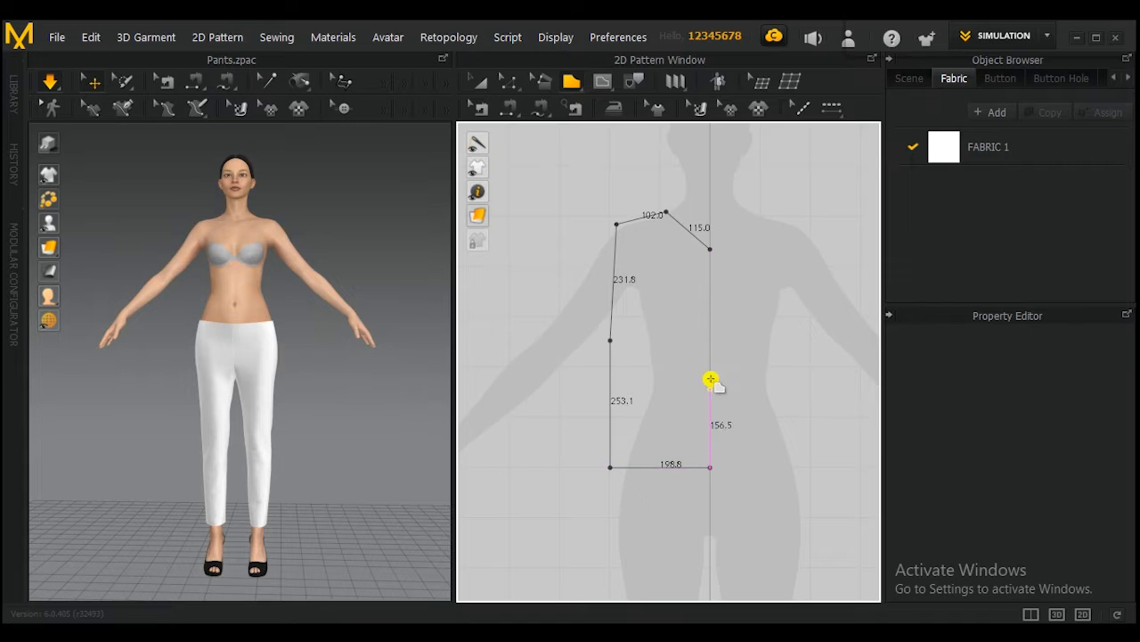
pyautogui.click(711, 250)
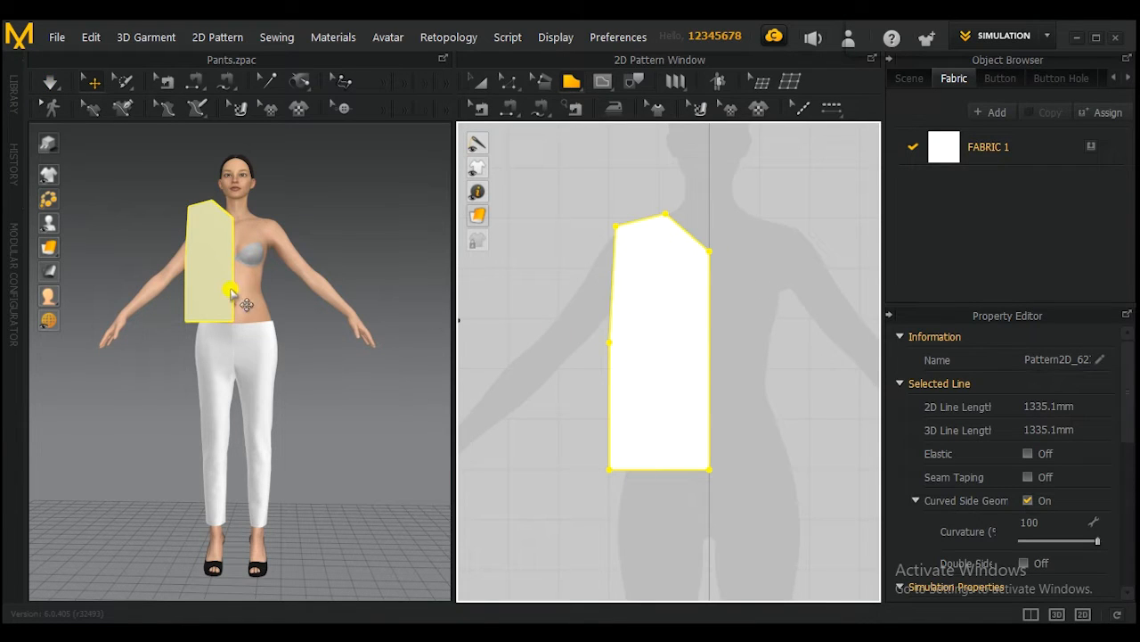
# Bend the half-bodice's neckline inward into a concave curve about 126 mm long using Edit Curvature
pyautogui.moveTo(298, 322); pyautogui.dragTo(307, 360, button='middle')
pyautogui.moveTo(308, 371)
pyautogui.mouseDown(button='right')
pyautogui.moveTo(321, 372)
pyautogui.moveTo(193, 374)
pyautogui.moveTo(311, 376)
pyautogui.mouseUp(button='right')
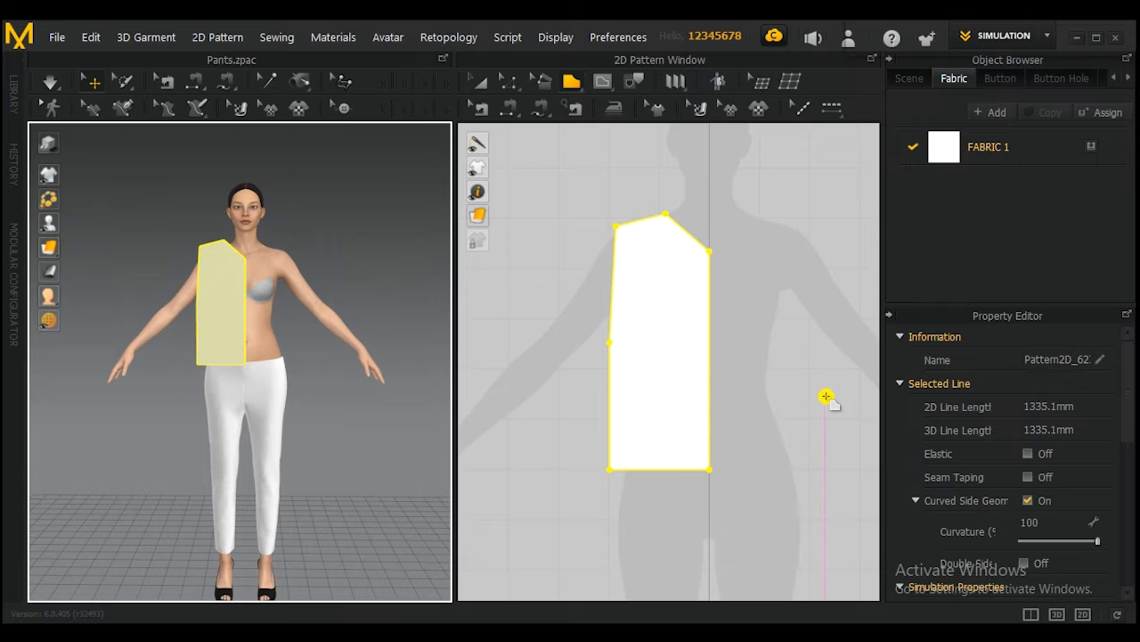
pyautogui.moveTo(687, 234)
pyautogui.mouseDown()
pyautogui.moveTo(681, 223)
pyautogui.moveTo(702, 216)
pyautogui.mouseUp()
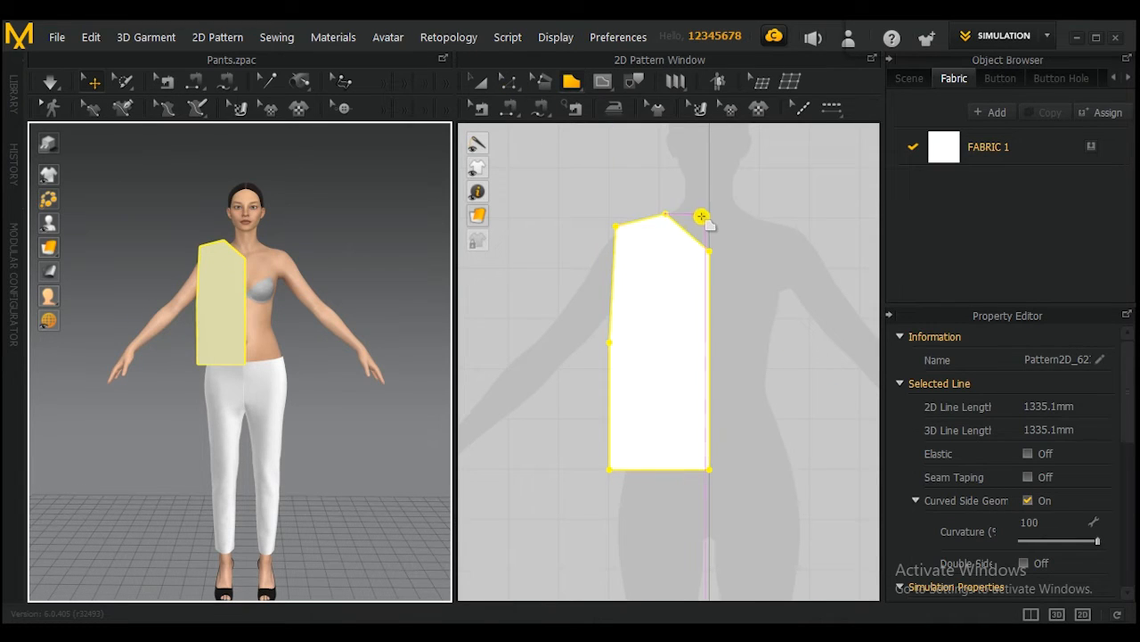
pyautogui.click(510, 84)
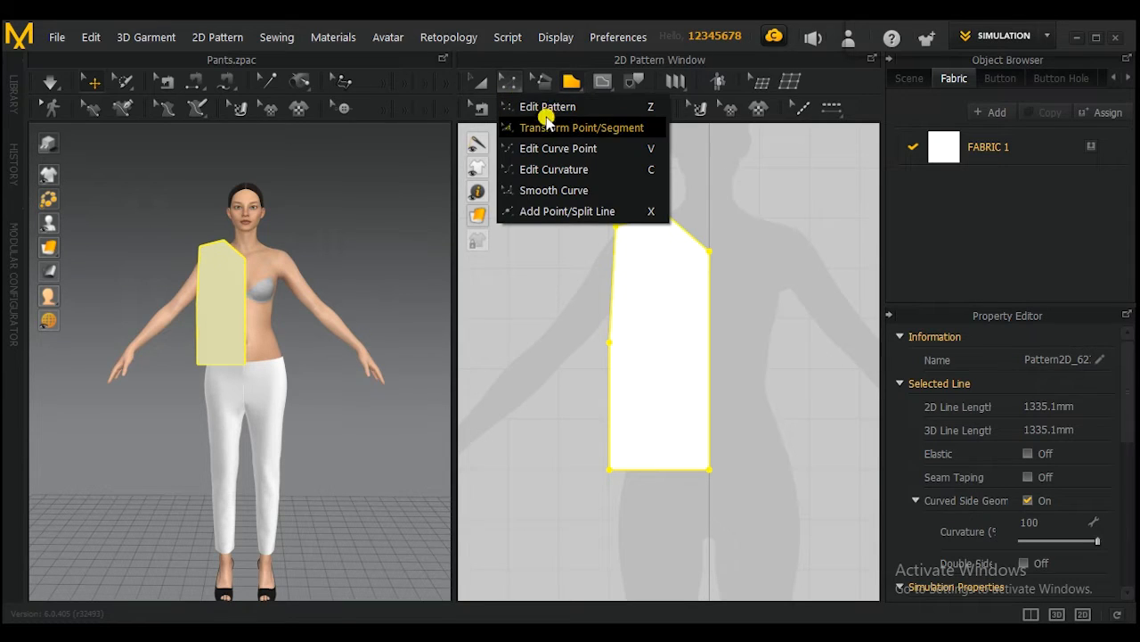
pyautogui.click(549, 170)
pyautogui.scroll(2, 614, 286)
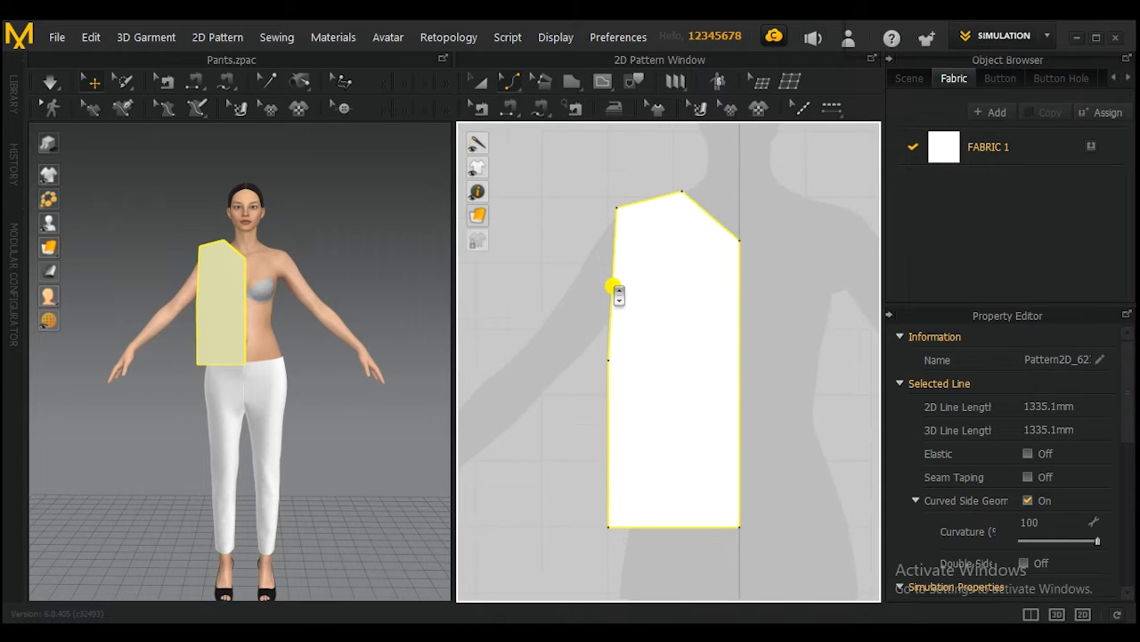
pyautogui.click(723, 227)
pyautogui.moveTo(721, 237); pyautogui.dragTo(698, 227)
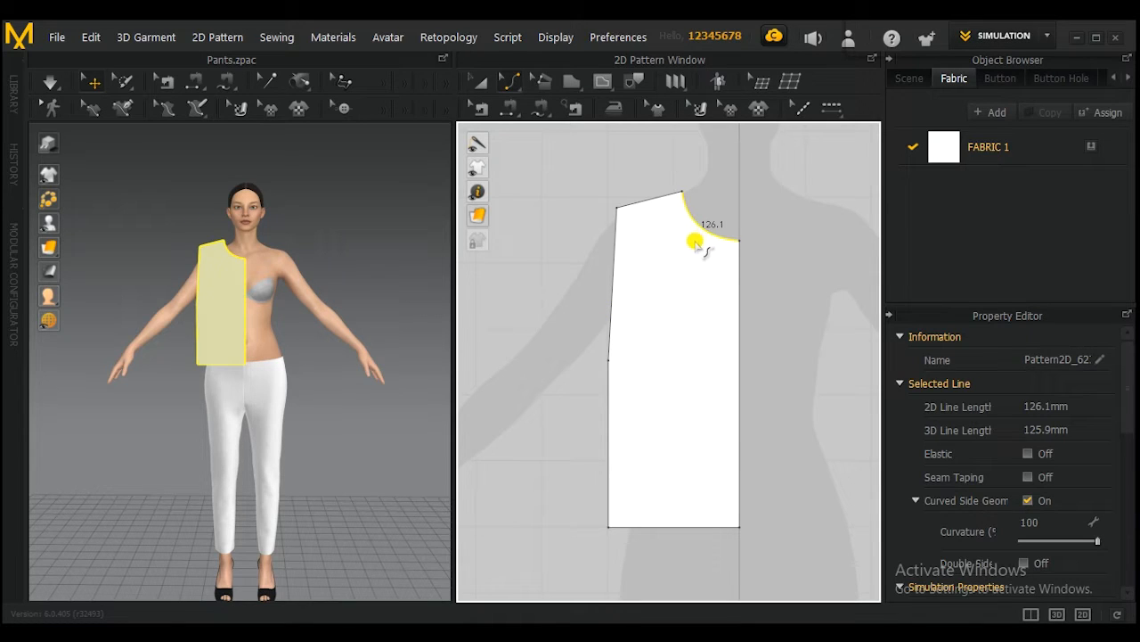
# Curve the half-bodice's armhole edge inward into an armhole shape about 258 mm long, fullest near the underarm
pyautogui.moveTo(613, 326); pyautogui.dragTo(641, 332)
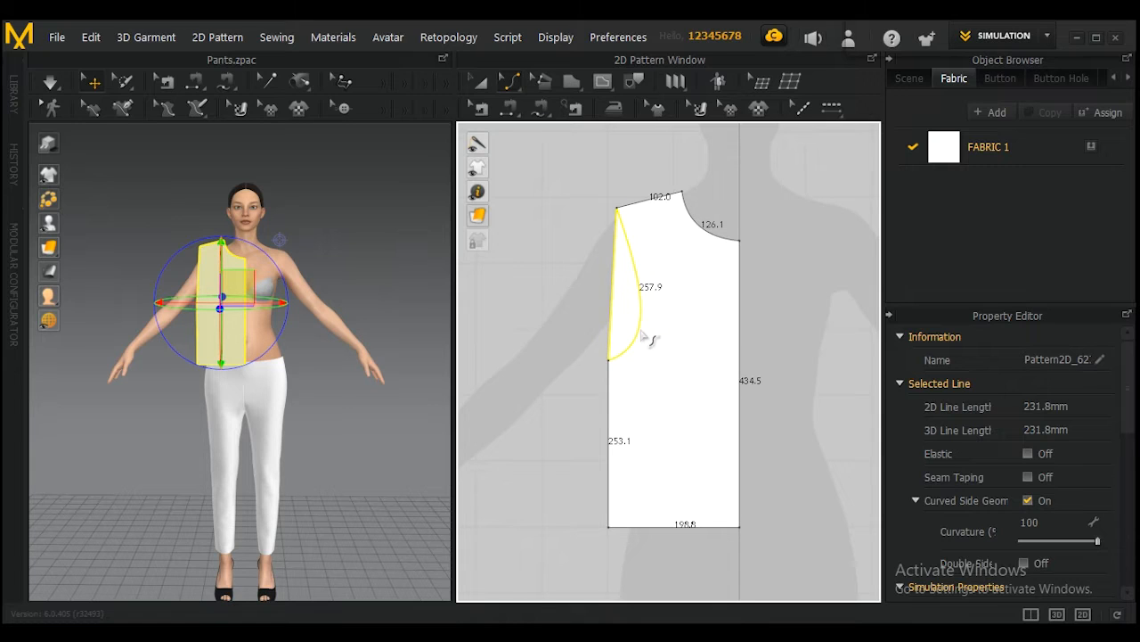
pyautogui.moveTo(643, 340)
pyautogui.mouseDown()
pyautogui.moveTo(659, 351)
pyautogui.moveTo(635, 346)
pyautogui.mouseUp()
pyautogui.scroll(-3, 652, 365)
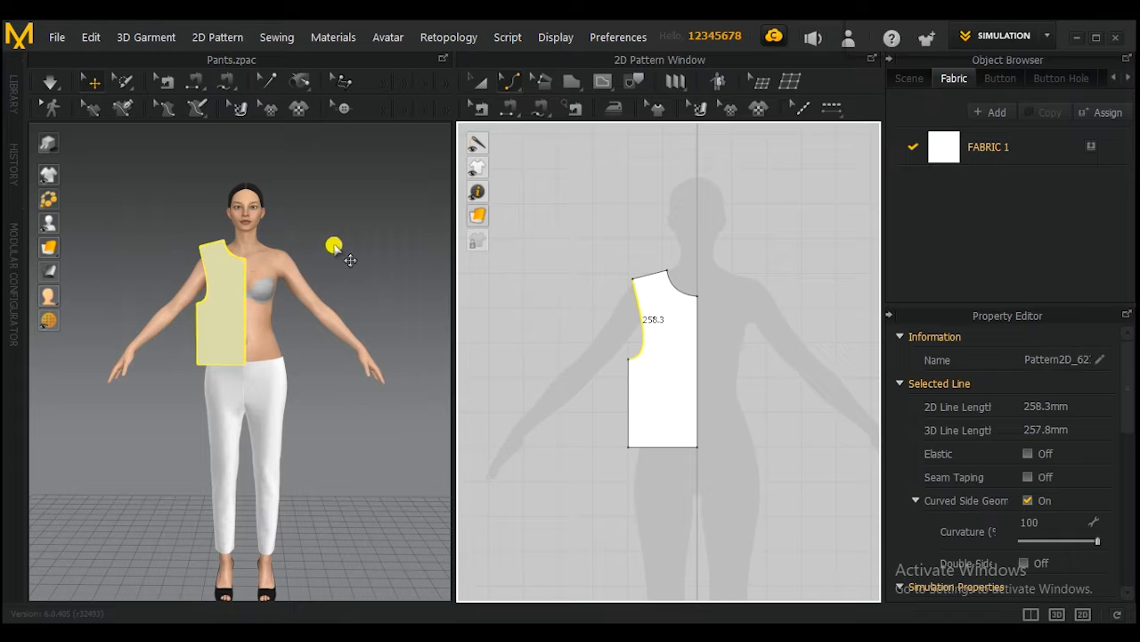
# Clone the half-bodice as a Symmetric Pattern (with Sewing) and place it beside the original across the centre line
pyautogui.press('2')
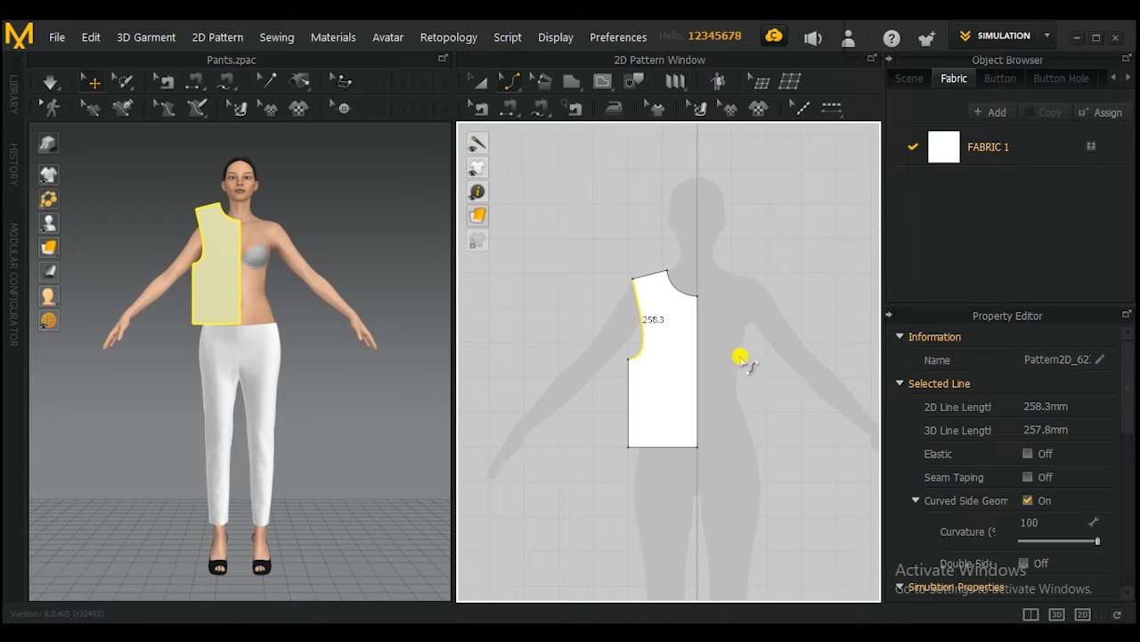
pyautogui.click(479, 82)
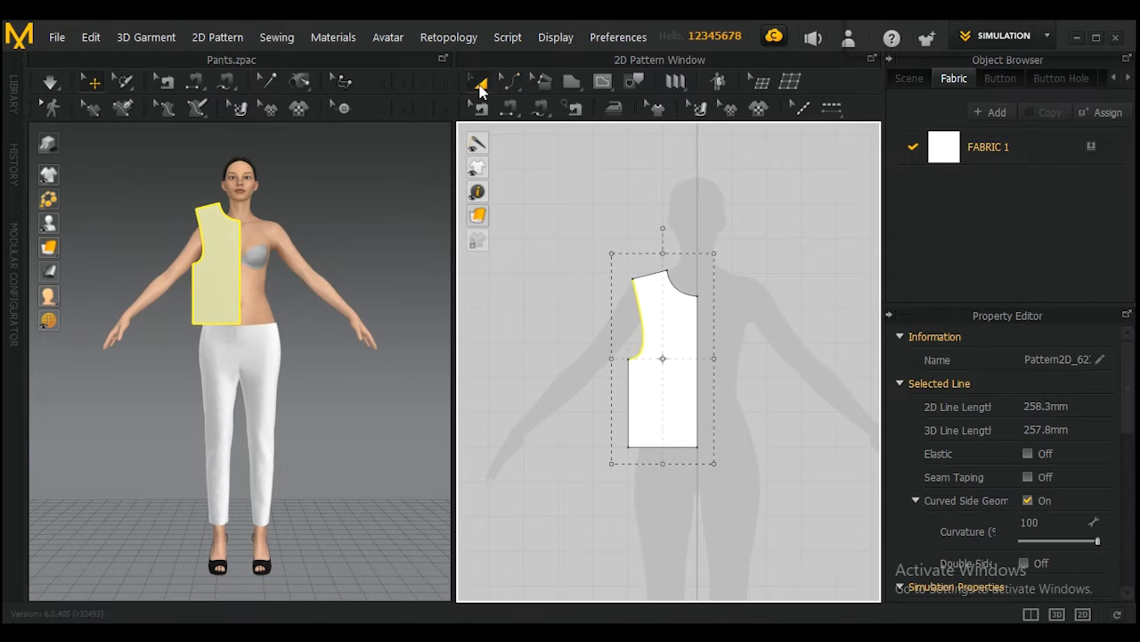
pyautogui.click(677, 345)
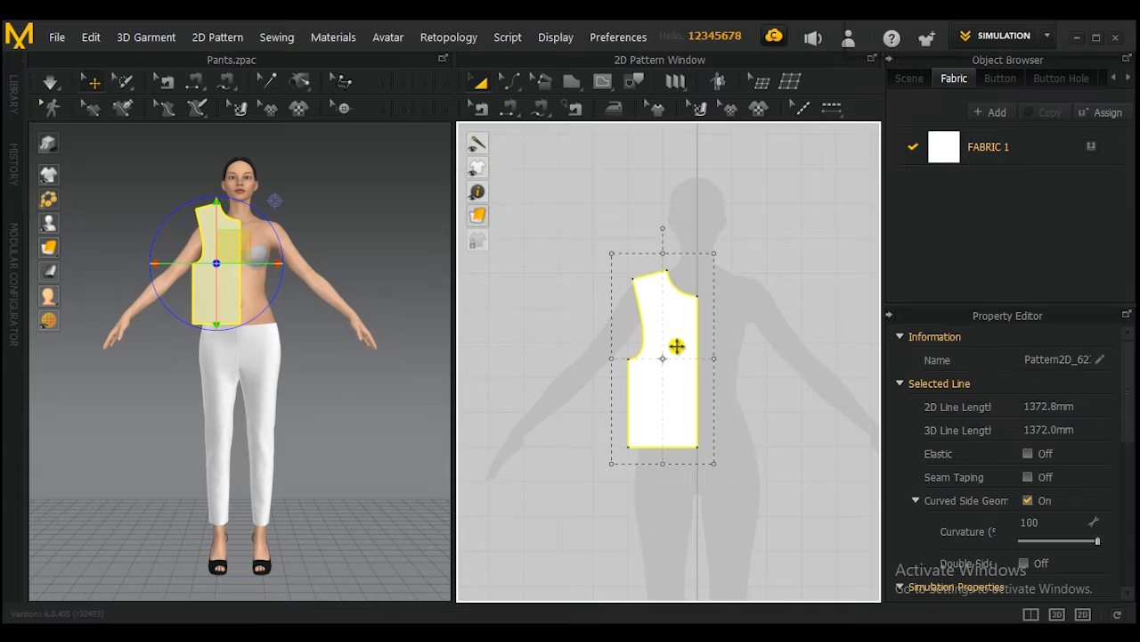
pyautogui.rightClick(668, 338)
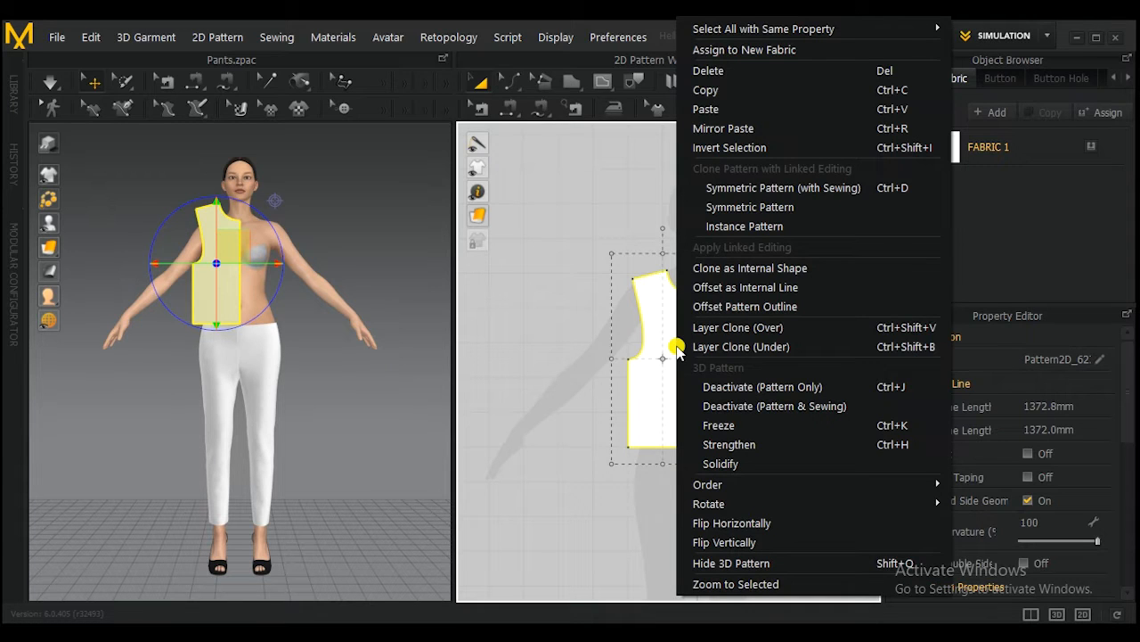
pyautogui.click(771, 189)
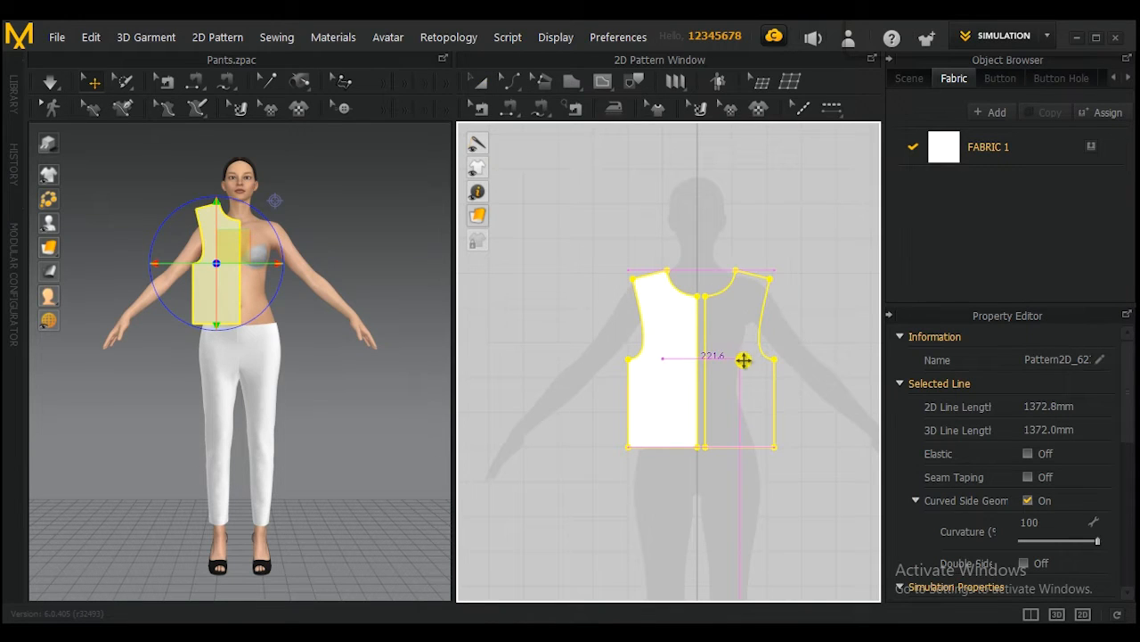
pyautogui.click(745, 364)
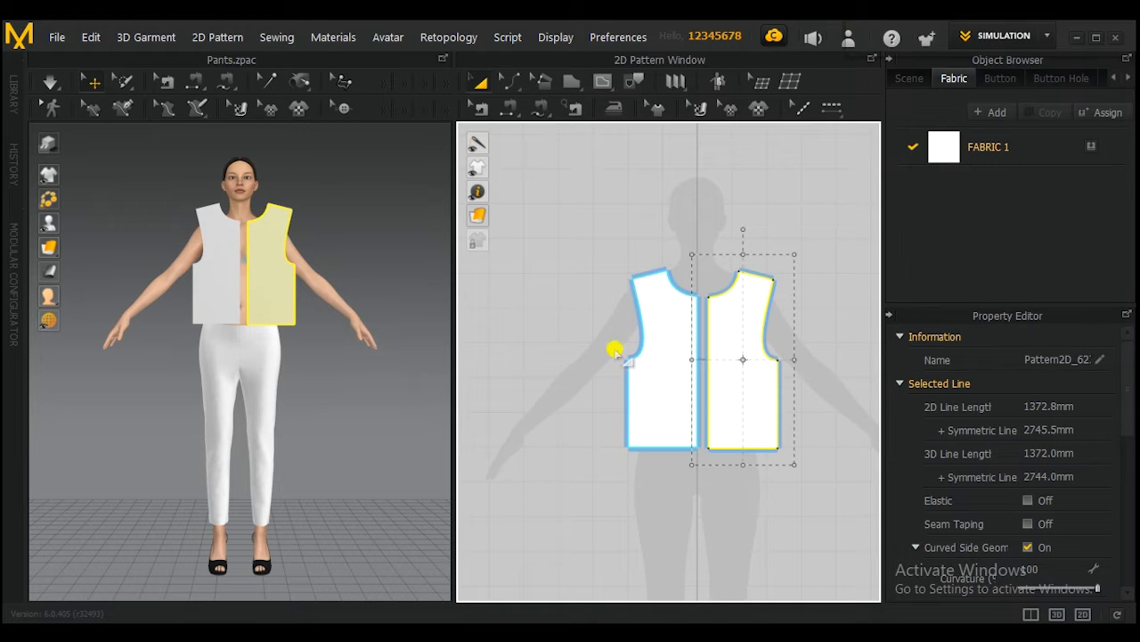
pyautogui.scroll(5, 352, 285)
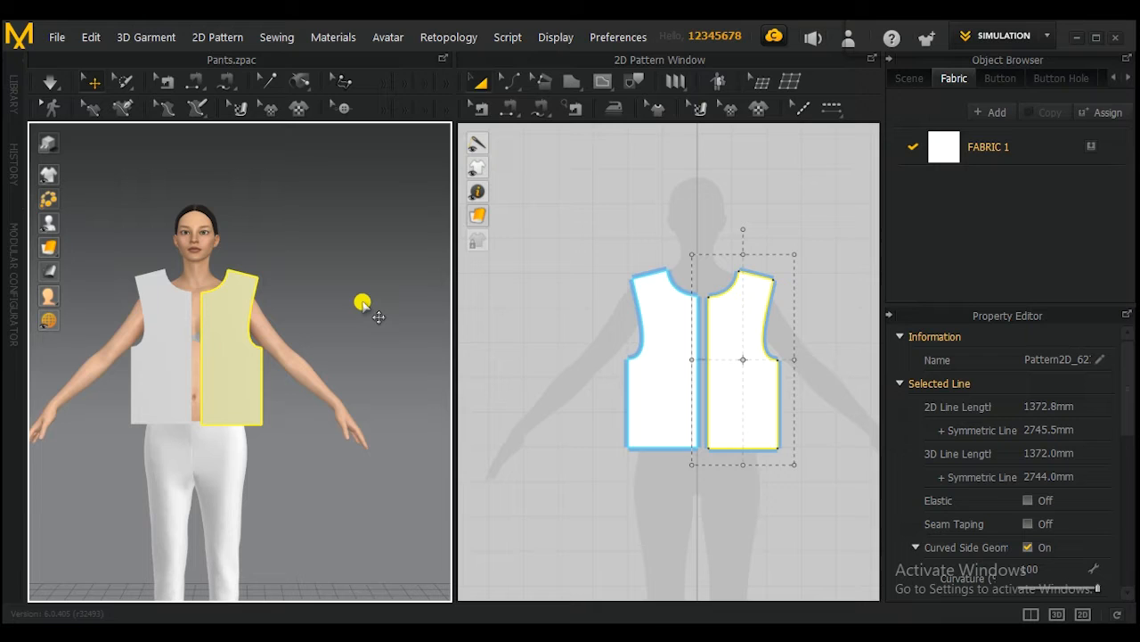
# Copy both front bodice pieces and paste the pair beside the avatar silhouette, about 844 mm from the originals
pyautogui.click(575, 347)
pyautogui.scroll(-3, 631, 363)
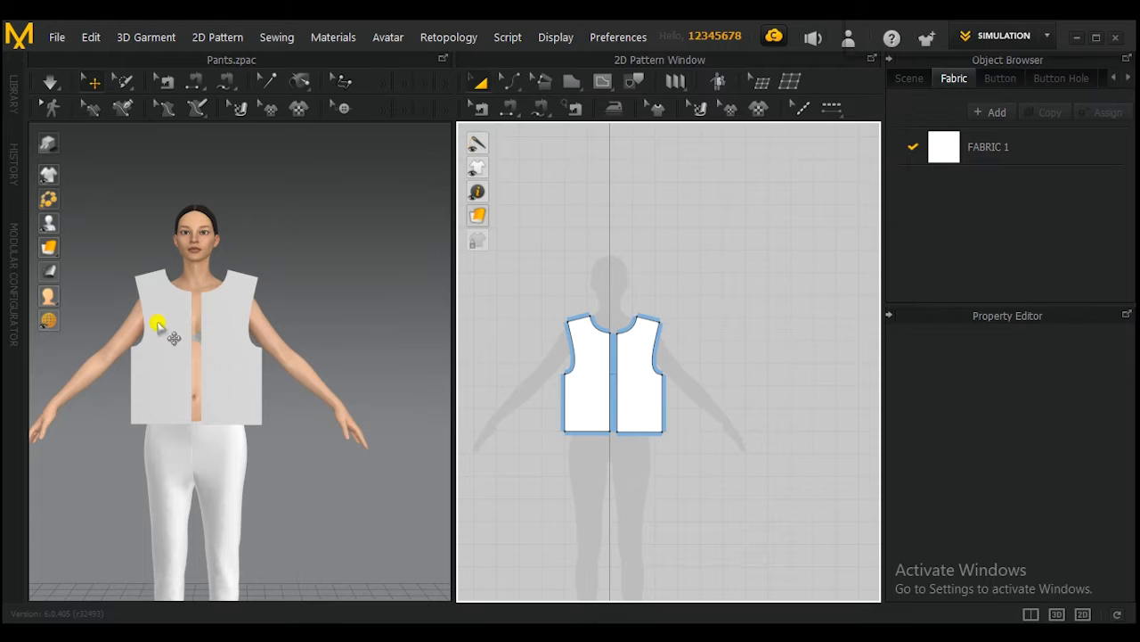
pyautogui.moveTo(386, 325); pyautogui.dragTo(131, 337, button='right')
pyautogui.moveTo(277, 303); pyautogui.dragTo(529, 277, button='right')
pyautogui.moveTo(511, 276); pyautogui.dragTo(551, 354)
pyautogui.moveTo(680, 454); pyautogui.dragTo(677, 440)
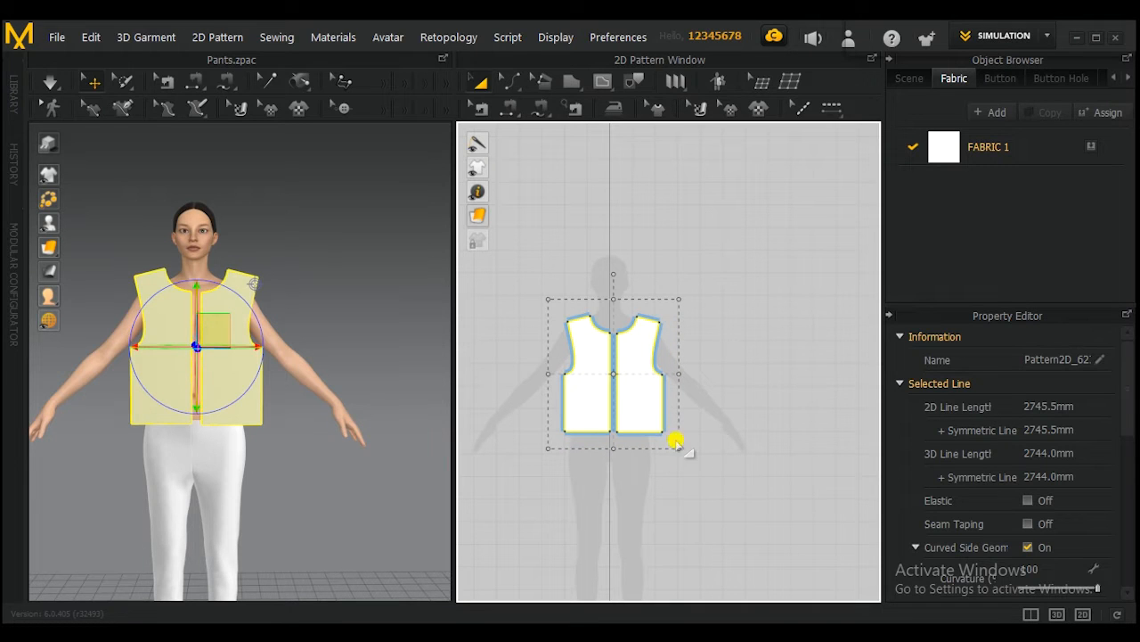
pyautogui.rightClick(642, 393)
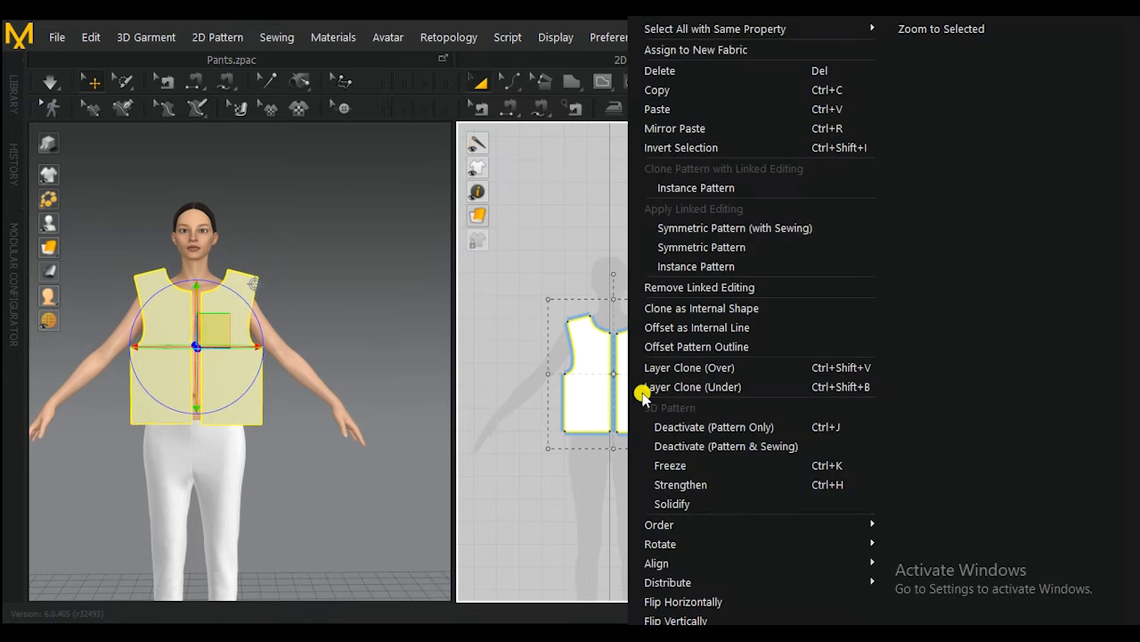
pyautogui.click(659, 90)
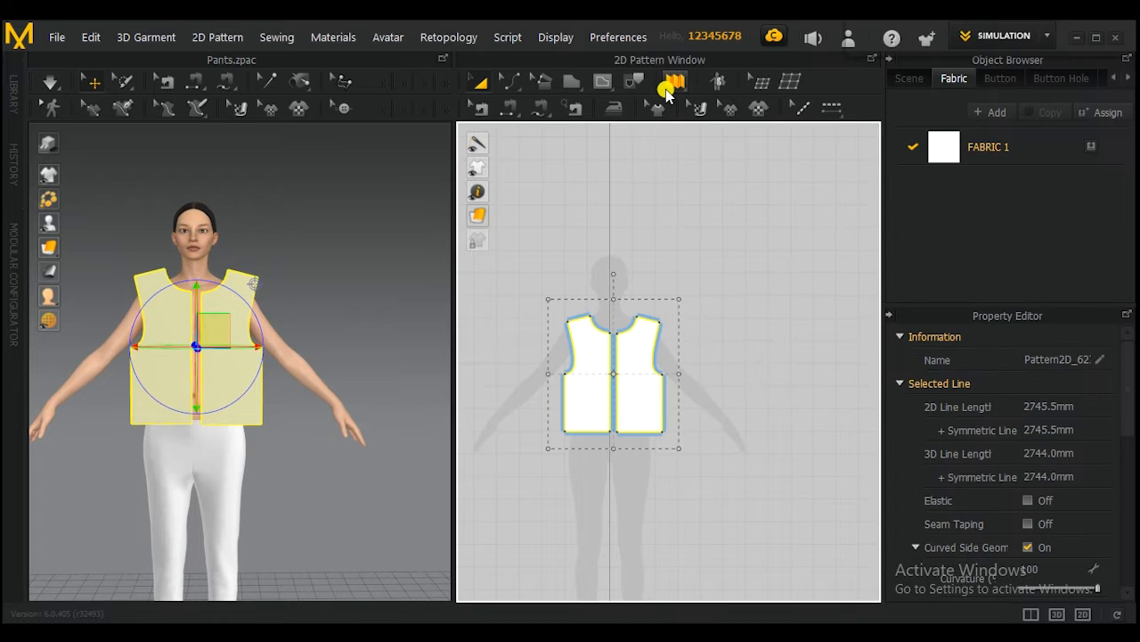
pyautogui.rightClick(738, 358)
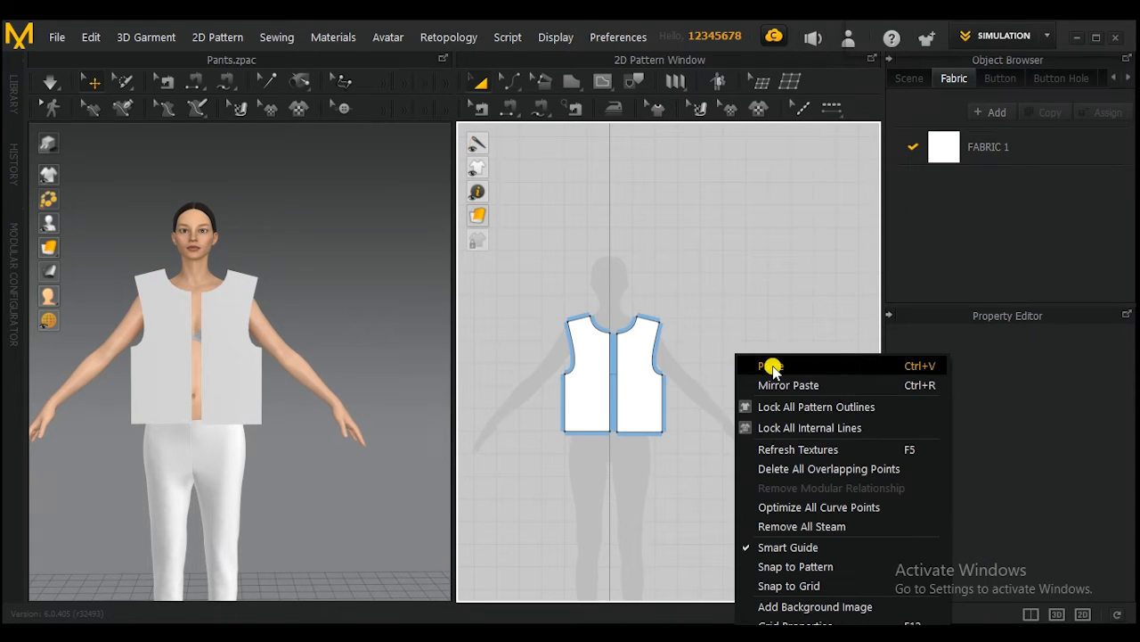
pyautogui.click(771, 366)
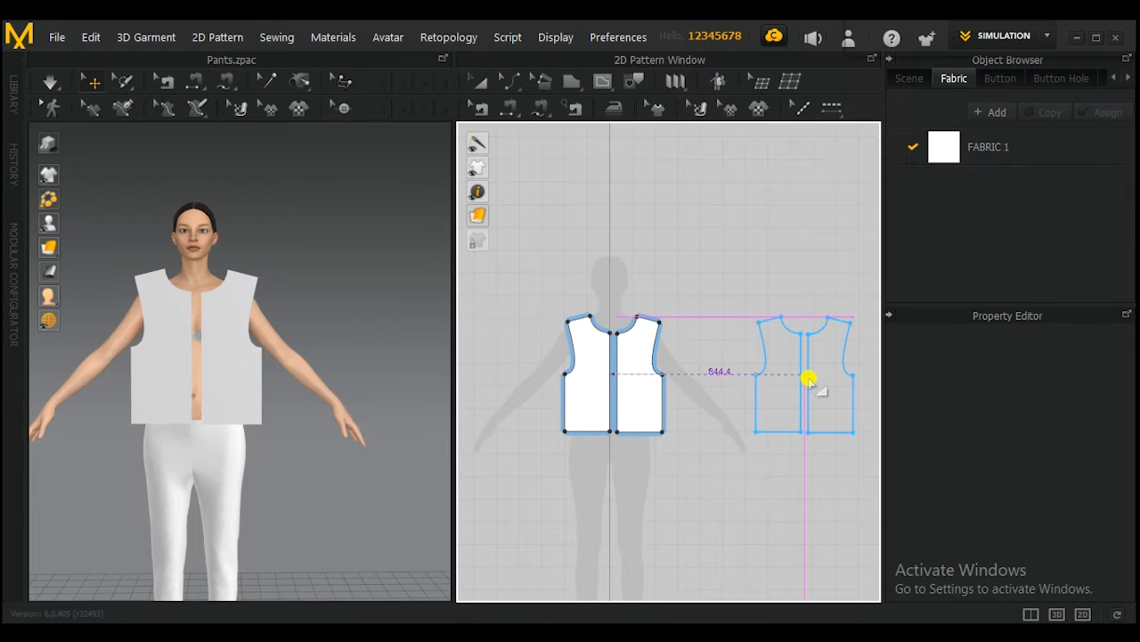
pyautogui.click(808, 379)
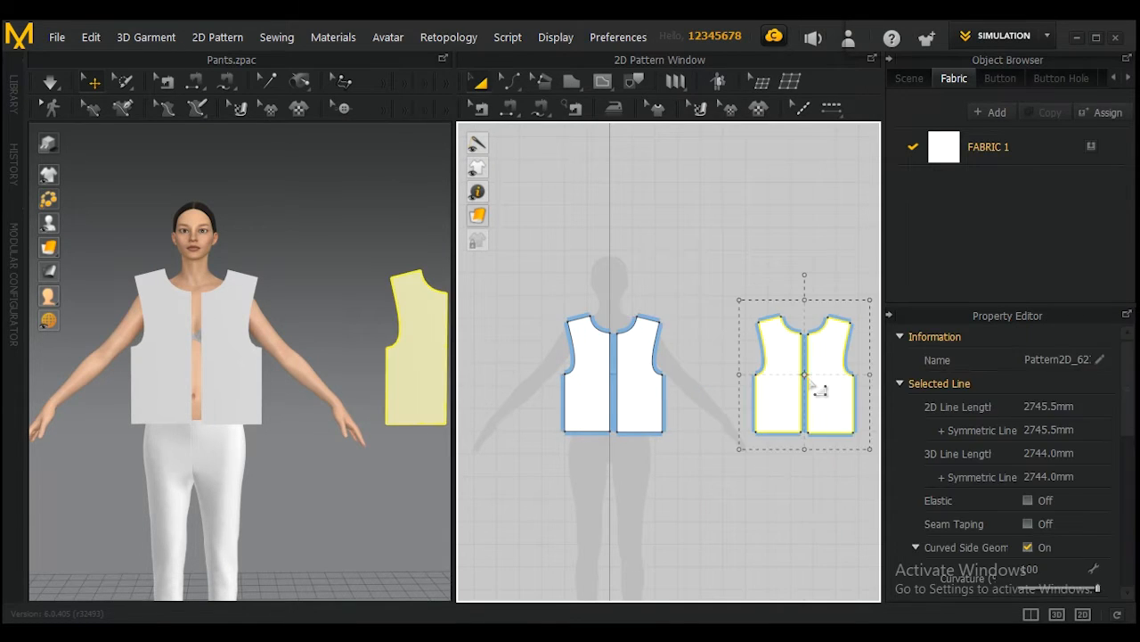
# Move the pasted bodice pieces in the 3D view from beside the avatar to behind her back
pyautogui.scroll(3, 334, 343)
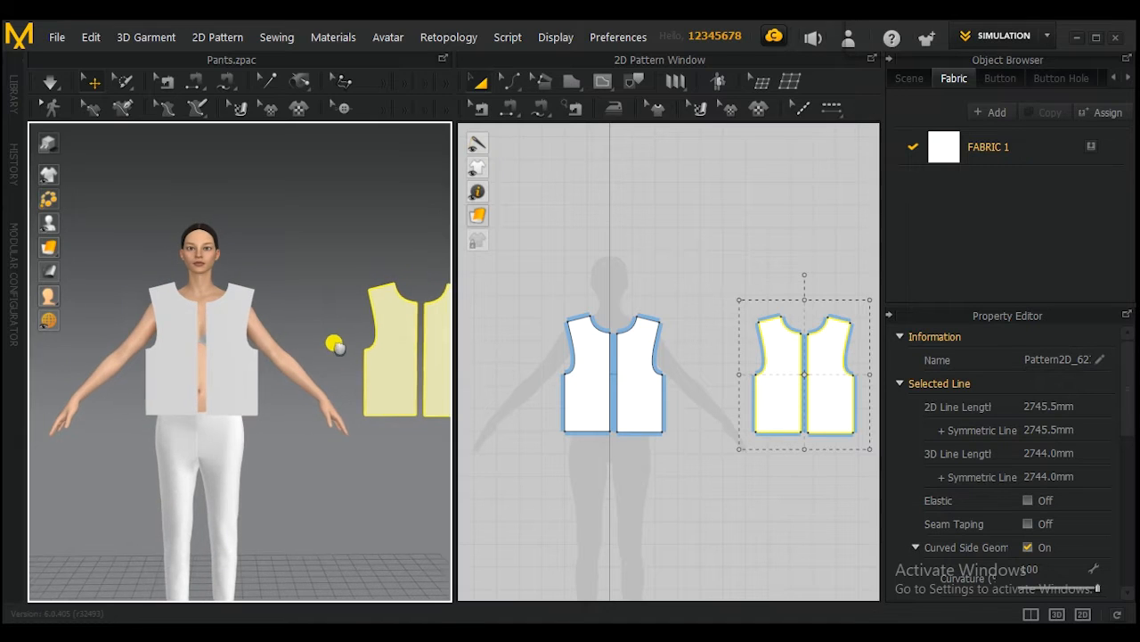
pyautogui.moveTo(333, 343); pyautogui.dragTo(233, 344, button='middle')
pyautogui.scroll(1, 341, 374)
pyautogui.moveTo(341, 375); pyautogui.dragTo(369, 394, button='middle')
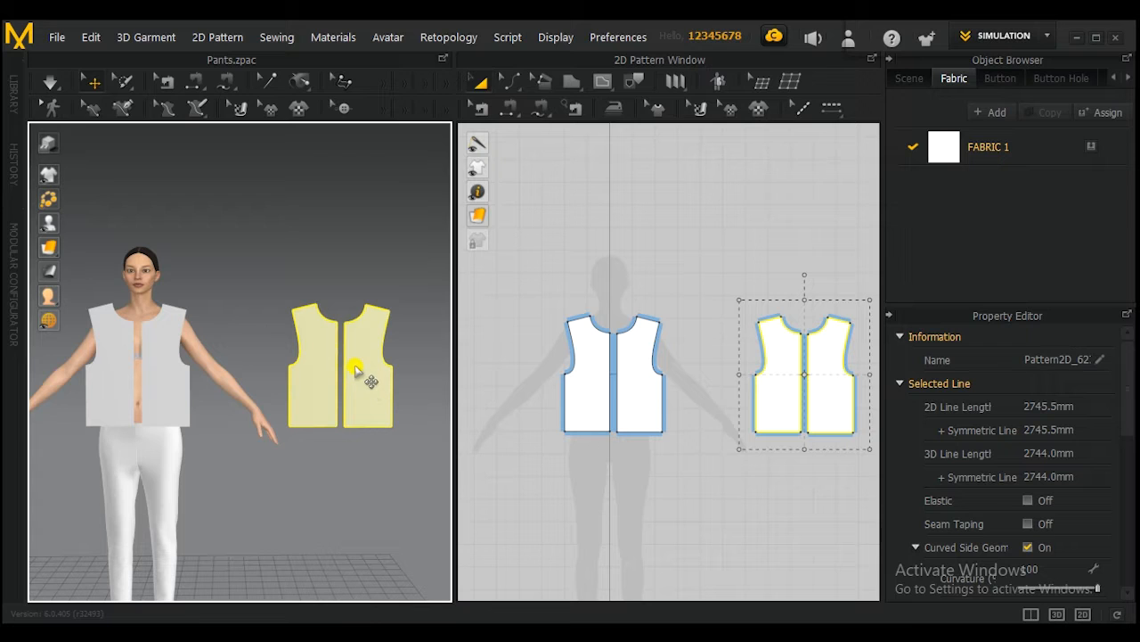
pyautogui.click(355, 368)
pyautogui.moveTo(364, 267); pyautogui.dragTo(372, 353, button='right')
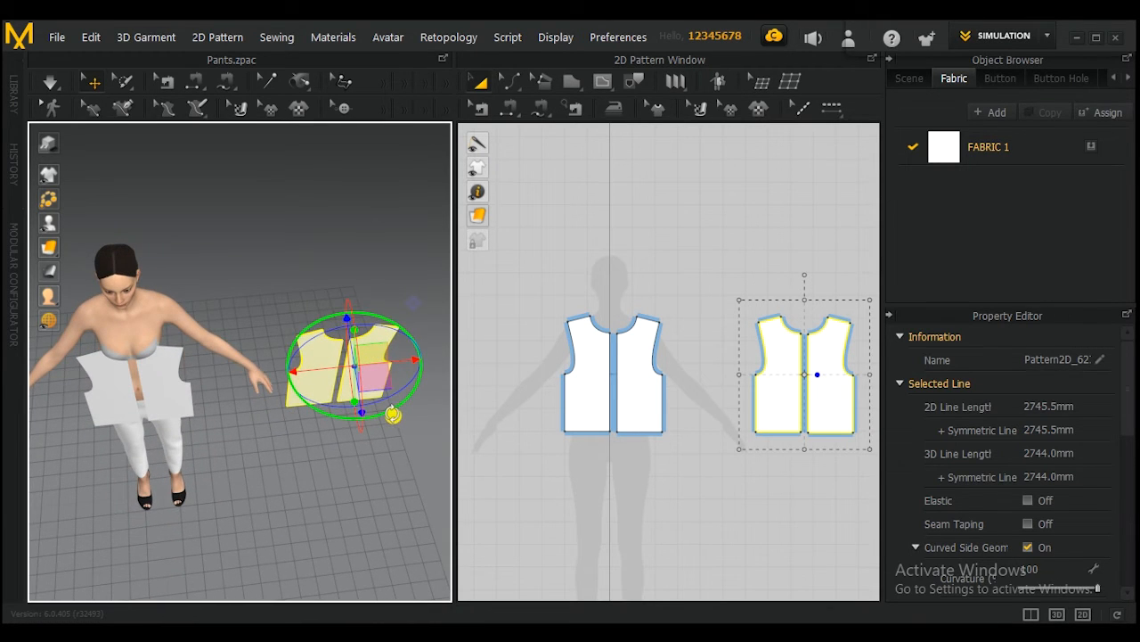
pyautogui.moveTo(374, 376); pyautogui.dragTo(157, 300)
pyautogui.moveTo(158, 300); pyautogui.dragTo(72, 275, button='right')
pyautogui.moveTo(267, 294); pyautogui.dragTo(23, 312, button='middle')
pyautogui.scroll(-2, 339, 321)
pyautogui.moveTo(339, 321); pyautogui.dragTo(182, 301, button='right')
pyautogui.moveTo(268, 335); pyautogui.dragTo(188, 196, button='middle')
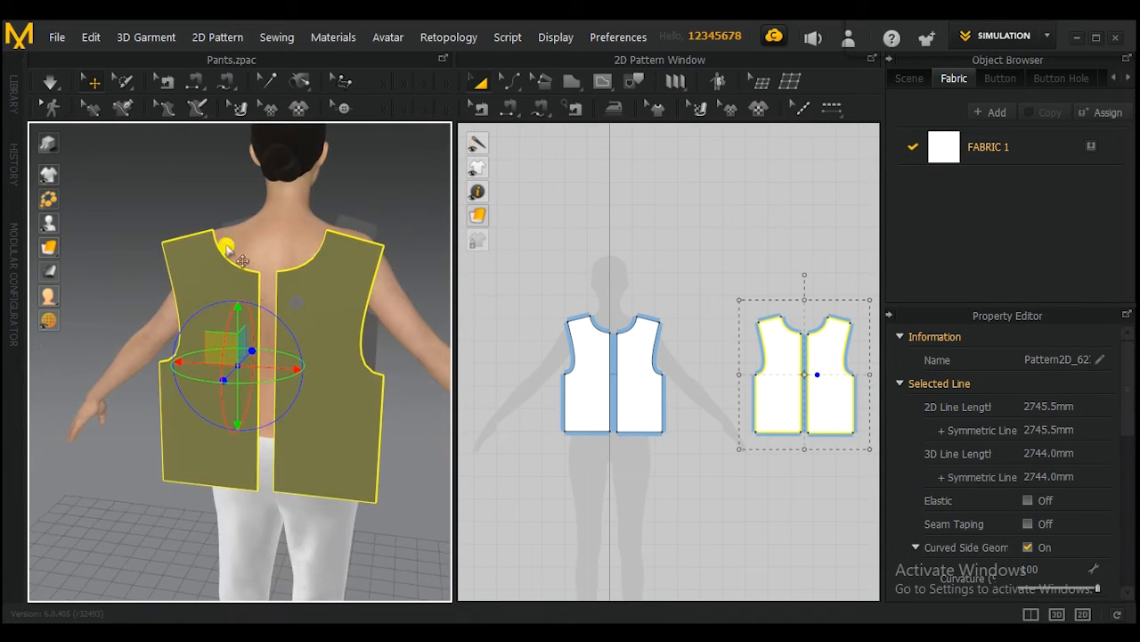
# Rotate the back pieces so their outer side faces away from the avatar, and align them behind her torso
pyautogui.scroll(2, 267, 306)
pyautogui.moveTo(285, 376); pyautogui.dragTo(102, 369)
pyautogui.moveTo(276, 378); pyautogui.dragTo(199, 381)
pyautogui.moveTo(366, 303); pyautogui.dragTo(382, 366, button='right')
pyautogui.moveTo(275, 364); pyautogui.dragTo(308, 368)
pyautogui.moveTo(308, 368); pyautogui.dragTo(218, 332, button='right')
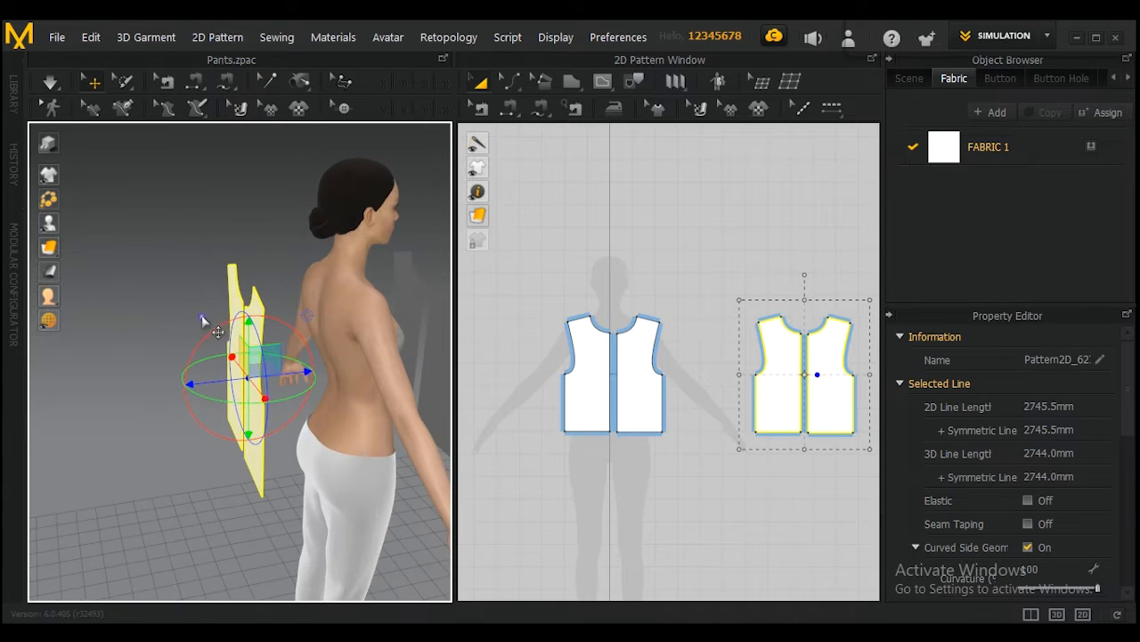
# Move the back pieces closer to the avatar's back and raise them slightly
pyautogui.moveTo(282, 373); pyautogui.dragTo(341, 362)
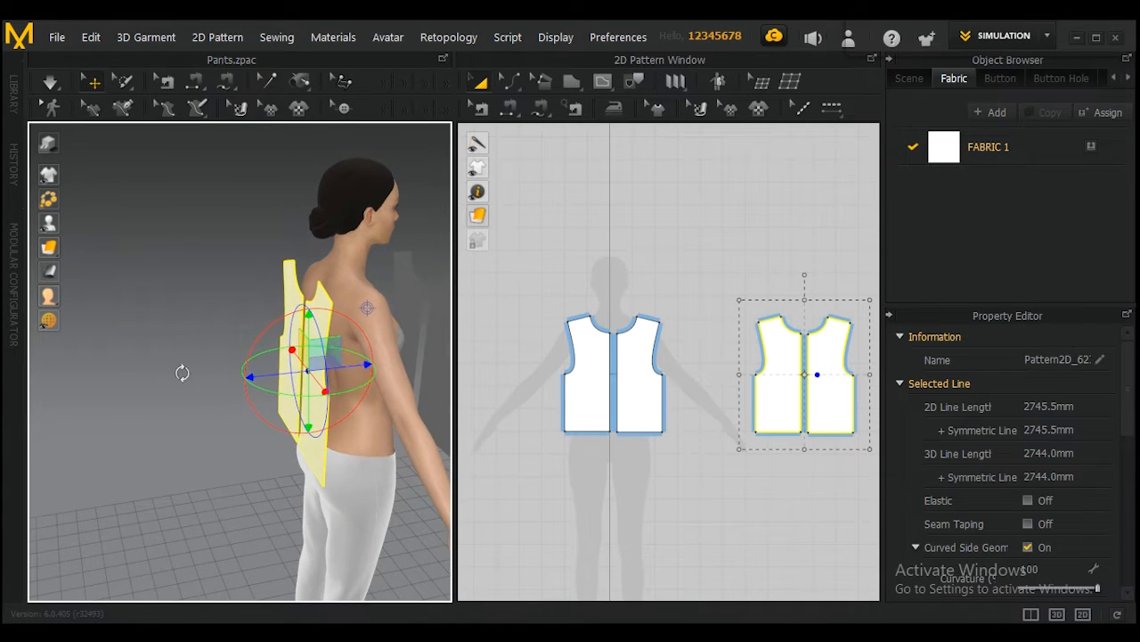
pyautogui.moveTo(182, 372); pyautogui.dragTo(348, 326, button='right')
pyautogui.moveTo(239, 333); pyautogui.dragTo(237, 317)
pyautogui.moveTo(131, 234); pyautogui.dragTo(446, 234, button='right')
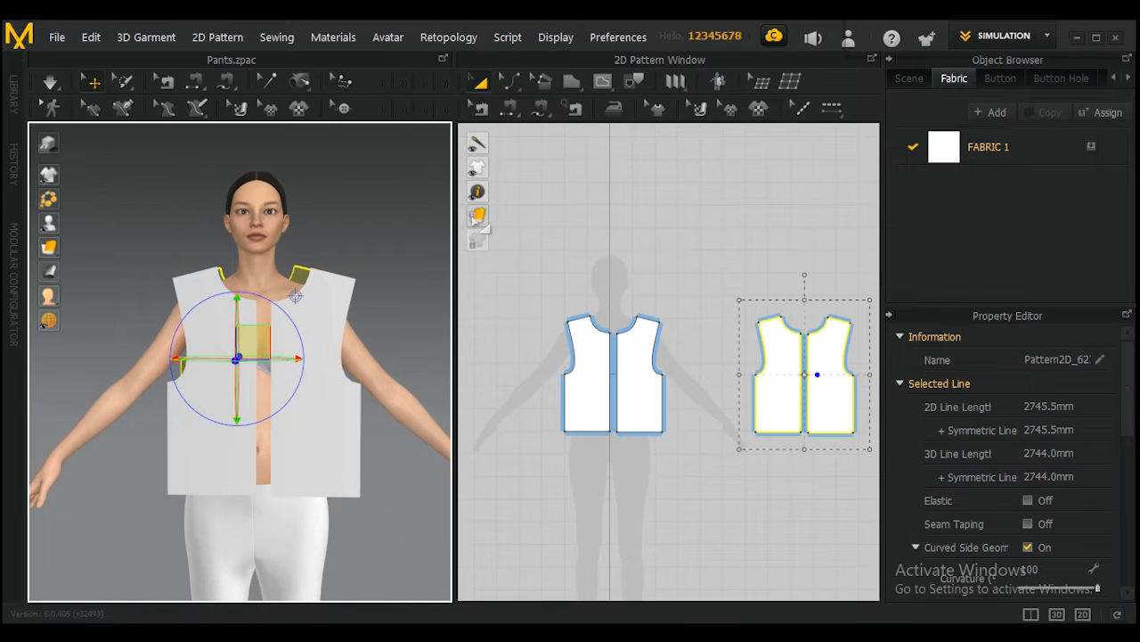
# Select both front bodice pieces and raise them slightly in front of the avatar's chest
pyautogui.moveTo(520, 296); pyautogui.dragTo(679, 448)
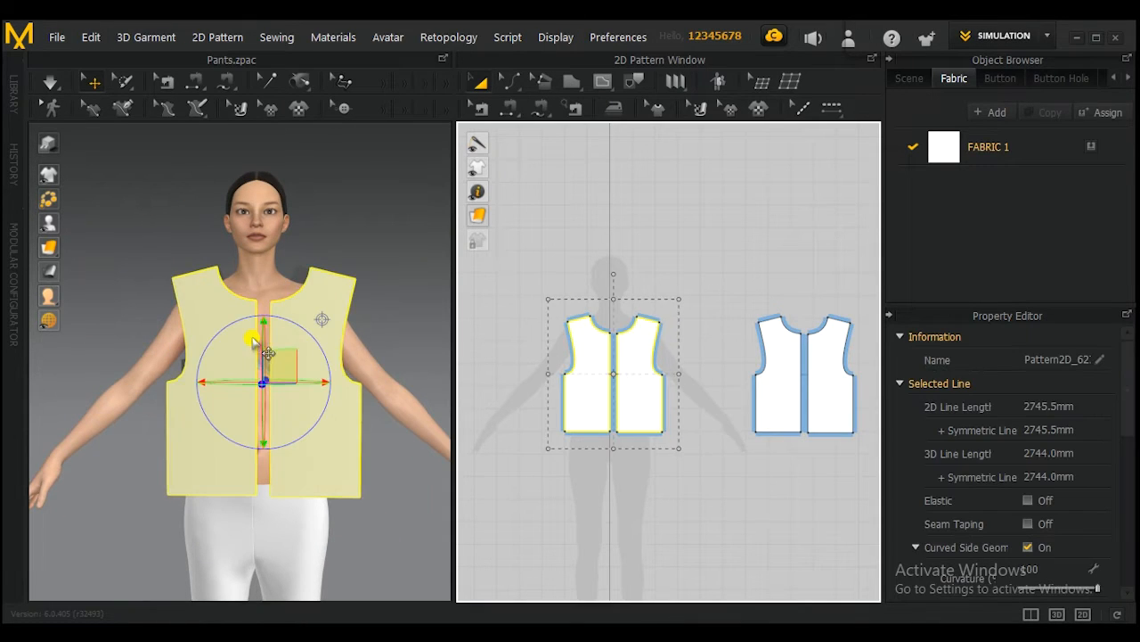
pyautogui.moveTo(369, 332); pyautogui.dragTo(341, 323, button='right')
pyautogui.moveTo(232, 337); pyautogui.dragTo(232, 322)
pyautogui.moveTo(369, 249); pyautogui.dragTo(426, 299, button='right')
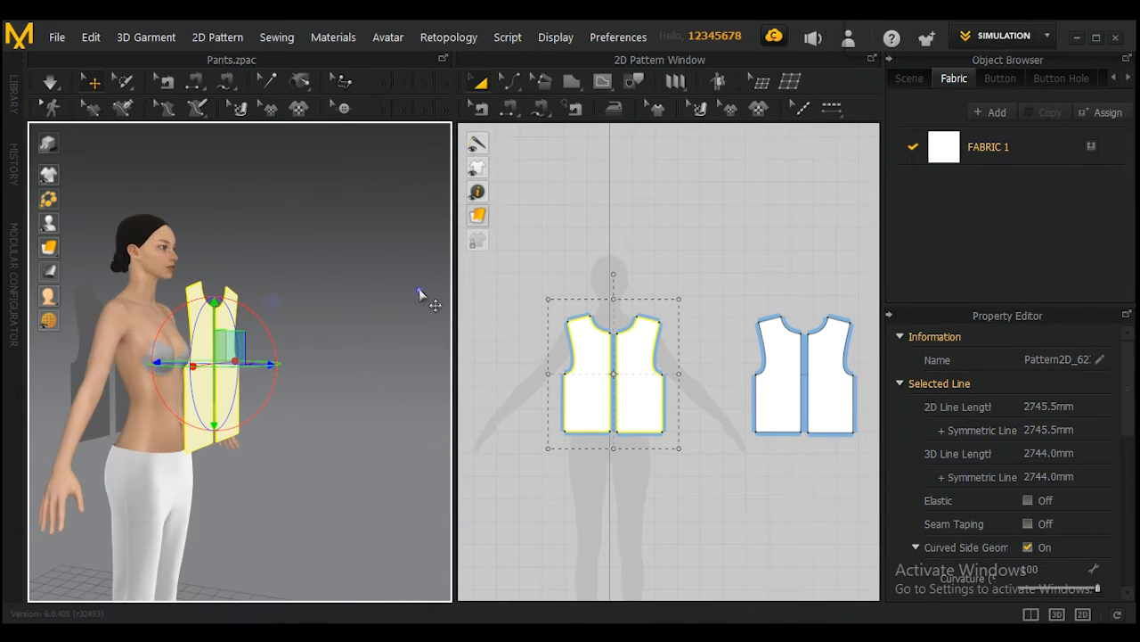
pyautogui.moveTo(269, 359); pyautogui.dragTo(174, 316, button='right')
pyautogui.click(118, 289)
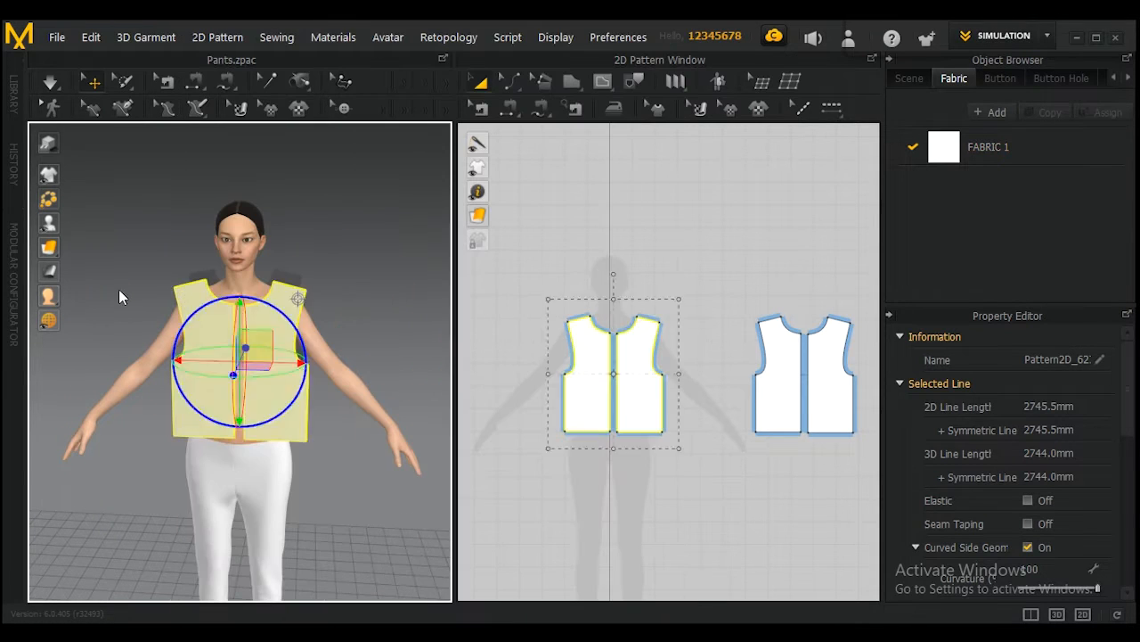
pyautogui.moveTo(328, 295); pyautogui.dragTo(353, 261, button='right')
pyautogui.moveTo(353, 261); pyautogui.dragTo(332, 313, button='middle')
pyautogui.moveTo(332, 312); pyautogui.dragTo(308, 337, button='right')
pyautogui.click(290, 349)
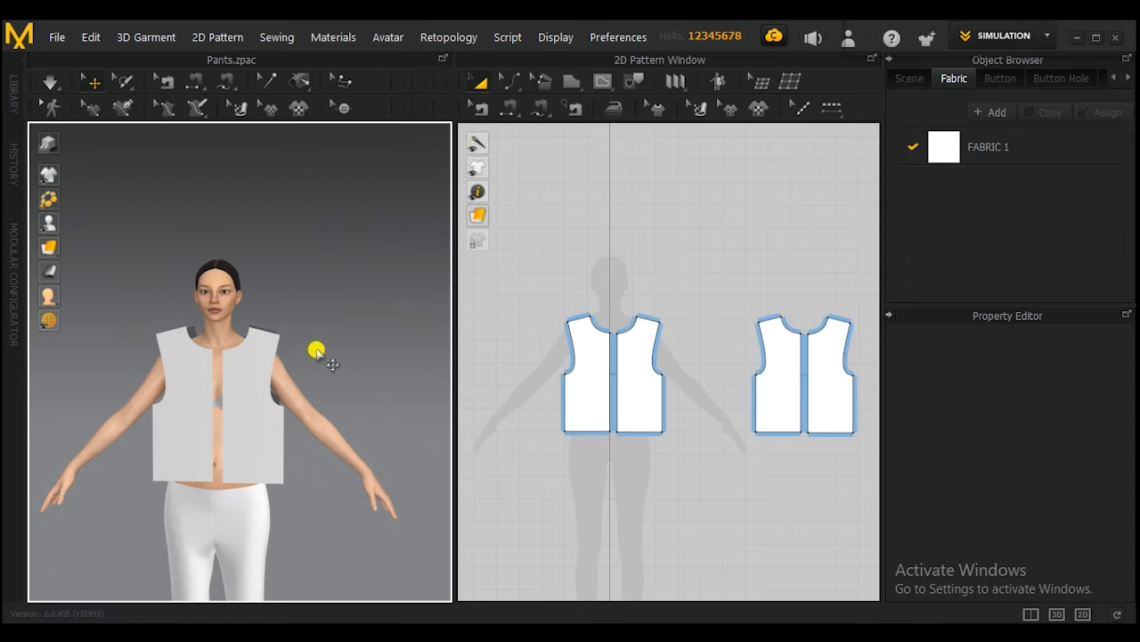
# Check the placement of the front and back bodice pieces around the avatar from the front and at an angle
pyautogui.press('2')
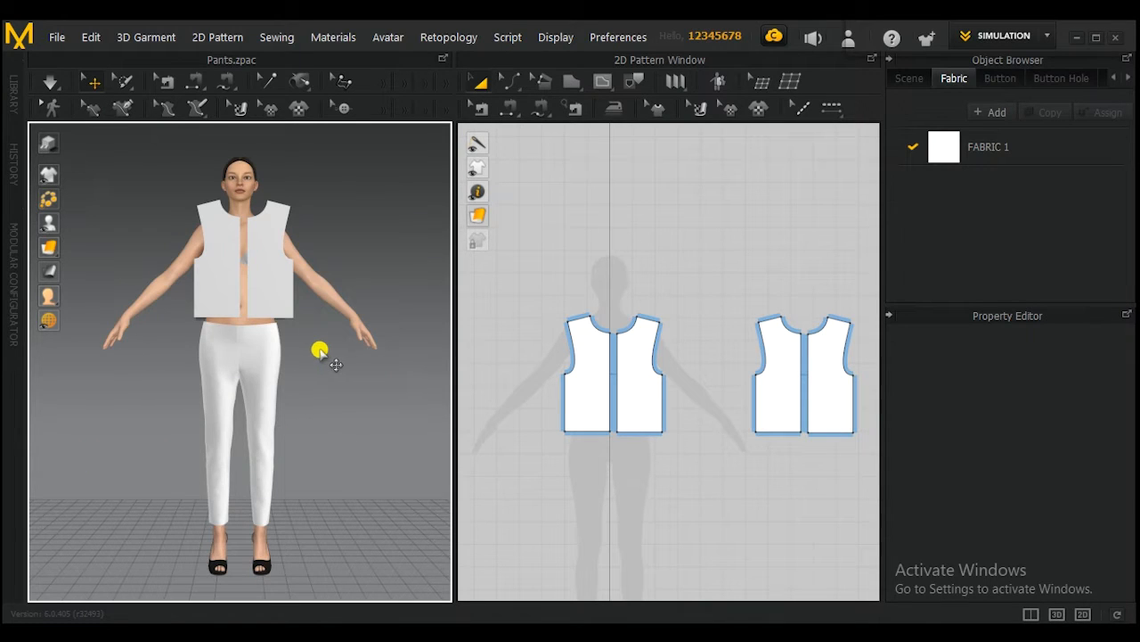
pyautogui.click(273, 278)
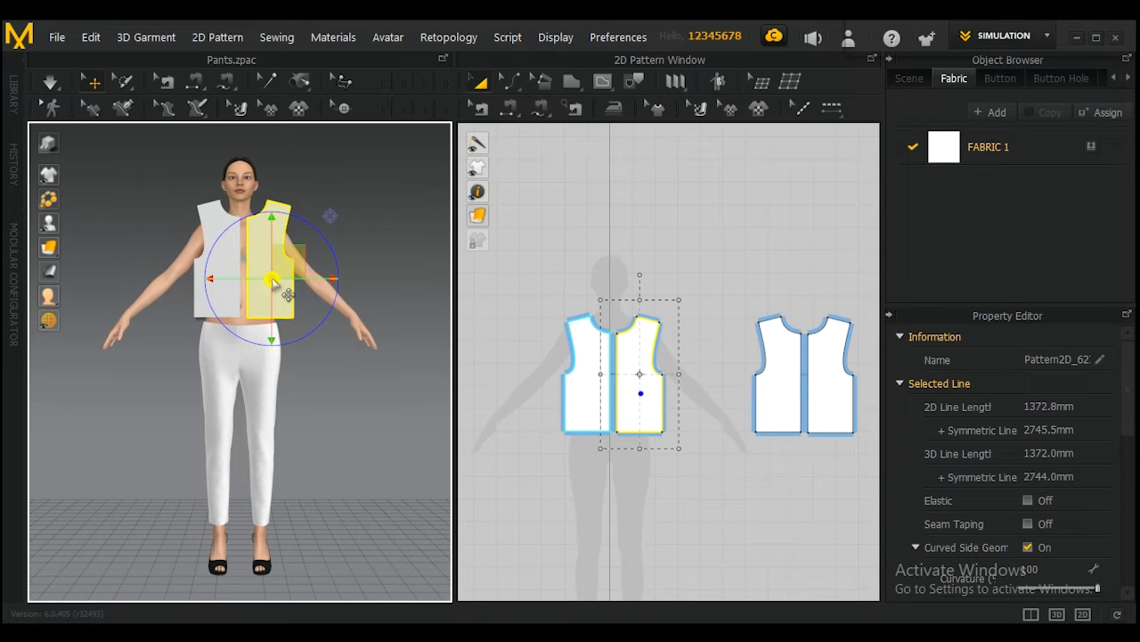
pyautogui.scroll(6, 288, 294)
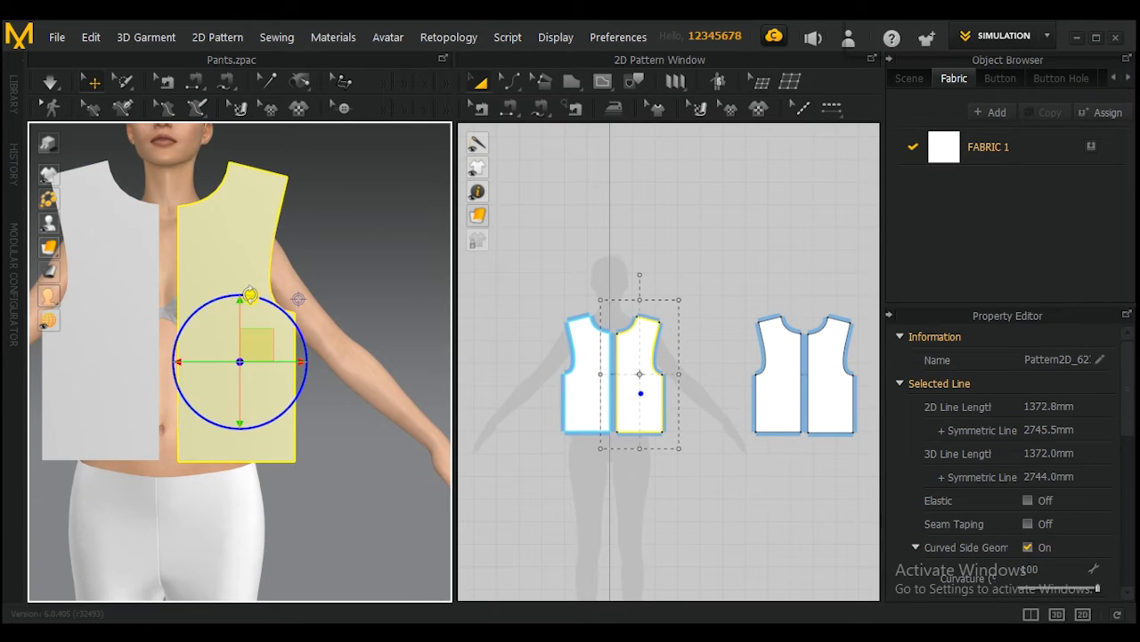
pyautogui.click(335, 374)
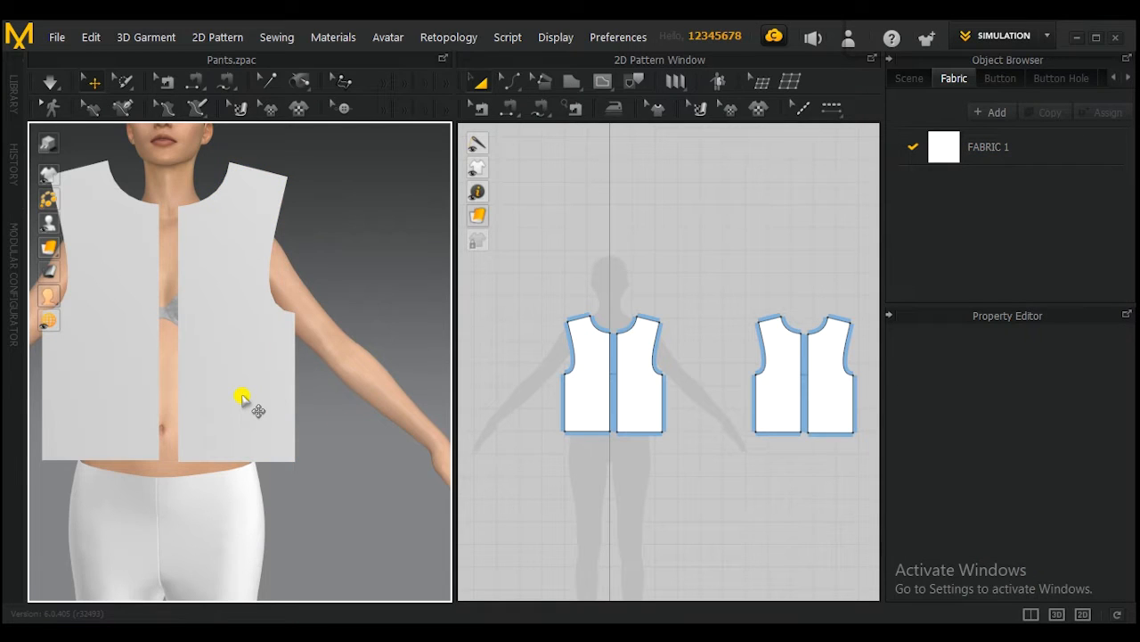
pyautogui.press('2')
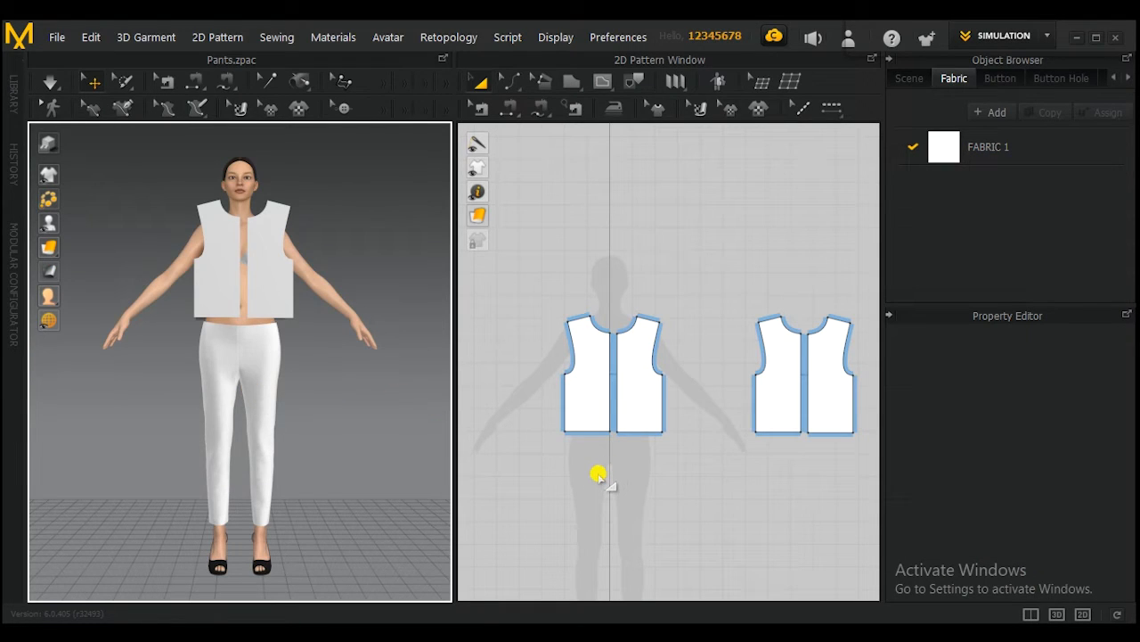
pyautogui.moveTo(386, 388); pyautogui.dragTo(282, 402, button='right')
pyautogui.scroll(-3, 329, 273)
pyautogui.moveTo(381, 189); pyautogui.dragTo(344, 395, button='middle')
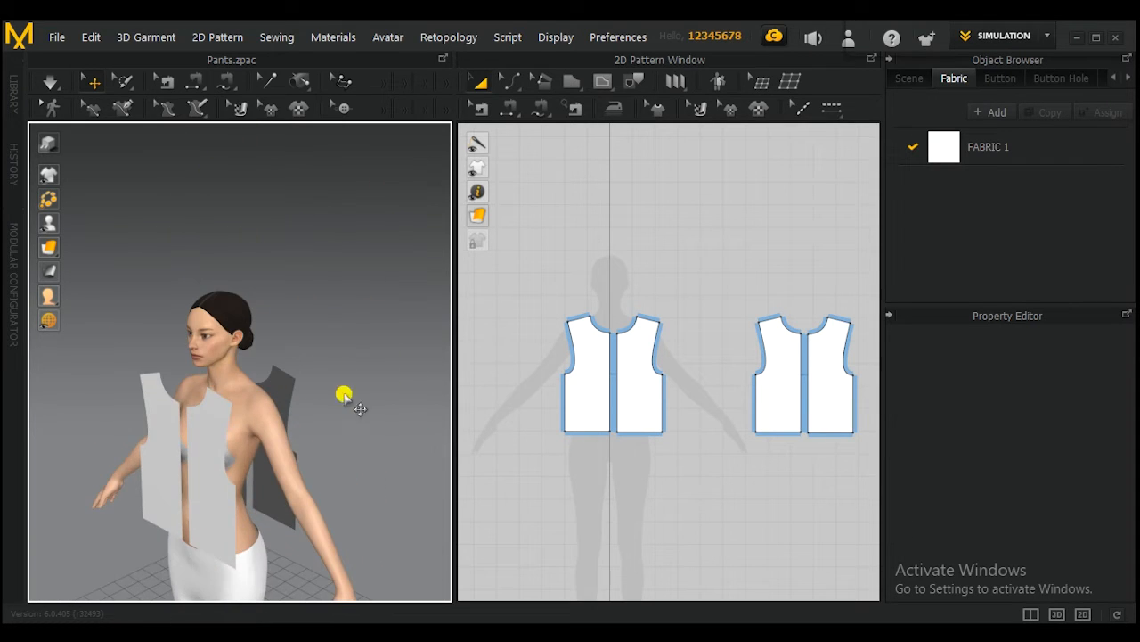
pyautogui.moveTo(344, 395); pyautogui.dragTo(346, 397, button='right')
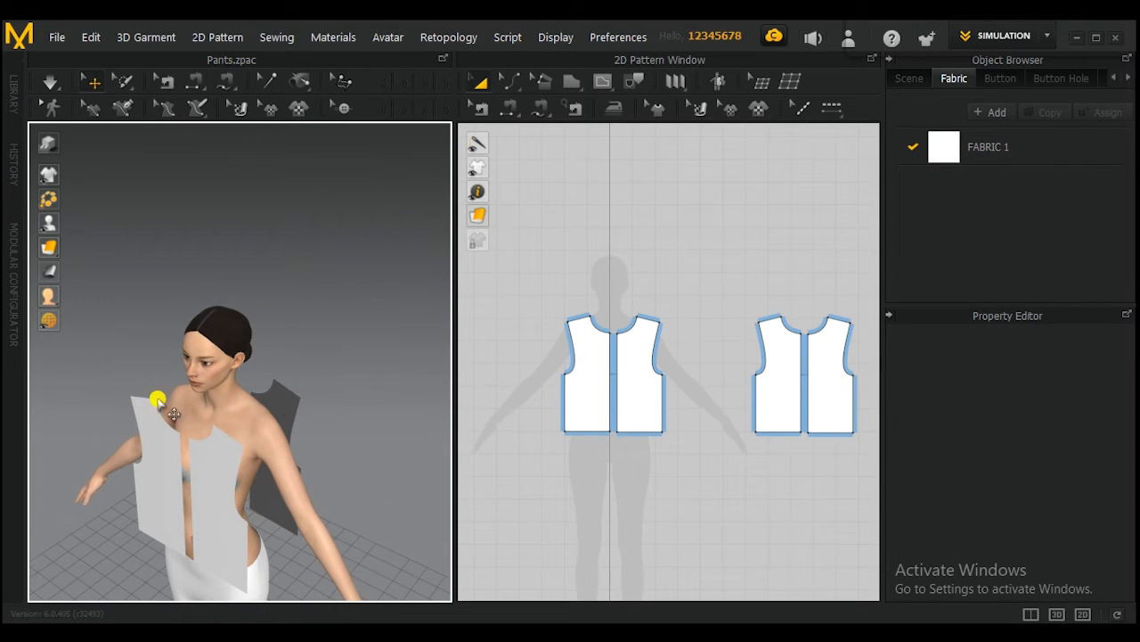
pyautogui.moveTo(148, 400); pyautogui.dragTo(334, 359, button='right')
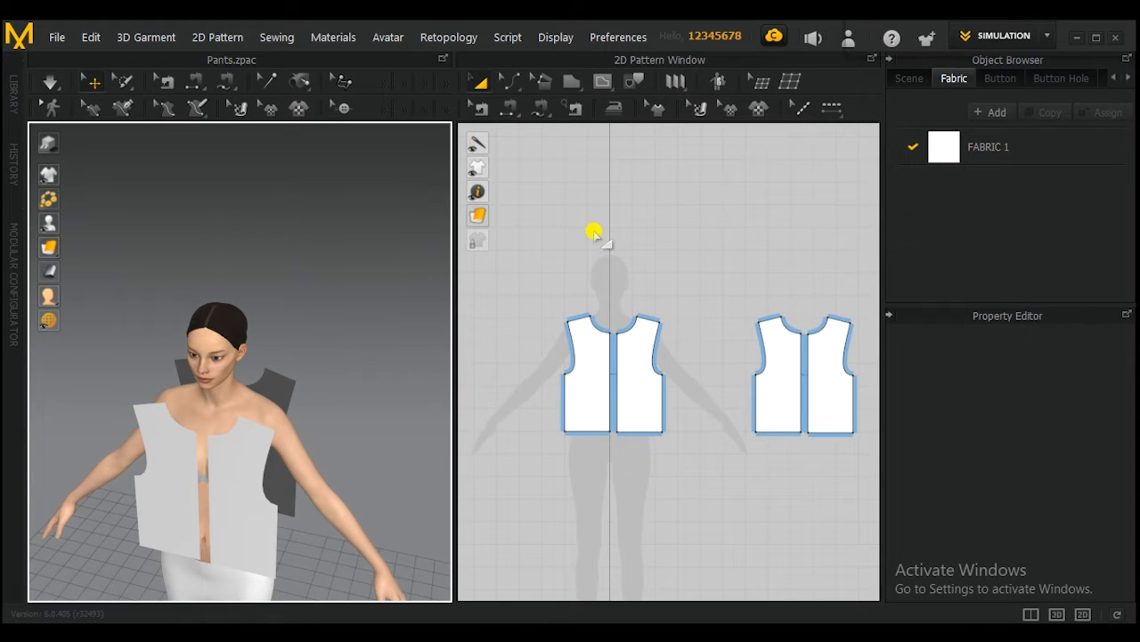
# Sew the front bodice's shoulder edges to the matching back shoulder edges with Segment Sewing
pyautogui.click(512, 116)
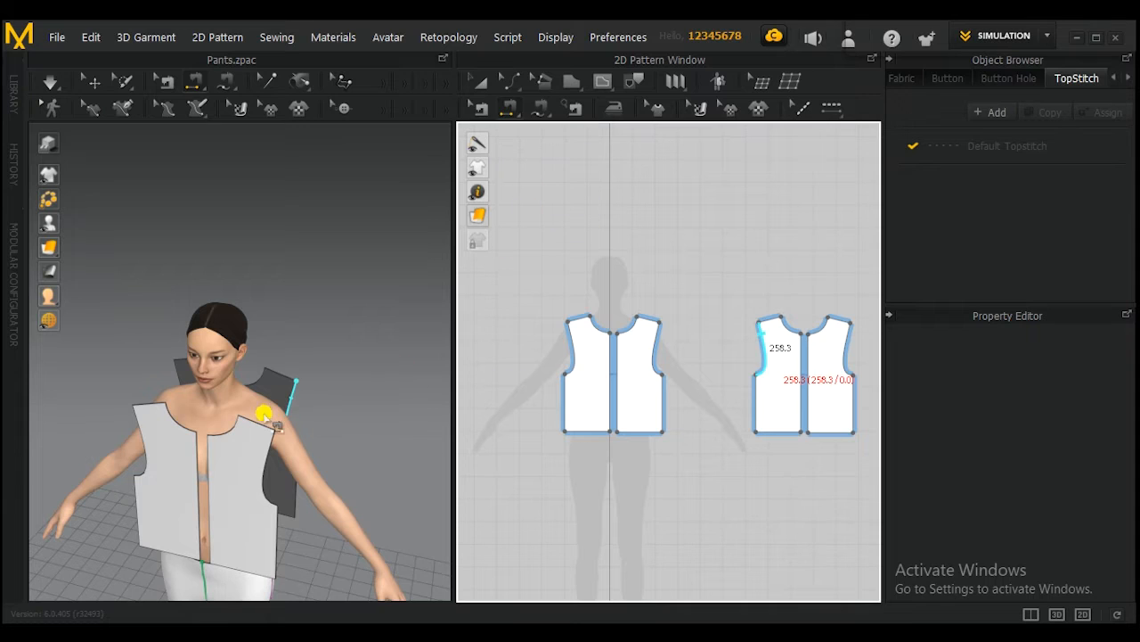
pyautogui.scroll(3, 262, 419)
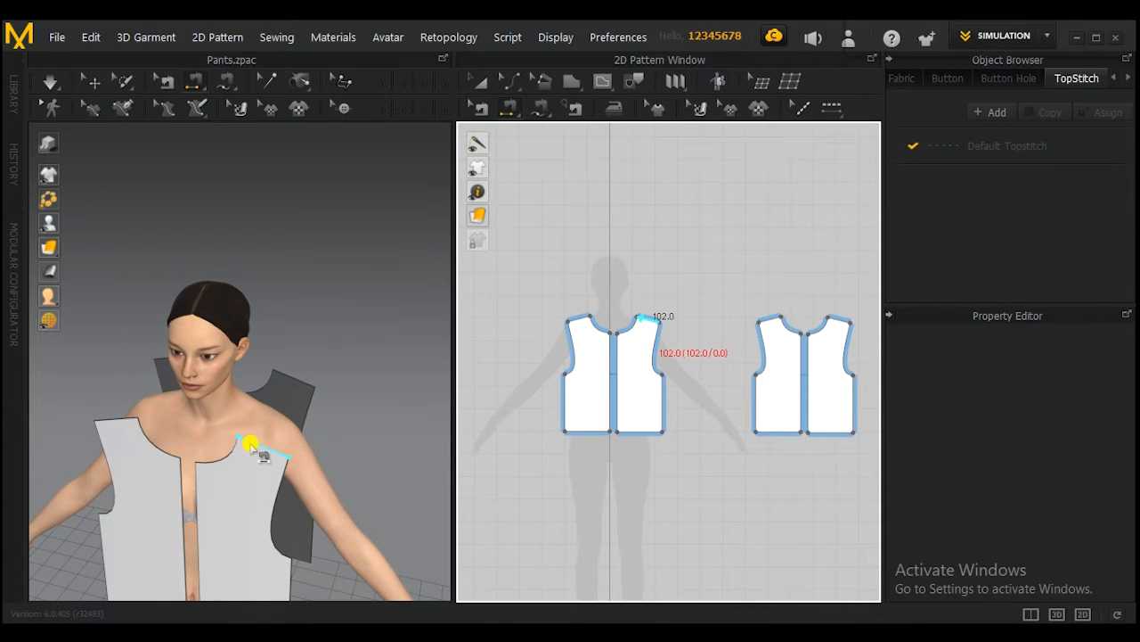
pyautogui.scroll(4, 261, 445)
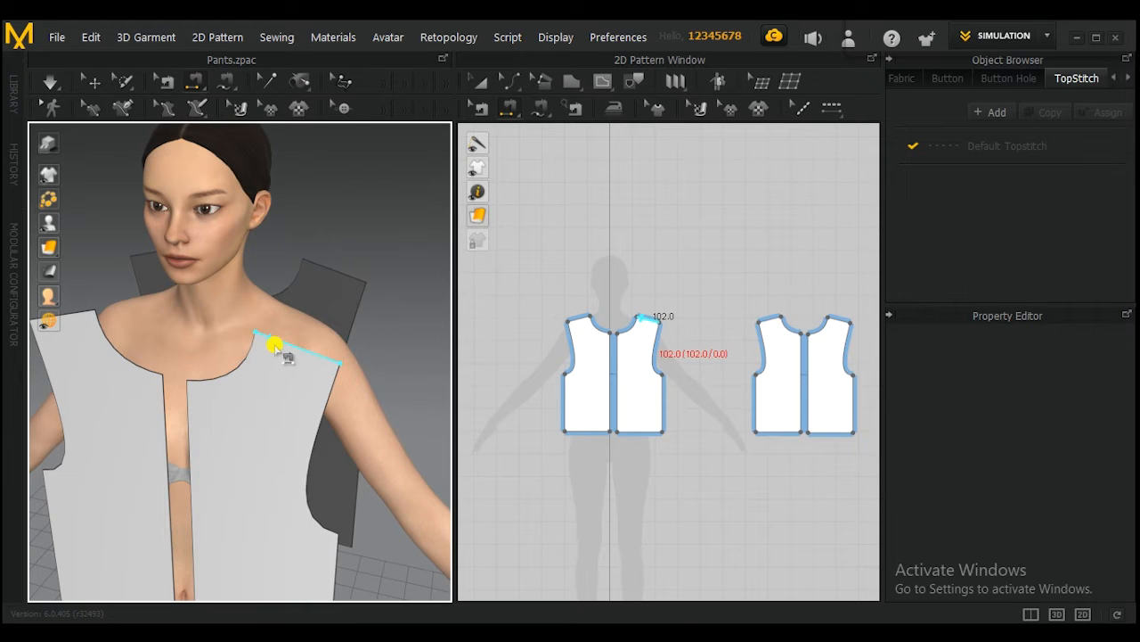
pyautogui.moveTo(276, 347); pyautogui.dragTo(314, 265)
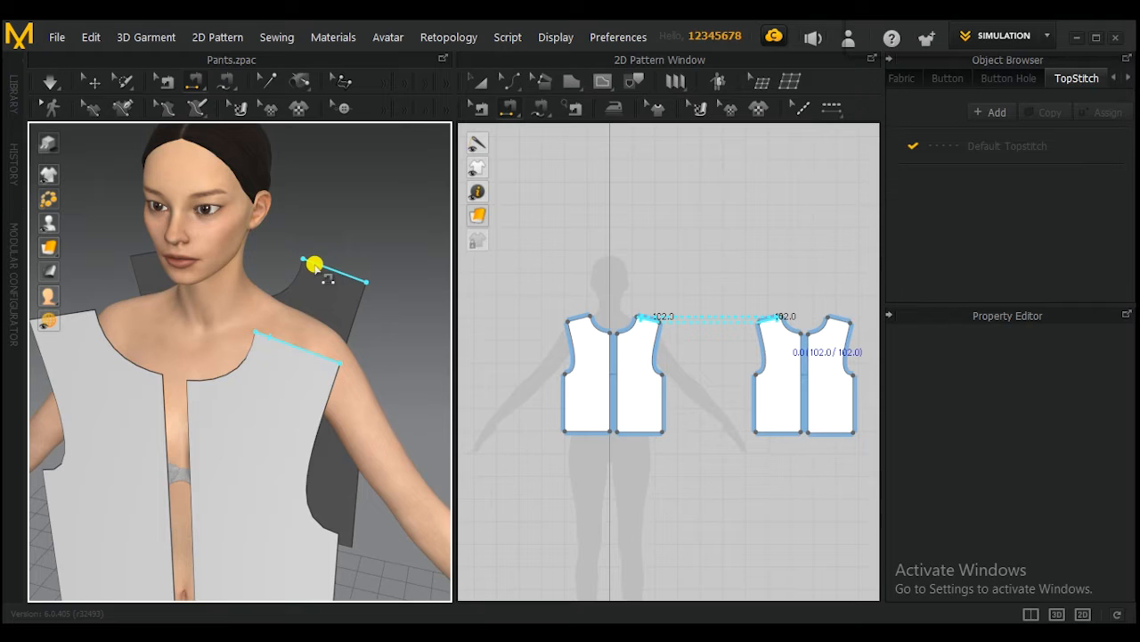
pyautogui.moveTo(314, 265); pyautogui.dragTo(314, 265)
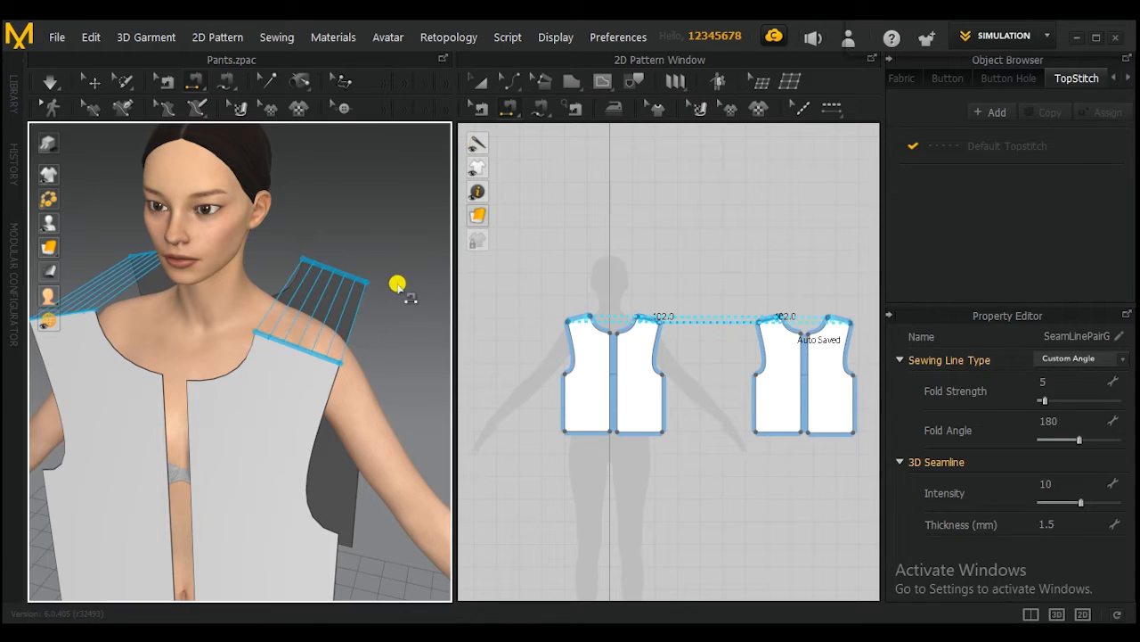
# Sew the front side edges below the armholes to the matching back side edges
pyautogui.moveTo(402, 311)
pyautogui.mouseDown(button='right')
pyautogui.moveTo(287, 316)
pyautogui.moveTo(413, 296)
pyautogui.moveTo(392, 307)
pyautogui.mouseUp(button='right')
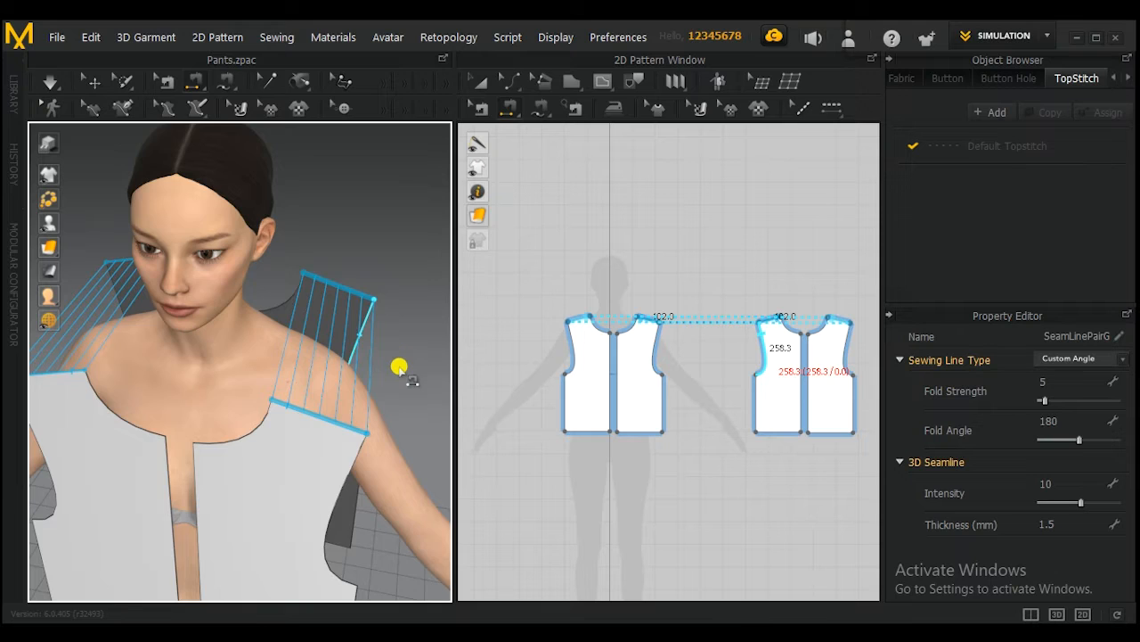
pyautogui.scroll(-2, 398, 368)
pyautogui.moveTo(392, 481); pyautogui.dragTo(375, 372, button='middle')
pyautogui.moveTo(385, 471); pyautogui.dragTo(351, 416, button='right')
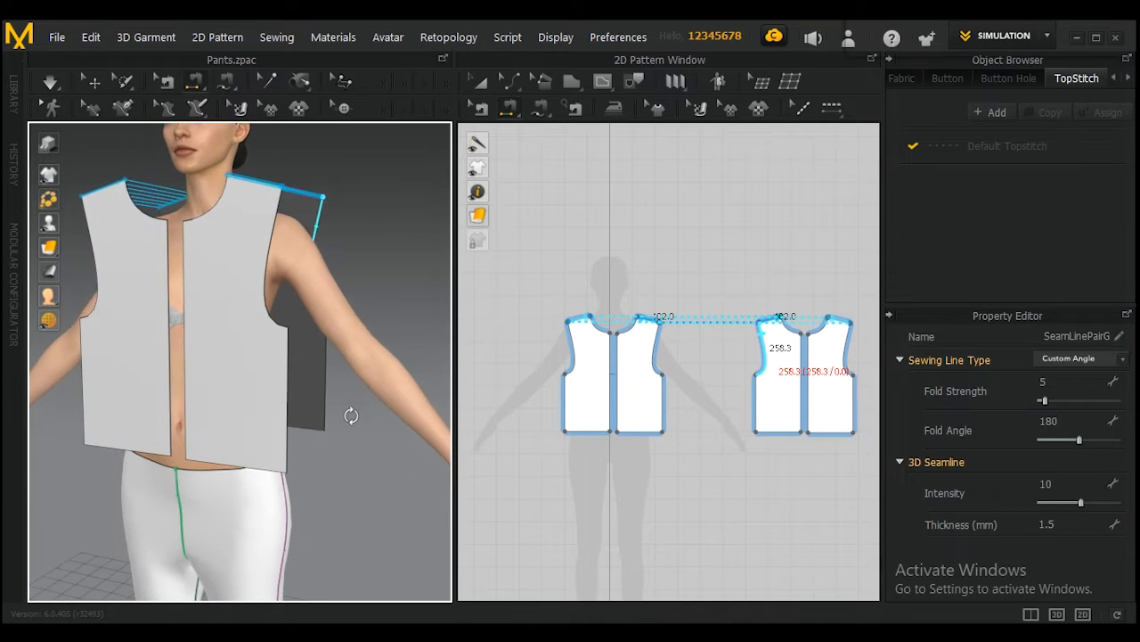
pyautogui.click(288, 368)
pyautogui.moveTo(354, 408); pyautogui.dragTo(61, 395, button='right')
pyautogui.click(120, 354)
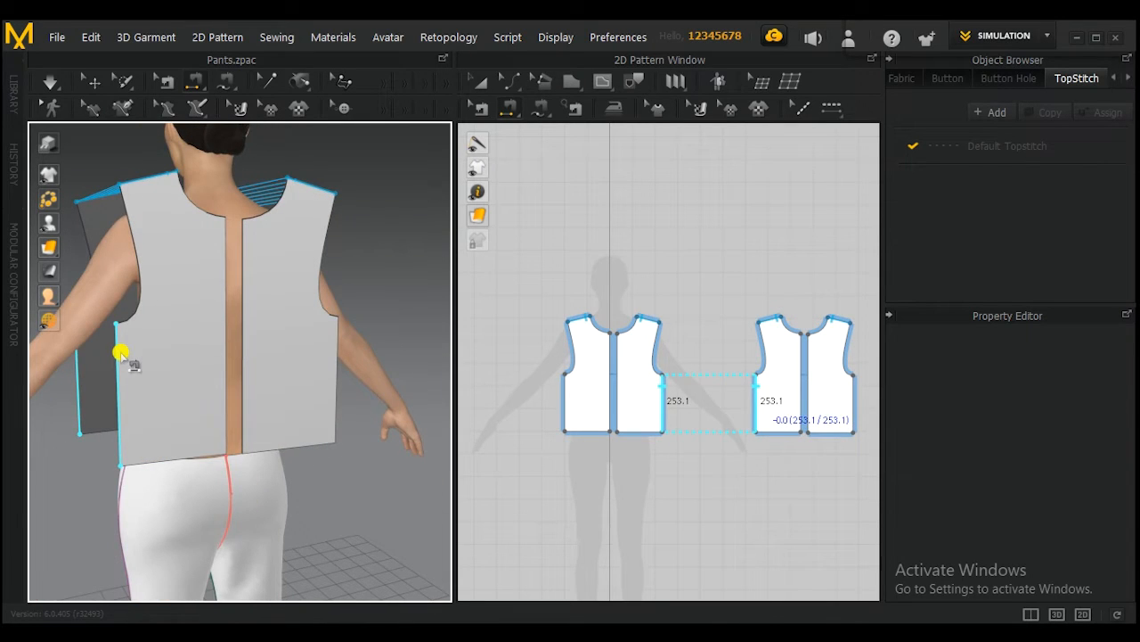
pyautogui.click(121, 355)
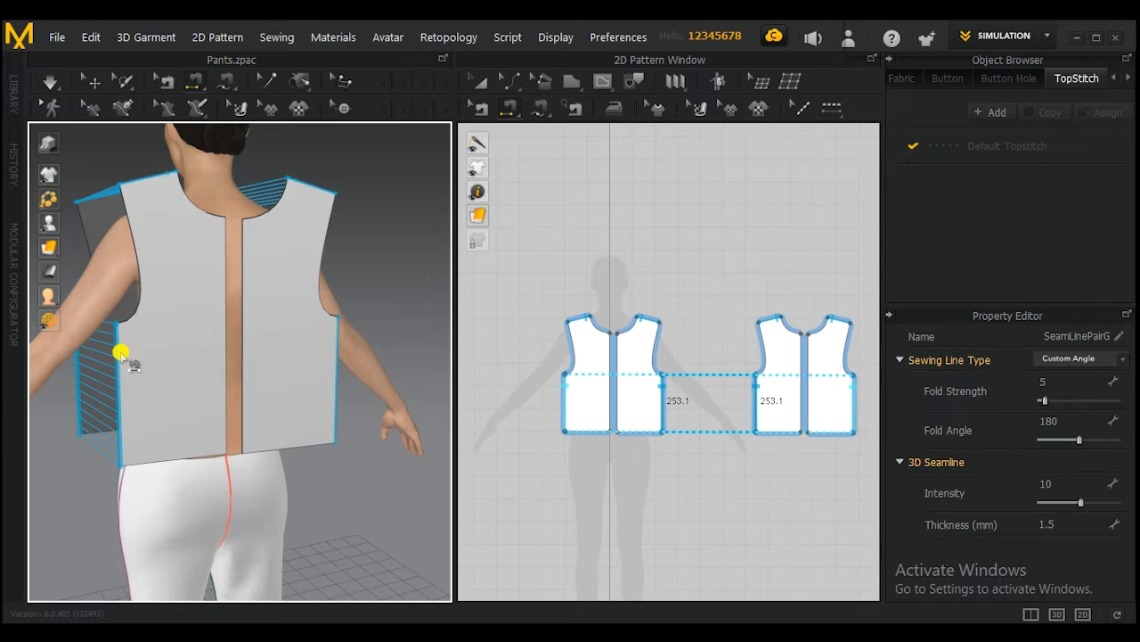
# Sew the two back bodice pieces together along the centre back edges
pyautogui.moveTo(362, 484); pyautogui.dragTo(364, 369, button='right')
pyautogui.rightClick(318, 463)
pyautogui.click(232, 334)
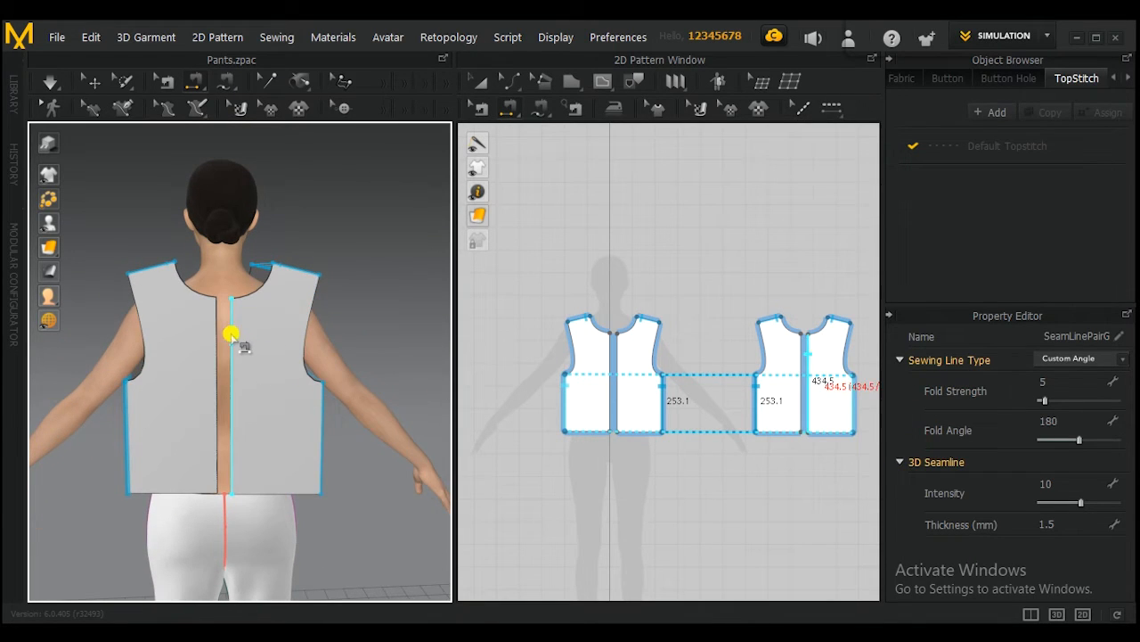
pyautogui.click(212, 338)
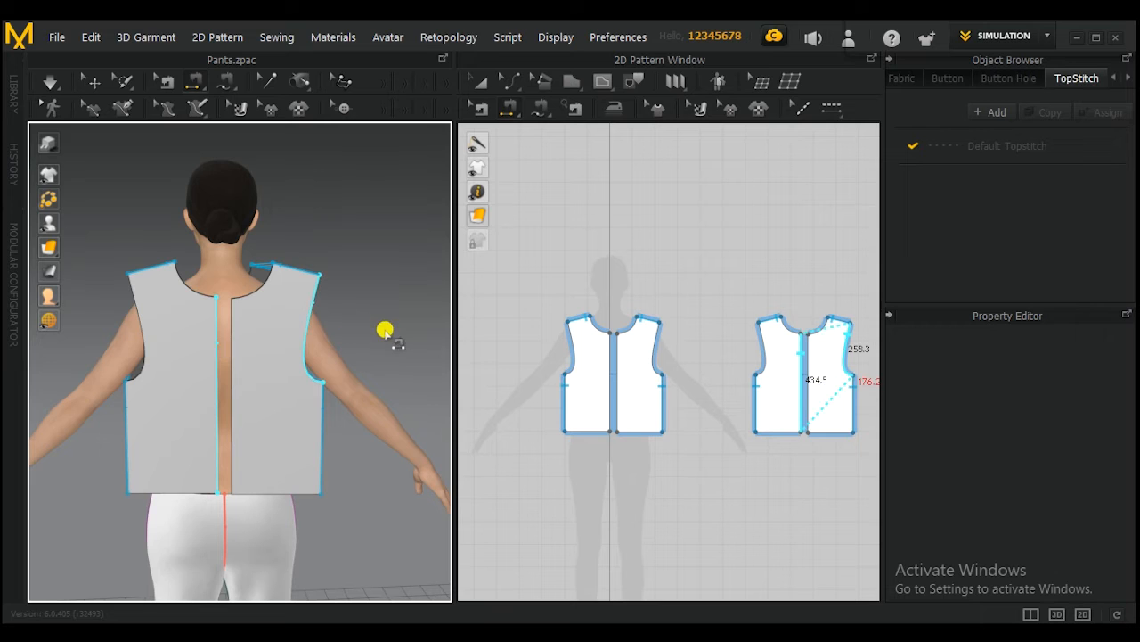
pyautogui.click(234, 346)
# Sew the two front bodice pieces together along the centre front edges
pyautogui.moveTo(409, 336); pyautogui.dragTo(50, 323, button='right')
pyautogui.click(246, 353)
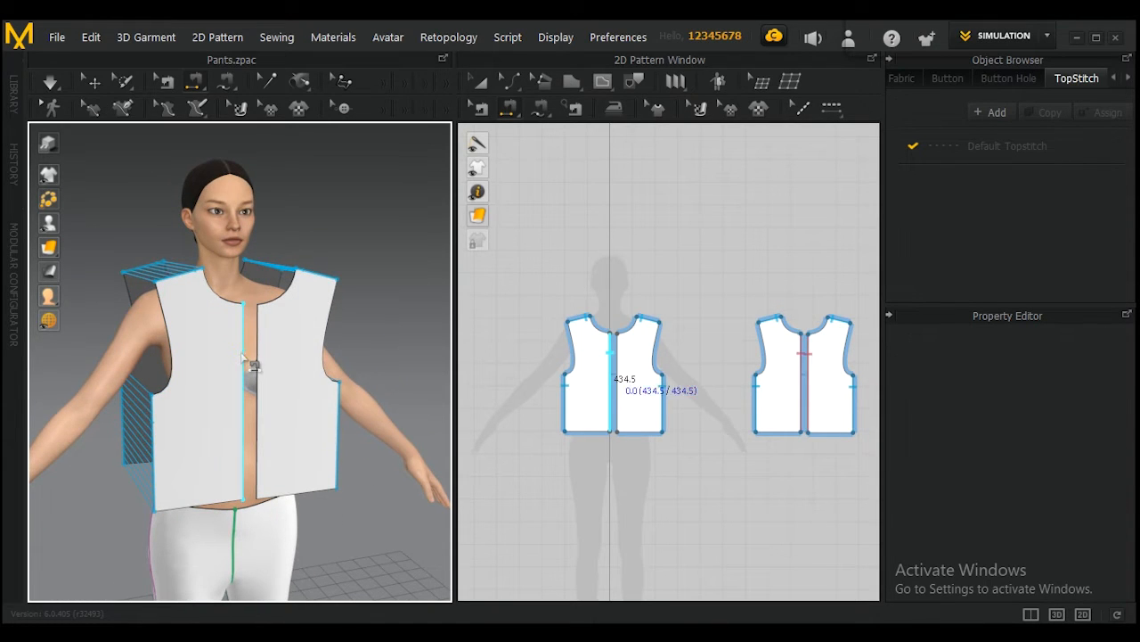
pyautogui.click(258, 355)
# Set the simulation mode to Normal (Default) and simulate the sewn top onto the avatar
pyautogui.moveTo(377, 356); pyautogui.dragTo(321, 319, button='right')
pyautogui.moveTo(361, 306); pyautogui.dragTo(386, 311, button='middle')
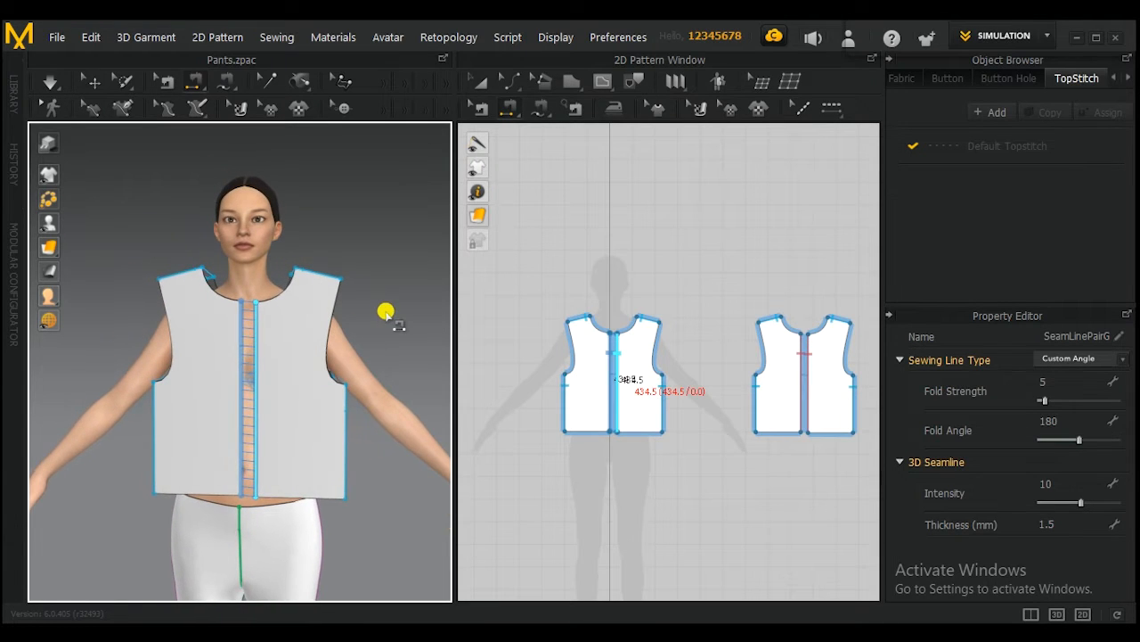
pyautogui.moveTo(437, 338); pyautogui.dragTo(427, 260, button='middle')
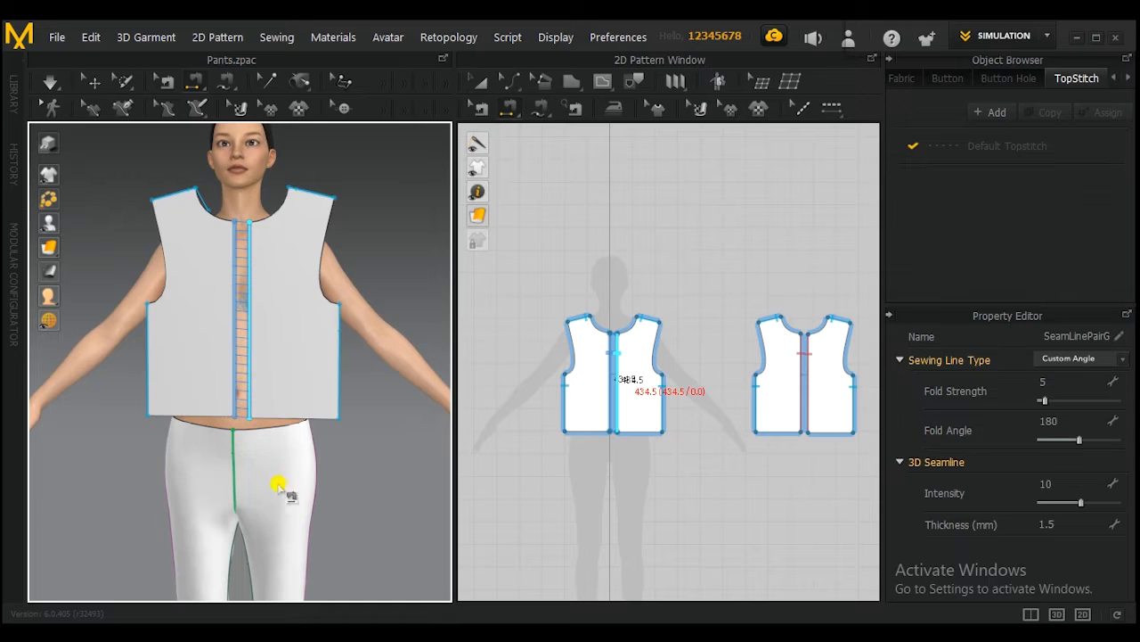
pyautogui.moveTo(351, 222); pyautogui.dragTo(359, 303, button='middle')
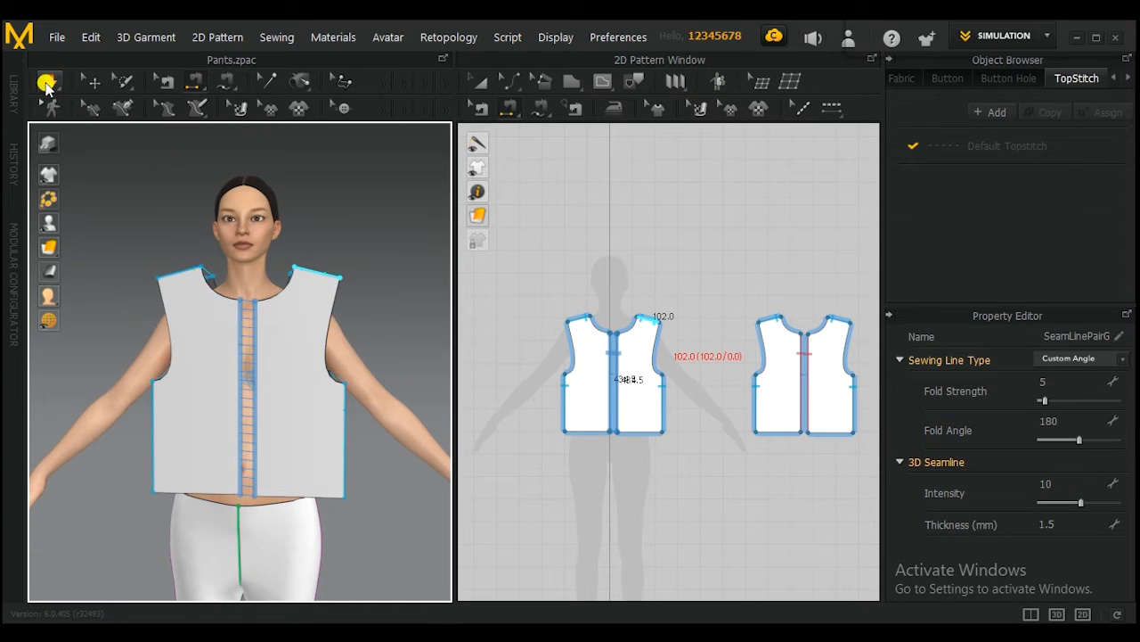
pyautogui.click(54, 85)
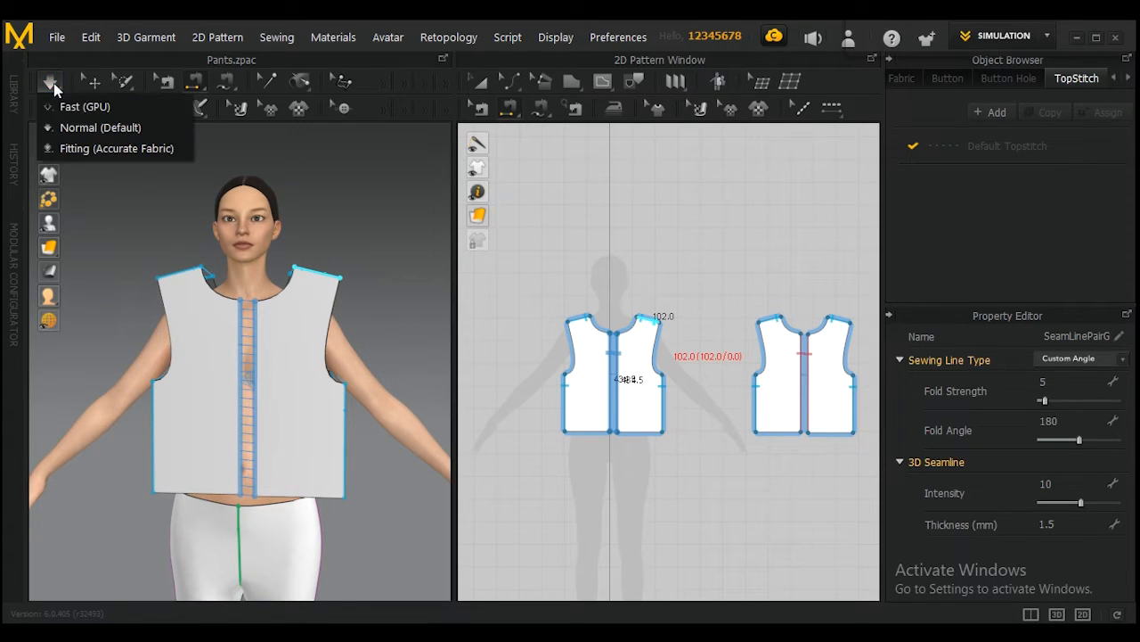
pyautogui.click(101, 130)
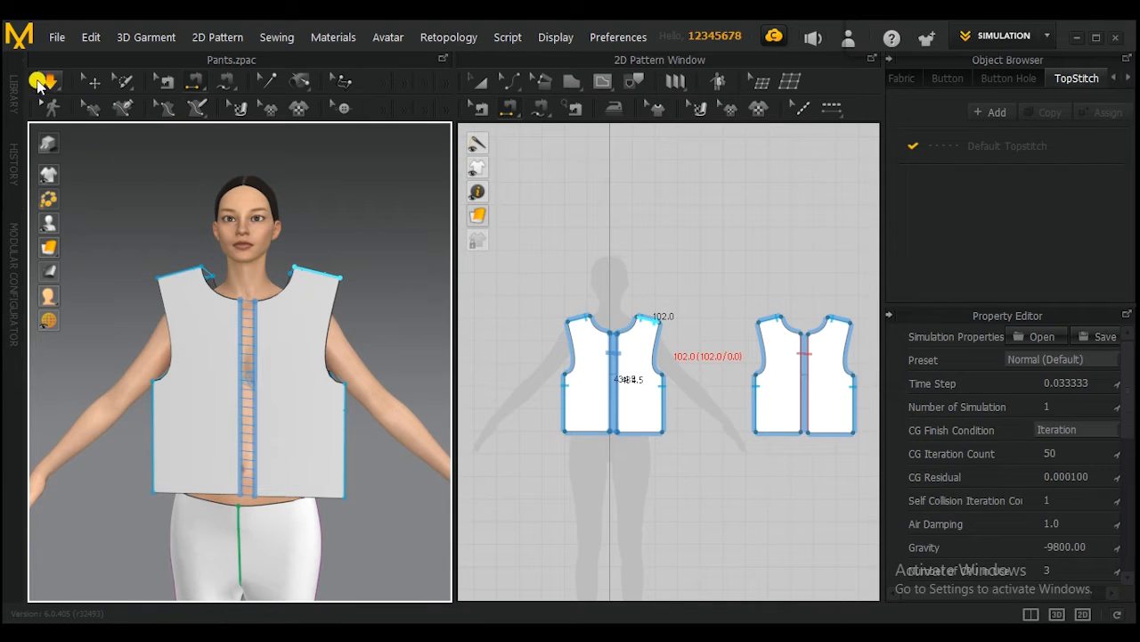
pyautogui.click(46, 83)
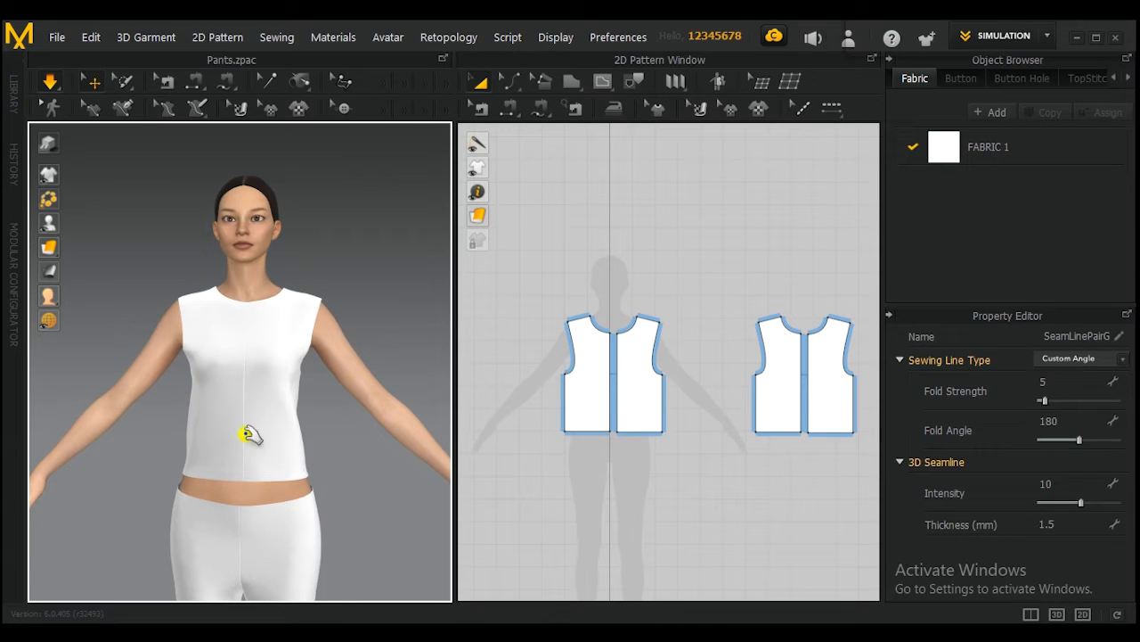
# Examine how the simulated top drapes on the avatar's torso and where its hem falls above the pants
pyautogui.moveTo(357, 314)
pyautogui.mouseDown(button='right')
pyautogui.moveTo(2, 302)
pyautogui.moveTo(369, 306)
pyautogui.mouseUp(button='right')
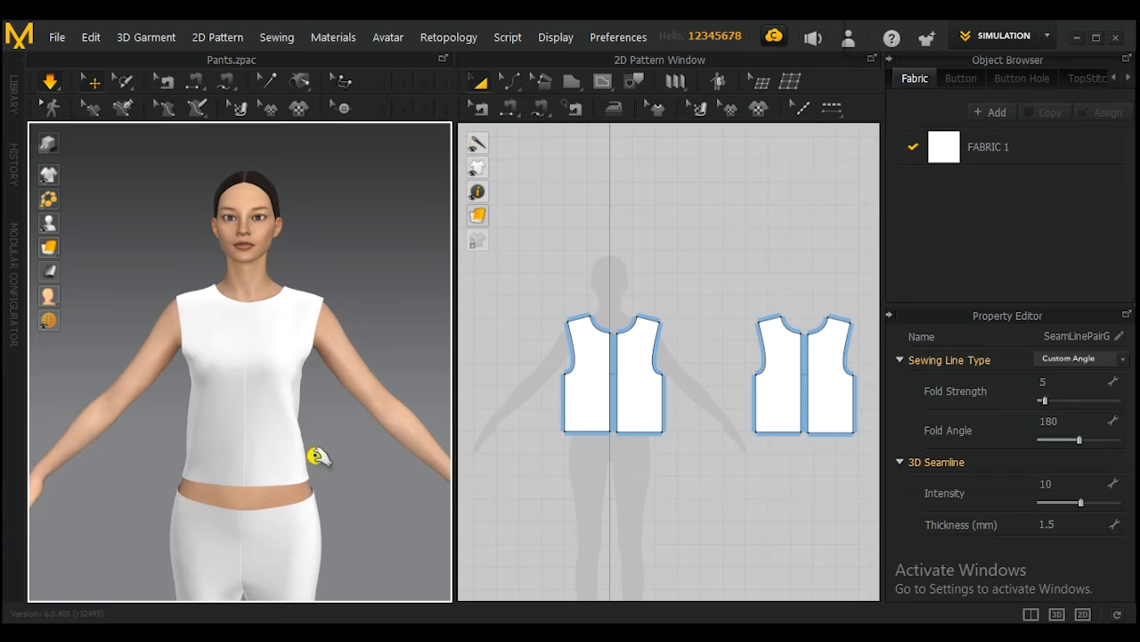
pyautogui.moveTo(311, 413)
pyautogui.mouseDown(button='right')
pyautogui.moveTo(446, 415)
pyautogui.moveTo(323, 410)
pyautogui.mouseUp(button='right')
pyautogui.rightClick(320, 408)
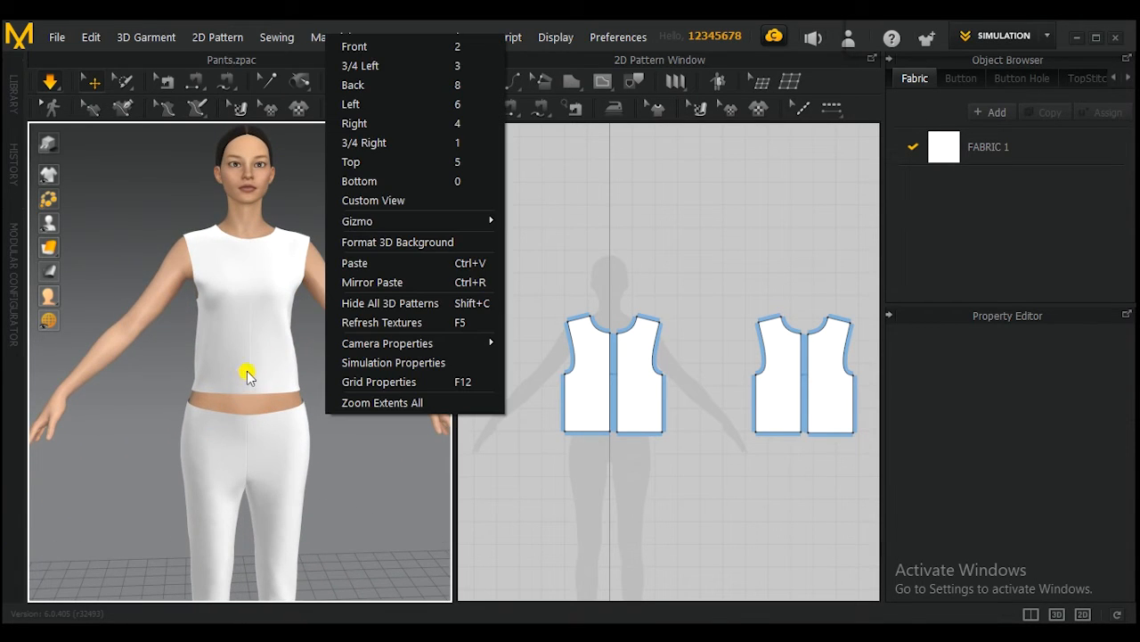
pyautogui.moveTo(315, 353); pyautogui.dragTo(305, 421, button='right')
pyautogui.click(330, 474)
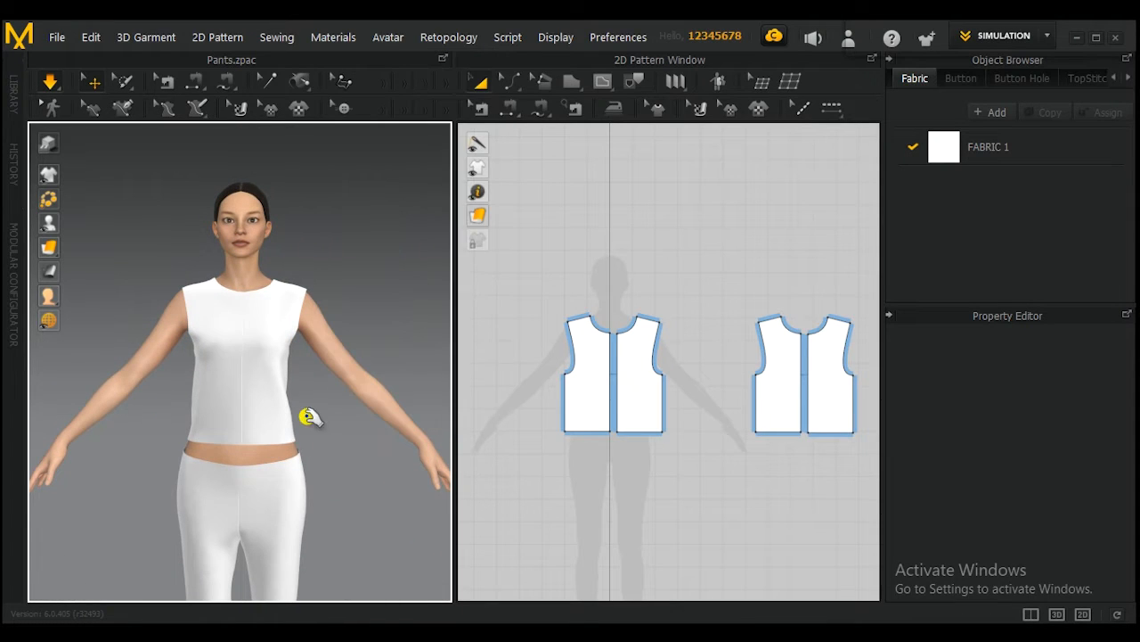
pyautogui.moveTo(309, 414); pyautogui.dragTo(312, 430, button='middle')
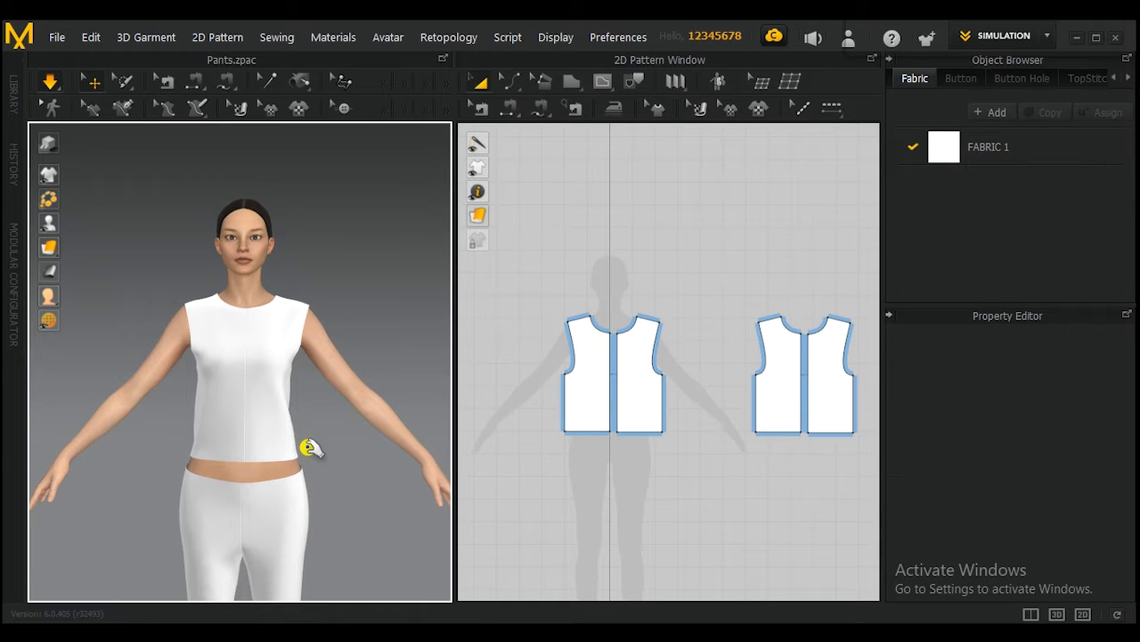
pyautogui.moveTo(313, 461); pyautogui.dragTo(306, 452, button='middle')
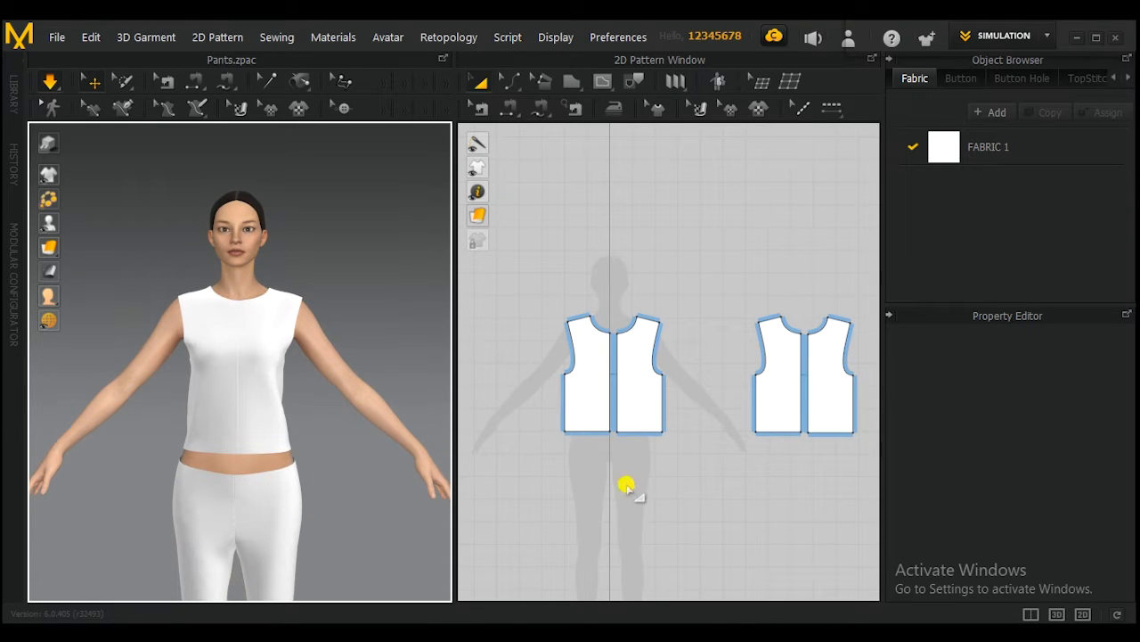
# Draw a half-sleeve polygon between the front and back bodices, with about 507 mm centre, 56 mm hem, 369 mm underarm and 195 mm cap edges
pyautogui.scroll(-1, 700, 402)
pyautogui.scroll(3, 707, 411)
pyautogui.moveTo(707, 412); pyautogui.dragTo(661, 446, button='middle')
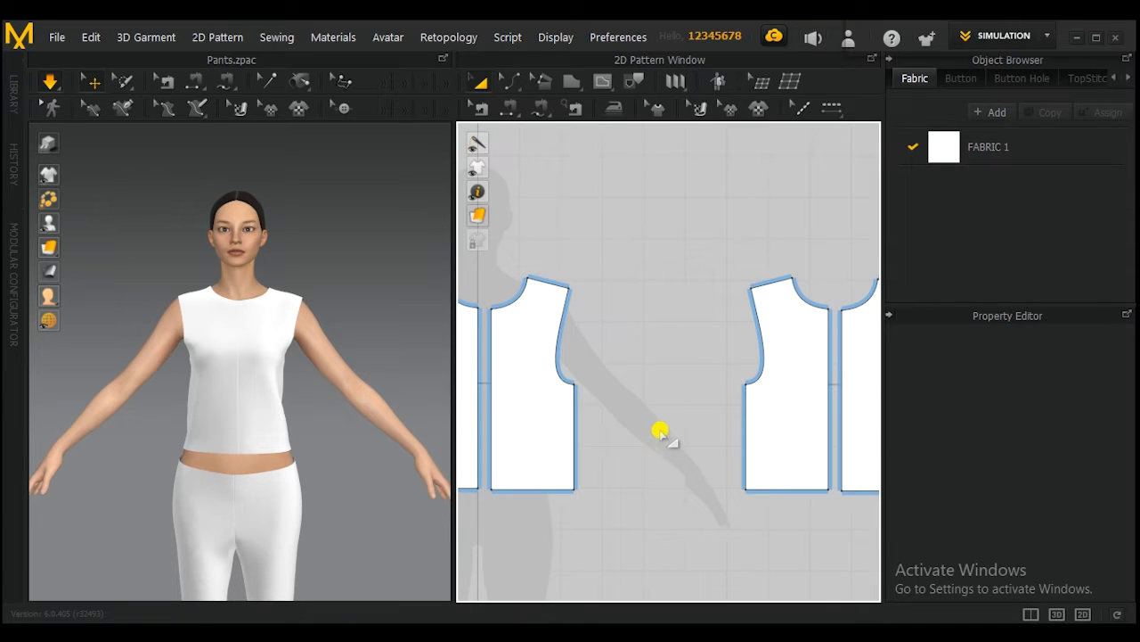
pyautogui.click(510, 81)
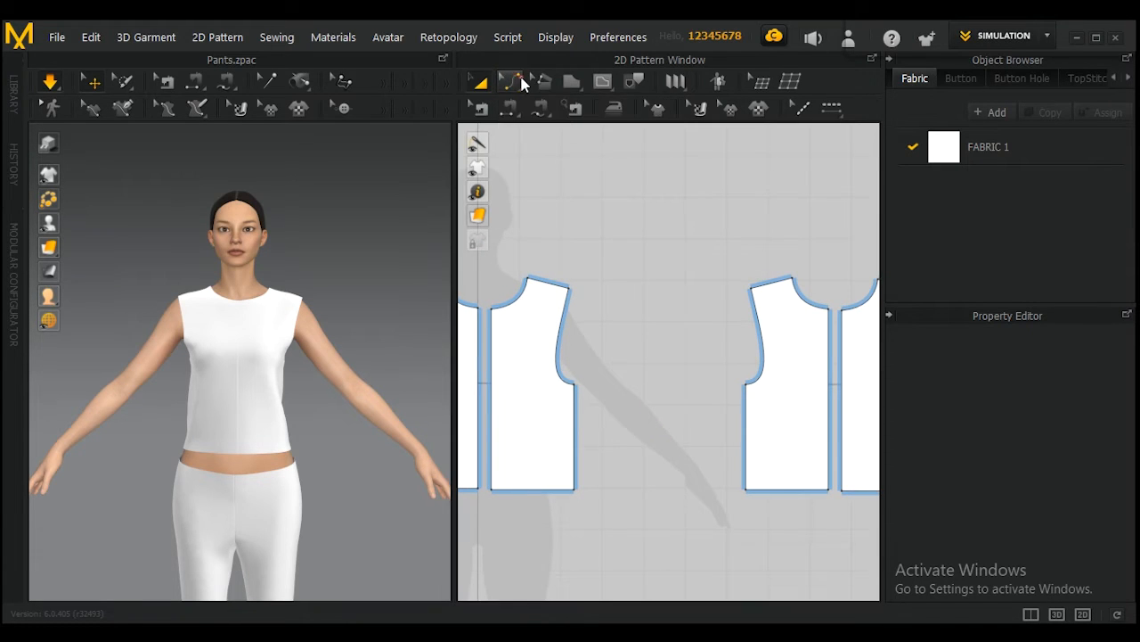
pyautogui.click(603, 81)
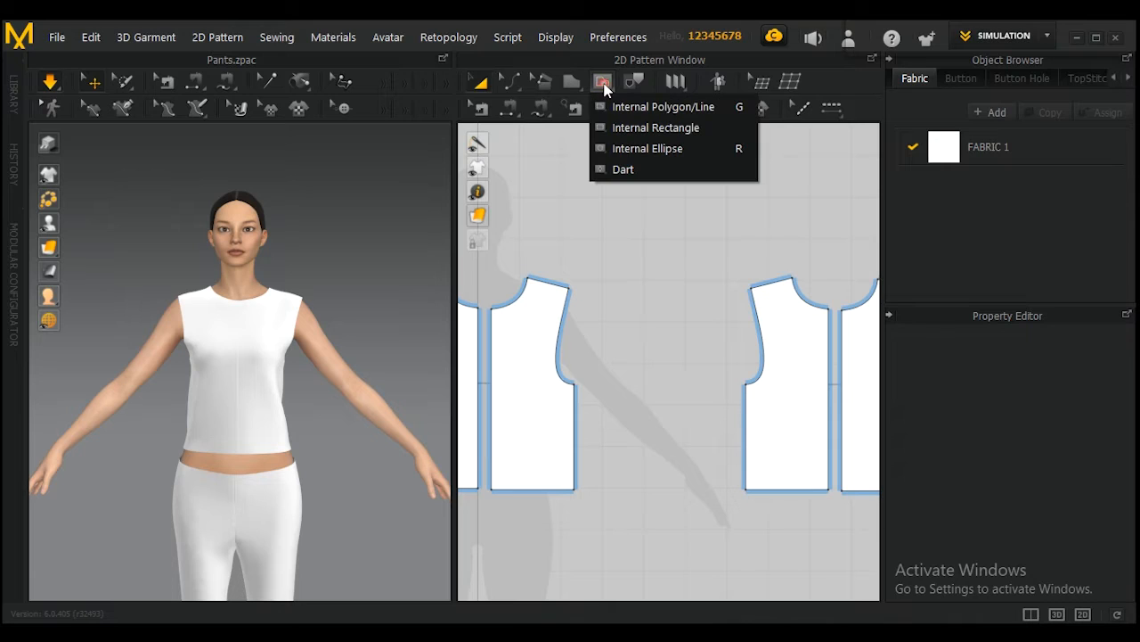
pyautogui.click(570, 83)
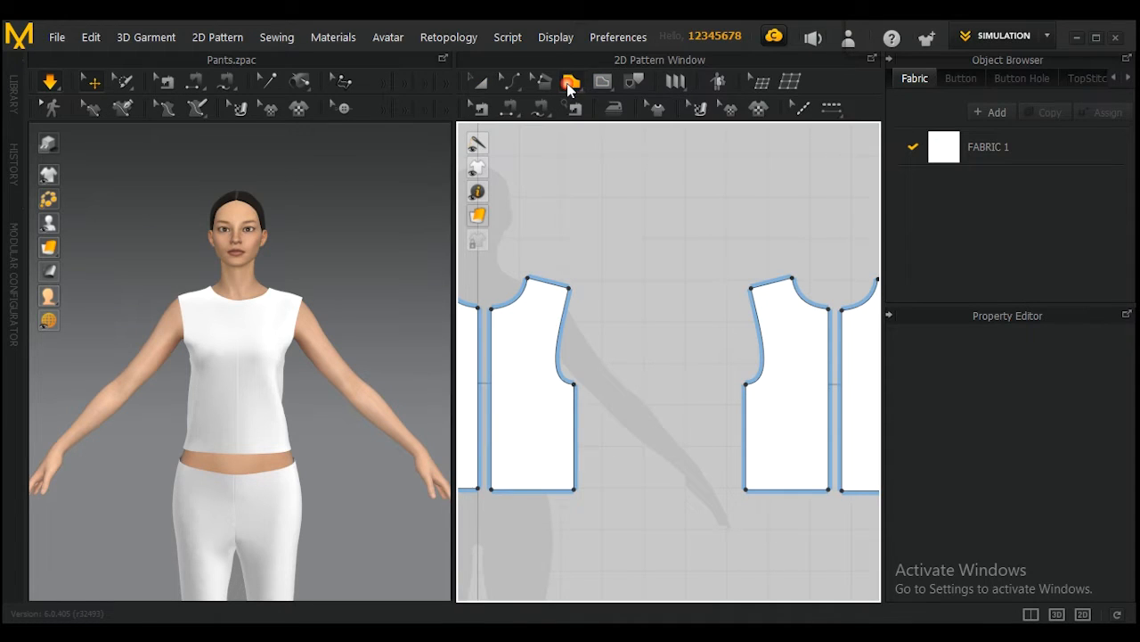
pyautogui.click(569, 86)
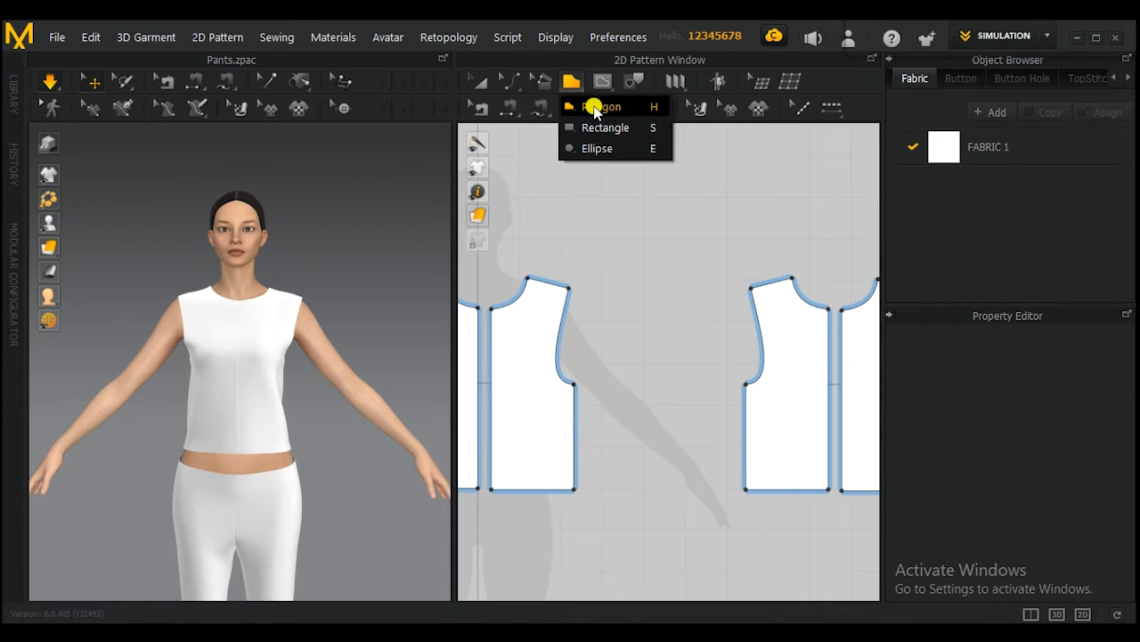
pyautogui.click(597, 108)
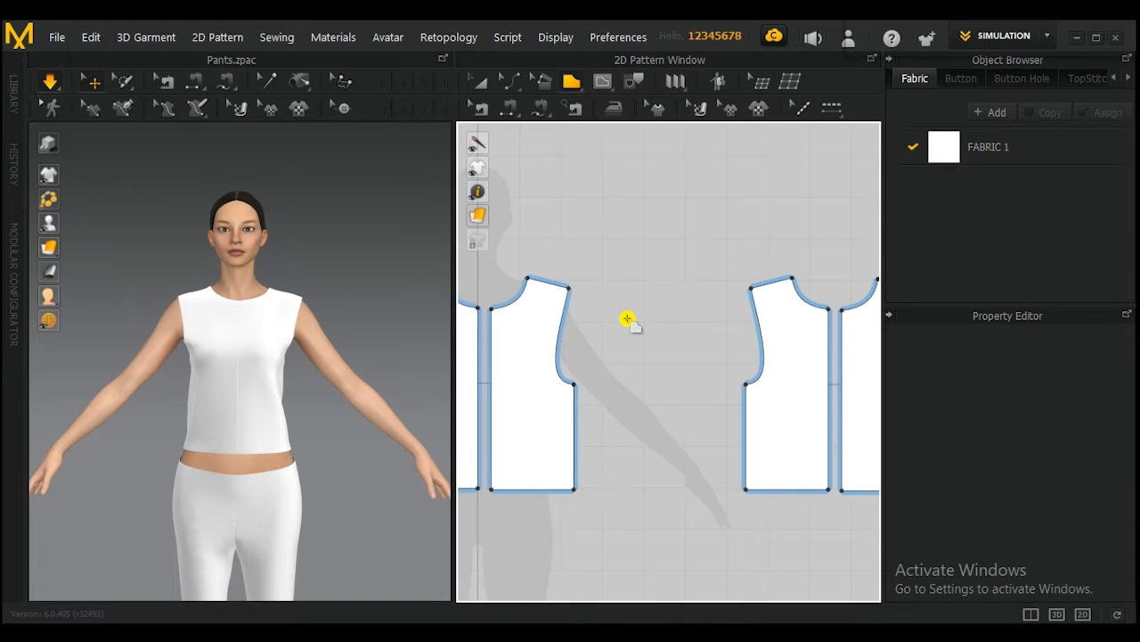
pyautogui.click(645, 486)
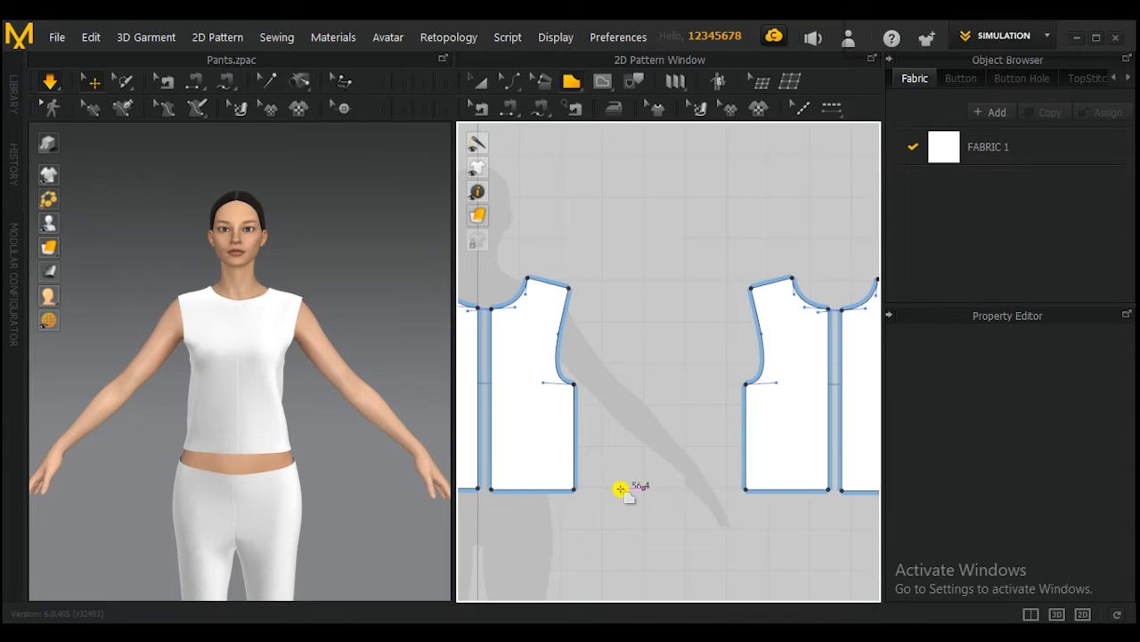
pyautogui.click(621, 486)
pyautogui.click(589, 338)
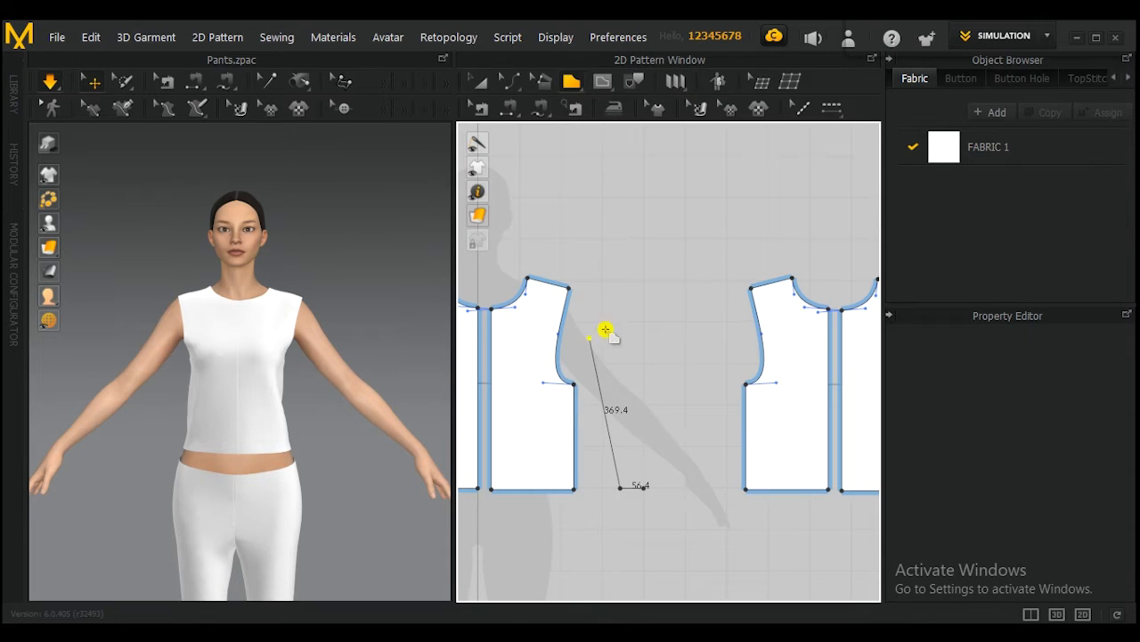
pyautogui.click(643, 282)
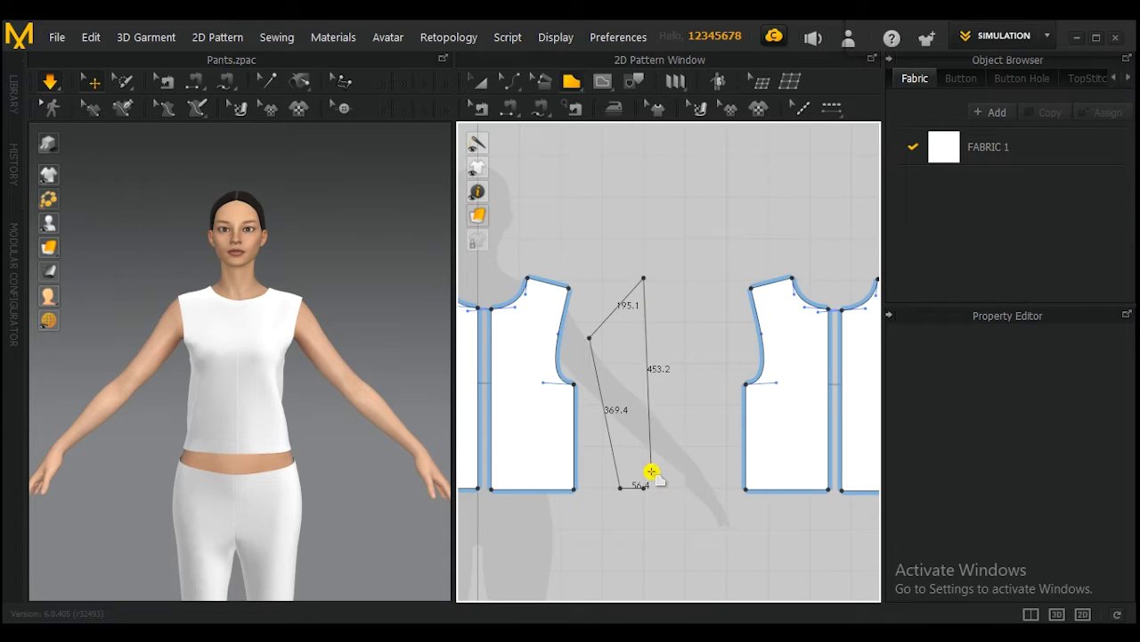
pyautogui.click(644, 487)
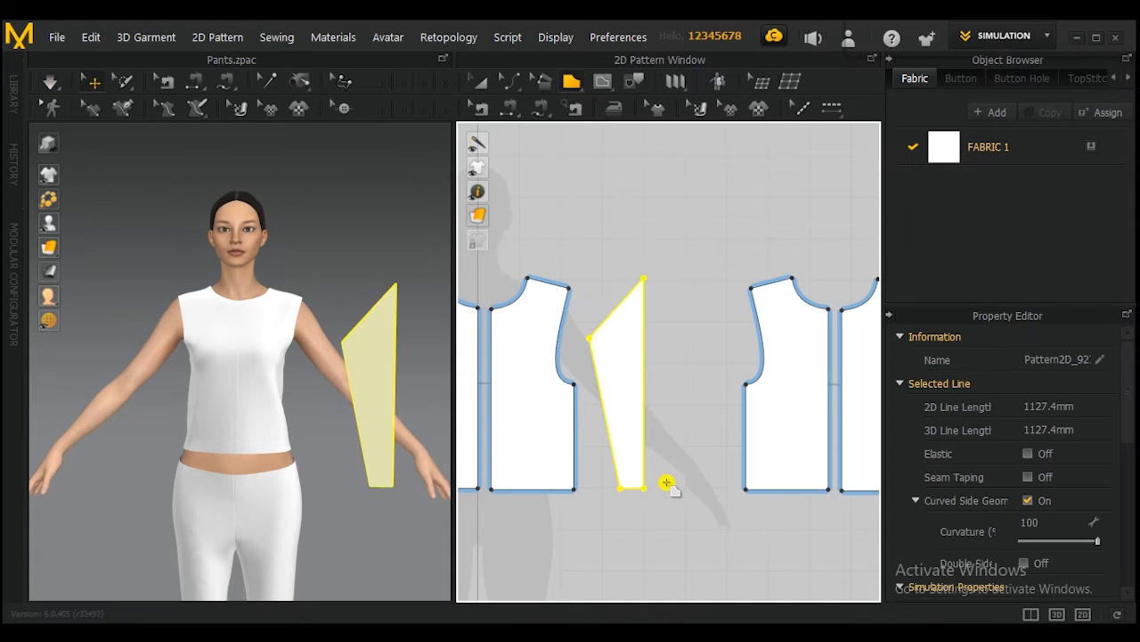
# Try to unfold the half sleeve along its long straight edge and widen it by moving both underarm corners outwards separately
pyautogui.click(514, 82)
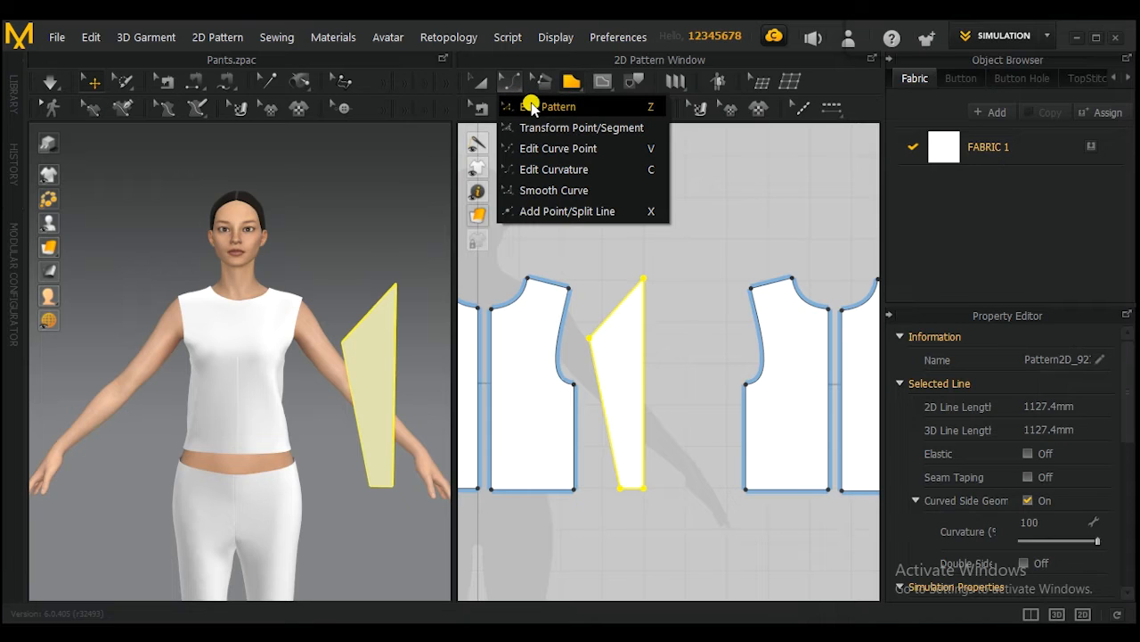
pyautogui.click(532, 107)
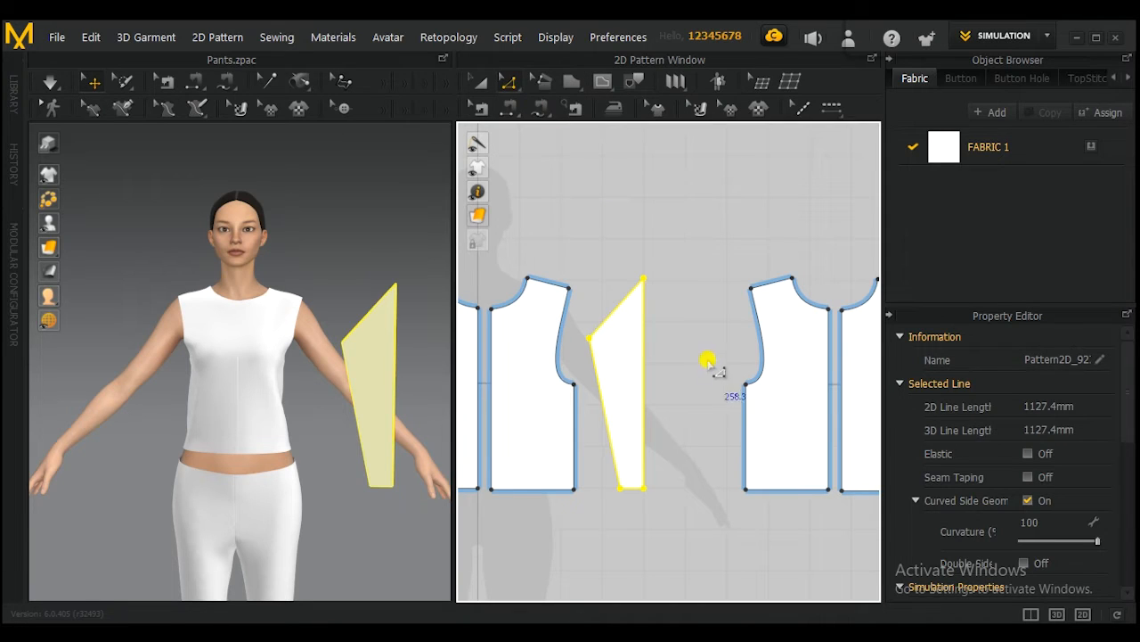
pyautogui.click(682, 370)
pyautogui.moveTo(445, 363); pyautogui.dragTo(337, 342, button='right')
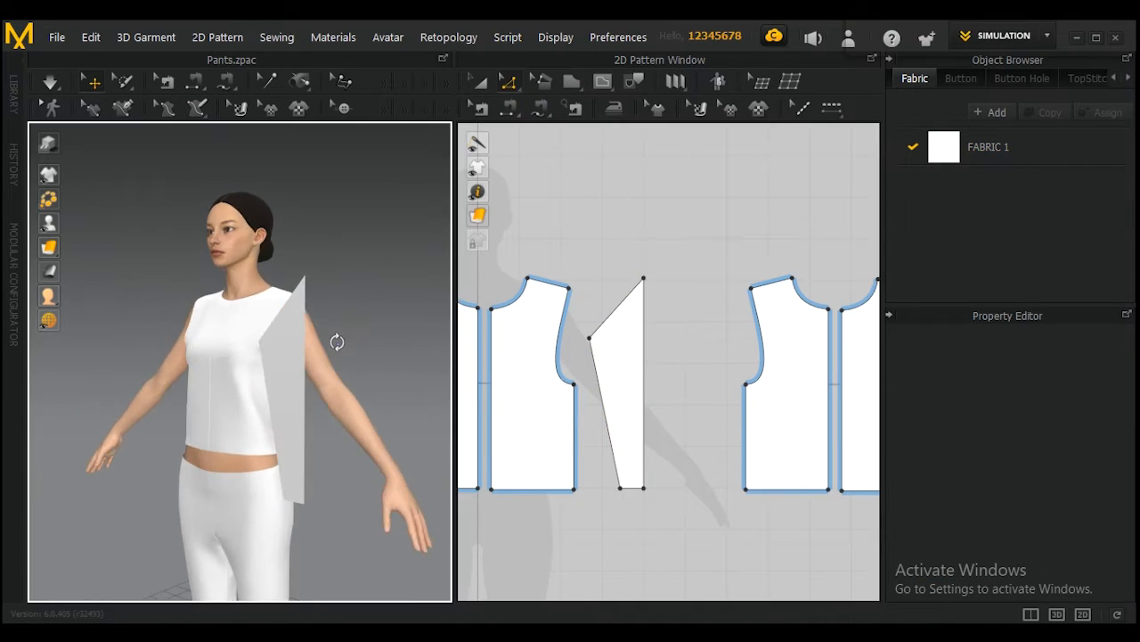
pyautogui.click(643, 380)
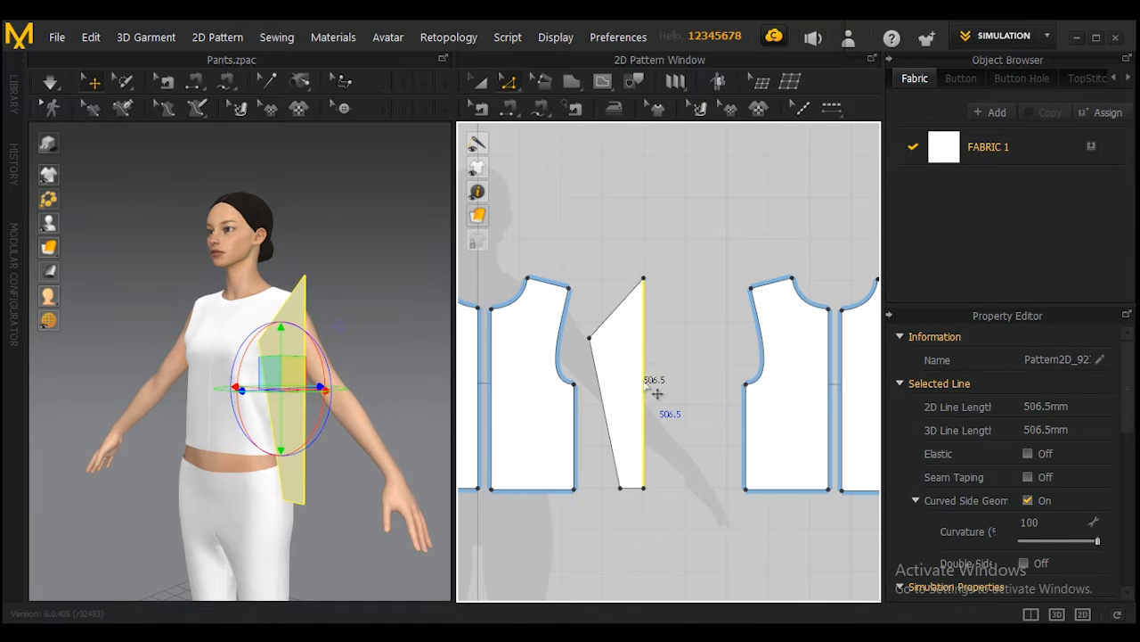
pyautogui.rightClick(643, 382)
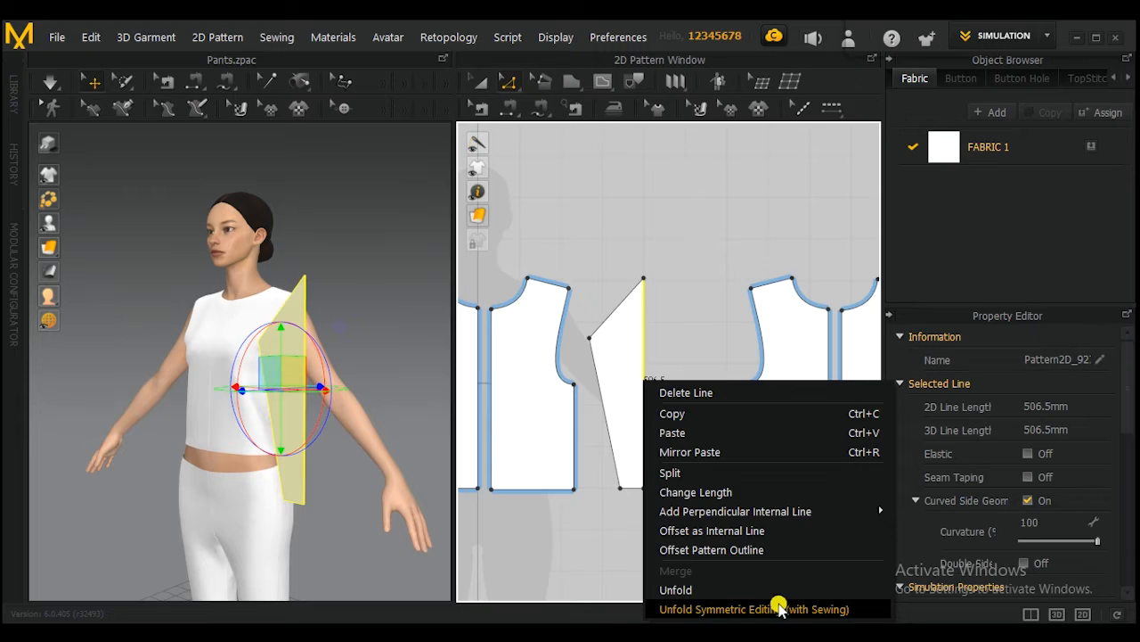
pyautogui.click(718, 591)
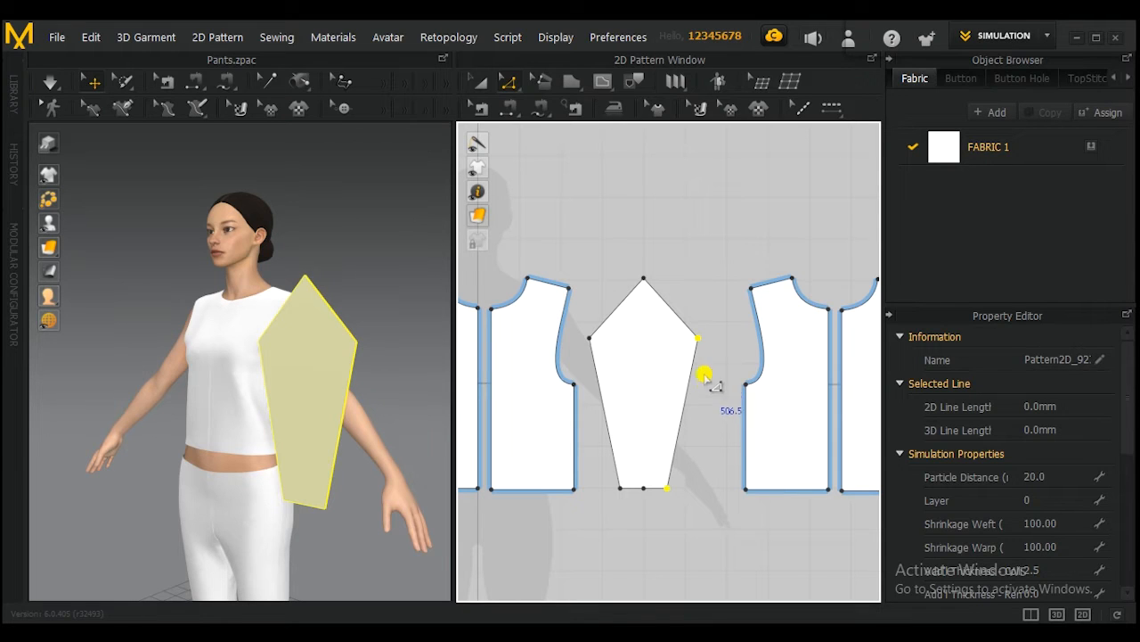
pyautogui.moveTo(700, 337); pyautogui.dragTo(713, 343)
pyautogui.moveTo(589, 338); pyautogui.dragTo(573, 337)
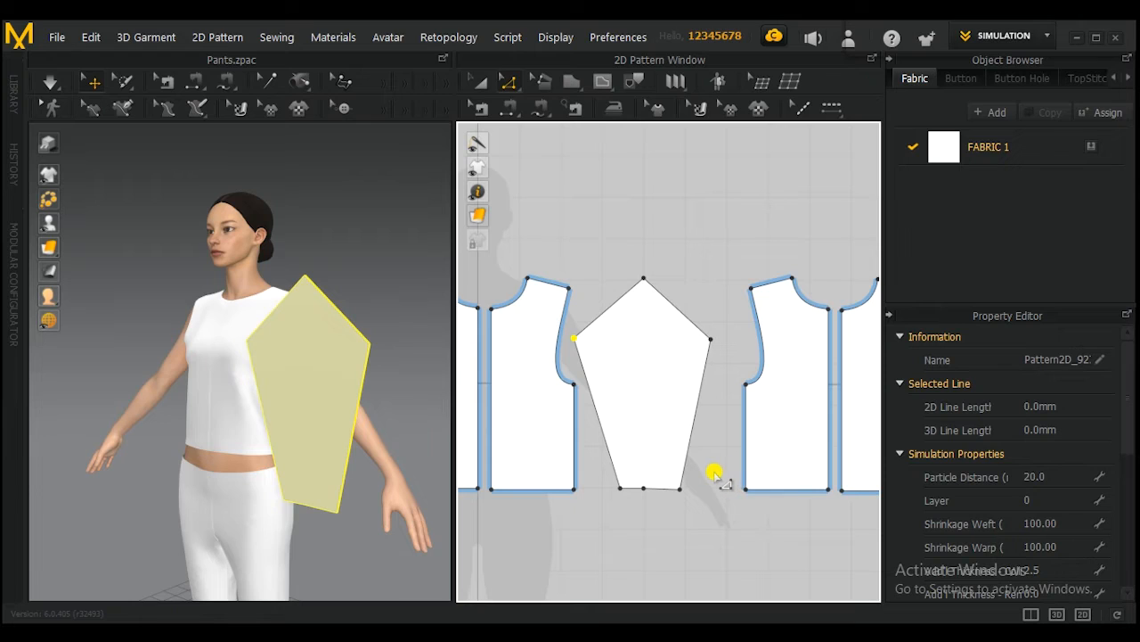
# Undo the two sleeve corner moves and the plain unfold
pyautogui.hotkey('ctrl', 'z')
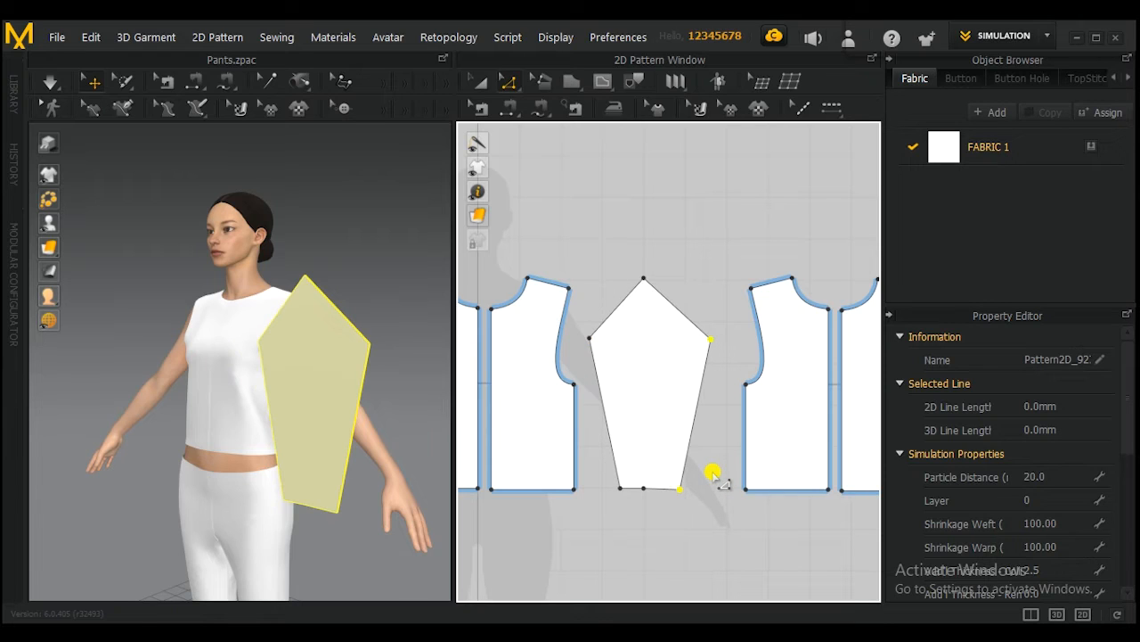
pyautogui.hotkey('ctrl', 'z')
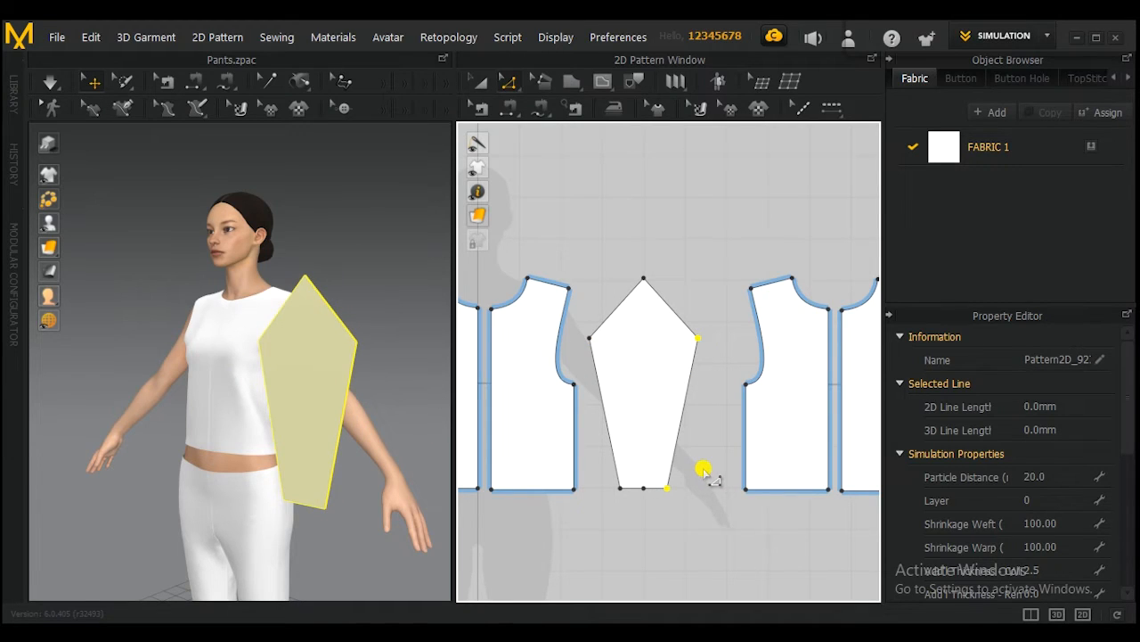
pyautogui.hotkey('ctrl', 'z')
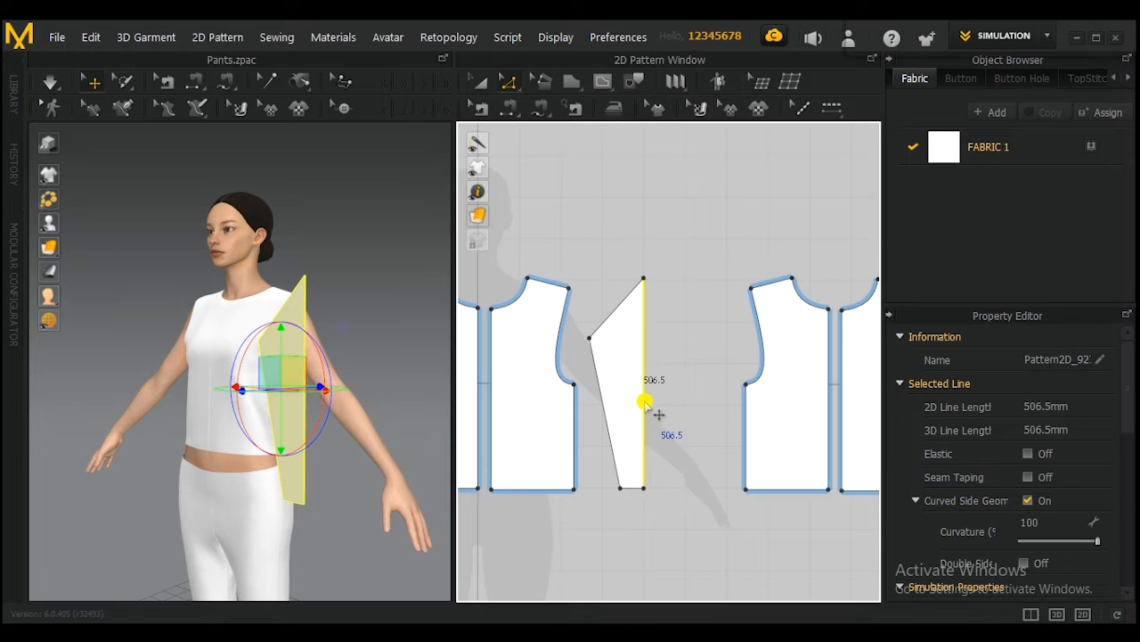
# Unfold the half sleeve along its long straight edge with Symmetric Editing (with Sewing)
pyautogui.rightClick(646, 405)
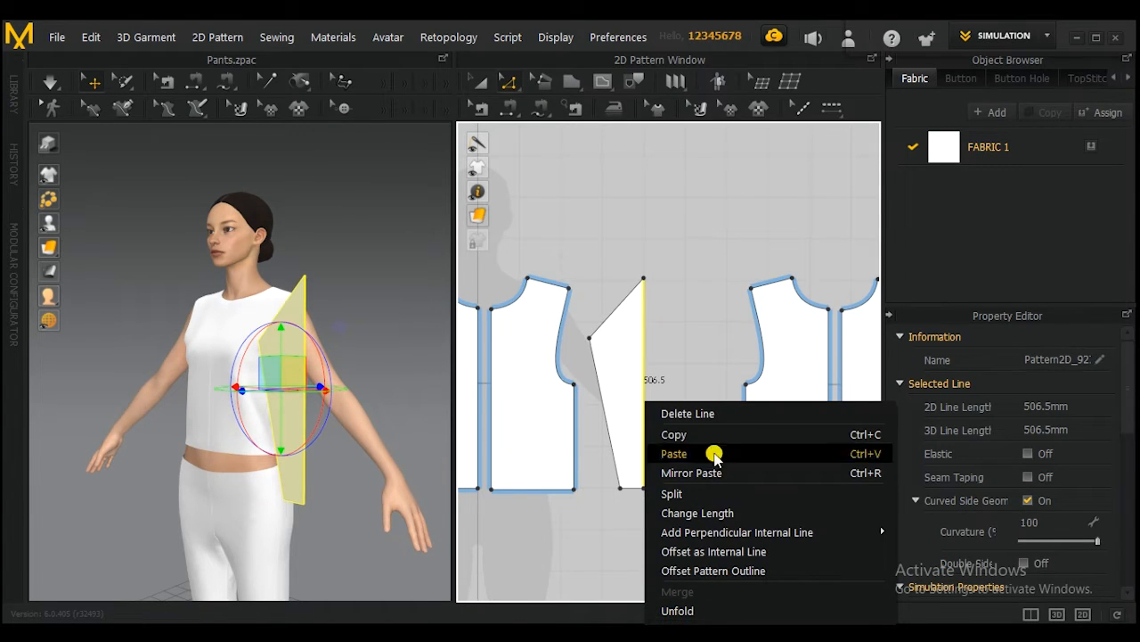
pyautogui.click(681, 385)
pyautogui.scroll(-2, 675, 383)
pyautogui.scroll(-1, 673, 381)
pyautogui.moveTo(674, 381); pyautogui.dragTo(672, 298, button='middle')
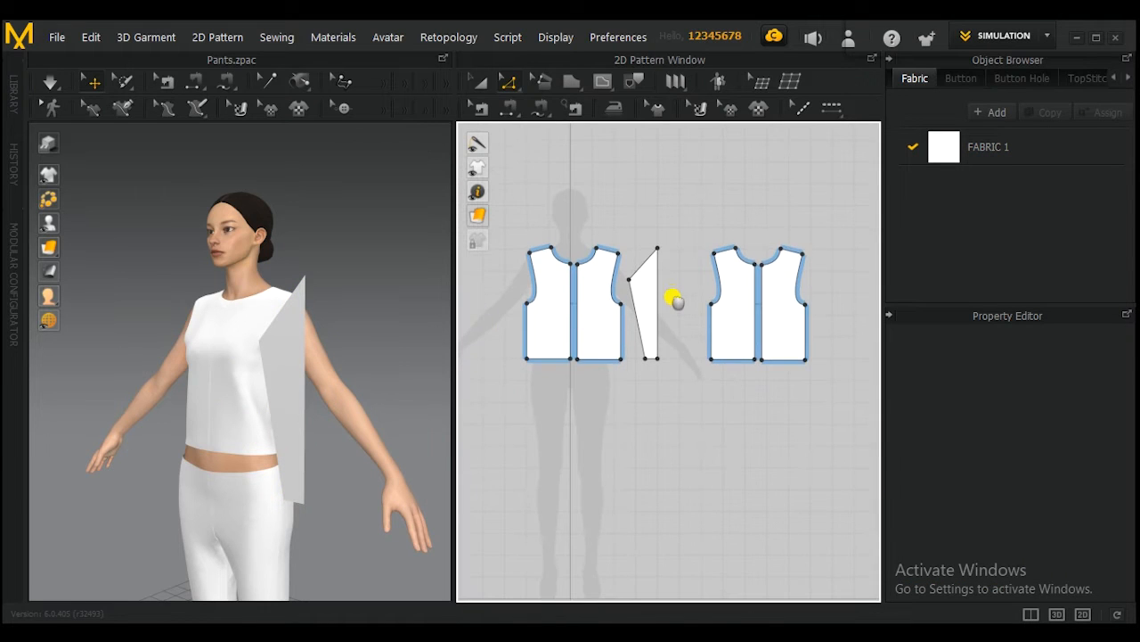
pyautogui.click(668, 307)
pyautogui.rightClick(659, 303)
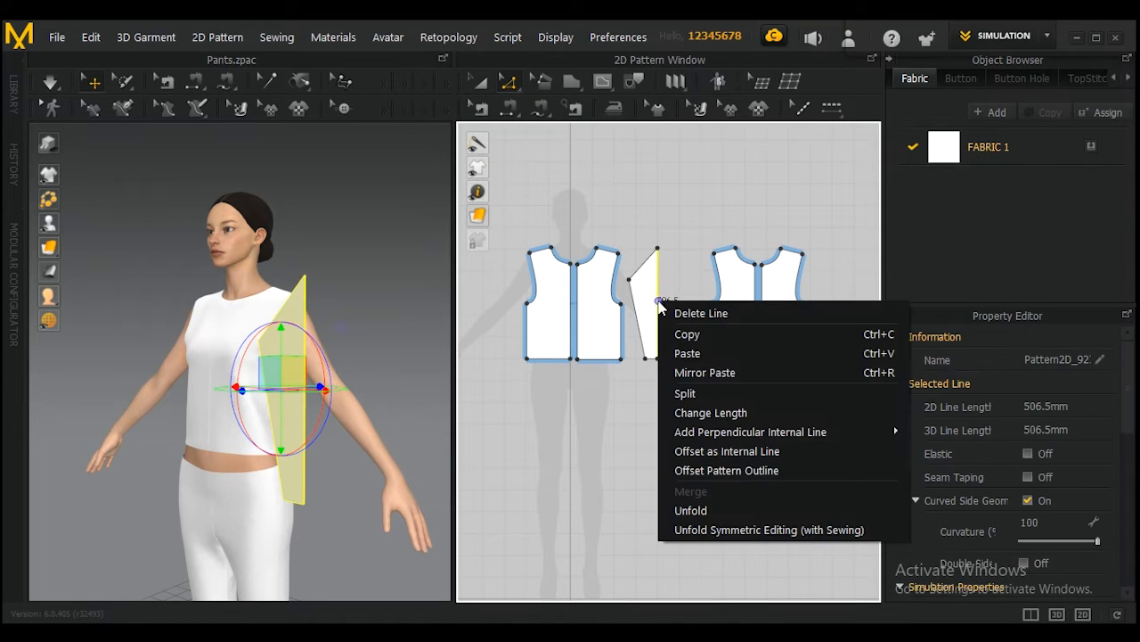
pyautogui.click(731, 530)
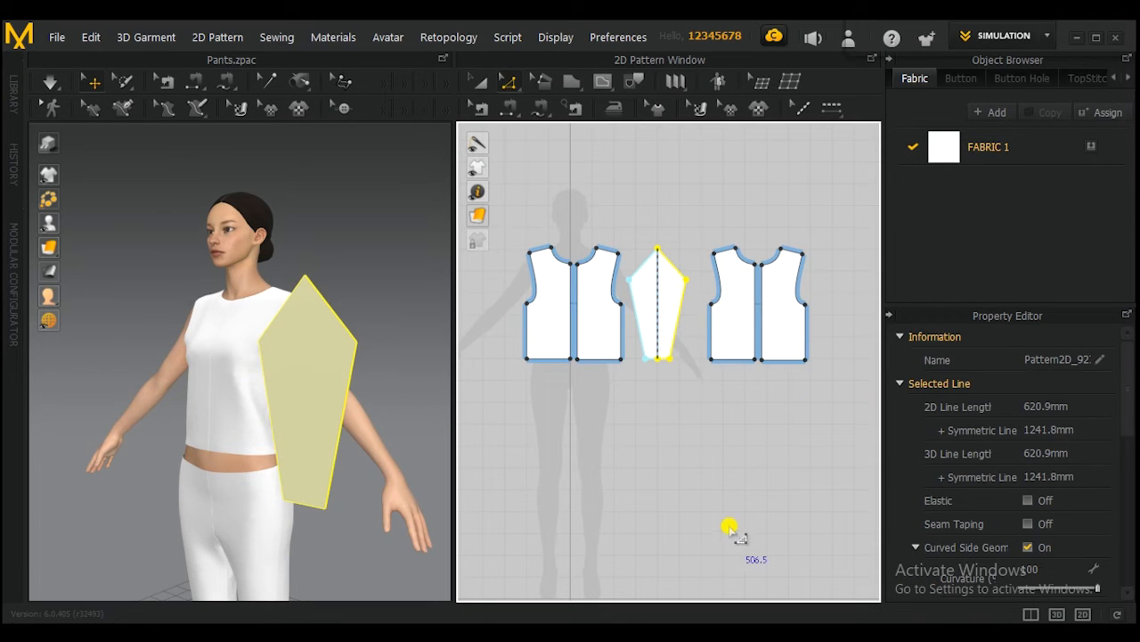
# Widen the sleeve symmetrically by moving its underarm and hem corners outwards, giving underarm seams about 374 mm long
pyautogui.scroll(4, 686, 316)
pyautogui.click(700, 408)
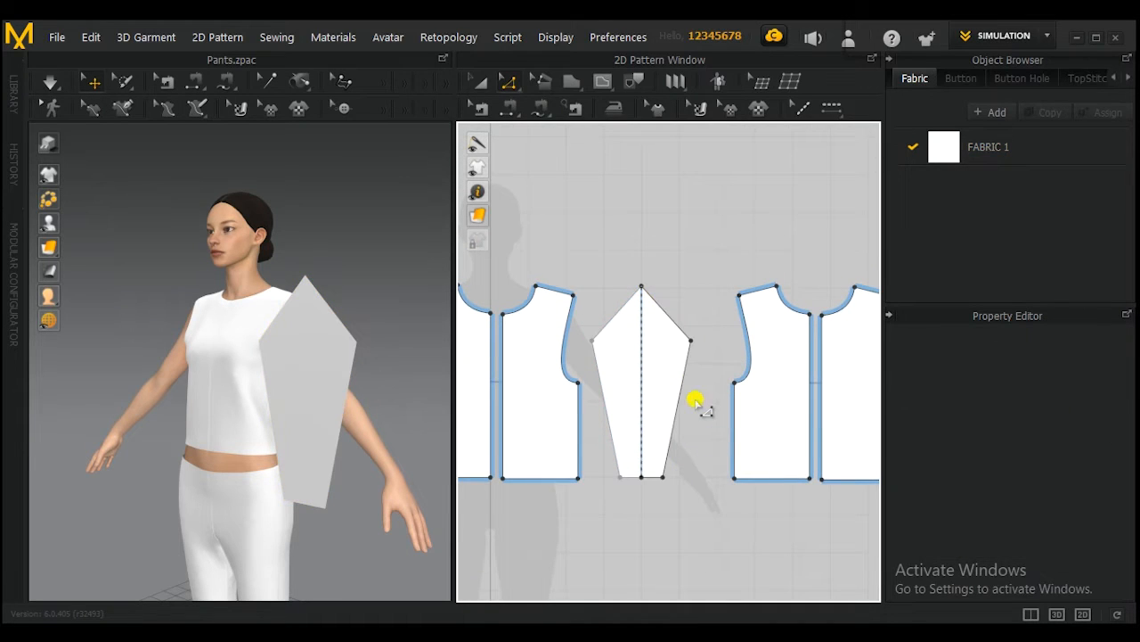
pyautogui.moveTo(695, 399); pyautogui.dragTo(696, 367, button='middle')
pyautogui.moveTo(595, 308)
pyautogui.mouseDown()
pyautogui.moveTo(581, 307)
pyautogui.moveTo(603, 322)
pyautogui.mouseUp()
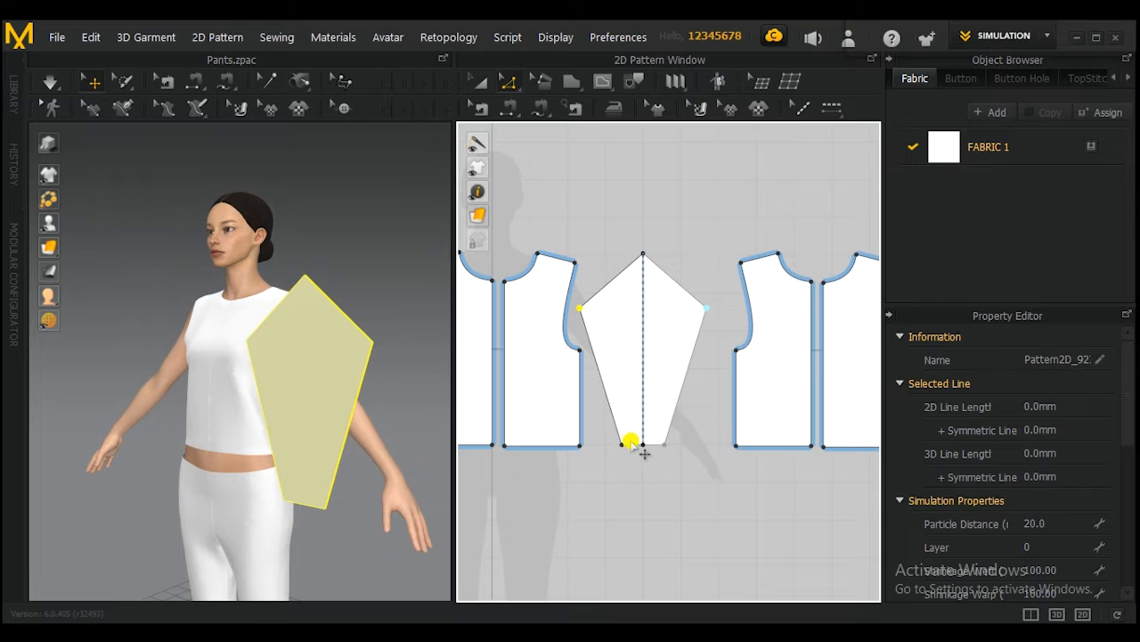
pyautogui.moveTo(626, 444); pyautogui.dragTo(615, 444)
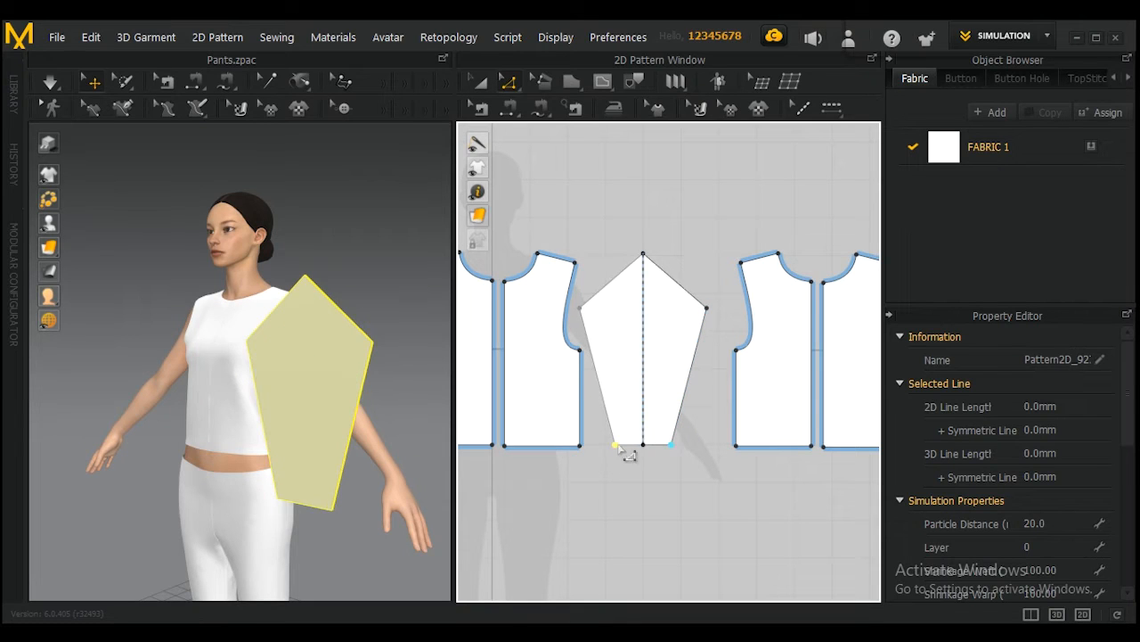
# Curve both slanted sleeve cap edges outwards symmetrically with Edit Curvature, to about 231 mm each
pyautogui.moveTo(704, 400); pyautogui.dragTo(699, 440, button='right')
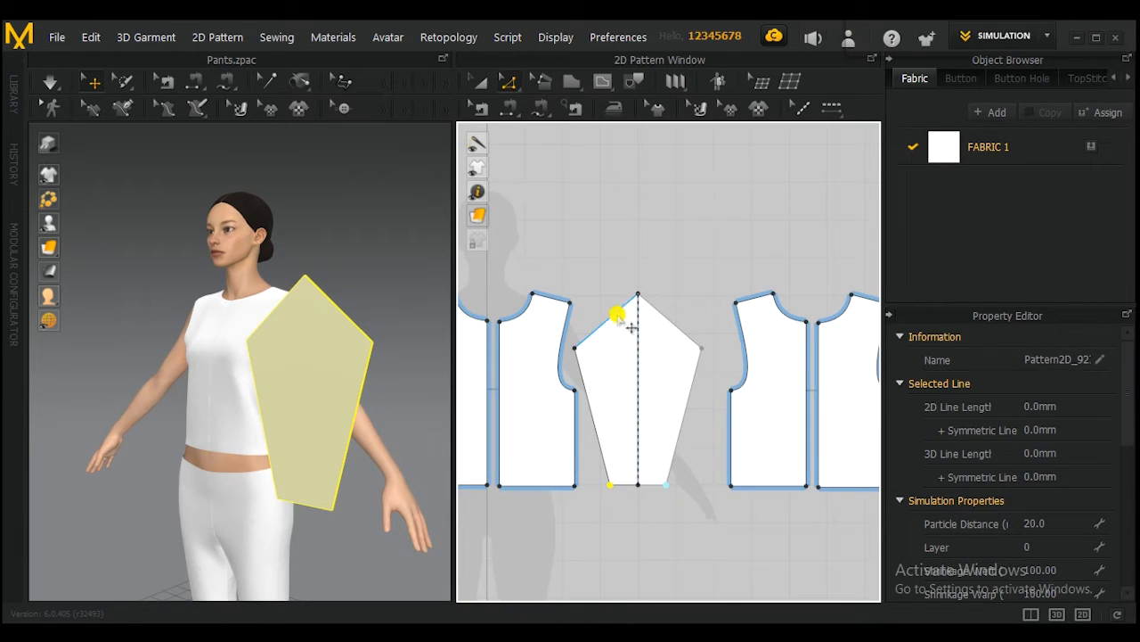
pyautogui.click(508, 81)
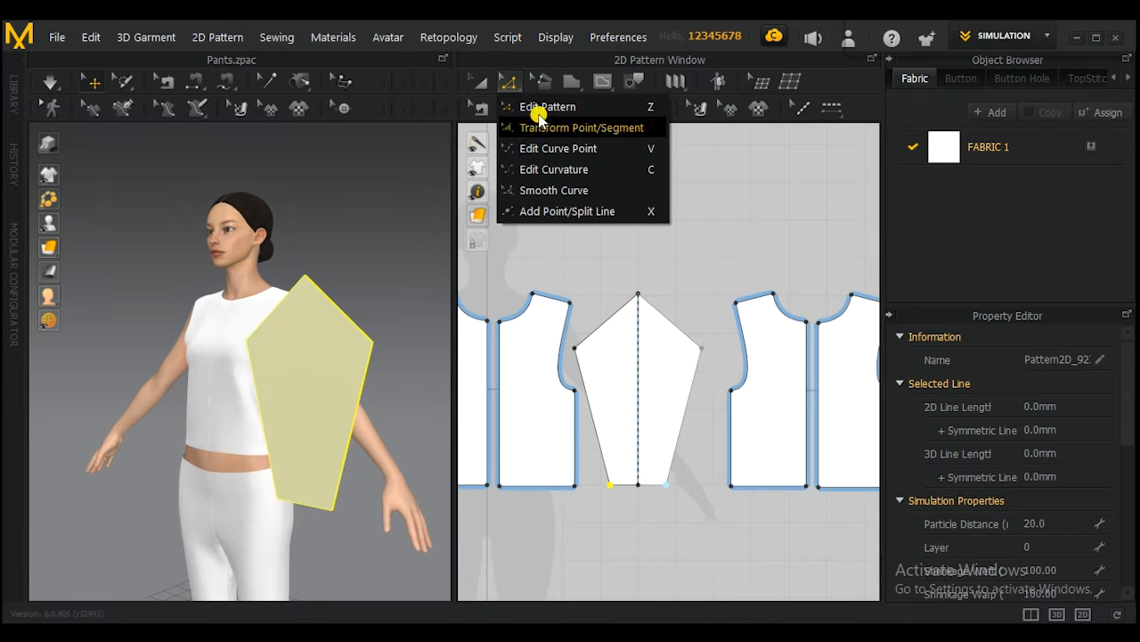
pyautogui.click(601, 169)
pyautogui.scroll(5, 604, 338)
pyautogui.moveTo(624, 314); pyautogui.dragTo(614, 303)
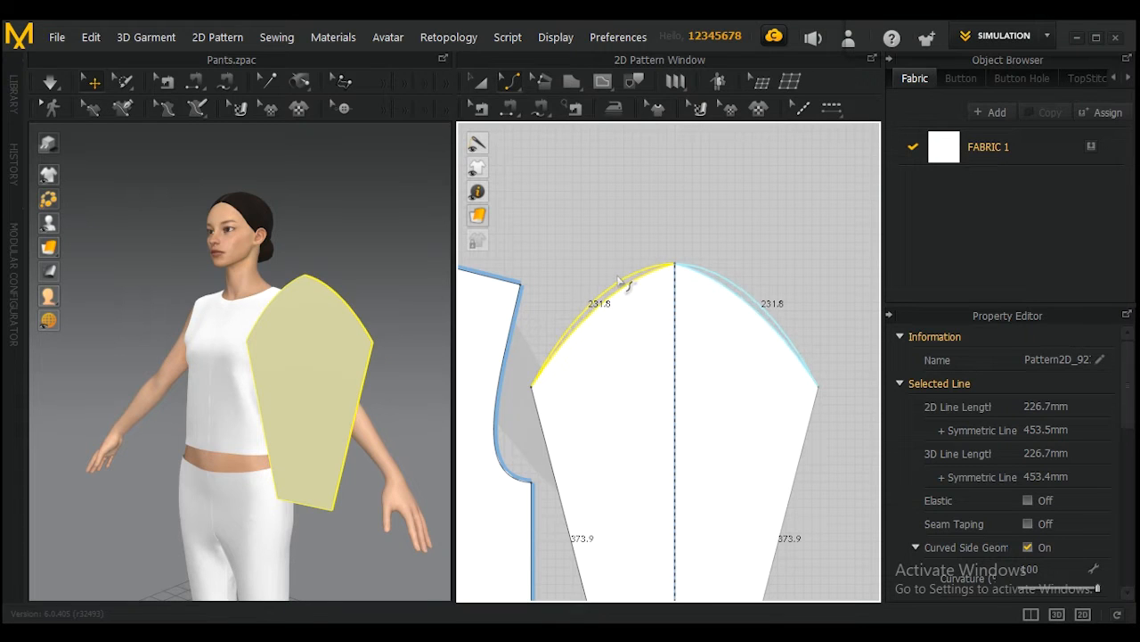
# With Edit Pattern, bend the lower ends of the sleeve cap inwards symmetrically into S-curves about 226 mm long each
pyautogui.scroll(-3, 611, 330)
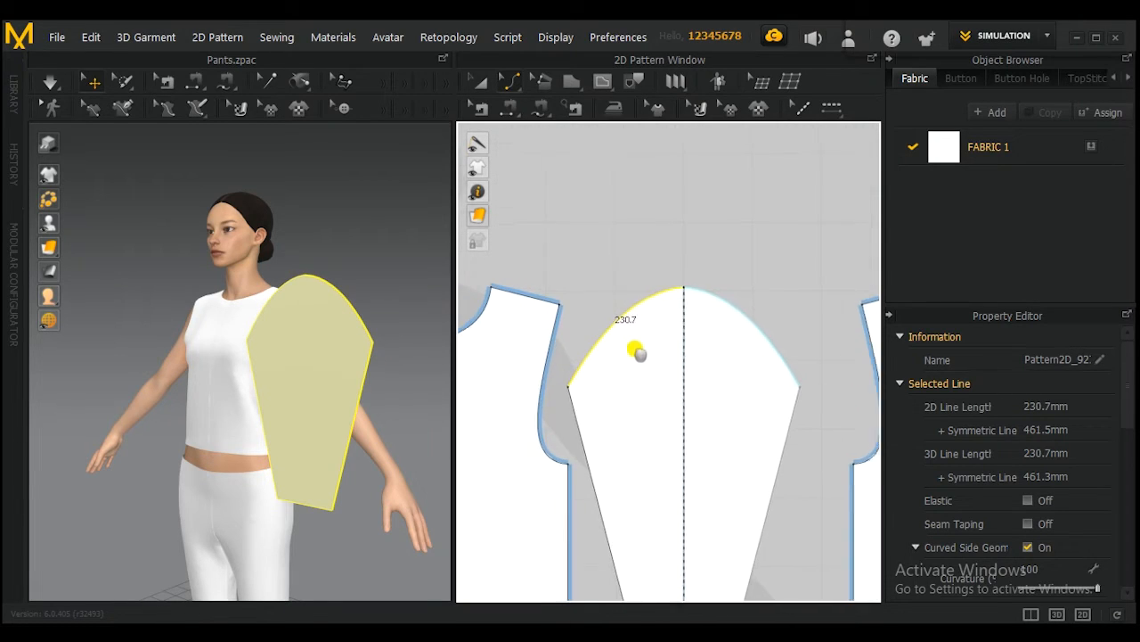
pyautogui.moveTo(661, 309)
pyautogui.mouseDown(button='middle')
pyautogui.moveTo(641, 260)
pyautogui.moveTo(646, 298)
pyautogui.mouseUp(button='middle')
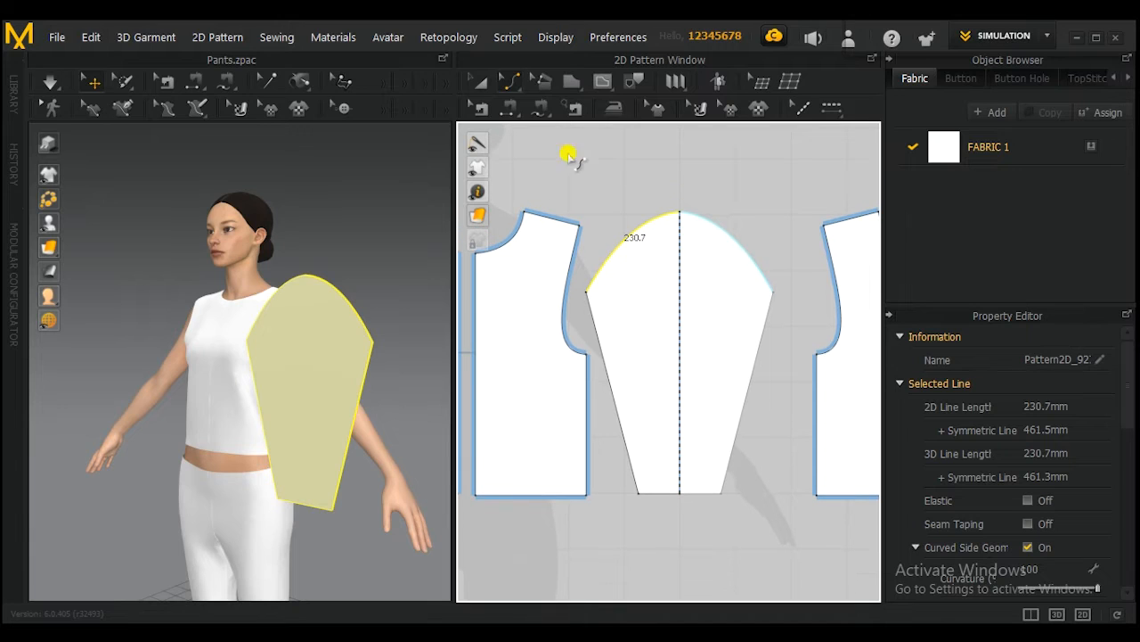
pyautogui.click(513, 82)
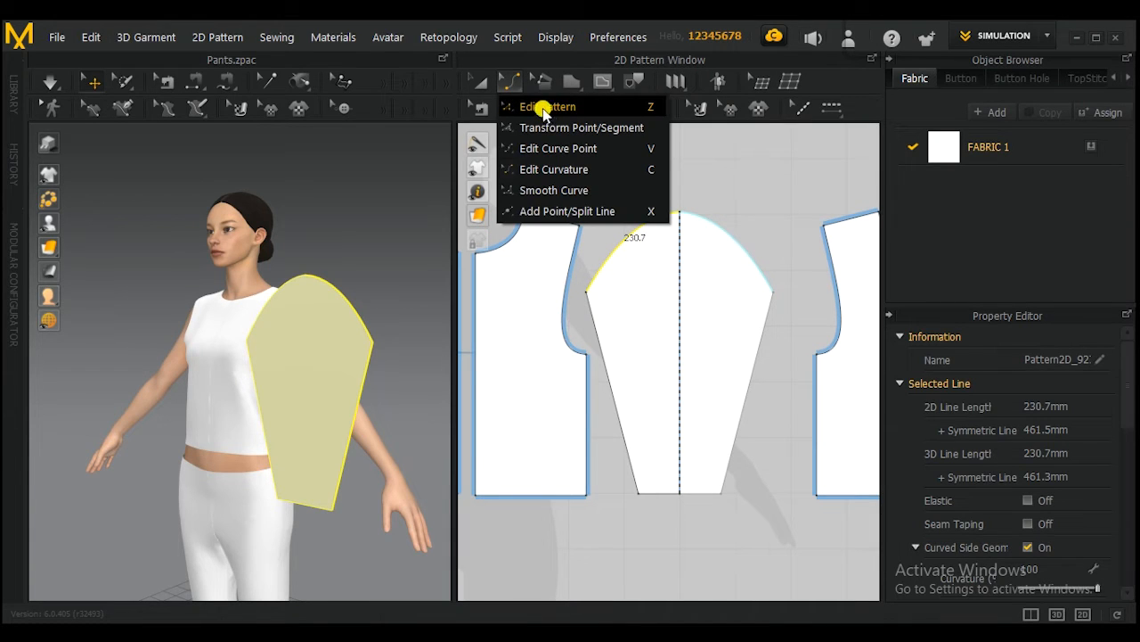
pyautogui.click(567, 106)
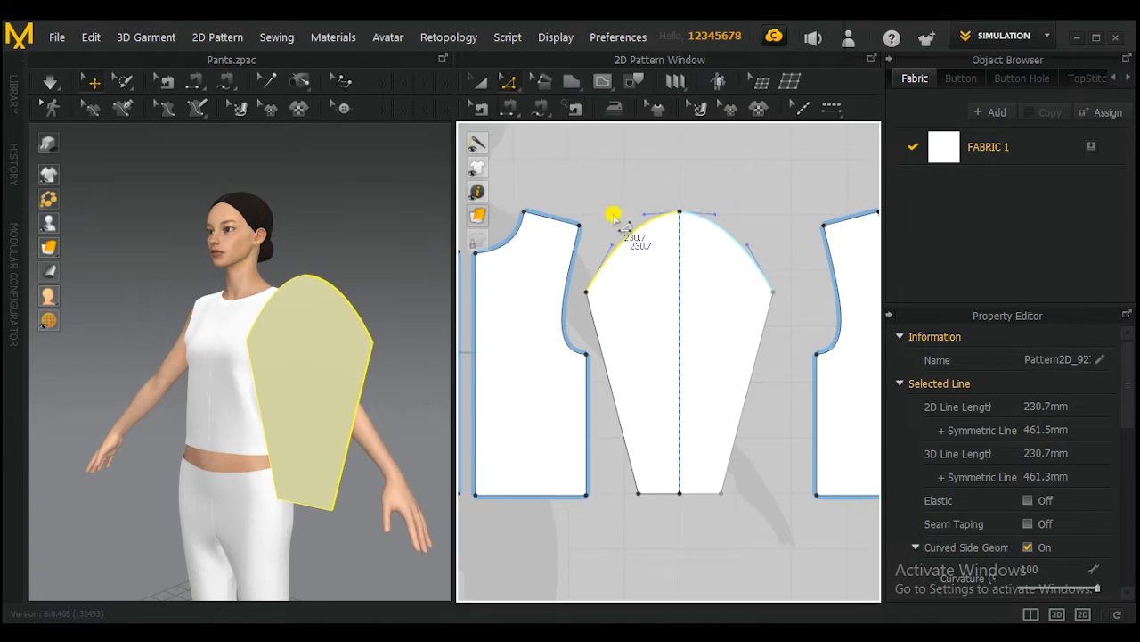
pyautogui.scroll(2, 611, 213)
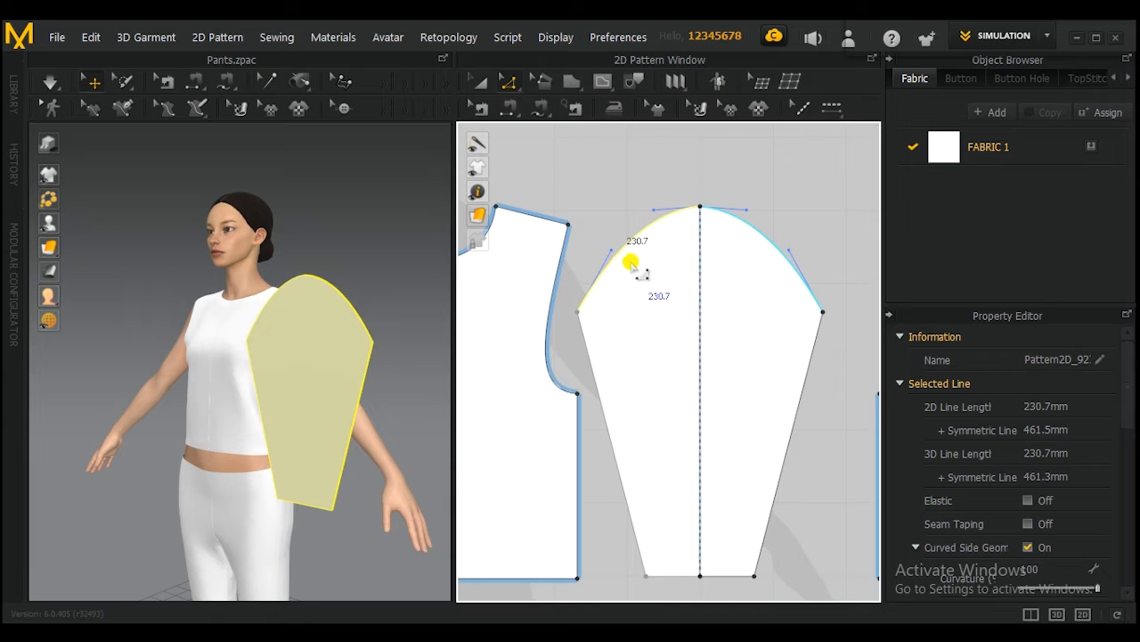
pyautogui.scroll(2, 628, 257)
pyautogui.moveTo(618, 261); pyautogui.dragTo(619, 324)
pyautogui.click(684, 285)
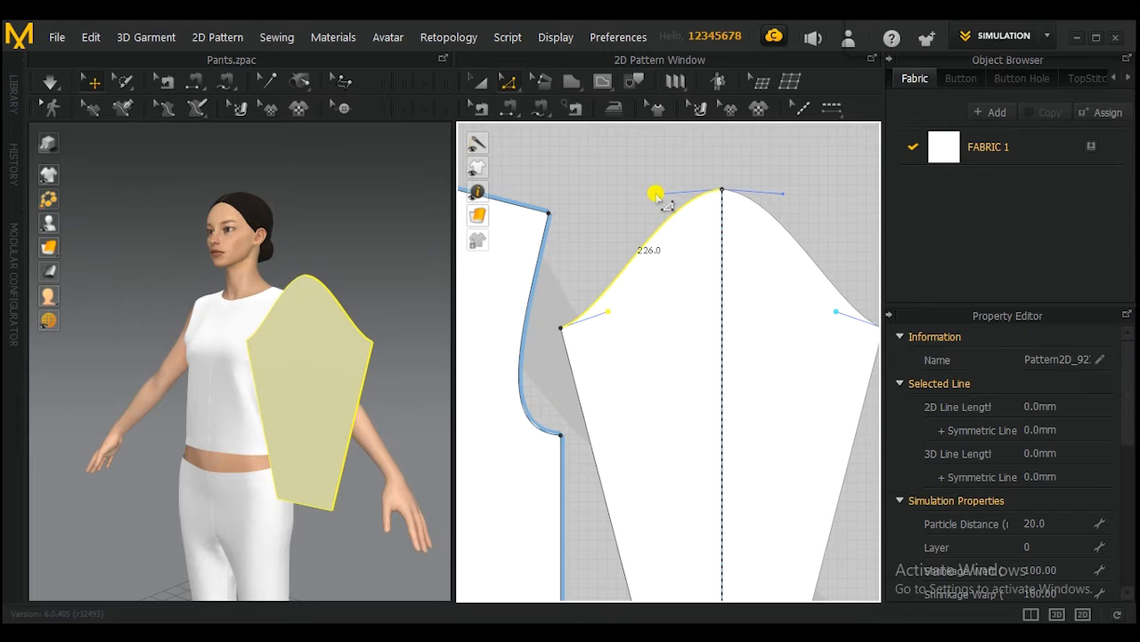
# Lengthen the crown and underarm curve handles of the sleeve cap to make it rounder, about 232 mm on each half
pyautogui.moveTo(665, 194); pyautogui.dragTo(619, 197)
pyautogui.click(618, 198)
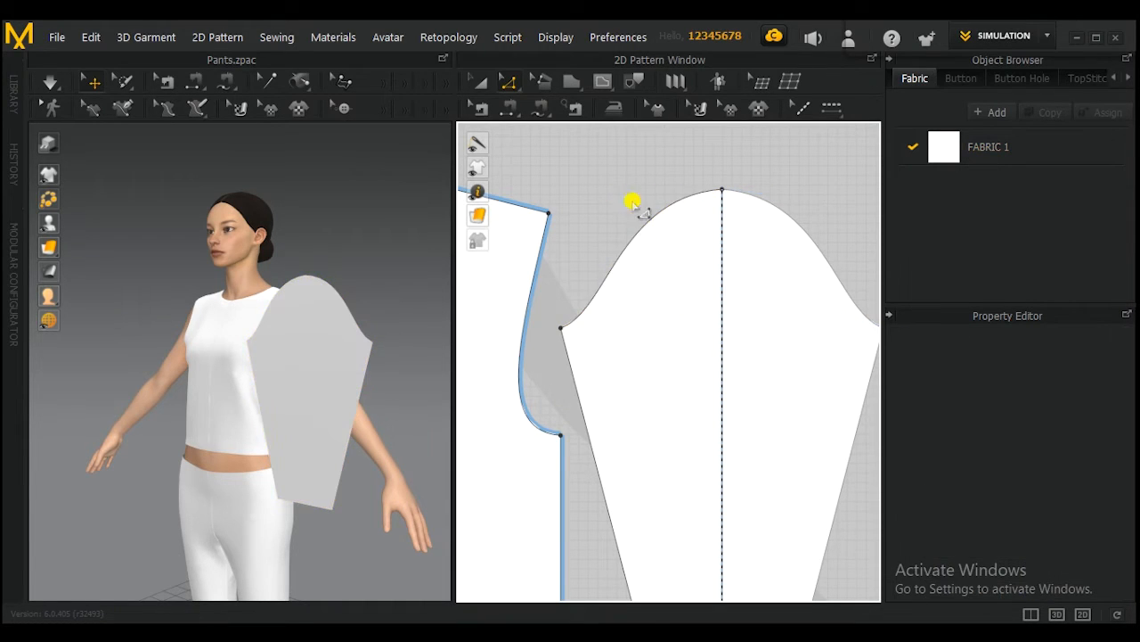
pyautogui.click(606, 311)
pyautogui.moveTo(610, 316); pyautogui.dragTo(623, 320)
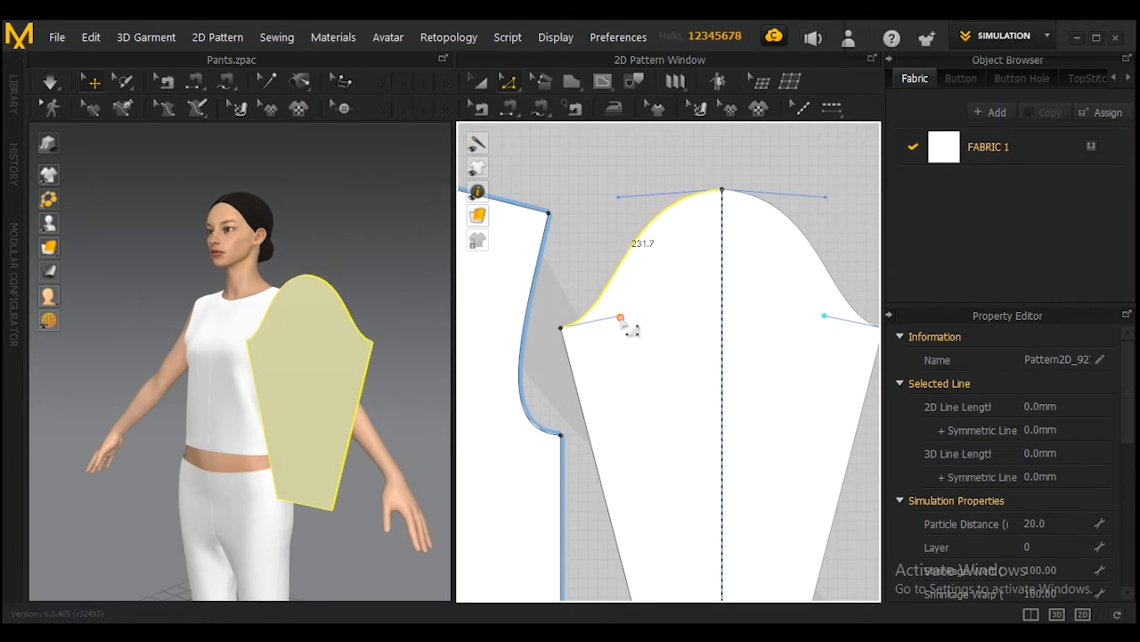
pyautogui.click(607, 193)
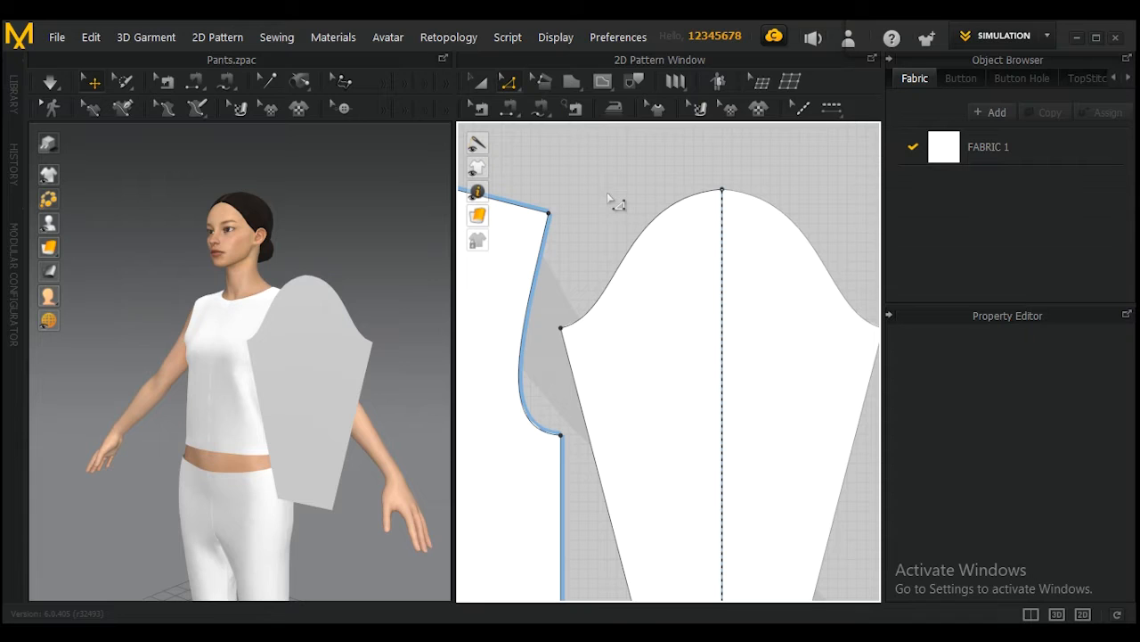
# Fine-tune the crown and underarm curve handles of the sleeve cap to about 233 mm on each half
pyautogui.click(666, 221)
pyautogui.moveTo(619, 194); pyautogui.dragTo(623, 188)
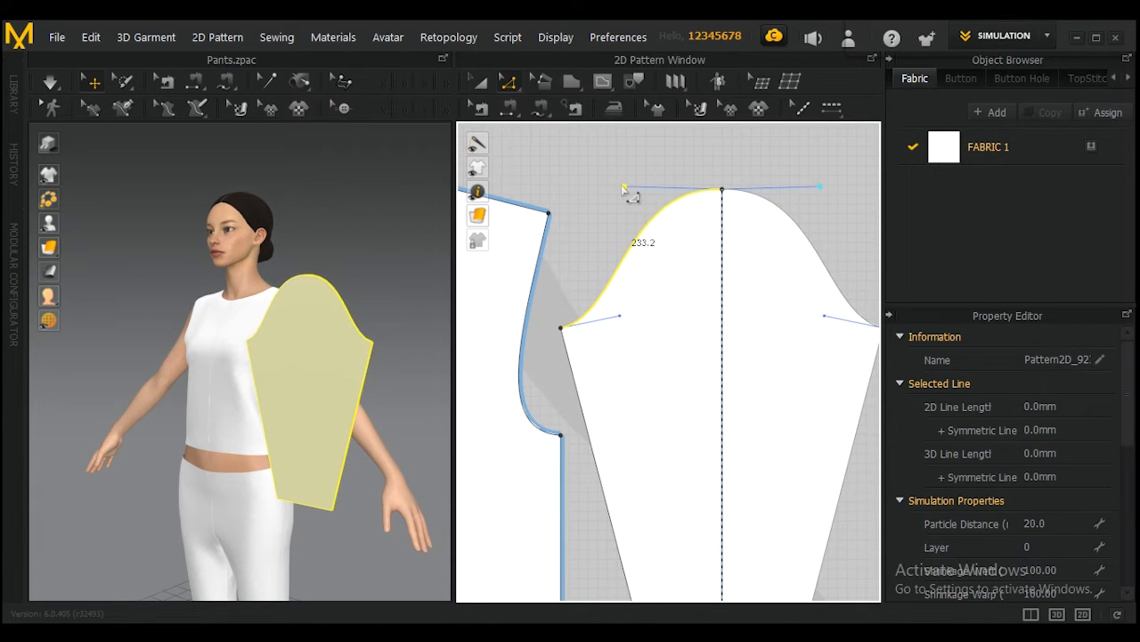
pyautogui.moveTo(625, 318)
pyautogui.mouseDown()
pyautogui.moveTo(629, 306)
pyautogui.moveTo(634, 333)
pyautogui.mouseUp()
pyautogui.scroll(-5, 633, 333)
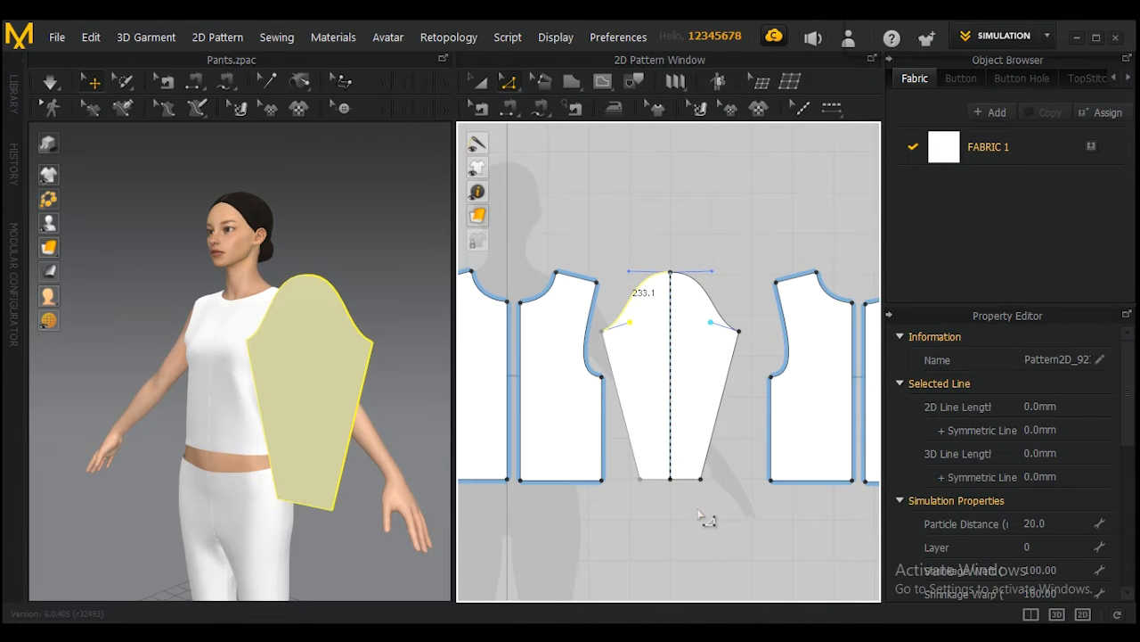
pyautogui.click(706, 520)
# Rotate and move the flat sleeve in 3D so that it lies along the outside of the avatar's left arm
pyautogui.scroll(1, 326, 387)
pyautogui.click(323, 400)
pyautogui.moveTo(324, 400); pyautogui.dragTo(377, 437, button='right')
pyautogui.moveTo(358, 405); pyautogui.dragTo(382, 308)
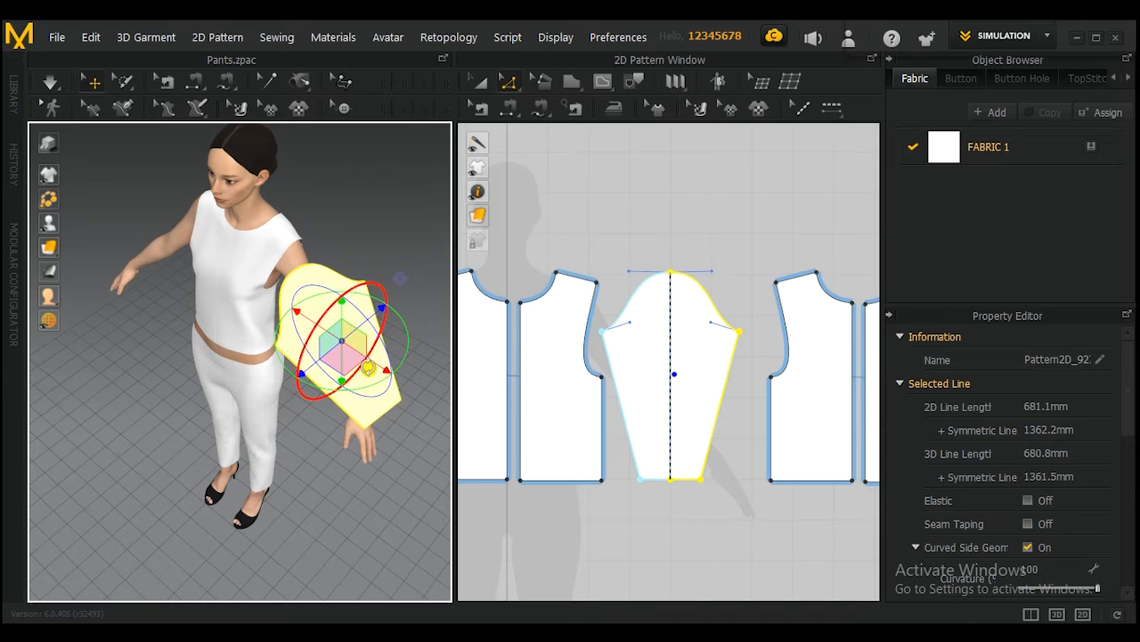
pyautogui.moveTo(367, 367); pyautogui.dragTo(335, 290)
pyautogui.moveTo(335, 290); pyautogui.dragTo(297, 387, button='right')
pyautogui.moveTo(360, 350); pyautogui.dragTo(449, 317, button='right')
pyautogui.click(471, 302)
pyautogui.moveTo(380, 275); pyautogui.dragTo(357, 320, button='middle')
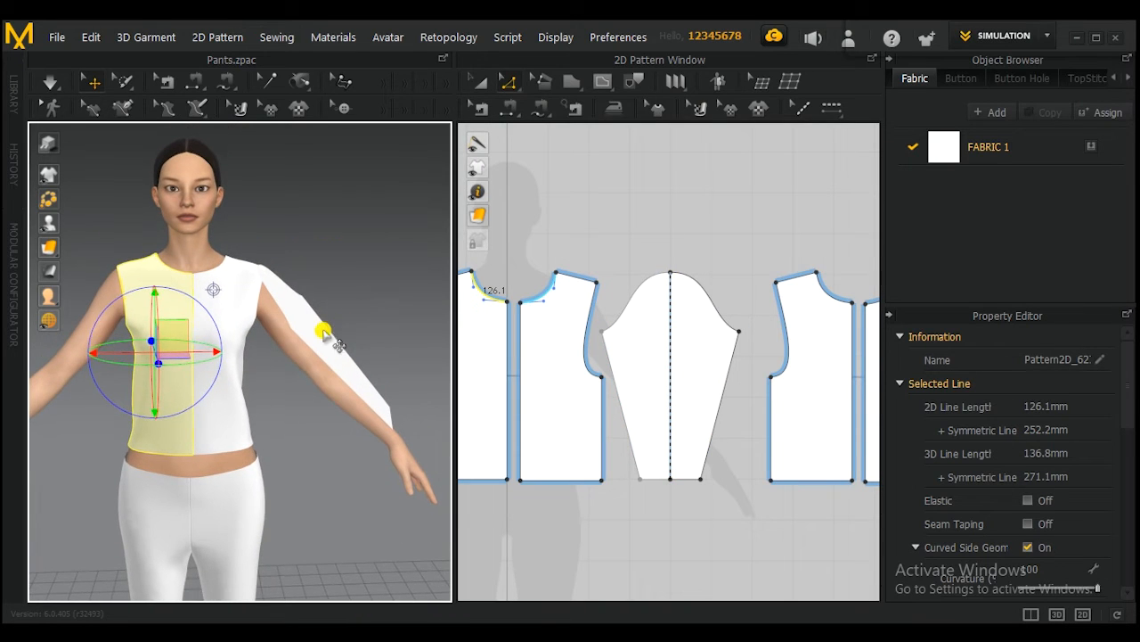
pyautogui.click(326, 333)
pyautogui.click(402, 290)
pyautogui.scroll(-2, 375, 317)
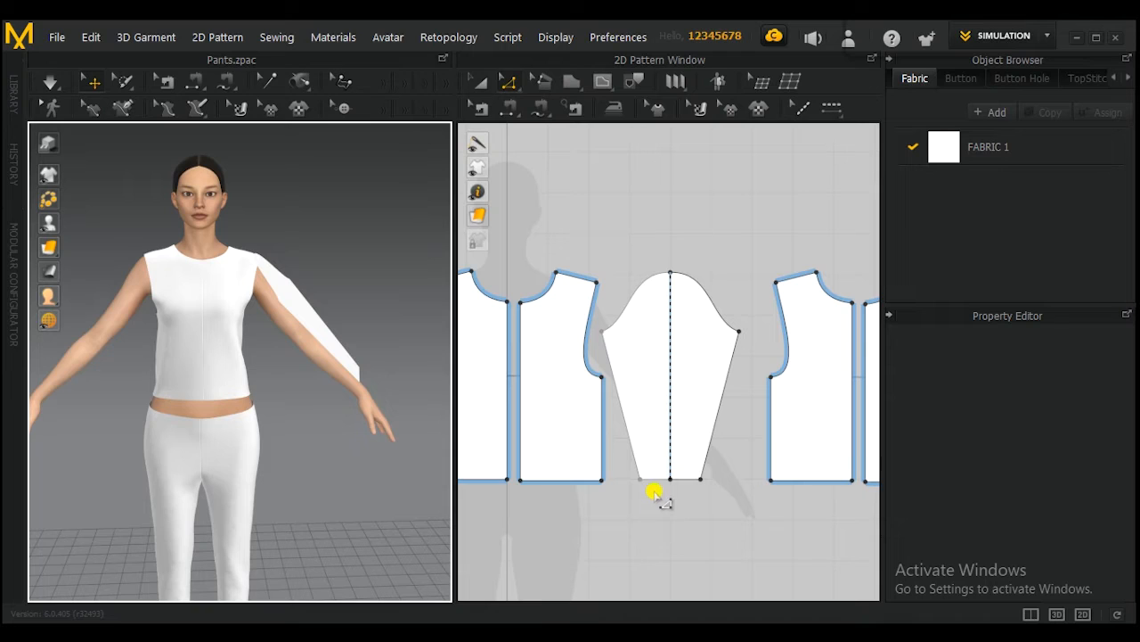
# Try to remove the linked editing from the sleeve's centre line
pyautogui.click(670, 377)
pyautogui.rightClick(672, 377)
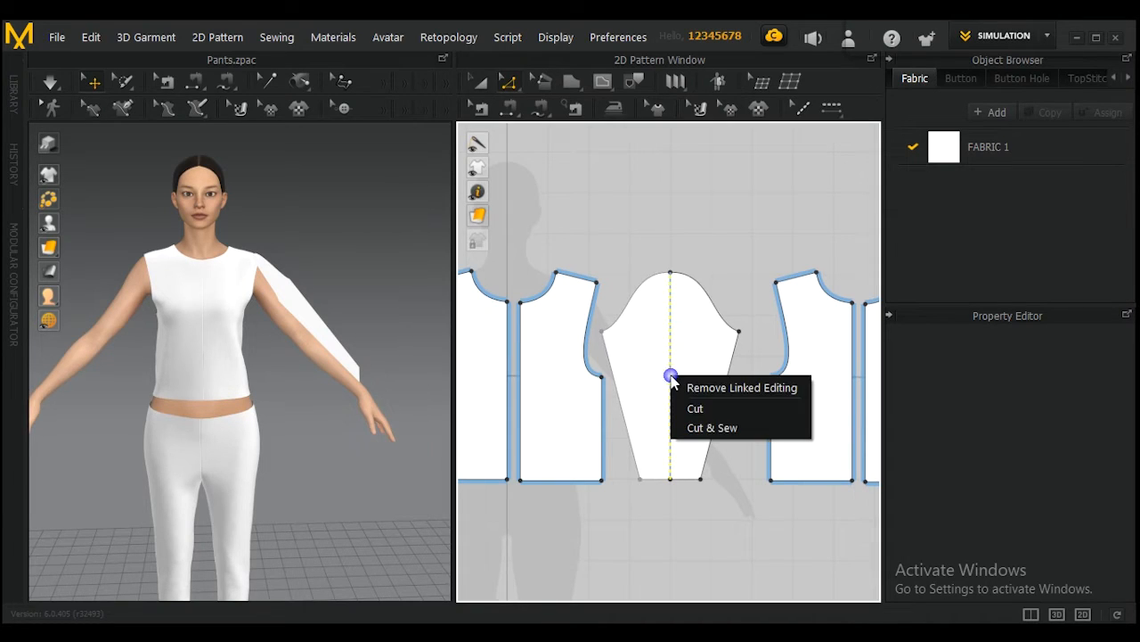
pyautogui.click(718, 390)
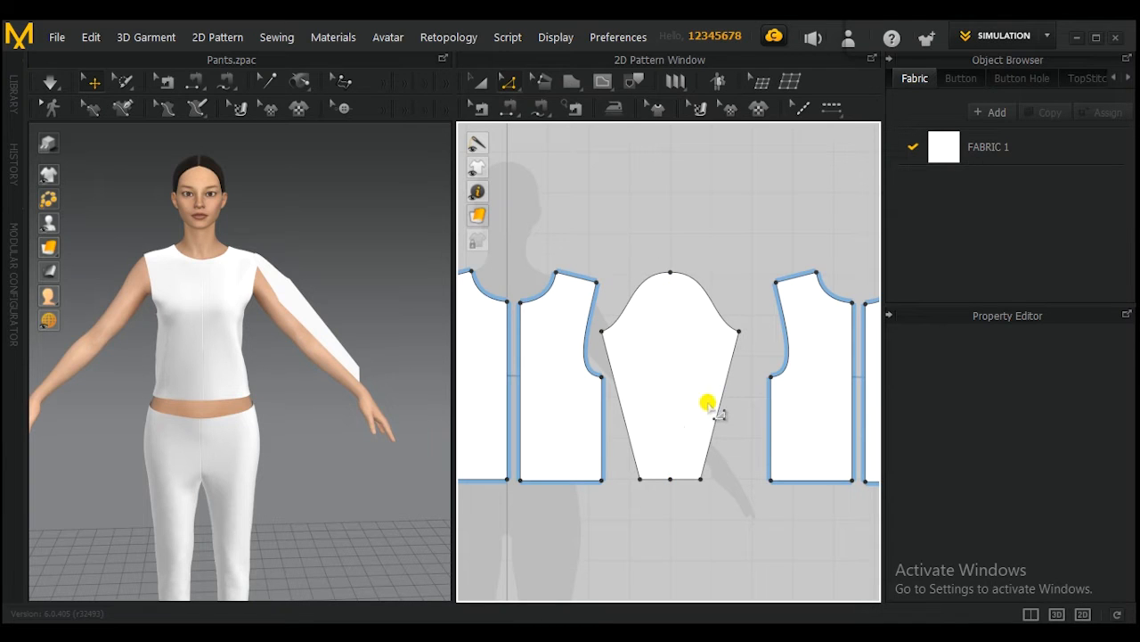
pyautogui.moveTo(414, 325); pyautogui.dragTo(349, 318, button='right')
pyautogui.rightClick(349, 318)
pyautogui.click(317, 432)
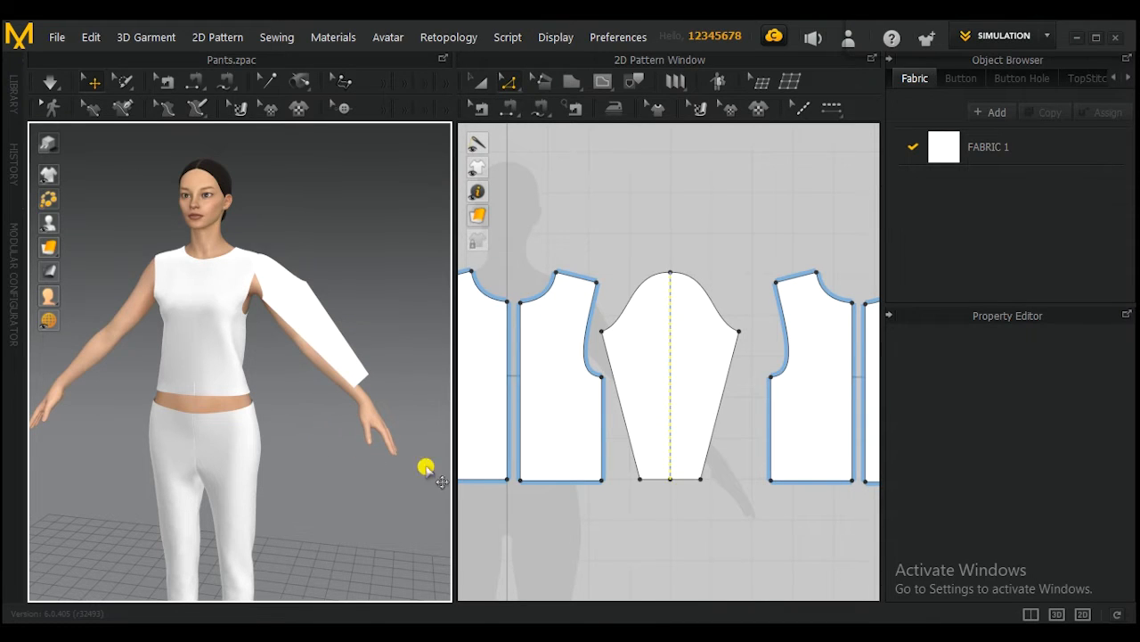
# Slightly adjust the sleeve's rotation in 3D beside the avatar's left arm
pyautogui.moveTo(315, 321); pyautogui.dragTo(280, 395, button='right')
pyautogui.click(272, 379)
pyautogui.moveTo(272, 378); pyautogui.dragTo(276, 392)
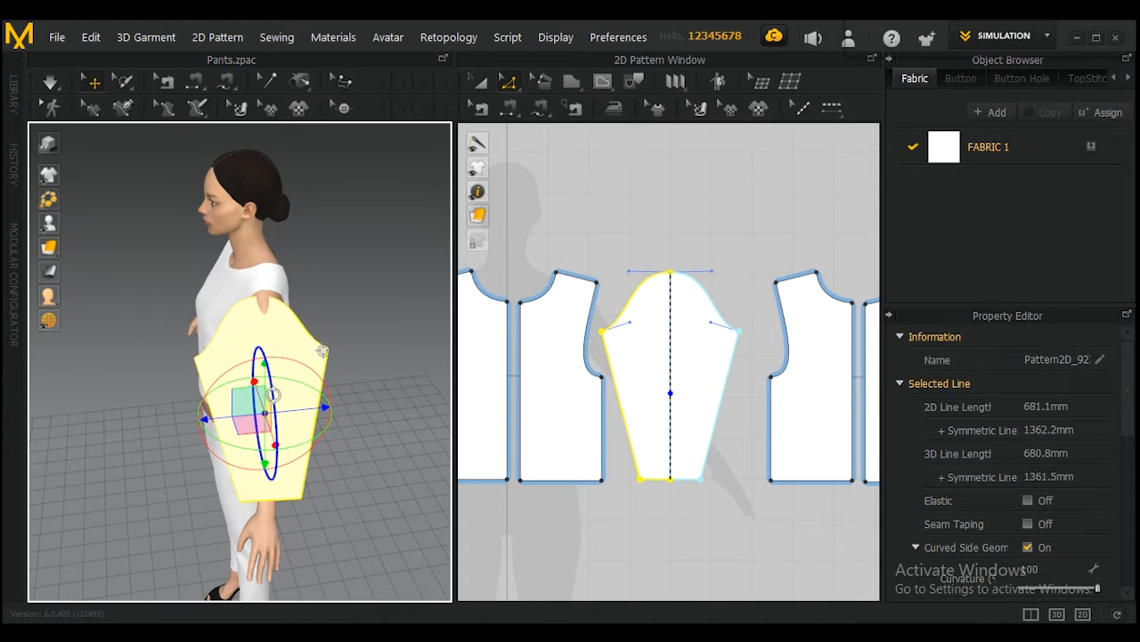
pyautogui.click(351, 398)
pyautogui.moveTo(351, 398); pyautogui.dragTo(408, 330, button='right')
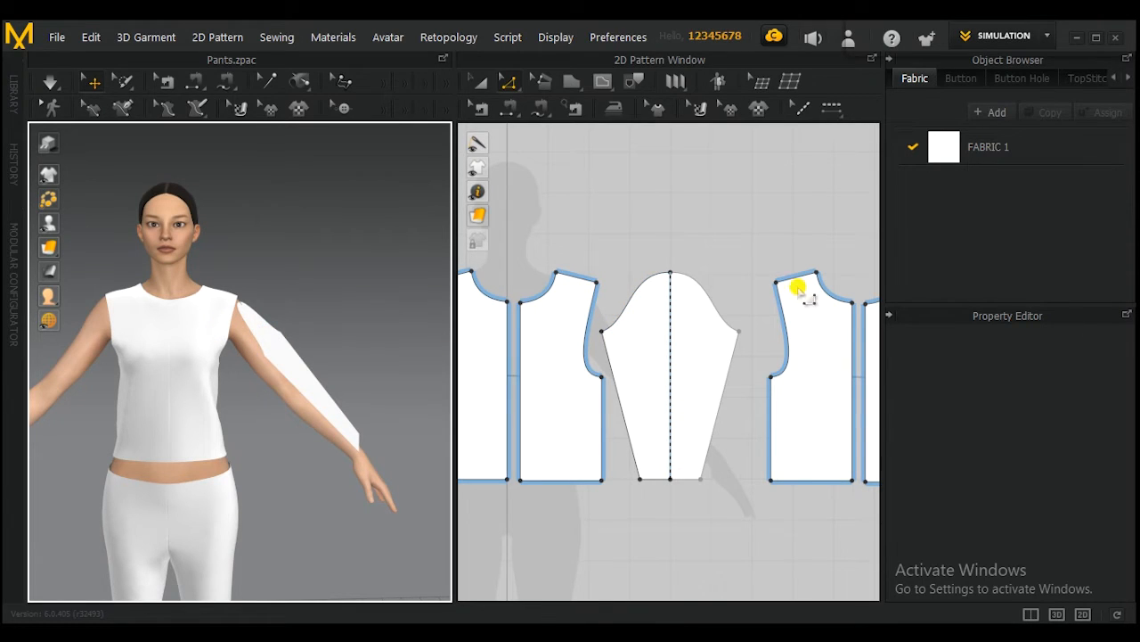
# Examine which 2D patterns correspond to the bodice front, the bodice back and the sleeve around the avatar's left arm
pyautogui.scroll(-2, 756, 317)
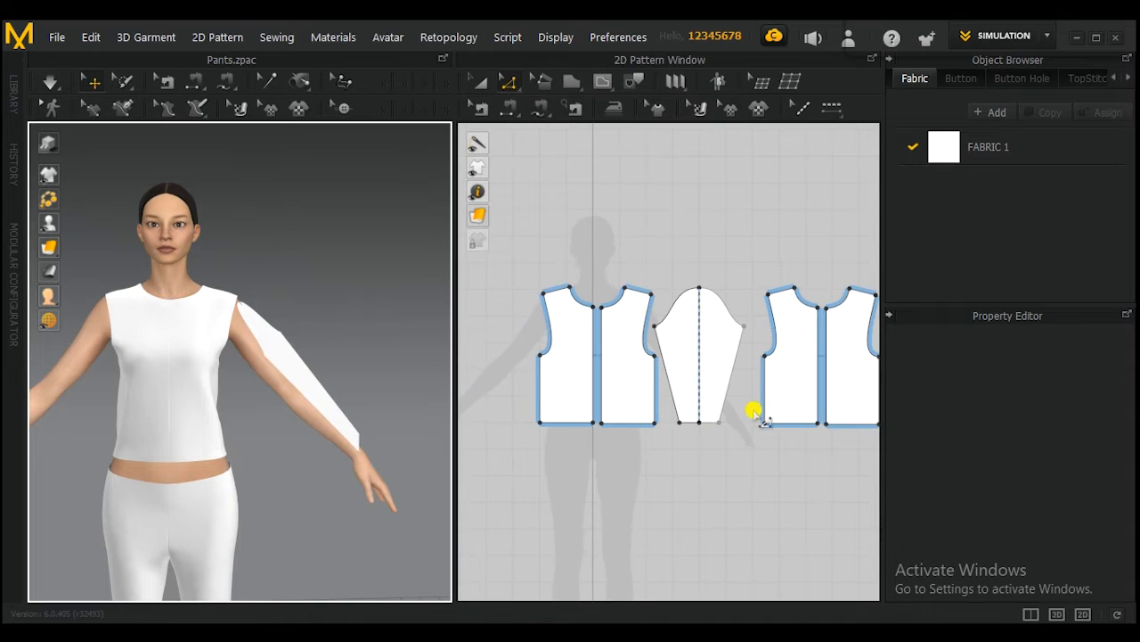
pyautogui.moveTo(755, 401); pyautogui.dragTo(707, 459, button='middle')
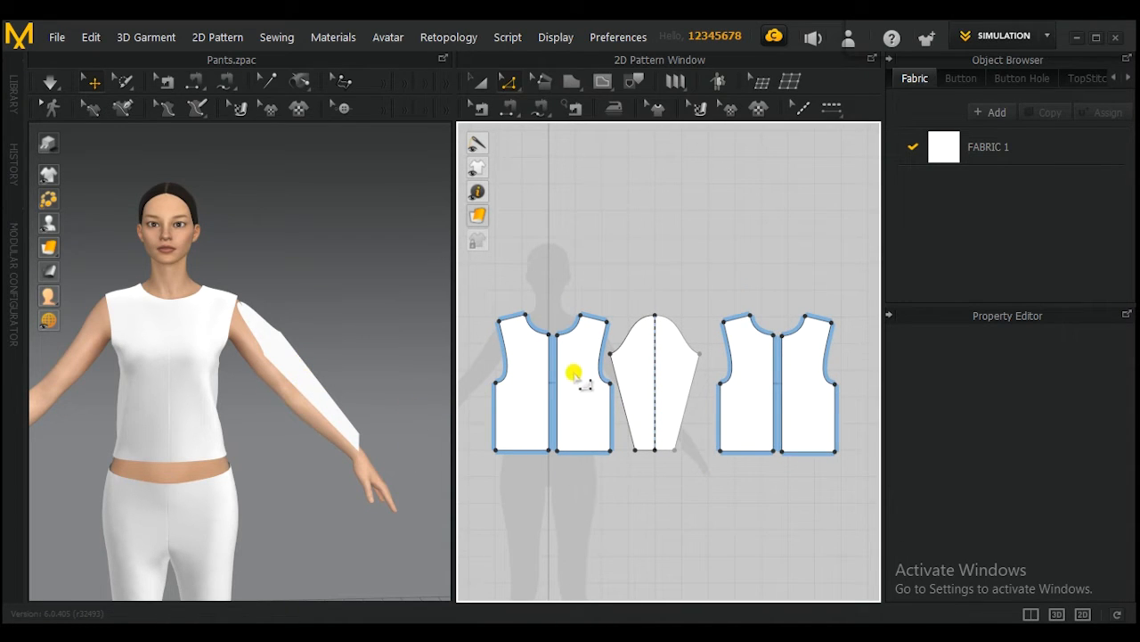
pyautogui.moveTo(389, 299); pyautogui.dragTo(295, 333, button='right')
pyautogui.click(194, 349)
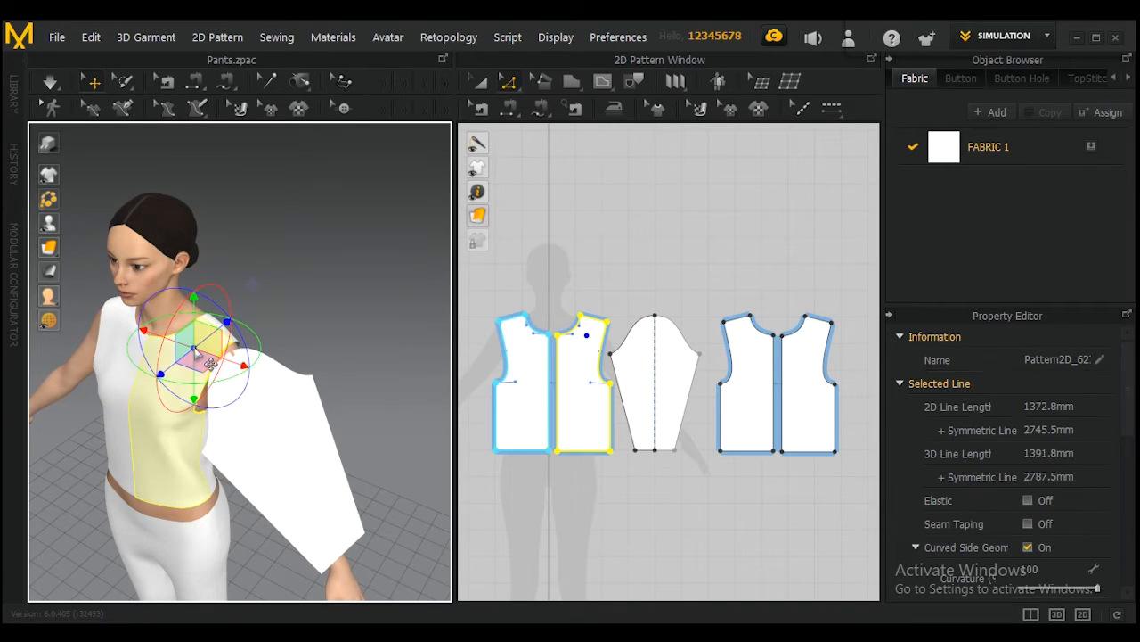
pyautogui.moveTo(378, 330); pyautogui.dragTo(306, 546, button='right')
pyautogui.click(247, 416)
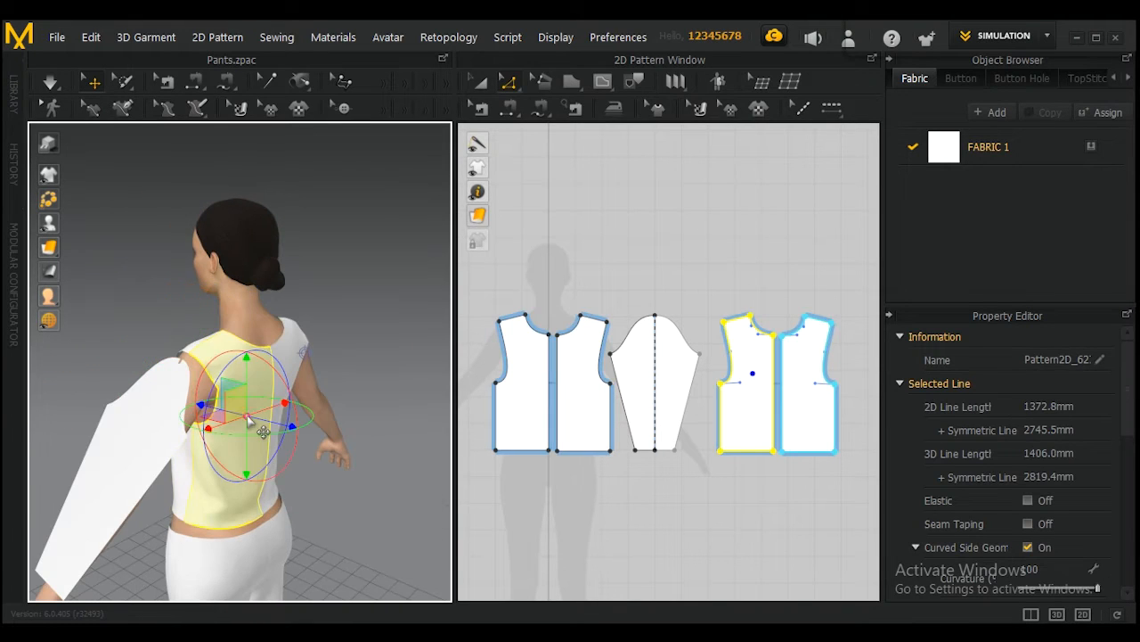
pyautogui.moveTo(317, 294); pyautogui.dragTo(543, 271, button='right')
pyautogui.moveTo(329, 336); pyautogui.dragTo(336, 223, button='middle')
pyautogui.click(351, 281)
pyautogui.scroll(-5, 357, 294)
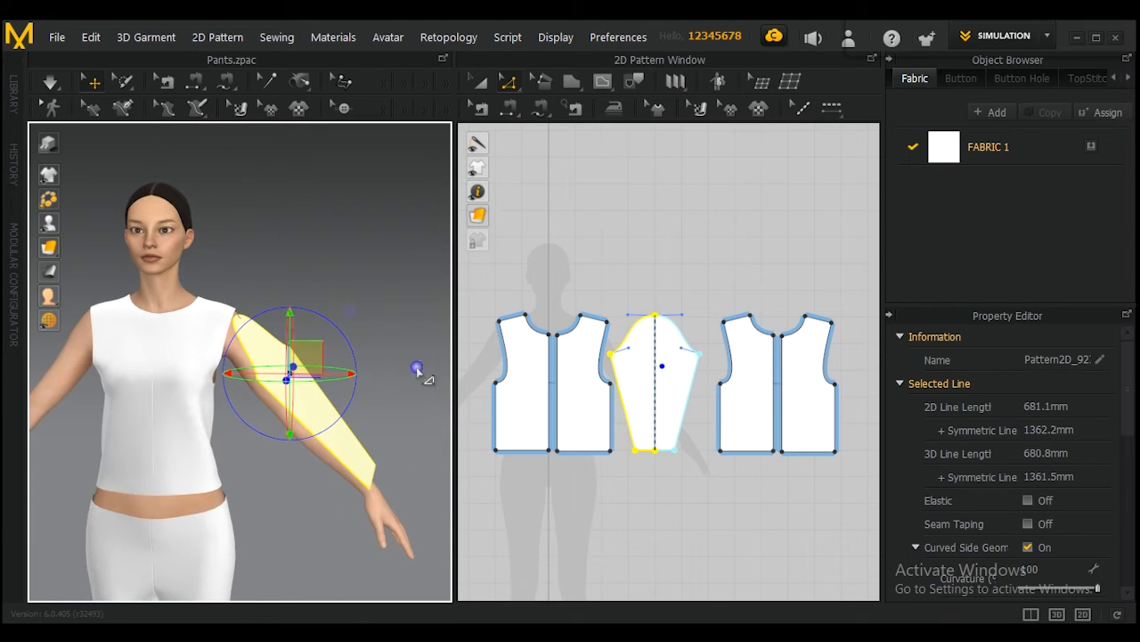
pyautogui.click(592, 387)
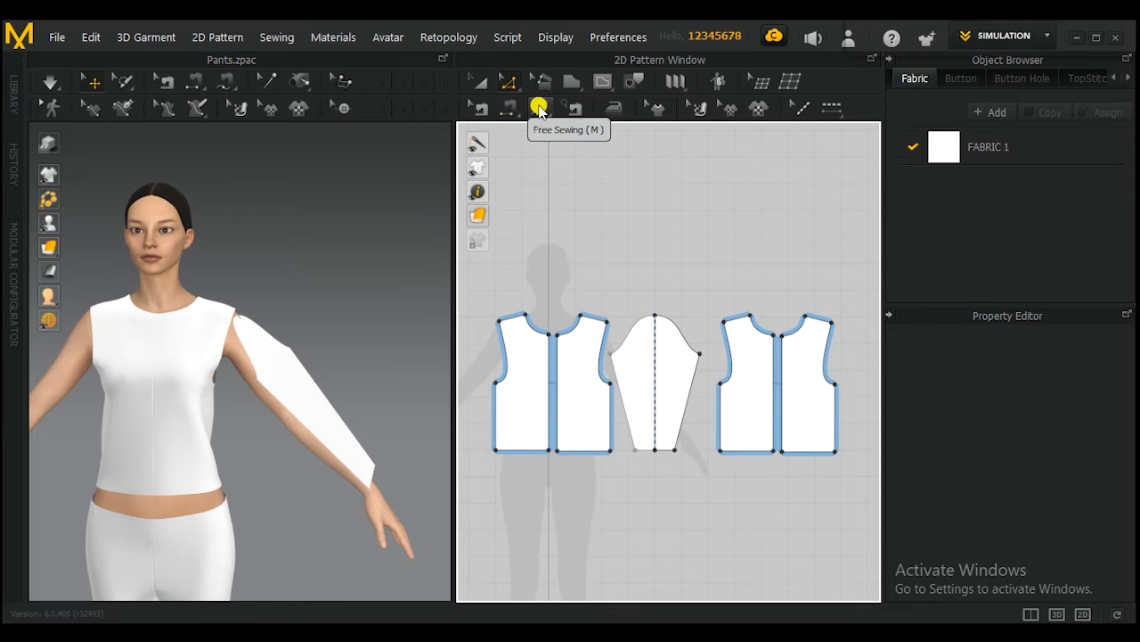
# Define the whole sleeve cap, about 466 mm from one underarm corner to the other, as the first Free Sewing segment
pyautogui.moveTo(540, 110); pyautogui.dragTo(599, 136)
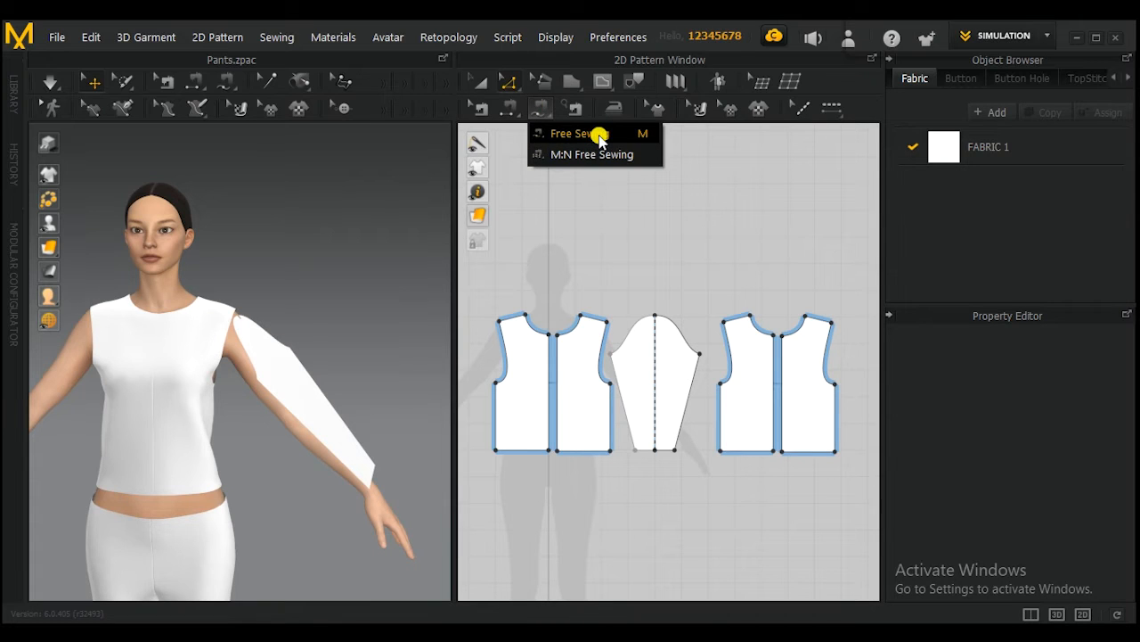
pyautogui.moveTo(599, 135); pyautogui.dragTo(599, 135)
pyautogui.scroll(4, 677, 291)
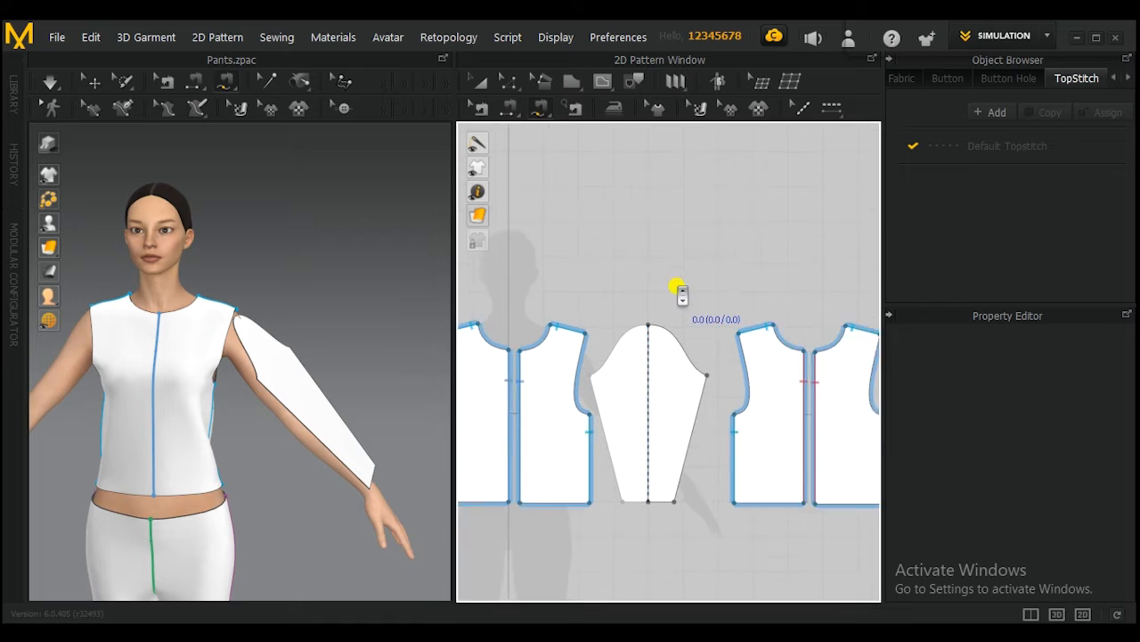
pyautogui.moveTo(334, 360); pyautogui.dragTo(298, 395, button='right')
pyautogui.scroll(1, 277, 372)
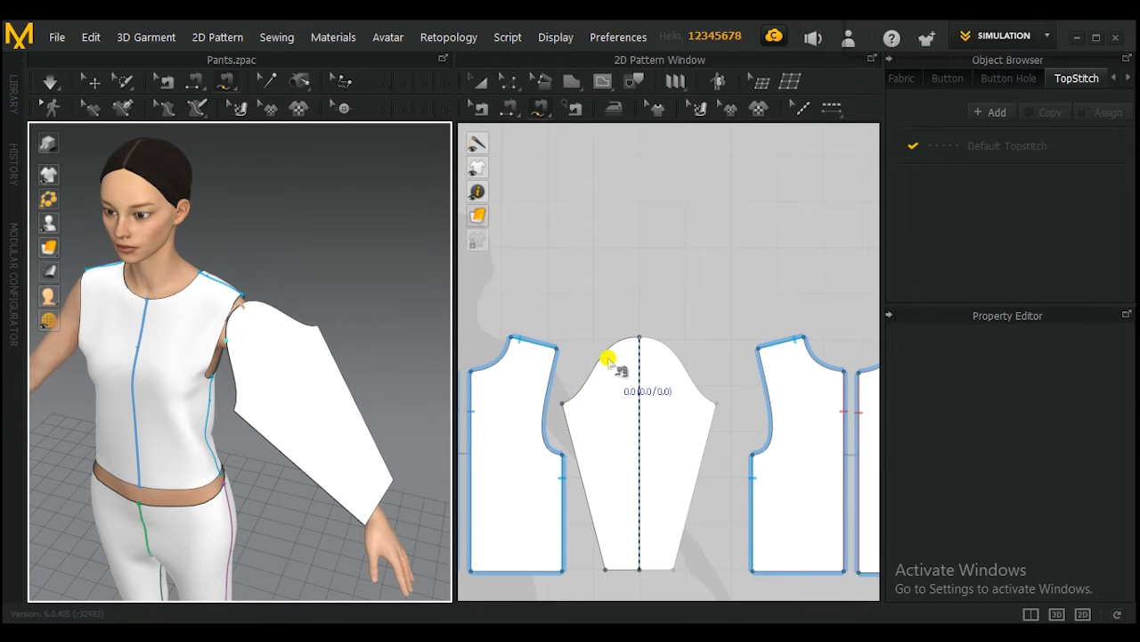
pyautogui.click(565, 406)
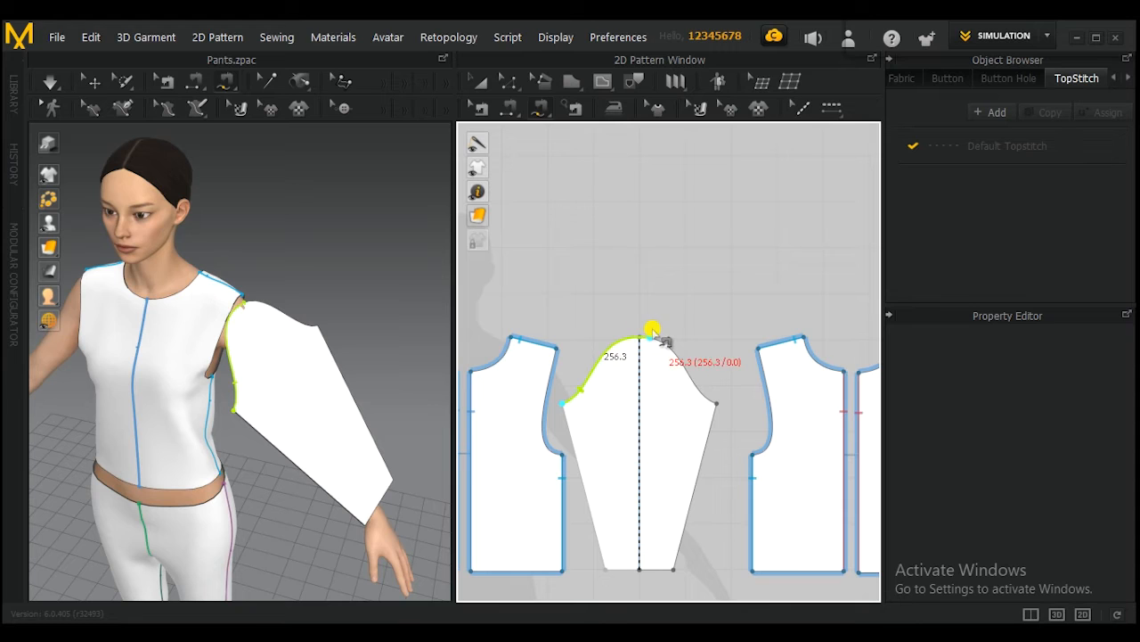
pyautogui.click(718, 406)
pyautogui.click(717, 408)
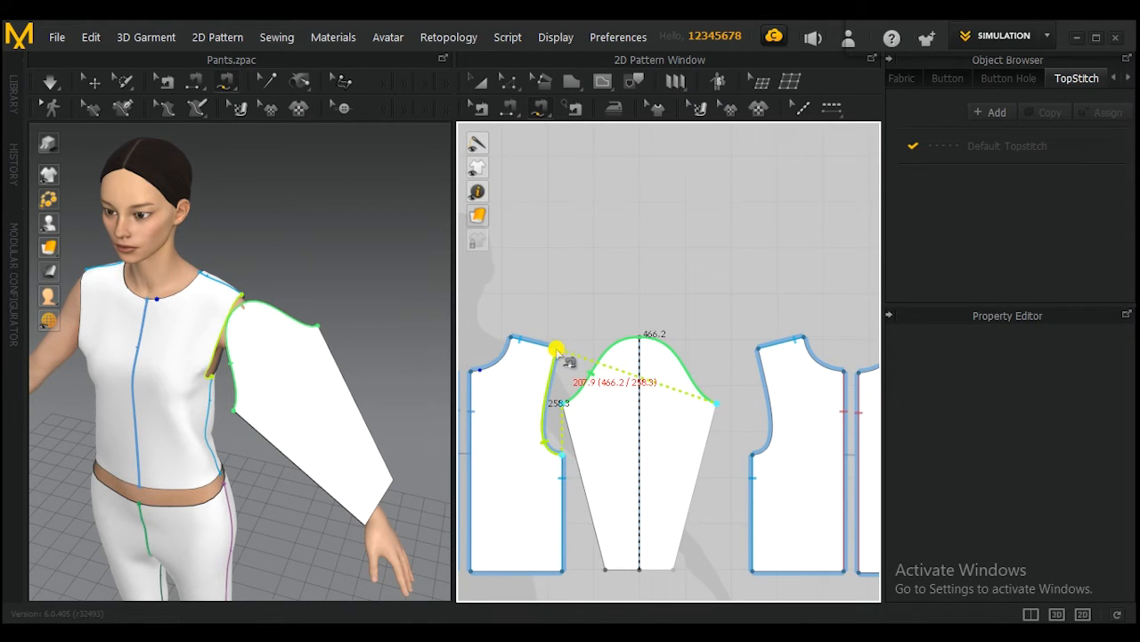
# Match the sleeve cap to the front armhole and the back armhole, complete the sewing, and undo it after checking it in 3D
pyautogui.click(554, 348)
pyautogui.click(760, 347)
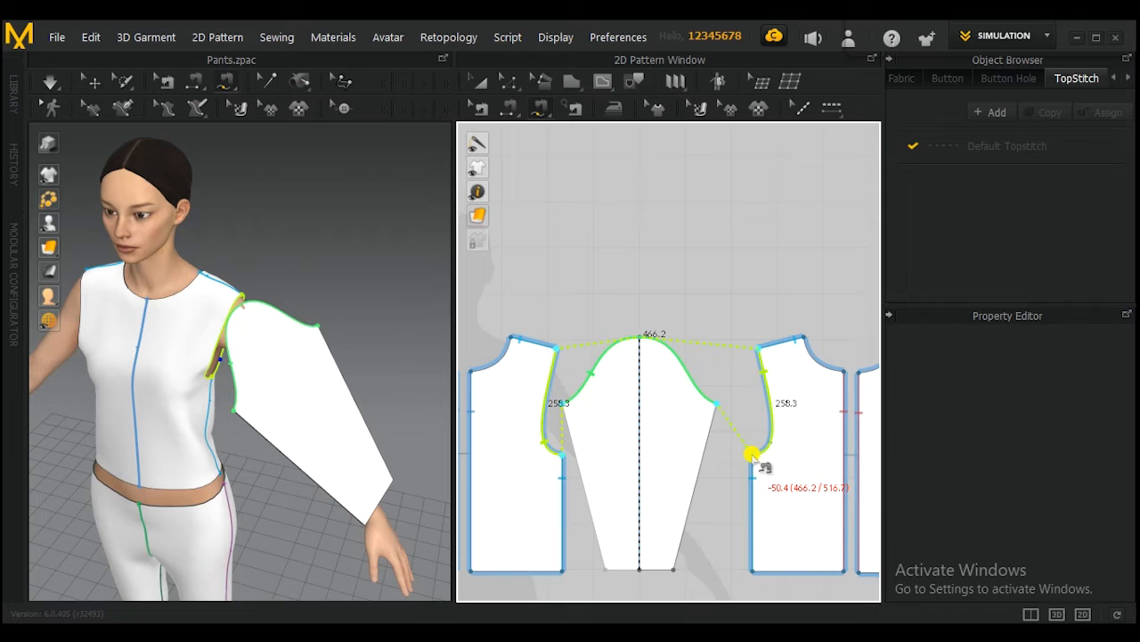
pyautogui.click(752, 455)
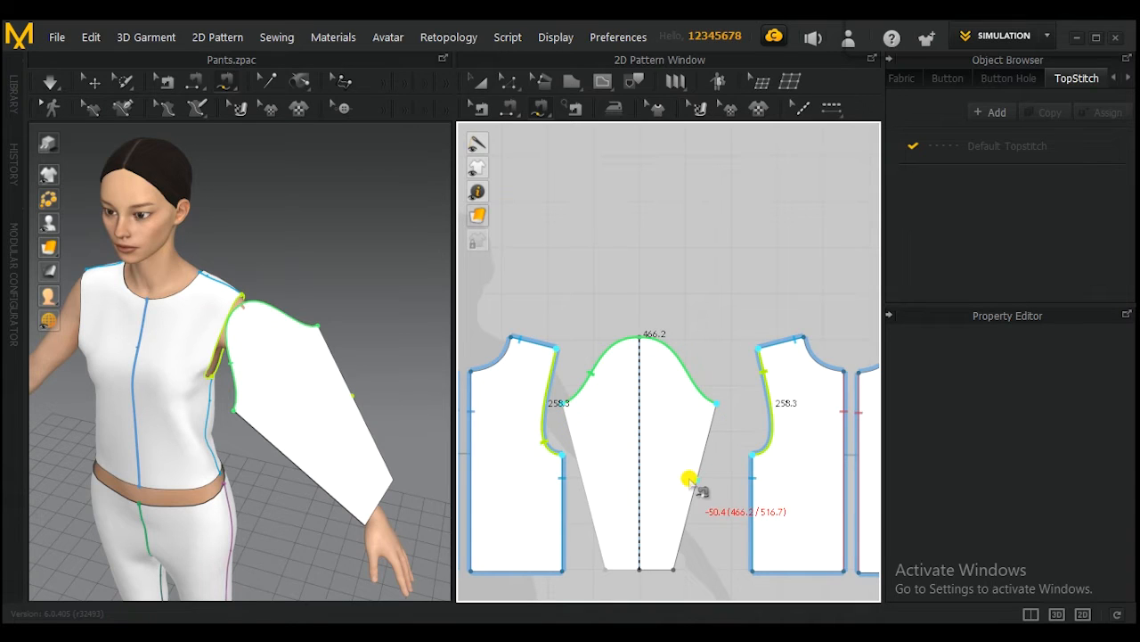
pyautogui.click(704, 529)
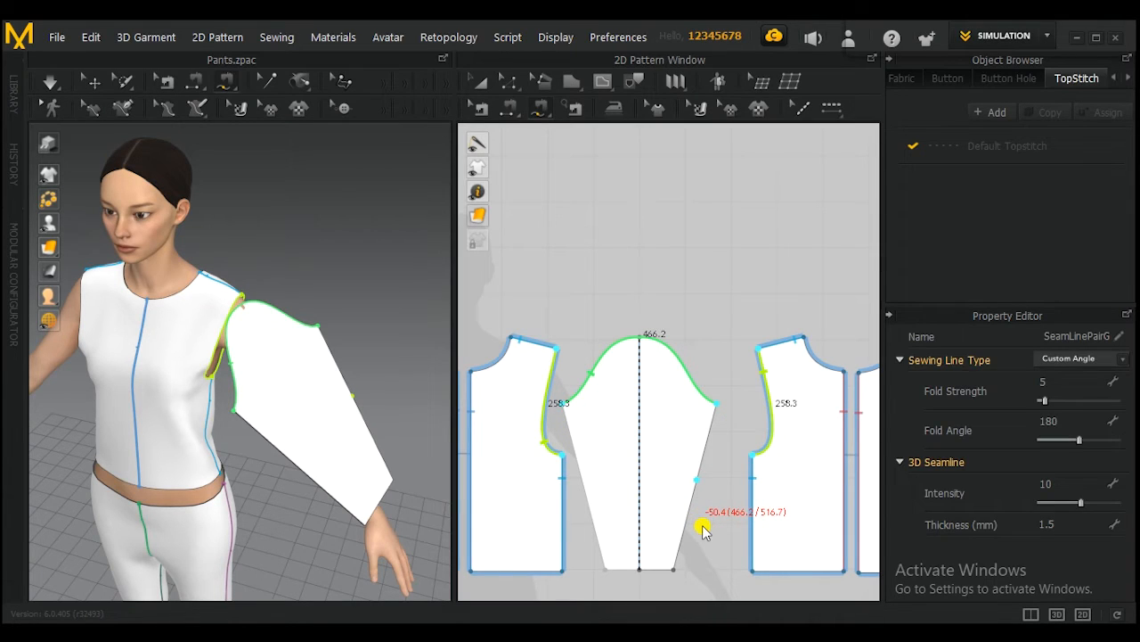
pyautogui.press('Return')
pyautogui.scroll(2, 383, 355)
pyautogui.moveTo(379, 354); pyautogui.dragTo(342, 405, button='right')
pyautogui.rightClick(341, 405)
pyautogui.click(343, 416)
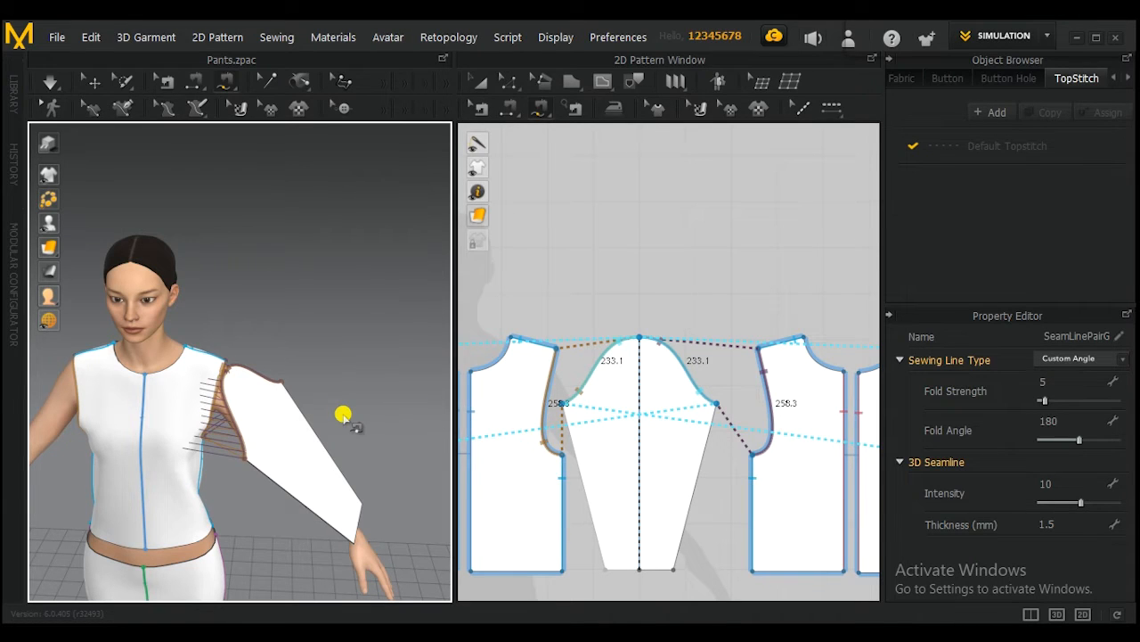
pyautogui.click(343, 416)
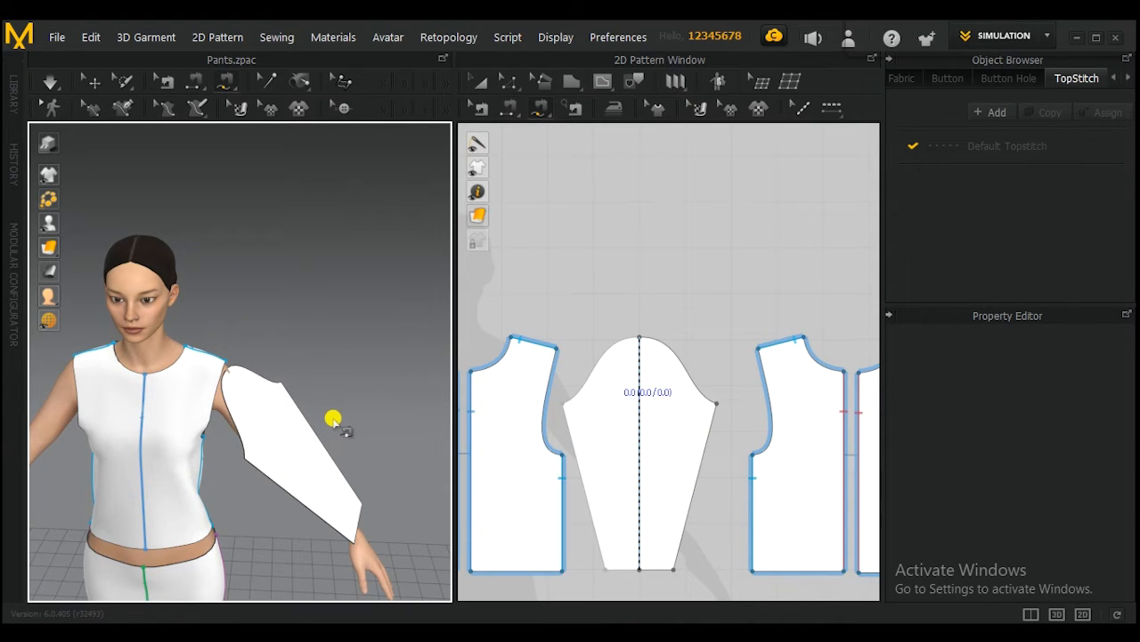
# Undo the sleeve cap sewing and remove the linked editing along the sleeve pattern's centre line
pyautogui.hotkey('ctrl', 'z')
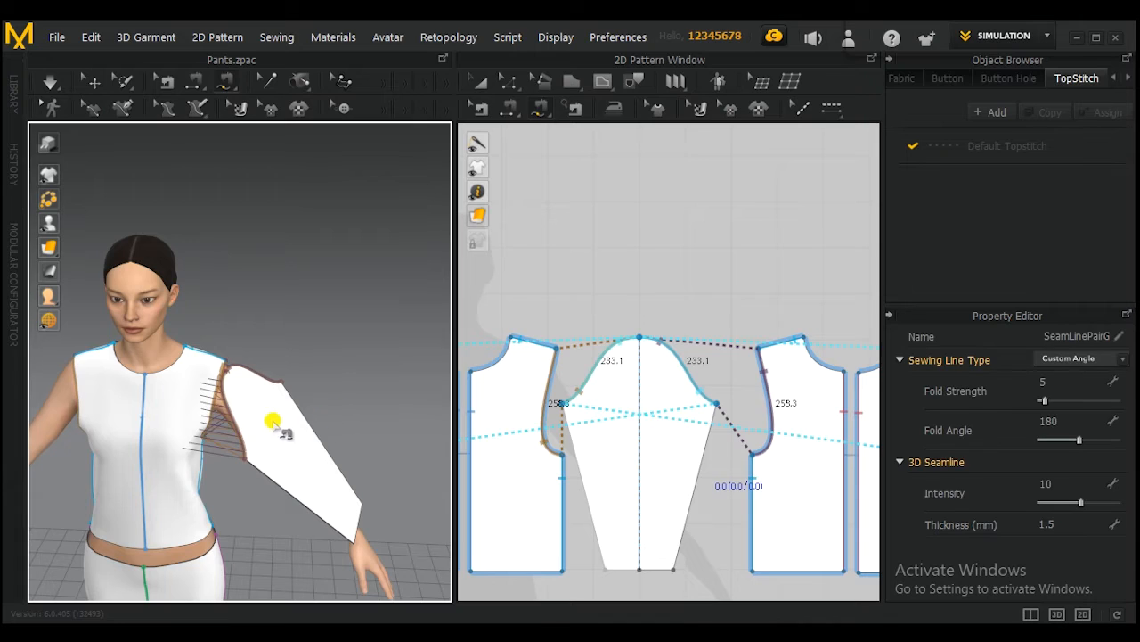
pyautogui.click(349, 368)
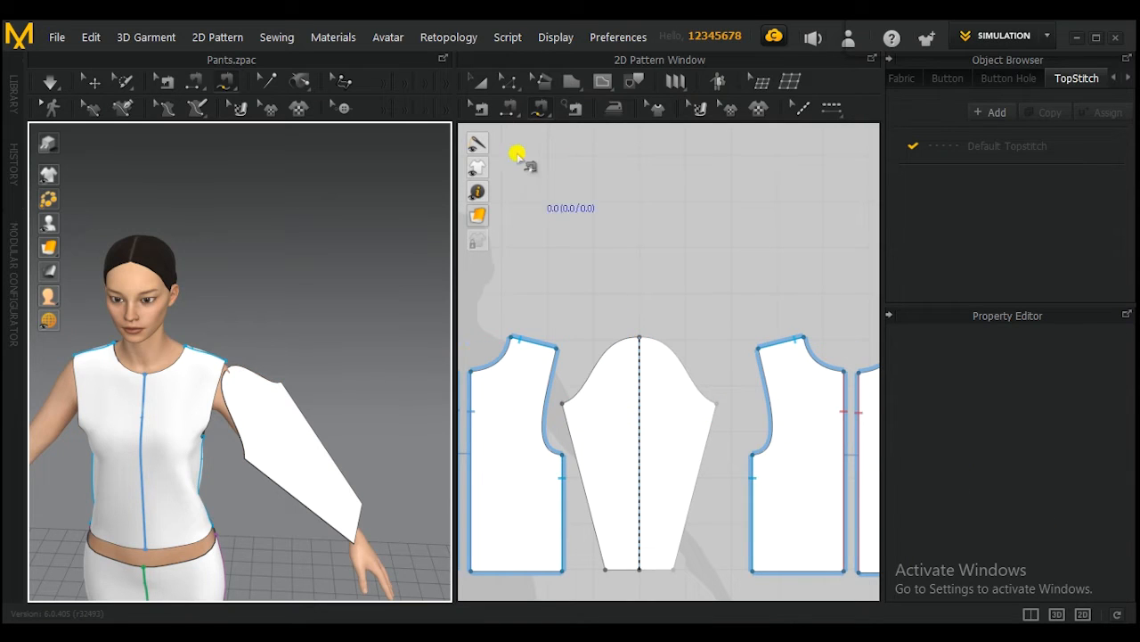
pyautogui.click(481, 85)
pyautogui.click(640, 445)
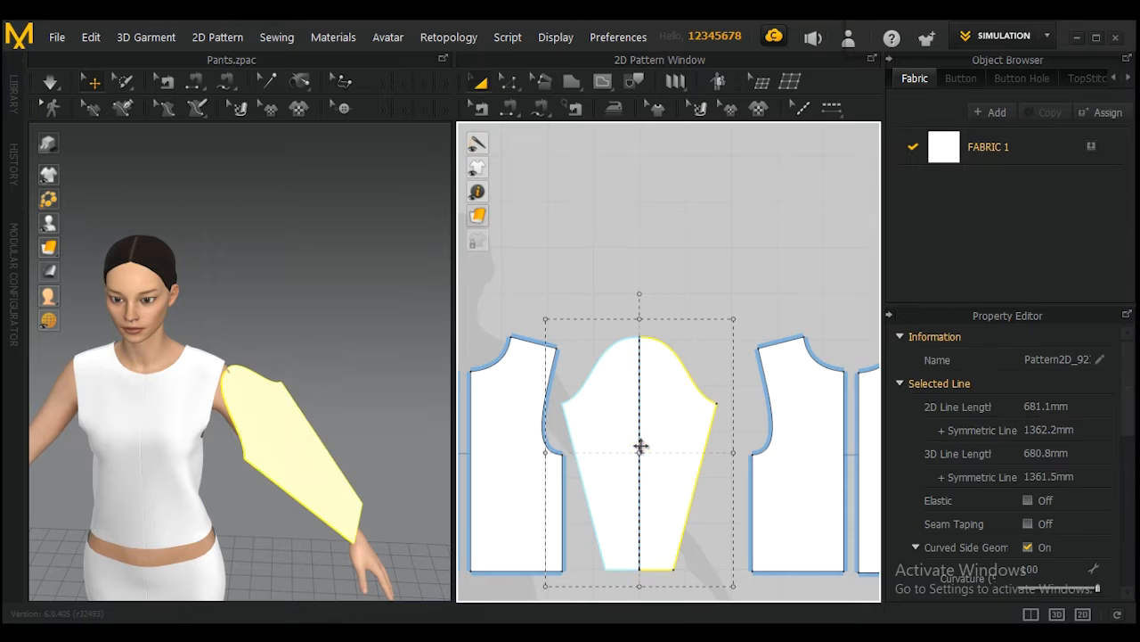
pyautogui.click(508, 81)
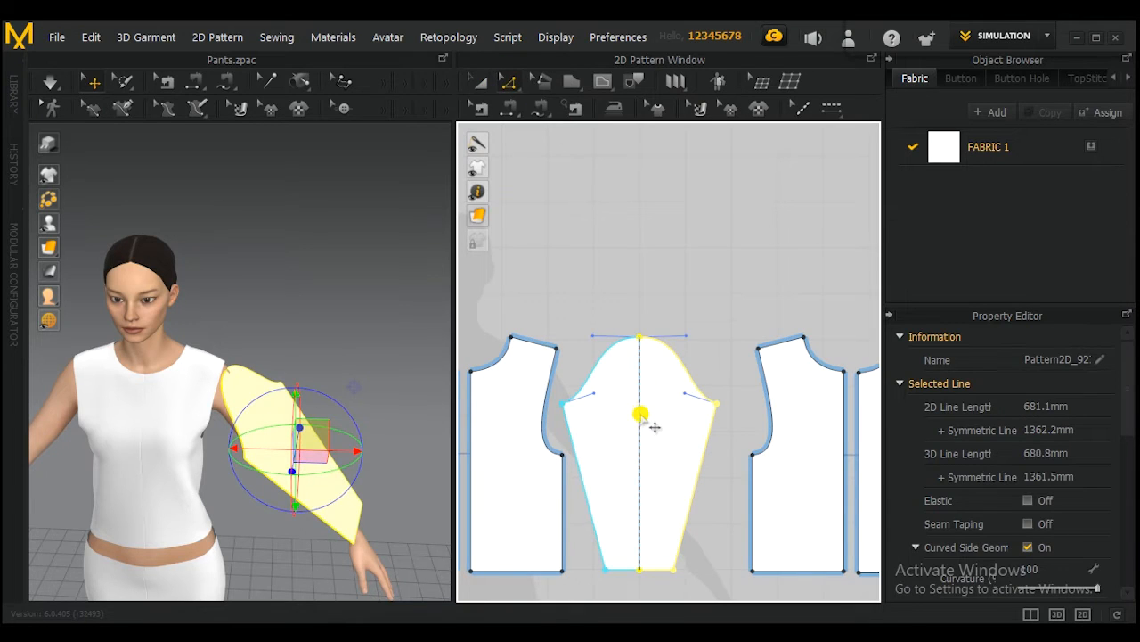
pyautogui.click(640, 420)
pyautogui.rightClick(641, 424)
pyautogui.click(674, 429)
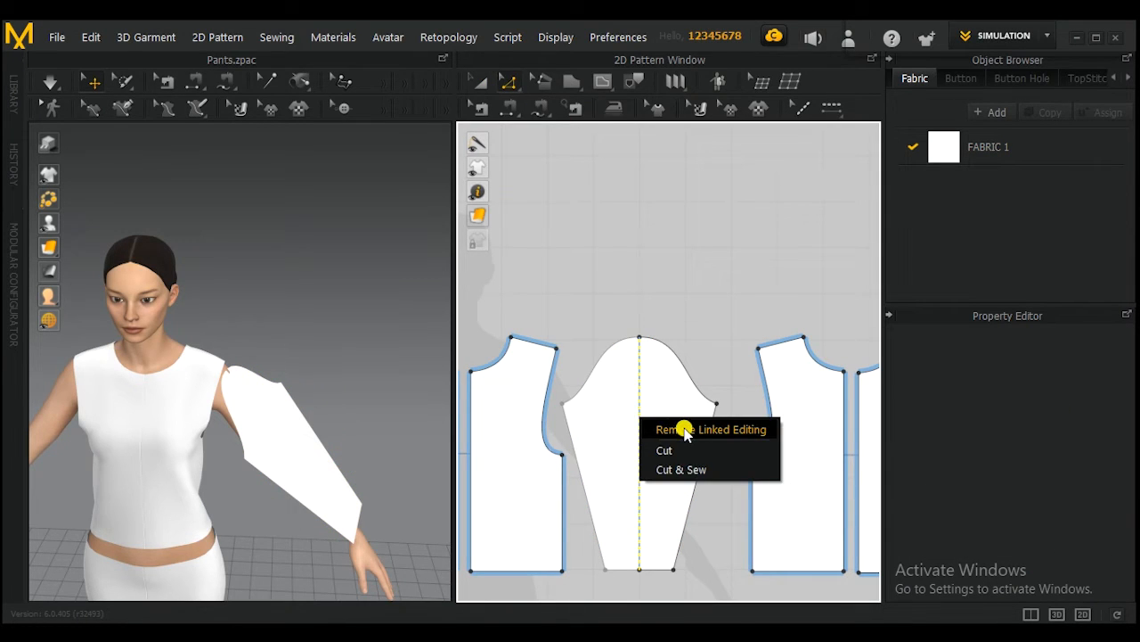
# Sew the whole sleeve cap, from one underarm corner to the other, to the front and back armholes with Free Sewing
pyautogui.scroll(-1, 640, 446)
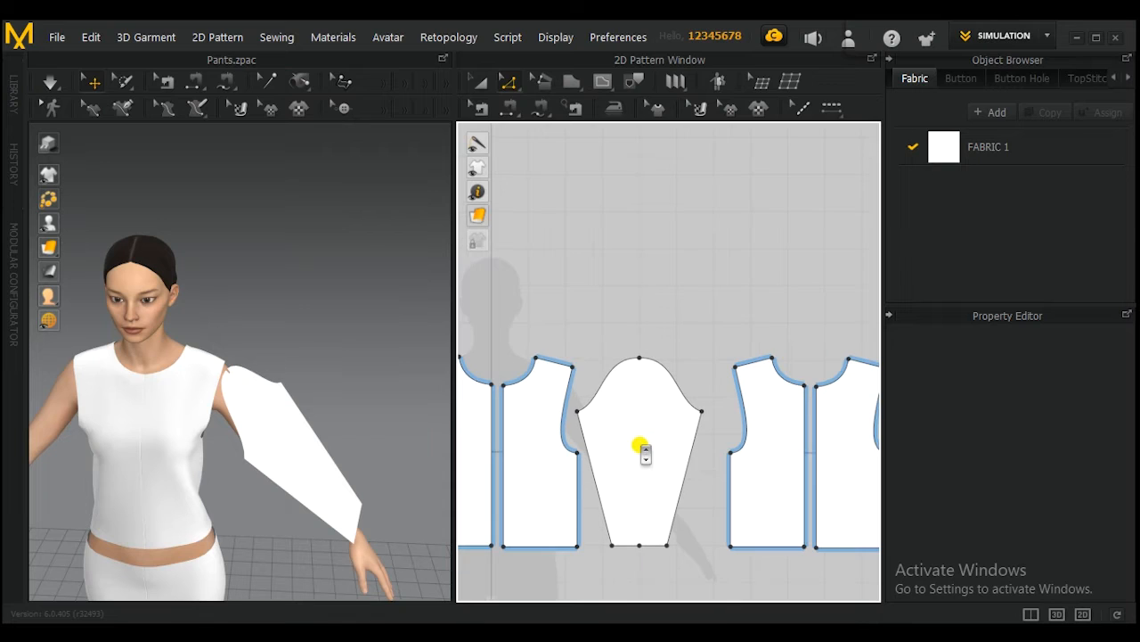
pyautogui.click(541, 109)
pyautogui.click(577, 415)
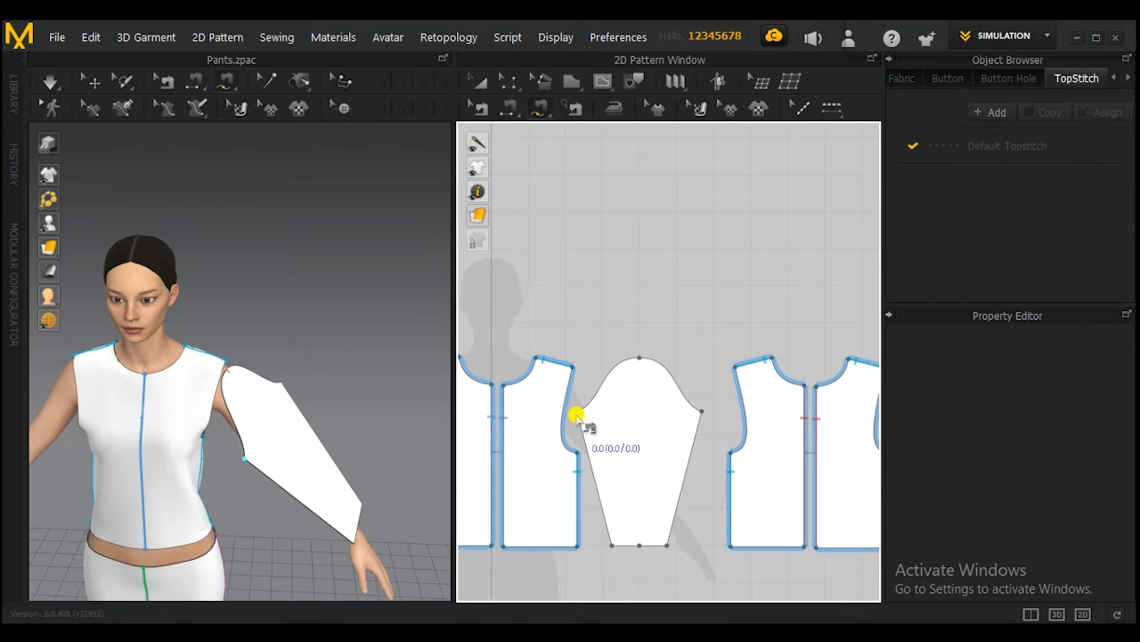
pyautogui.click(701, 412)
pyautogui.click(578, 454)
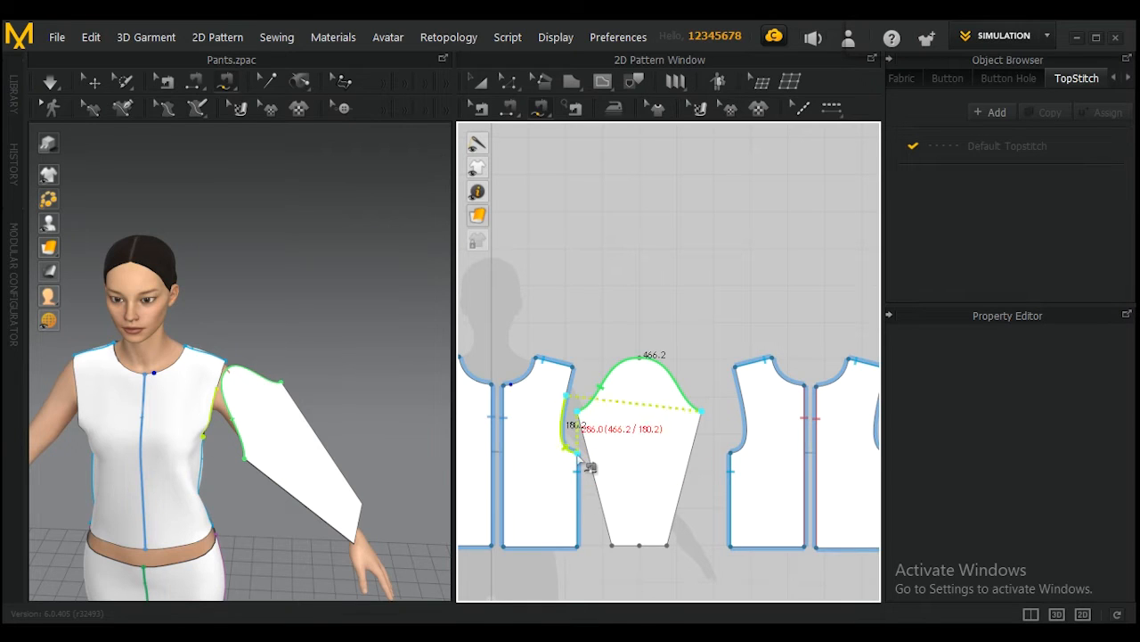
pyautogui.click(571, 366)
pyautogui.click(735, 367)
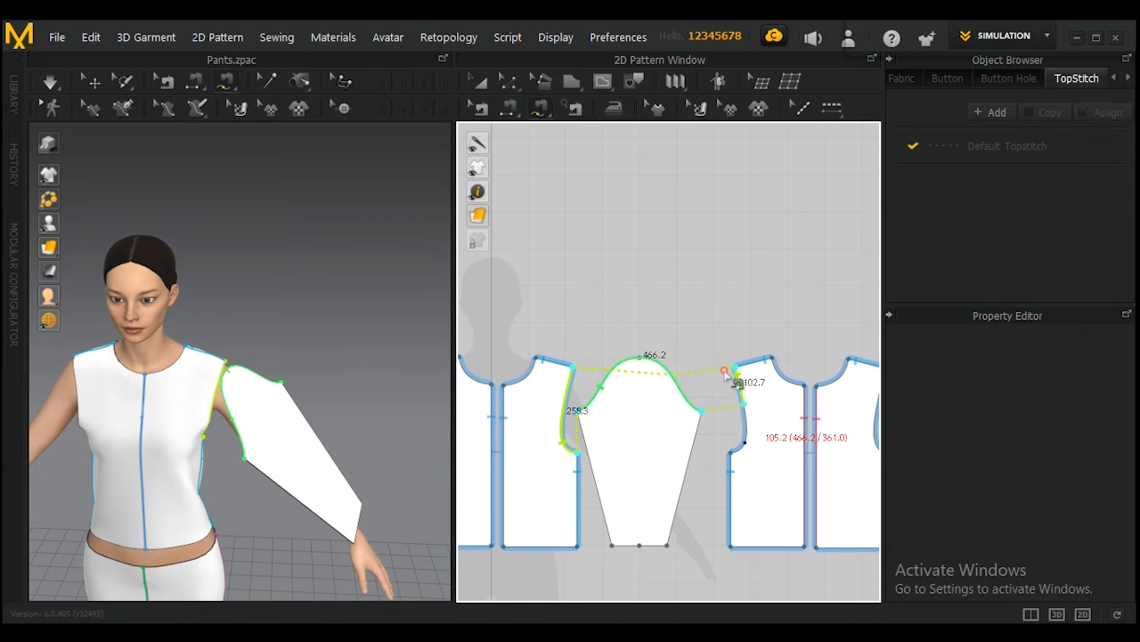
pyautogui.click(733, 457)
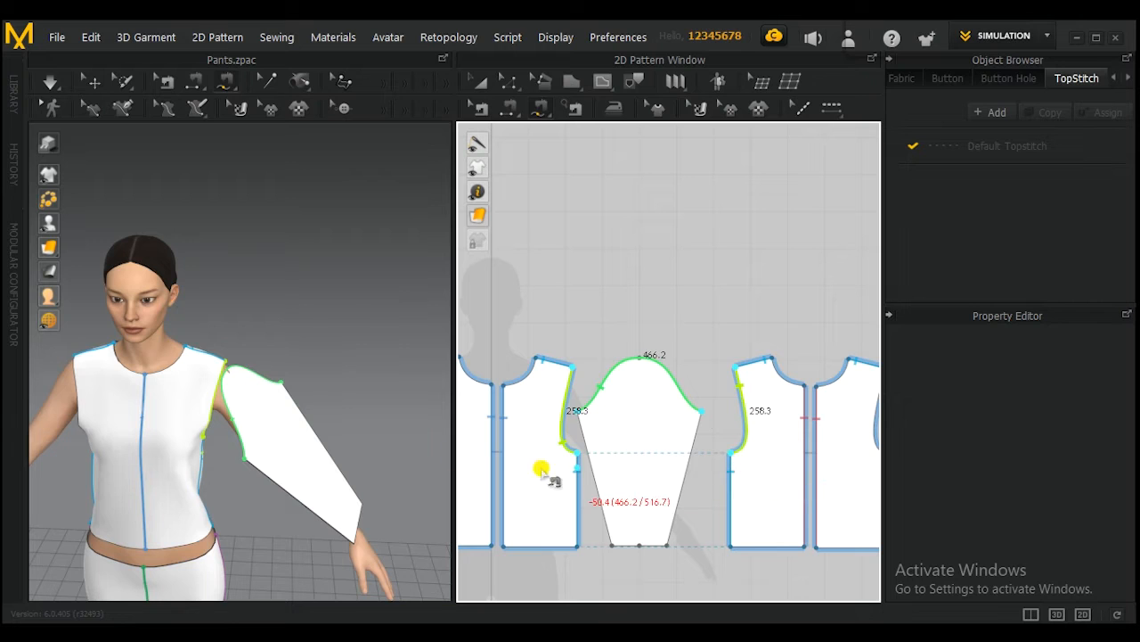
# Run the simulation to drape the attached sleeve over the avatar's arm, and check it in 3D
pyautogui.moveTo(330, 402)
pyautogui.mouseDown(button='right')
pyautogui.moveTo(318, 377)
pyautogui.moveTo(282, 395)
pyautogui.moveTo(307, 381)
pyautogui.moveTo(281, 370)
pyautogui.moveTo(405, 330)
pyautogui.moveTo(199, 326)
pyautogui.moveTo(204, 412)
pyautogui.moveTo(265, 375)
pyautogui.moveTo(257, 255)
pyautogui.moveTo(335, 306)
pyautogui.moveTo(335, 341)
pyautogui.moveTo(341, 264)
pyautogui.moveTo(428, 246)
pyautogui.moveTo(170, 464)
pyautogui.moveTo(450, 472)
pyautogui.moveTo(253, 499)
pyautogui.moveTo(315, 454)
pyautogui.mouseUp(button='right')
pyautogui.click(50, 81)
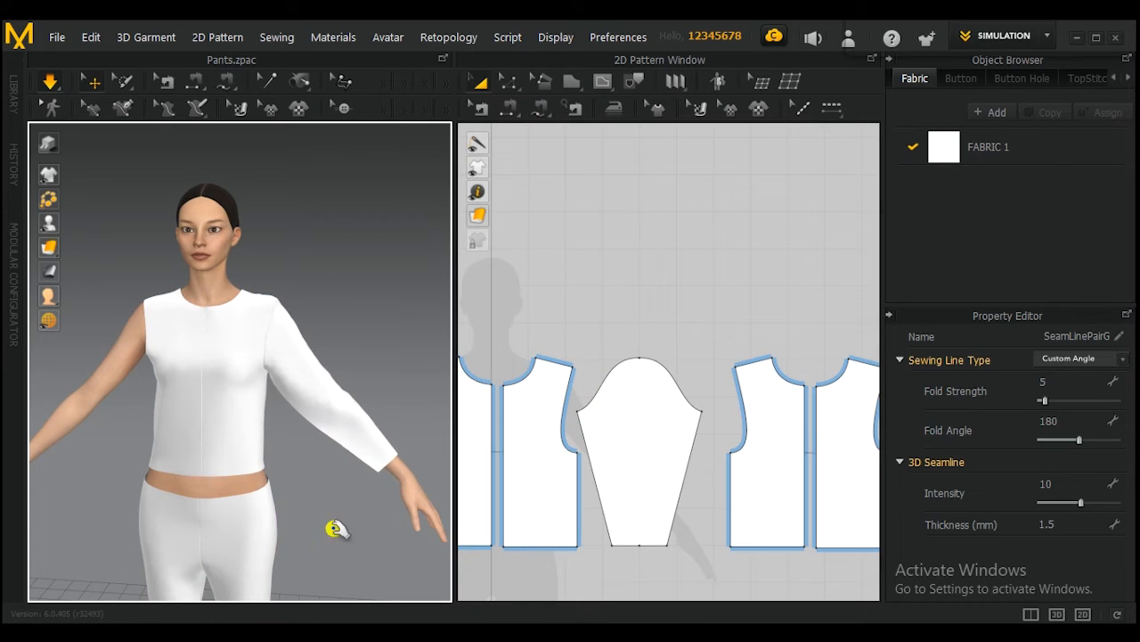
pyautogui.click(357, 455)
pyautogui.moveTo(352, 458); pyautogui.dragTo(364, 492, button='right')
pyautogui.click(305, 408)
pyautogui.moveTo(357, 497); pyautogui.dragTo(339, 484, button='middle')
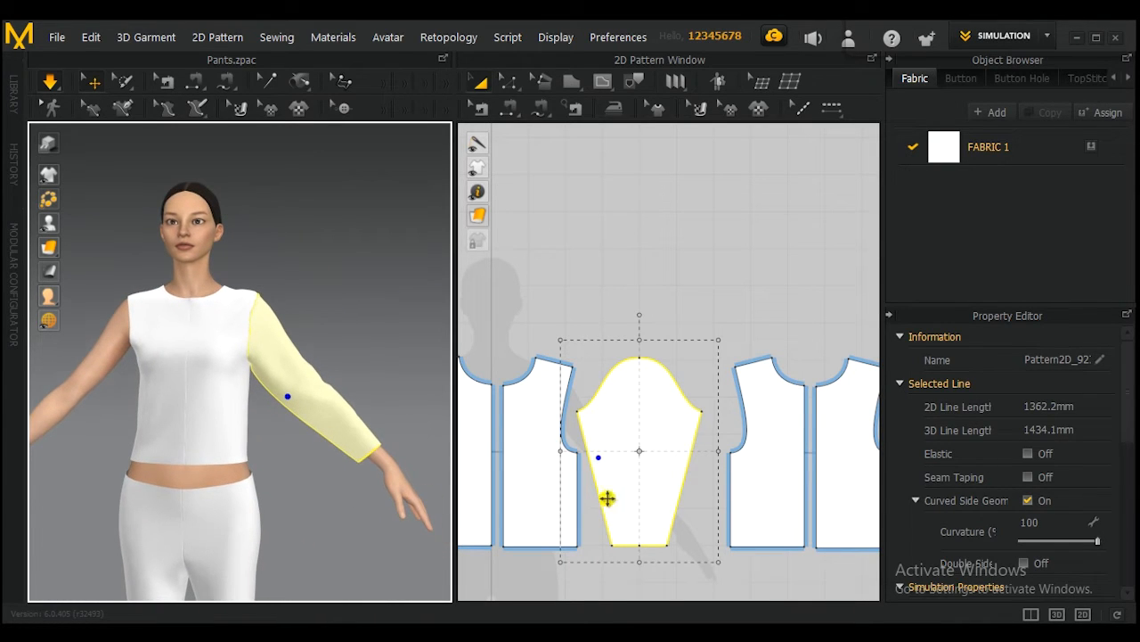
# Sew the sleeve's two side edges together with Segment Sewing and simulate the closed sleeve
pyautogui.click(688, 296)
pyautogui.moveTo(610, 448); pyautogui.dragTo(612, 419, button='middle')
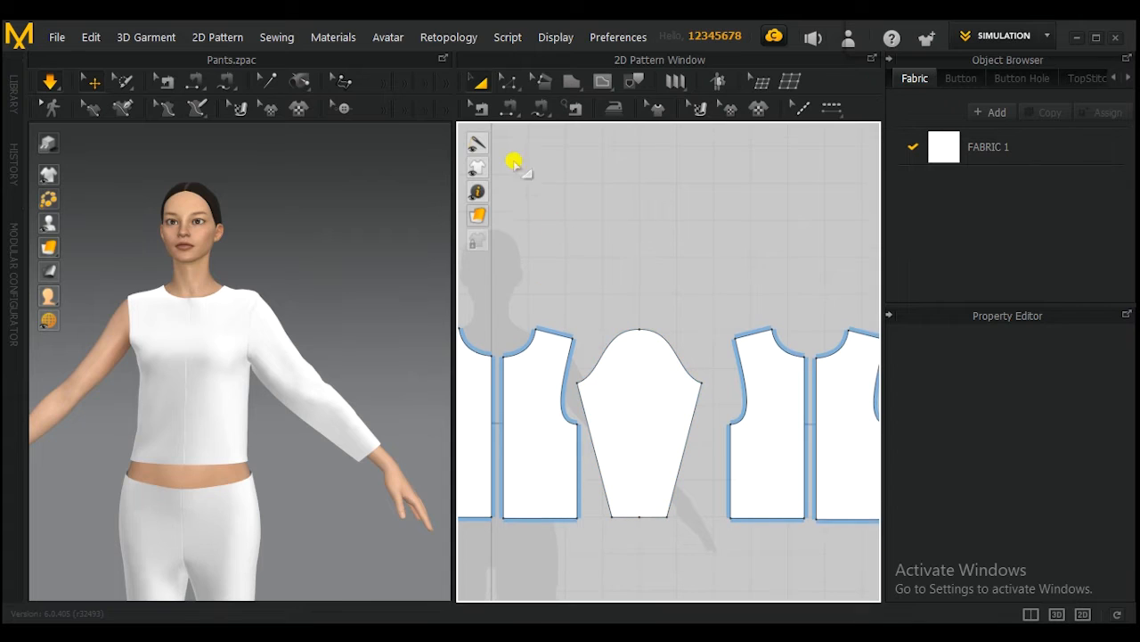
pyautogui.click(506, 109)
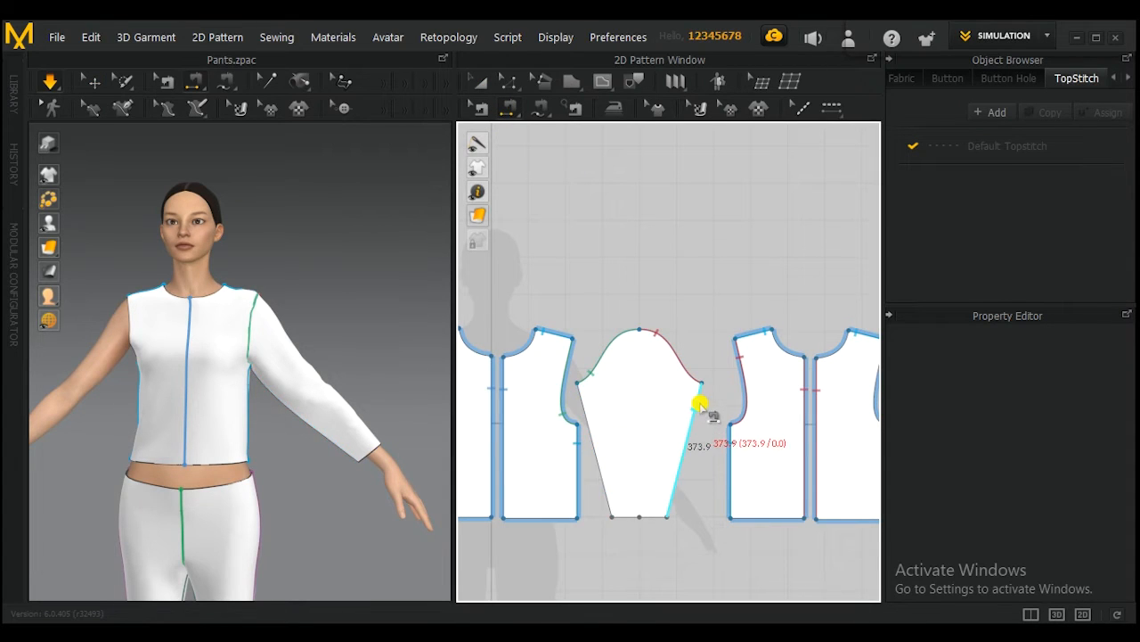
pyautogui.click(588, 413)
pyautogui.click(693, 407)
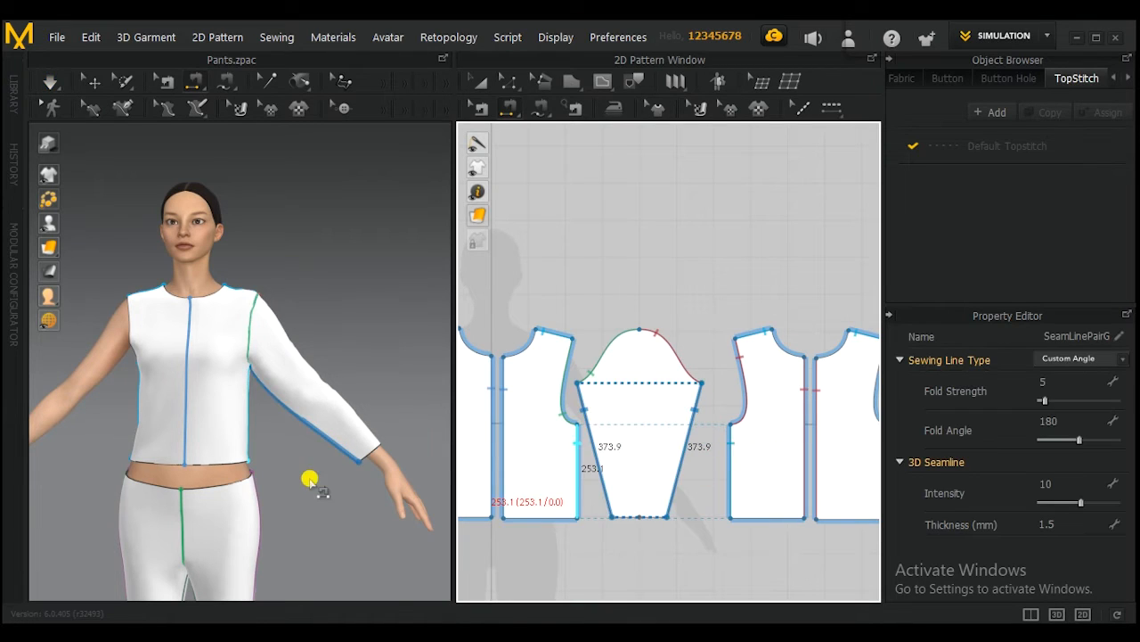
pyautogui.click(55, 84)
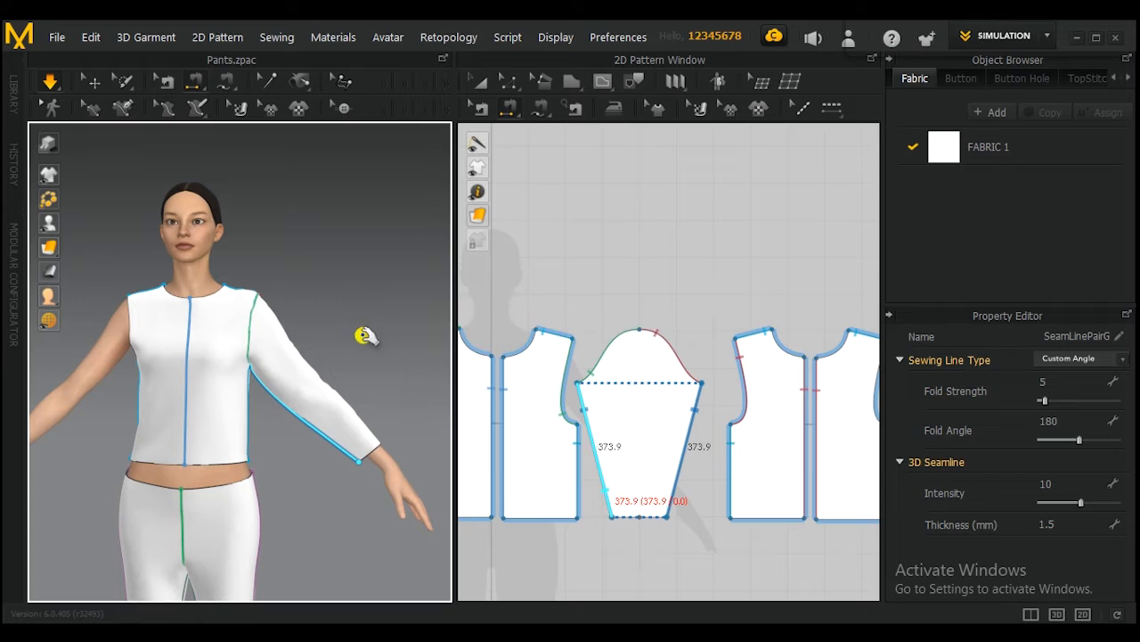
pyautogui.moveTo(380, 377); pyautogui.dragTo(438, 250, button='right')
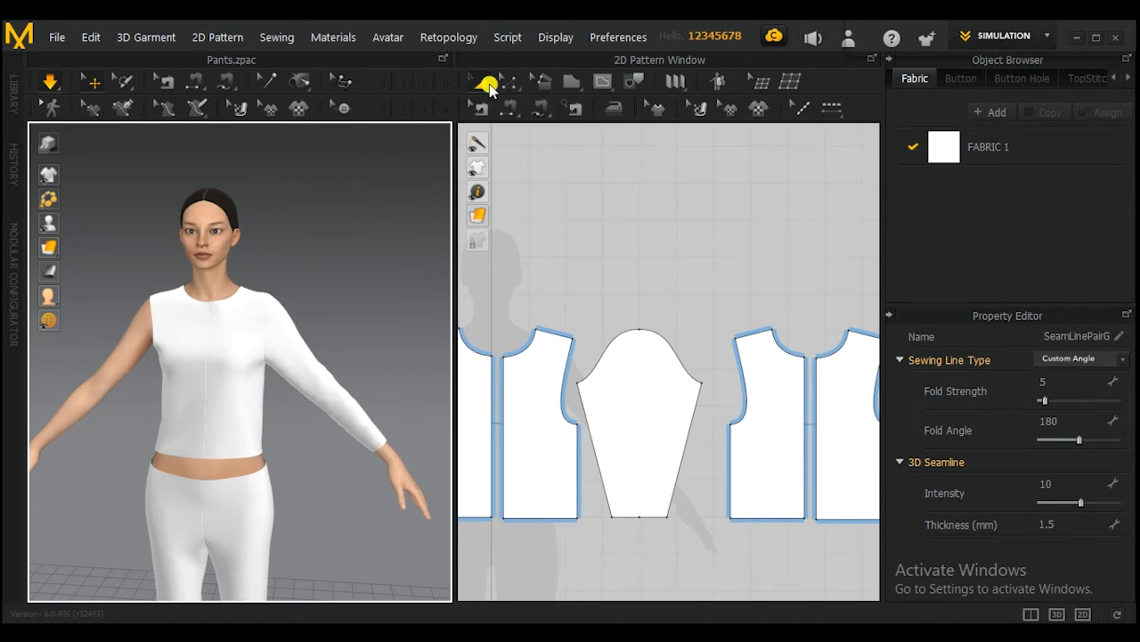
# Scale the sleeve pattern slightly longer and wider in 2D, and simulate the resized sleeve
pyautogui.click(642, 414)
pyautogui.scroll(-2, 645, 417)
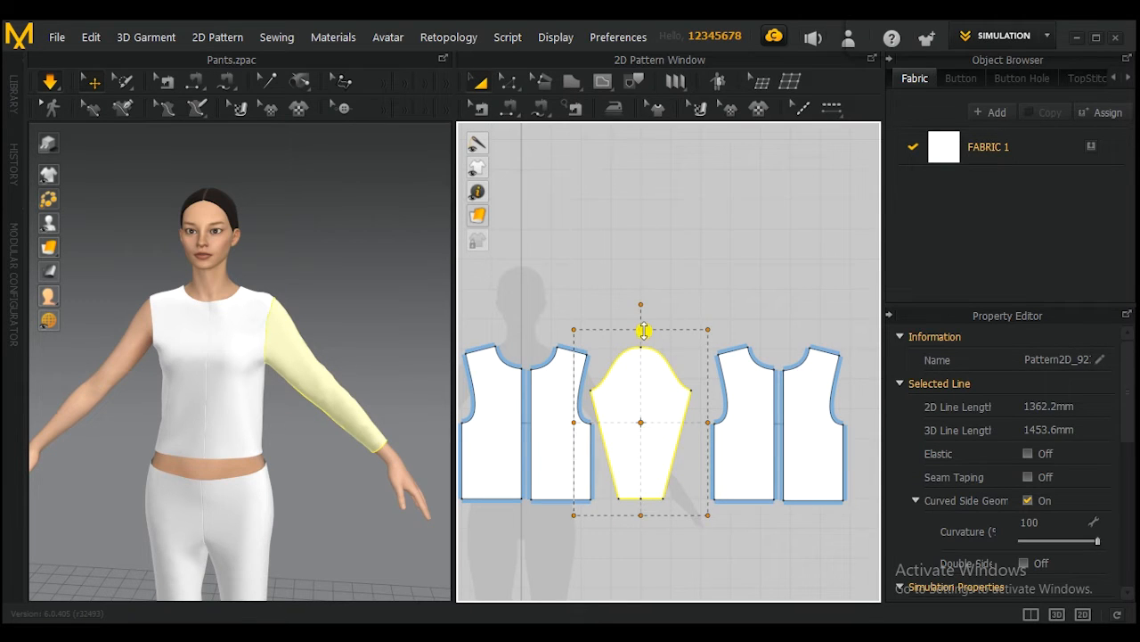
pyautogui.moveTo(642, 320); pyautogui.dragTo(641, 321)
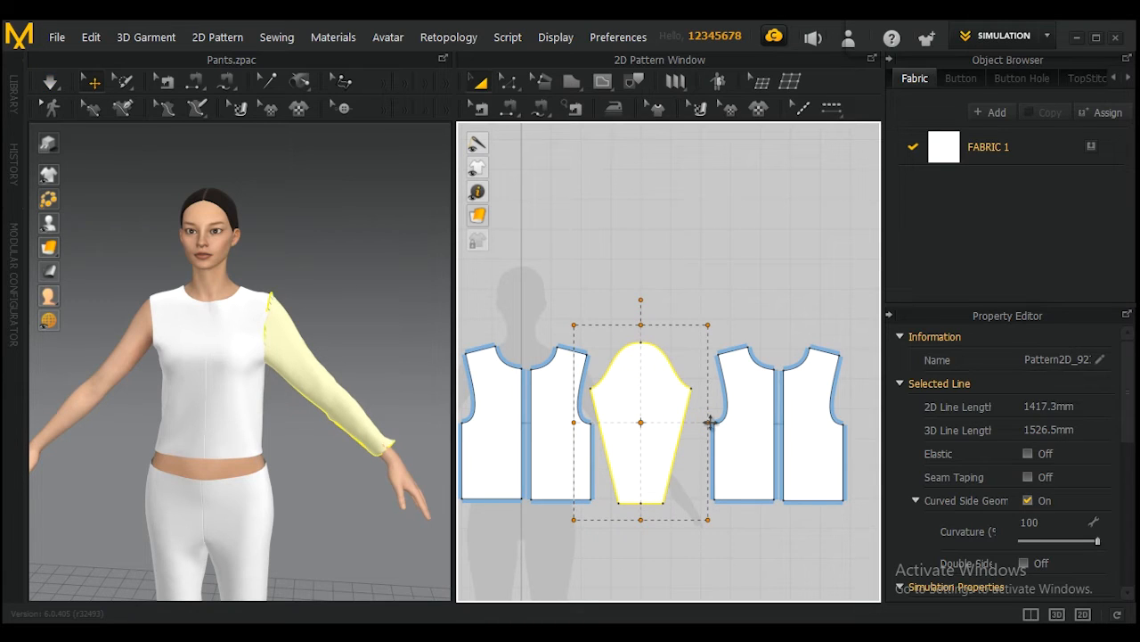
pyautogui.moveTo(714, 422); pyautogui.dragTo(683, 407)
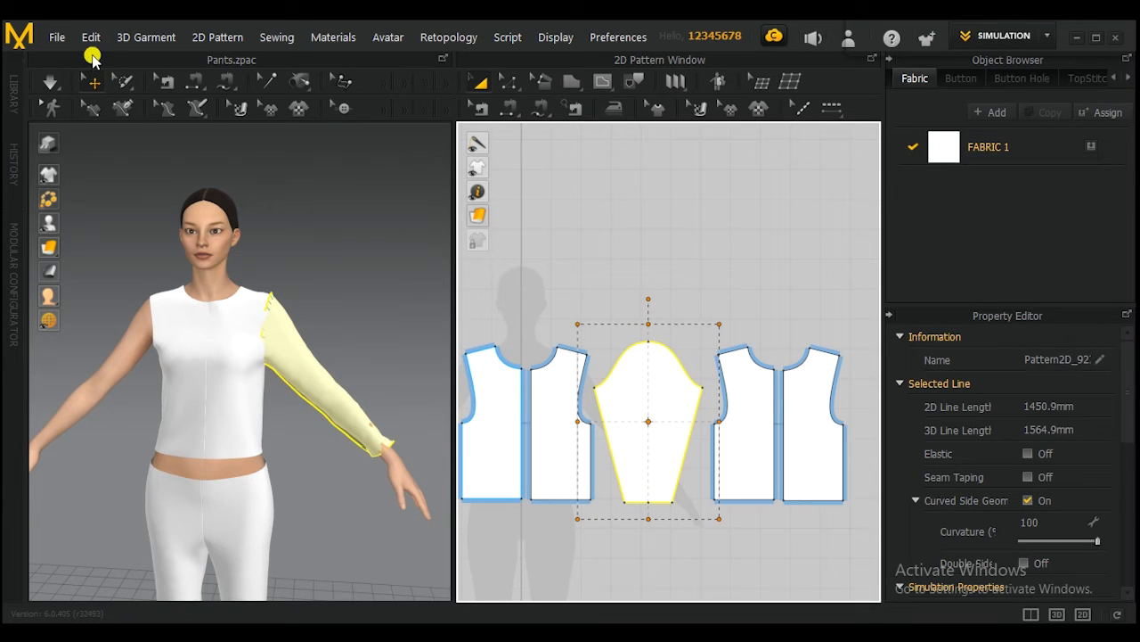
pyautogui.click(50, 81)
pyautogui.moveTo(378, 294); pyautogui.dragTo(386, 375, button='right')
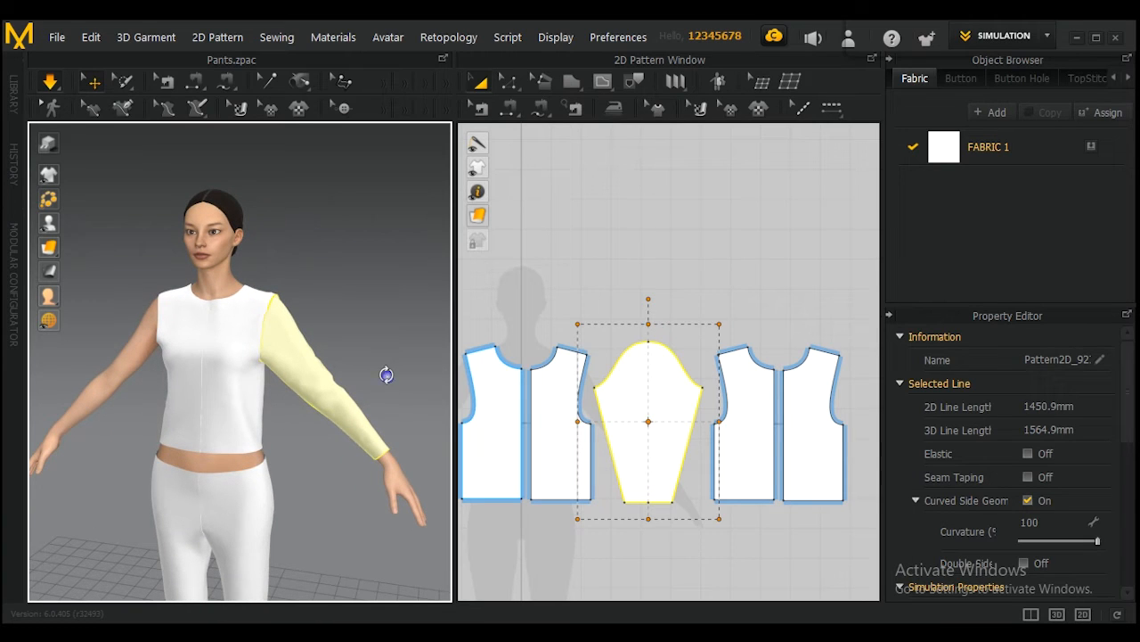
# Widen the sleeve pattern a little more, run the simulation, and deselect the pattern
pyautogui.moveTo(717, 422); pyautogui.dragTo(727, 420)
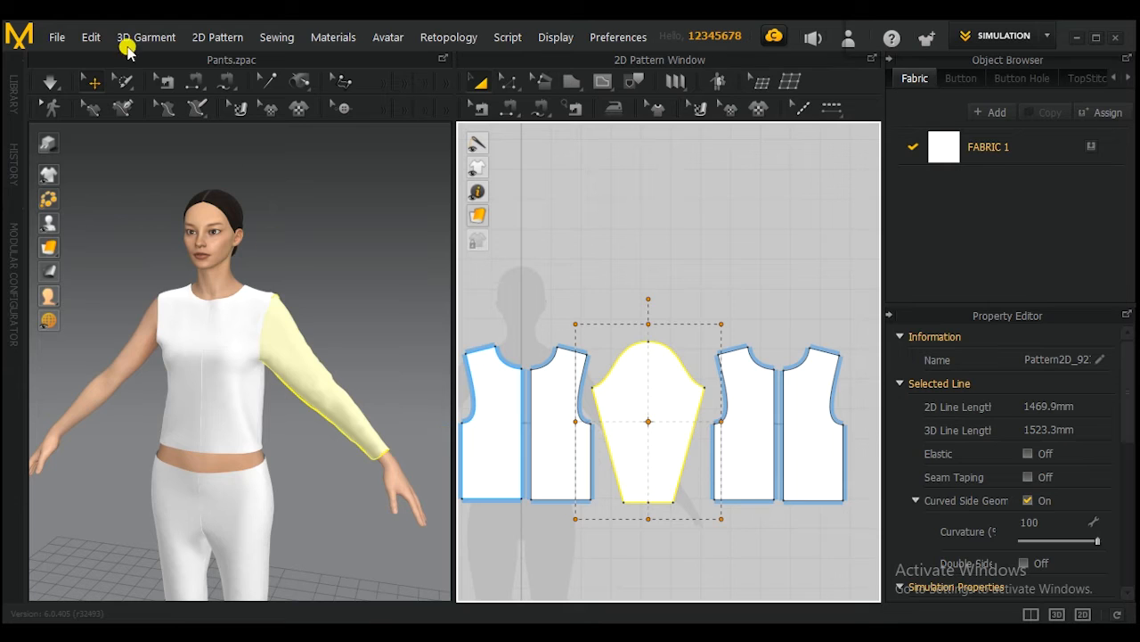
pyautogui.click(55, 81)
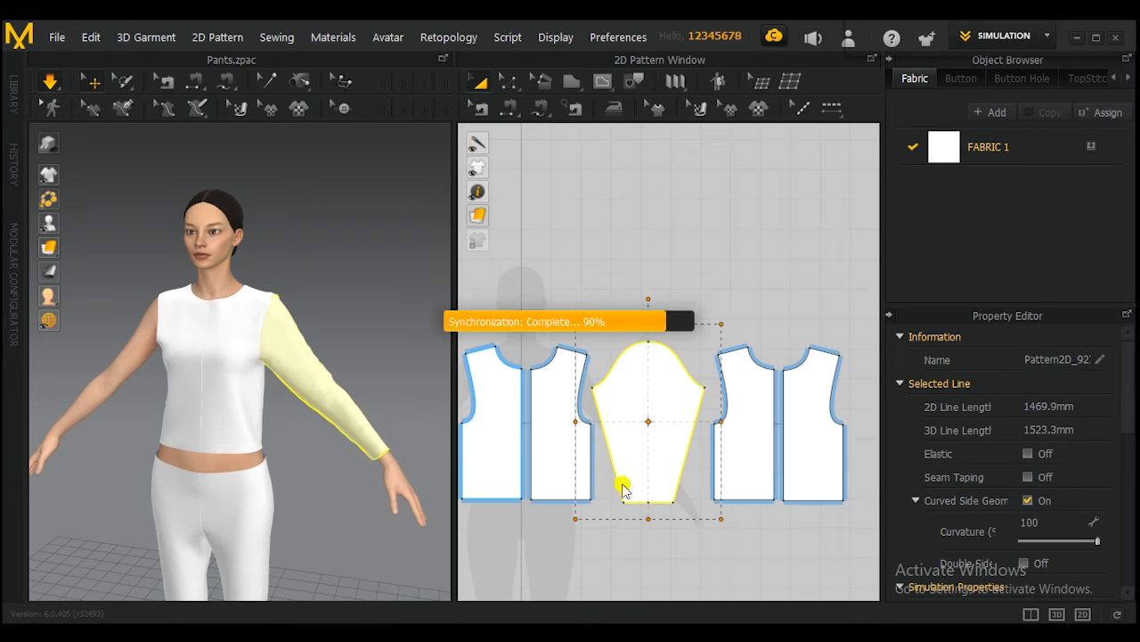
pyautogui.click(648, 532)
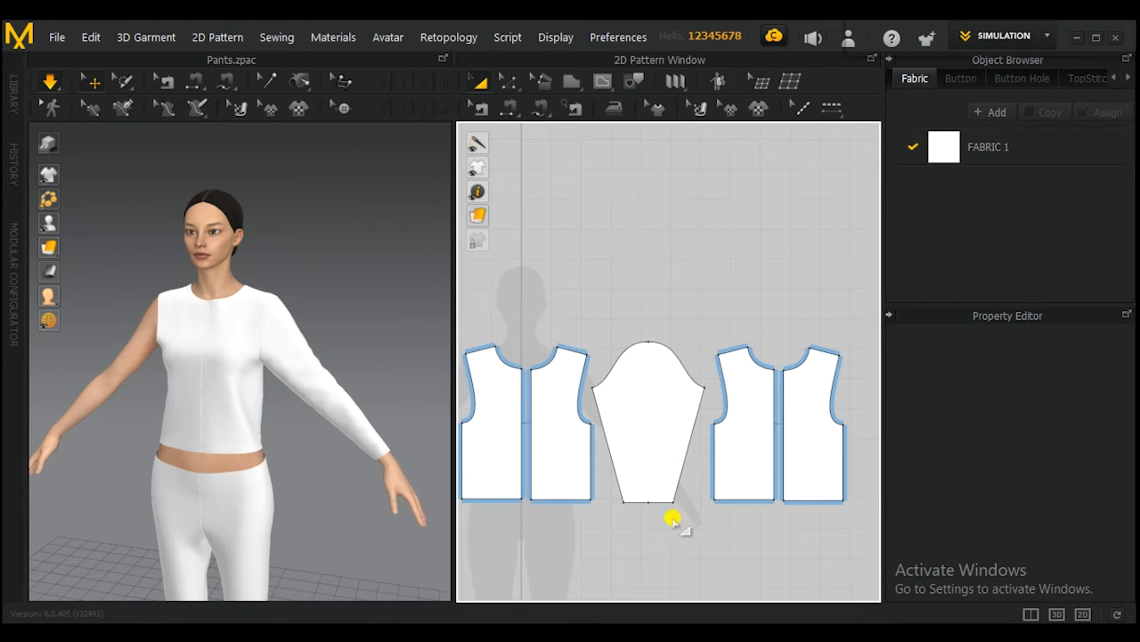
# Try to move the sleeve's left hem corner outward along the hem, undo it, and resume the simulation
pyautogui.scroll(5, 673, 519)
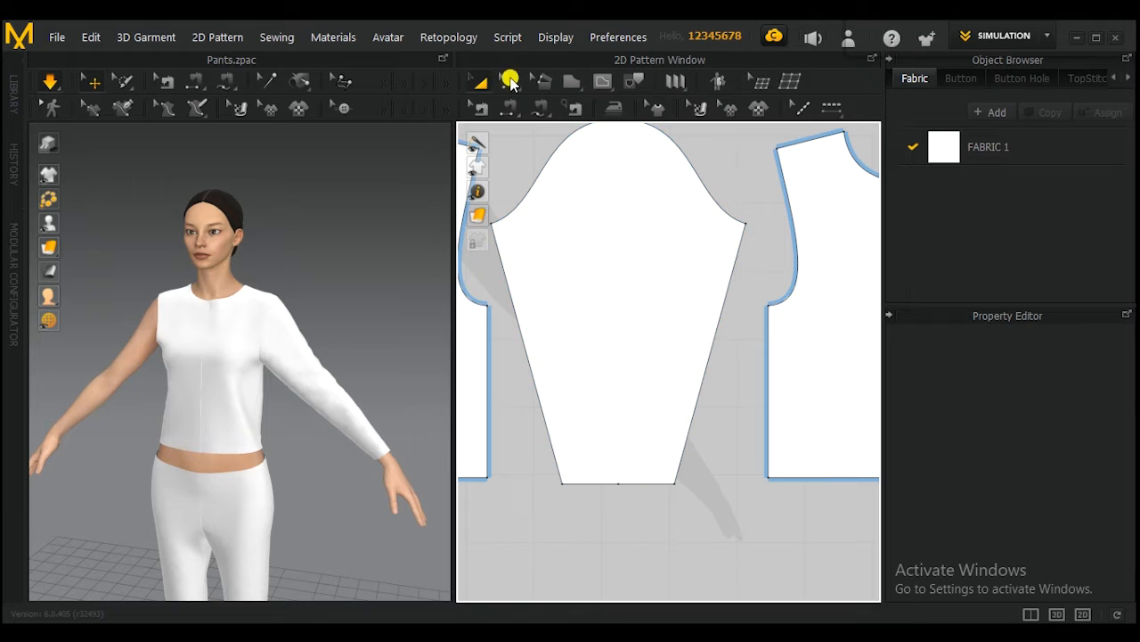
pyautogui.click(510, 81)
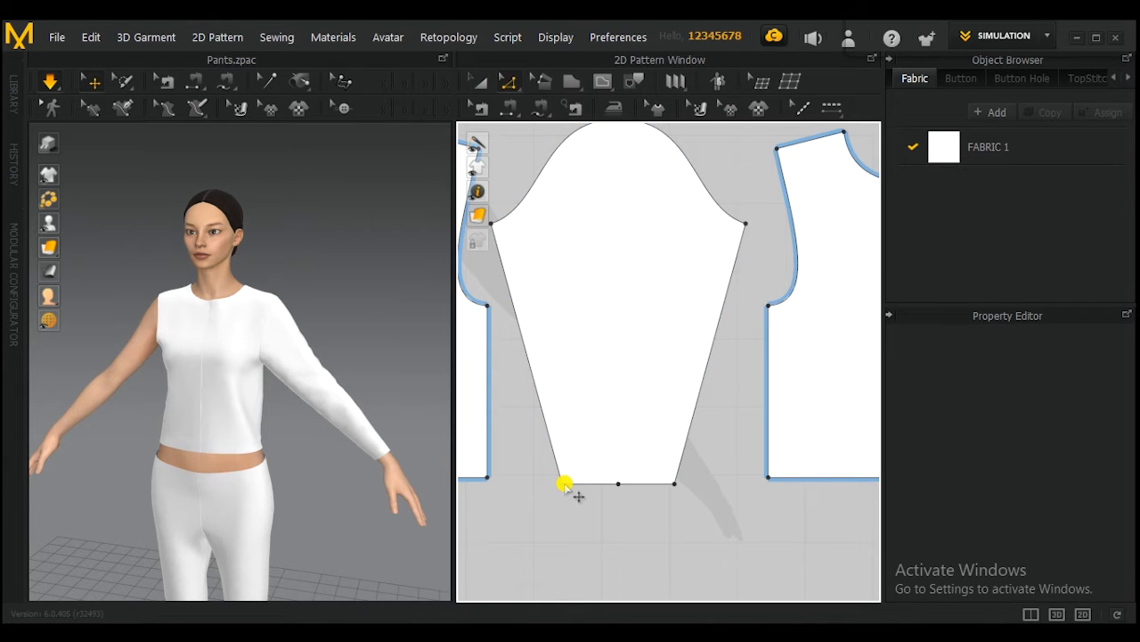
pyautogui.moveTo(561, 486)
pyautogui.mouseDown()
pyautogui.moveTo(506, 478)
pyautogui.moveTo(540, 486)
pyautogui.mouseUp()
pyautogui.hotkey('ctrl', 'z')
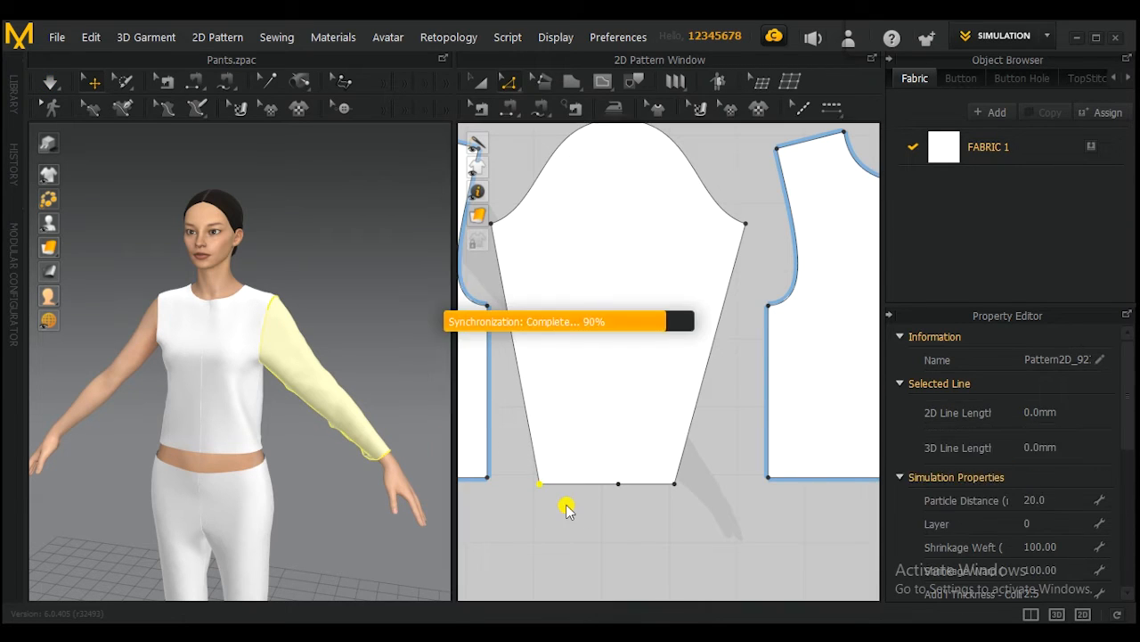
pyautogui.press('space')
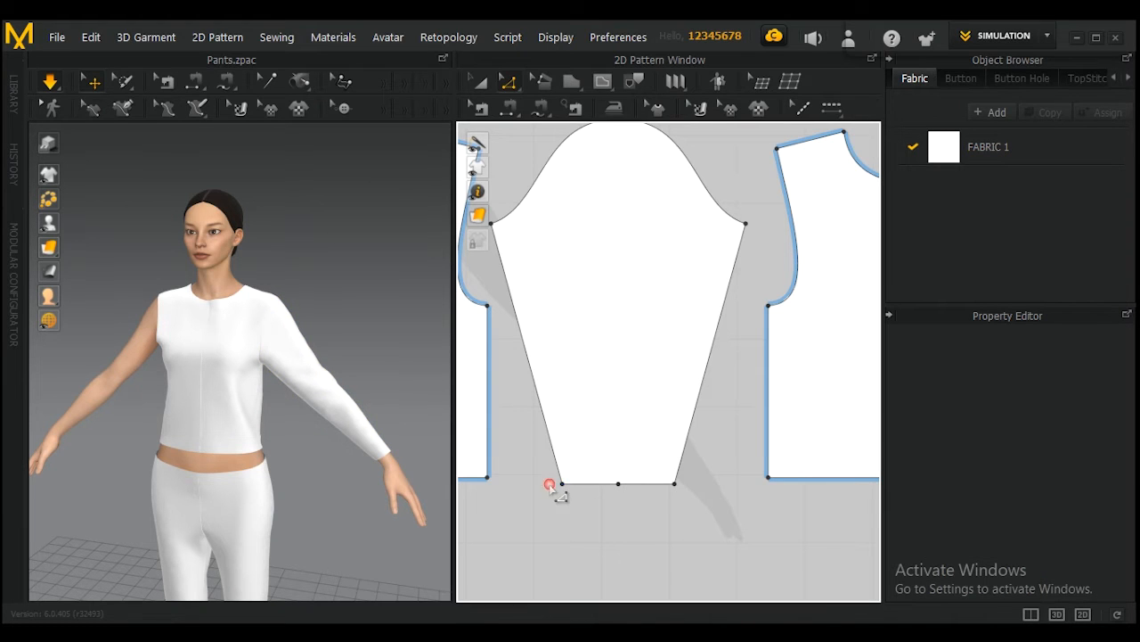
# Try to move the sleeve's left hem corner outward along the hem by exactly 350 mm, and undo it
pyautogui.moveTo(562, 485); pyautogui.dragTo(542, 484)
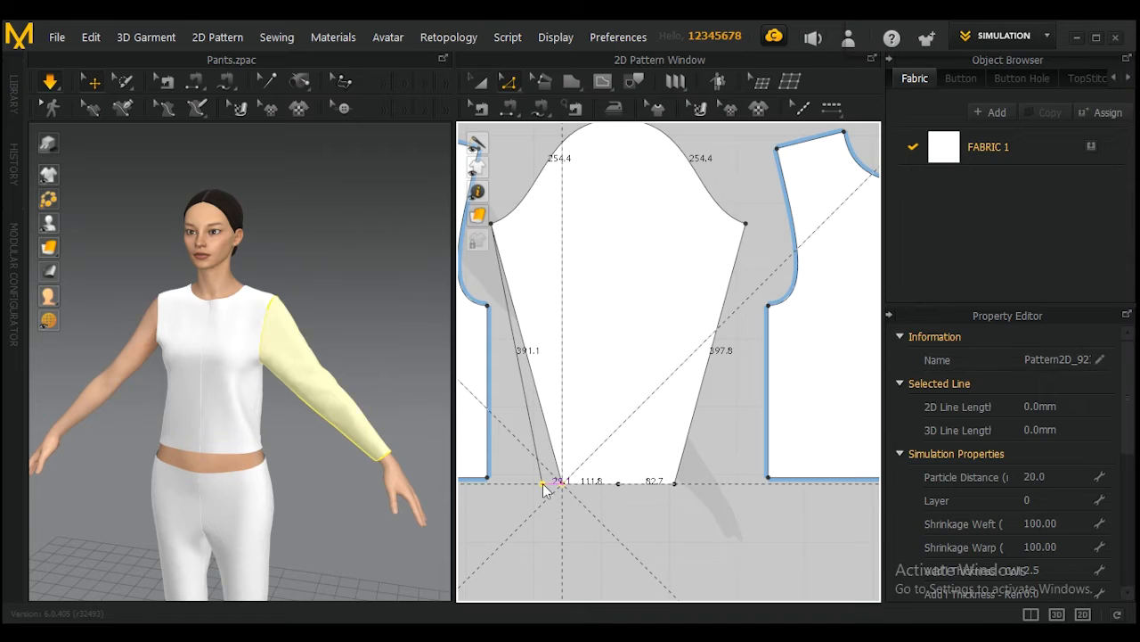
pyautogui.rightClick(543, 484)
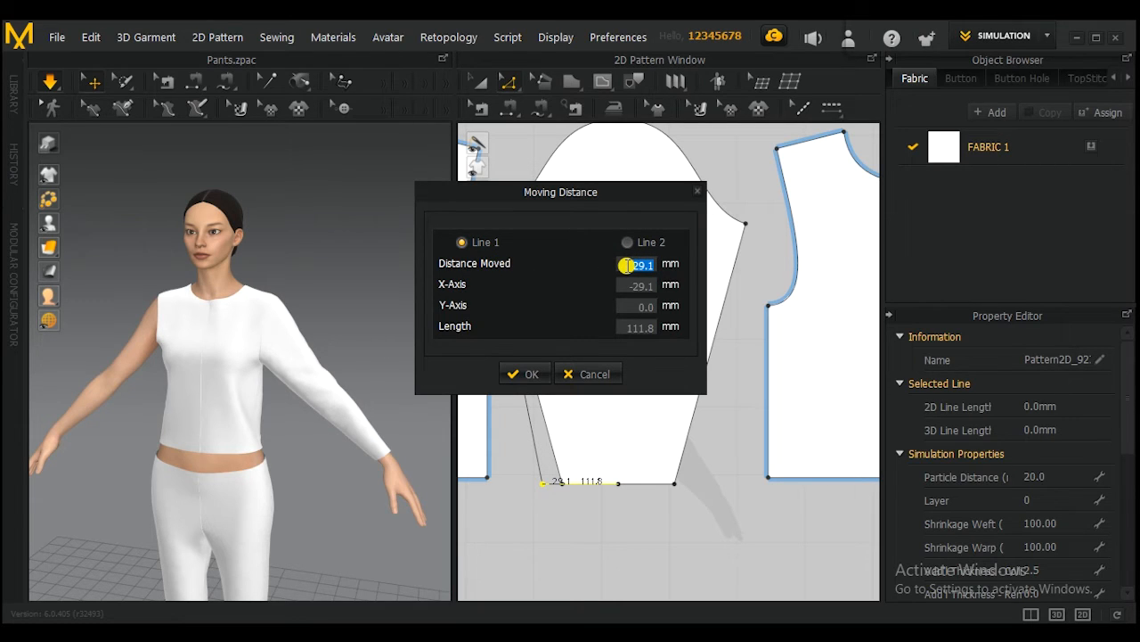
pyautogui.write('35')
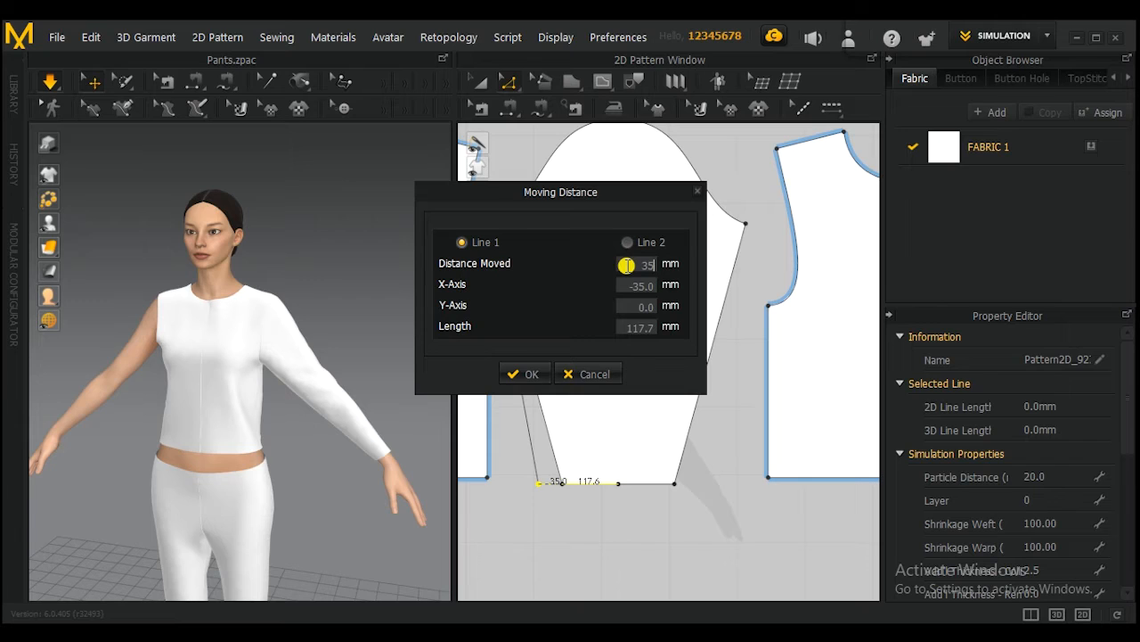
pyautogui.write('0')
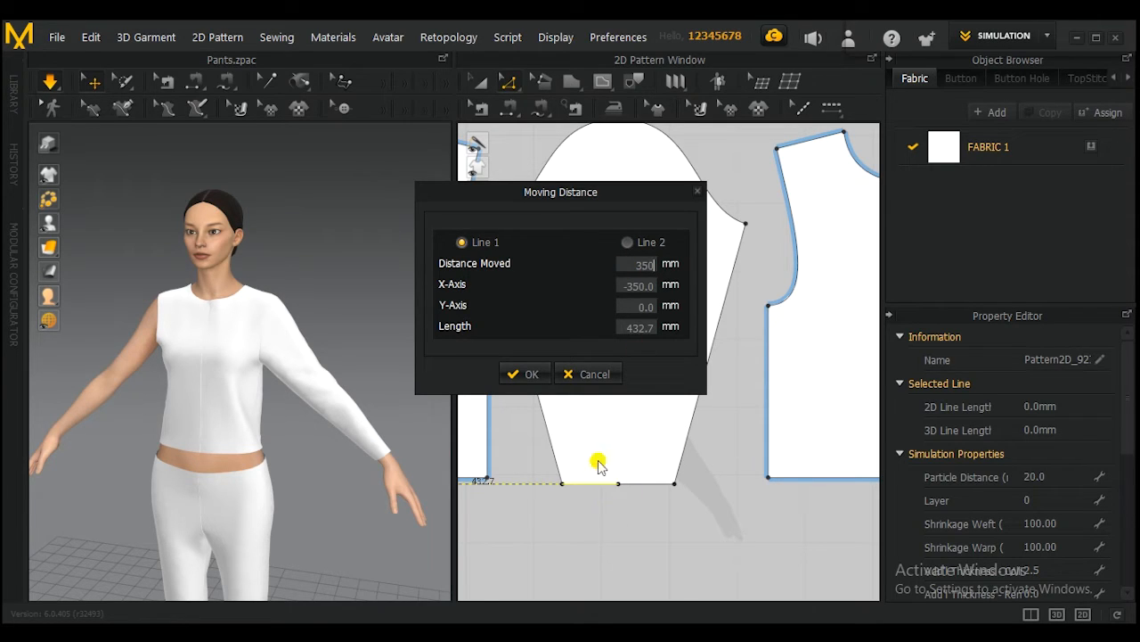
pyautogui.click(521, 373)
pyautogui.scroll(-2, 592, 492)
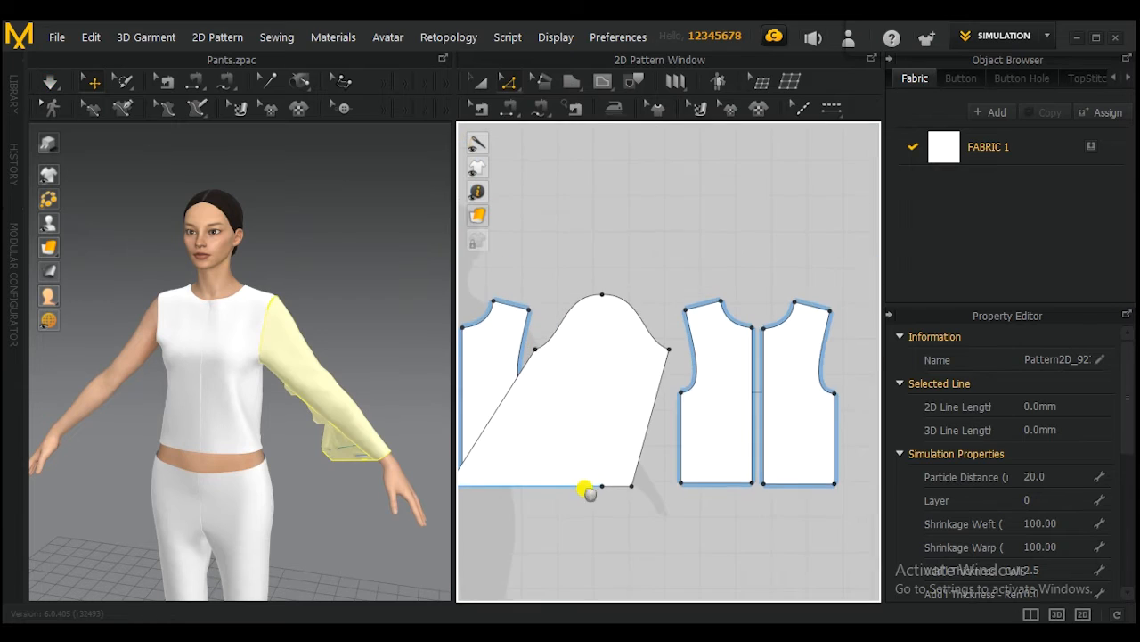
pyautogui.moveTo(590, 493); pyautogui.dragTo(661, 481, button='right')
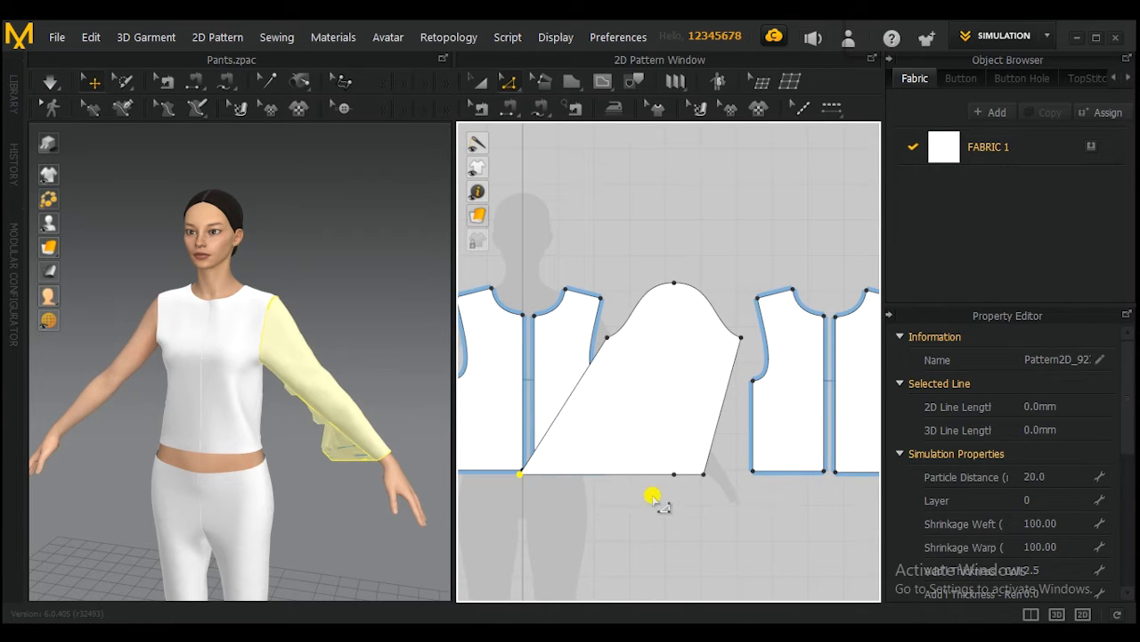
pyautogui.hotkey('ctrl', 'z')
pyautogui.scroll(4, 660, 488)
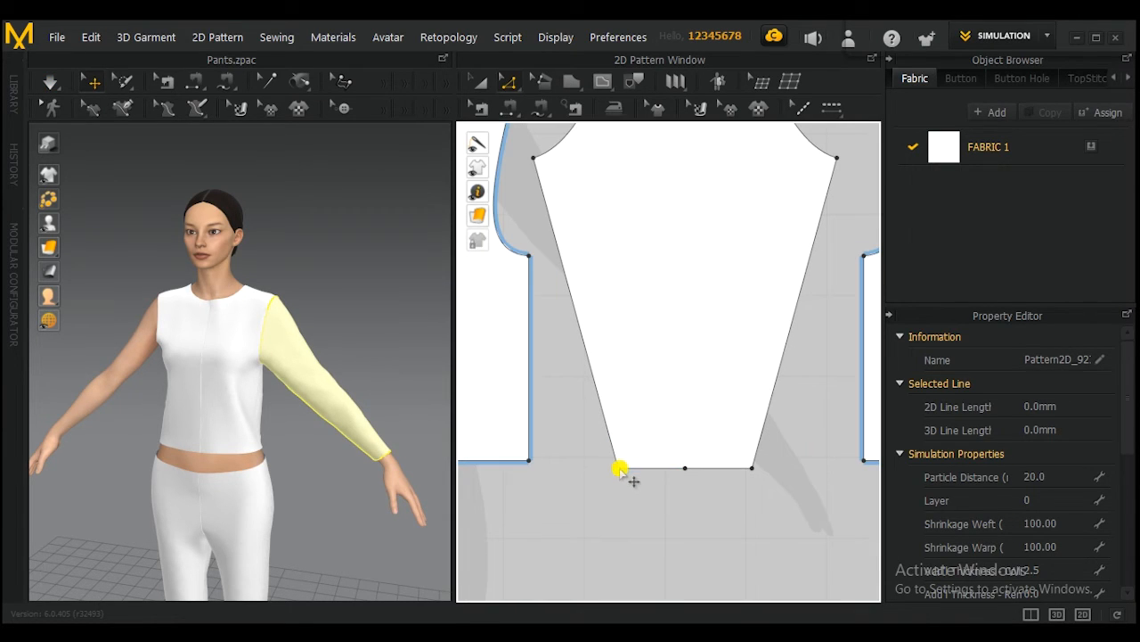
# Move the sleeve's left hem corner outward along the hem by exactly 35 mm
pyautogui.press('space')
pyautogui.click(618, 468)
pyautogui.press('Escape')
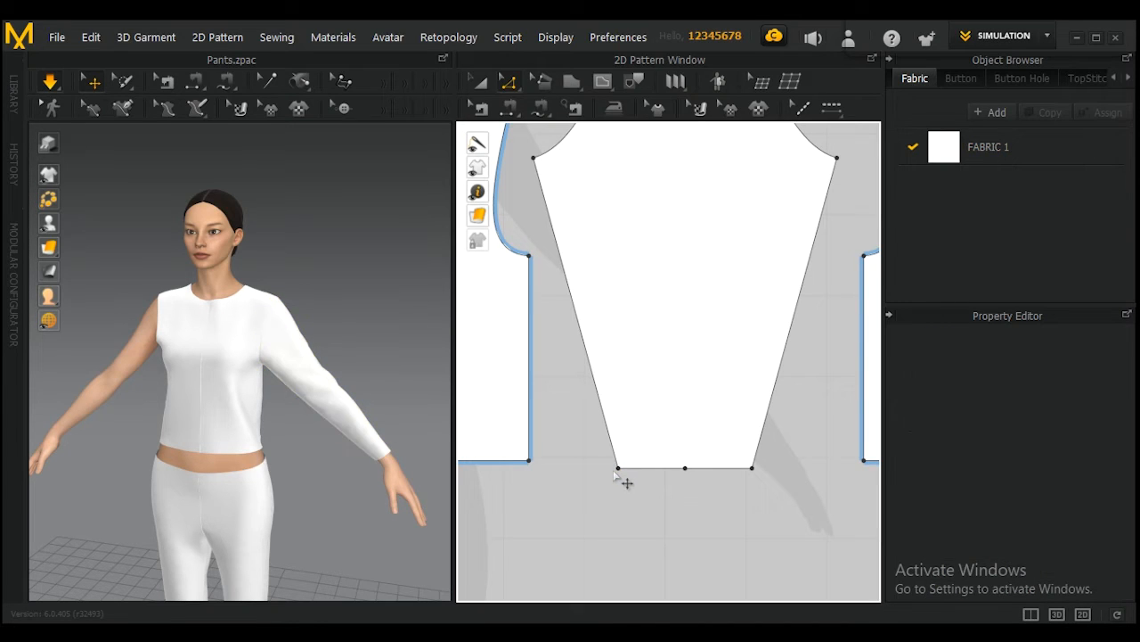
pyautogui.moveTo(621, 470); pyautogui.dragTo(604, 470)
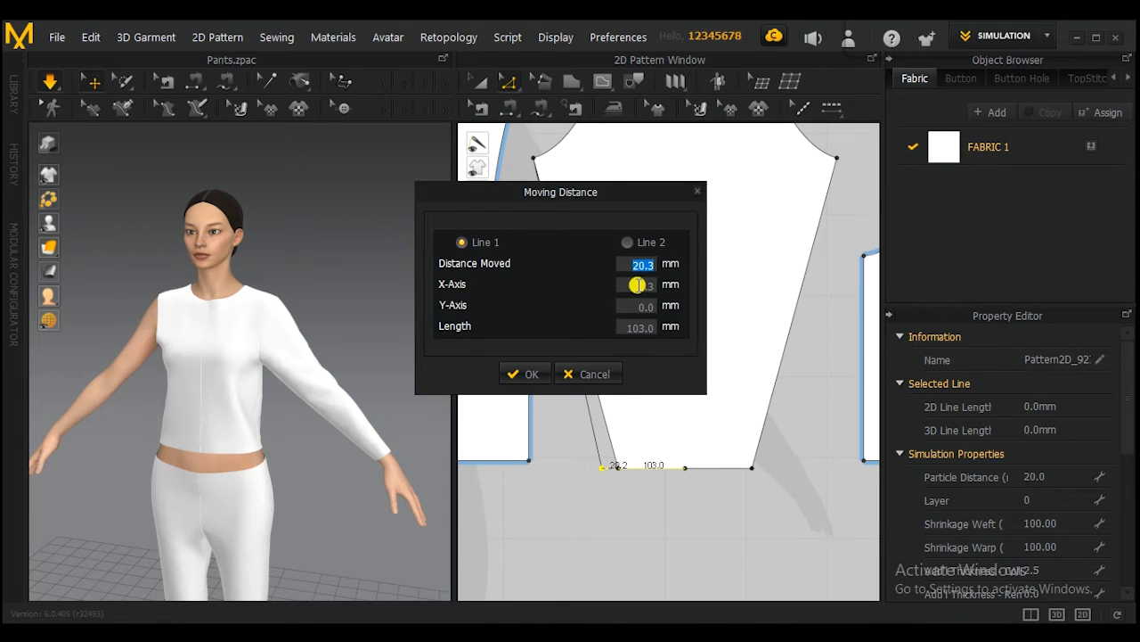
pyautogui.write('35')
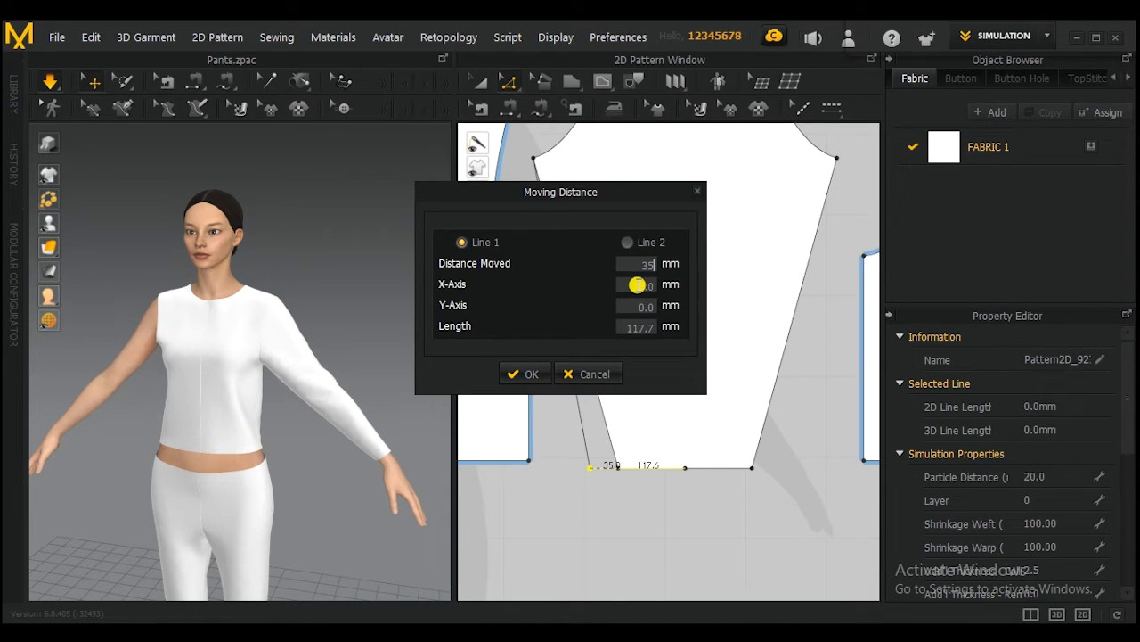
pyautogui.press('Return')
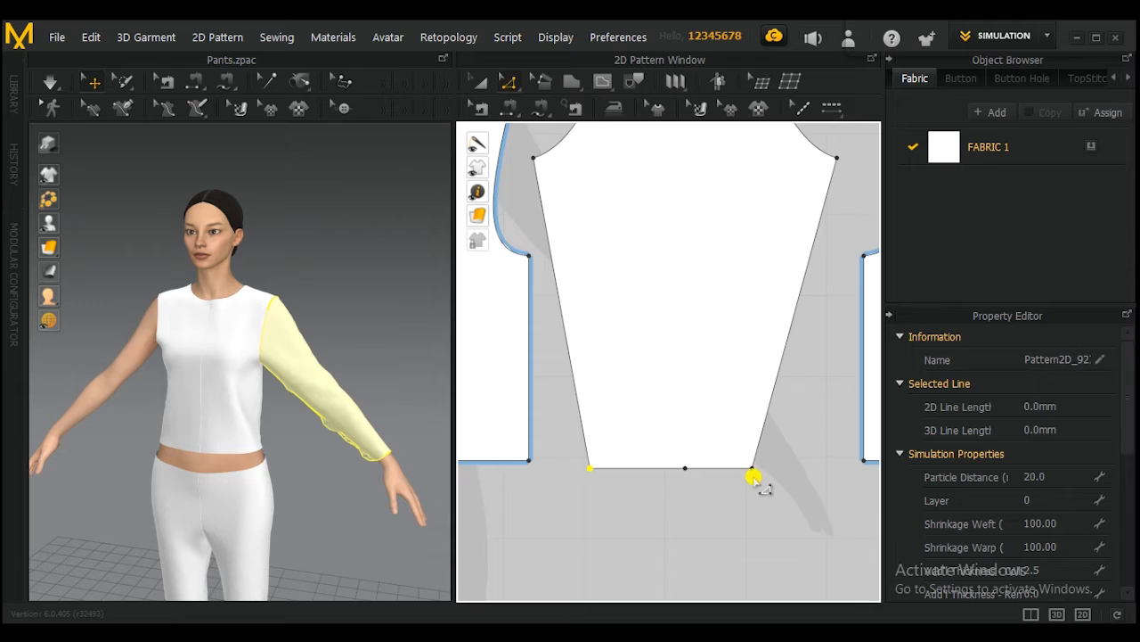
# Move the sleeve's right hem corner outward by exactly 35 mm and resume the simulation
pyautogui.moveTo(753, 470); pyautogui.dragTo(764, 475)
pyautogui.rightClick(764, 474)
pyautogui.write('35')
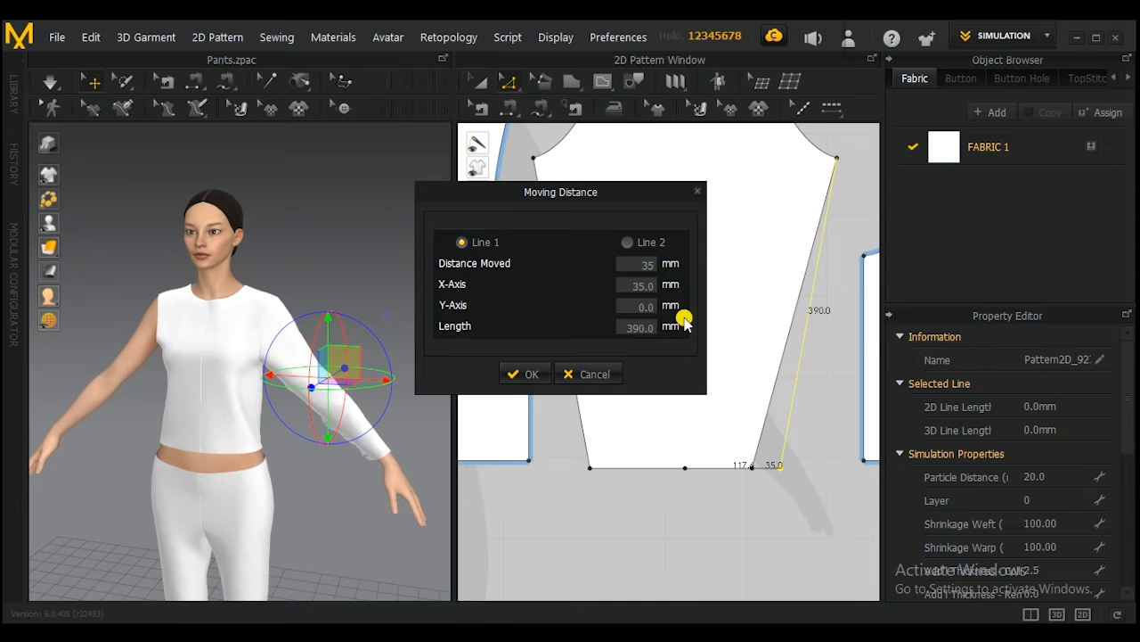
pyautogui.press('Return')
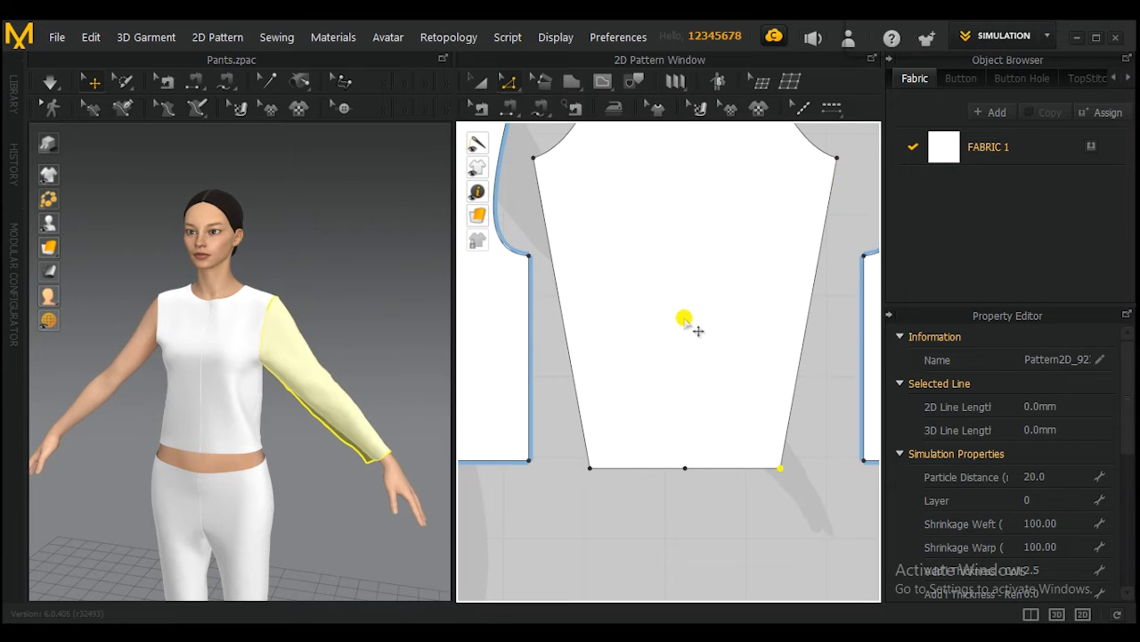
pyautogui.press('space')
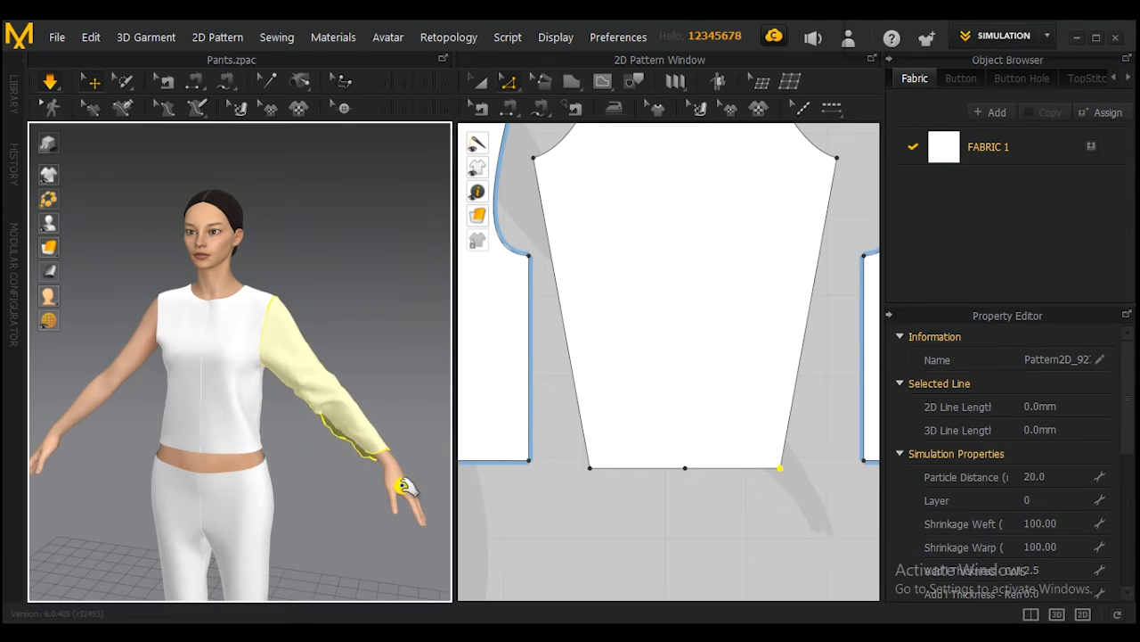
# Tug the widened sleeve near the wrist during simulation to settle its fabric, and check its fit on the arm
pyautogui.click(370, 445)
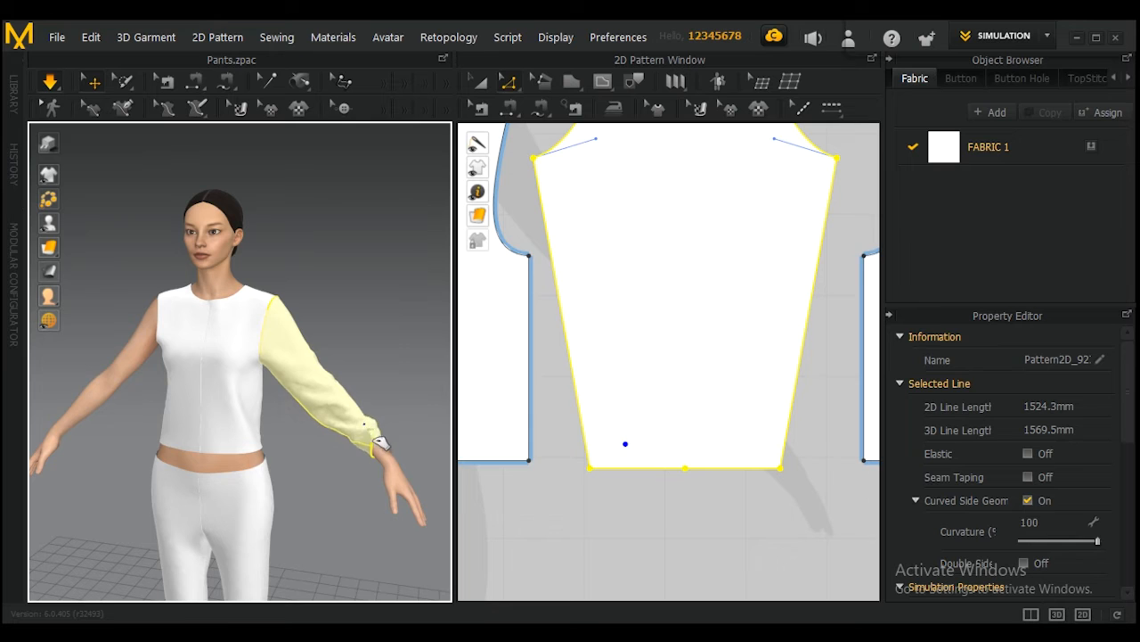
pyautogui.moveTo(354, 433); pyautogui.dragTo(359, 446)
pyautogui.scroll(3, 359, 445)
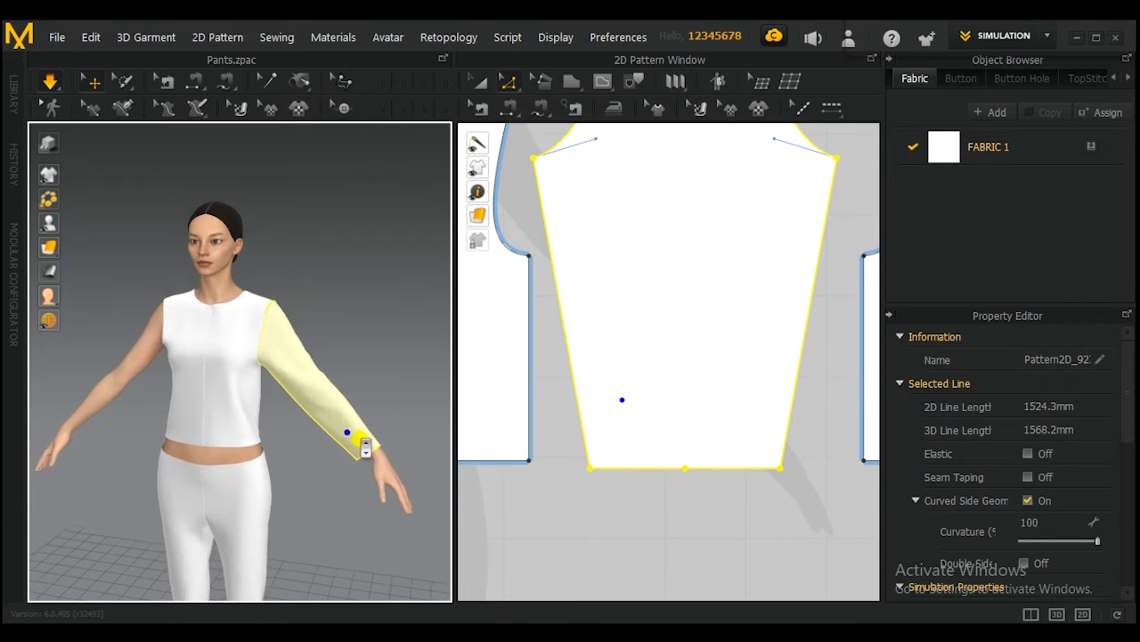
pyautogui.moveTo(419, 457); pyautogui.dragTo(406, 429, button='right')
pyautogui.rightClick(397, 430)
pyautogui.click(333, 484)
pyautogui.moveTo(333, 484); pyautogui.dragTo(276, 484, button='right')
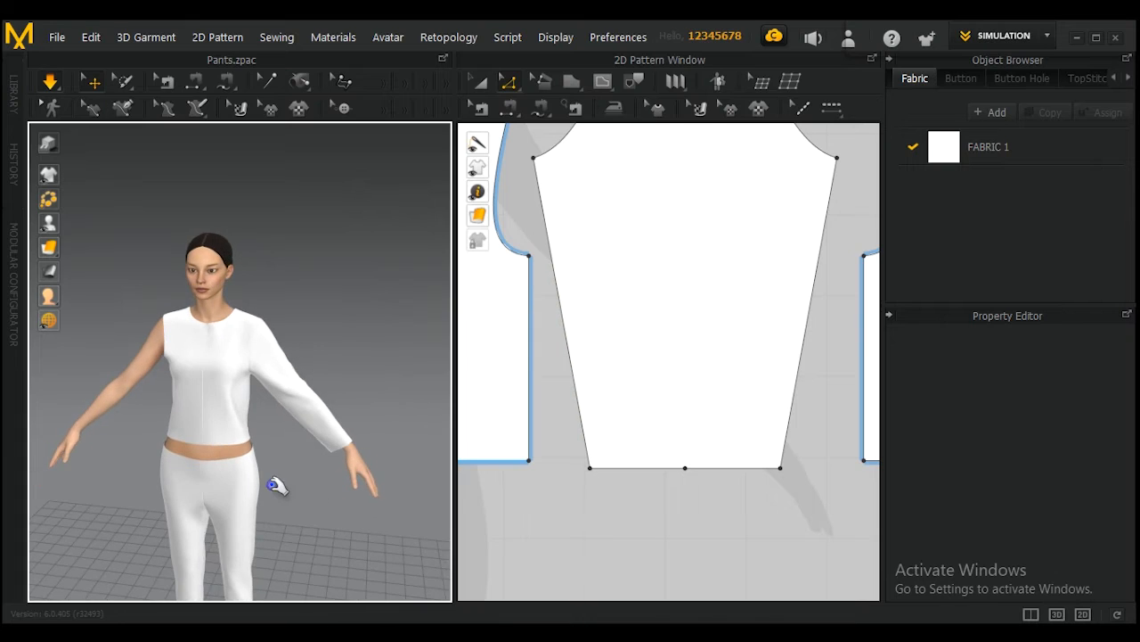
pyautogui.scroll(-2, 322, 437)
pyautogui.click(365, 450)
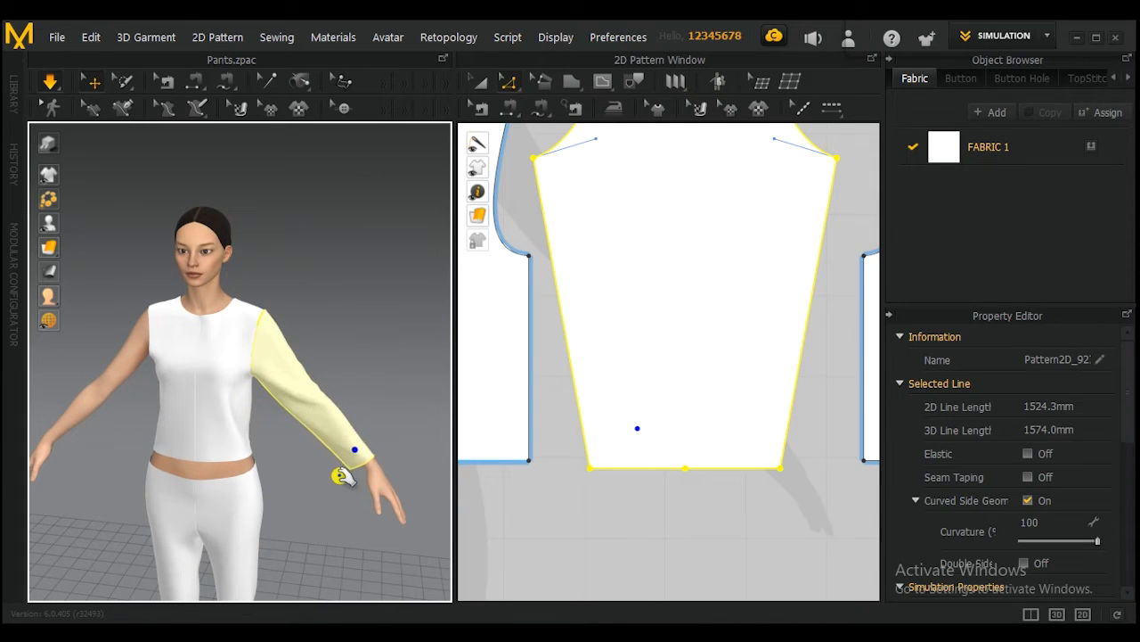
pyautogui.scroll(3, 336, 468)
pyautogui.scroll(1, 354, 448)
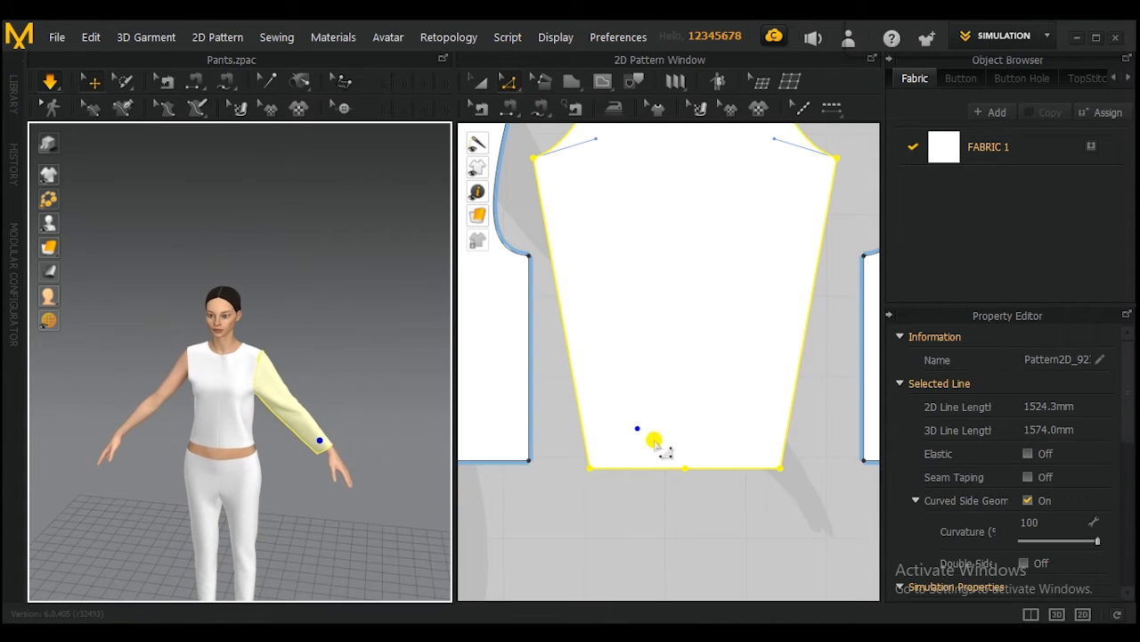
pyautogui.scroll(5, 656, 446)
pyautogui.scroll(-1, 674, 474)
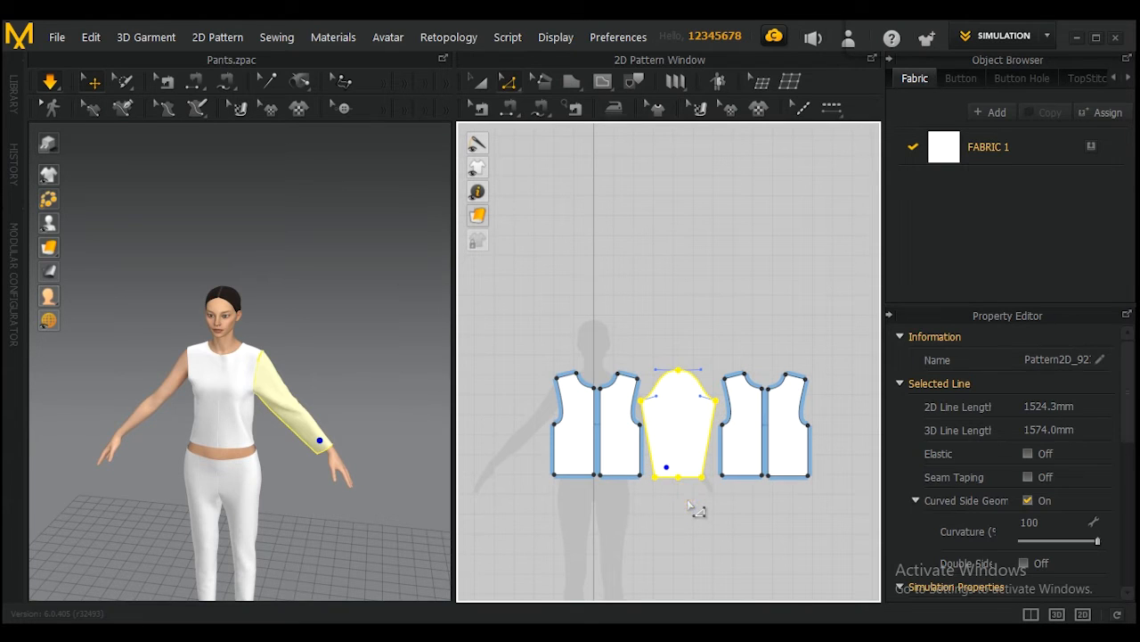
# Clone the sleeve as a symmetric pattern with sewing and place the copy on the opposite side of the front bodice
pyautogui.click(695, 508)
pyautogui.click(480, 84)
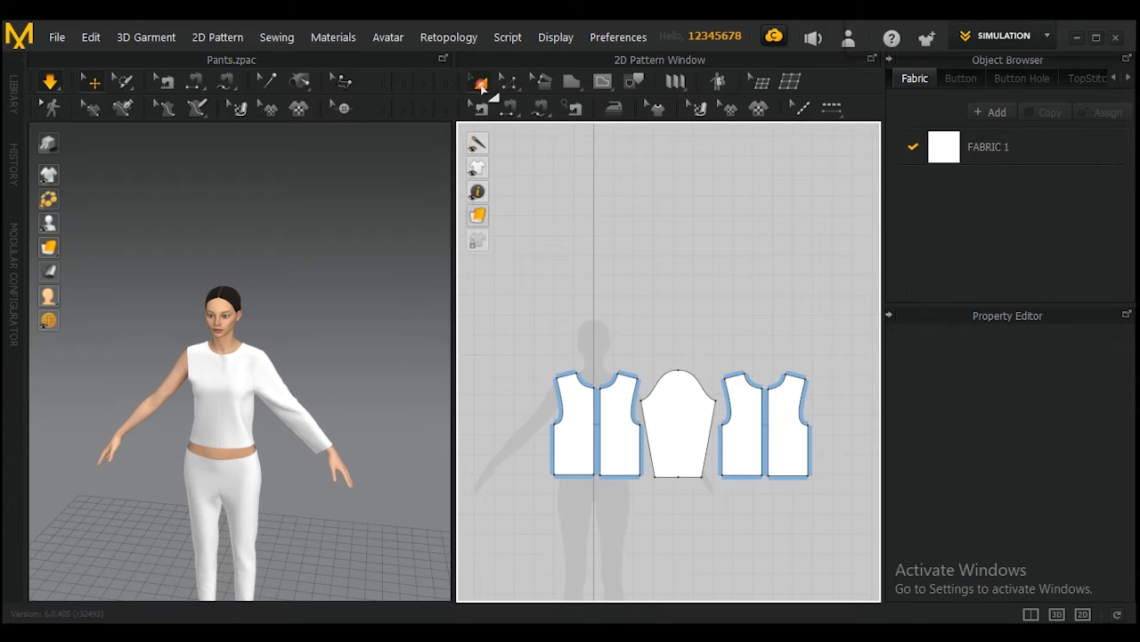
pyautogui.click(679, 428)
pyautogui.rightClick(678, 428)
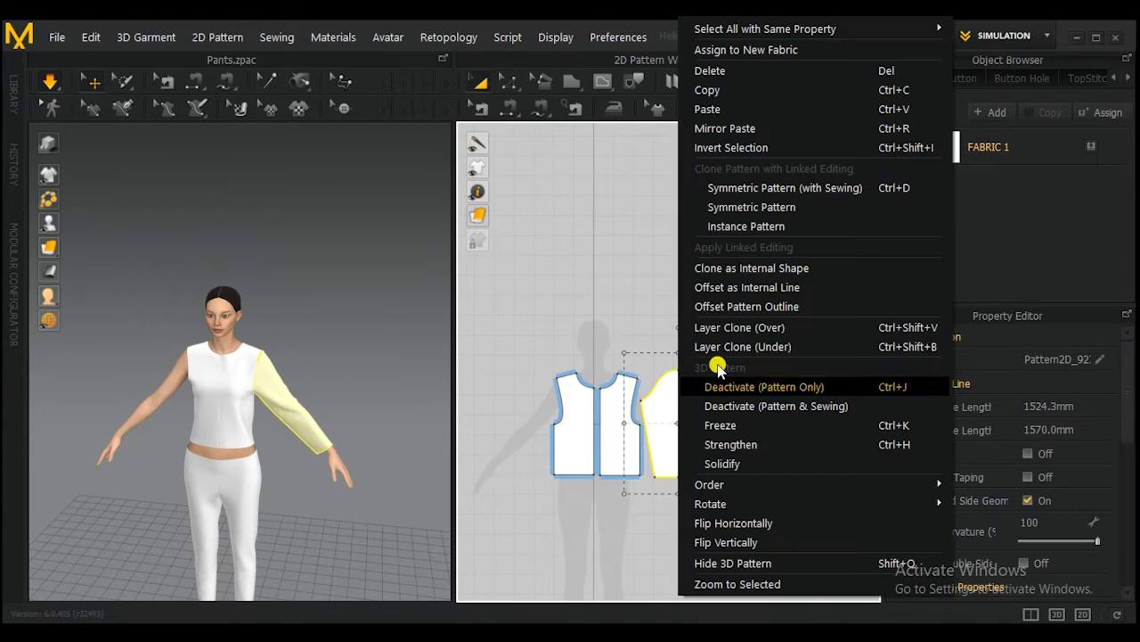
pyautogui.click(738, 188)
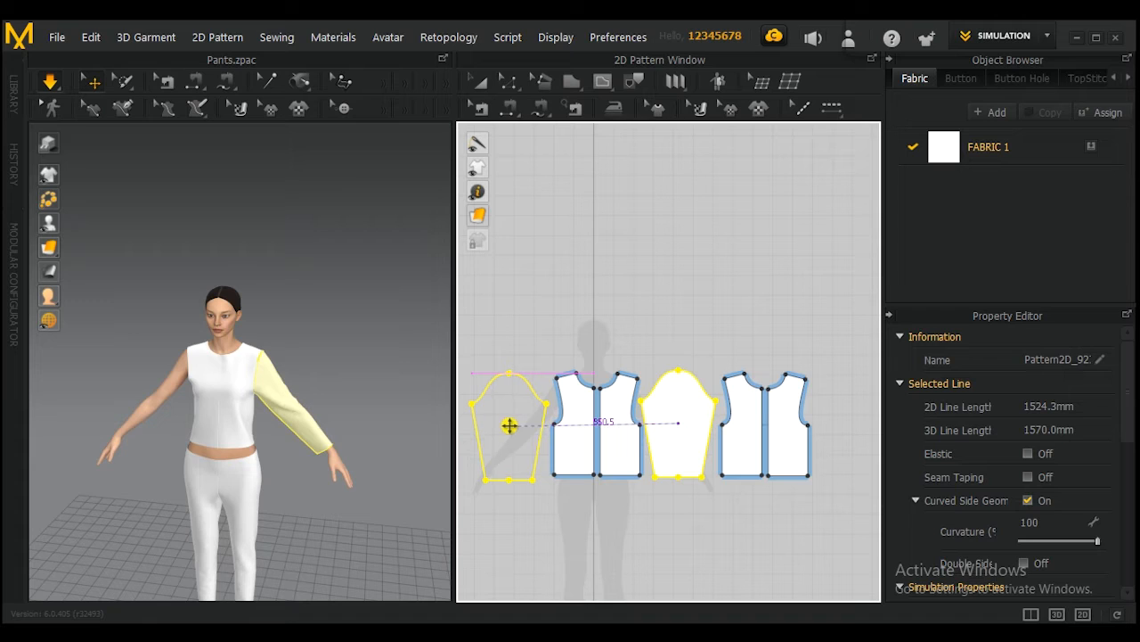
pyautogui.click(509, 427)
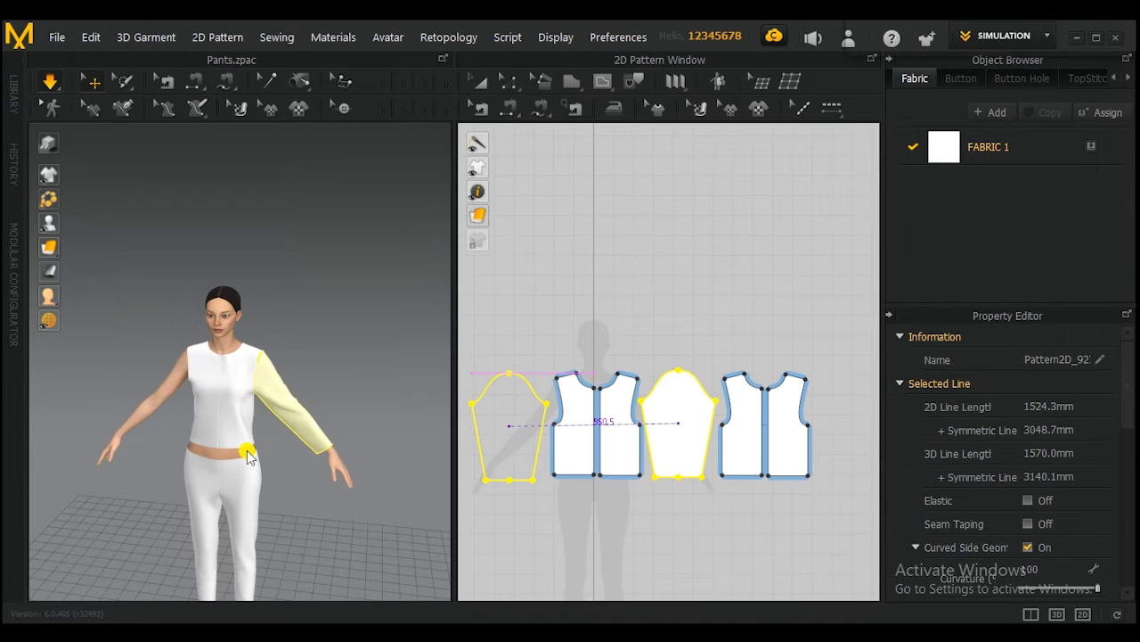
# Position the cloned sleeve around the avatar's bare arm in 3D, adjusting it from the front and side
pyautogui.scroll(-3, 170, 353)
pyautogui.moveTo(185, 381); pyautogui.dragTo(288, 346, button='middle')
pyautogui.moveTo(219, 432); pyautogui.dragTo(231, 373, button='right')
pyautogui.moveTo(264, 366); pyautogui.dragTo(191, 401)
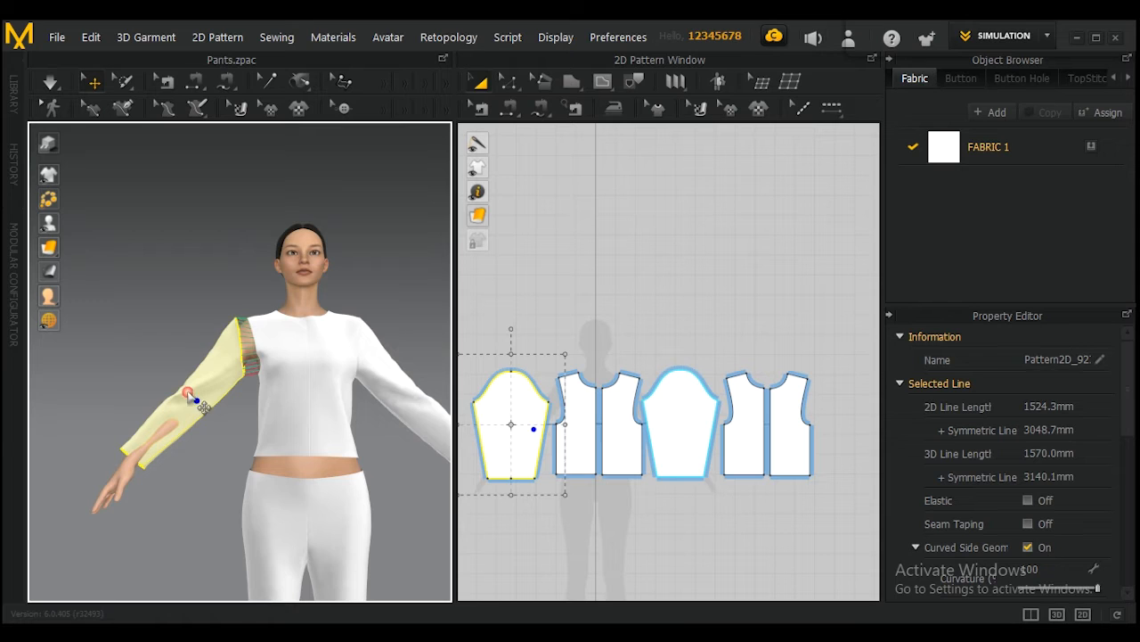
pyautogui.moveTo(140, 398); pyautogui.dragTo(336, 465, button='right')
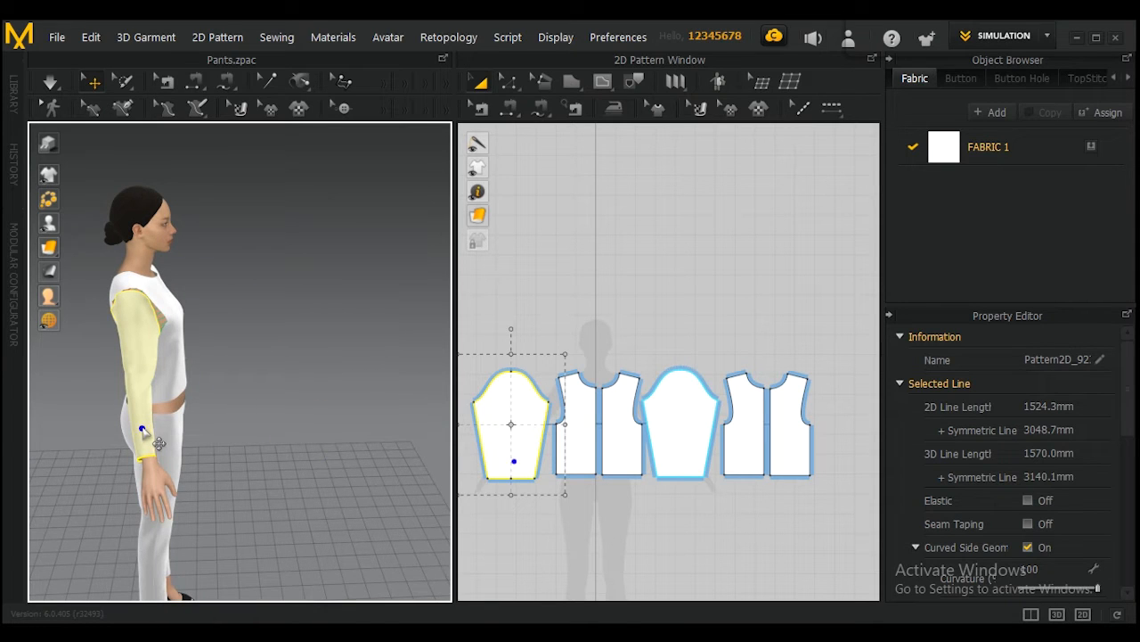
pyautogui.moveTo(159, 443); pyautogui.dragTo(147, 428)
# Simulate the cloned sleeve and pull it and the bodice into place on the avatar
pyautogui.moveTo(285, 453); pyautogui.dragTo(121, 434, button='right')
pyautogui.moveTo(237, 446); pyautogui.dragTo(180, 441, button='right')
pyautogui.moveTo(199, 398); pyautogui.dragTo(157, 461)
pyautogui.moveTo(157, 460); pyautogui.dragTo(248, 349, button='right')
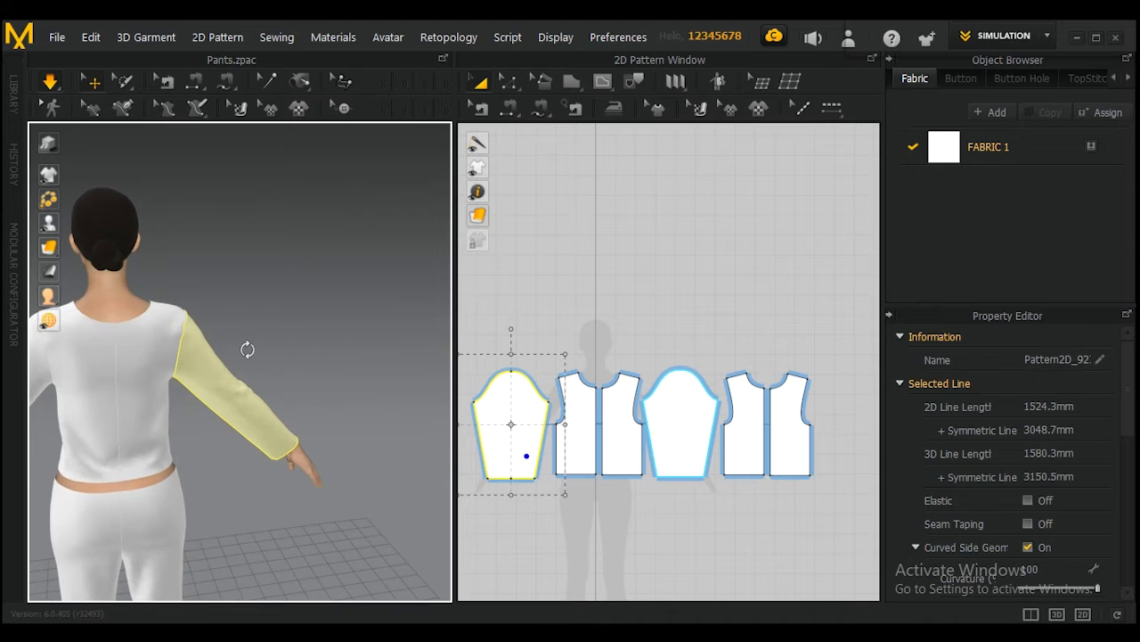
pyautogui.click(78, 466)
pyautogui.moveTo(78, 466); pyautogui.dragTo(184, 466, button='right')
pyautogui.click(167, 486)
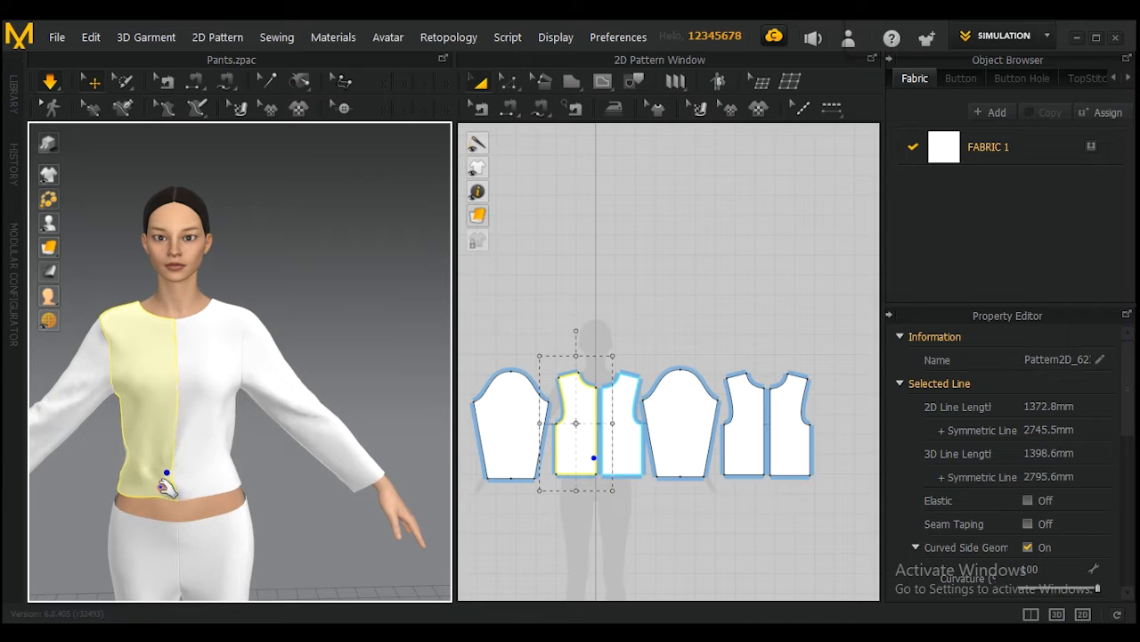
# Move the front bodice's outer hem corner outward along the hem by exactly 35 mm
pyautogui.scroll(3, 582, 471)
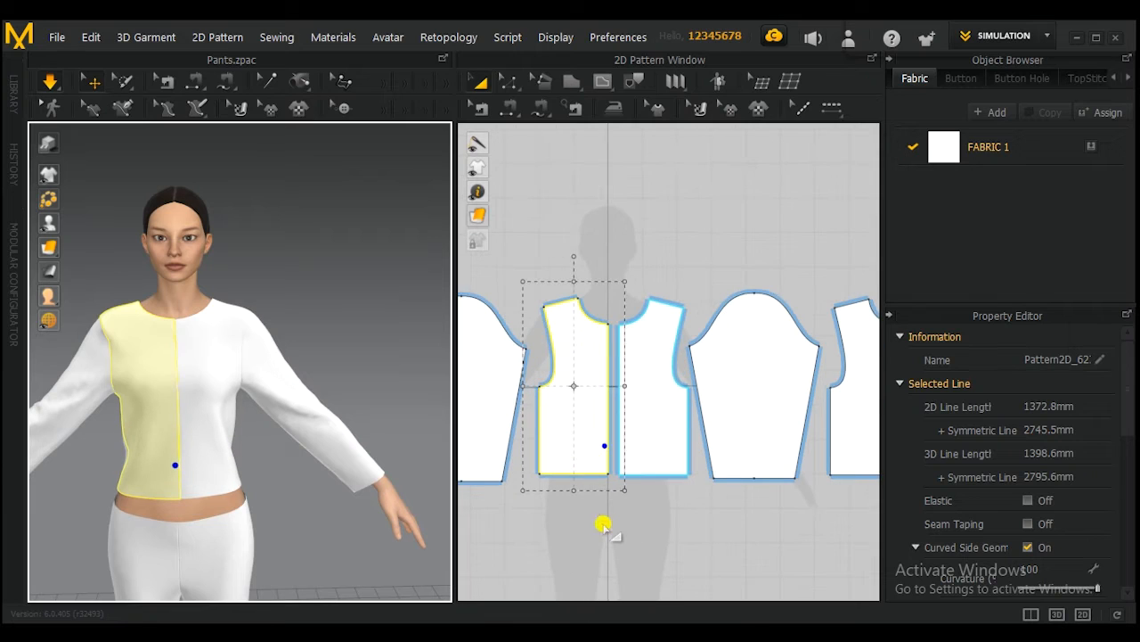
pyautogui.click(556, 470)
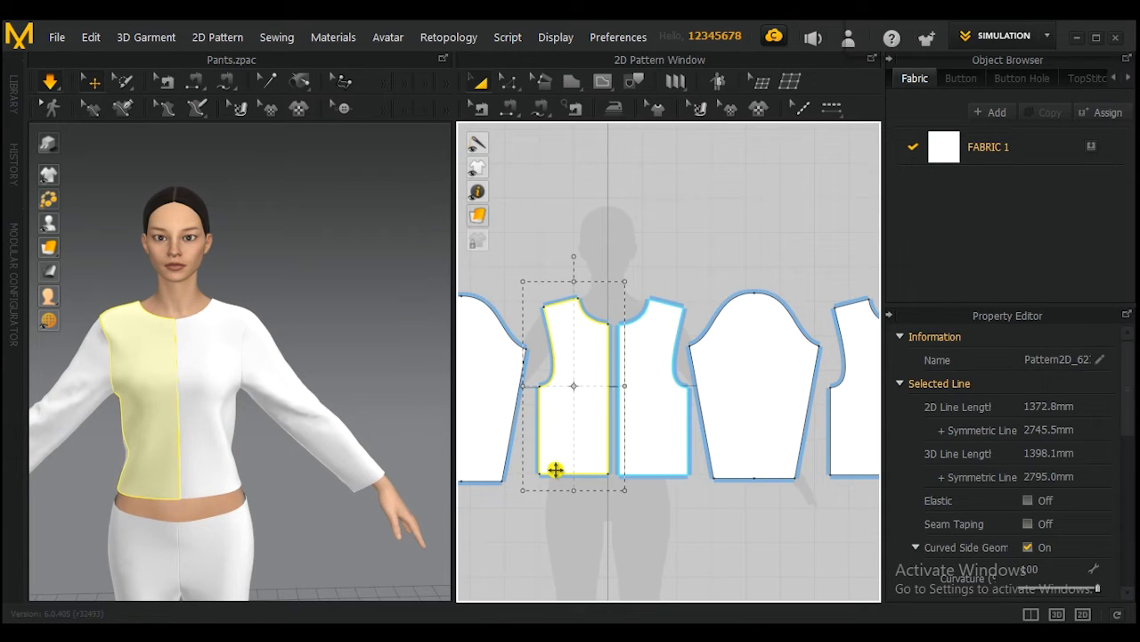
pyautogui.click(507, 82)
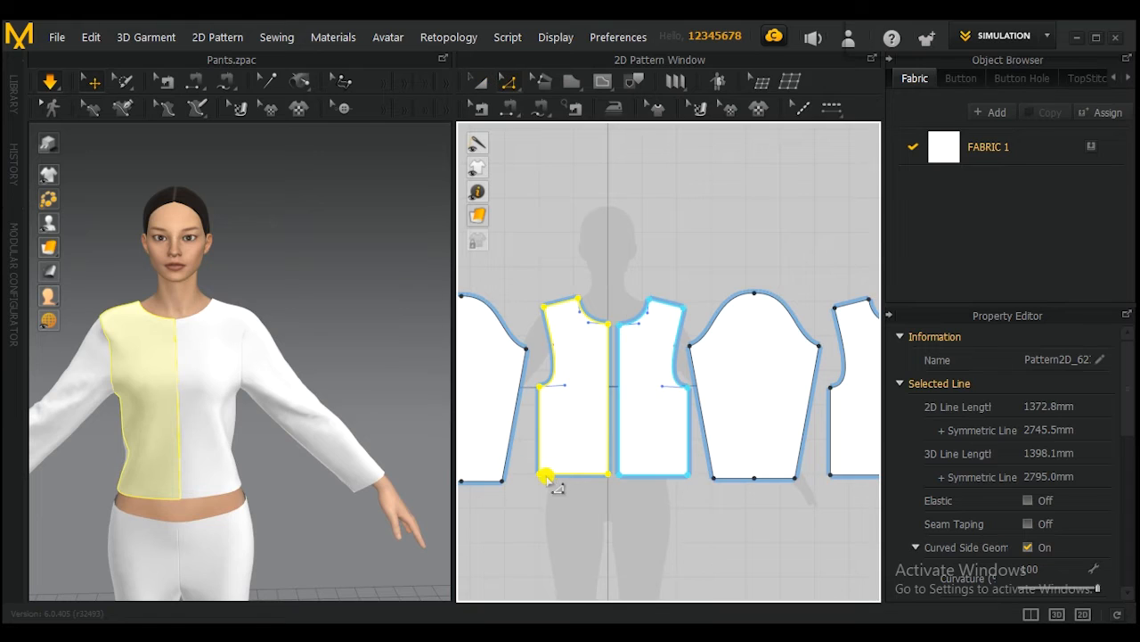
pyautogui.click(542, 477)
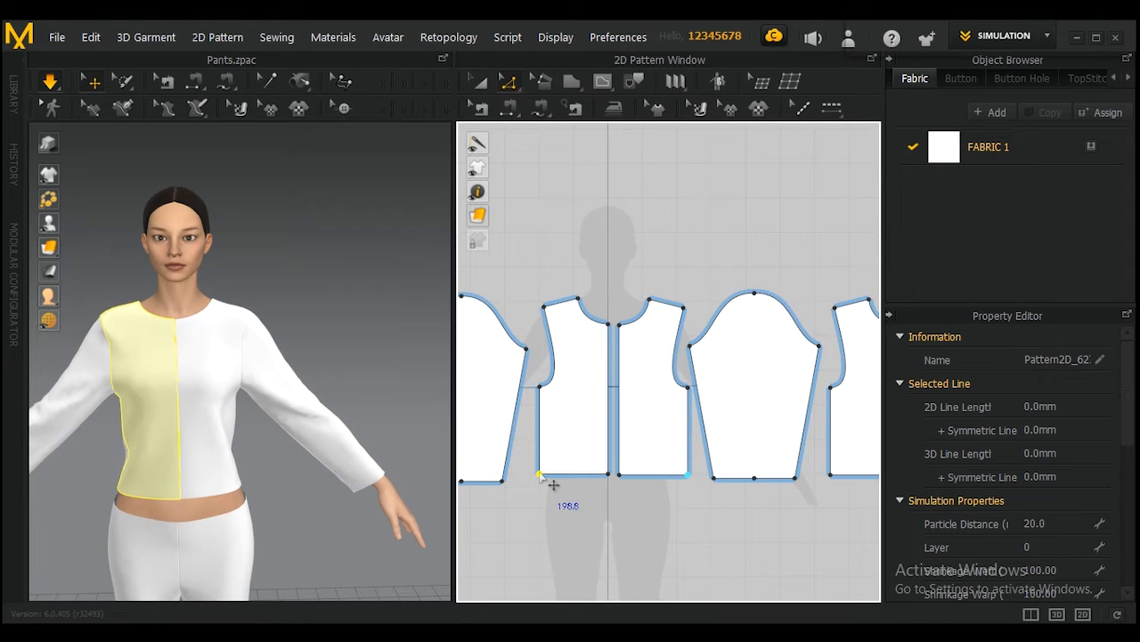
pyautogui.moveTo(538, 474); pyautogui.dragTo(532, 474)
pyautogui.rightClick(531, 474)
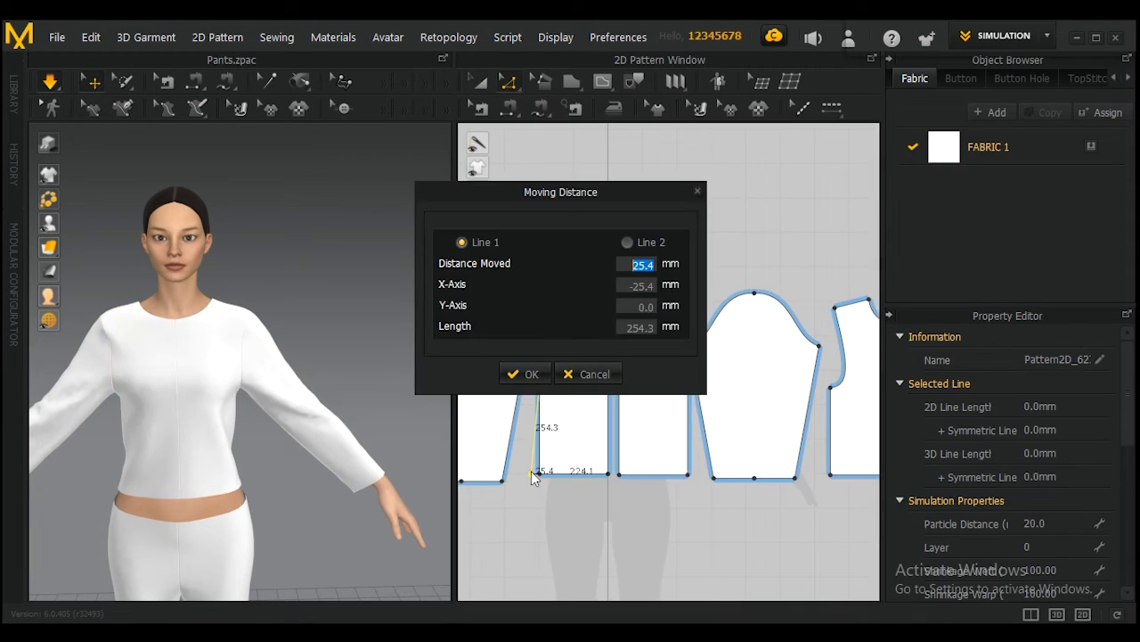
pyautogui.write('35')
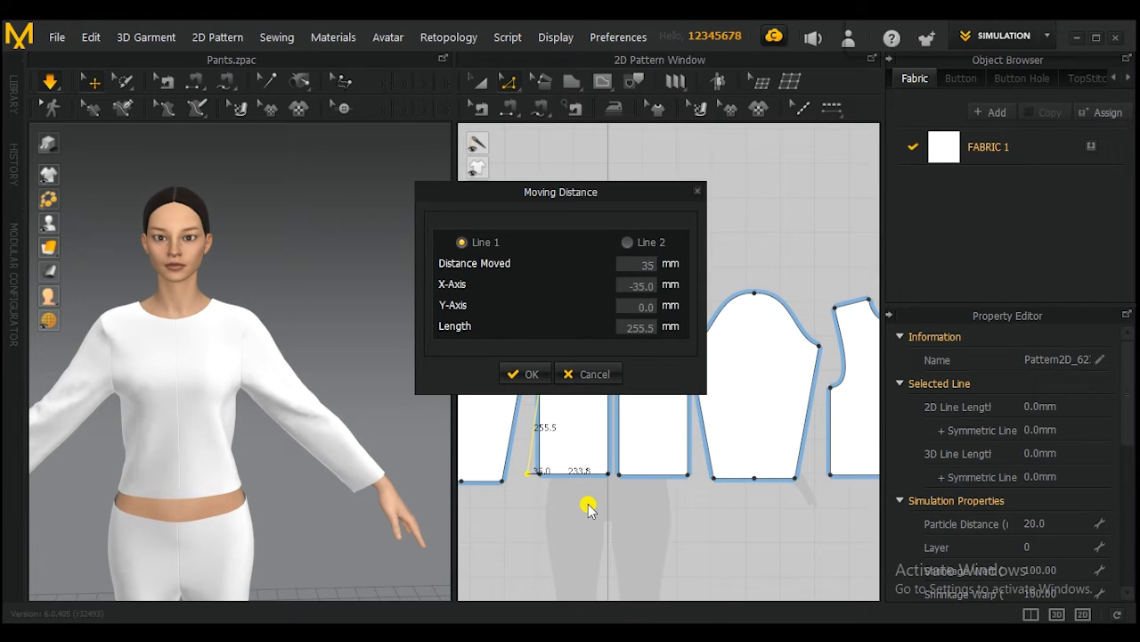
pyautogui.press('Return')
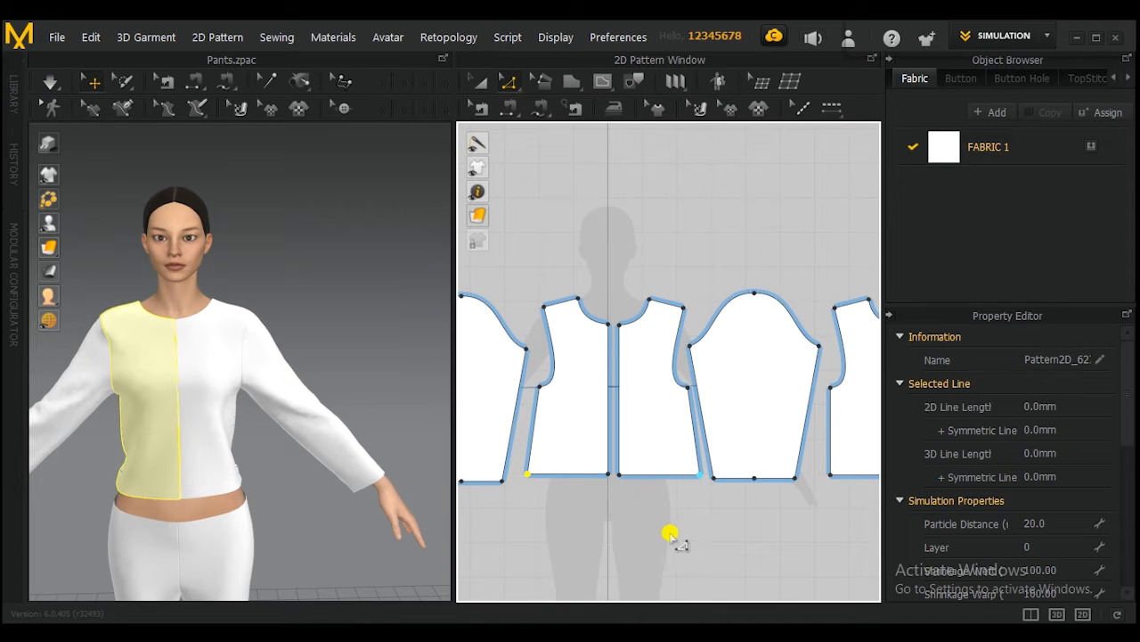
# Simulate the flared front bodice and tug its hem to settle the fabric on the avatar
pyautogui.scroll(-4, 634, 514)
pyautogui.click(610, 520)
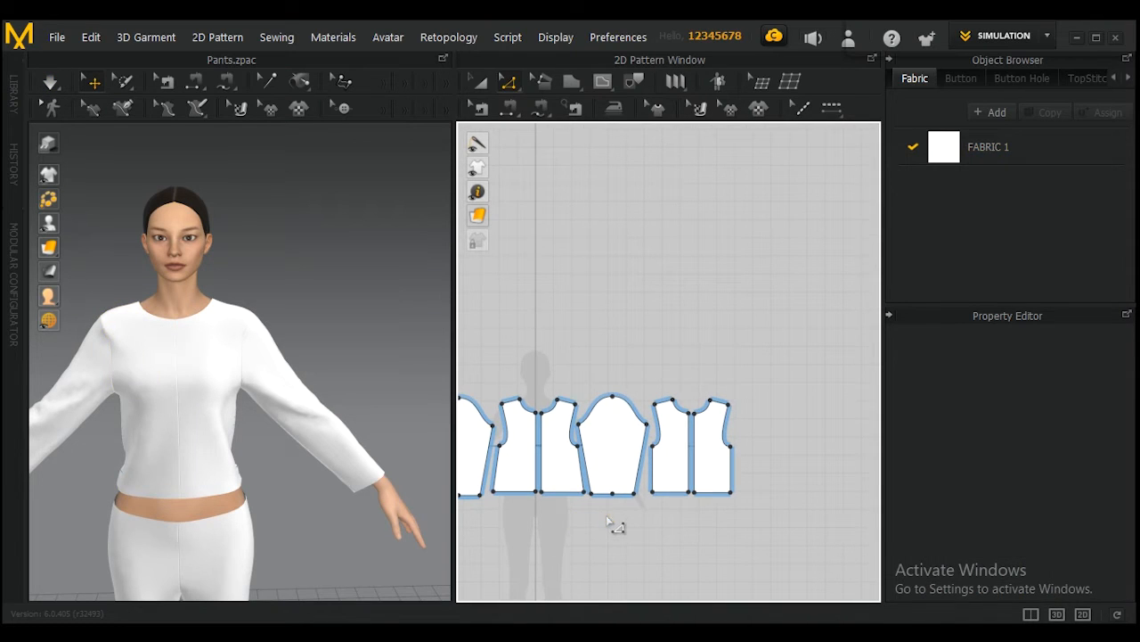
pyautogui.press('space')
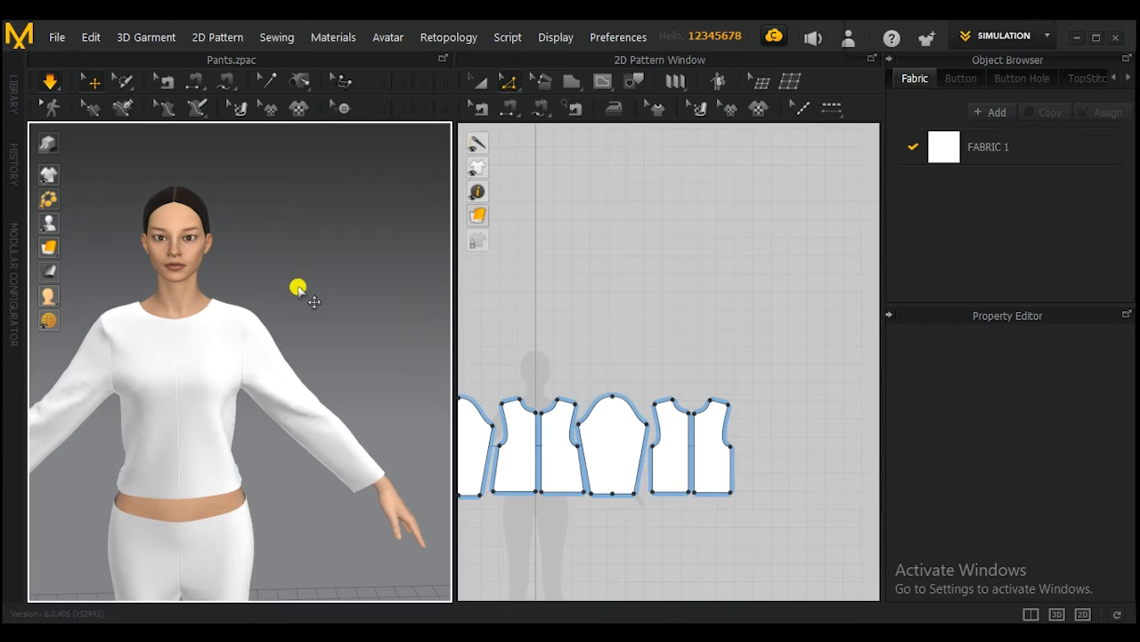
pyautogui.moveTo(255, 502)
pyautogui.mouseDown(button='right')
pyautogui.moveTo(397, 472)
pyautogui.moveTo(244, 484)
pyautogui.mouseUp(button='right')
pyautogui.click(185, 475)
pyautogui.moveTo(357, 422)
pyautogui.mouseDown(button='right')
pyautogui.moveTo(188, 438)
pyautogui.moveTo(368, 439)
pyautogui.mouseUp(button='right')
pyautogui.scroll(-5, 311, 484)
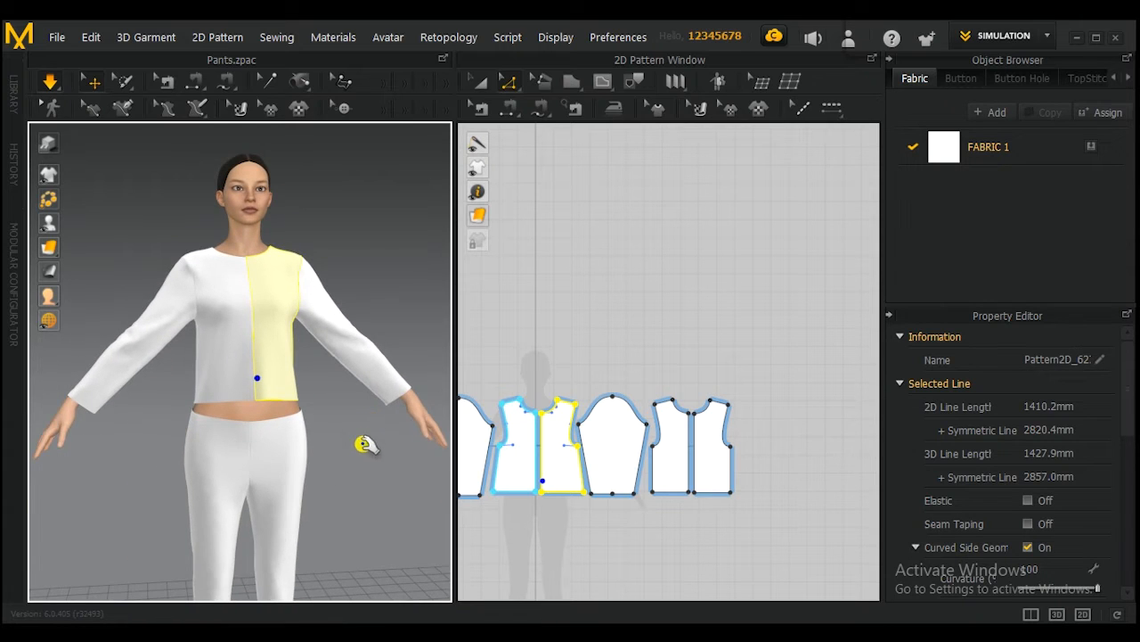
pyautogui.moveTo(336, 449); pyautogui.dragTo(318, 473, button='middle')
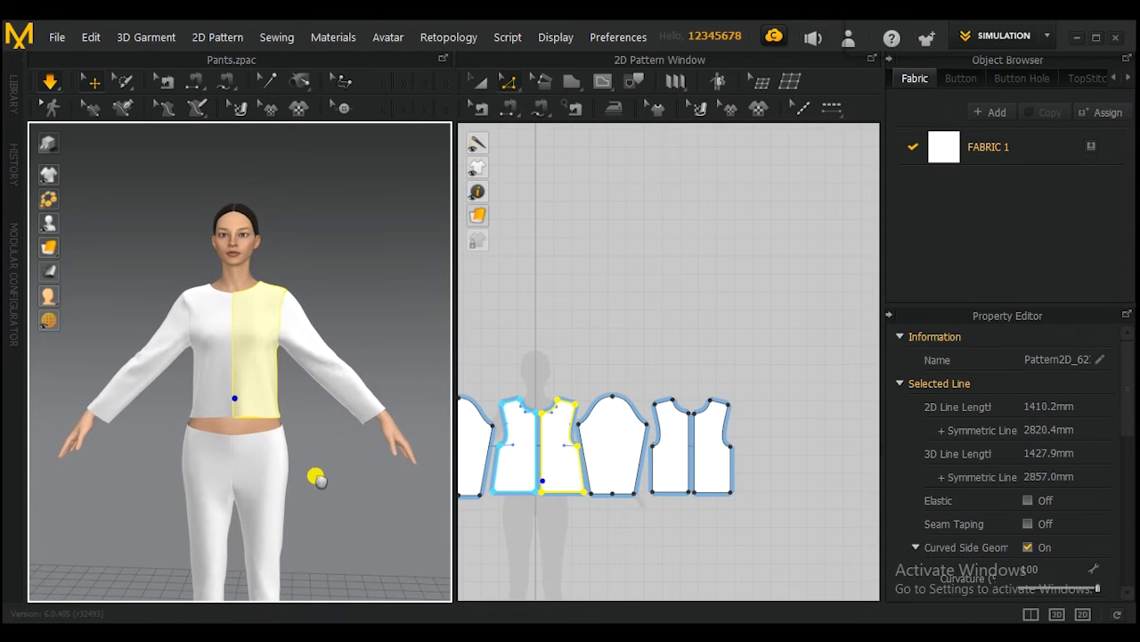
# Add a new fabric and assign it to the back bodice pattern
pyautogui.scroll(-3, 571, 578)
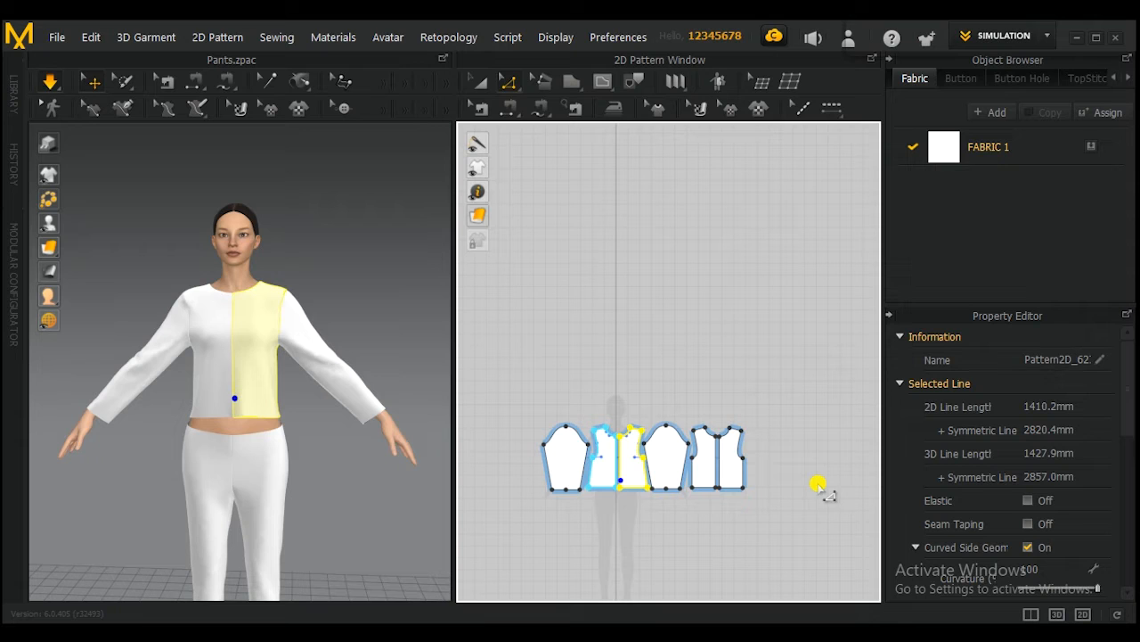
pyautogui.click(998, 111)
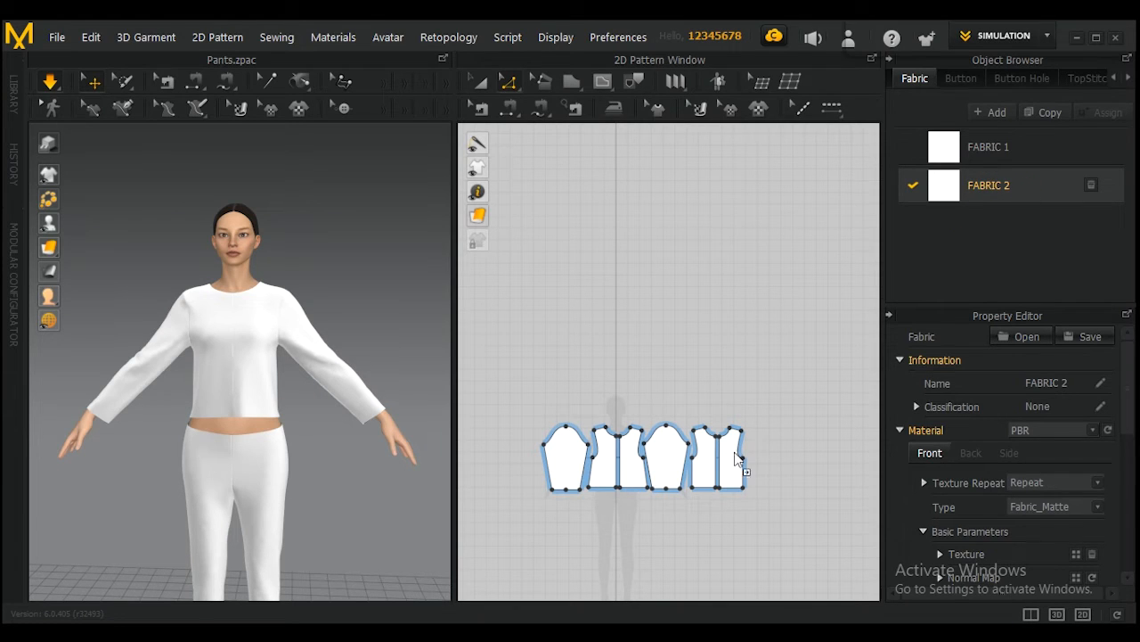
pyautogui.click(734, 459)
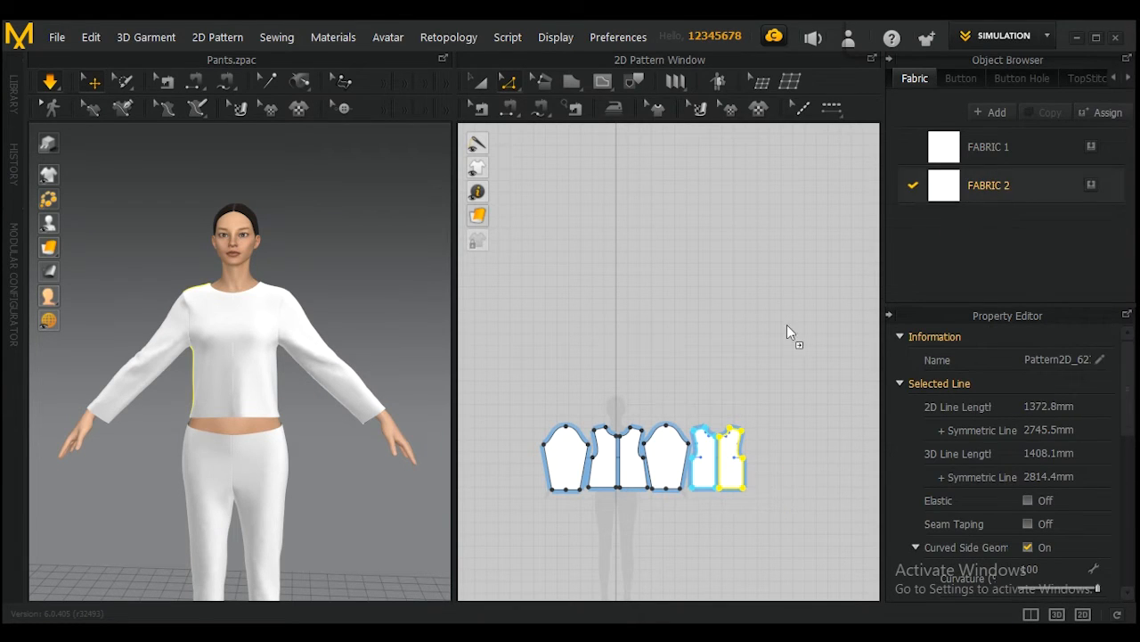
# Assign FABRIC 2 to the remaining back bodice, front bodice and sleeve patterns so the whole top uses it
pyautogui.click(706, 456)
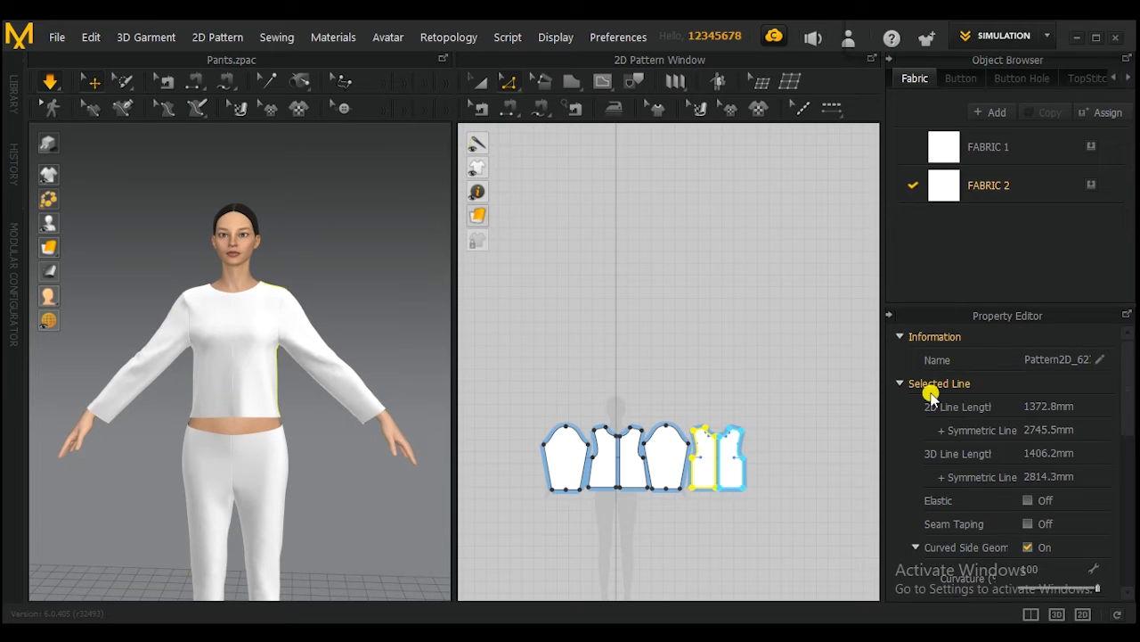
pyautogui.click(661, 464)
pyautogui.click(628, 459)
pyautogui.click(606, 459)
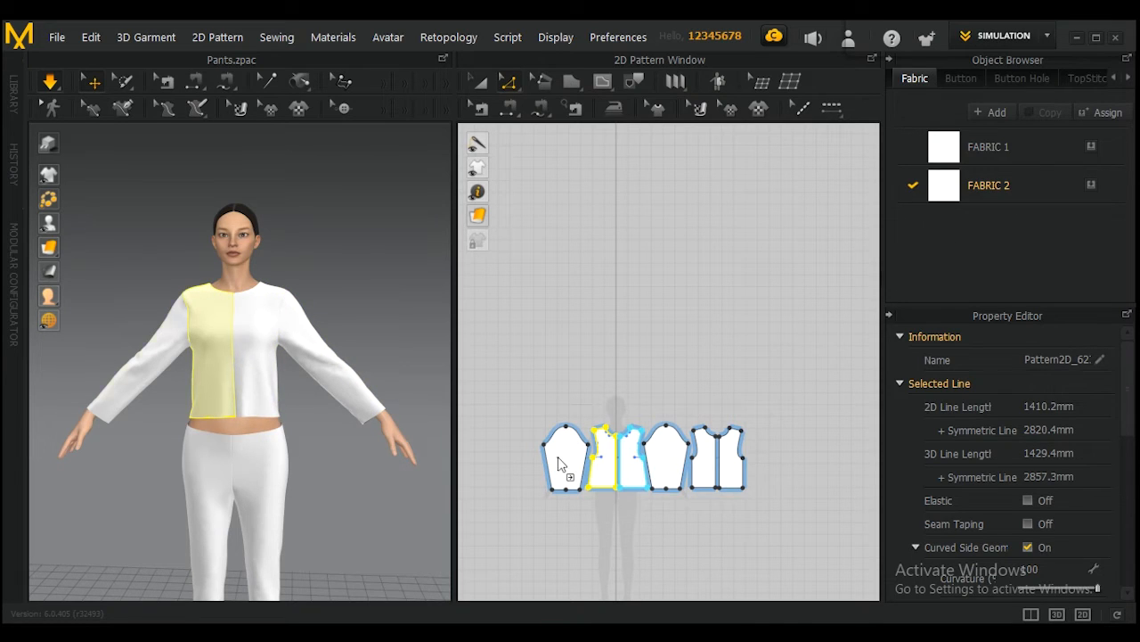
pyautogui.click(560, 464)
pyautogui.click(774, 346)
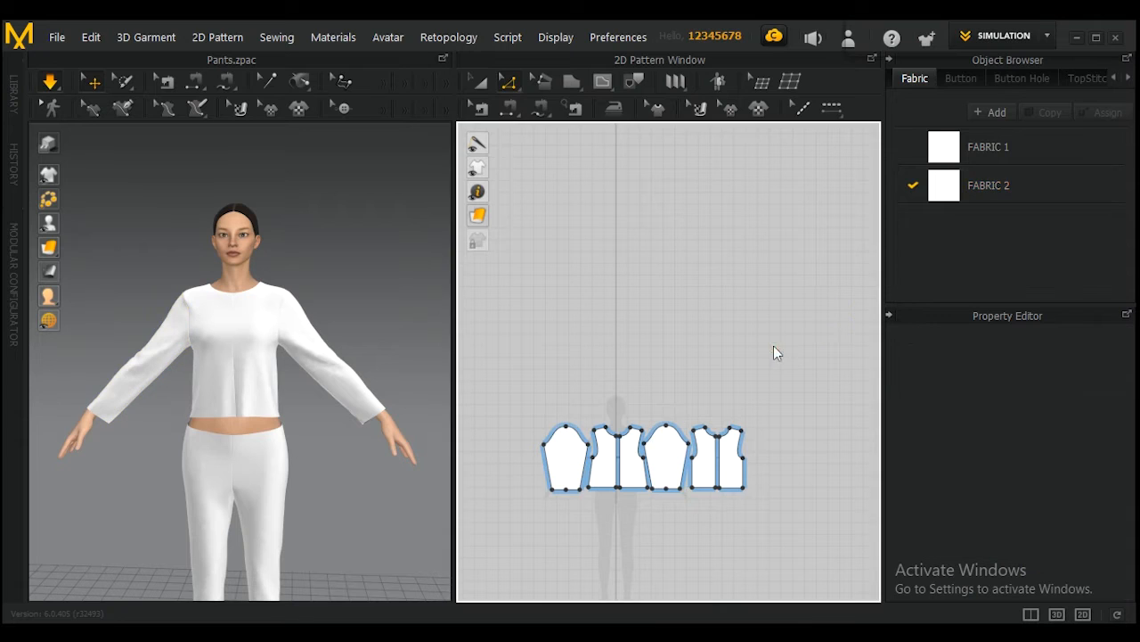
# Set FABRIC 2's color to a slightly softened orange, FF7F2A, starting from the orange palette swatch
pyautogui.click(1023, 185)
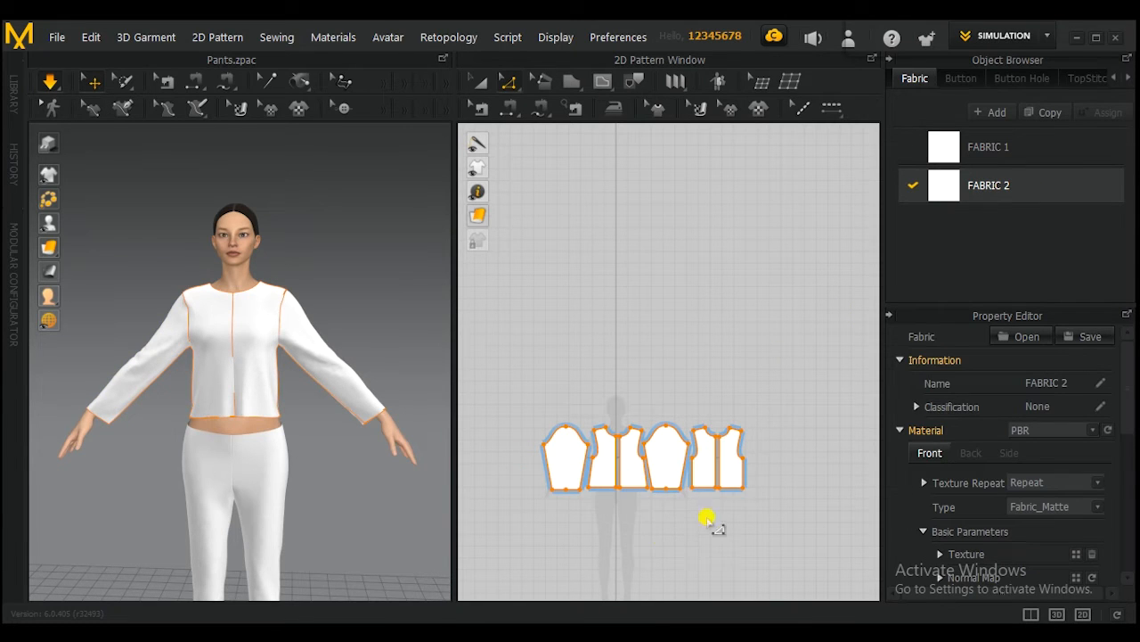
pyautogui.scroll(5, 662, 467)
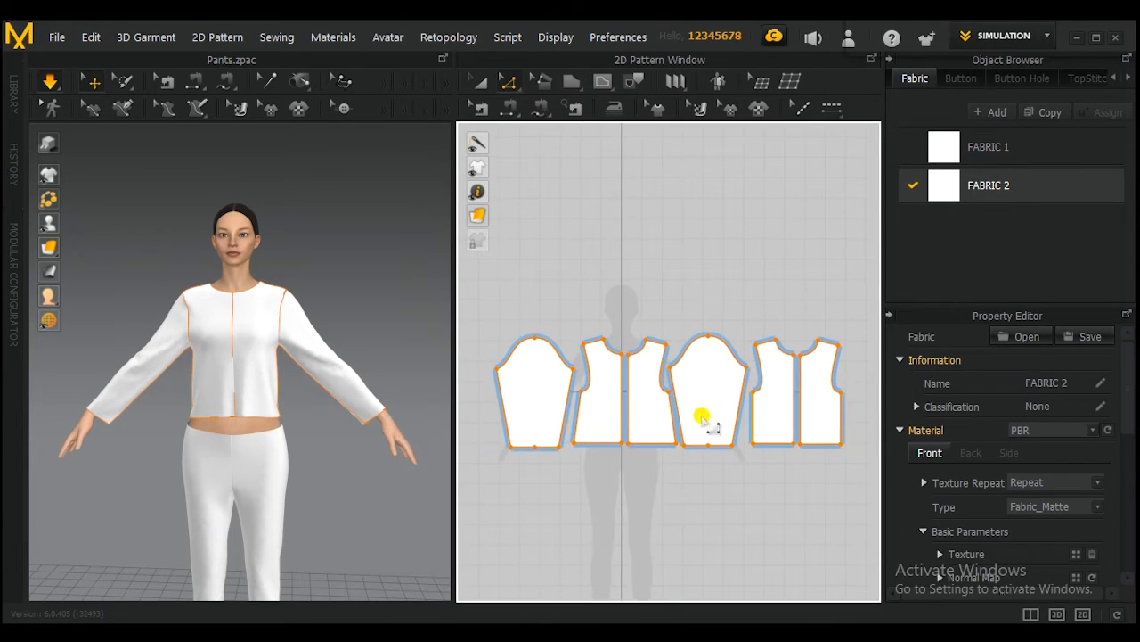
pyautogui.moveTo(1131, 399); pyautogui.dragTo(1128, 471)
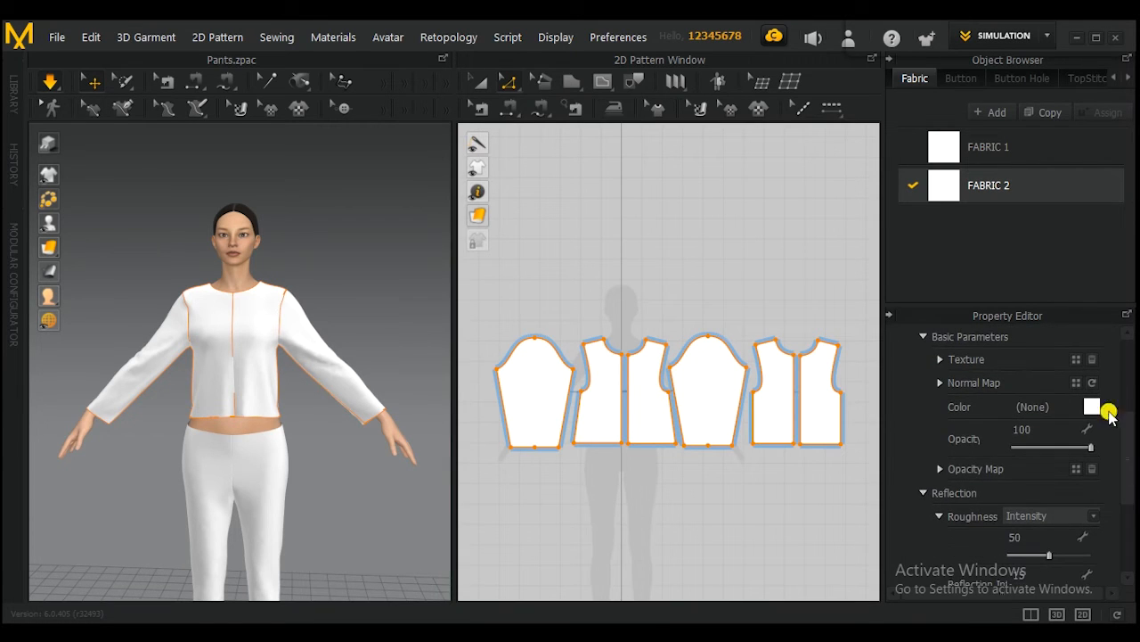
pyautogui.moveTo(1130, 473)
pyautogui.mouseDown()
pyautogui.moveTo(1130, 414)
pyautogui.moveTo(1130, 453)
pyautogui.mouseUp()
pyautogui.click(1094, 454)
pyautogui.click(1094, 453)
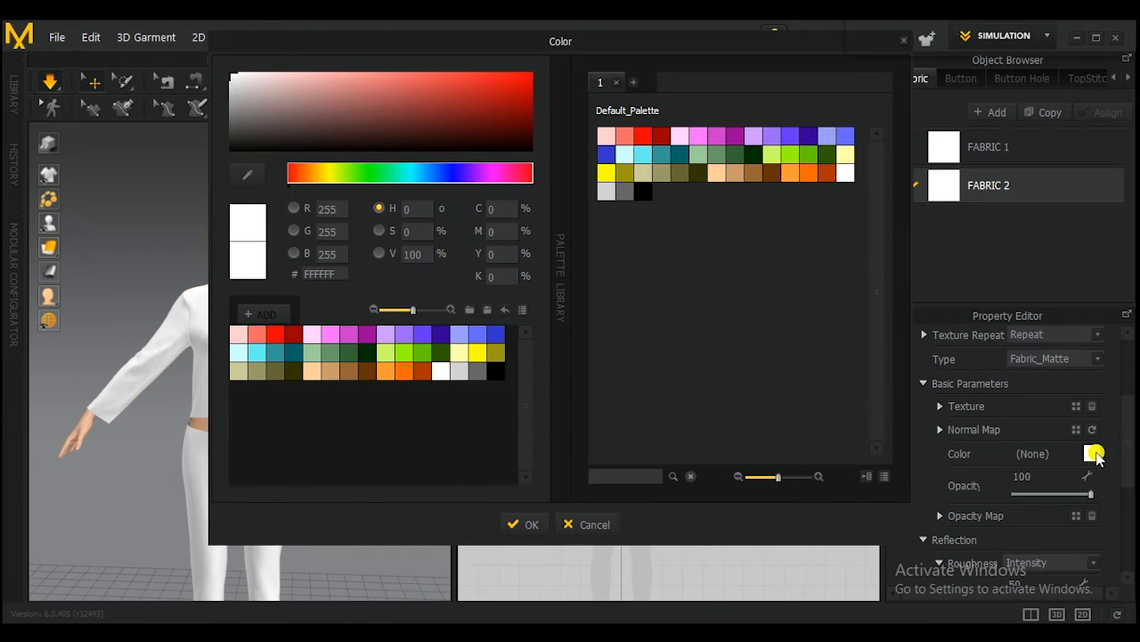
pyautogui.moveTo(541, 39); pyautogui.dragTo(677, 92)
pyautogui.click(540, 155)
pyautogui.moveTo(540, 155); pyautogui.dragTo(591, 133)
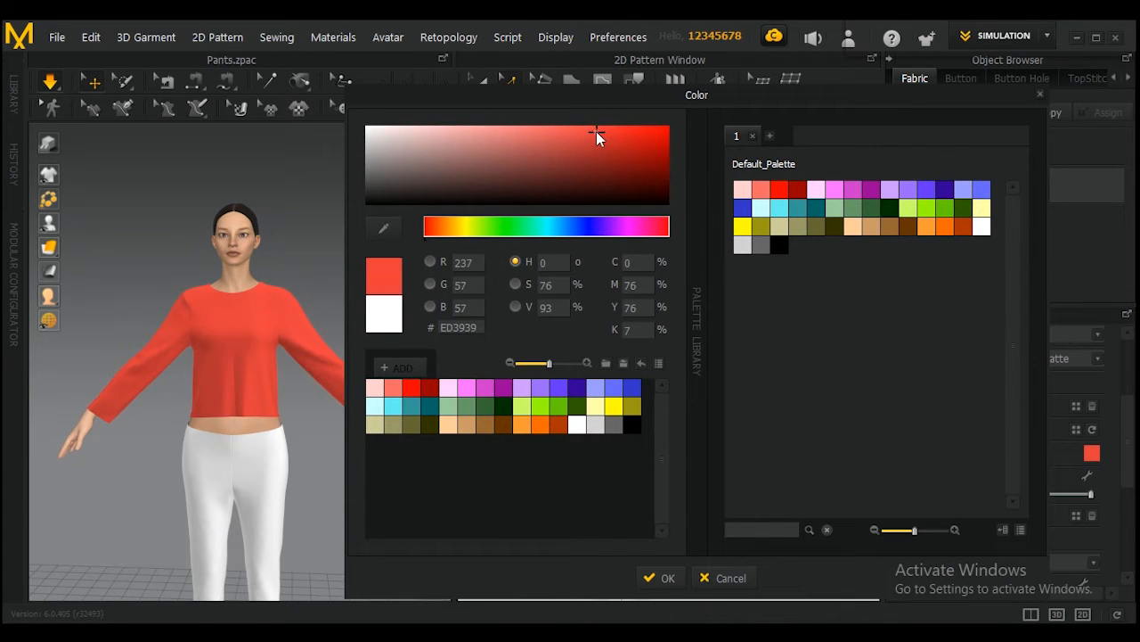
pyautogui.click(541, 426)
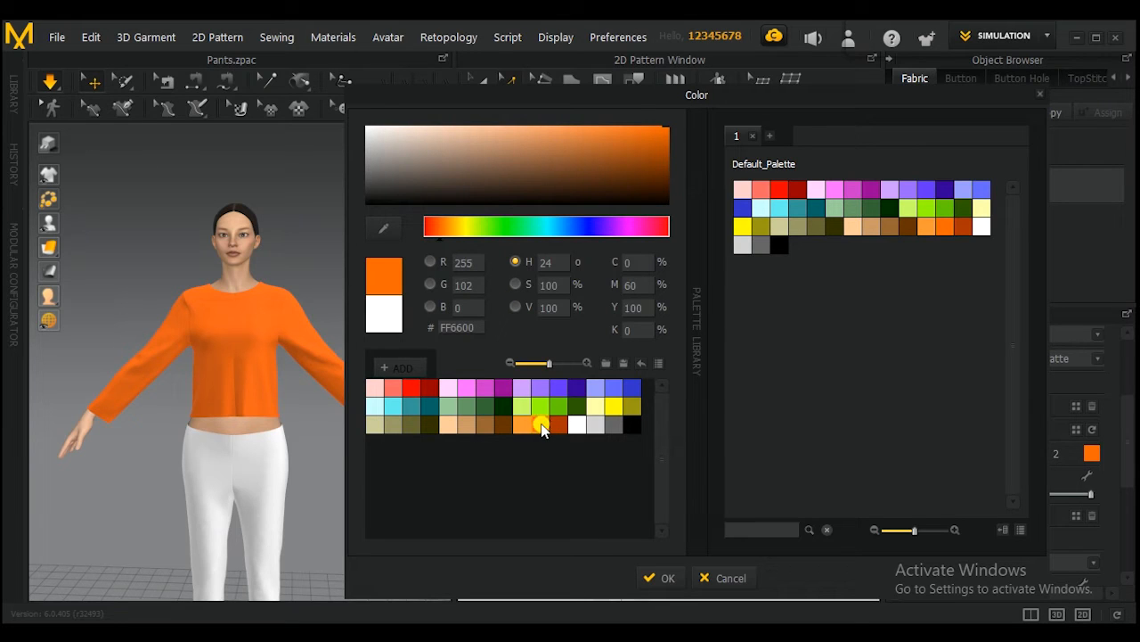
pyautogui.moveTo(619, 128)
pyautogui.mouseDown()
pyautogui.moveTo(609, 128)
pyautogui.moveTo(622, 127)
pyautogui.mouseUp()
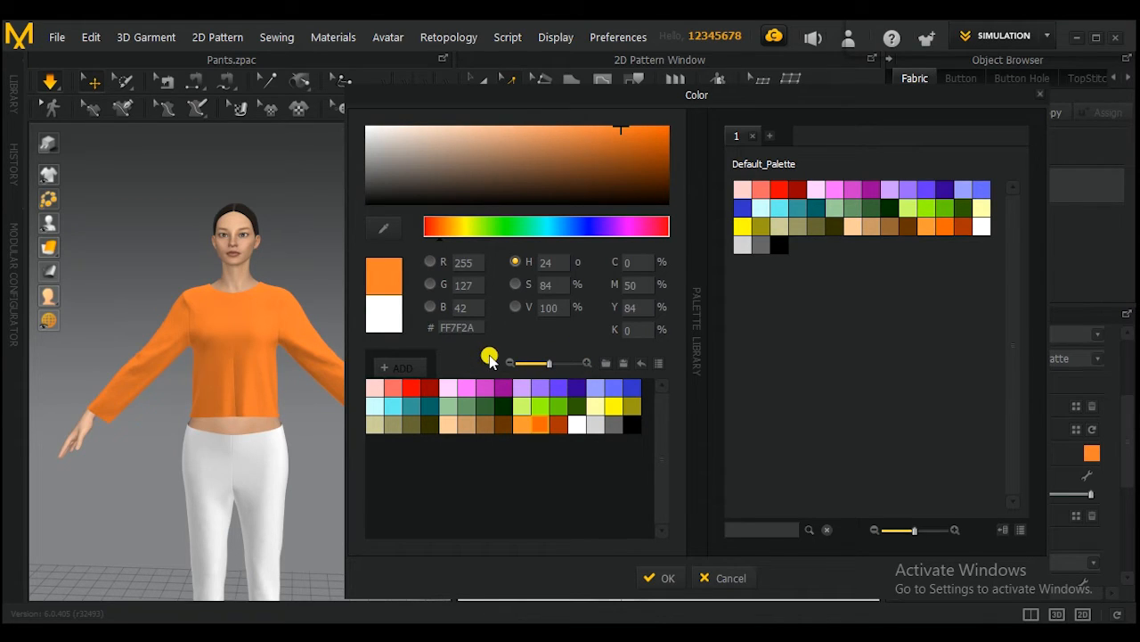
pyautogui.click(667, 578)
# Examine the sleeve end on the avatar and the matching cuff area of the sleeve pattern
pyautogui.moveTo(342, 454); pyautogui.dragTo(349, 361, button='right')
pyautogui.click(349, 399)
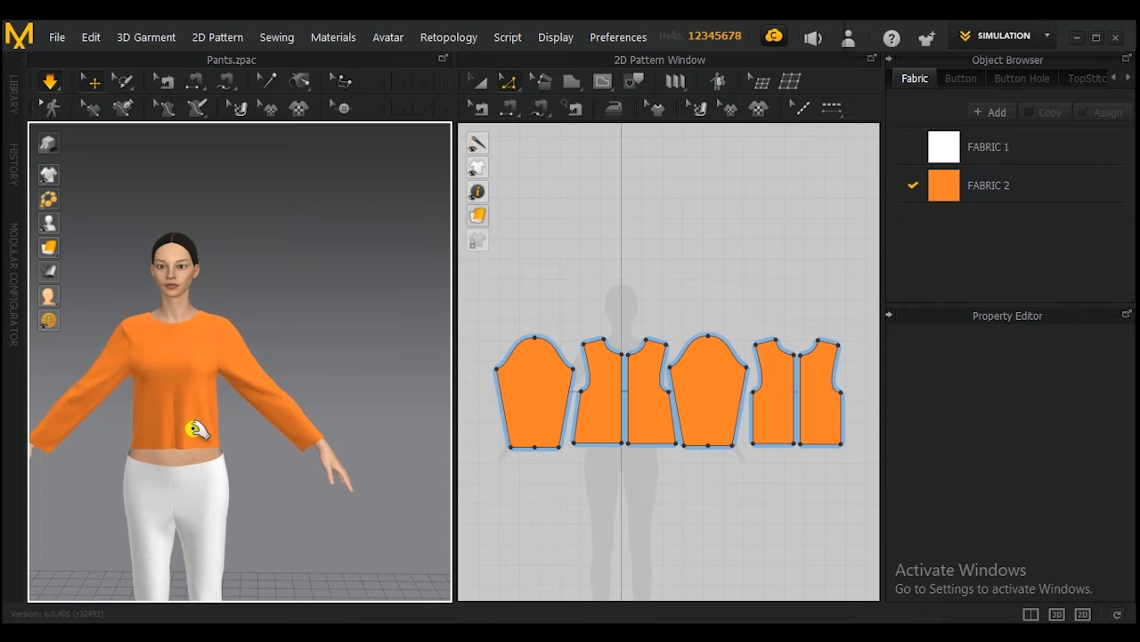
pyautogui.click(308, 434)
pyautogui.scroll(3, 379, 442)
pyautogui.moveTo(379, 443); pyautogui.dragTo(355, 393, button='middle')
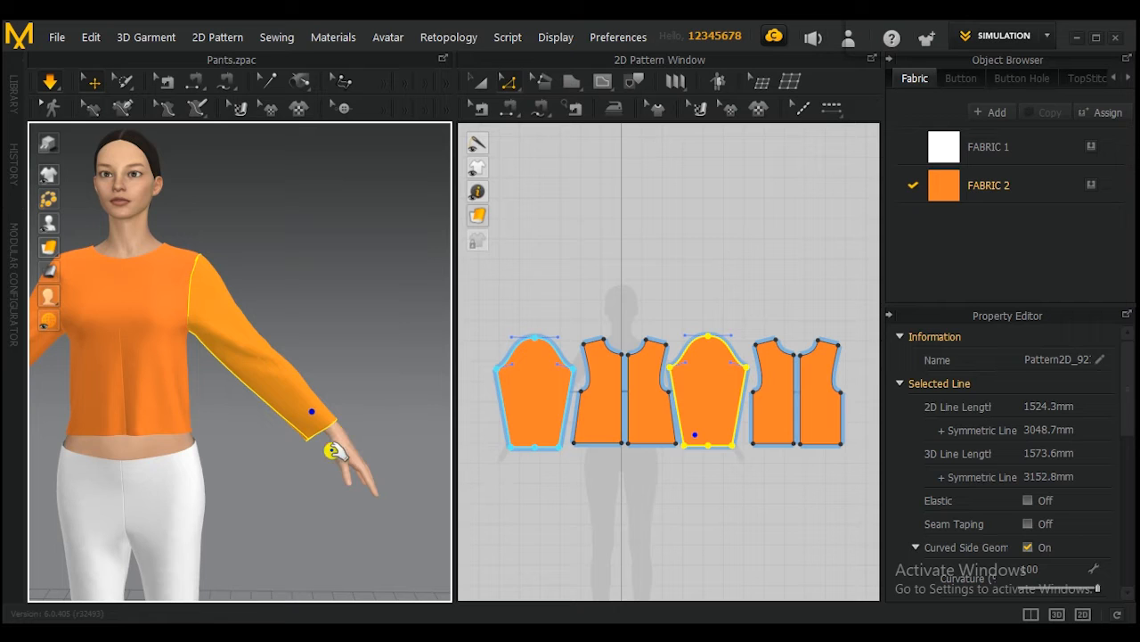
pyautogui.scroll(4, 539, 453)
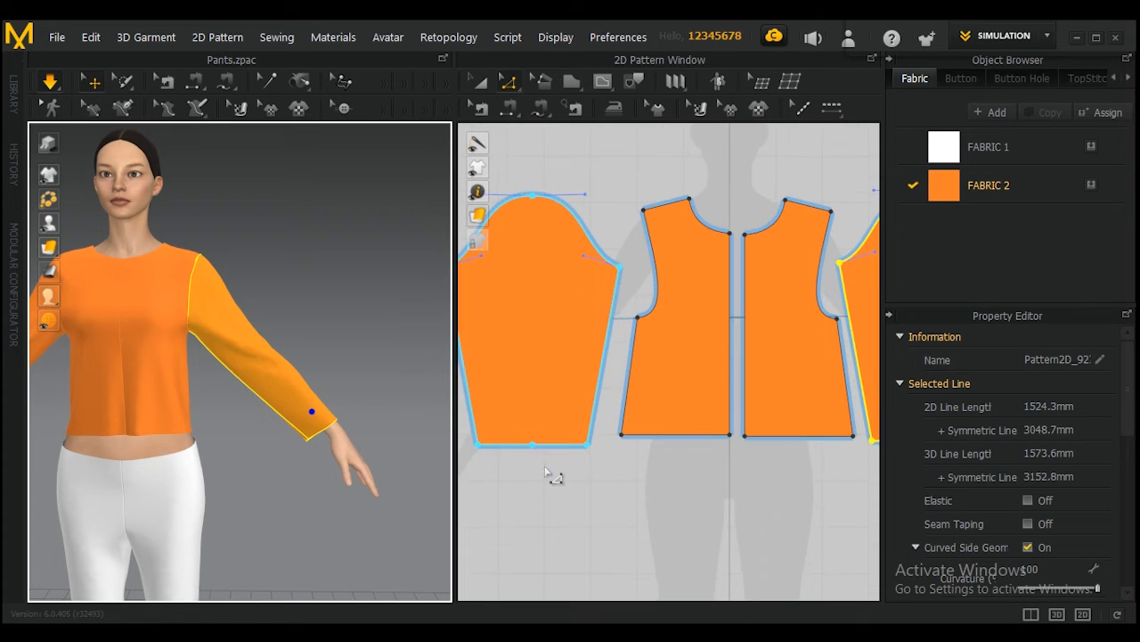
pyautogui.click(548, 471)
pyautogui.moveTo(550, 476); pyautogui.dragTo(589, 453, button='middle')
pyautogui.scroll(2, 570, 448)
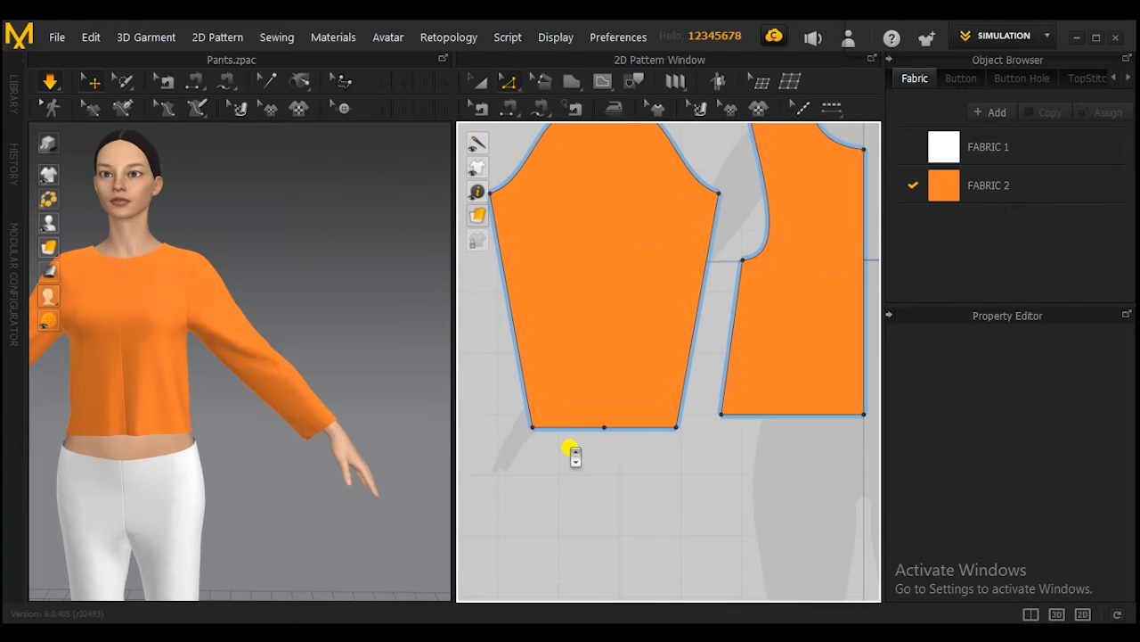
# Offset both hem segments of the sleeve pattern inward as one internal line at a distance of 50 mm
pyautogui.scroll(-3, 729, 468)
pyautogui.moveTo(769, 469); pyautogui.dragTo(456, 439, button='middle')
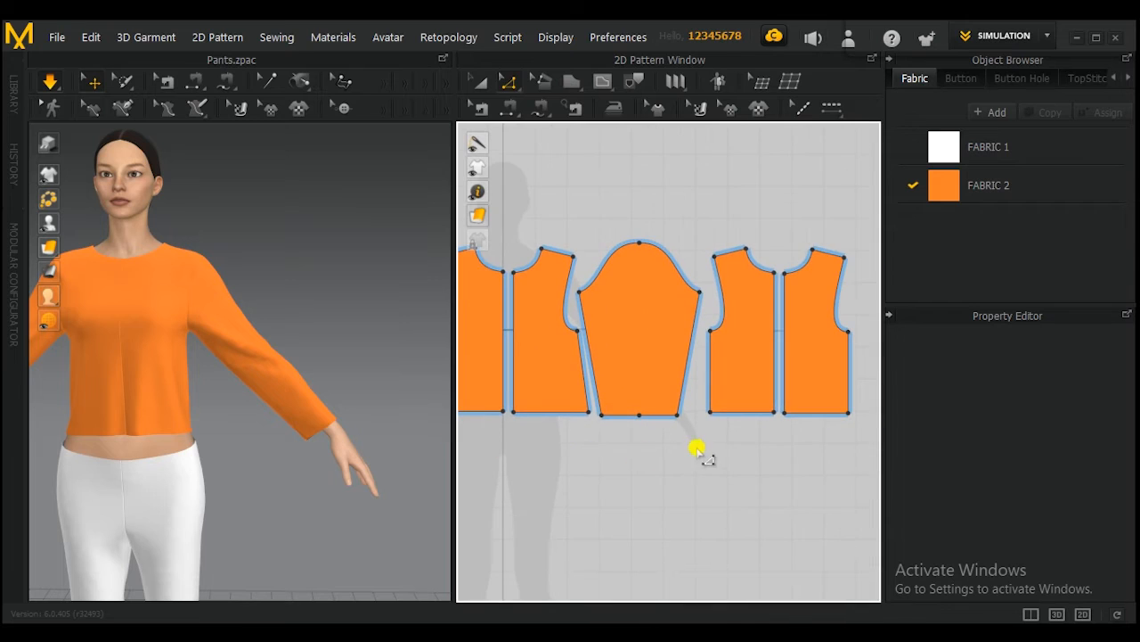
pyautogui.scroll(4, 636, 415)
pyautogui.moveTo(649, 416); pyautogui.dragTo(651, 452, button='middle')
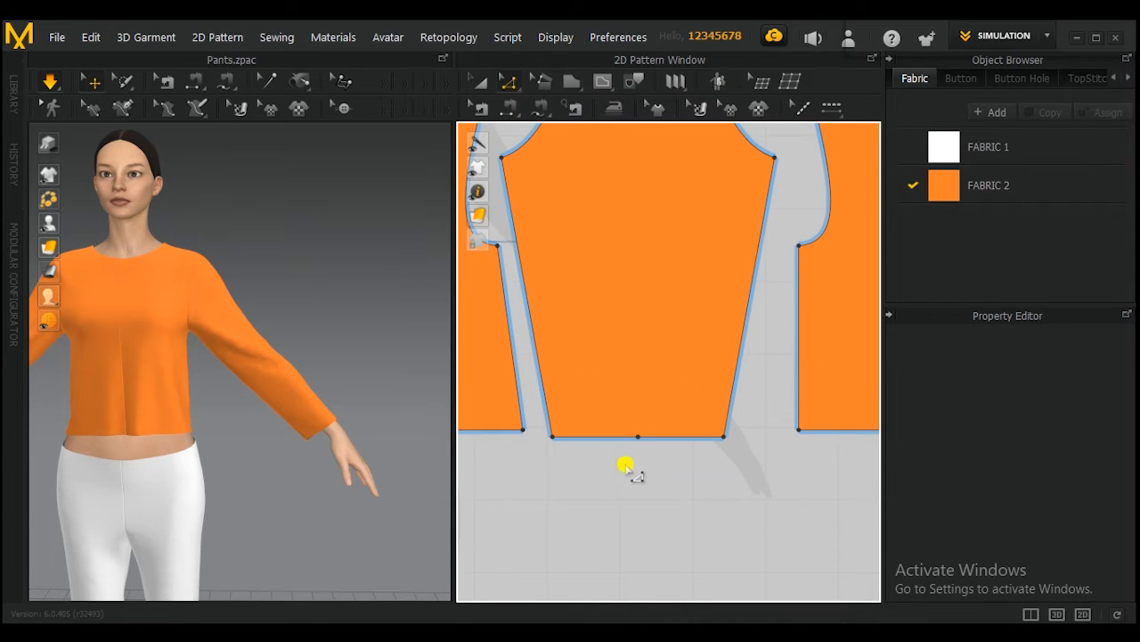
pyautogui.click(597, 437)
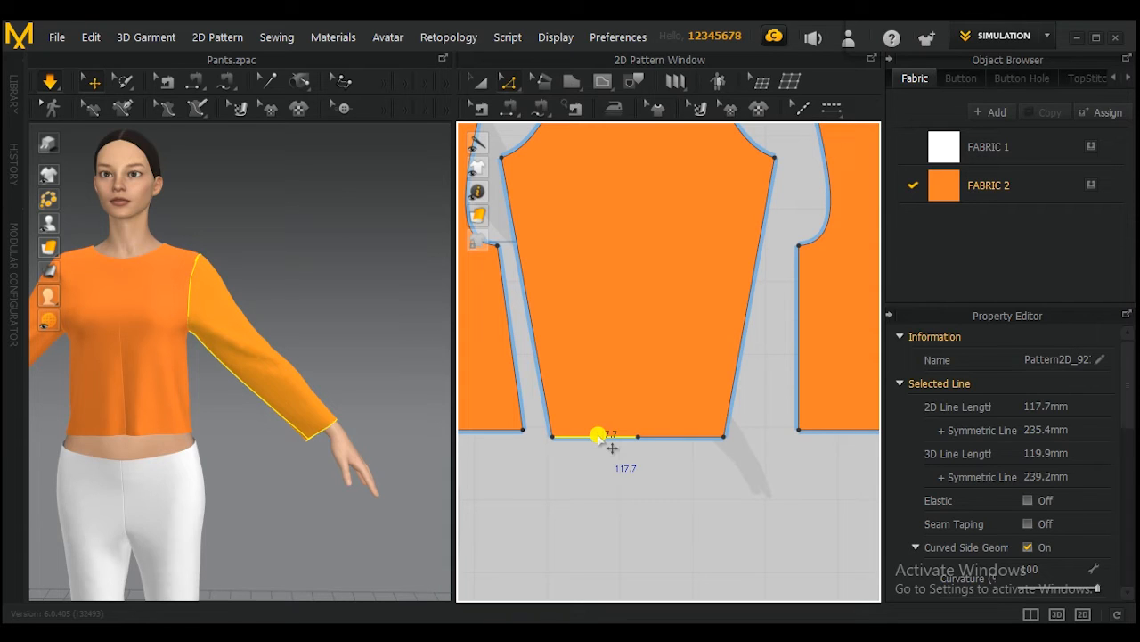
pyautogui.keyDown('shift'); pyautogui.click(663, 436); pyautogui.keyUp('shift')
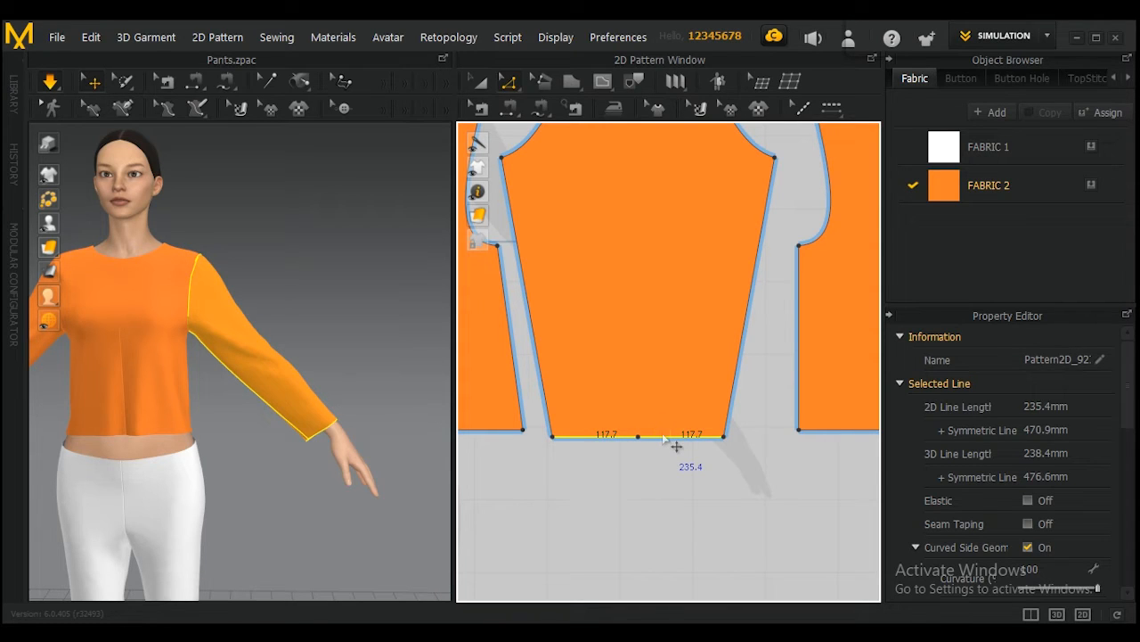
pyautogui.rightClick(664, 436)
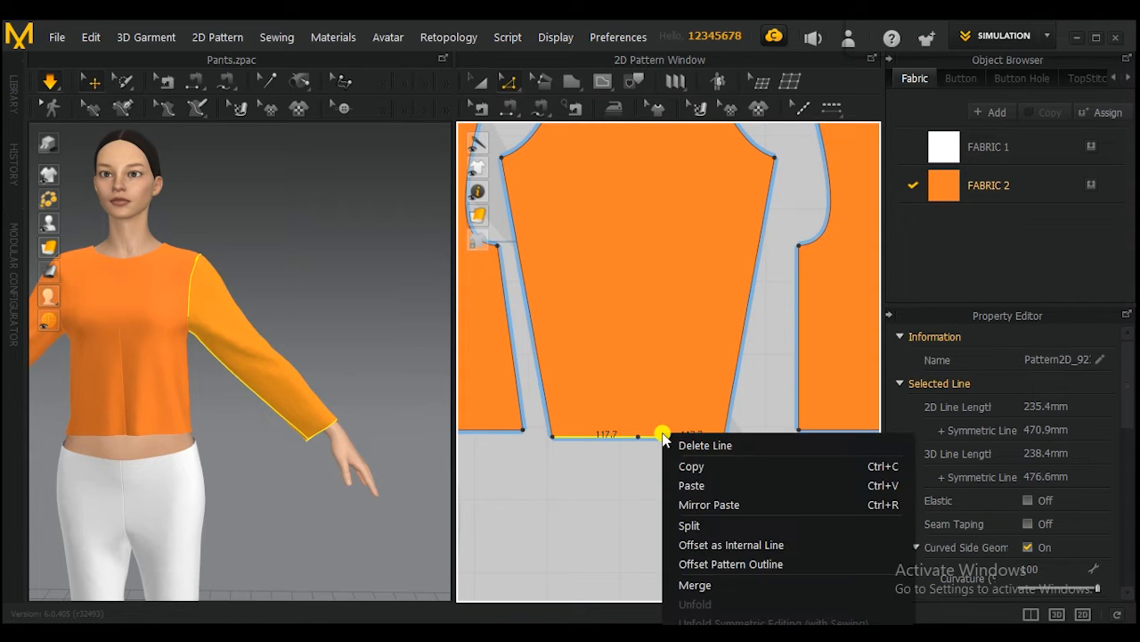
pyautogui.click(747, 544)
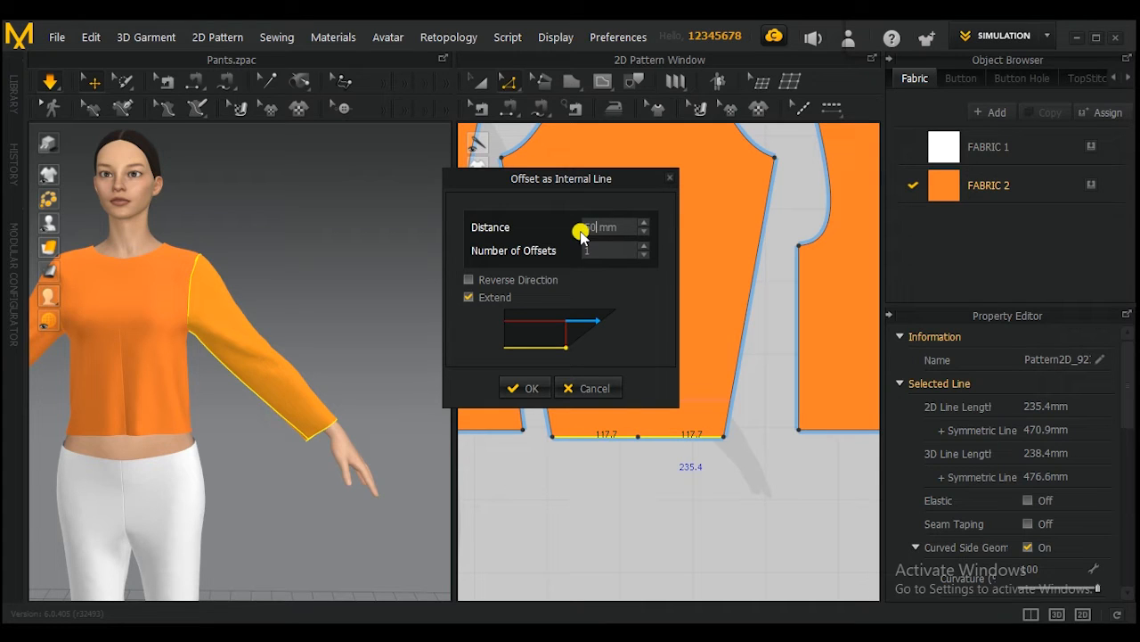
pyautogui.press('Return')
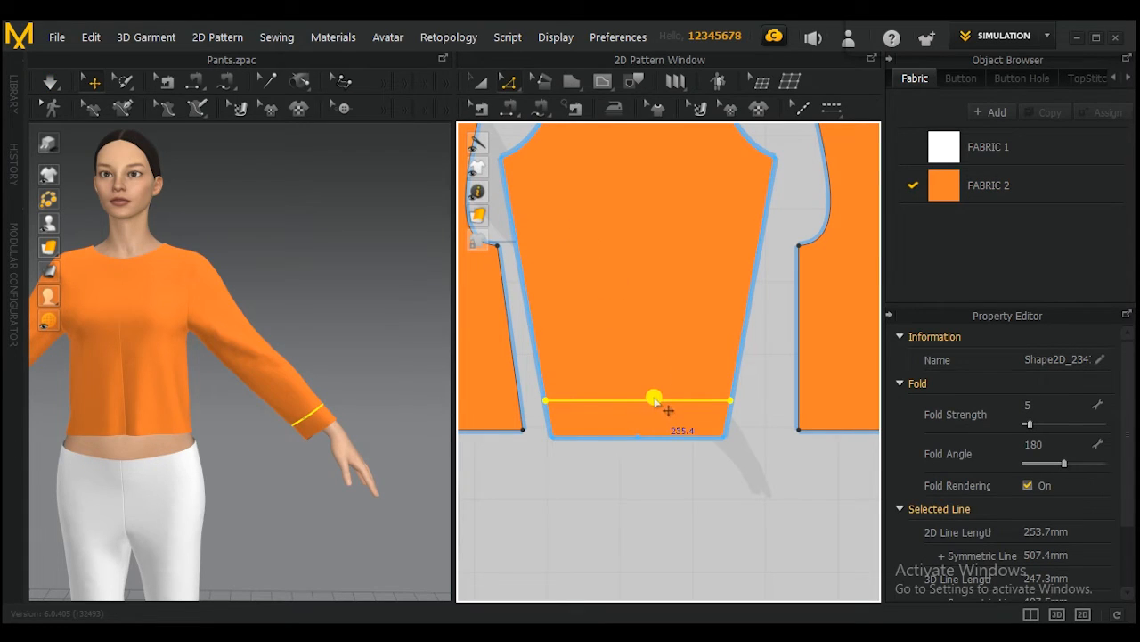
# Cut and sew the sleeve along the new internal line to separate a cuff piece
pyautogui.scroll(1, 369, 371)
pyautogui.scroll(4, 338, 401)
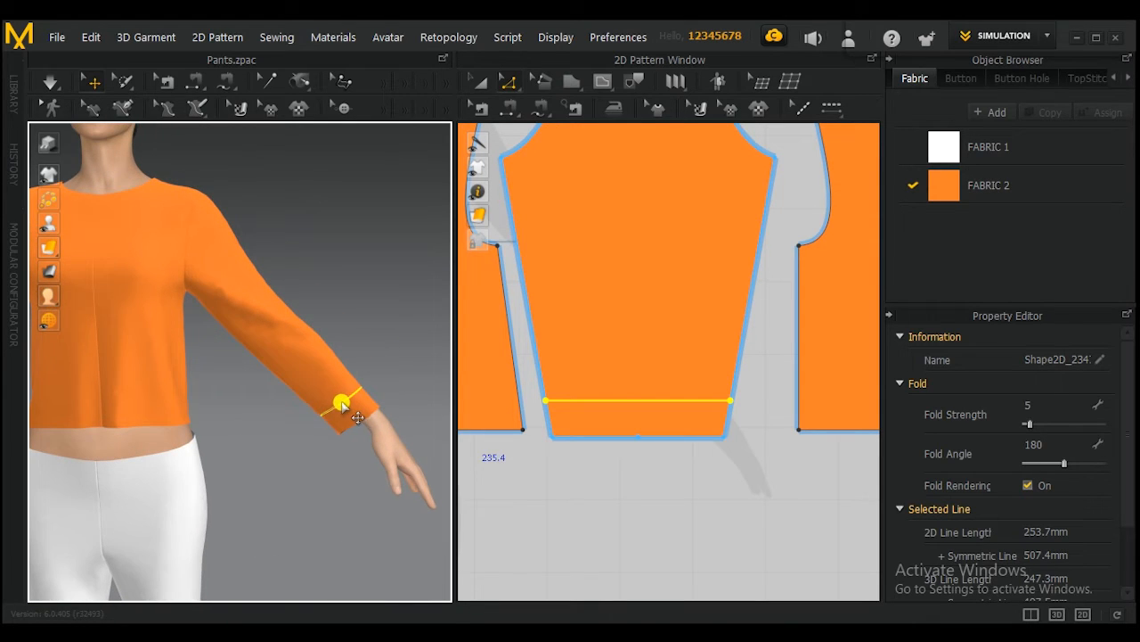
pyautogui.click(631, 401)
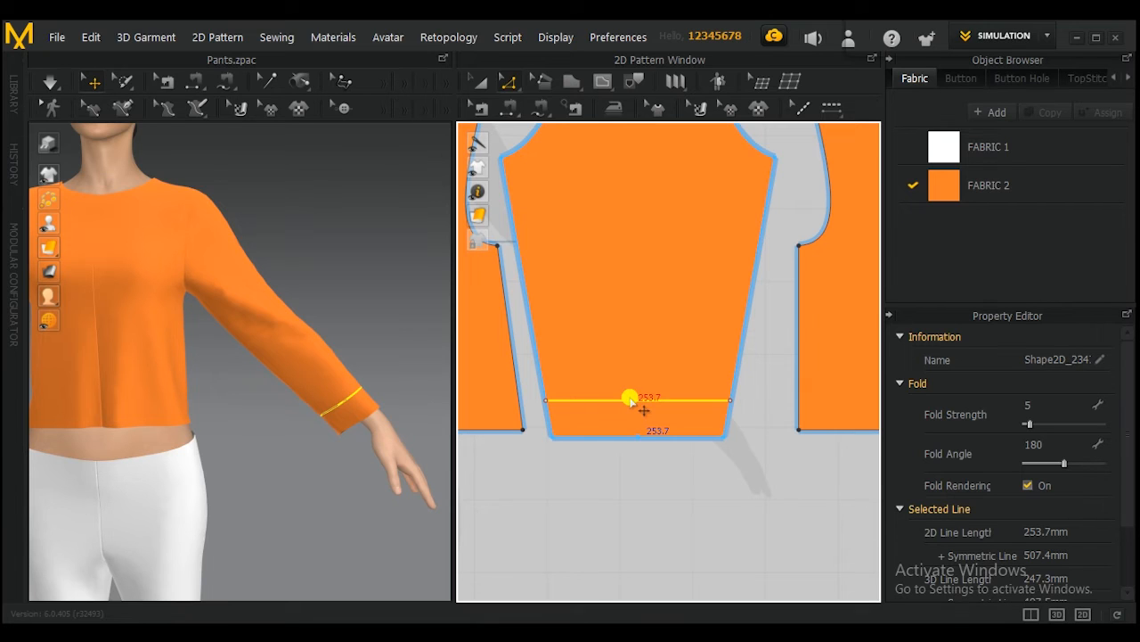
pyautogui.rightClick(630, 401)
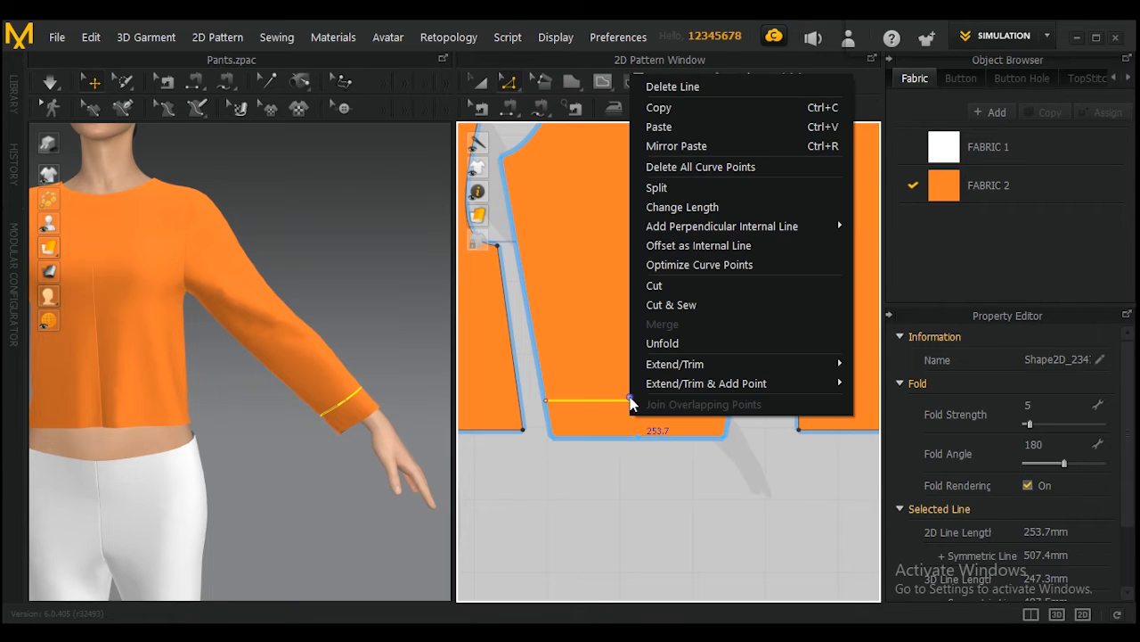
pyautogui.click(689, 307)
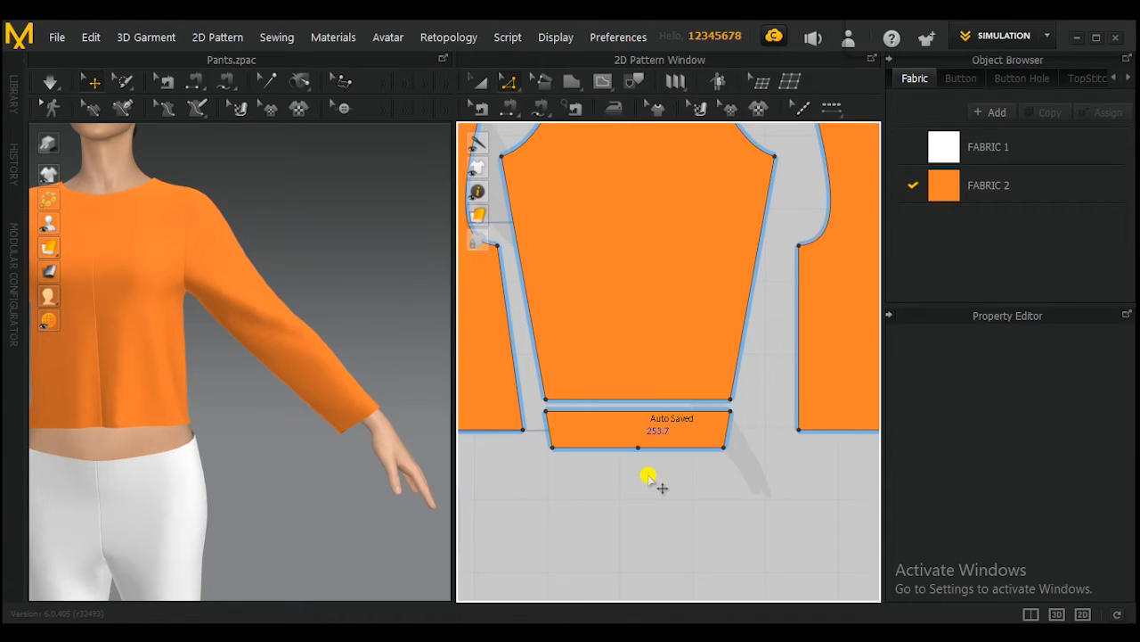
# Lengthen the cuff by moving both segments of its lower edge straight down
pyautogui.scroll(-3, 624, 441)
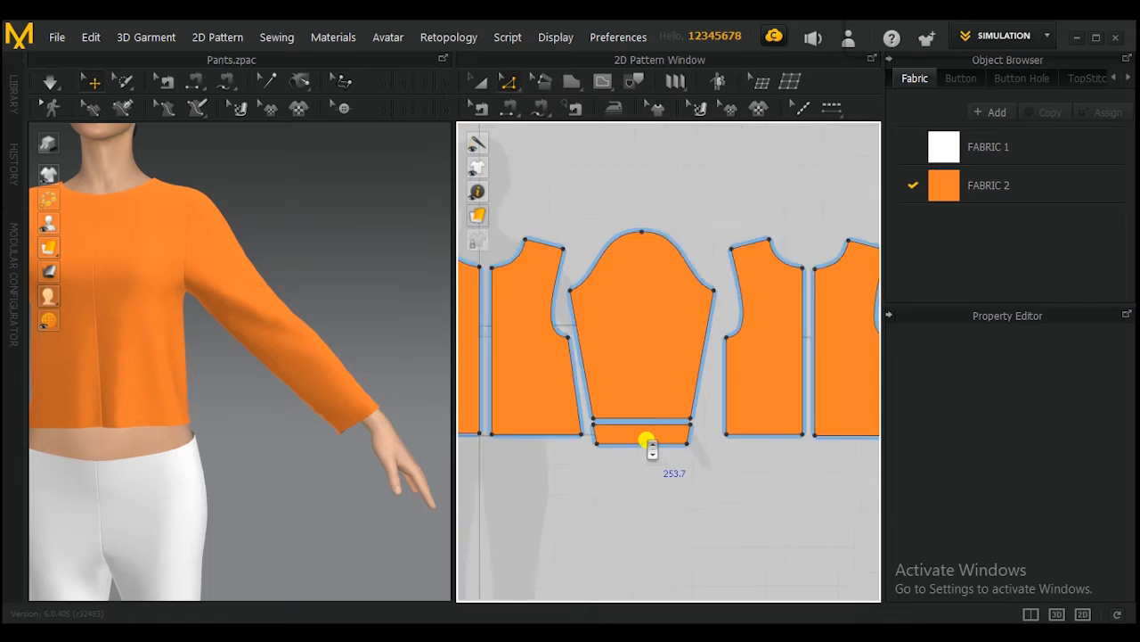
pyautogui.moveTo(720, 430); pyautogui.dragTo(654, 425, button='middle')
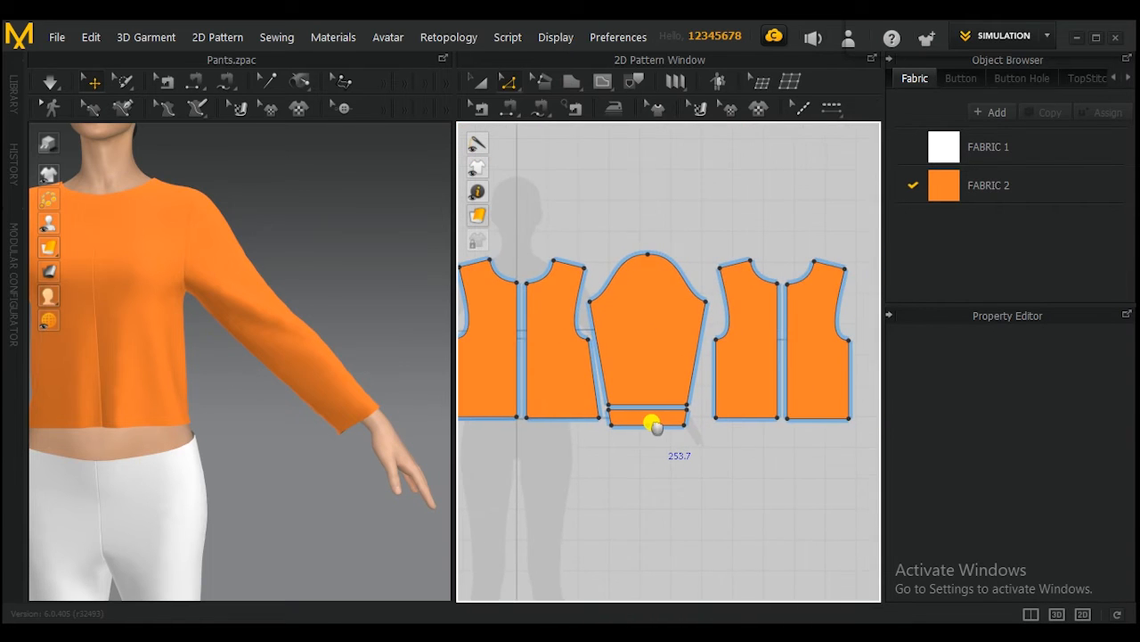
pyautogui.scroll(4, 653, 423)
pyautogui.scroll(2, 653, 426)
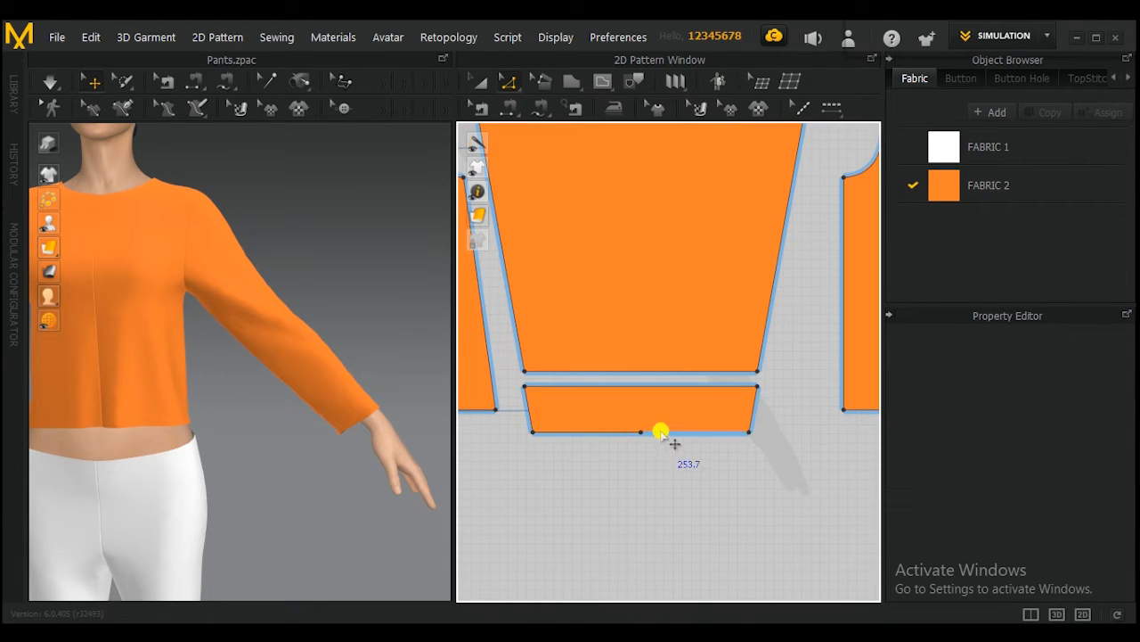
pyautogui.click(661, 432)
pyautogui.click(614, 433)
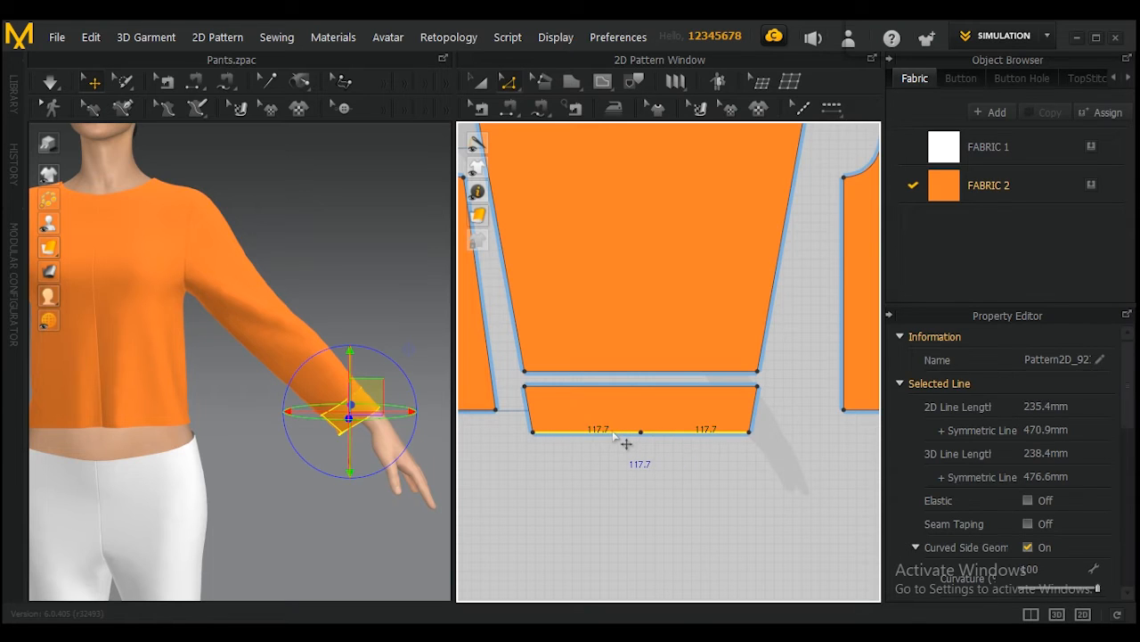
pyautogui.moveTo(613, 433); pyautogui.dragTo(617, 464)
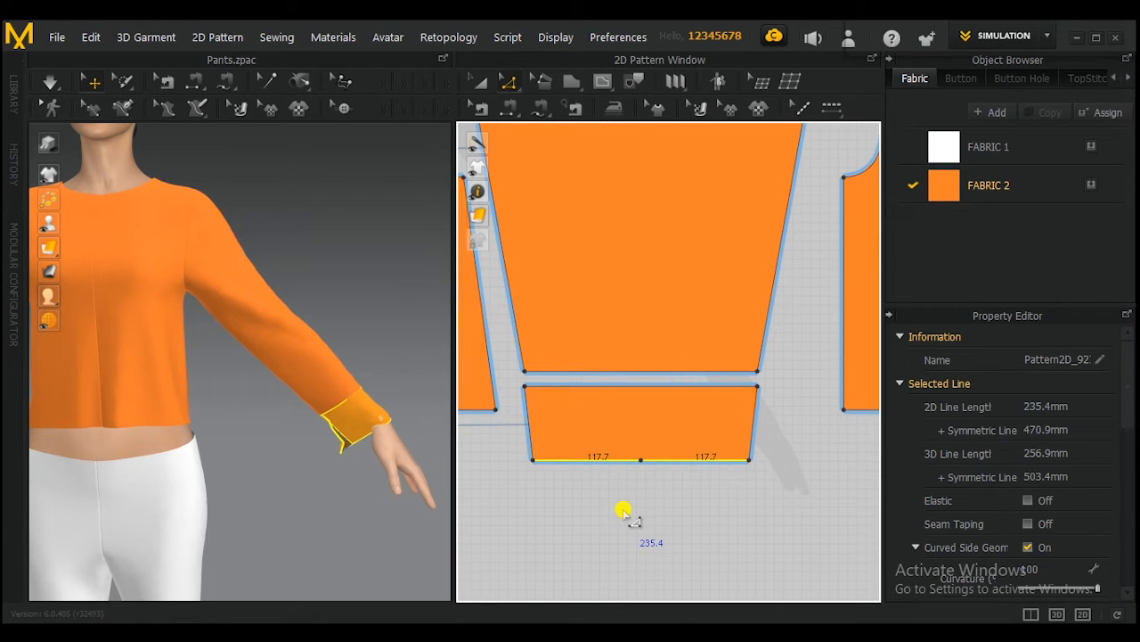
# Simulate the garment to drape the lengthened cuffs around the avatar's wrists
pyautogui.click(50, 81)
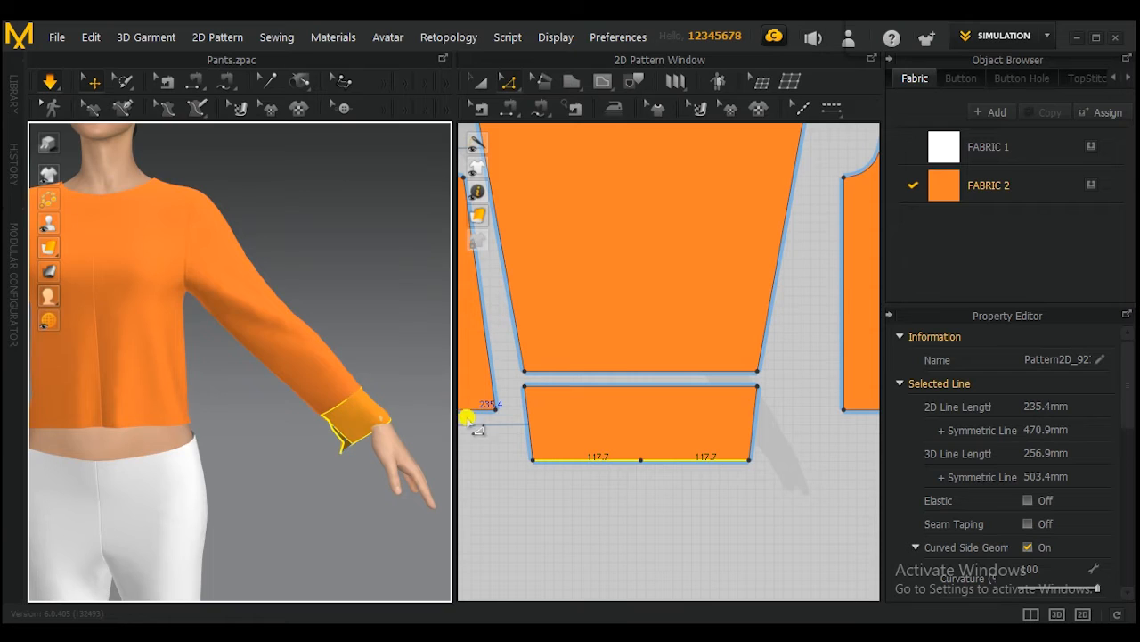
pyautogui.scroll(-3, 371, 383)
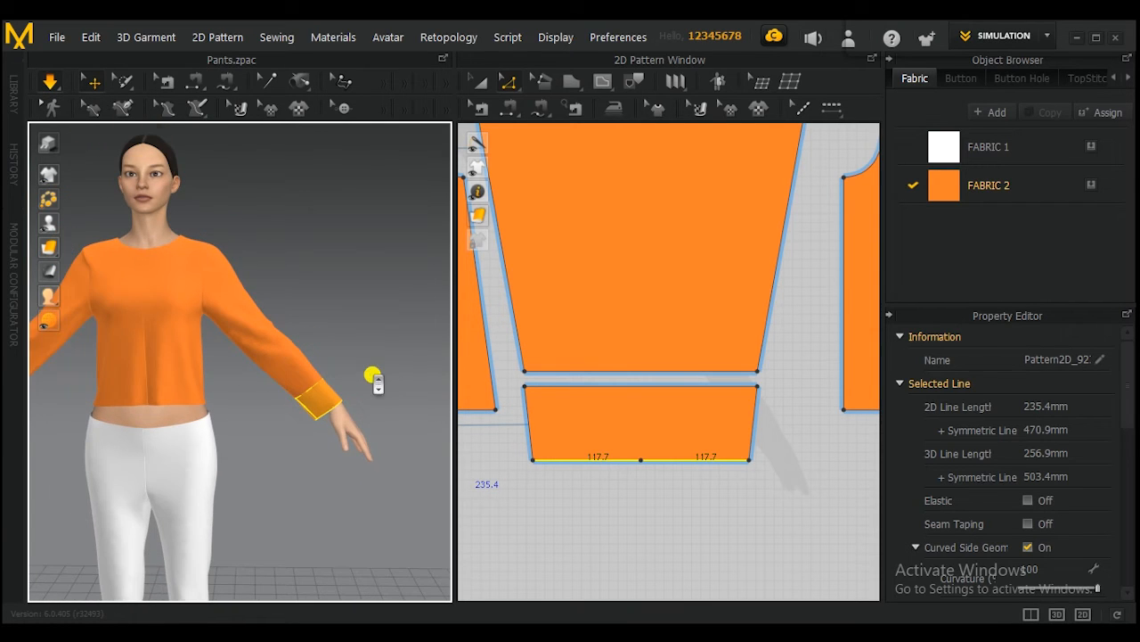
pyautogui.scroll(-2, 374, 361)
# Select both cuff patterns together and move them straight down, clear of the sleeve patterns
pyautogui.click(478, 81)
pyautogui.click(618, 428)
pyautogui.scroll(-3, 621, 432)
pyautogui.scroll(-2, 619, 430)
pyautogui.moveTo(629, 434); pyautogui.dragTo(684, 429, button='middle')
pyautogui.keyDown('shift'); pyautogui.click(474, 426); pyautogui.keyUp('shift')
pyautogui.scroll(-2, 535, 445)
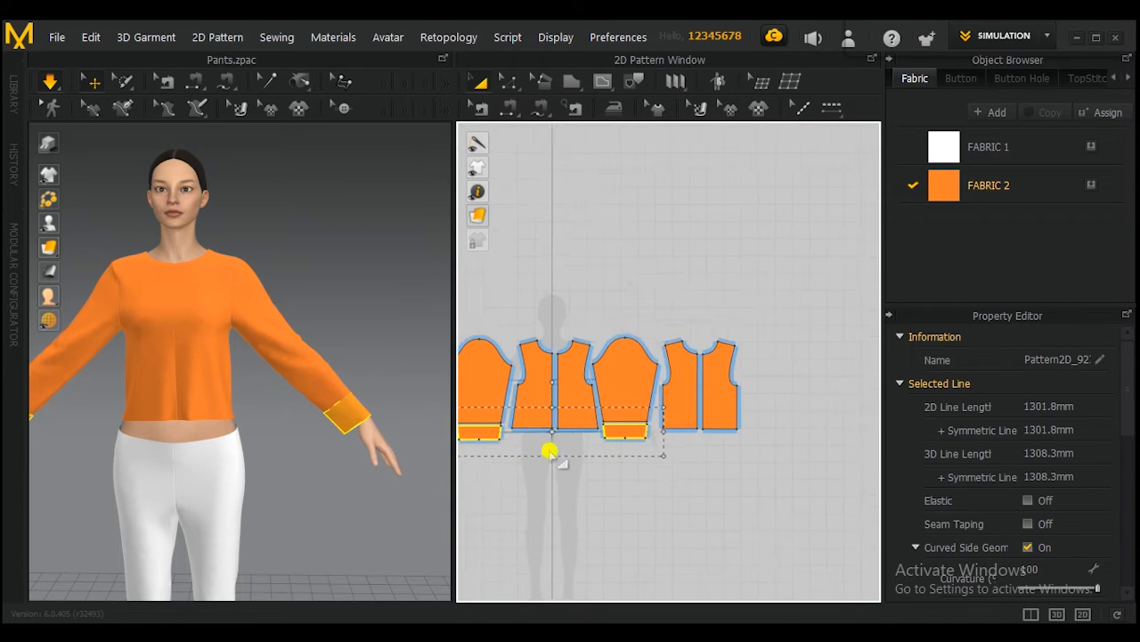
pyautogui.moveTo(549, 451); pyautogui.dragTo(662, 433, button='middle')
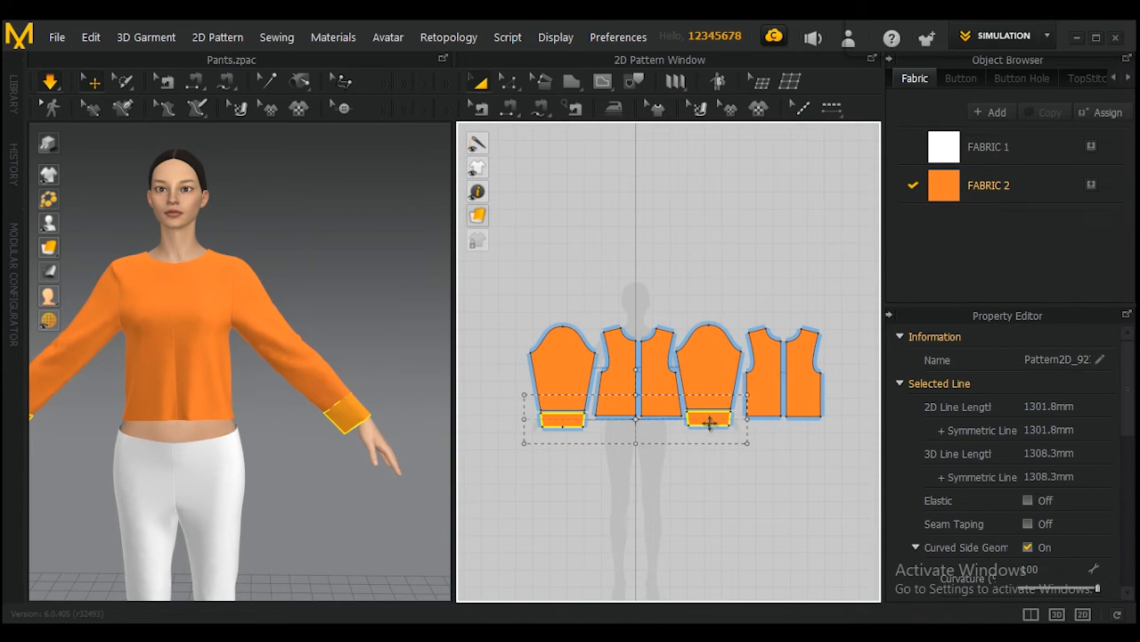
pyautogui.moveTo(711, 423); pyautogui.dragTo(710, 447)
pyautogui.scroll(5, 710, 439)
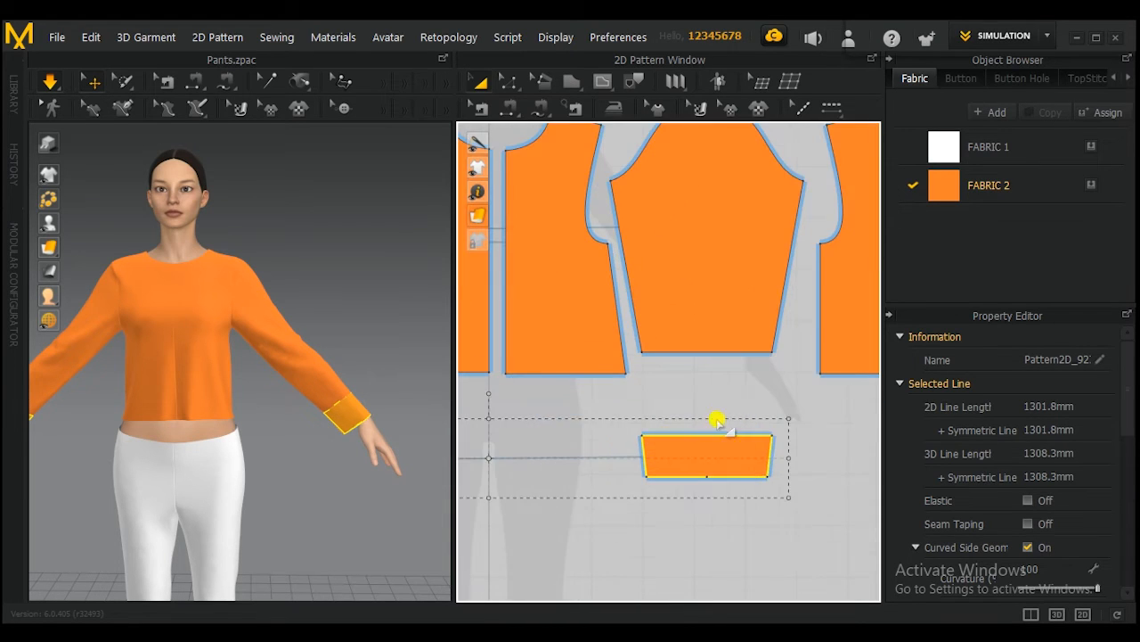
# Lengthen the sleeve pattern by moving its bottom edge straight down toward the separated cuff
pyautogui.click(707, 394)
pyautogui.scroll(2, 697, 351)
pyautogui.click(698, 354)
pyautogui.press('z')
pyautogui.click(702, 352)
pyautogui.click(510, 86)
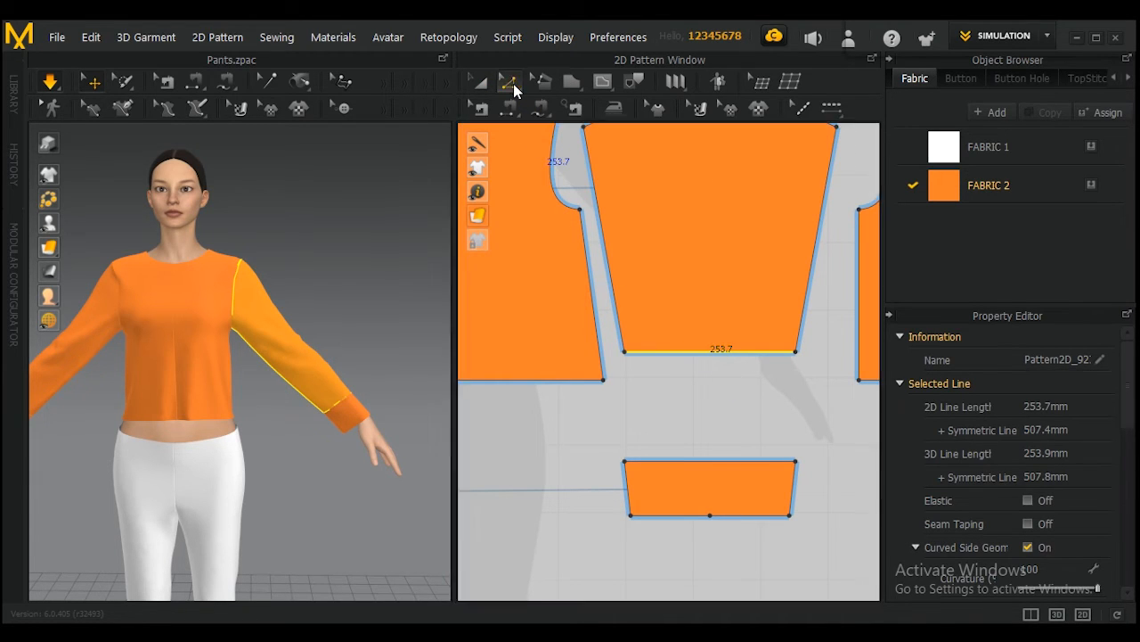
pyautogui.moveTo(699, 353); pyautogui.dragTo(704, 390)
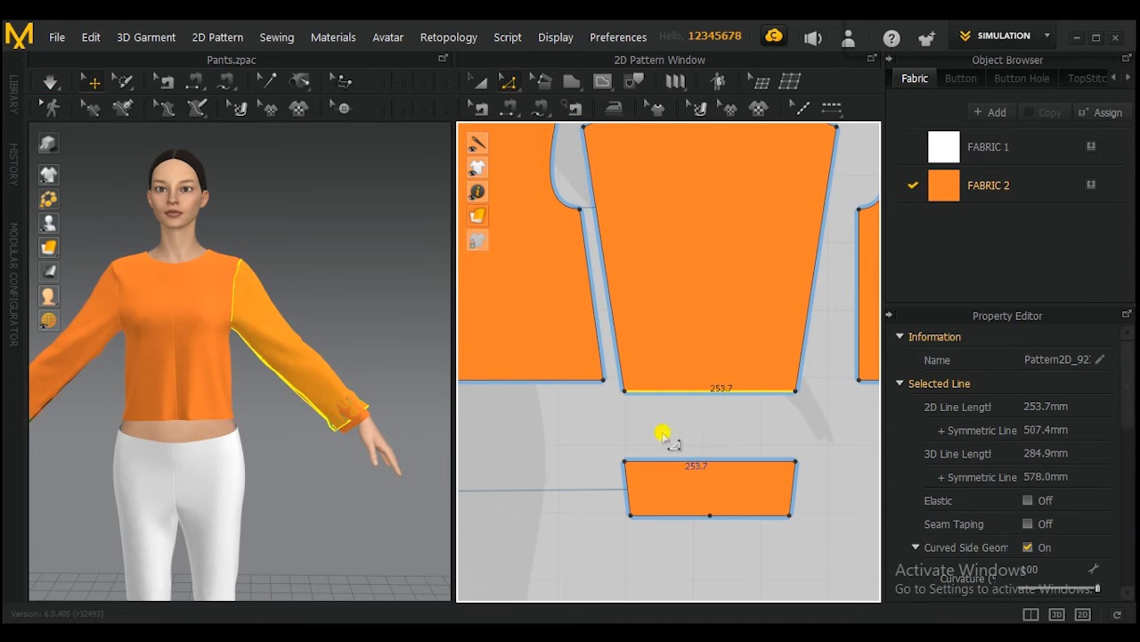
# Simulate the lengthened sleeves and tug the cuff and lower sleeve on the avatar to settle the fabric around the wrist
pyautogui.scroll(-2, 403, 428)
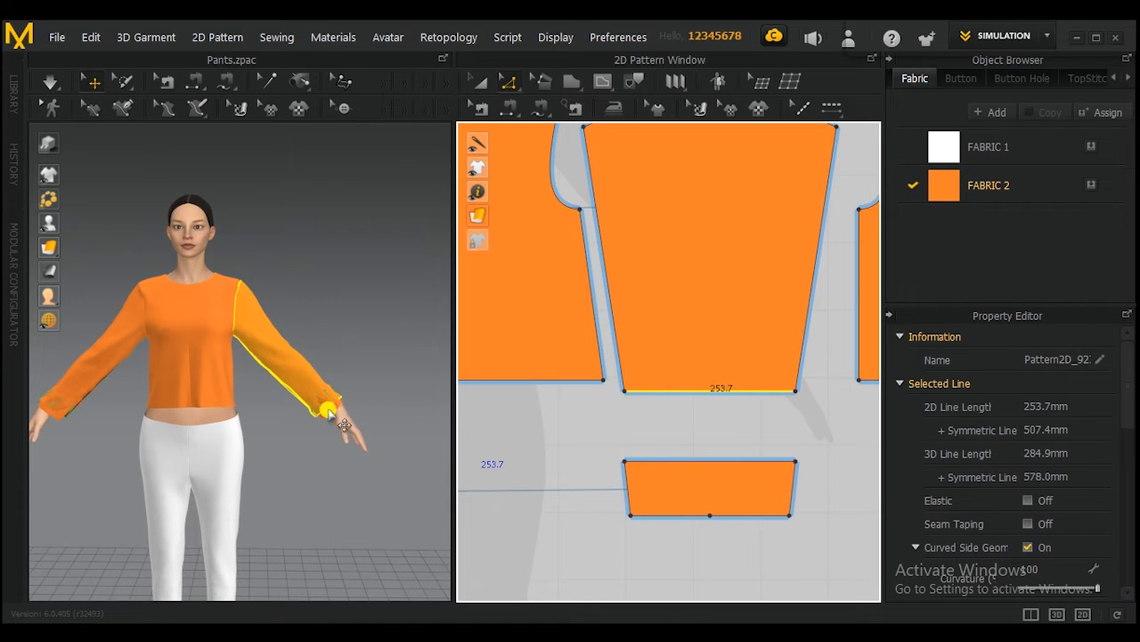
pyautogui.scroll(2, 347, 419)
pyautogui.press('space')
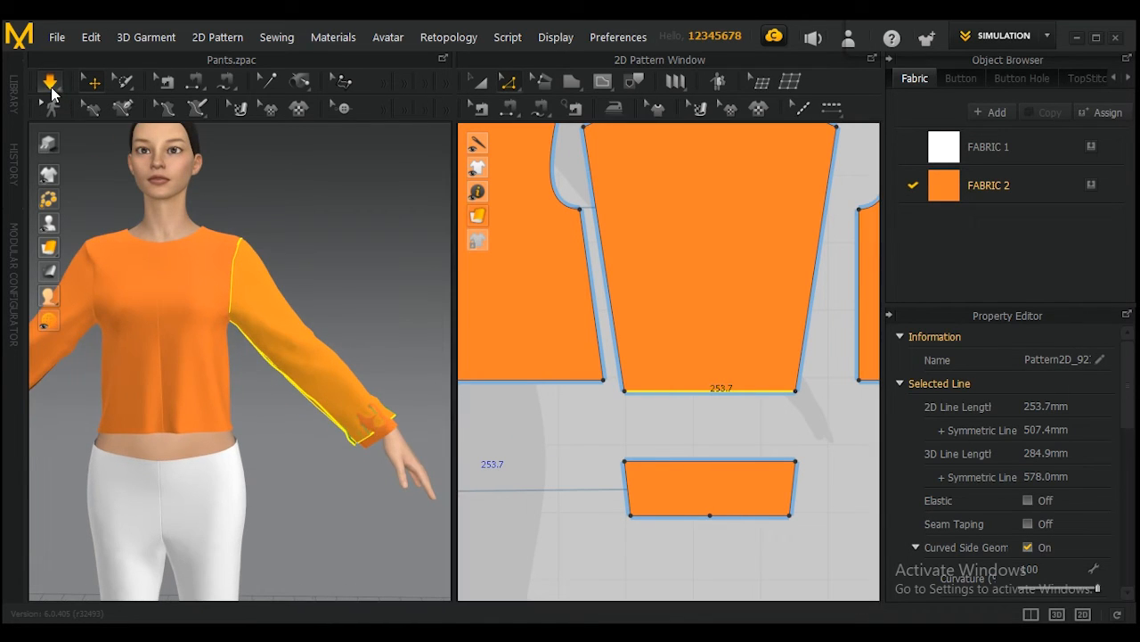
pyautogui.click(400, 434)
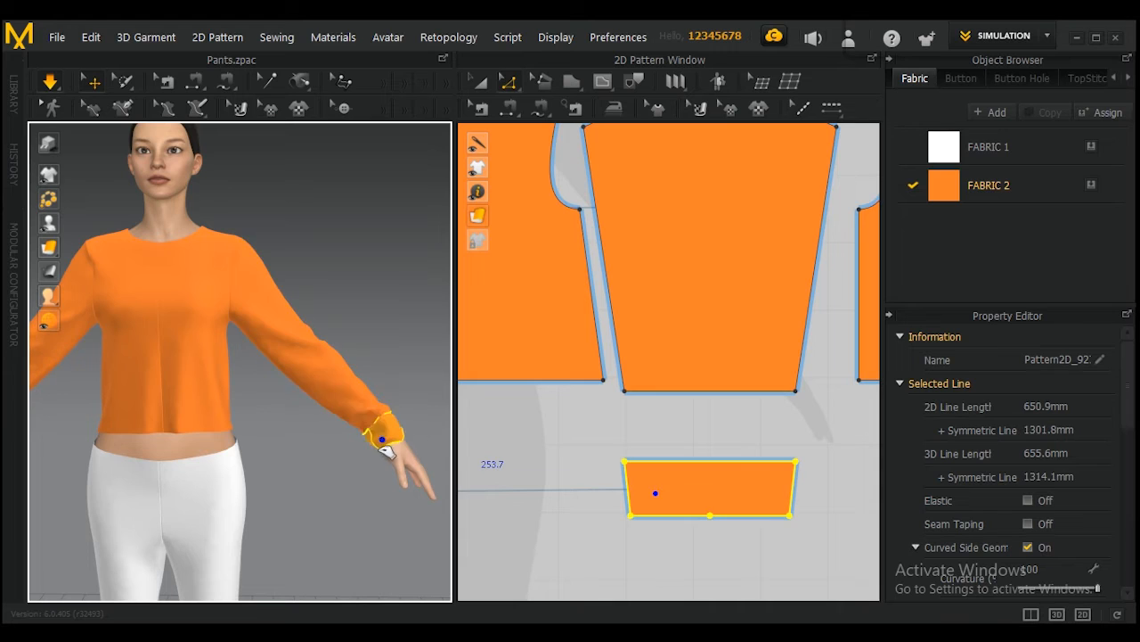
pyautogui.click(328, 394)
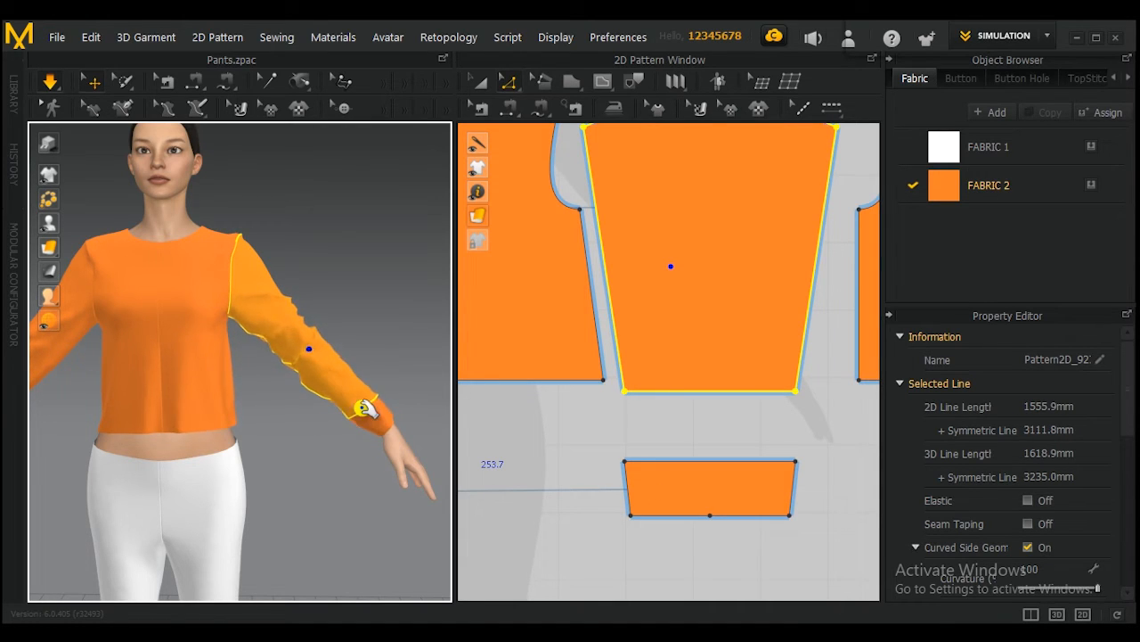
pyautogui.moveTo(326, 390); pyautogui.dragTo(109, 400, button='right')
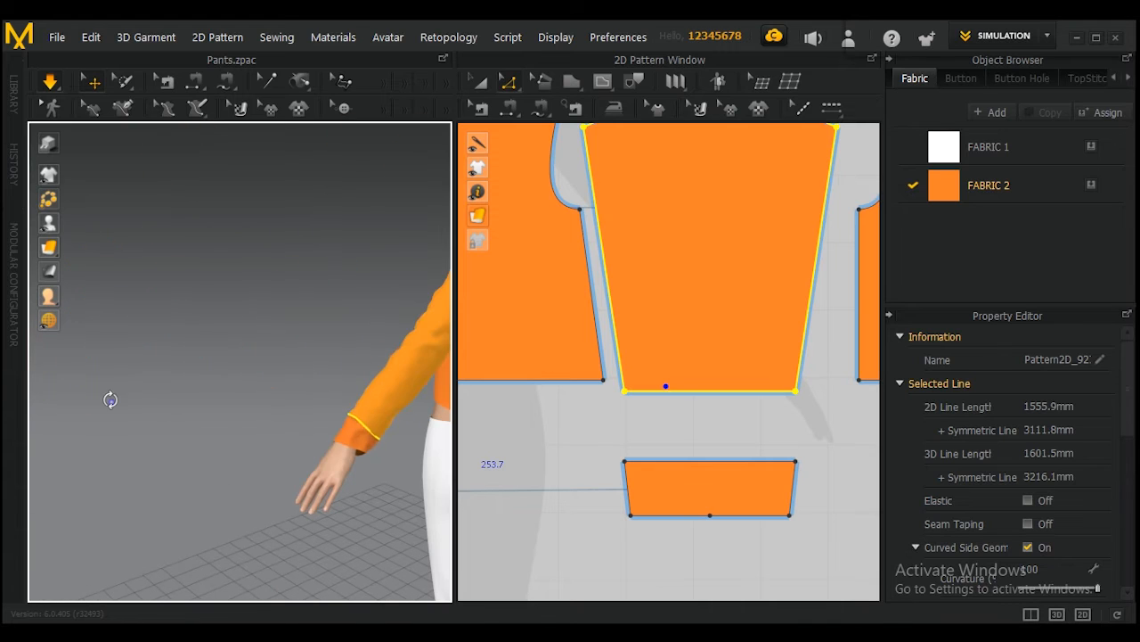
pyautogui.moveTo(408, 421); pyautogui.dragTo(378, 417)
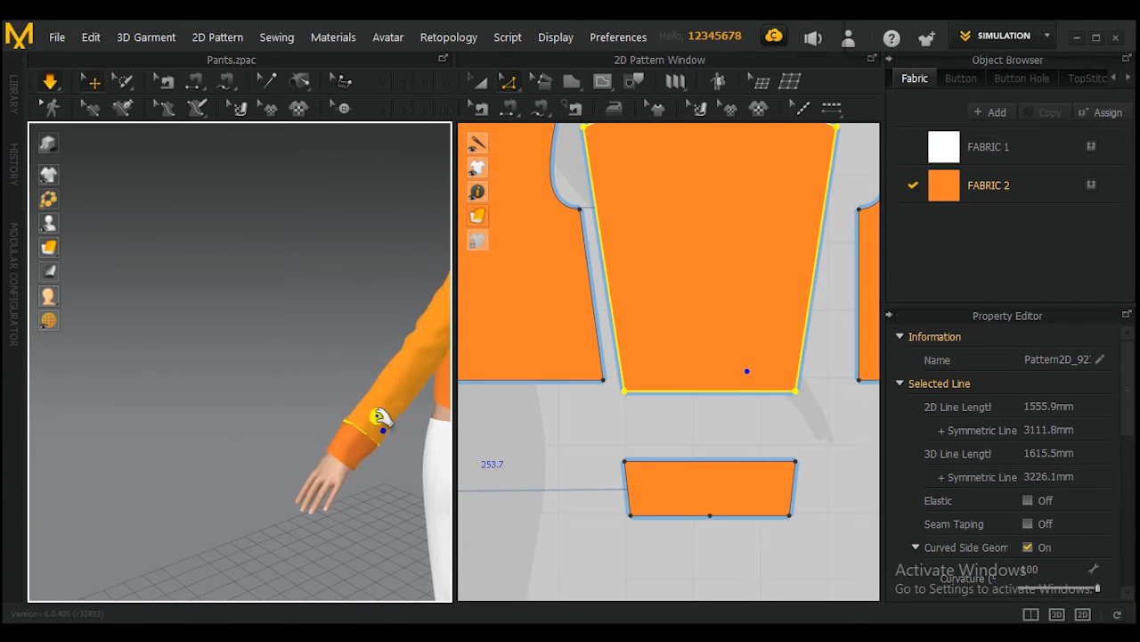
pyautogui.moveTo(328, 403); pyautogui.dragTo(544, 388, button='right')
pyautogui.scroll(1, 365, 367)
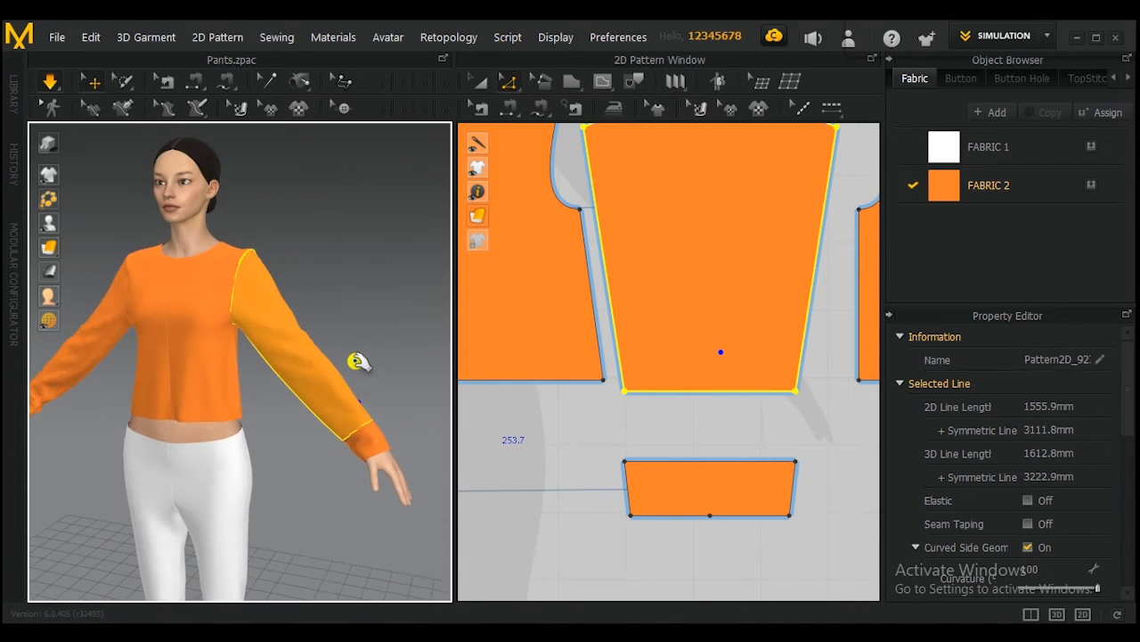
# Tug both sleeves on the avatar during simulation to even out their drape
pyautogui.moveTo(356, 362); pyautogui.dragTo(459, 389, button='middle')
pyautogui.scroll(1, 484, 390)
pyautogui.moveTo(198, 363); pyautogui.dragTo(178, 383)
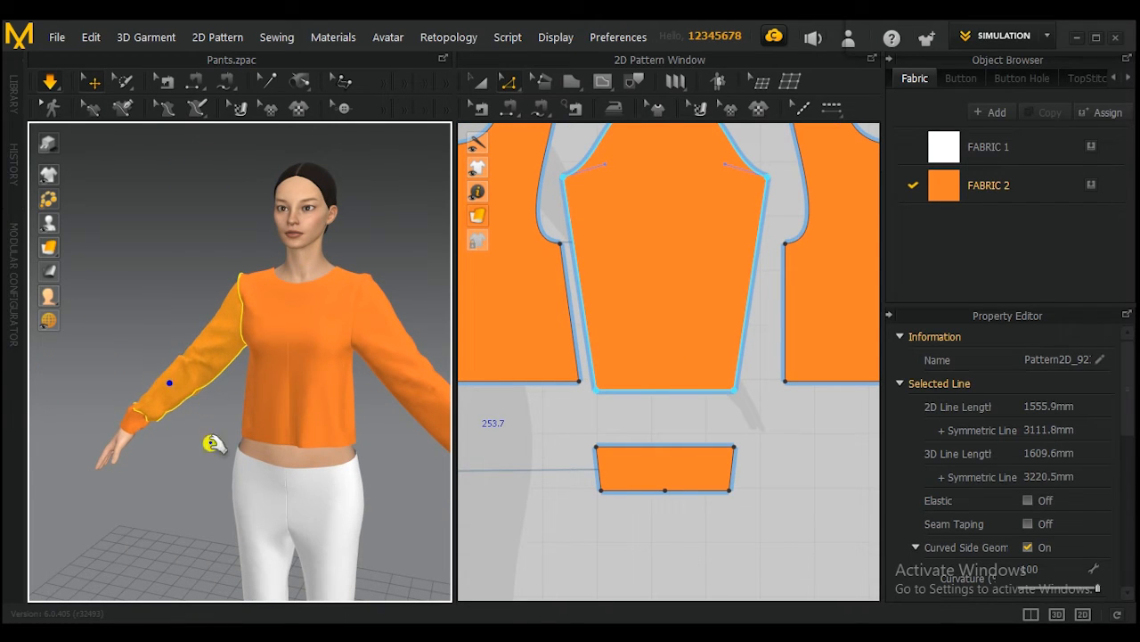
pyautogui.moveTo(416, 473); pyautogui.dragTo(323, 460, button='right')
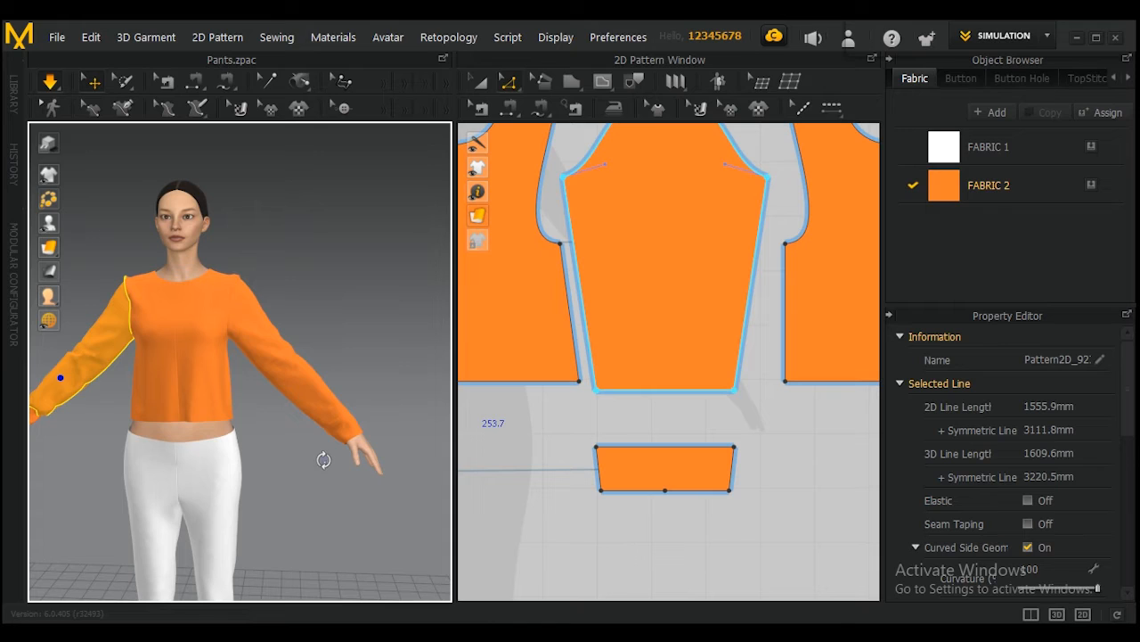
pyautogui.click(318, 396)
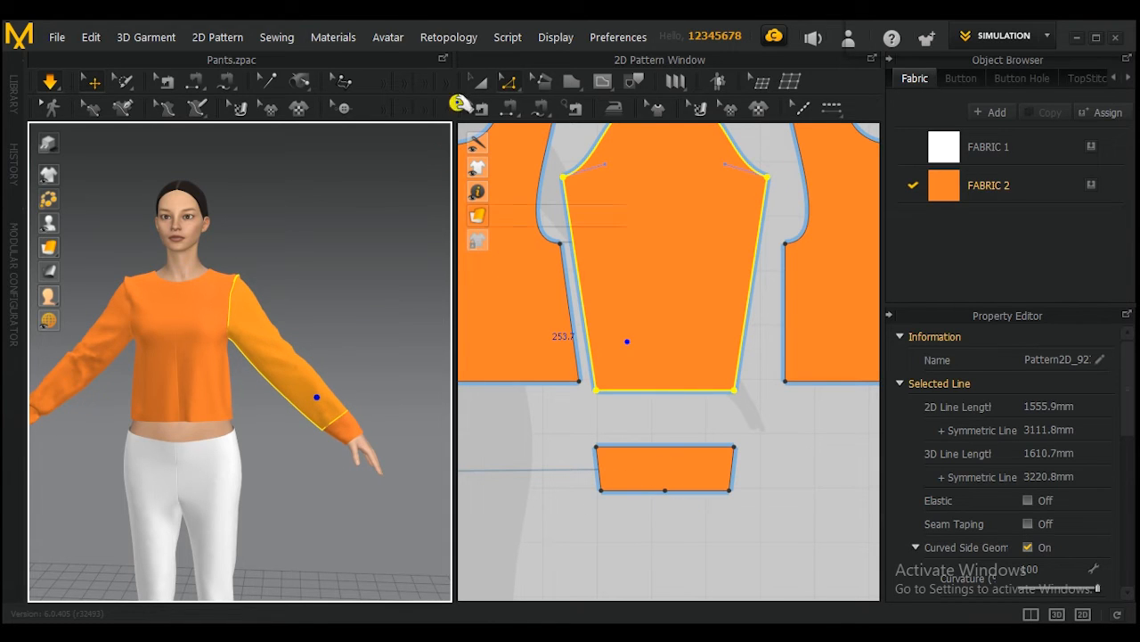
# Narrow the sleeve cuff pattern with Transform Pattern until its outline is about 581 mm, running the simulation to refit it
pyautogui.click(479, 82)
pyautogui.click(667, 472)
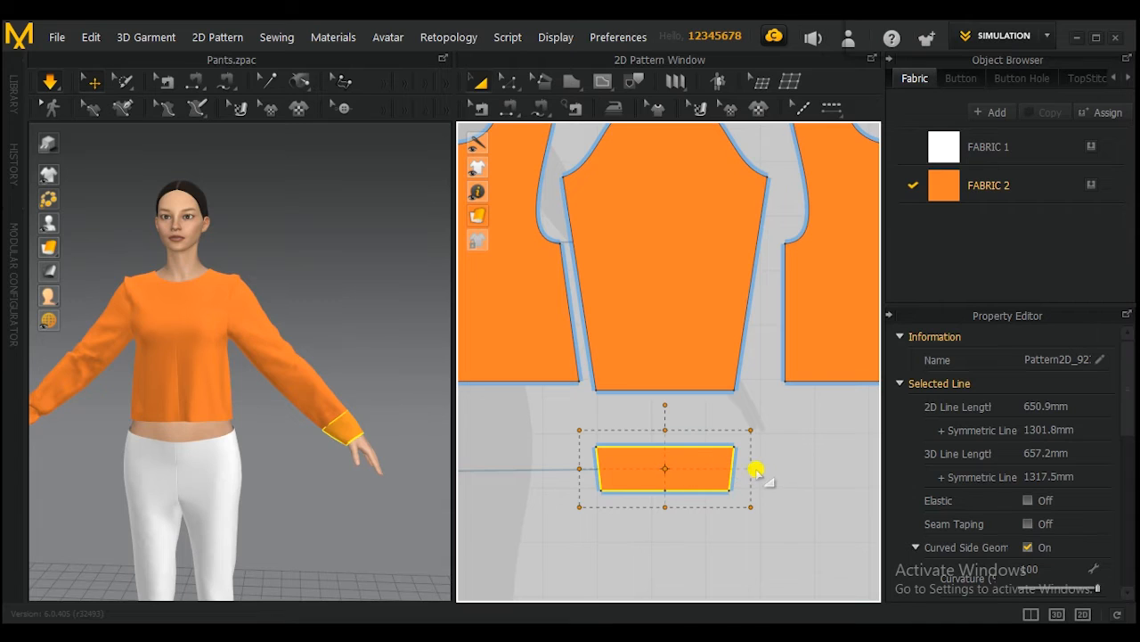
pyautogui.moveTo(752, 466); pyautogui.dragTo(744, 465)
pyautogui.scroll(-4, 680, 511)
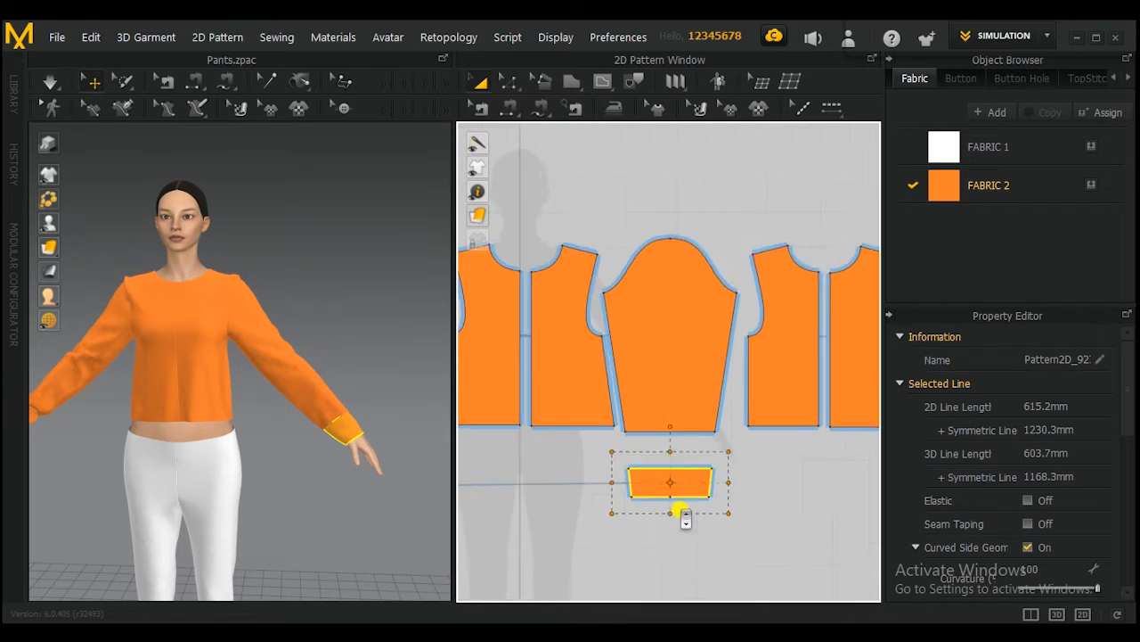
pyautogui.click(49, 81)
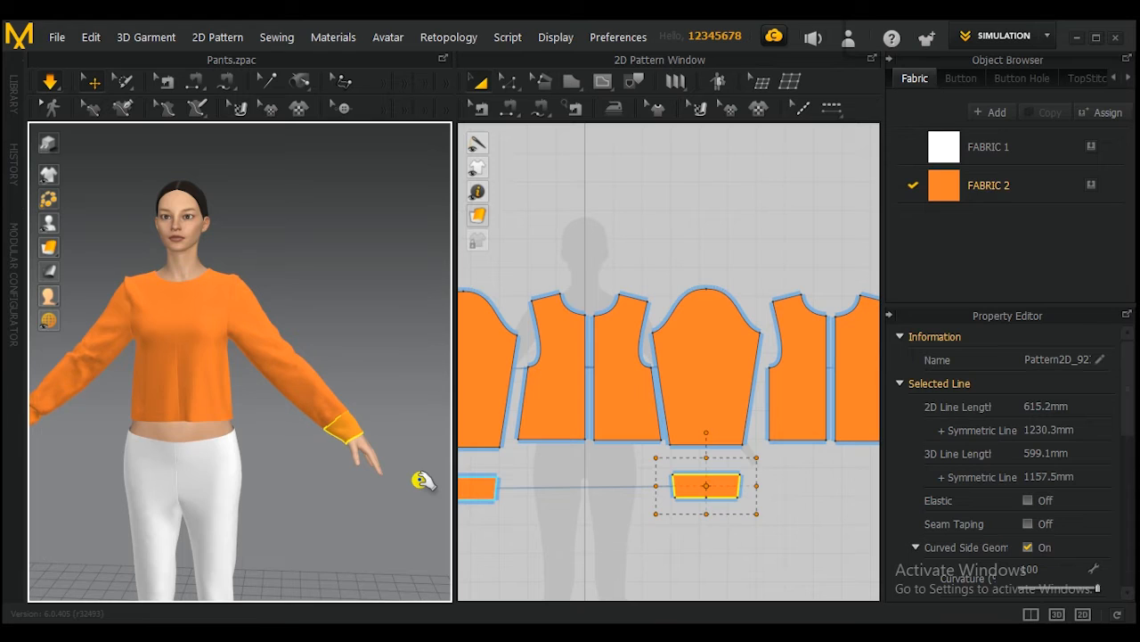
pyautogui.scroll(2, 760, 484)
pyautogui.moveTo(746, 490); pyautogui.dragTo(741, 490)
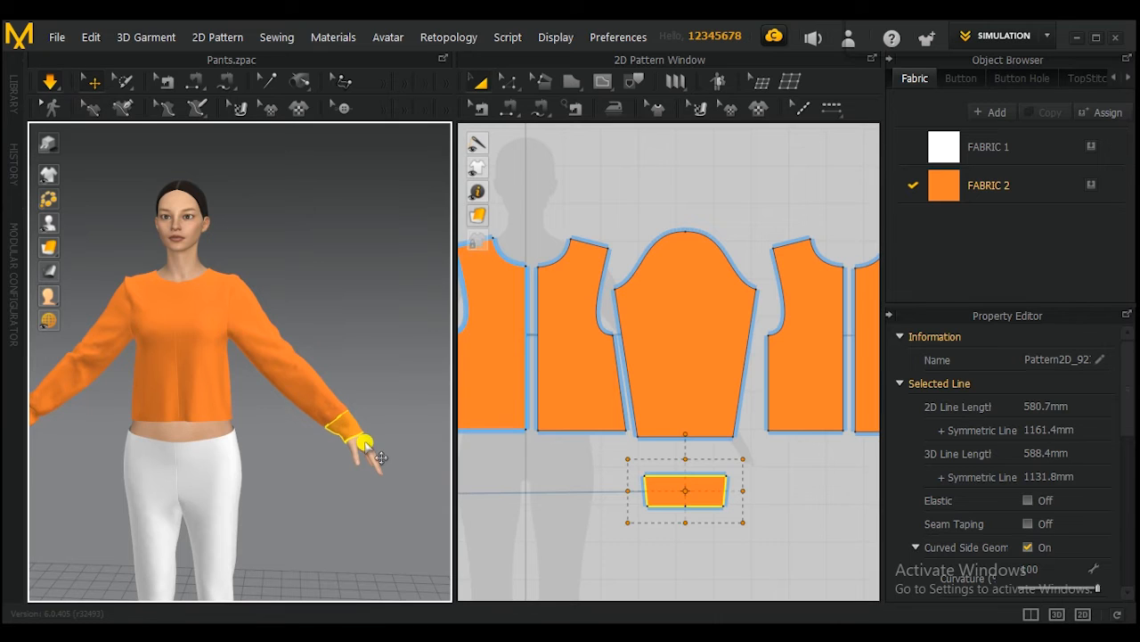
# Pull both sleeves above the cuffs in the running simulation to settle their folds, and clear the selection
pyautogui.click(319, 387)
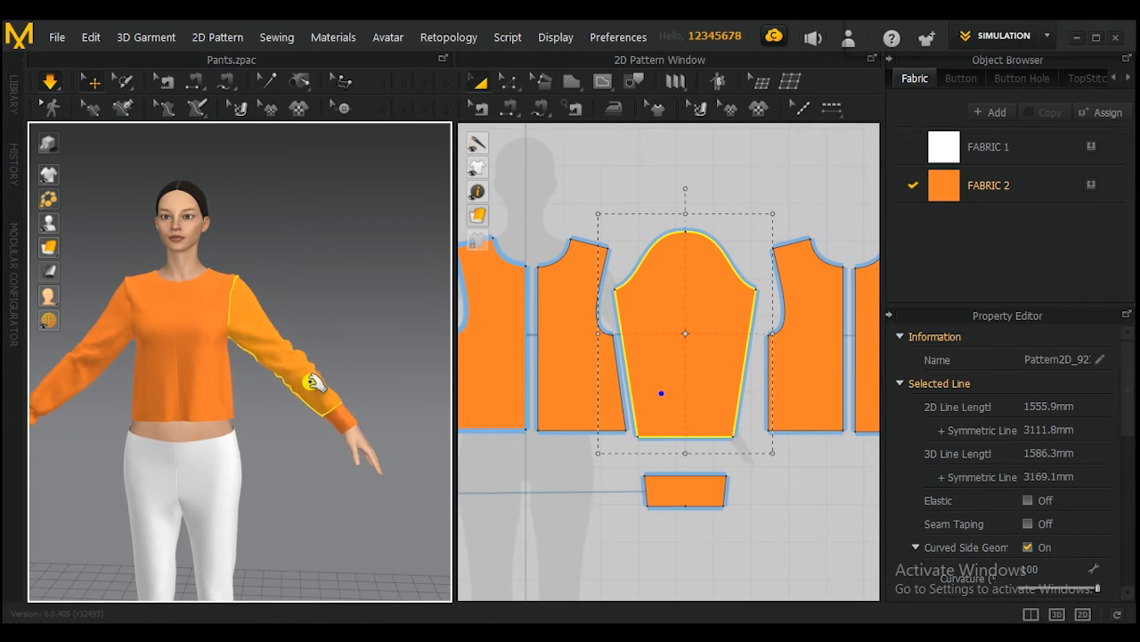
pyautogui.moveTo(283, 438); pyautogui.dragTo(484, 440, button='middle')
pyautogui.scroll(-2, 229, 428)
pyautogui.click(230, 405)
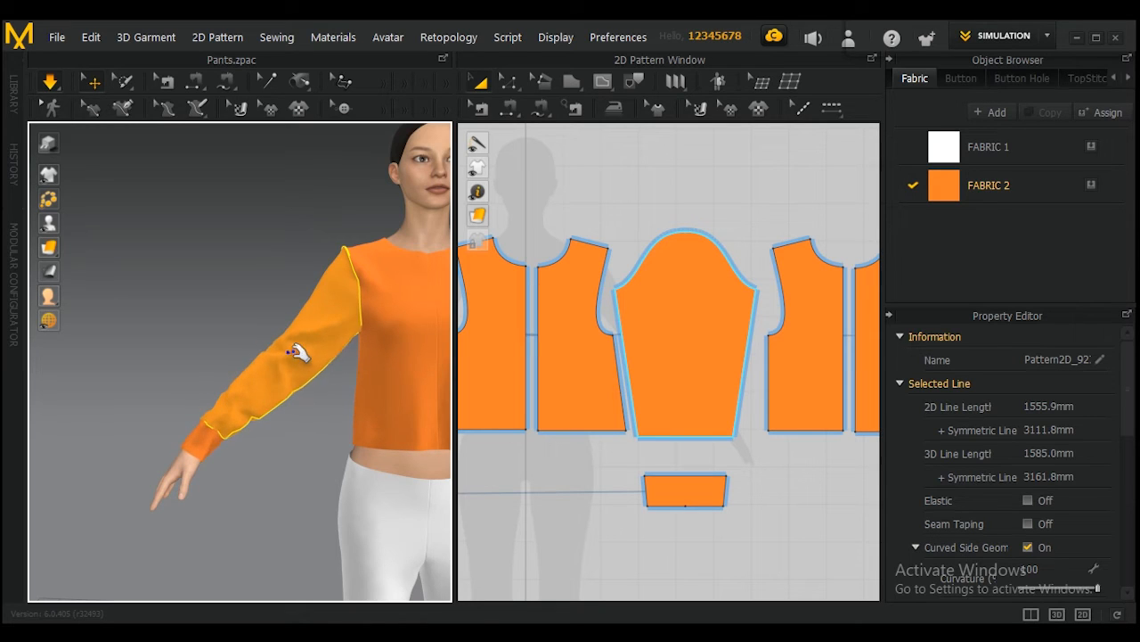
pyautogui.scroll(-4, 275, 437)
pyautogui.moveTo(346, 447); pyautogui.dragTo(267, 453, button='right')
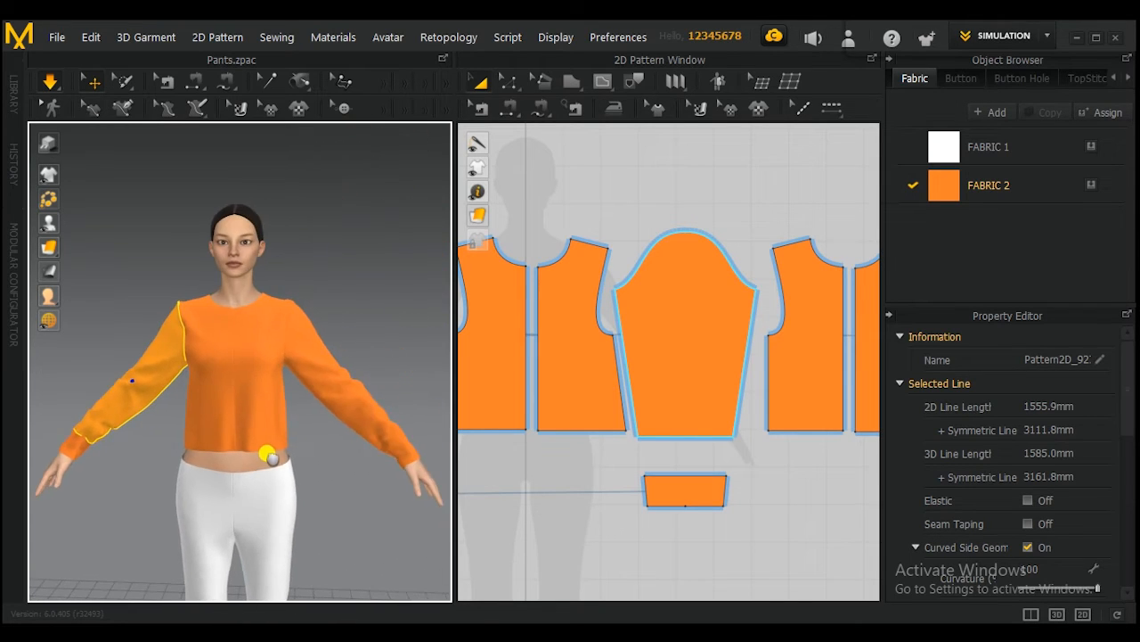
pyautogui.click(325, 393)
pyautogui.scroll(-3, 655, 471)
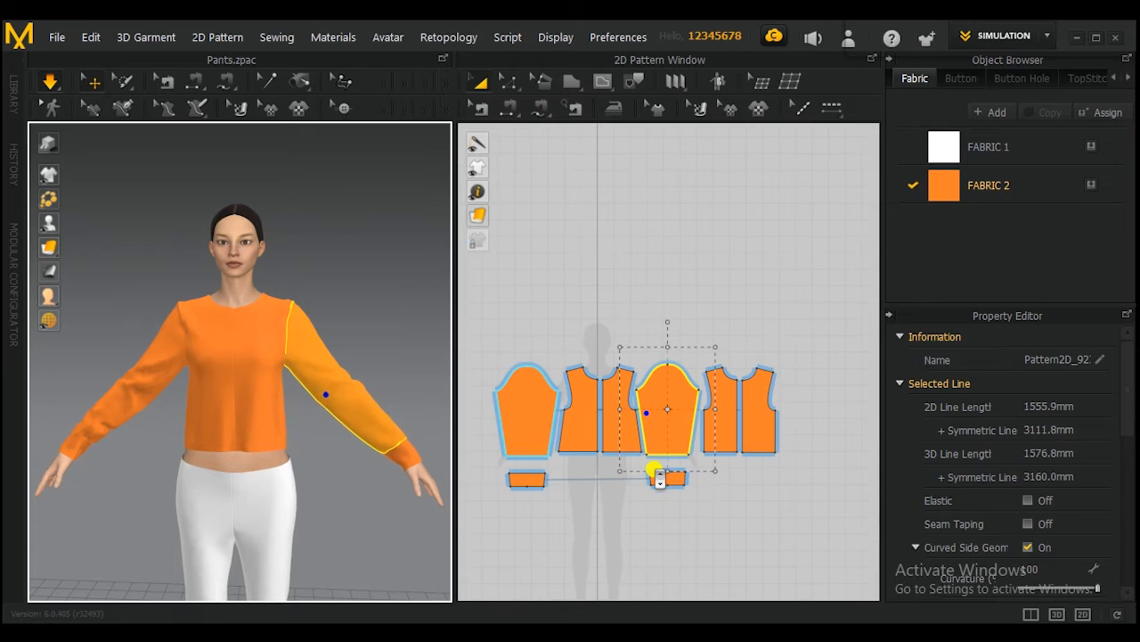
pyautogui.click(731, 517)
# Set the color of FABRIC 2 to golden yellow, hex FFDE36
pyautogui.click(994, 197)
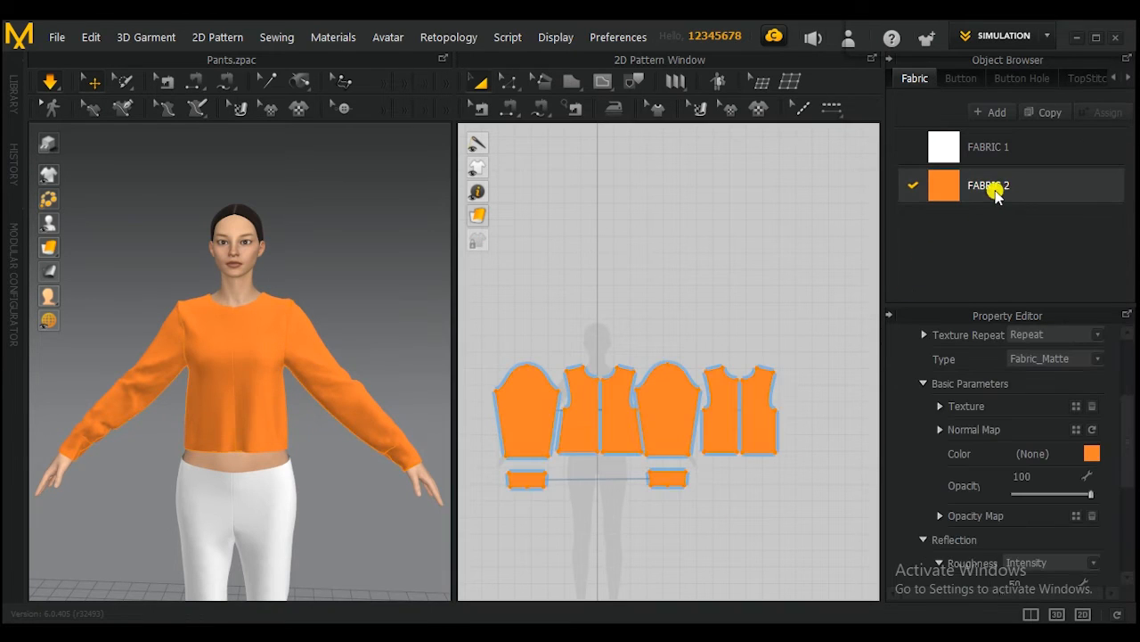
pyautogui.click(1092, 454)
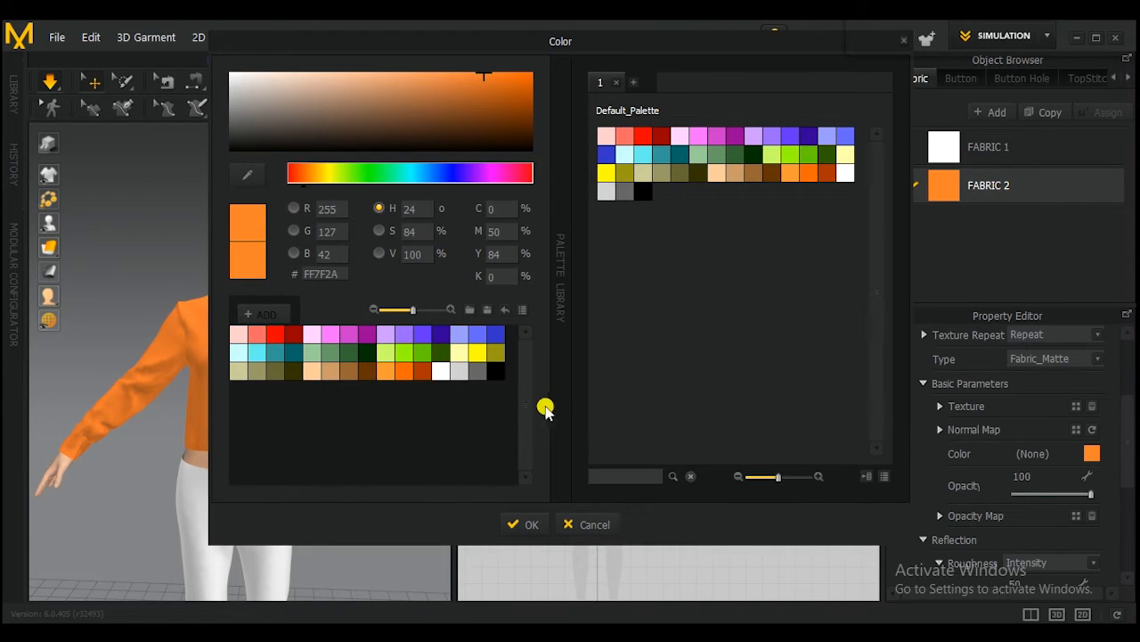
pyautogui.click(478, 353)
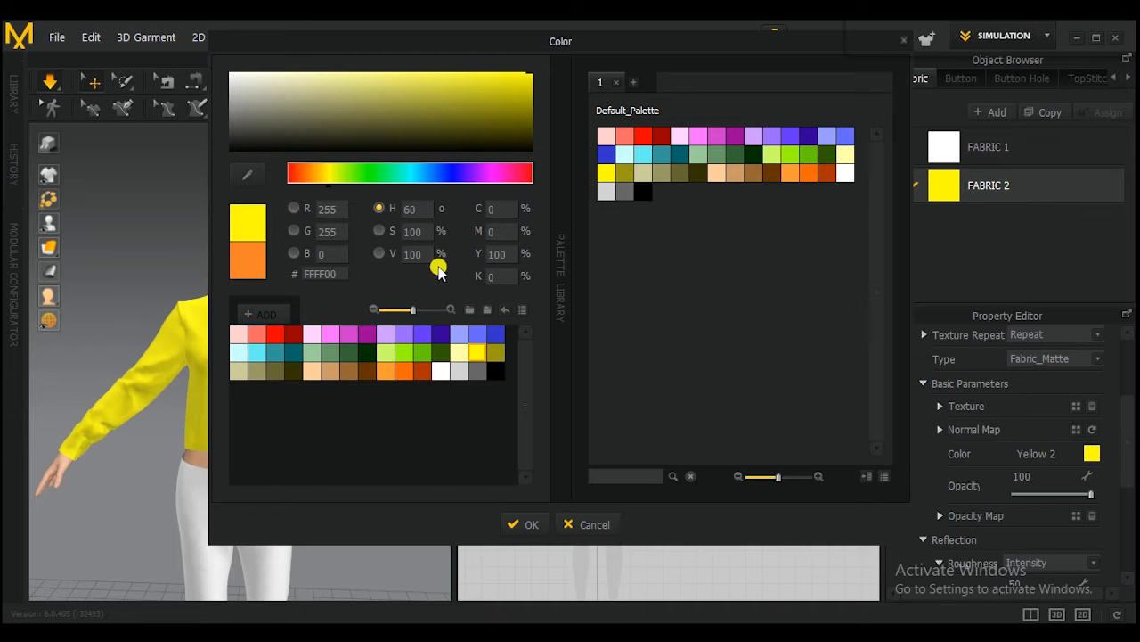
pyautogui.click(384, 352)
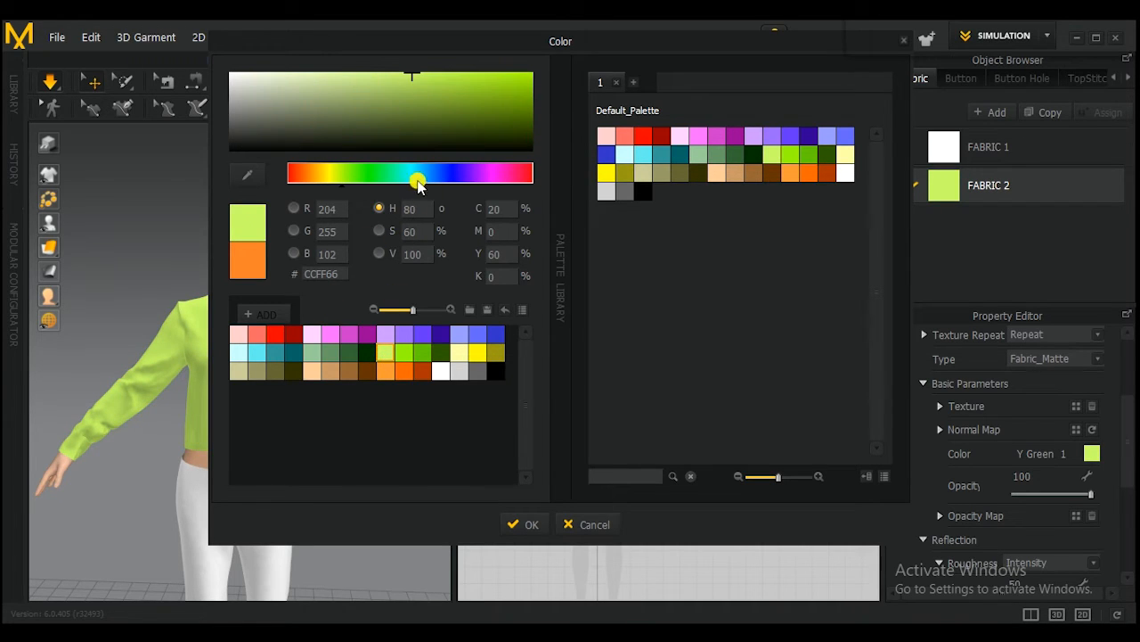
pyautogui.click(475, 354)
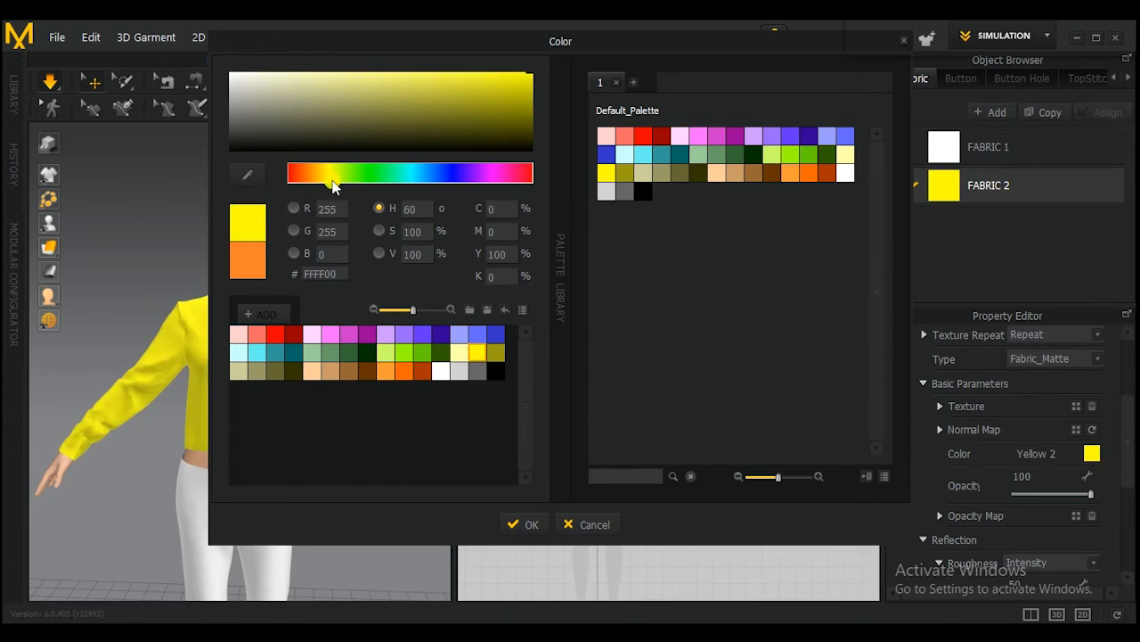
pyautogui.moveTo(478, 87); pyautogui.dragTo(471, 75)
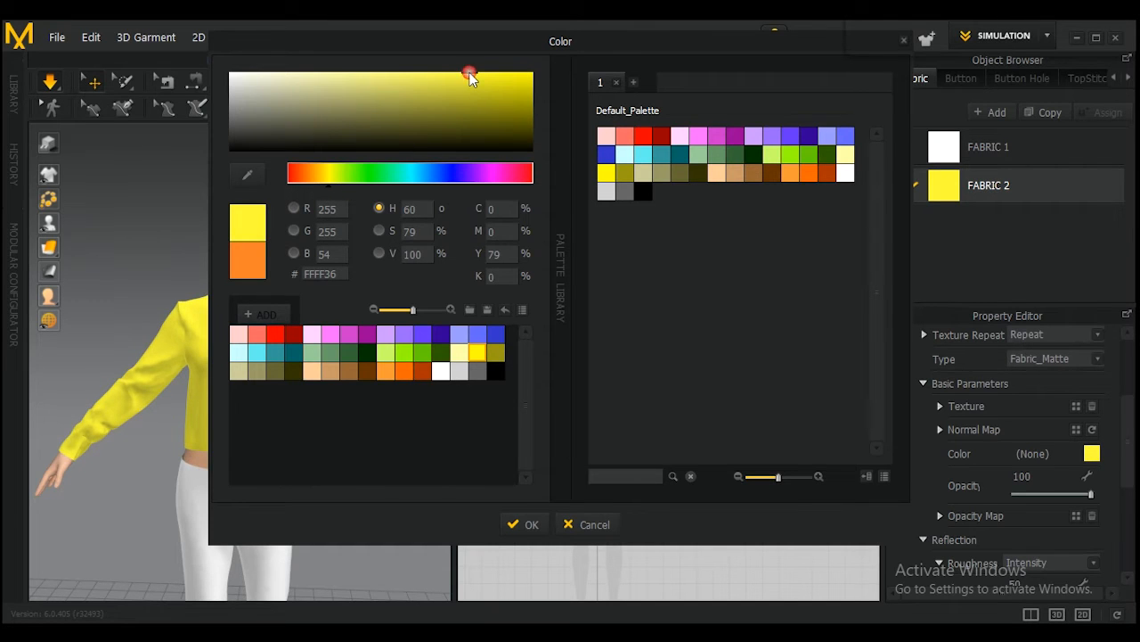
pyautogui.click(323, 177)
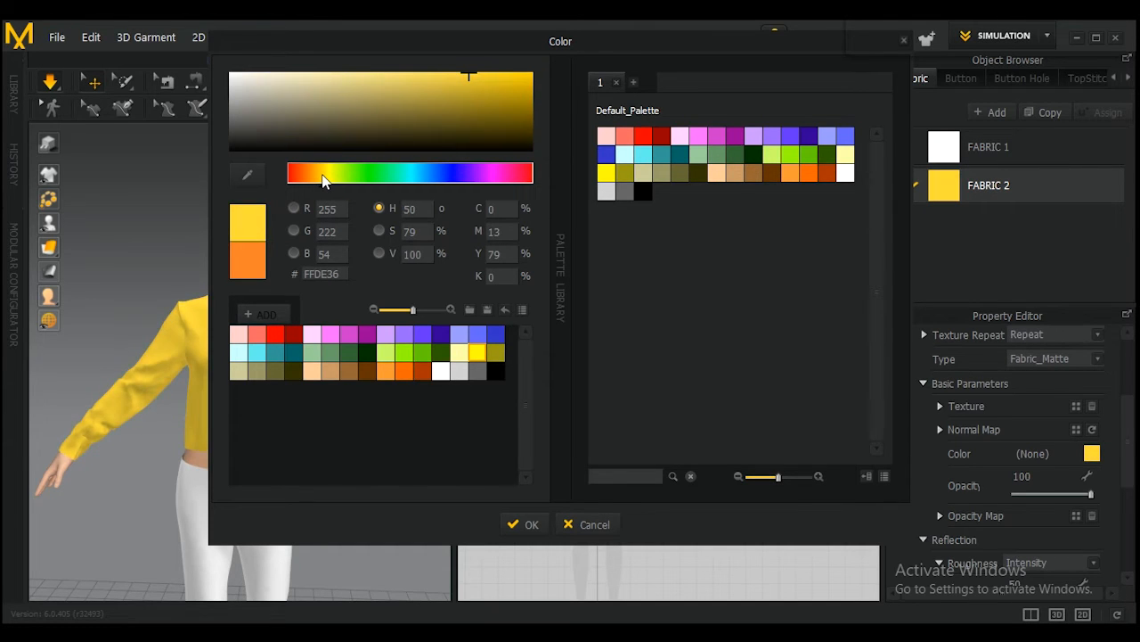
pyautogui.moveTo(586, 42); pyautogui.dragTo(705, 106)
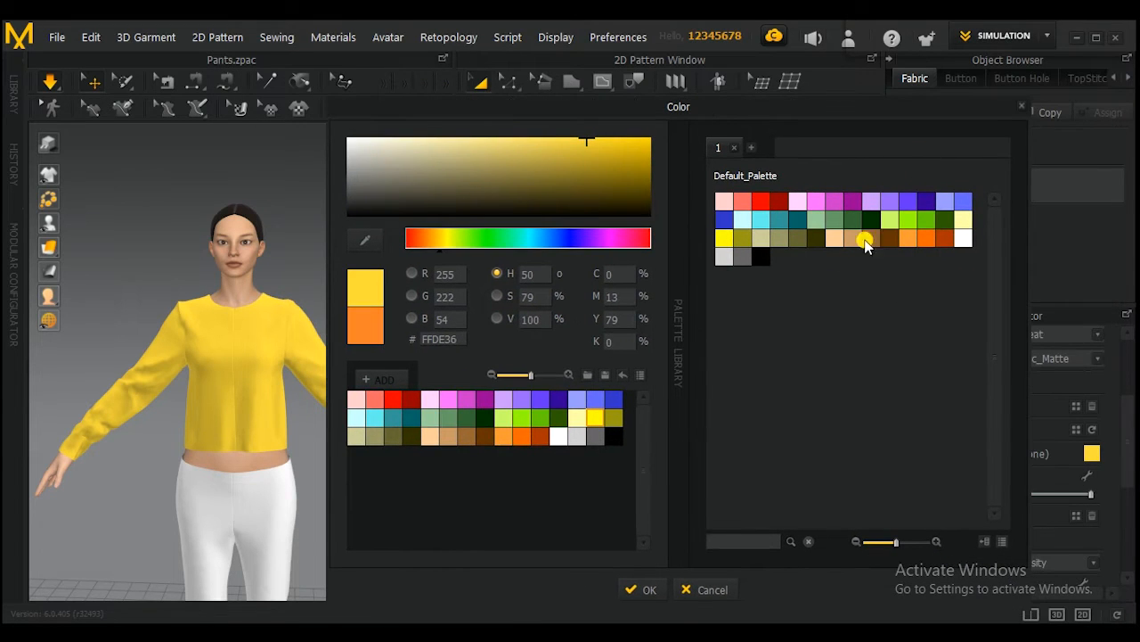
pyautogui.click(646, 589)
# Examine the drape and color of the yellow top from the front and the side
pyautogui.click(354, 481)
pyautogui.moveTo(372, 431); pyautogui.dragTo(341, 428, button='right')
pyautogui.click(266, 353)
pyautogui.scroll(3, 330, 410)
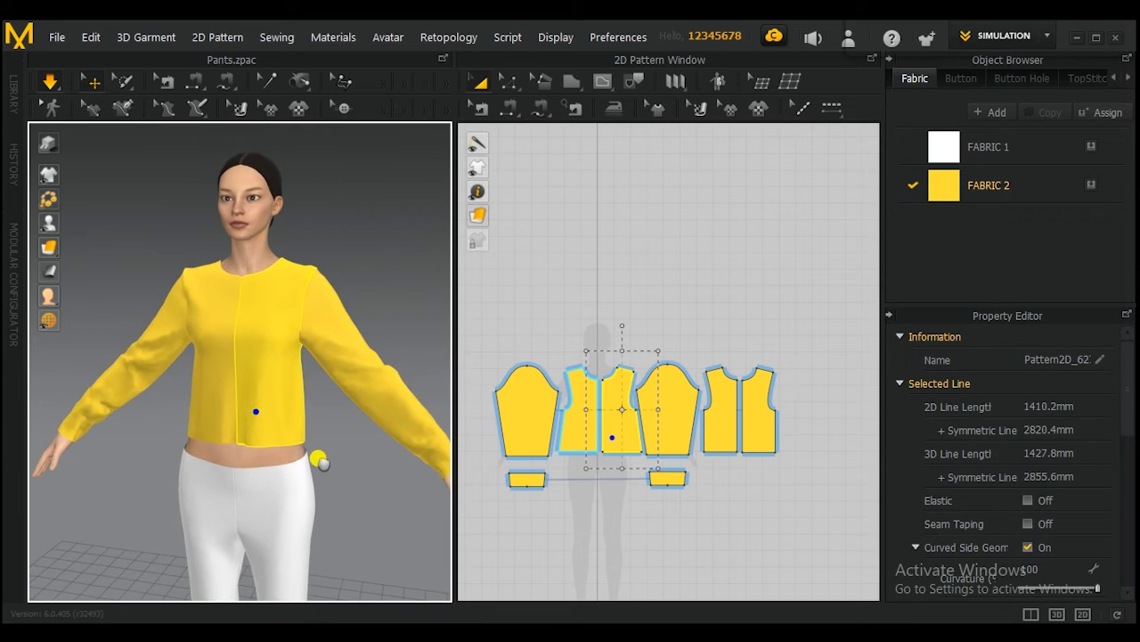
pyautogui.scroll(2, 277, 324)
pyautogui.moveTo(394, 267); pyautogui.dragTo(329, 344, button='right')
pyautogui.scroll(-5, 329, 344)
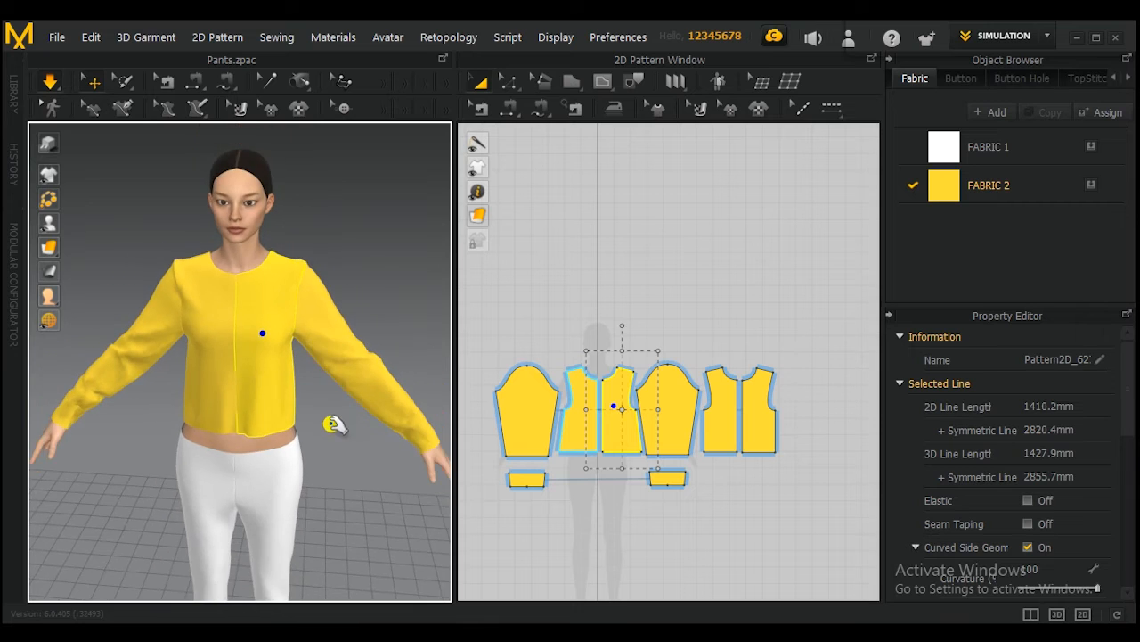
# Set the color of FABRIC 2 to sky blue, hex 3DB7E7
pyautogui.click(1048, 178)
pyautogui.scroll(-5, 1109, 400)
pyautogui.click(1092, 455)
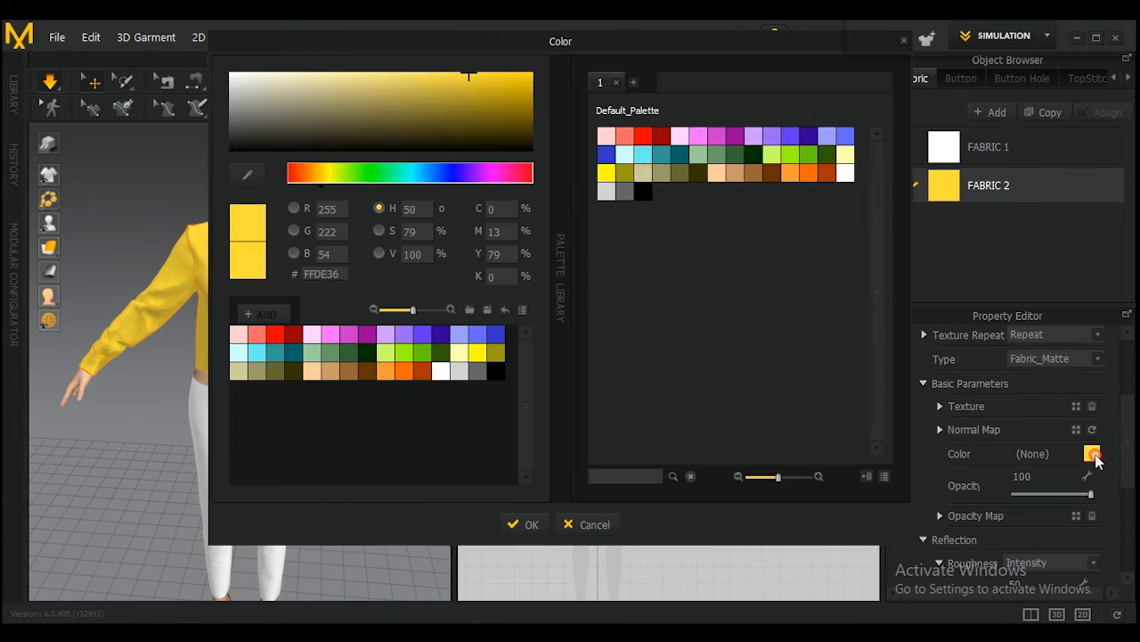
pyautogui.click(643, 153)
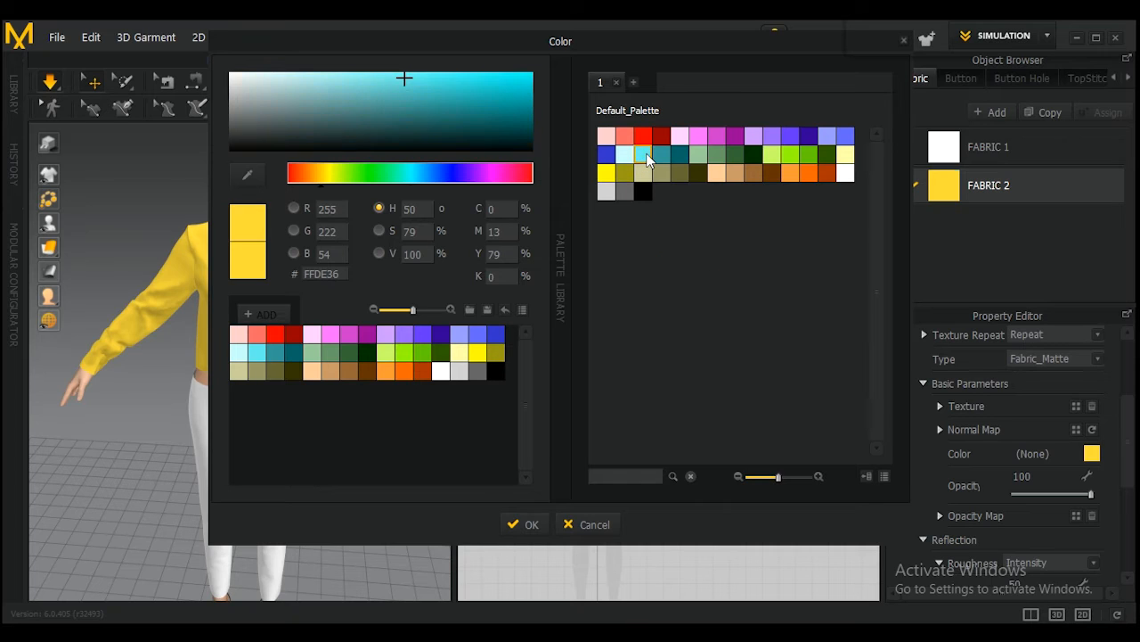
pyautogui.moveTo(403, 80); pyautogui.dragTo(450, 82)
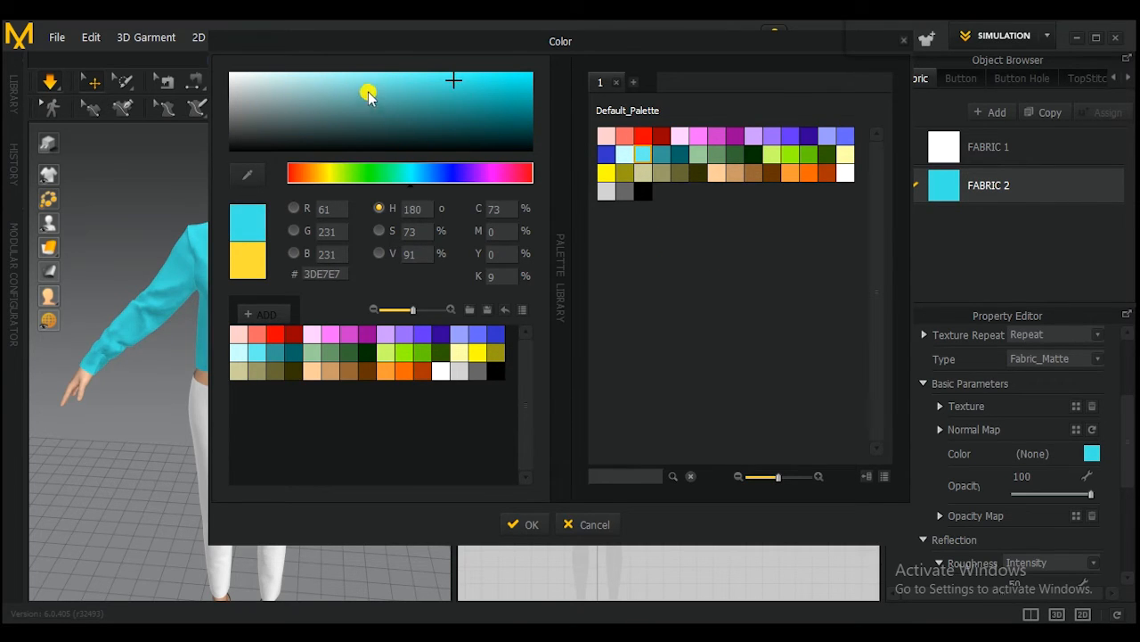
pyautogui.moveTo(437, 171); pyautogui.dragTo(428, 177)
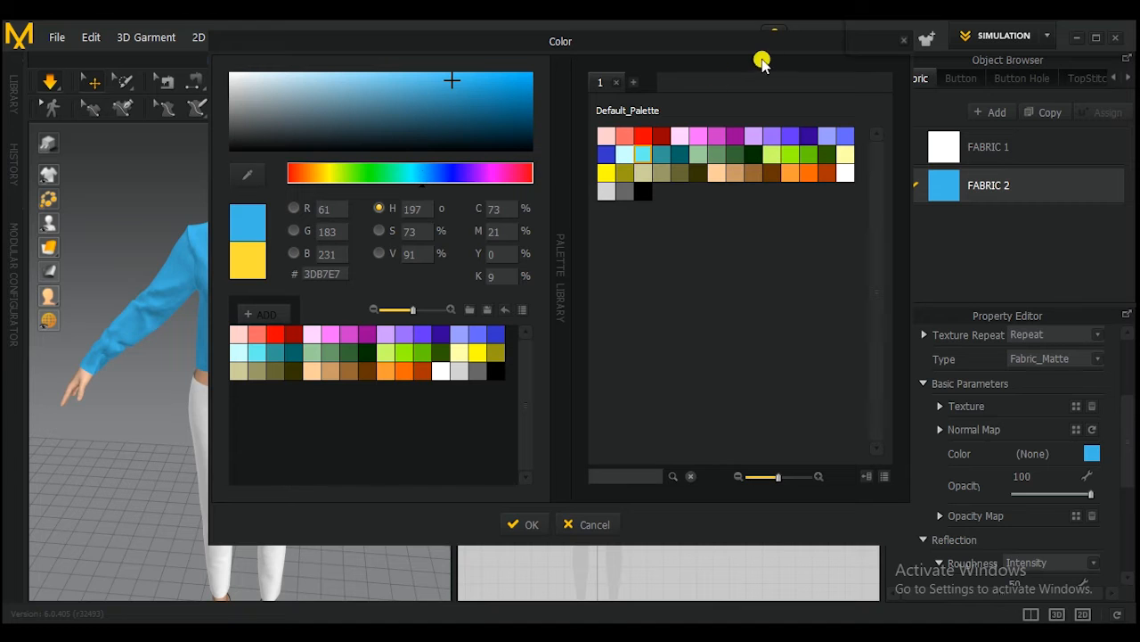
pyautogui.click(534, 524)
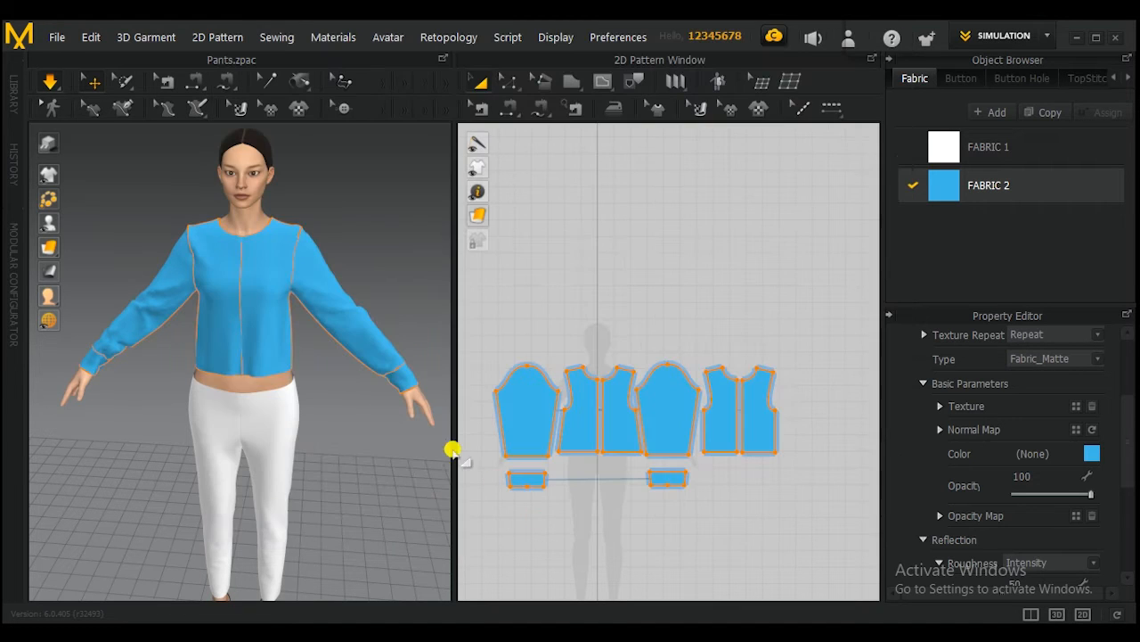
# Examine the front and sleeves of the blue top on the avatar
pyautogui.click(281, 322)
pyautogui.moveTo(402, 270); pyautogui.dragTo(349, 330, button='right')
pyautogui.scroll(3, 392, 276)
pyautogui.click(294, 353)
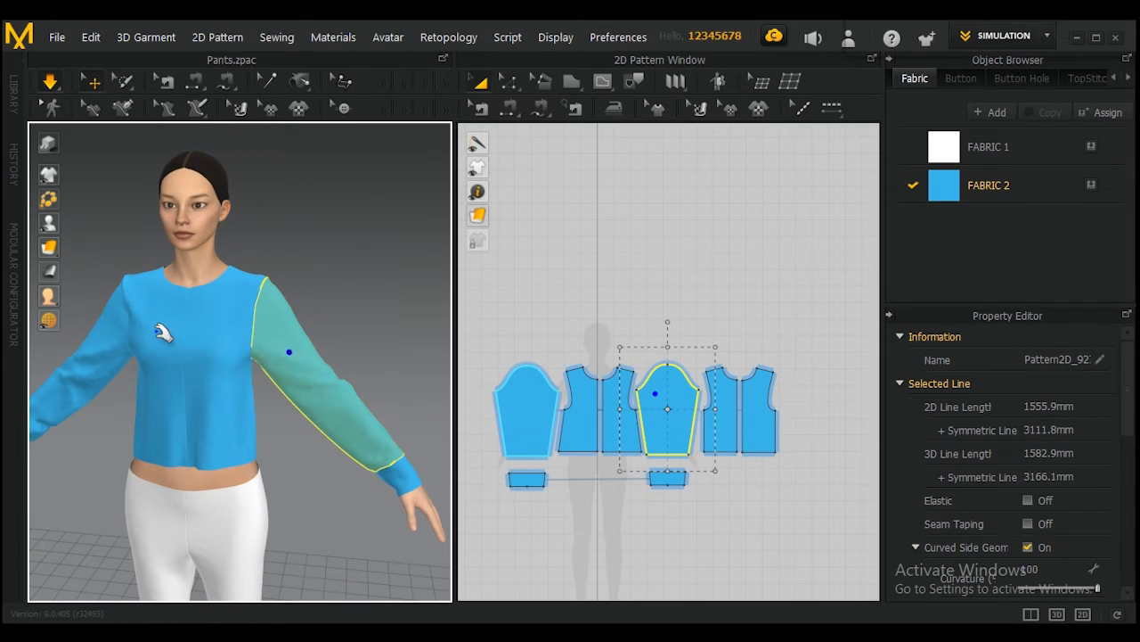
pyautogui.click(200, 338)
pyautogui.moveTo(311, 339); pyautogui.dragTo(355, 343, button='right')
pyautogui.click(355, 343)
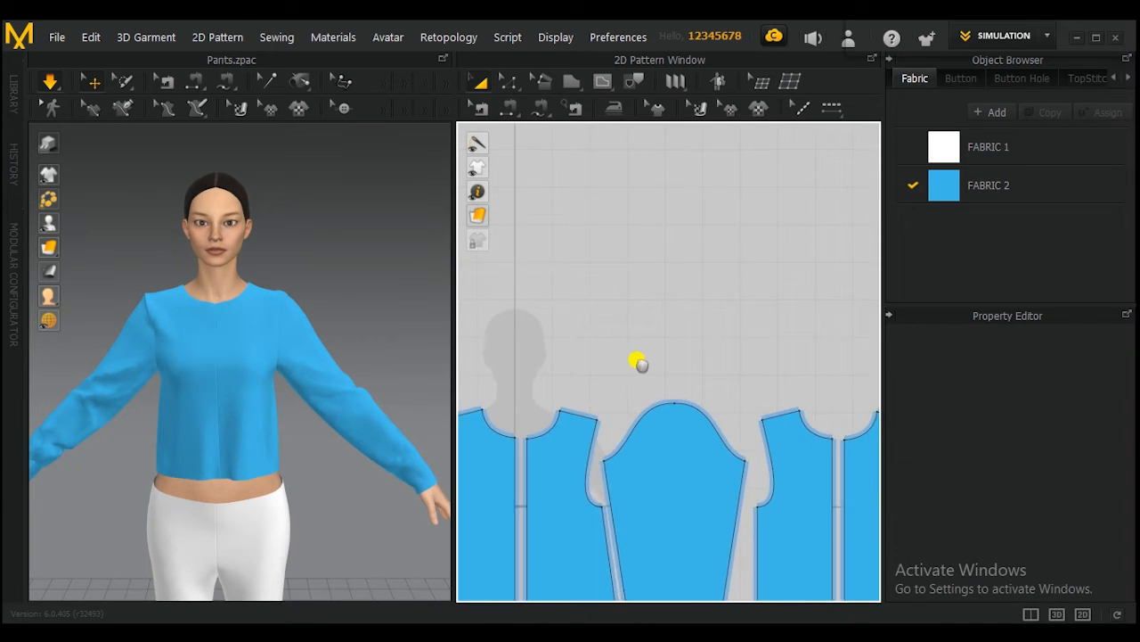
# Raise the center neckline point of the symmetric back patterns with Edit Pattern, flattening the back neckline
pyautogui.scroll(-3, 640, 362)
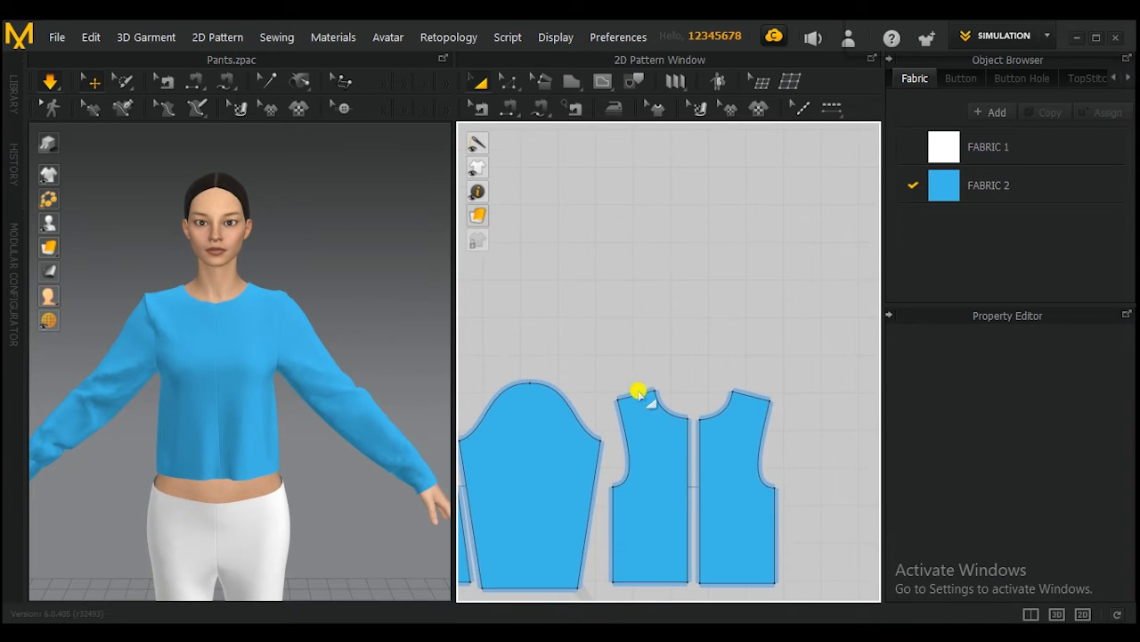
pyautogui.click(686, 427)
pyautogui.moveTo(319, 299); pyautogui.dragTo(249, 288, button='right')
pyautogui.scroll(3, 311, 290)
pyautogui.moveTo(311, 287); pyautogui.dragTo(291, 328, button='middle')
pyautogui.moveTo(290, 327); pyautogui.dragTo(348, 316, button='right')
pyautogui.moveTo(348, 316); pyautogui.dragTo(328, 329, button='middle')
pyautogui.click(686, 283)
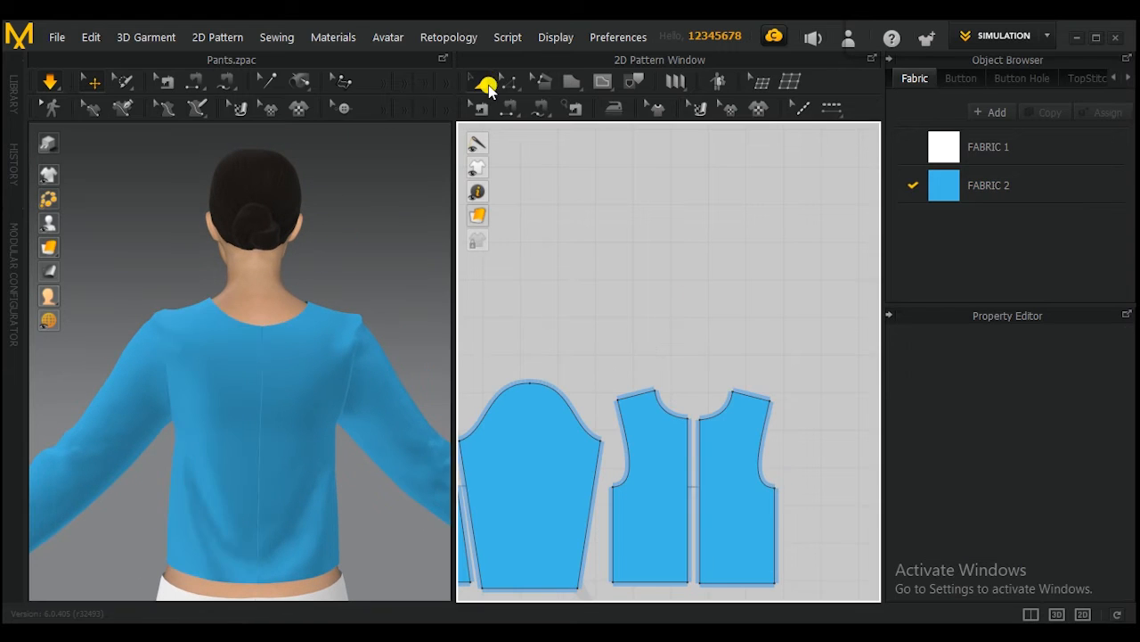
pyautogui.click(507, 82)
pyautogui.click(579, 126)
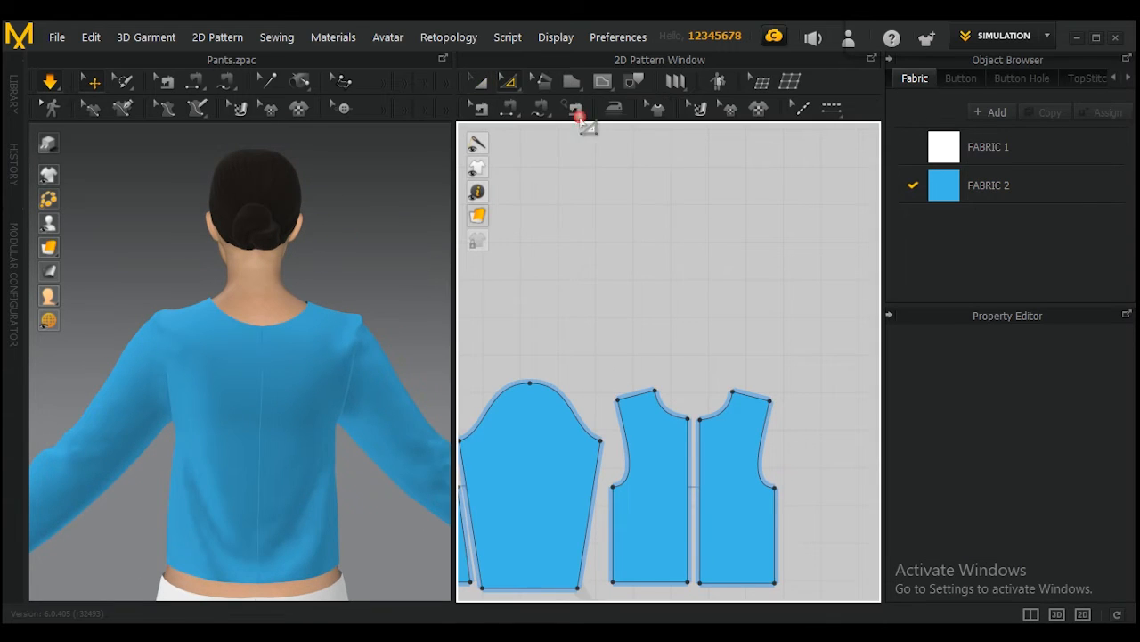
pyautogui.scroll(2, 687, 426)
pyautogui.moveTo(692, 422); pyautogui.dragTo(689, 393)
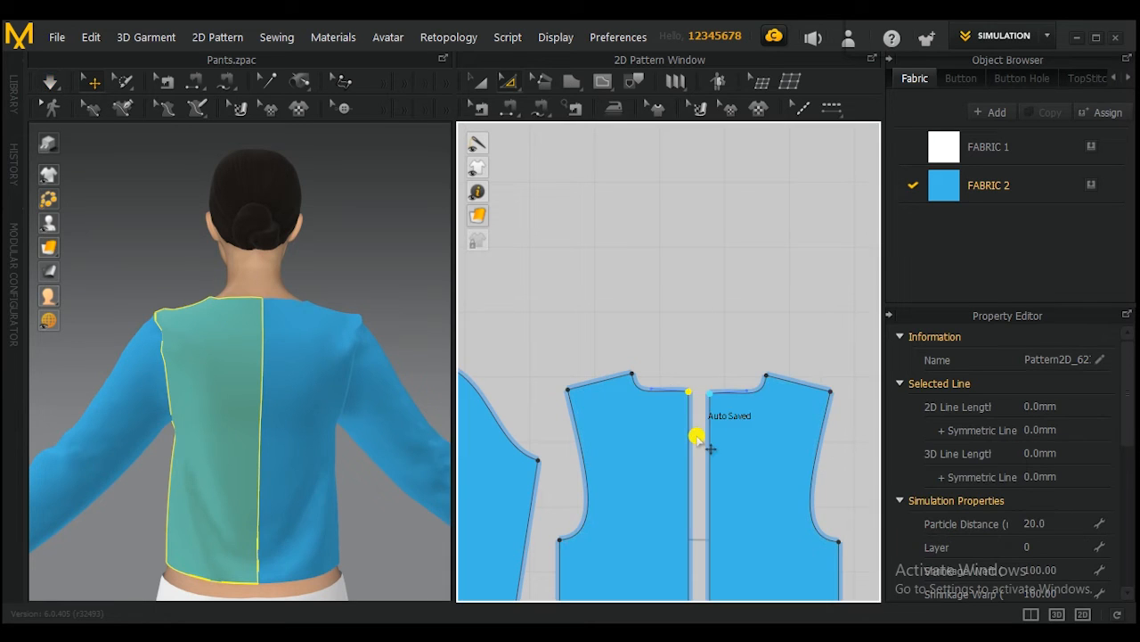
# Reshape the back neckline curve near the shoulder point and simulate the garment
pyautogui.scroll(5, 673, 410)
pyautogui.moveTo(623, 375); pyautogui.dragTo(630, 370)
pyautogui.moveTo(576, 407); pyautogui.dragTo(578, 384)
pyautogui.scroll(-5, 588, 383)
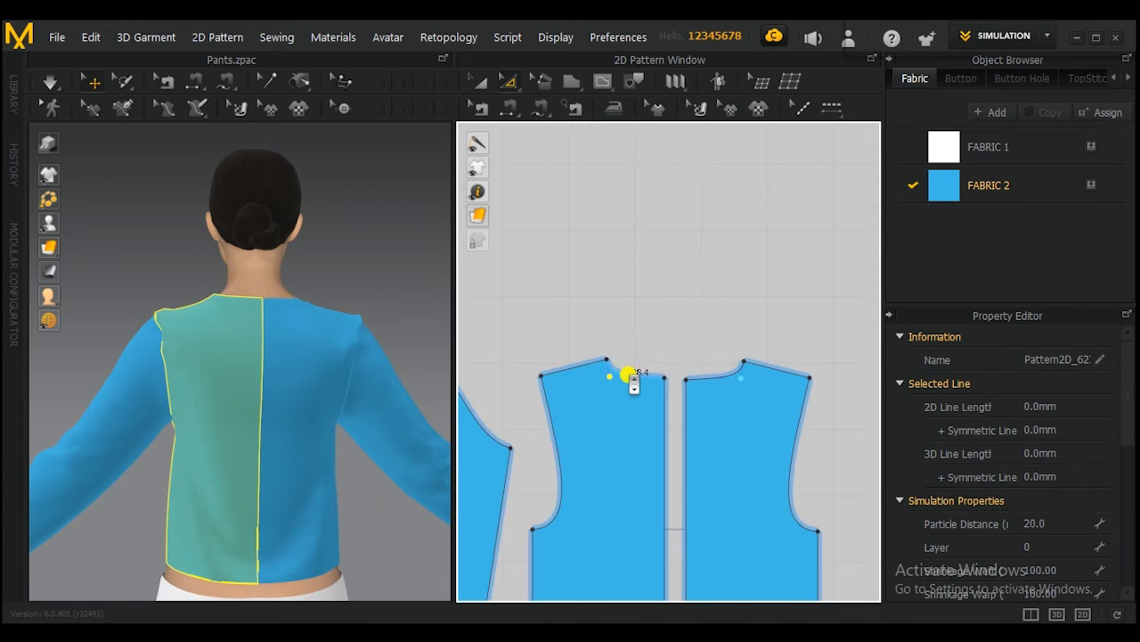
pyautogui.click(716, 341)
pyautogui.moveTo(331, 280); pyautogui.dragTo(467, 316, button='right')
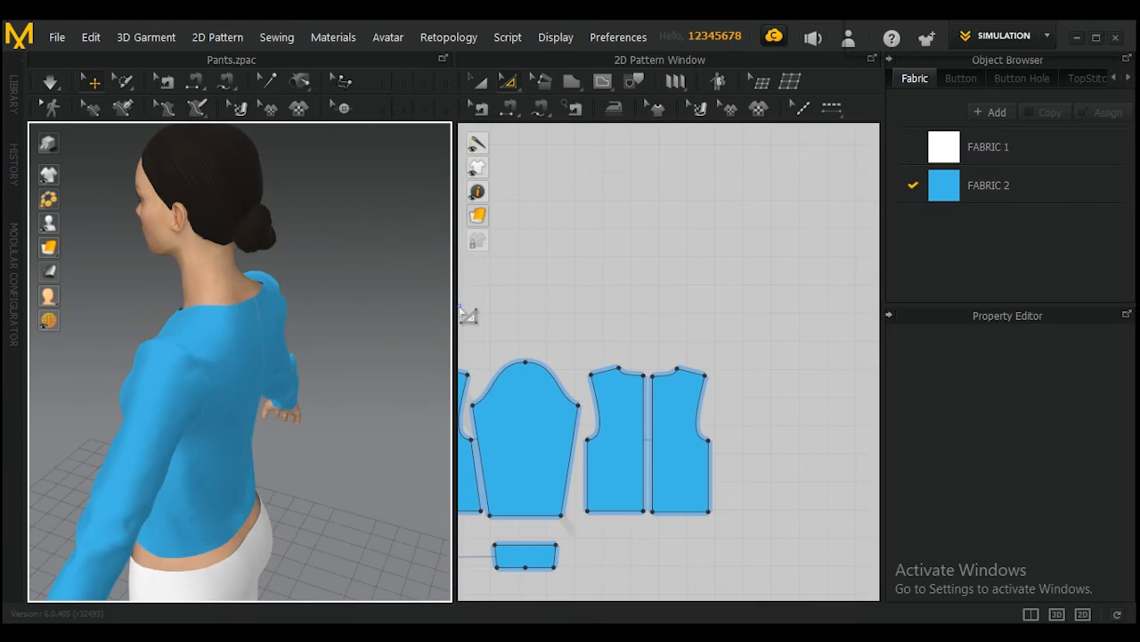
pyautogui.click(59, 81)
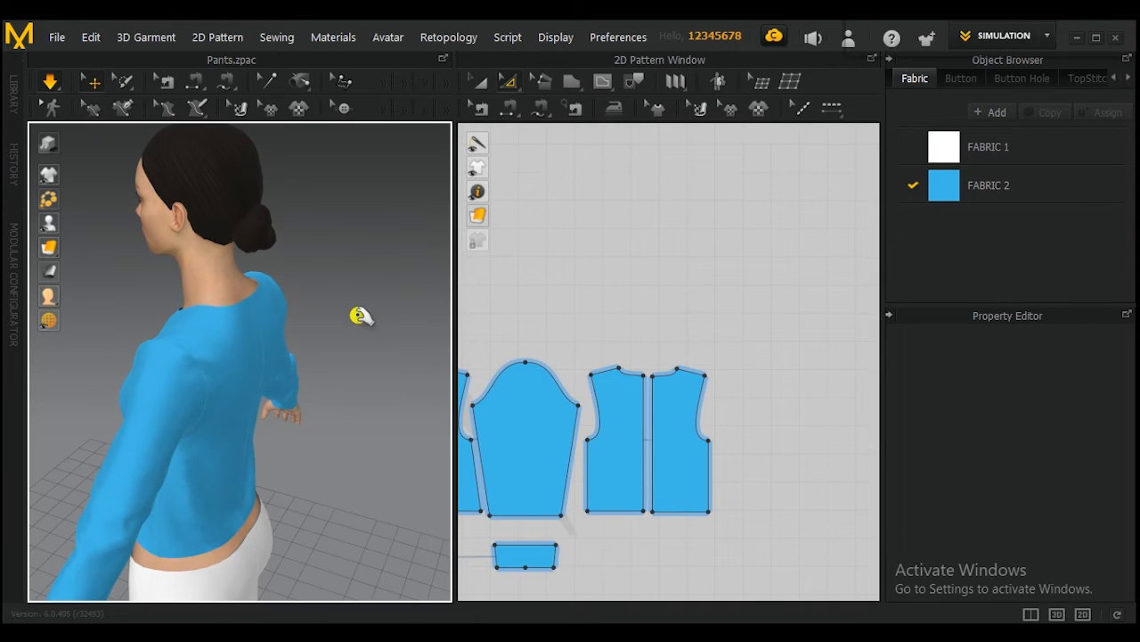
# Examine the reshaped top from the front on the avatar and its pattern pieces in the 2D layout
pyautogui.moveTo(361, 315); pyautogui.dragTo(229, 270, button='right')
pyautogui.moveTo(377, 331); pyautogui.dragTo(152, 354, button='right')
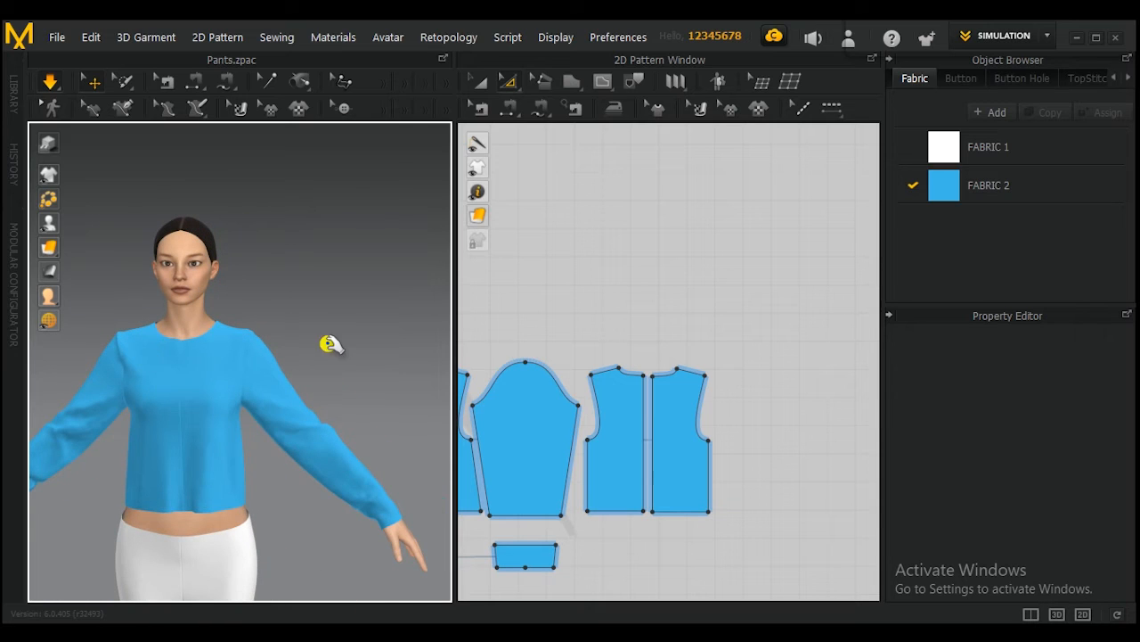
pyautogui.scroll(2, 320, 342)
pyautogui.moveTo(361, 348); pyautogui.dragTo(376, 343, button='right')
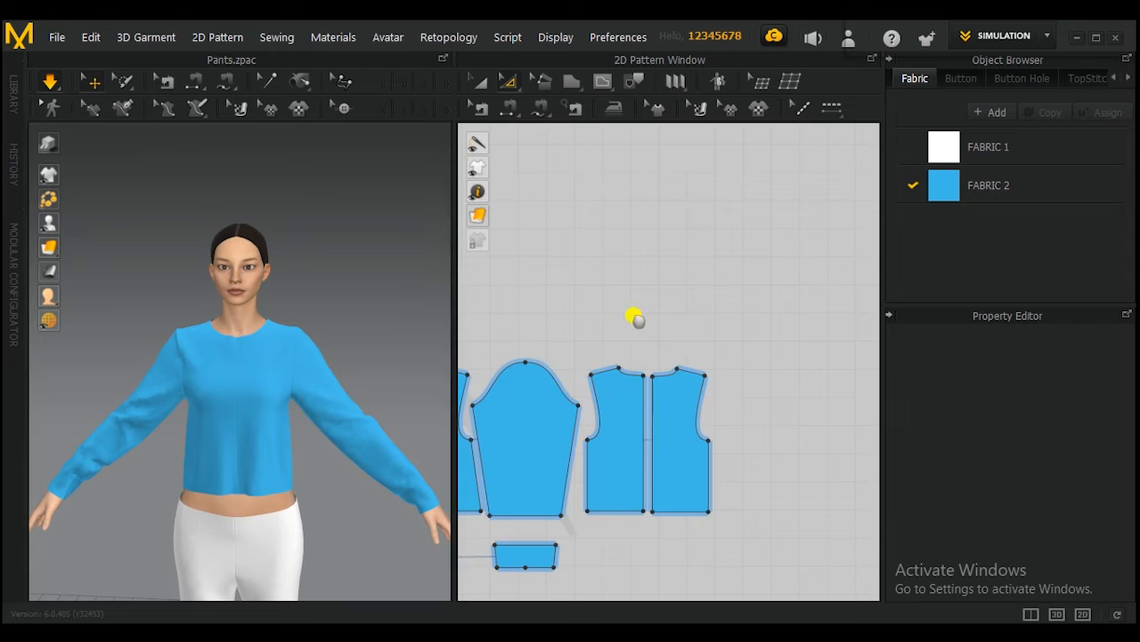
pyautogui.scroll(-2, 659, 321)
pyautogui.moveTo(604, 308); pyautogui.dragTo(628, 330, button='middle')
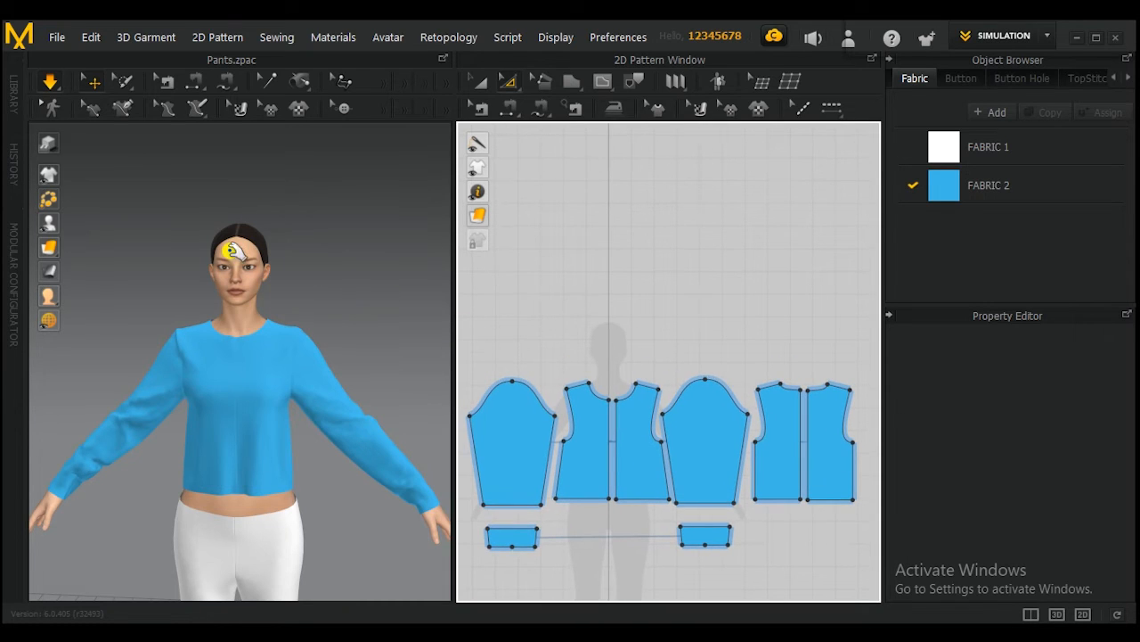
pyautogui.scroll(3, 610, 335)
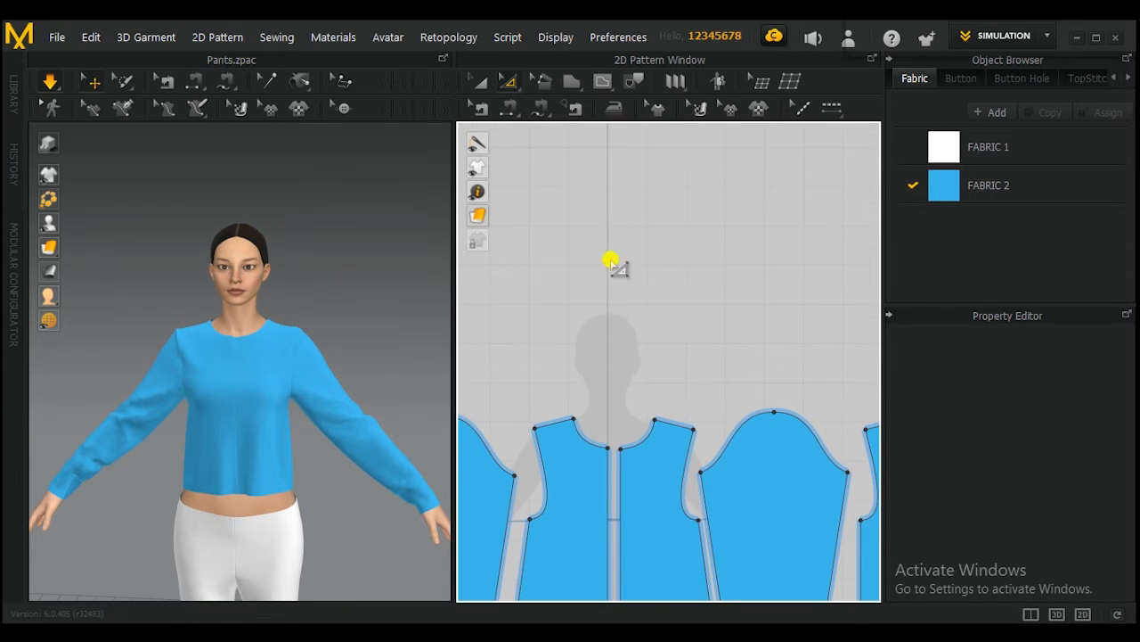
# Draw a rectangular hood panel with the Polygon tool, about 173 mm wide and 218 mm tall, above the front bodice beside the head silhouette
pyautogui.click(508, 82)
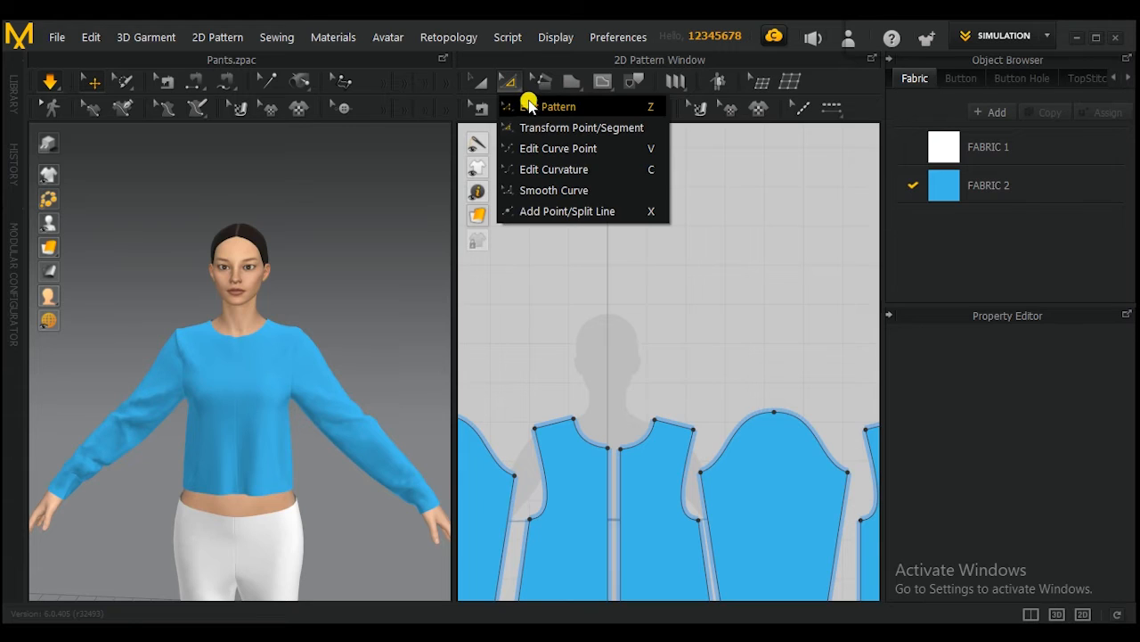
pyautogui.click(571, 82)
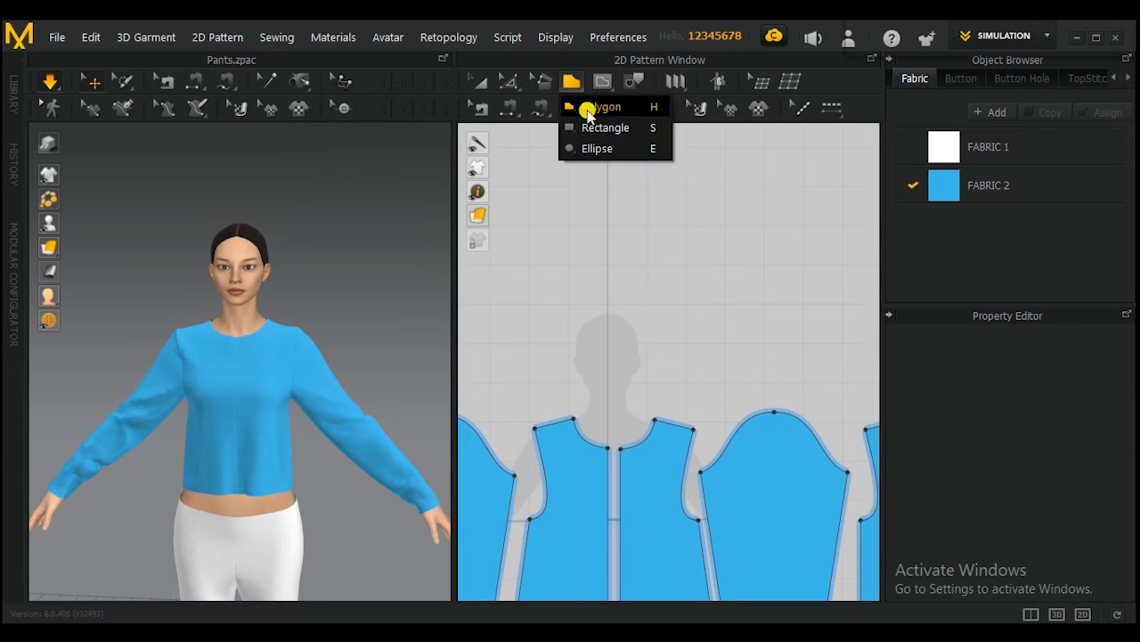
pyautogui.click(588, 106)
pyautogui.scroll(3, 614, 365)
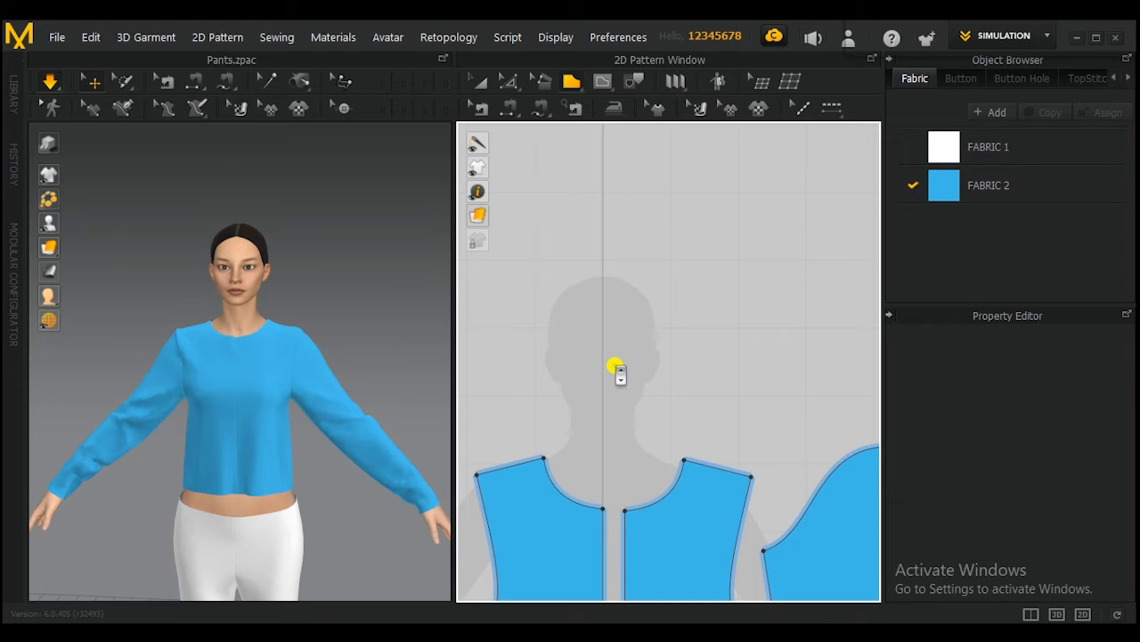
pyautogui.click(614, 394)
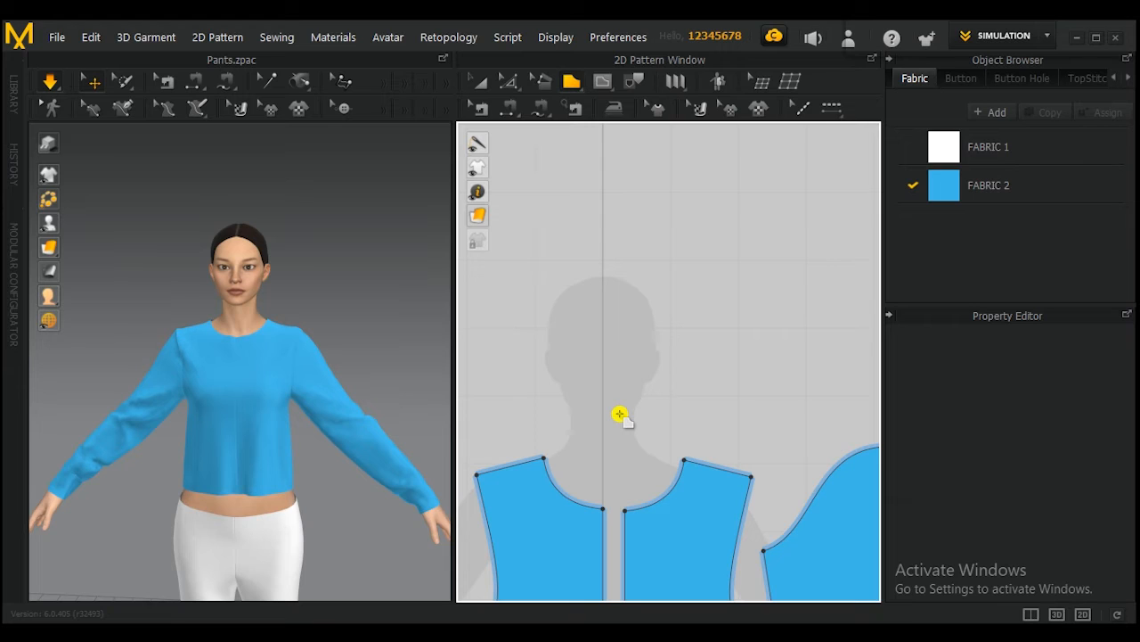
pyautogui.click(620, 414)
pyautogui.click(619, 266)
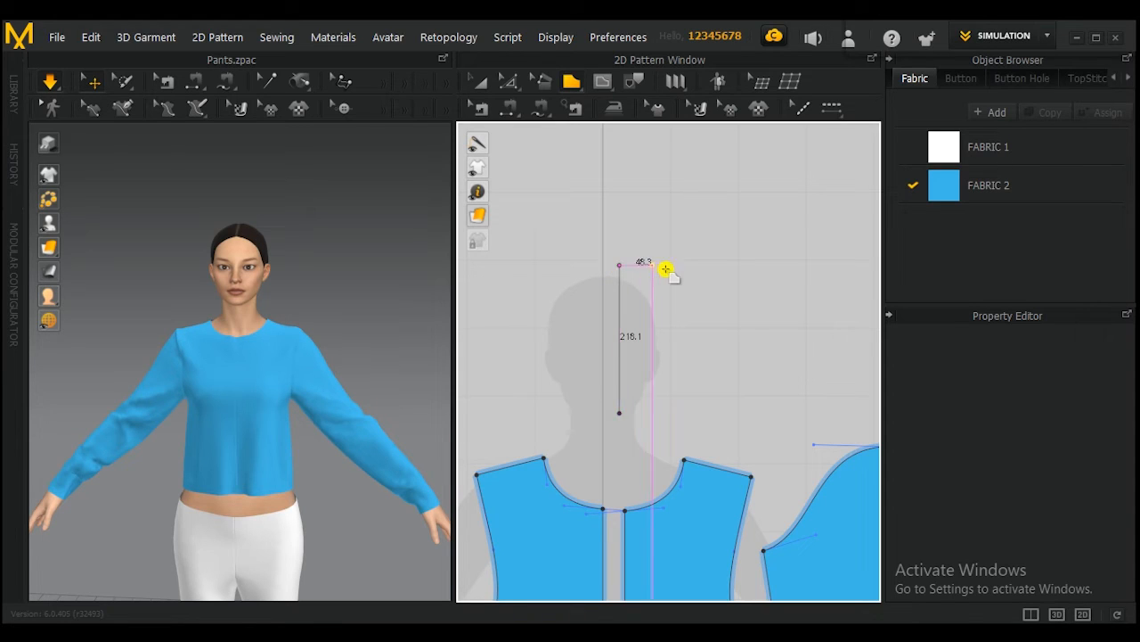
pyautogui.click(737, 265)
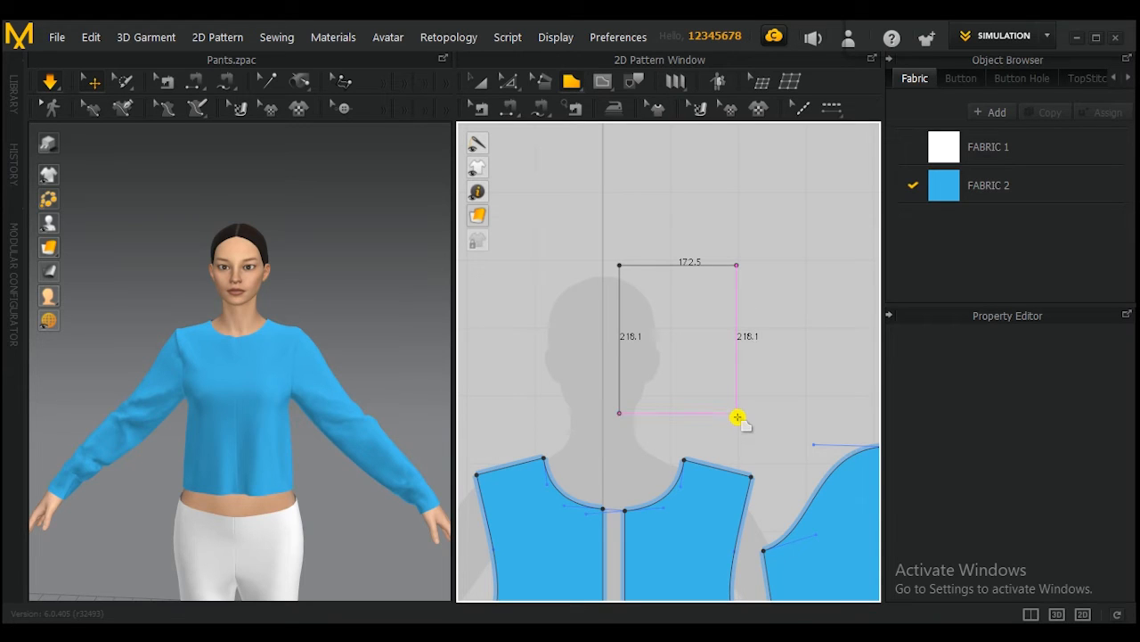
pyautogui.click(628, 412)
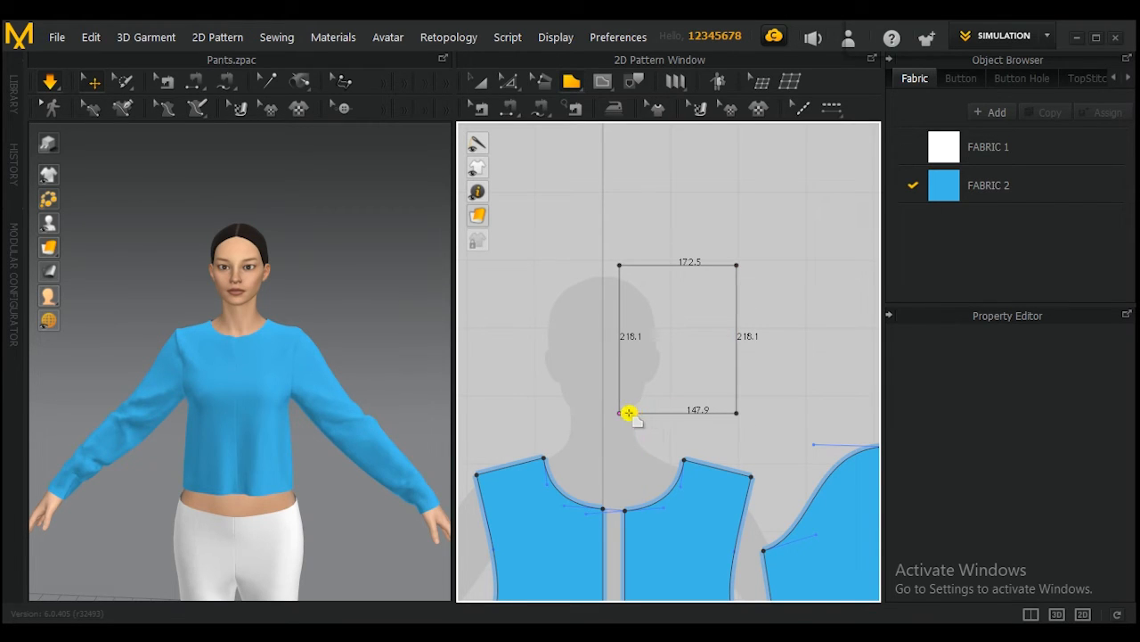
pyautogui.click(618, 414)
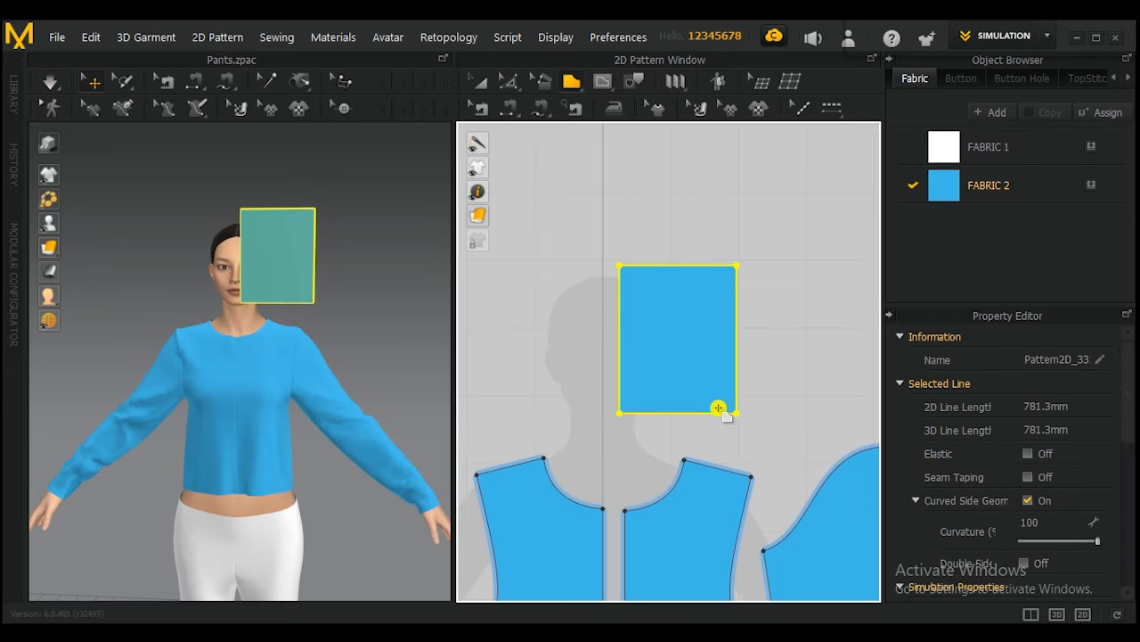
# Round the upper outer corner of the rectangular hood panel into a large arc with Smooth Curve
pyautogui.scroll(5, 326, 286)
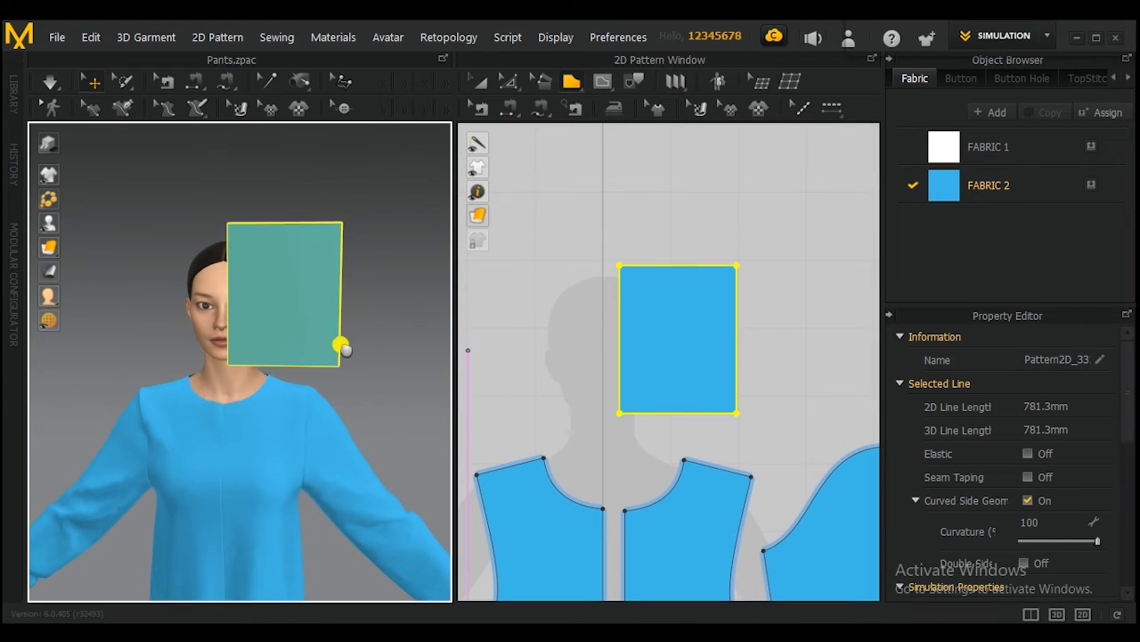
pyautogui.click(512, 85)
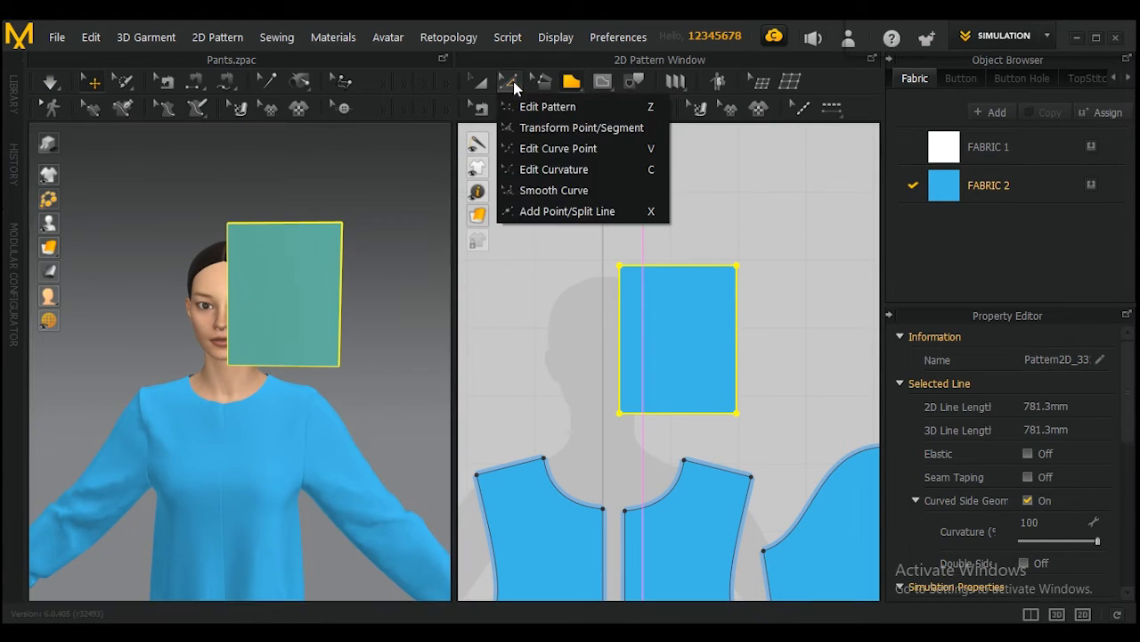
pyautogui.click(606, 152)
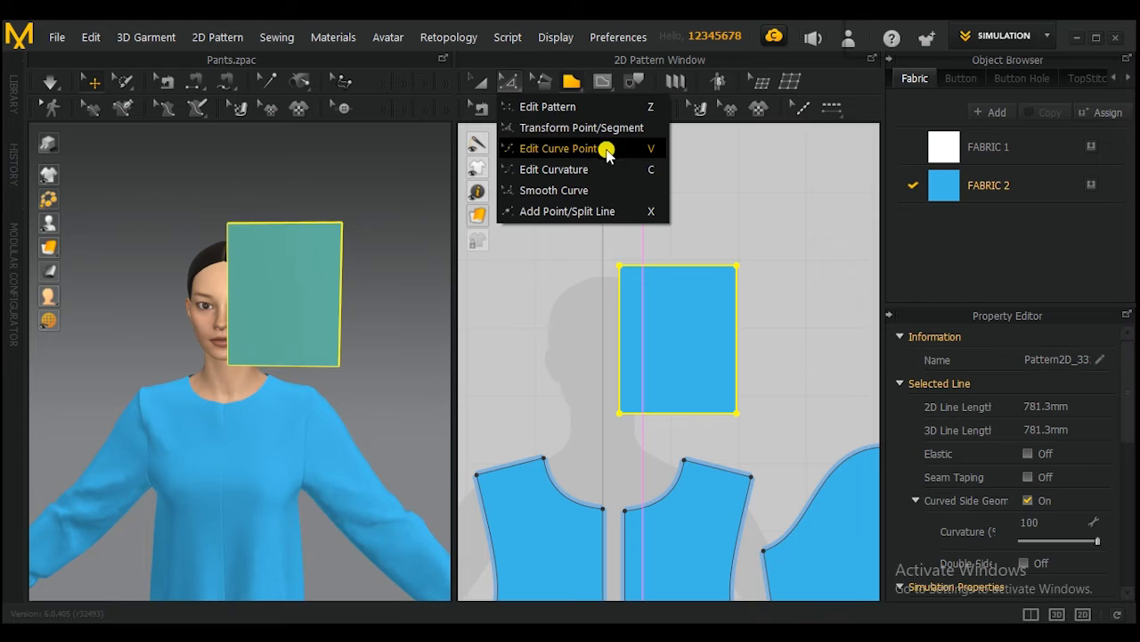
pyautogui.click(576, 194)
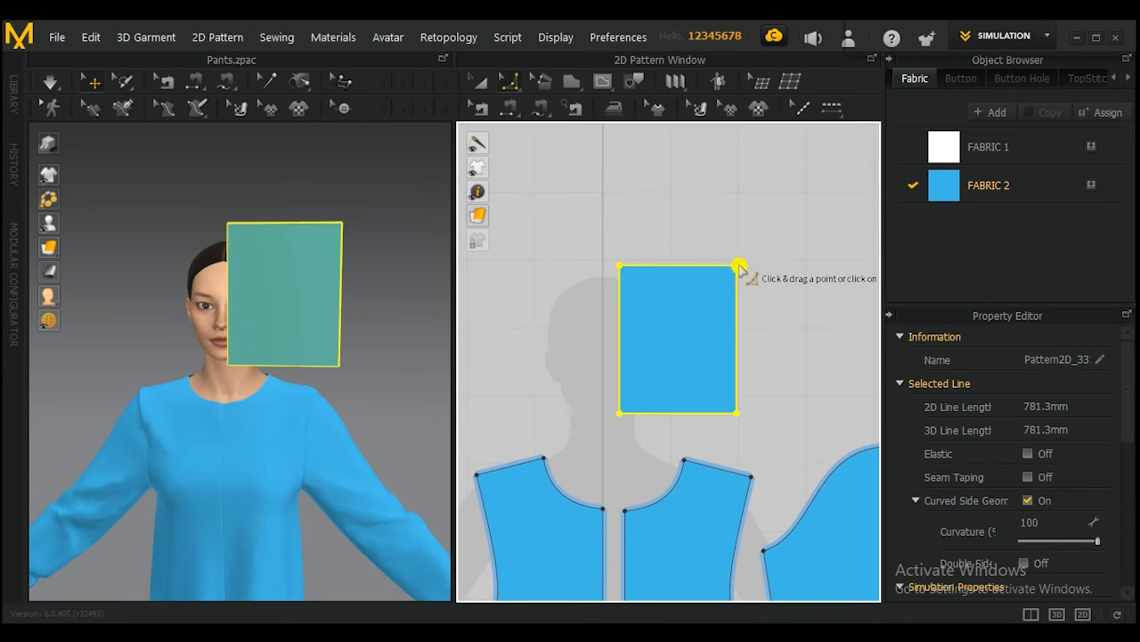
pyautogui.click(736, 266)
pyautogui.moveTo(720, 310); pyautogui.dragTo(703, 351)
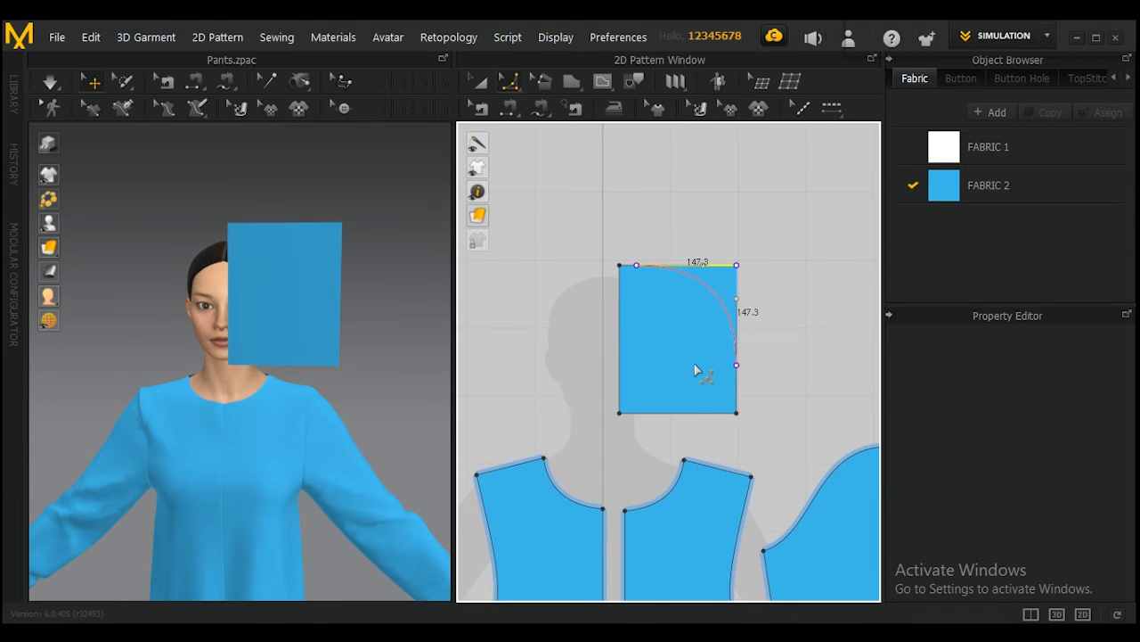
pyautogui.moveTo(700, 361); pyautogui.dragTo(704, 358)
pyautogui.click(763, 385)
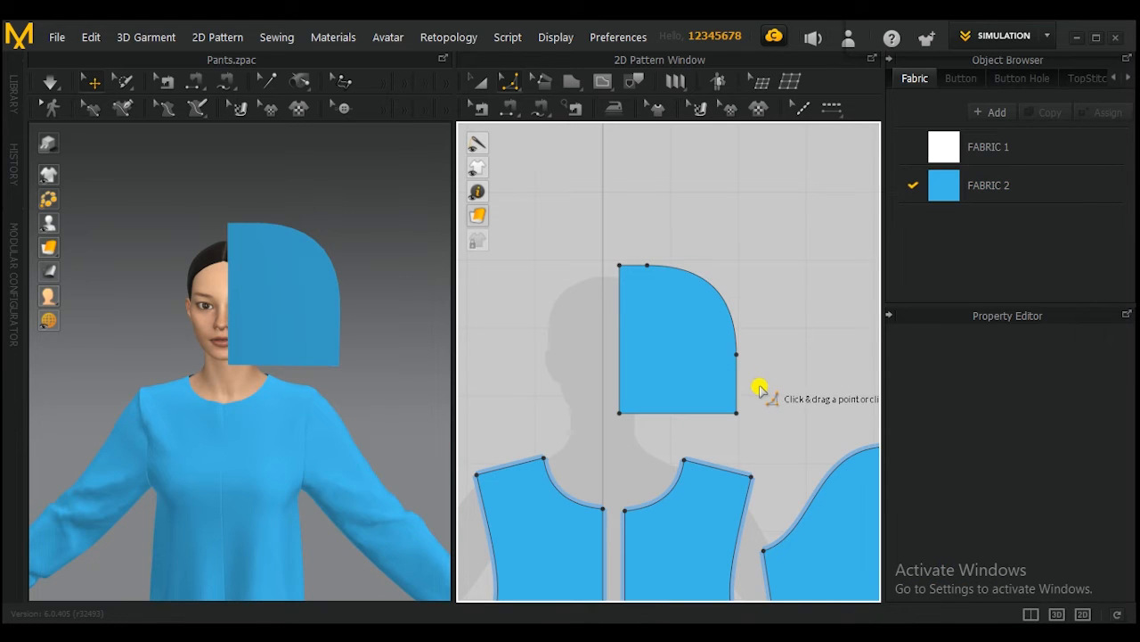
# Raise the lower outer corner of the hood panel with Edit Pattern so the bottom edge slopes upward
pyautogui.scroll(2, 759, 390)
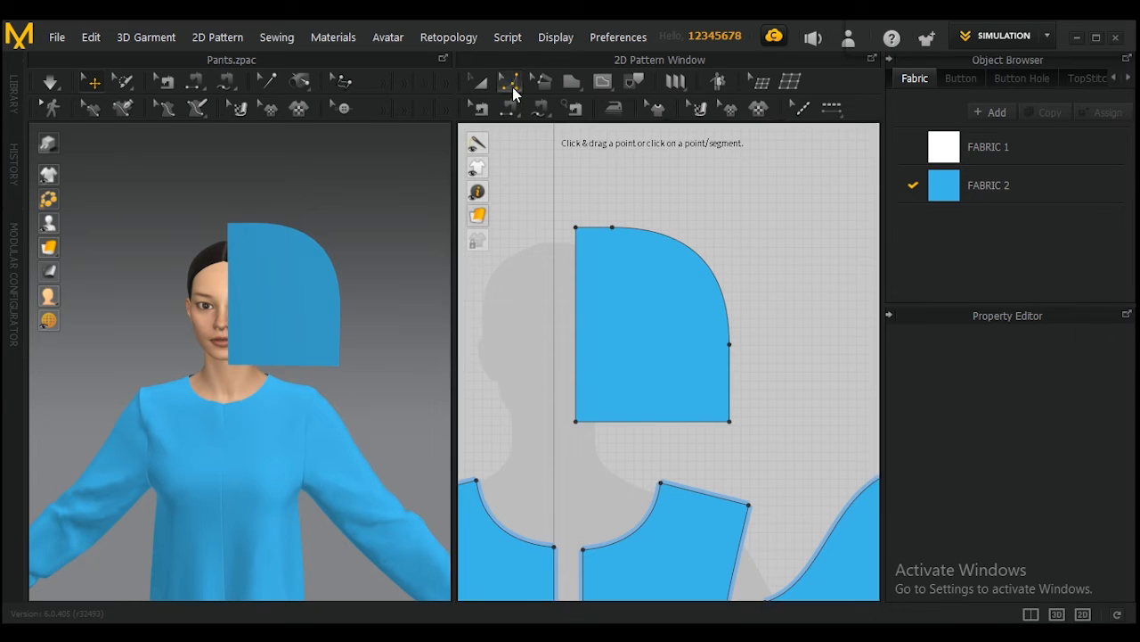
pyautogui.click(512, 87)
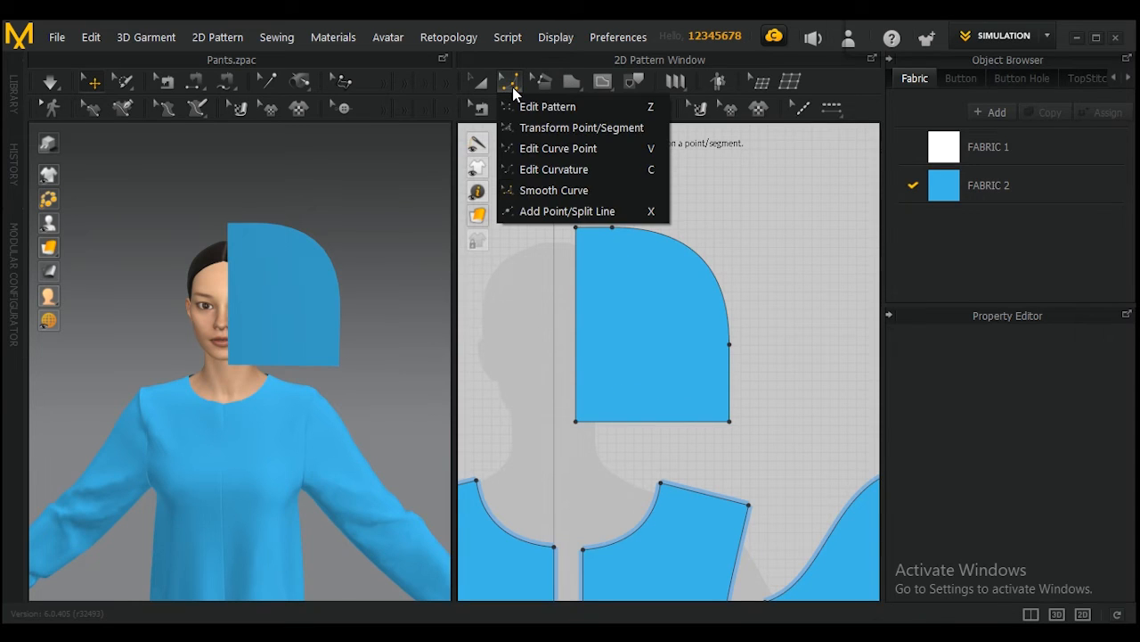
pyautogui.click(648, 170)
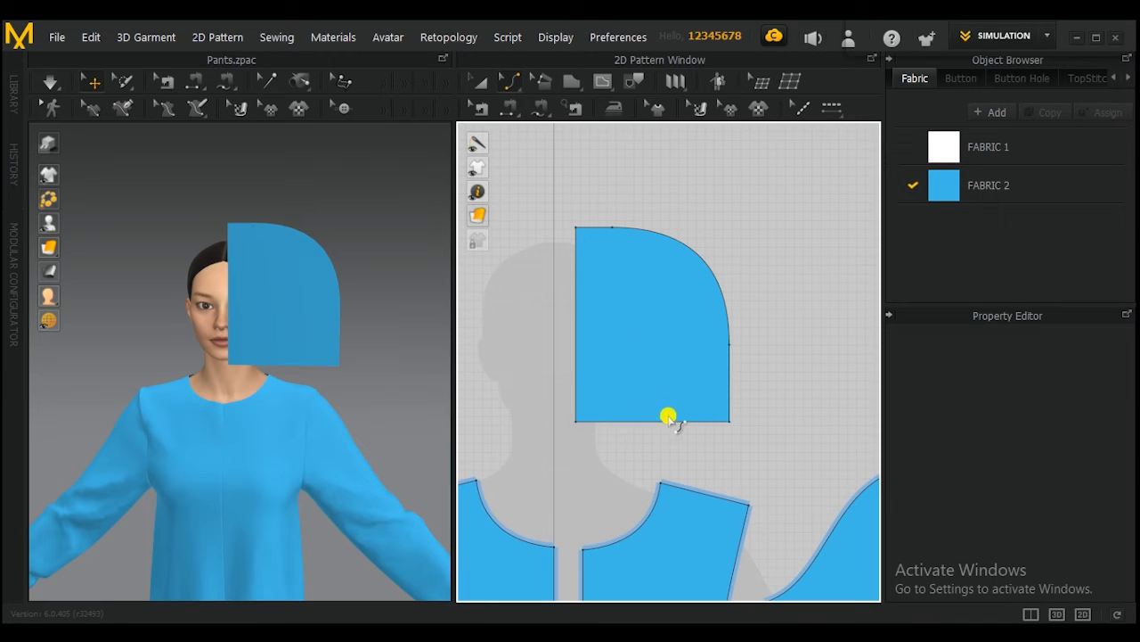
pyautogui.click(510, 84)
pyautogui.click(530, 108)
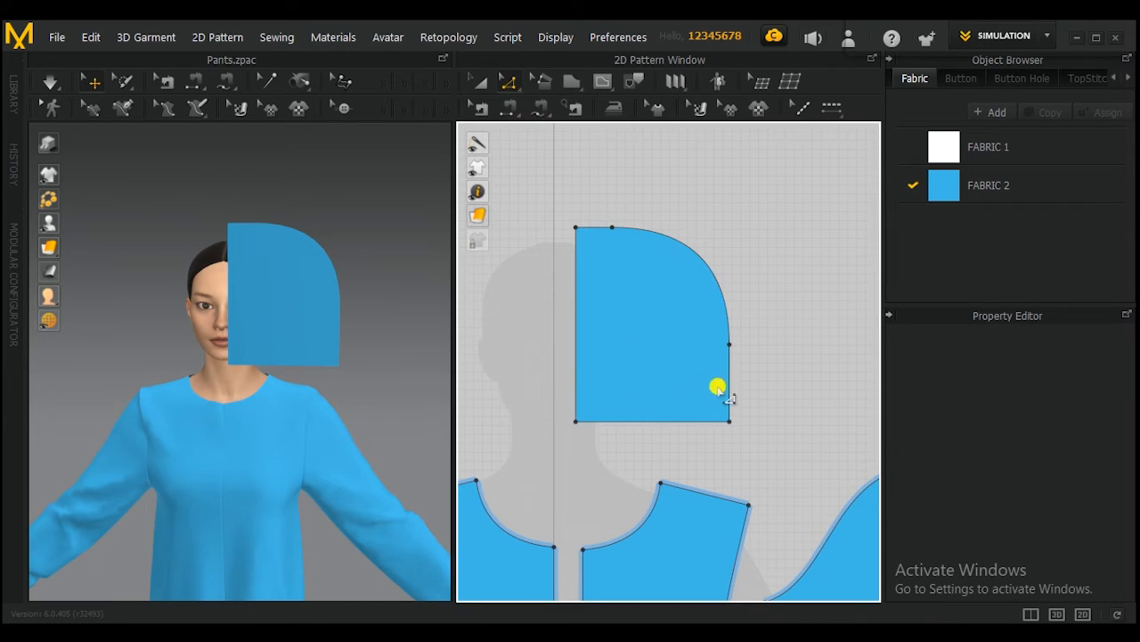
pyautogui.moveTo(729, 421); pyautogui.dragTo(729, 401)
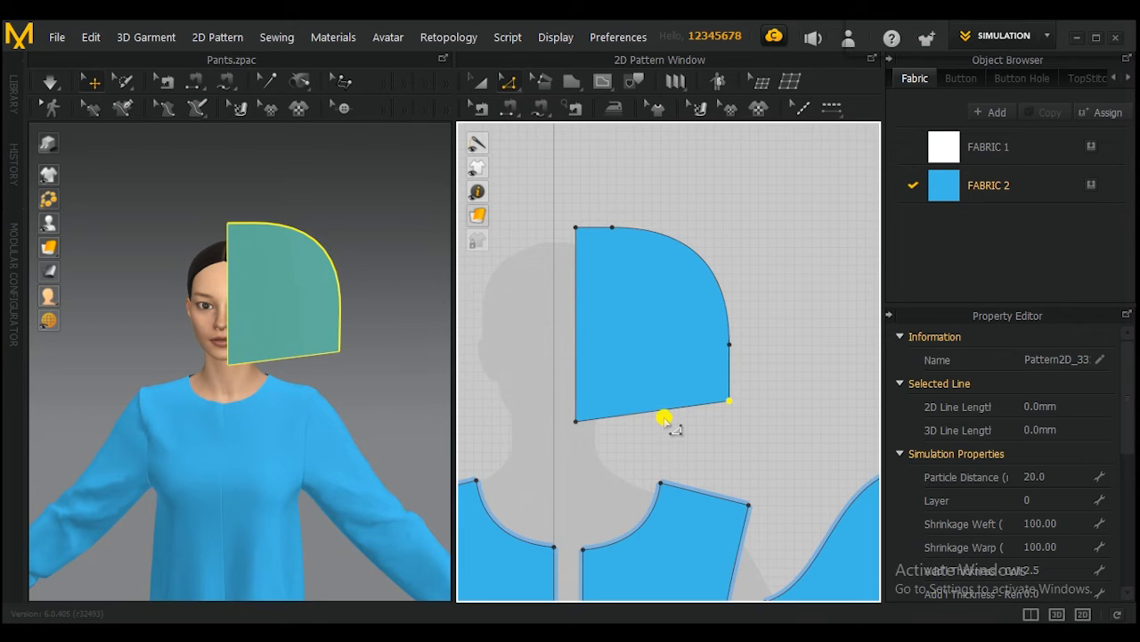
# Bow the hood panel's sloped bottom edge slightly downward with Edit Curvature, making it about 175 mm long
pyautogui.click(508, 83)
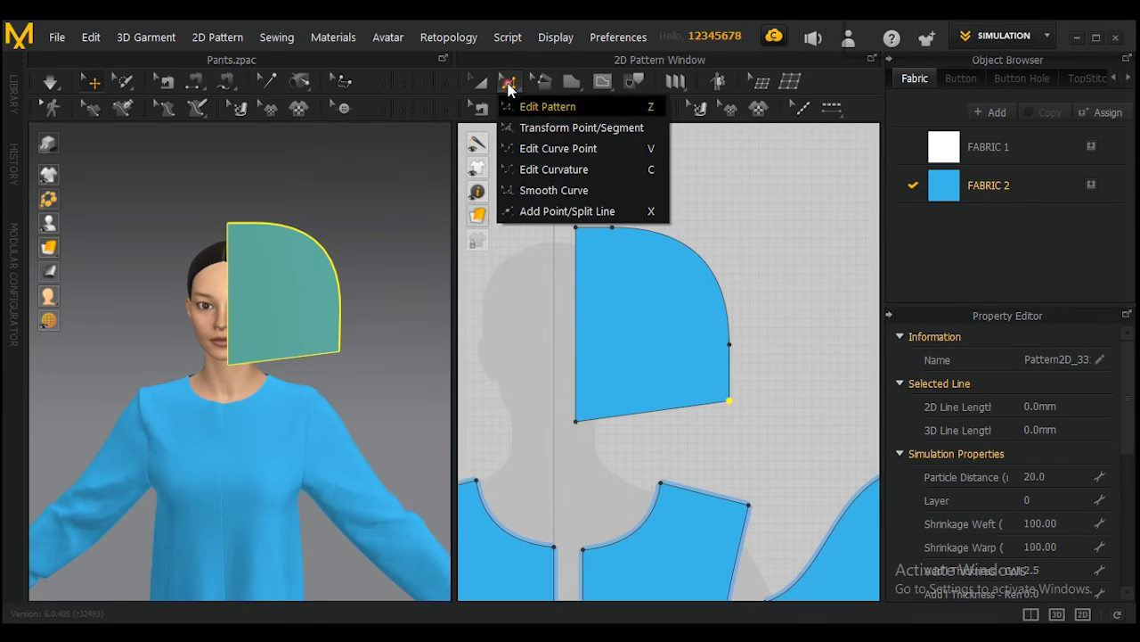
pyautogui.click(554, 169)
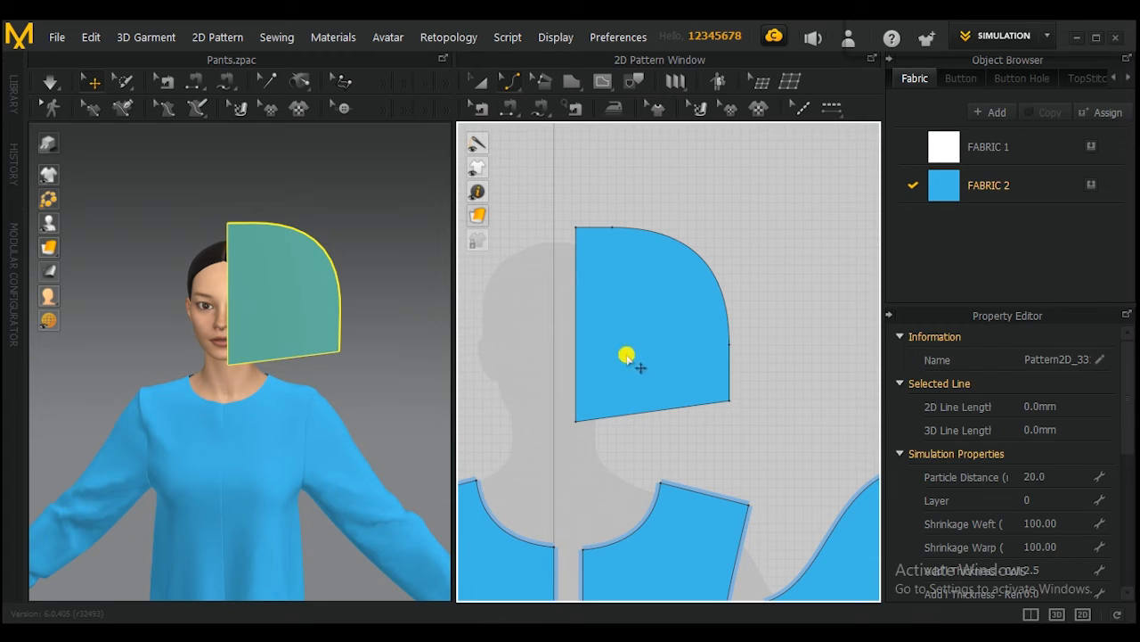
pyautogui.click(633, 415)
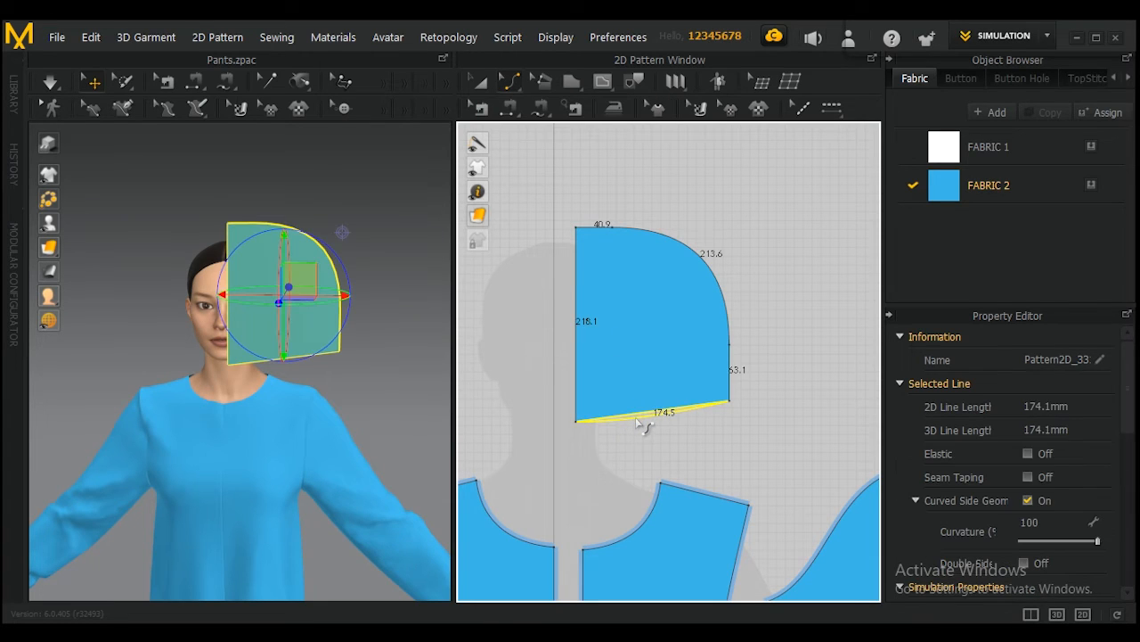
pyautogui.moveTo(637, 421); pyautogui.dragTo(634, 418)
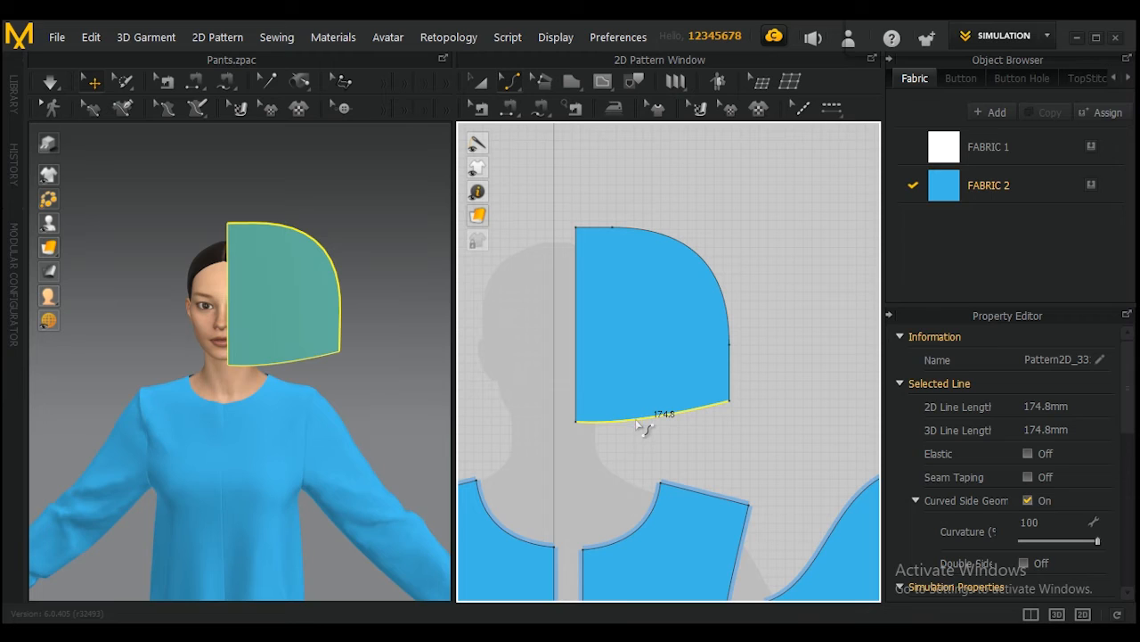
pyautogui.click(603, 298)
# Adjust the curve handles of the hood panel's bottom edge with Edit Pattern, shaping it into a gentle S-curve
pyautogui.moveTo(512, 82); pyautogui.dragTo(534, 114)
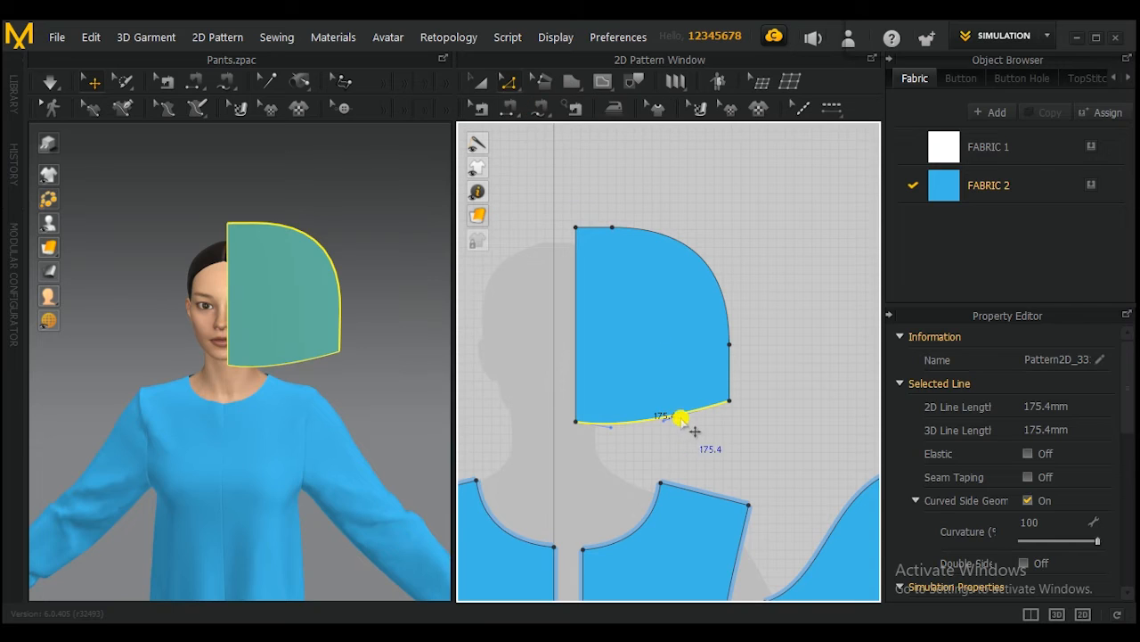
pyautogui.click(665, 413)
pyautogui.moveTo(612, 428); pyautogui.dragTo(614, 432)
pyautogui.click(638, 433)
pyautogui.click(728, 427)
pyautogui.scroll(-3, 770, 433)
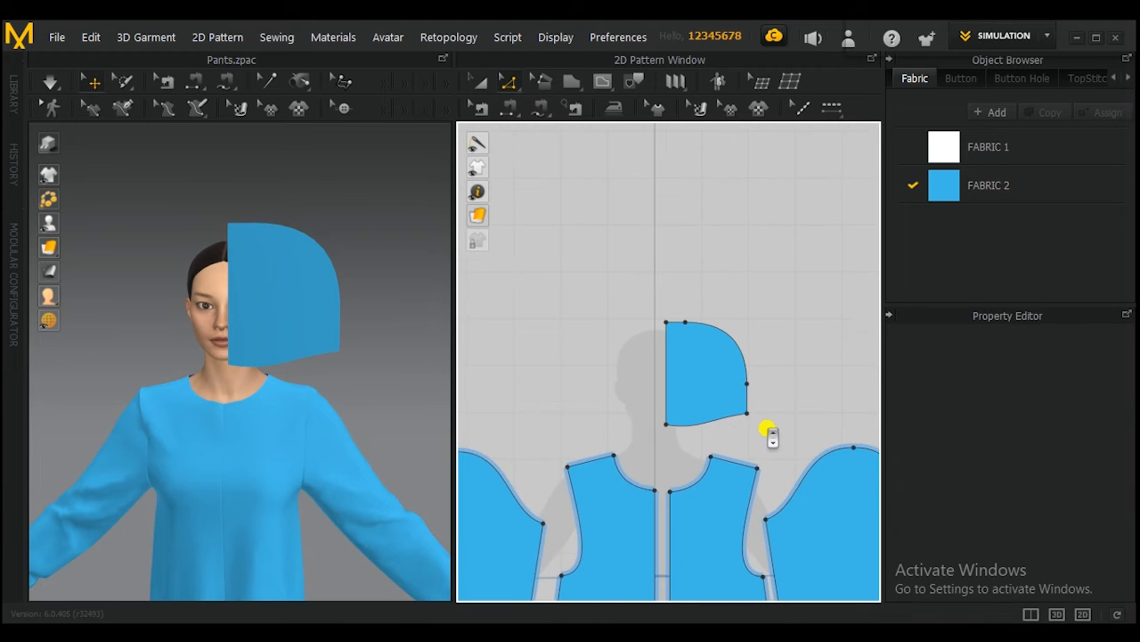
# Bulge the hood panel's rounded upper curve outward with Edit Curvature to a length of about 226 mm
pyautogui.scroll(1, 764, 431)
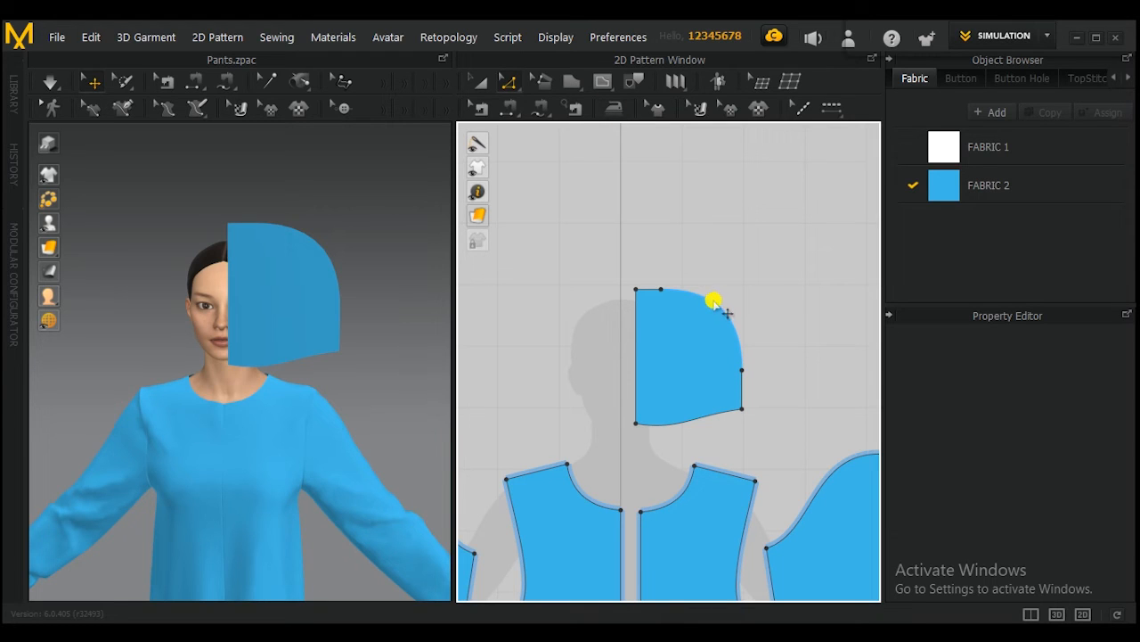
pyautogui.moveTo(508, 89); pyautogui.dragTo(634, 170)
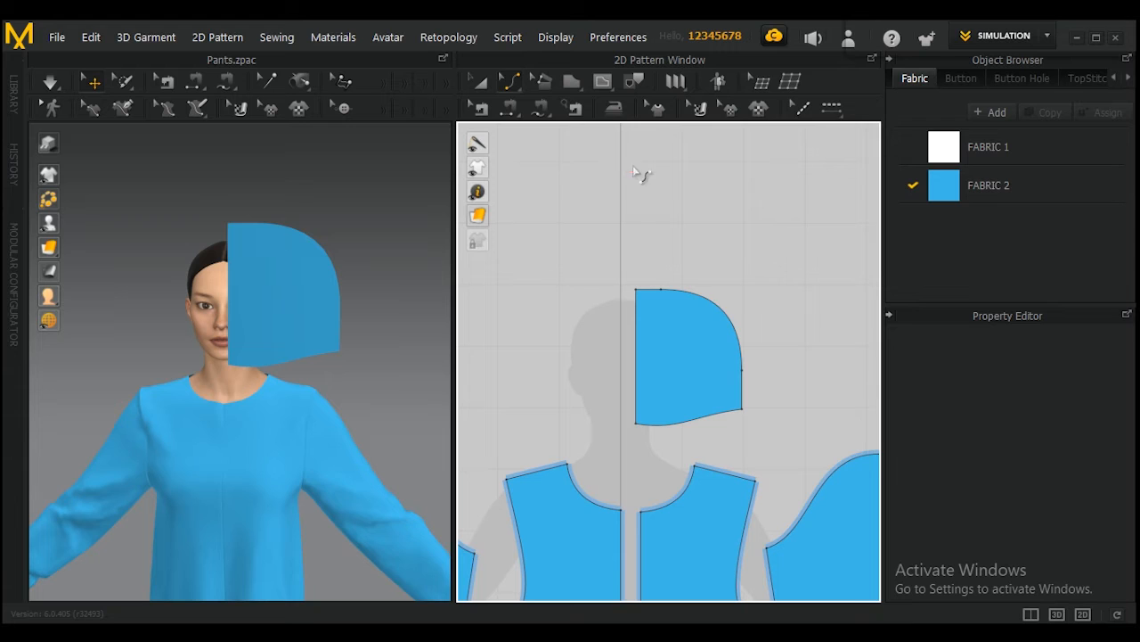
pyautogui.click(720, 308)
pyautogui.moveTo(716, 297); pyautogui.dragTo(713, 293)
pyautogui.scroll(3, 704, 294)
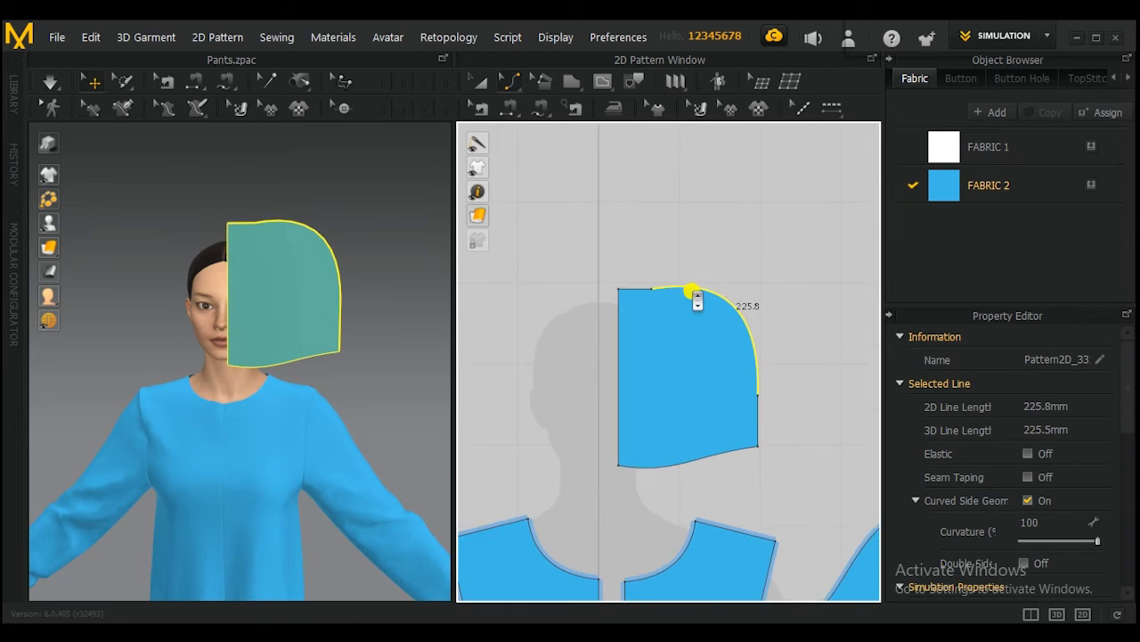
# Raise the point joining the hood panel's top edge to its rounded curve and adjust that curve's upper handle, making the curve about 231 mm long
pyautogui.moveTo(509, 80); pyautogui.dragTo(588, 113)
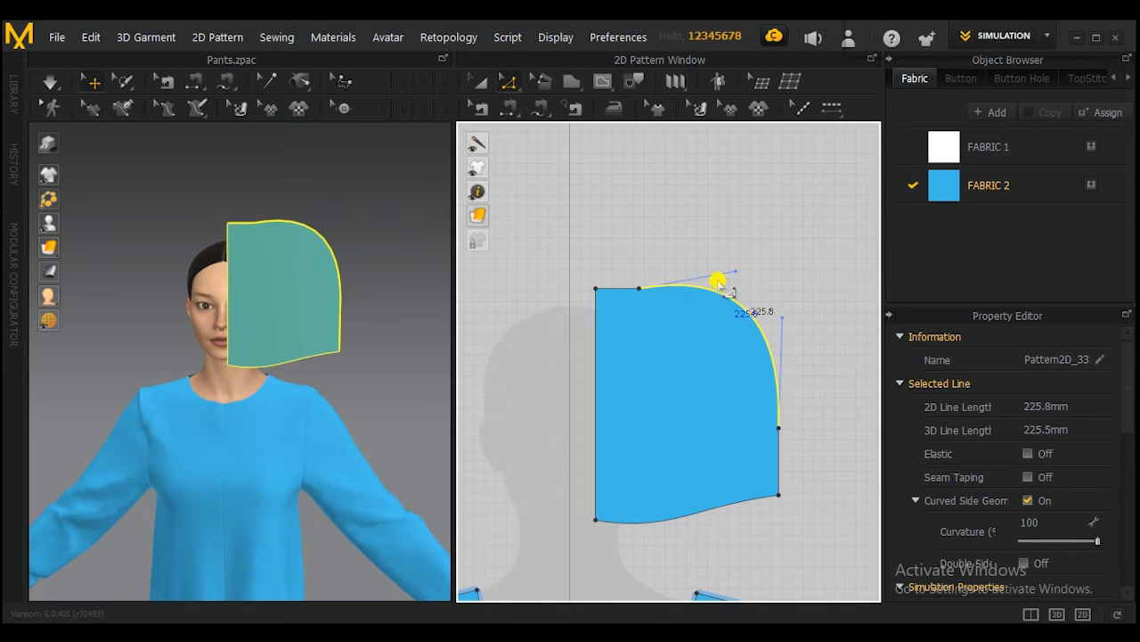
pyautogui.click(639, 286)
pyautogui.moveTo(640, 287); pyautogui.dragTo(640, 279)
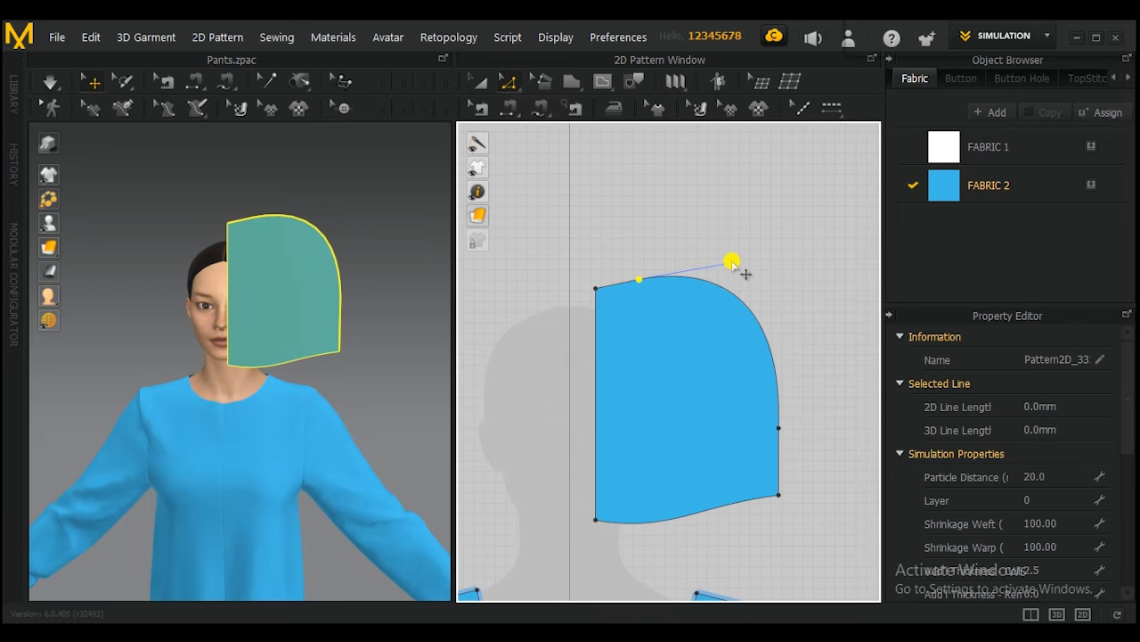
pyautogui.moveTo(733, 264); pyautogui.dragTo(744, 272)
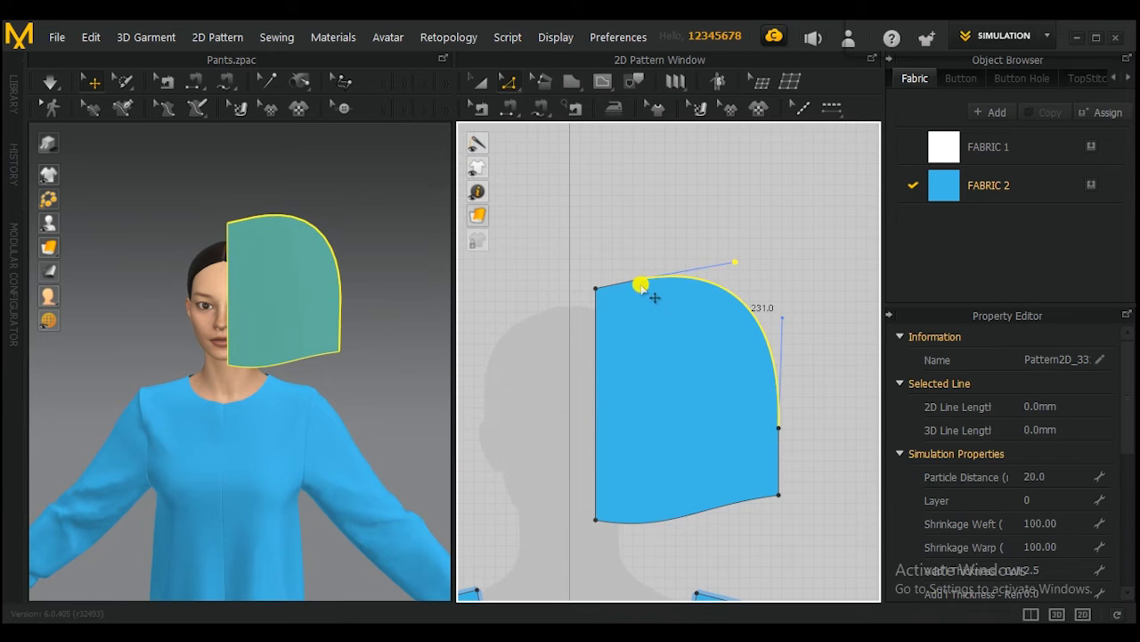
# Turn the hood panel sideways in 3D and move it up beside the left side of the avatar's head
pyautogui.scroll(-3, 670, 307)
pyautogui.click(761, 349)
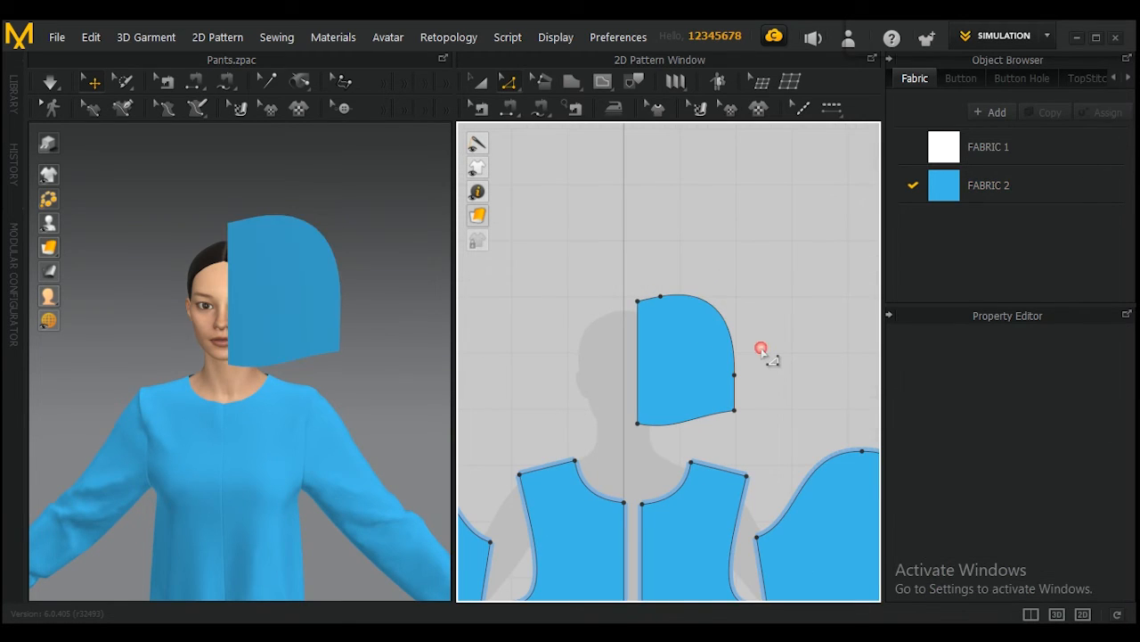
pyautogui.scroll(4, 396, 343)
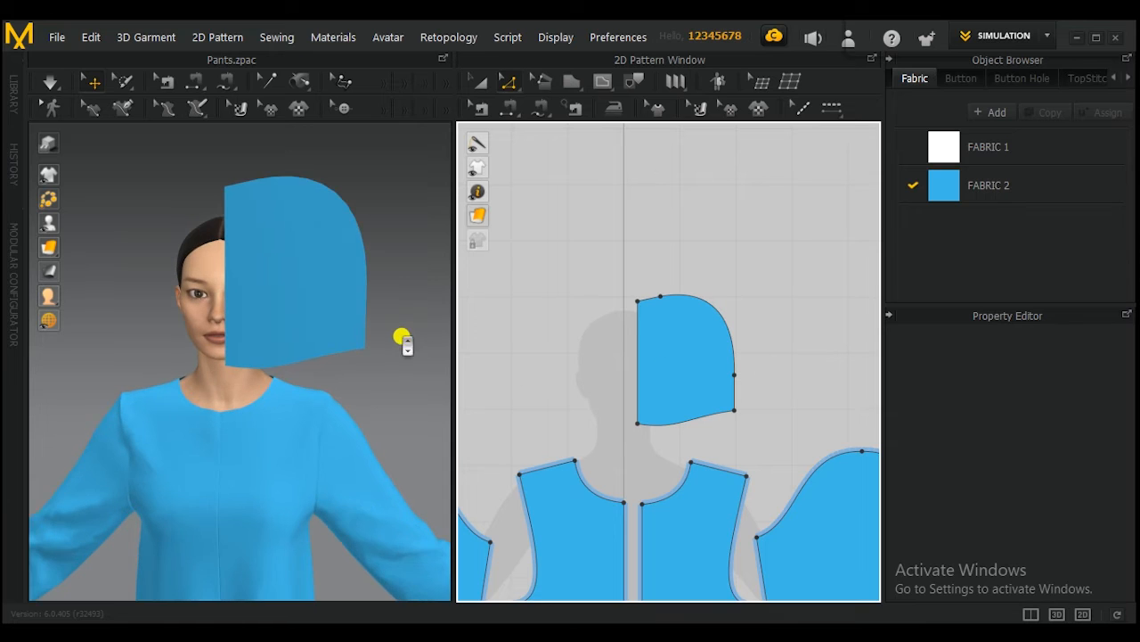
pyautogui.click(284, 397)
pyautogui.moveTo(281, 399); pyautogui.dragTo(389, 425, button='right')
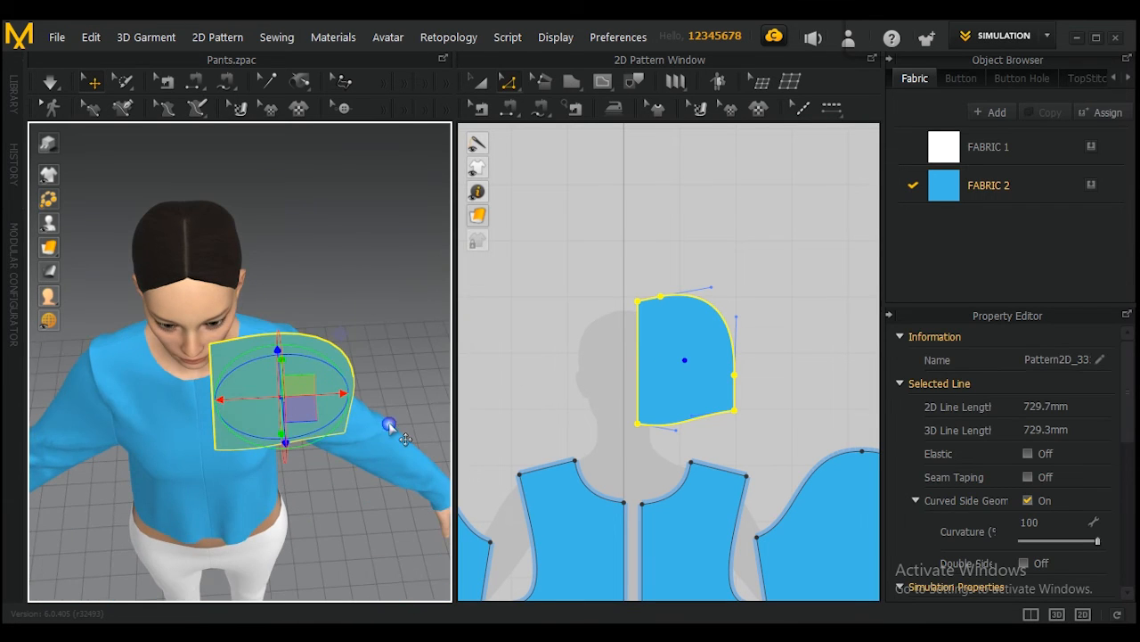
pyautogui.moveTo(328, 439); pyautogui.dragTo(381, 376)
pyautogui.moveTo(300, 403); pyautogui.dragTo(272, 285)
pyautogui.moveTo(359, 321); pyautogui.dragTo(336, 372, button='right')
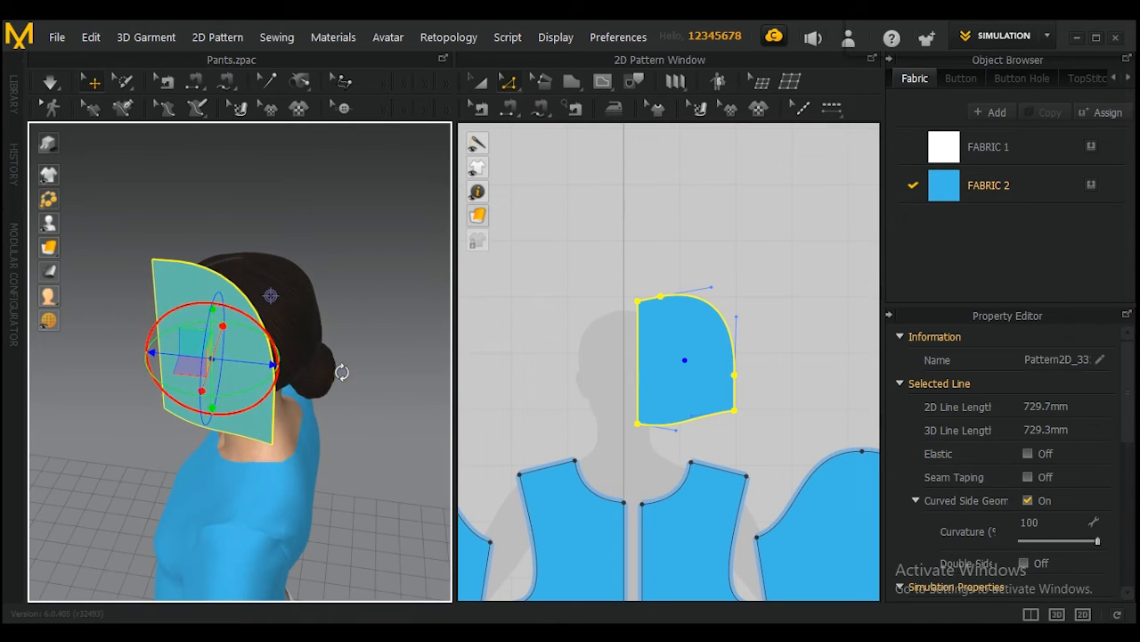
pyautogui.moveTo(255, 386); pyautogui.dragTo(281, 366)
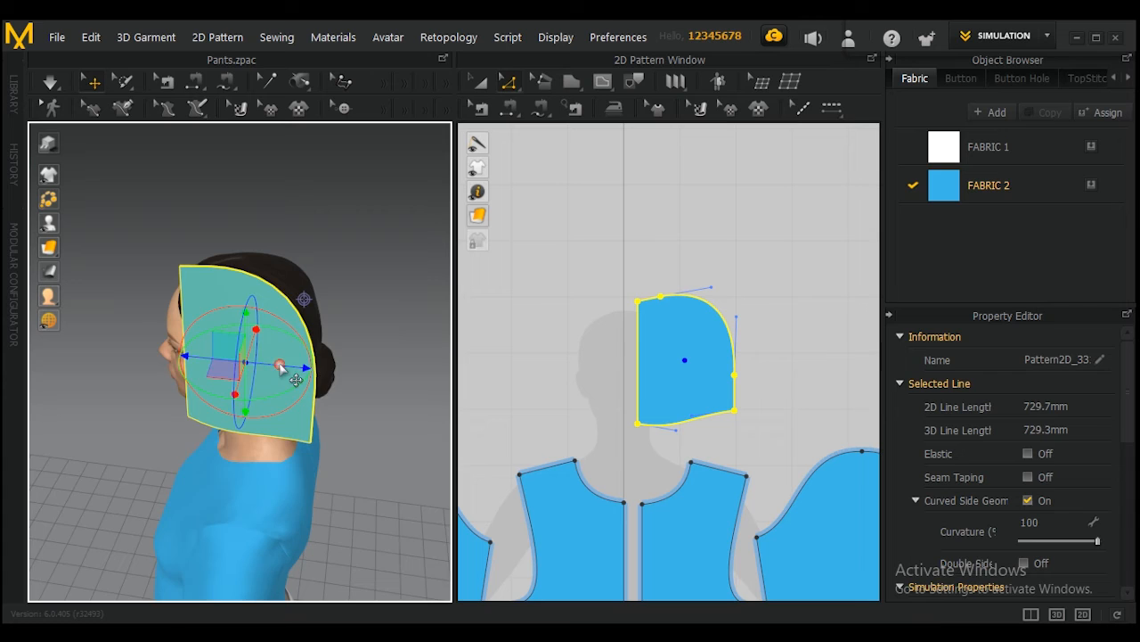
pyautogui.moveTo(330, 369); pyautogui.dragTo(428, 340, button='right')
pyautogui.moveTo(339, 359); pyautogui.dragTo(382, 357, button='right')
# Enlarge the hood panel with Transform Pattern to an outline of about 883 mm and shift it right by about 27 mm in 2D
pyautogui.click(484, 85)
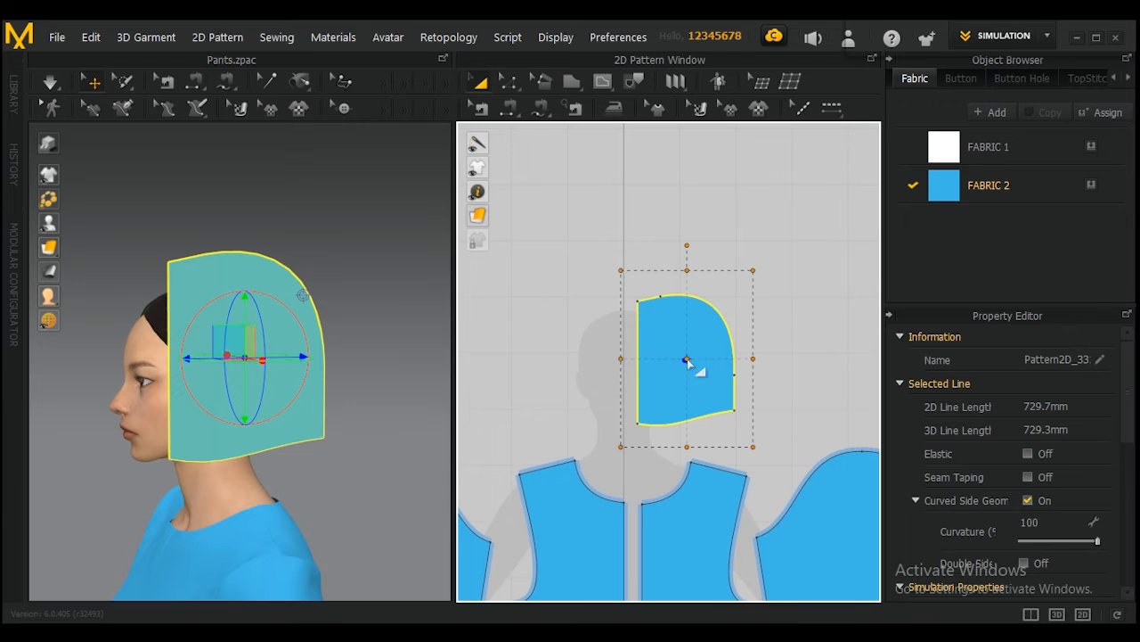
pyautogui.moveTo(756, 268); pyautogui.dragTo(791, 238)
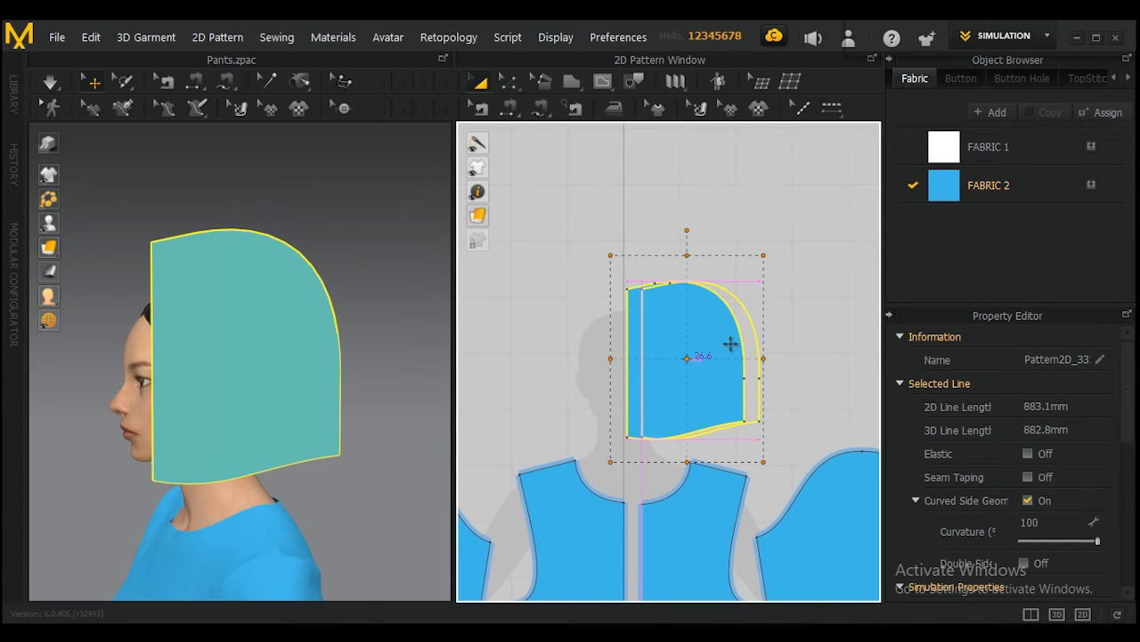
pyautogui.scroll(-3, 724, 357)
pyautogui.moveTo(248, 364); pyautogui.dragTo(372, 381, button='right')
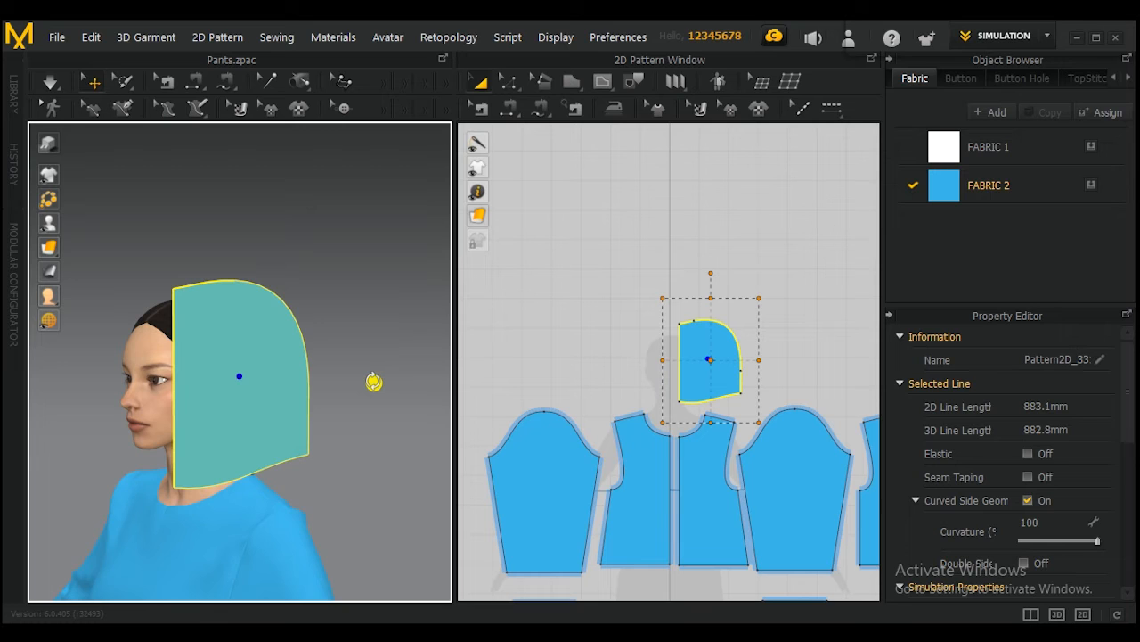
pyautogui.moveTo(373, 381); pyautogui.dragTo(357, 318, button='right')
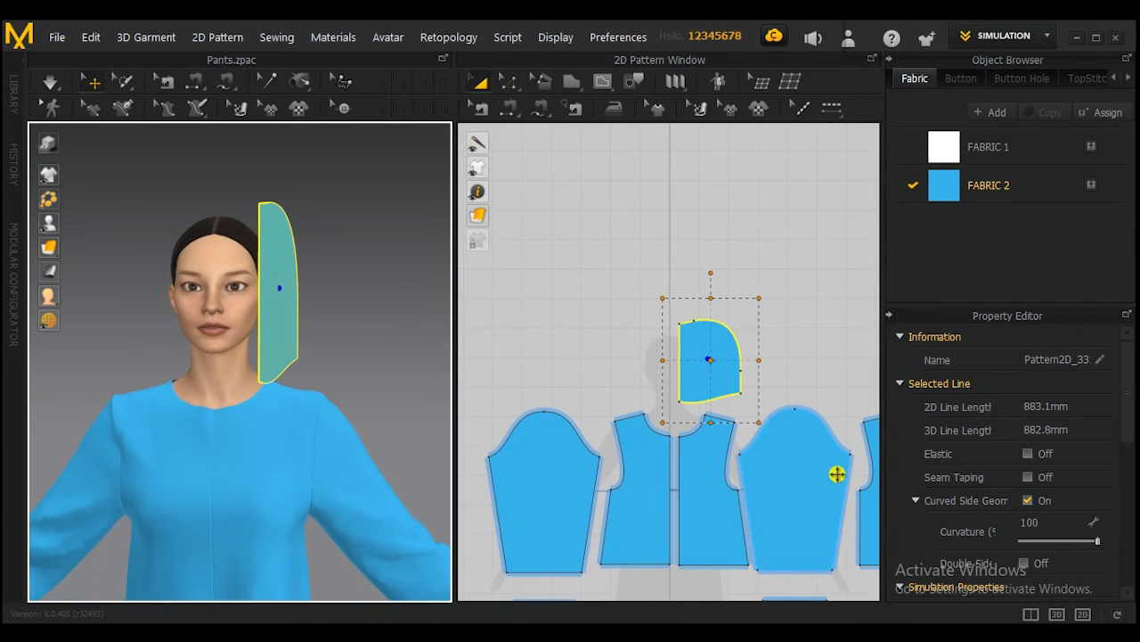
# Clone the hood panel as a Symmetric Pattern (with Sewing) and place the copy across the centre line from the original
pyautogui.moveTo(835, 473); pyautogui.dragTo(804, 396, button='right')
pyautogui.click(763, 280)
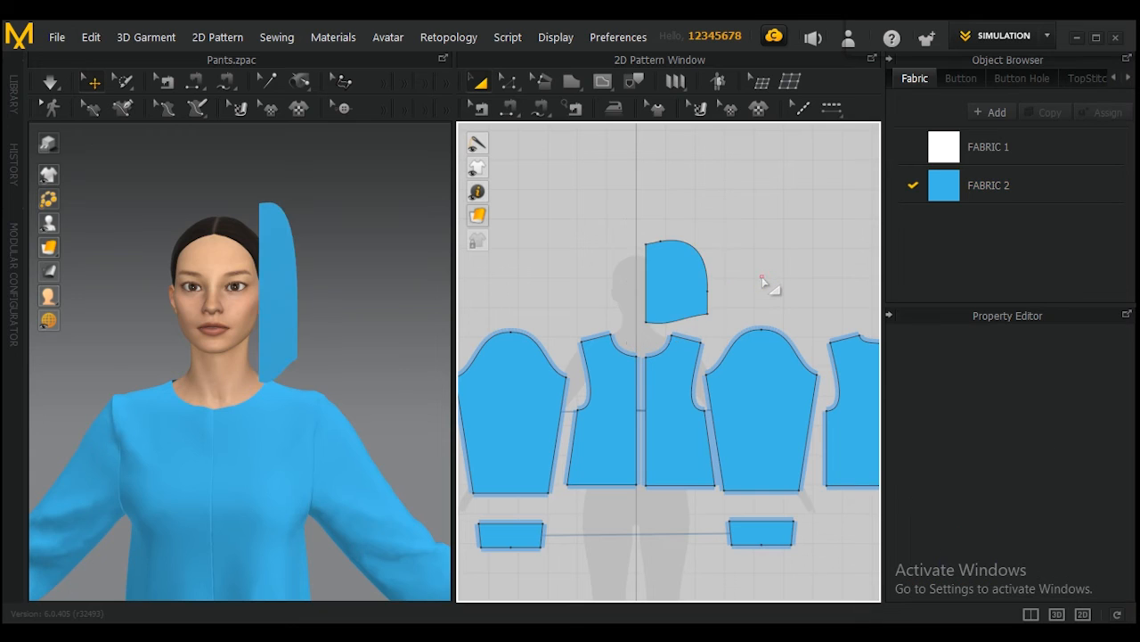
pyautogui.click(668, 283)
pyautogui.rightClick(660, 278)
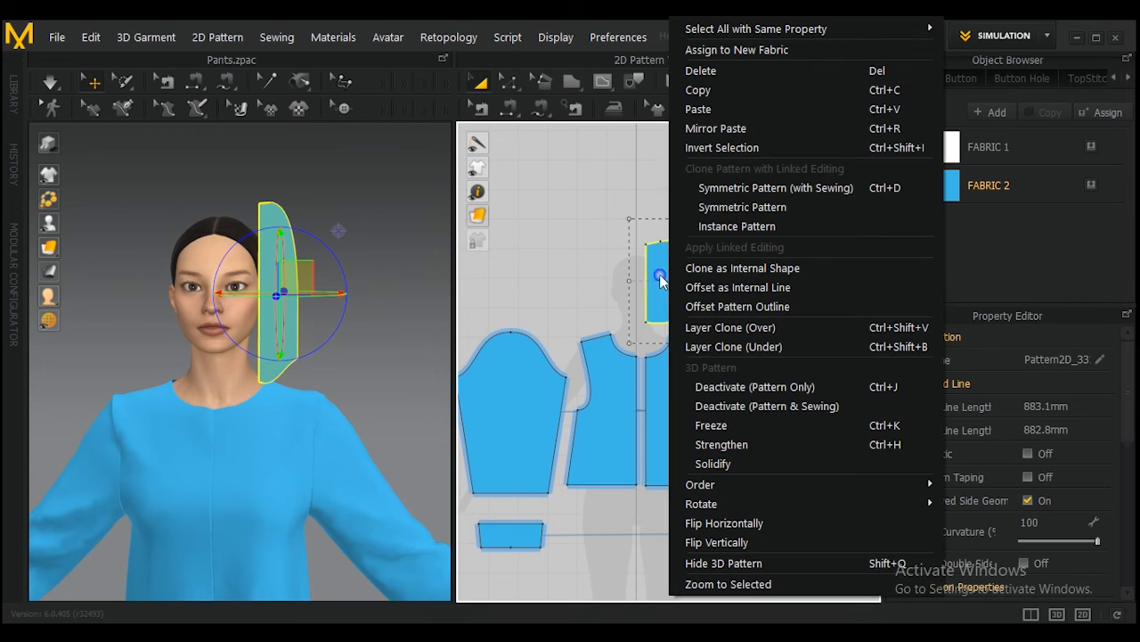
pyautogui.click(731, 187)
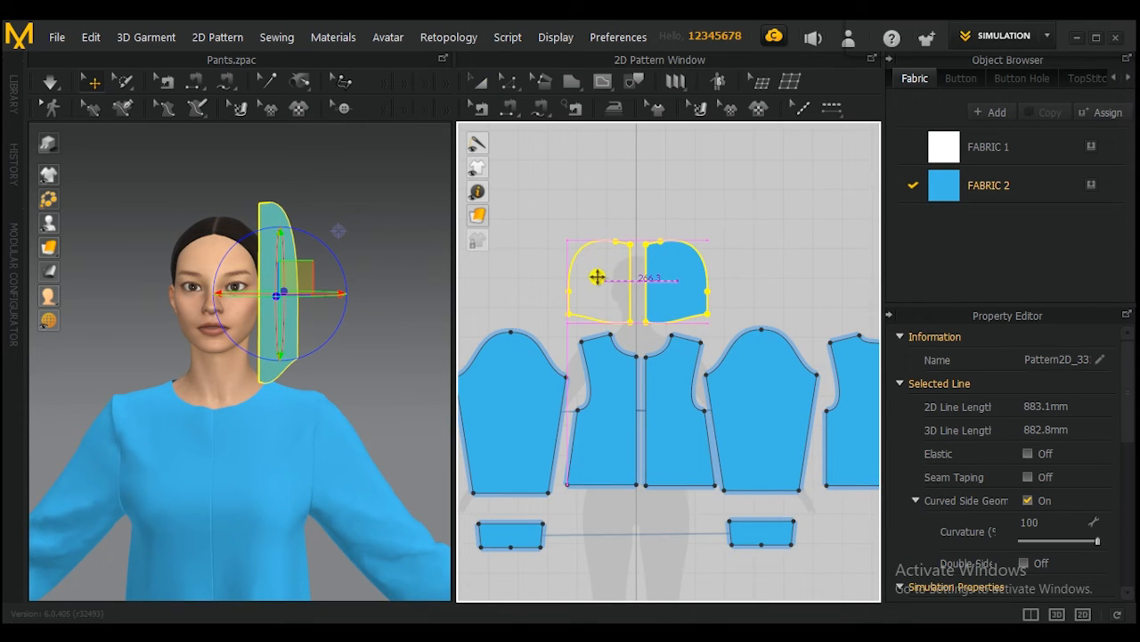
pyautogui.click(597, 277)
# Move the hood panels in 3D to opposite sides of the avatar's head
pyautogui.moveTo(275, 288); pyautogui.dragTo(335, 320, button='right')
pyautogui.moveTo(223, 271); pyautogui.dragTo(172, 282)
pyautogui.moveTo(304, 278); pyautogui.dragTo(321, 418, button='right')
pyautogui.click(242, 356)
pyautogui.moveTo(309, 365); pyautogui.dragTo(267, 383)
pyautogui.moveTo(255, 349); pyautogui.dragTo(371, 320, button='right')
pyautogui.click(360, 376)
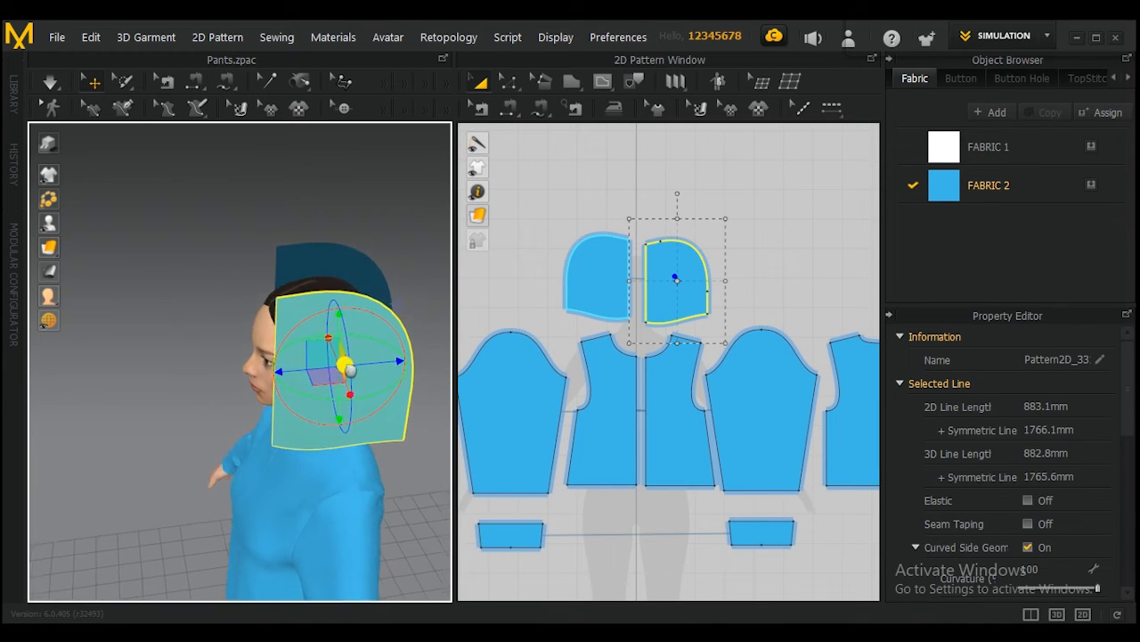
# Fine-tune the hood panels' placement around the head in 3D and level the mirrored panel with the original in 2D
pyautogui.moveTo(360, 375); pyautogui.dragTo(231, 332, button='right')
pyautogui.moveTo(312, 334); pyautogui.dragTo(253, 345, button='right')
pyautogui.moveTo(395, 349); pyautogui.dragTo(462, 316, button='right')
pyautogui.moveTo(288, 328); pyautogui.dragTo(300, 322)
pyautogui.moveTo(356, 356)
pyautogui.mouseDown(button='right')
pyautogui.moveTo(574, 351)
pyautogui.moveTo(435, 356)
pyautogui.moveTo(234, 341)
pyautogui.moveTo(345, 356)
pyautogui.mouseUp(button='right')
pyautogui.click(392, 358)
pyautogui.scroll(2, 644, 276)
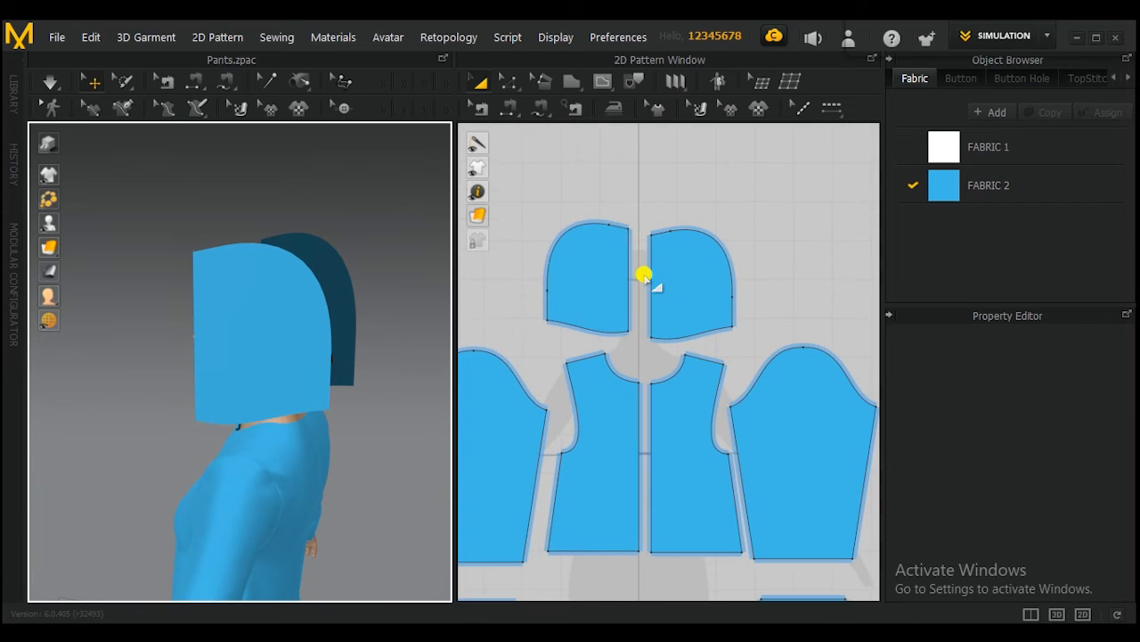
pyautogui.click(629, 272)
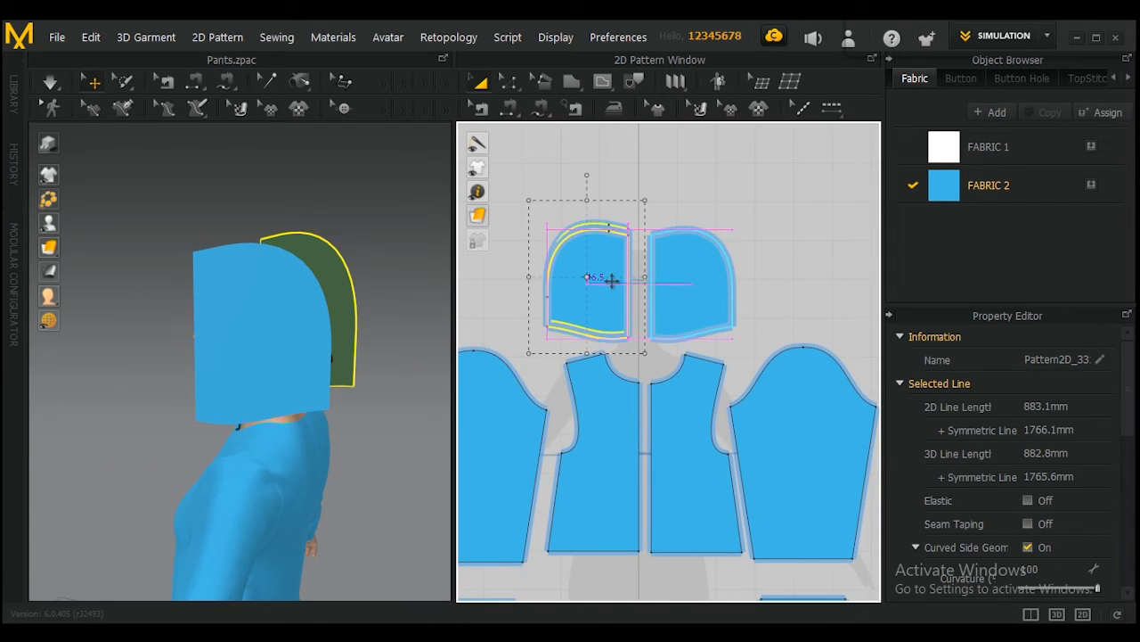
pyautogui.click(540, 108)
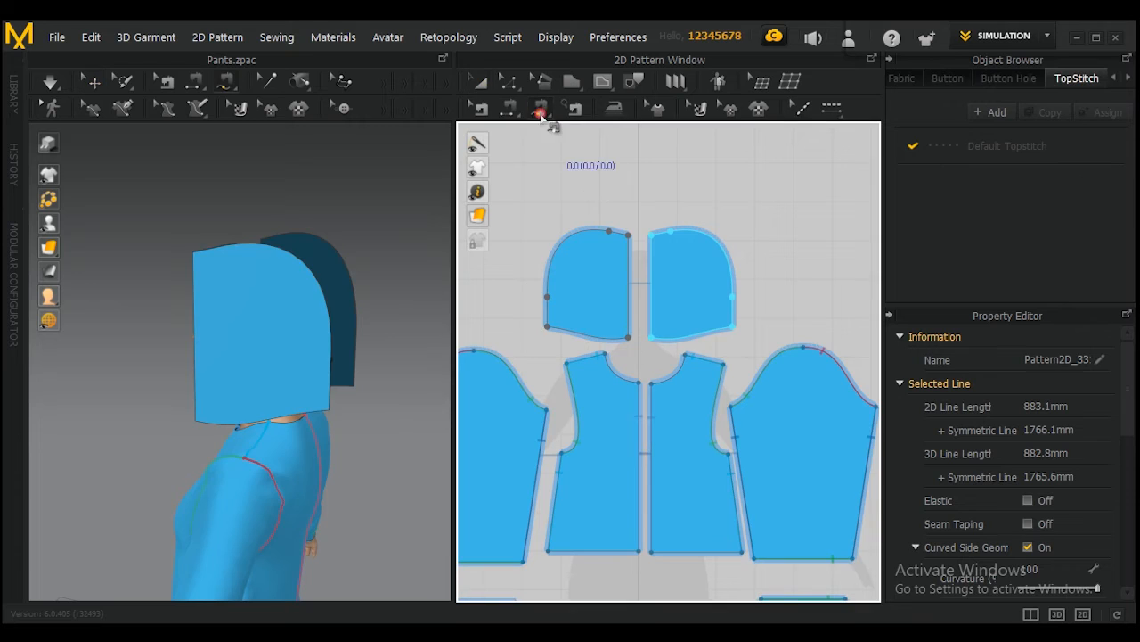
pyautogui.press('z')
pyautogui.click(622, 241)
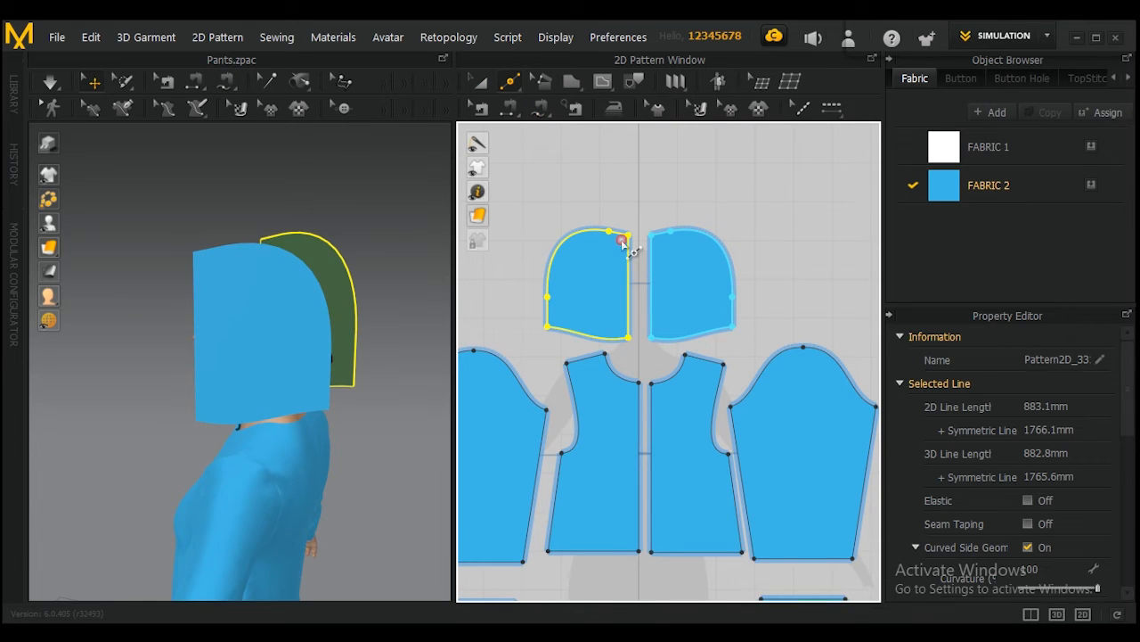
pyautogui.click(511, 84)
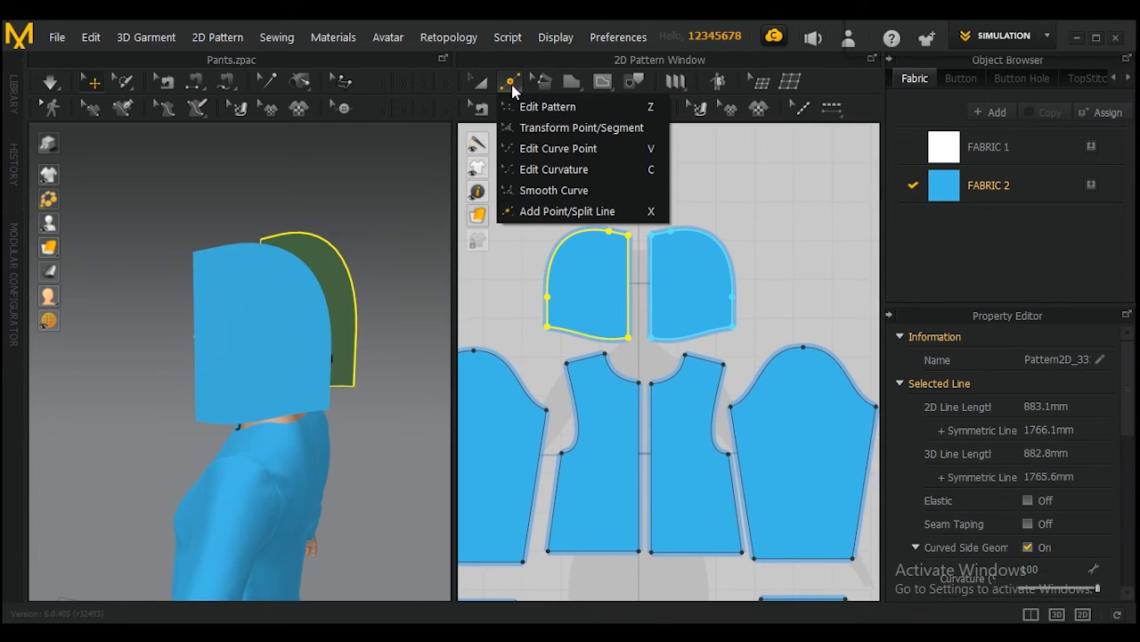
pyautogui.click(758, 167)
pyautogui.click(543, 108)
pyautogui.click(626, 237)
pyautogui.press('x')
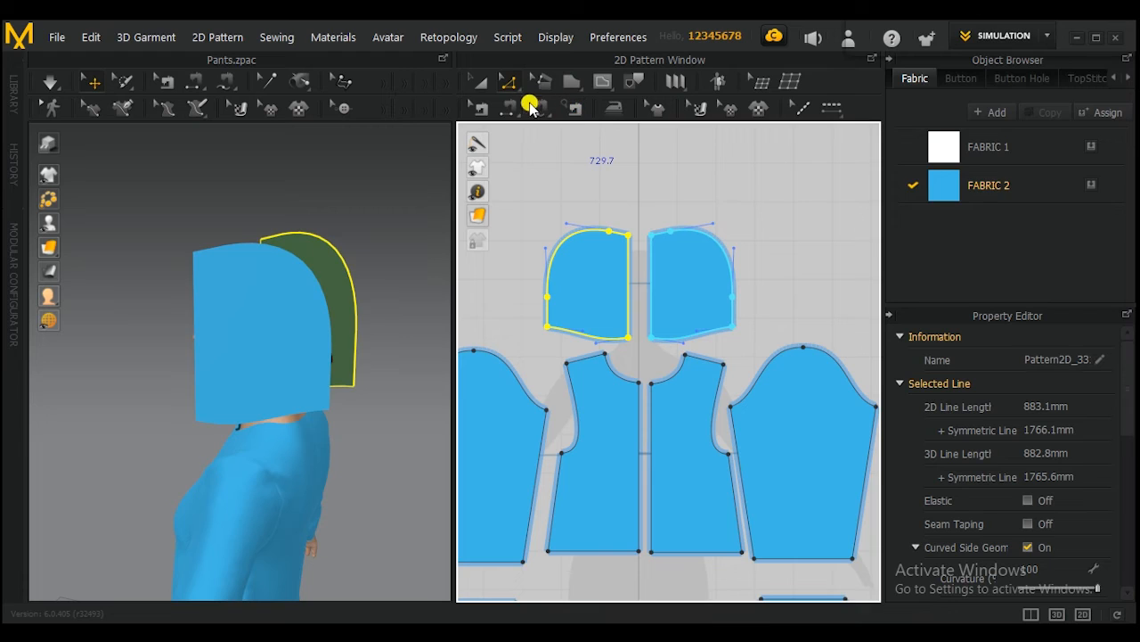
# Join the two hood panels with Free Sewing along their top, rounded and back edges, from the front top corners to the lower back corners
pyautogui.click(509, 108)
pyautogui.click(538, 108)
pyautogui.click(634, 236)
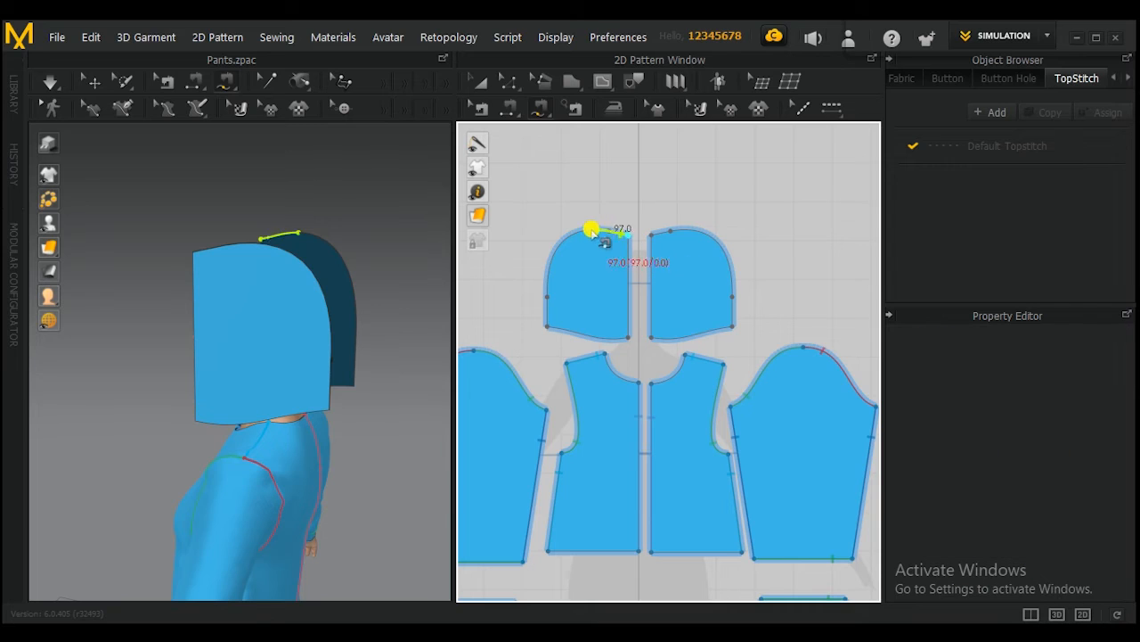
pyautogui.click(545, 327)
pyautogui.click(655, 234)
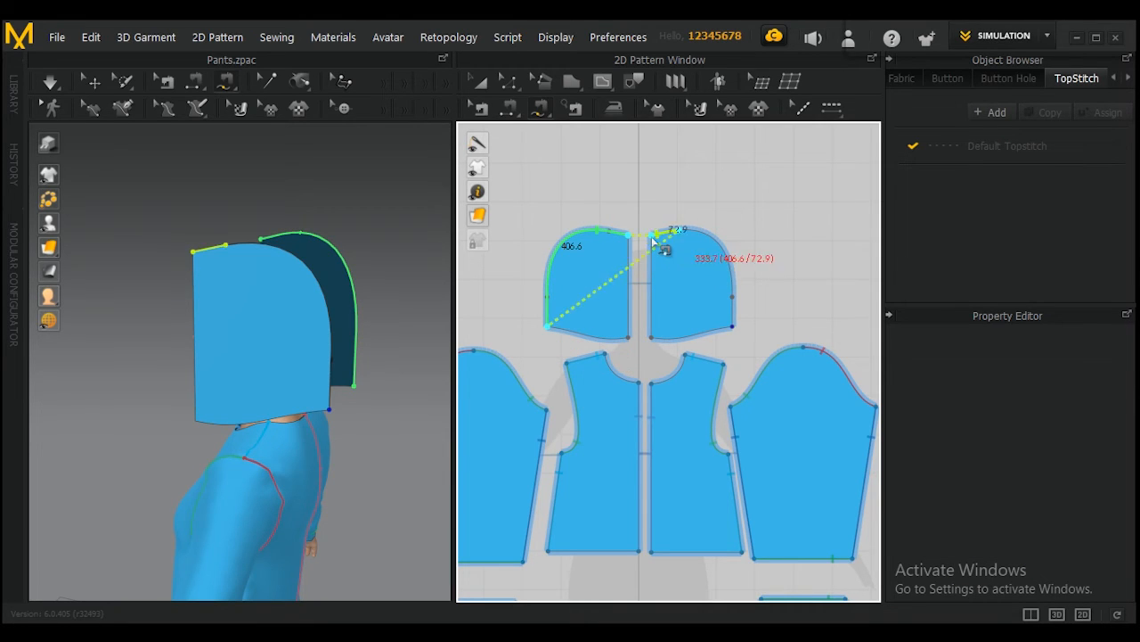
pyautogui.click(734, 327)
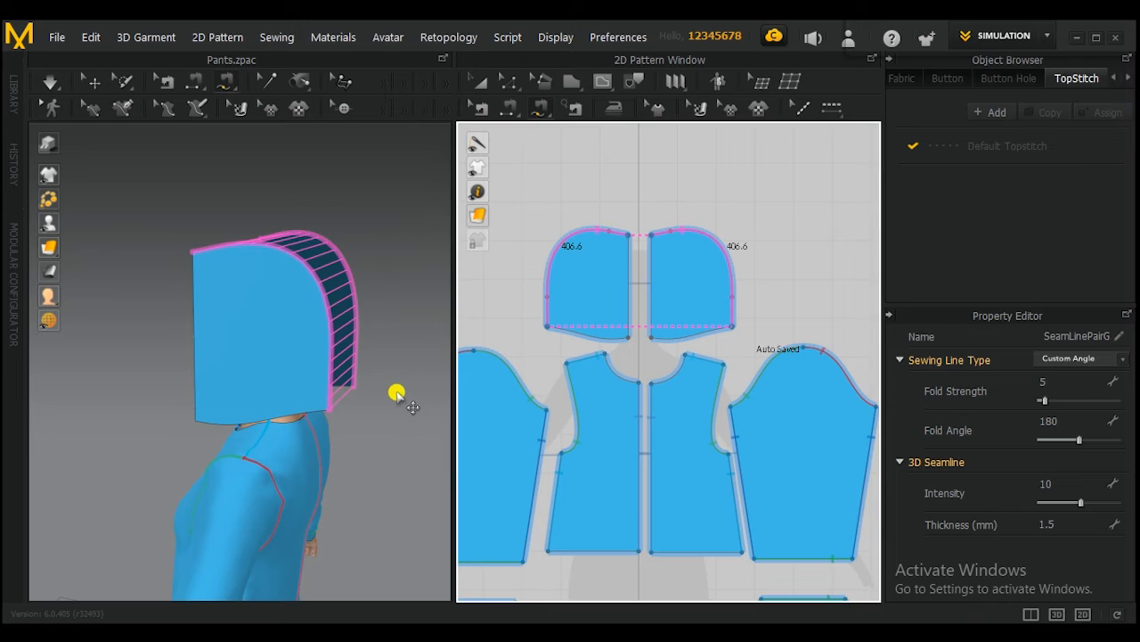
# Free-sew the mirrored hood panel's bottom edge, from front to back corner, to the adjacent front bodice's neckline up to the shoulder
pyautogui.moveTo(395, 393); pyautogui.dragTo(569, 389, button='right')
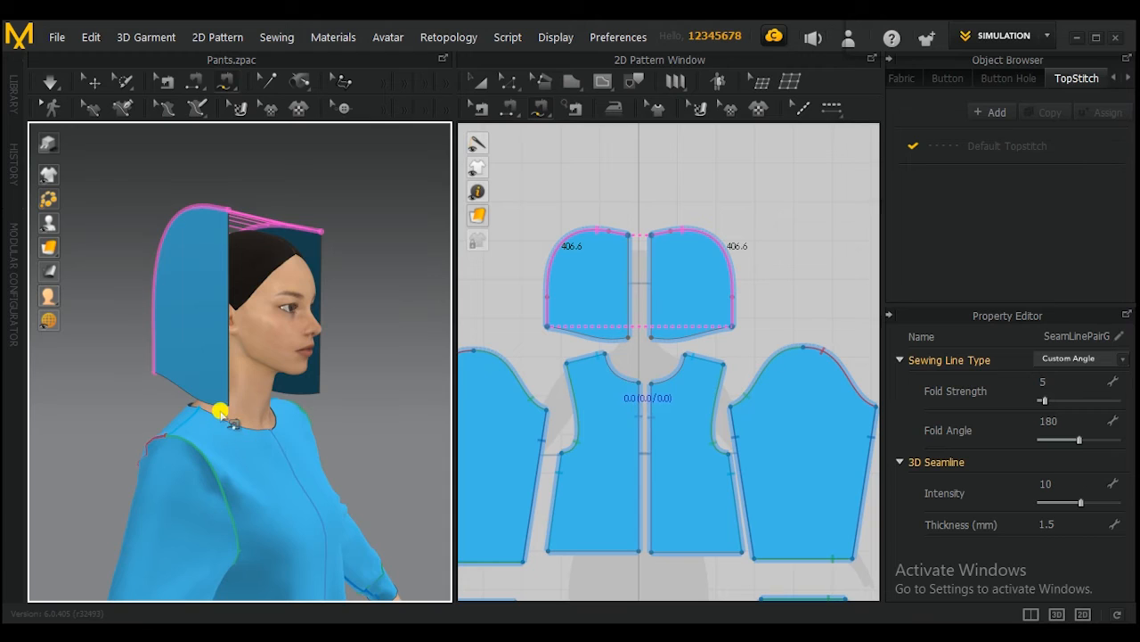
pyautogui.scroll(1, 623, 344)
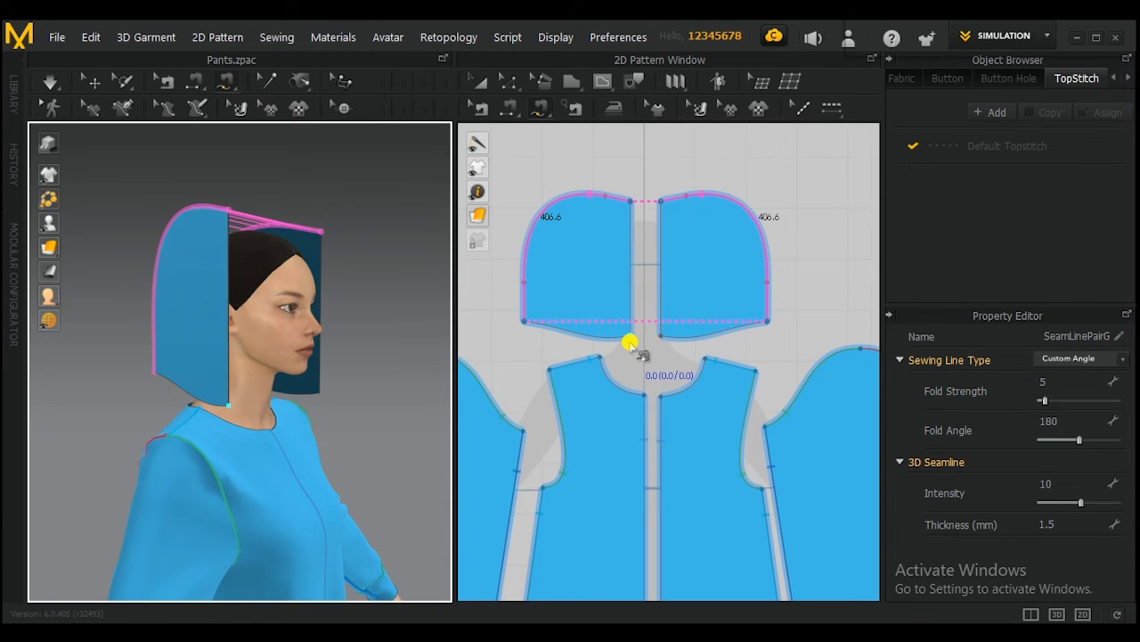
pyautogui.click(630, 343)
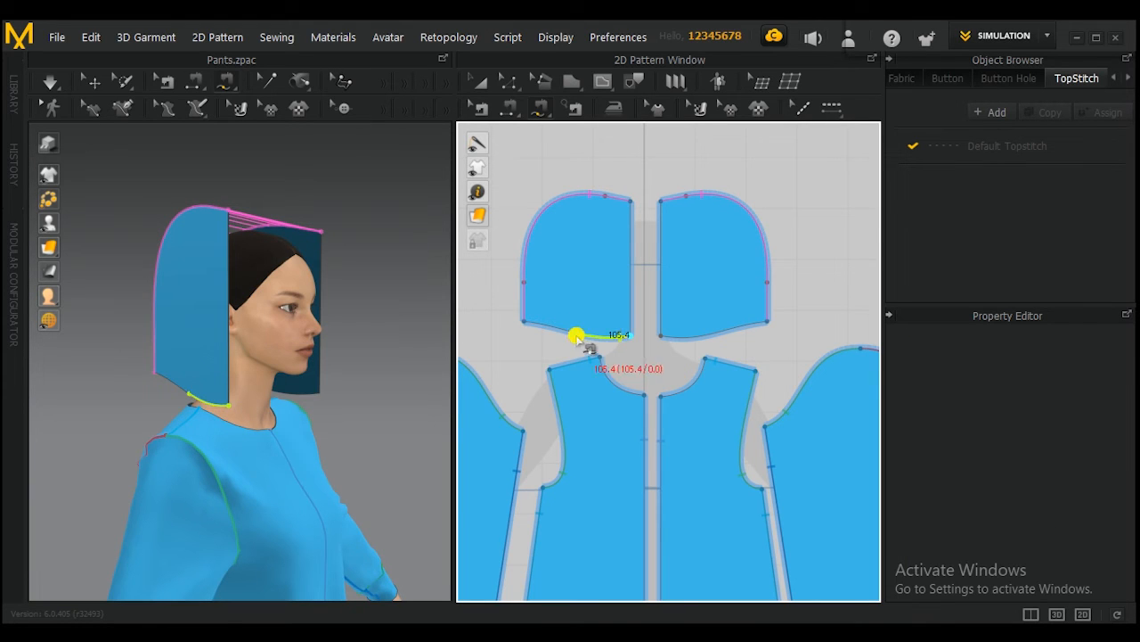
pyautogui.click(526, 326)
pyautogui.scroll(-6, 558, 377)
pyautogui.moveTo(567, 379); pyautogui.dragTo(591, 386, button='middle')
pyautogui.scroll(5, 627, 393)
pyautogui.moveTo(629, 401); pyautogui.dragTo(591, 370)
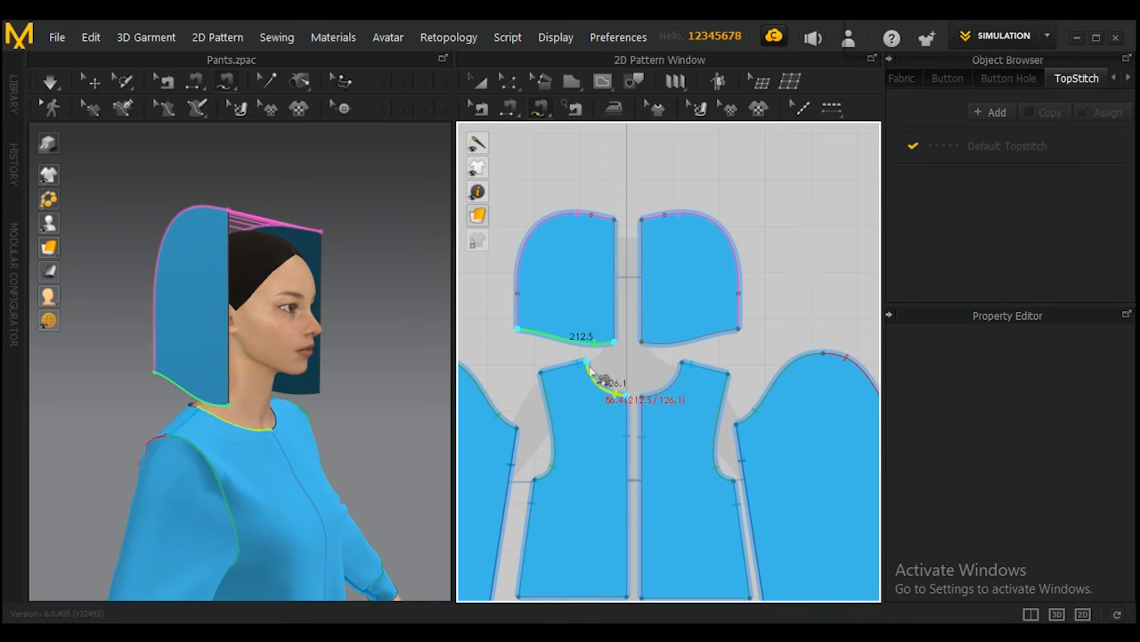
# Complete the hood's bottom seam along the matching back bodice's neckline, from the shoulder point to the centre back
pyautogui.scroll(-3, 649, 372)
pyautogui.moveTo(647, 369); pyautogui.dragTo(471, 369, button='middle')
pyautogui.scroll(3, 659, 366)
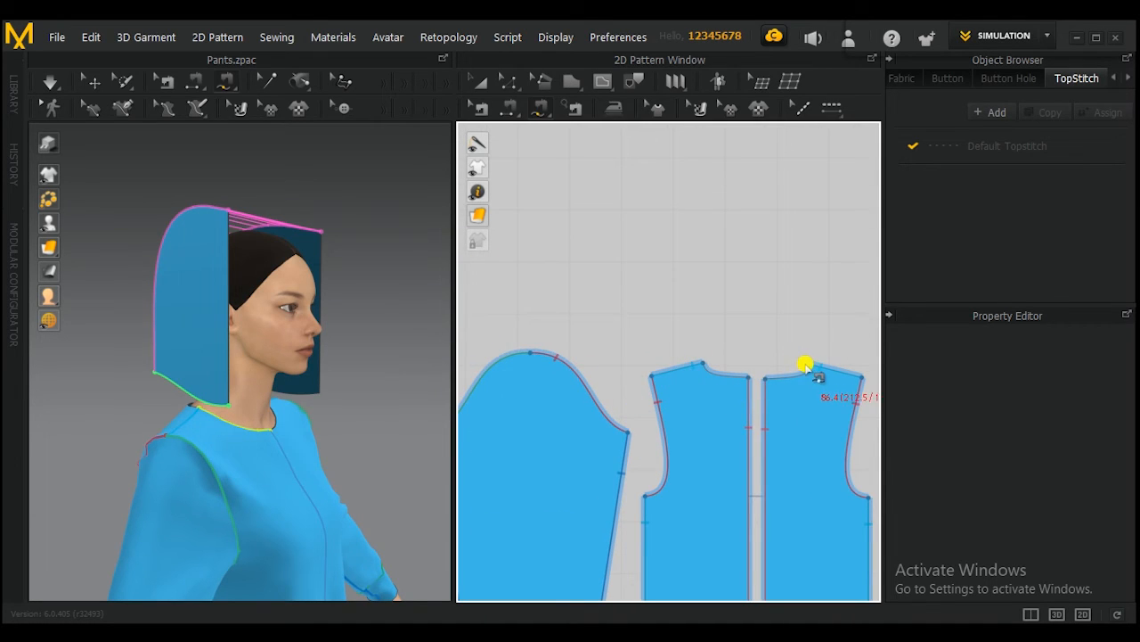
pyautogui.moveTo(360, 415); pyautogui.dragTo(450, 422, button='right')
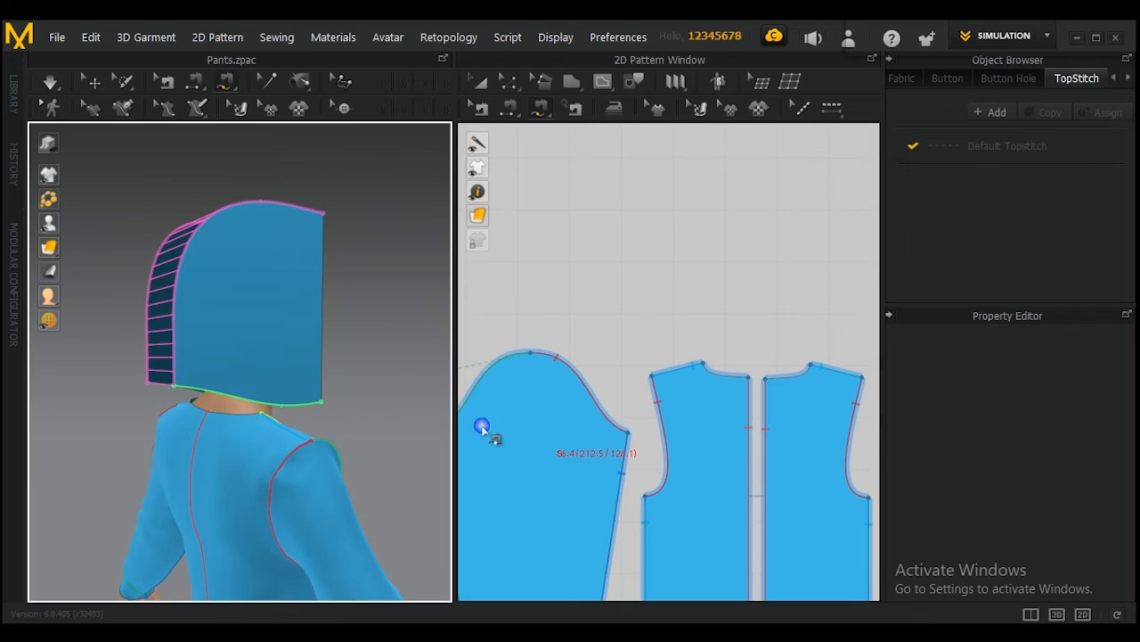
pyautogui.click(807, 367)
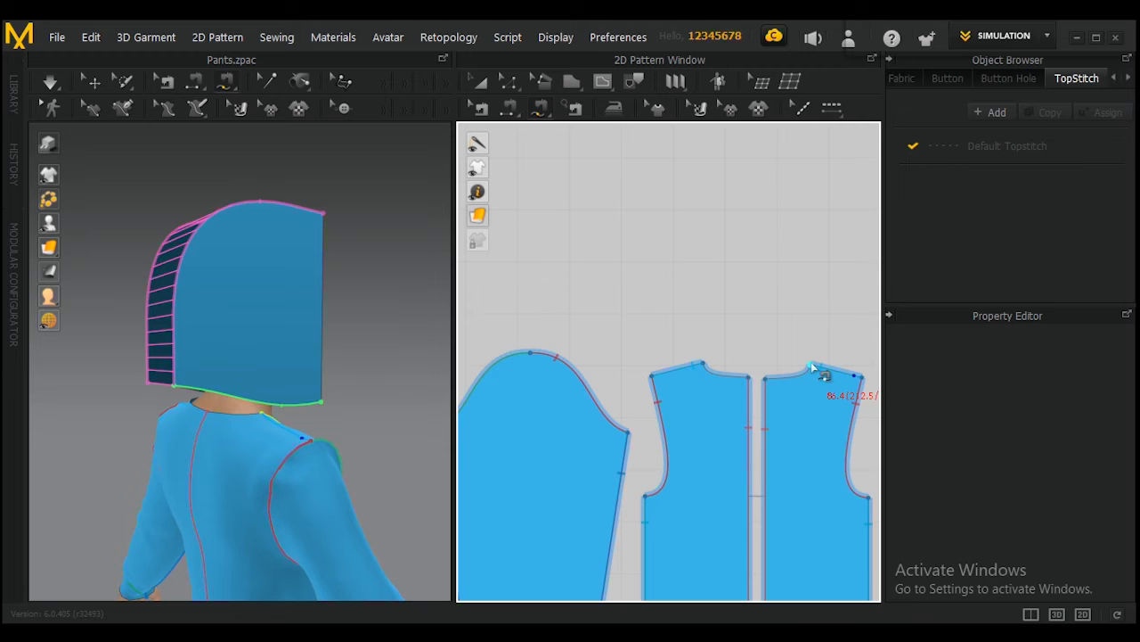
pyautogui.click(766, 381)
# Simulate the garment to drape the hood over the avatar's head and pull on the hood fabric at the crown and back
pyautogui.moveTo(368, 446); pyautogui.dragTo(81, 428, button='right')
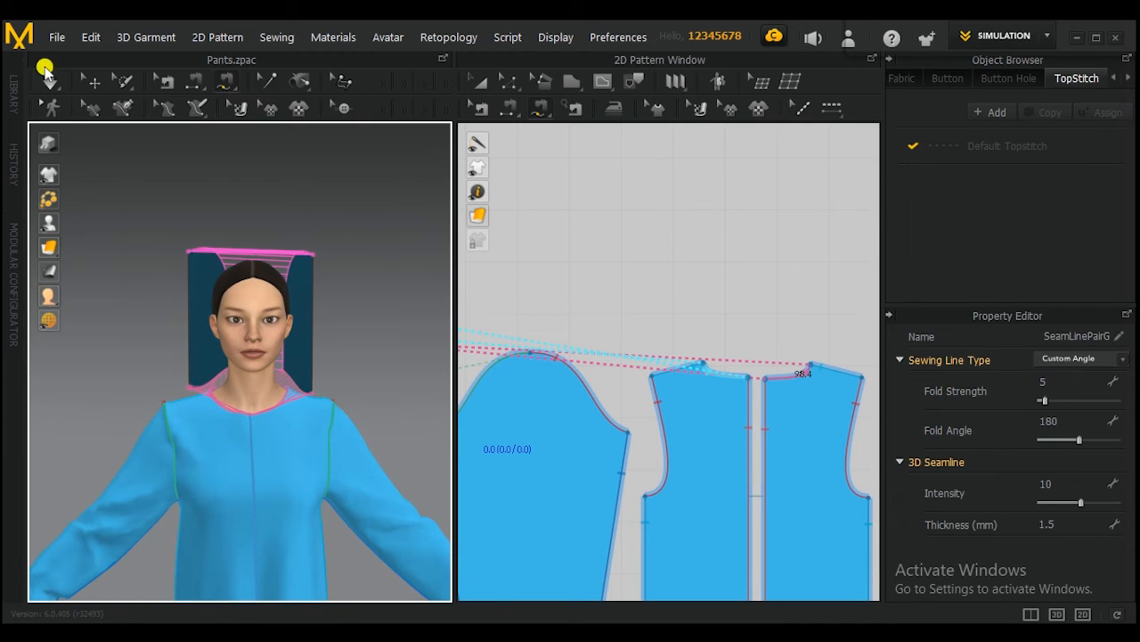
pyautogui.click(50, 81)
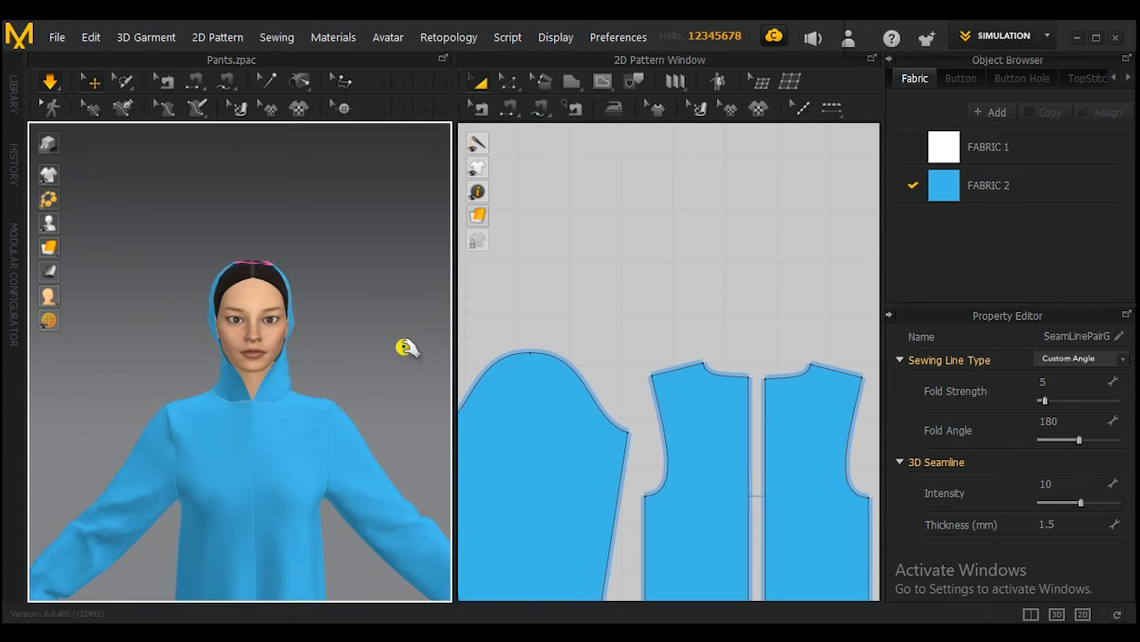
pyautogui.moveTo(356, 351); pyautogui.dragTo(170, 377, button='right')
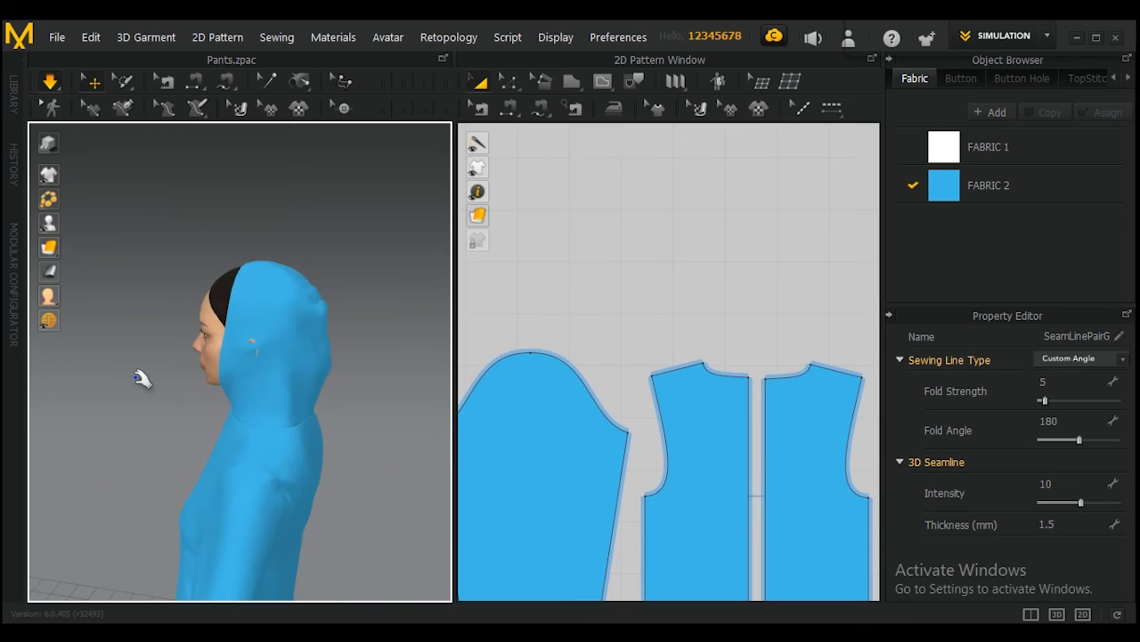
pyautogui.click(226, 246)
pyautogui.moveTo(374, 318); pyautogui.dragTo(207, 332, button='right')
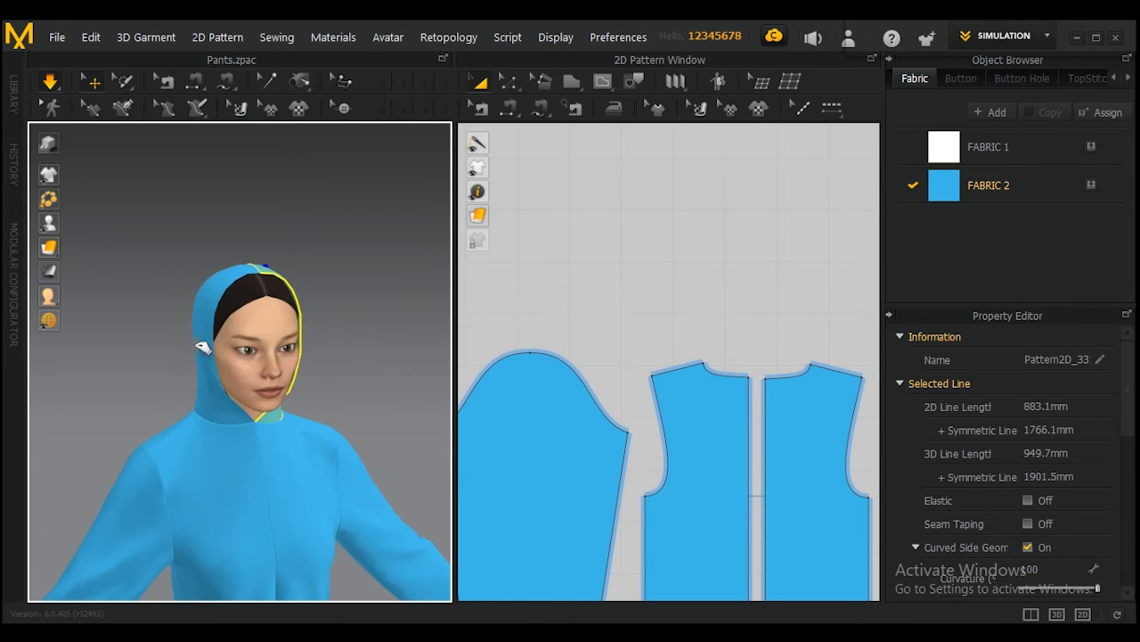
pyautogui.moveTo(354, 351); pyautogui.dragTo(163, 350, button='right')
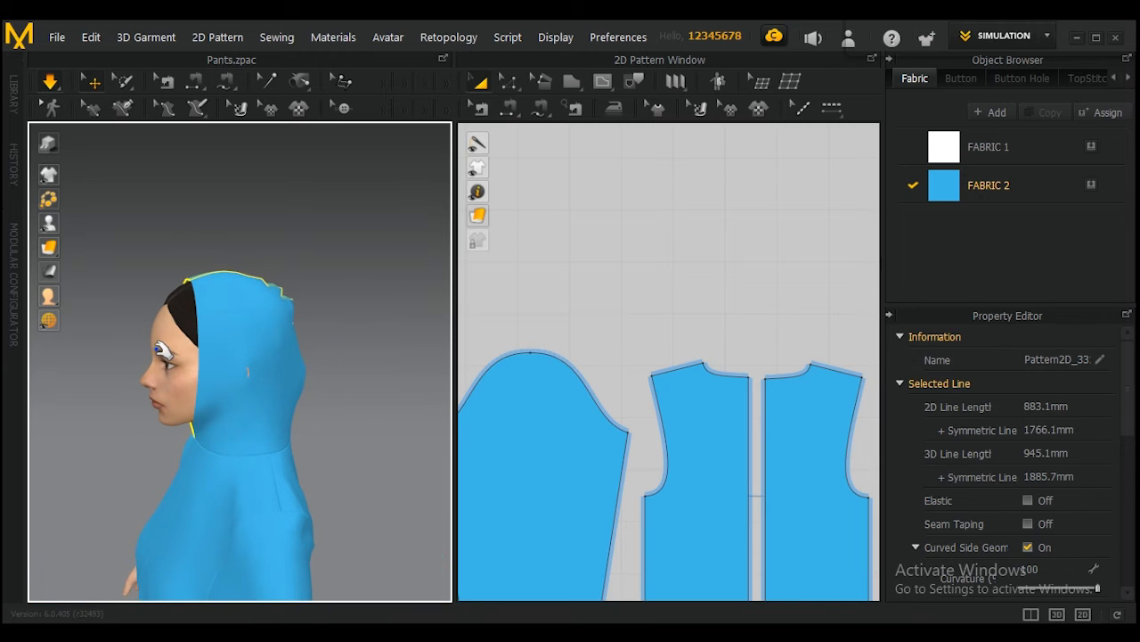
pyautogui.click(273, 303)
pyautogui.scroll(-4, 649, 371)
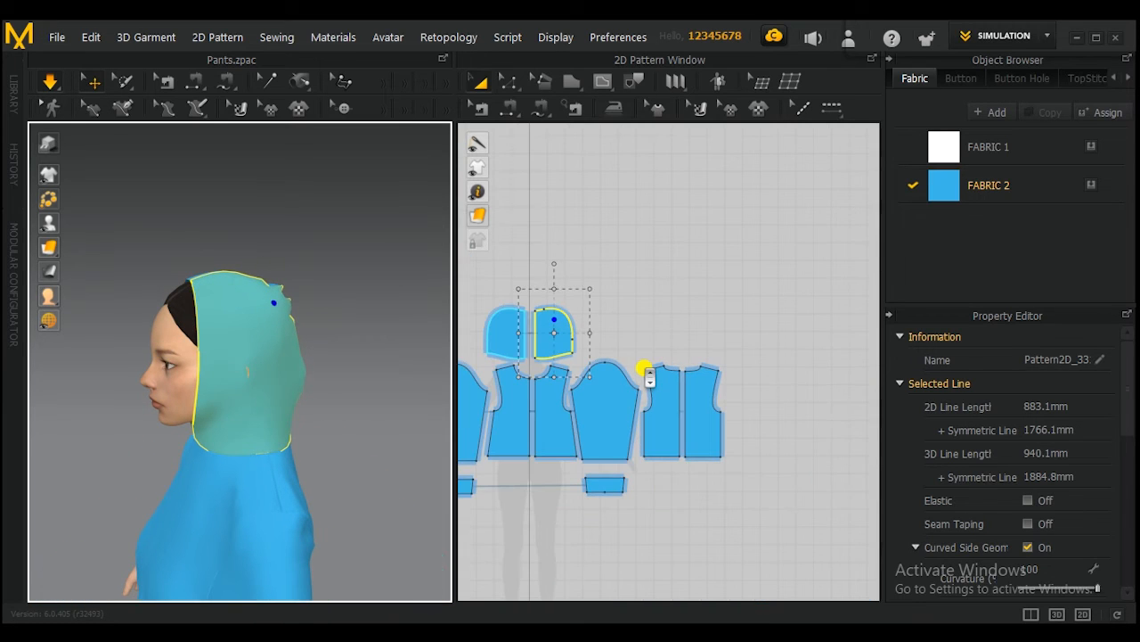
# Move both hood panels slightly higher above the bodice and scale them up together to outlines of about 1081 mm each
pyautogui.scroll(4, 629, 357)
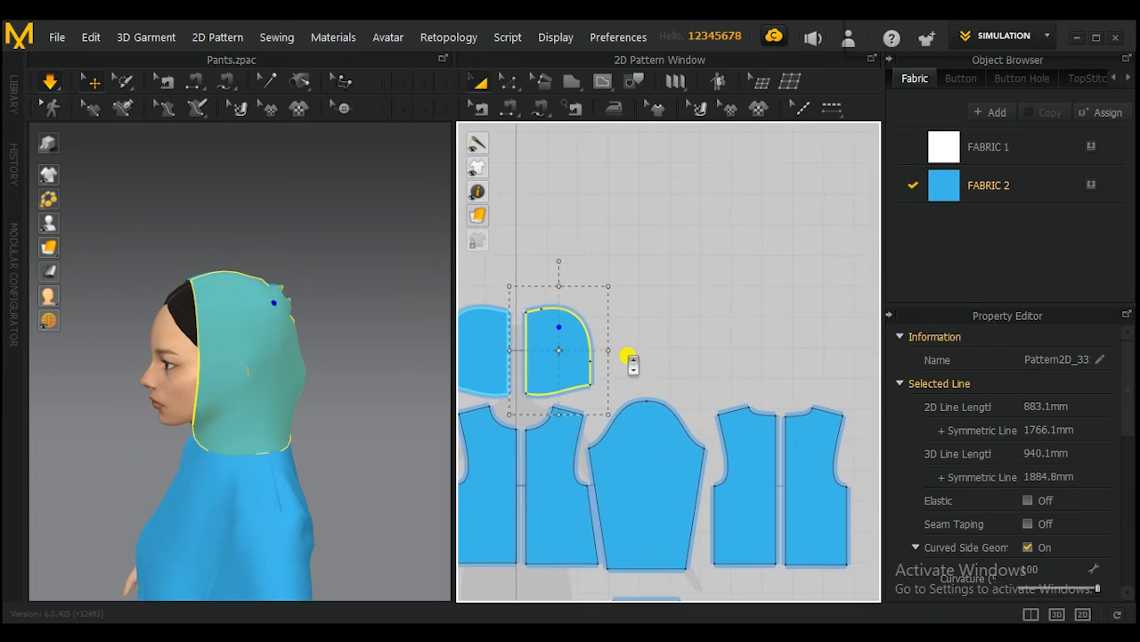
pyautogui.click(728, 347)
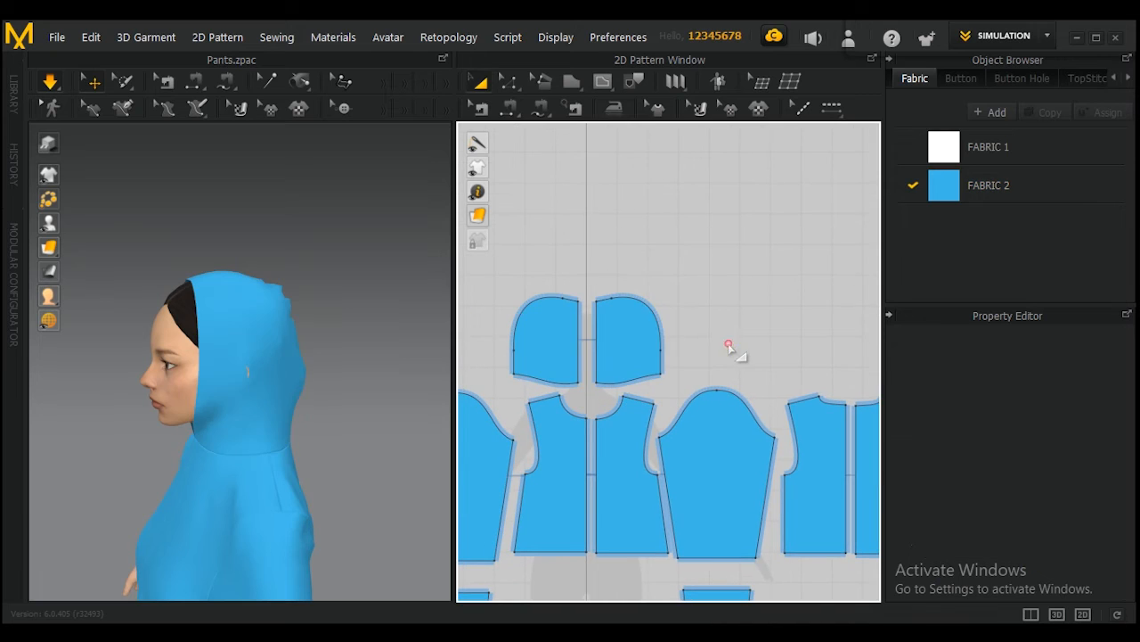
pyautogui.click(565, 347)
pyautogui.keyDown('shift'); pyautogui.click(638, 350); pyautogui.keyUp('shift')
pyautogui.moveTo(633, 352); pyautogui.dragTo(635, 326)
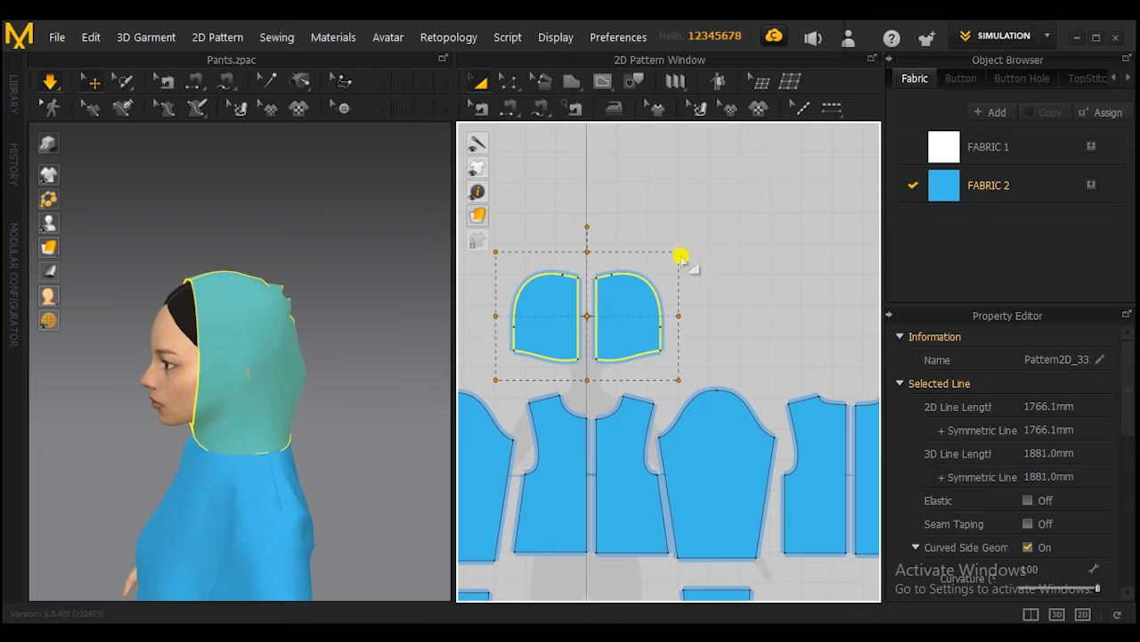
pyautogui.moveTo(687, 247); pyautogui.dragTo(696, 237)
# Simulate the enlarged hood and pull its fabric backward at the back, forward at the forehead and outward at the lower side
pyautogui.press('space')
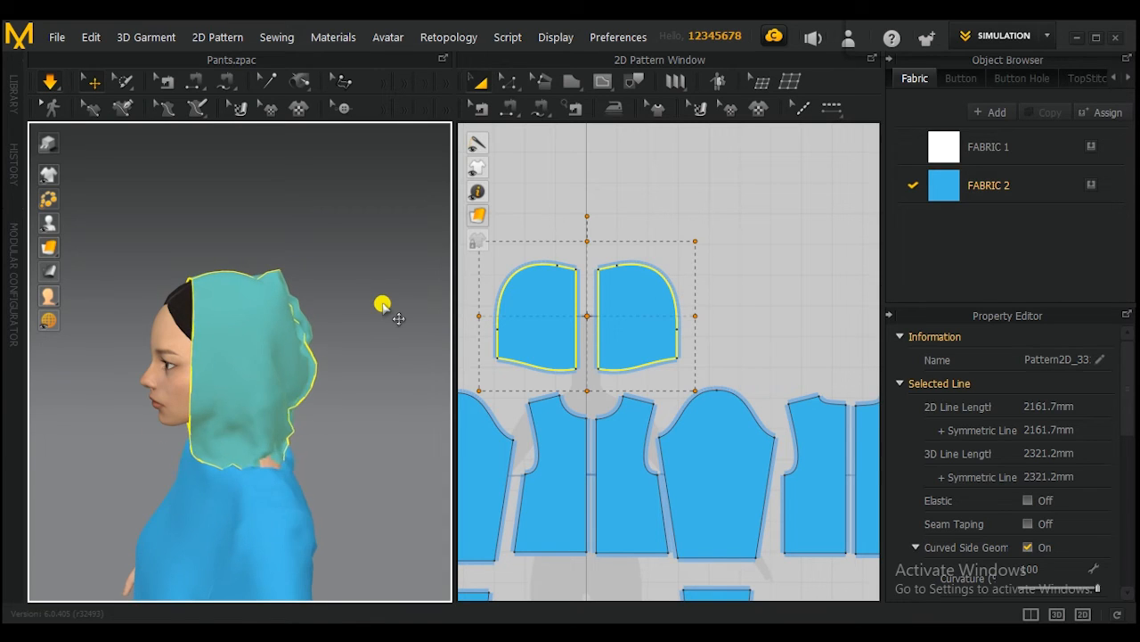
pyautogui.moveTo(318, 369); pyautogui.dragTo(379, 385)
pyautogui.moveTo(215, 287); pyautogui.dragTo(155, 319)
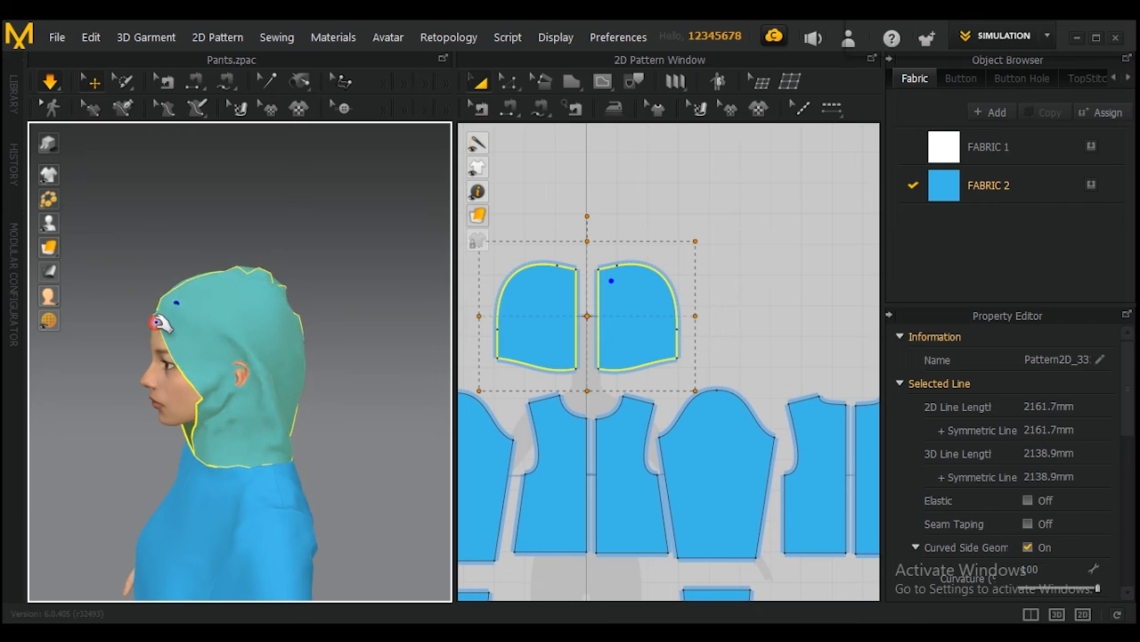
pyautogui.moveTo(294, 343); pyautogui.dragTo(253, 397, button='right')
pyautogui.moveTo(199, 378); pyautogui.dragTo(137, 409)
pyautogui.moveTo(214, 431); pyautogui.dragTo(145, 453)
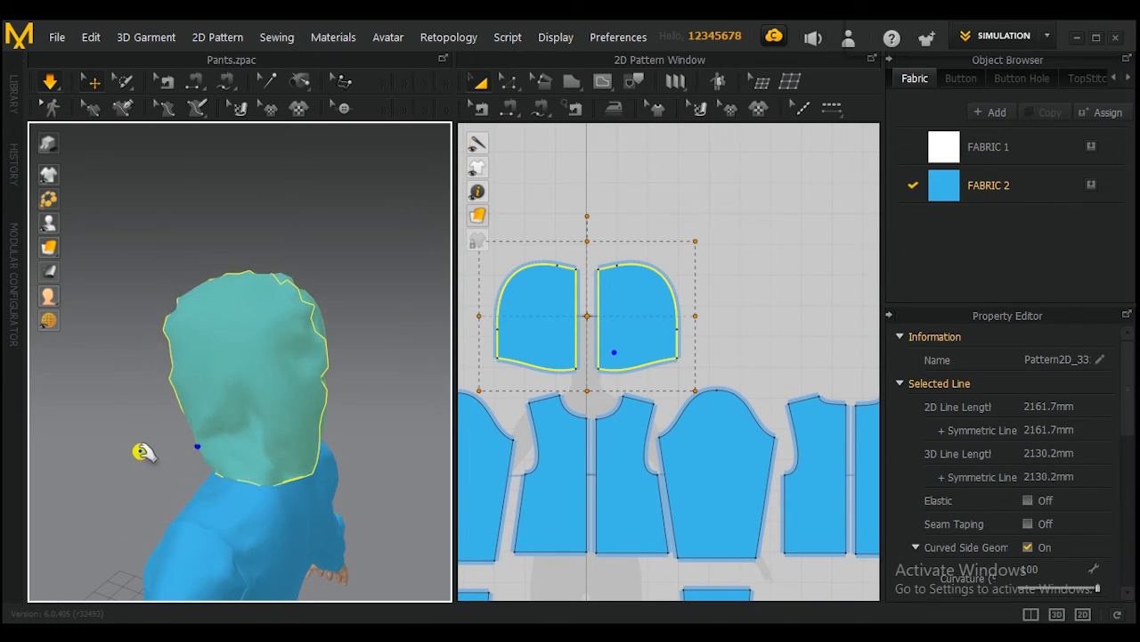
# Pull the hood's opposite lower front corner downward, its top front edge forward and its front neck edge down
pyautogui.moveTo(158, 473); pyautogui.dragTo(430, 440, button='right')
pyautogui.moveTo(298, 457); pyautogui.dragTo(435, 452, button='right')
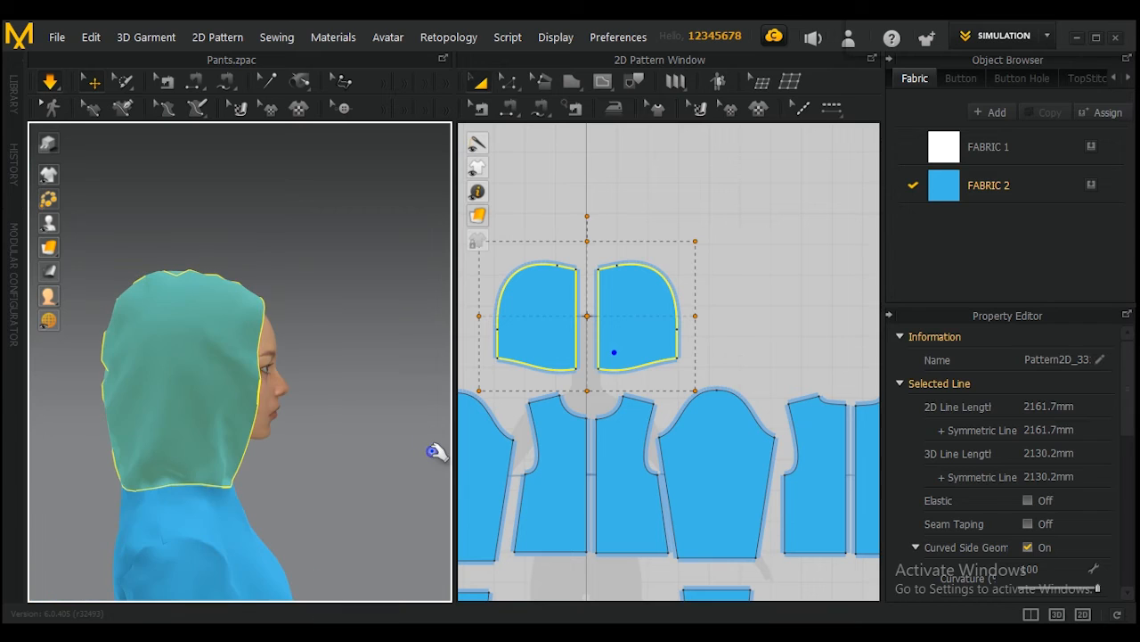
pyautogui.moveTo(239, 475); pyautogui.dragTo(279, 529)
pyautogui.moveTo(258, 303); pyautogui.dragTo(347, 334)
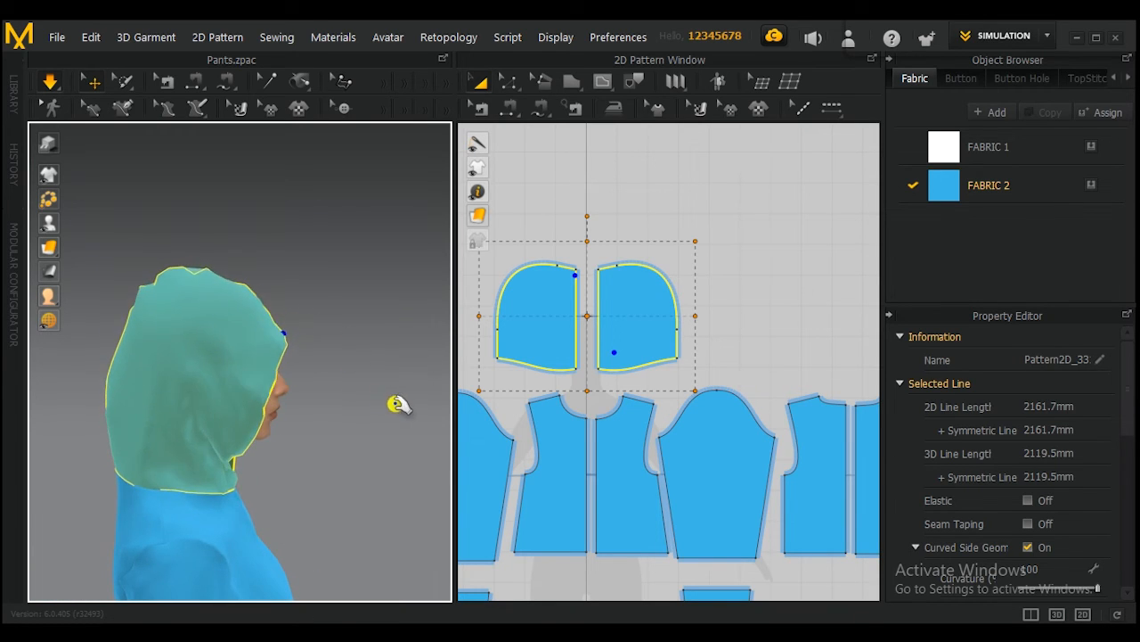
pyautogui.moveTo(397, 402); pyautogui.dragTo(202, 412, button='right')
pyautogui.moveTo(293, 458); pyautogui.dragTo(287, 523)
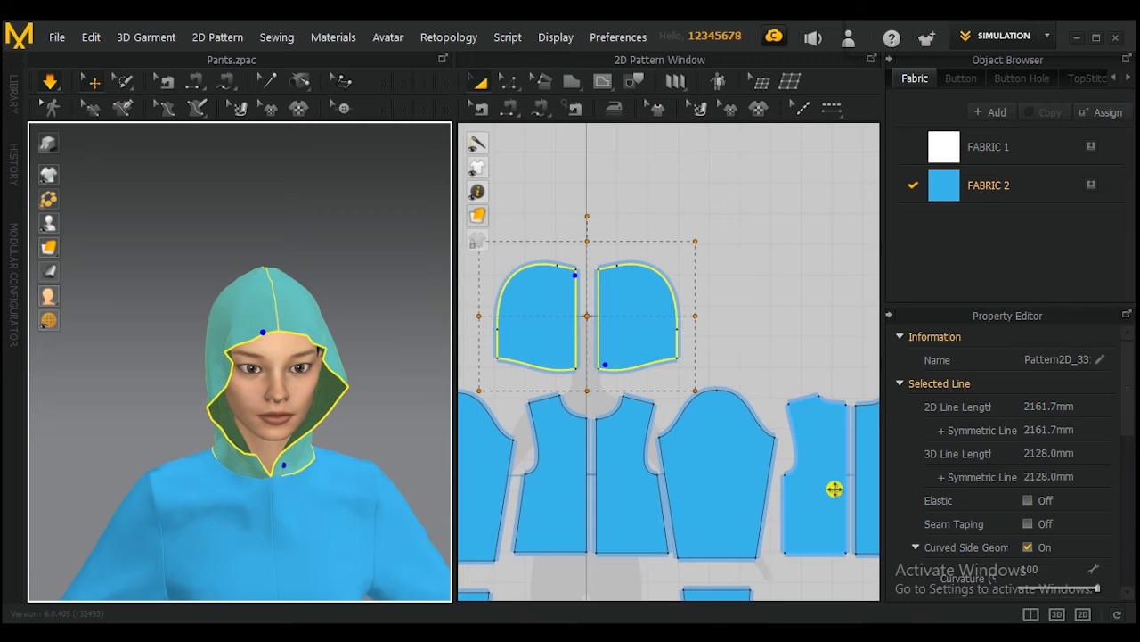
# Pull the hood fabric around the nape and the lower sides to settle it over the neckline
pyautogui.moveTo(334, 273); pyautogui.dragTo(149, 285, button='right')
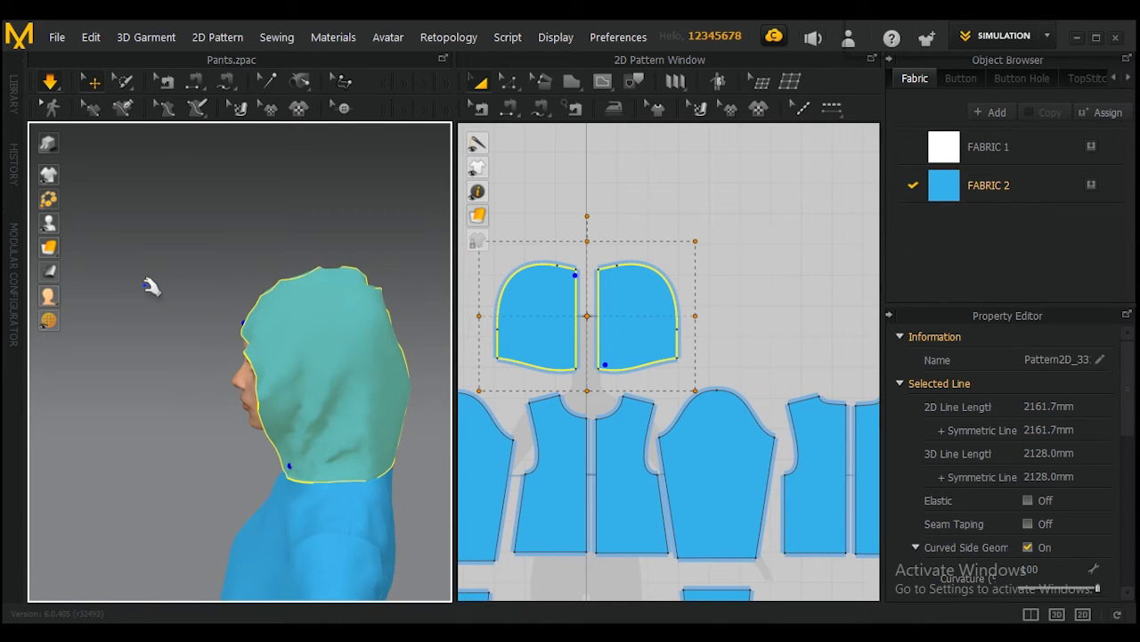
pyautogui.moveTo(315, 241); pyautogui.dragTo(221, 341, button='right')
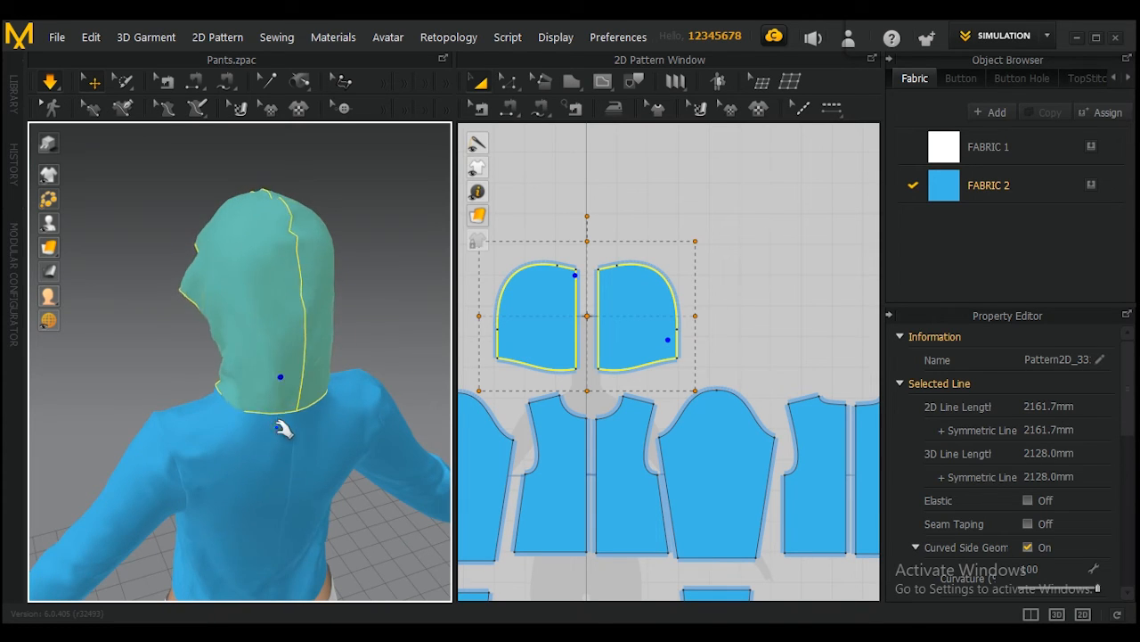
pyautogui.moveTo(286, 428); pyautogui.dragTo(107, 308, button='right')
pyautogui.moveTo(300, 301); pyautogui.dragTo(266, 342)
pyautogui.moveTo(285, 333); pyautogui.dragTo(211, 284, button='middle')
pyautogui.scroll(1, 211, 284)
pyautogui.moveTo(211, 284); pyautogui.dragTo(202, 344)
pyautogui.moveTo(344, 371); pyautogui.dragTo(238, 365, button='right')
pyautogui.moveTo(238, 365); pyautogui.dragTo(195, 368)
pyautogui.moveTo(272, 396); pyautogui.dragTo(231, 420)
# Adjust the hood's face opening by pulling the front edge near the forehead and cheek
pyautogui.moveTo(378, 341); pyautogui.dragTo(329, 265, button='middle')
pyautogui.moveTo(355, 287); pyautogui.dragTo(216, 290, button='right')
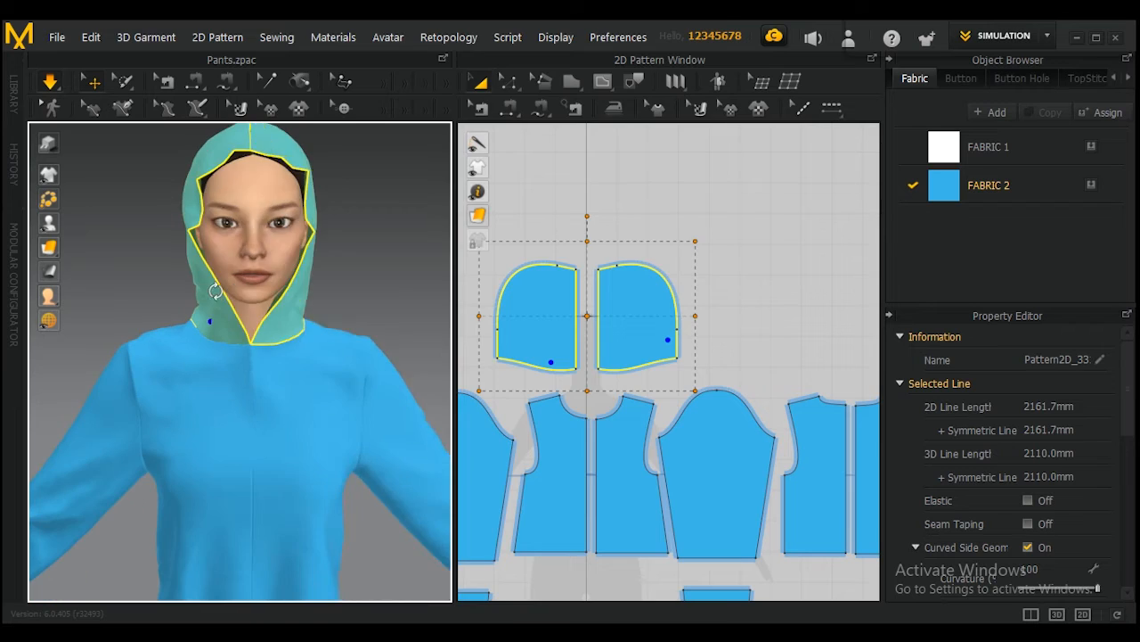
pyautogui.rightClick(216, 290)
pyautogui.click(147, 258)
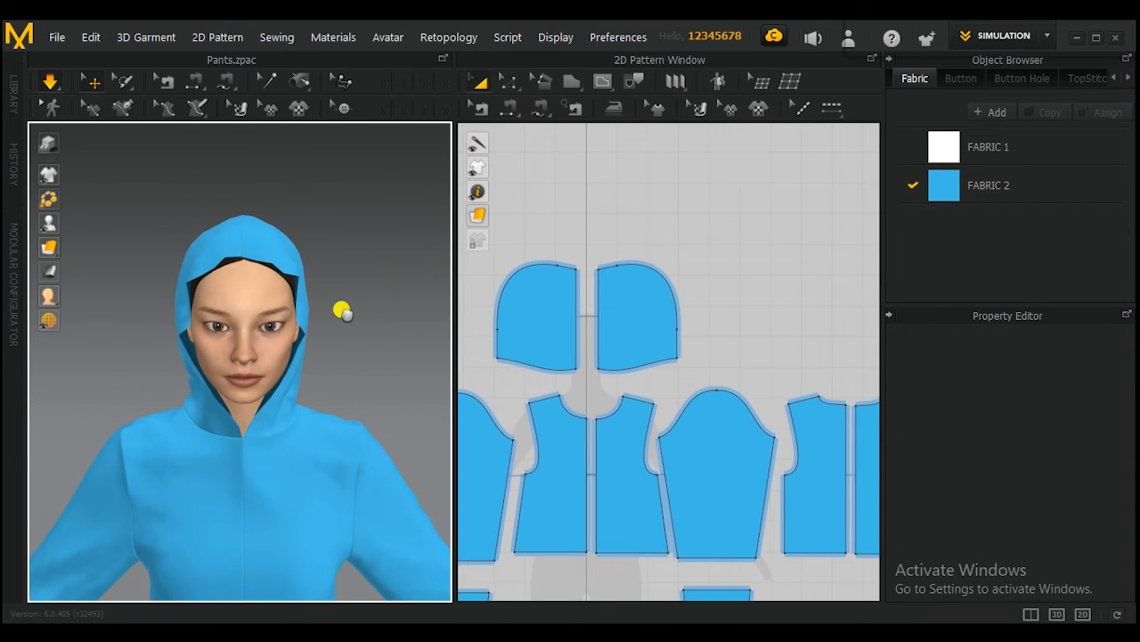
pyautogui.moveTo(378, 316); pyautogui.dragTo(305, 322, button='right')
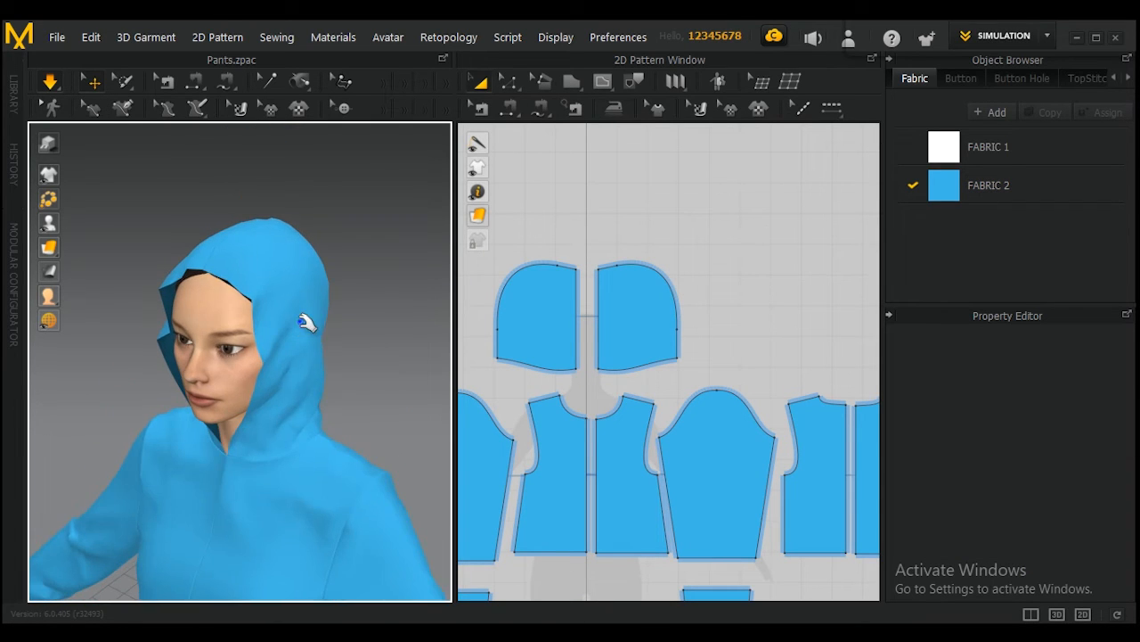
pyautogui.click(218, 262)
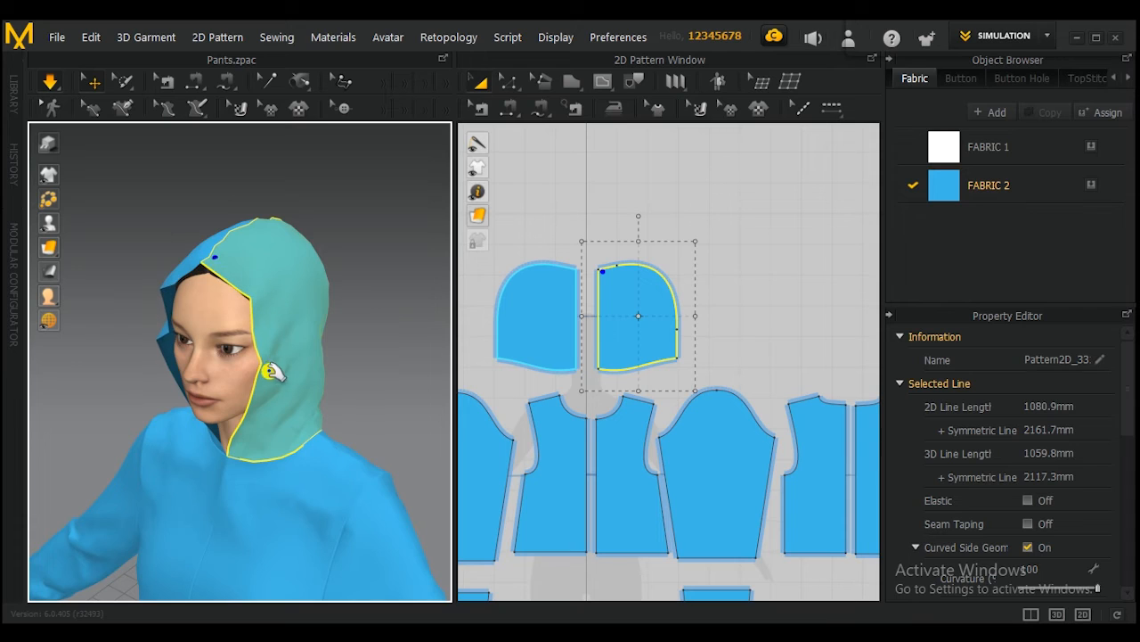
# Offset the hood panel's straight front edge as one internal line at a distance of 10 mm with Extend enabled
pyautogui.scroll(2, 588, 330)
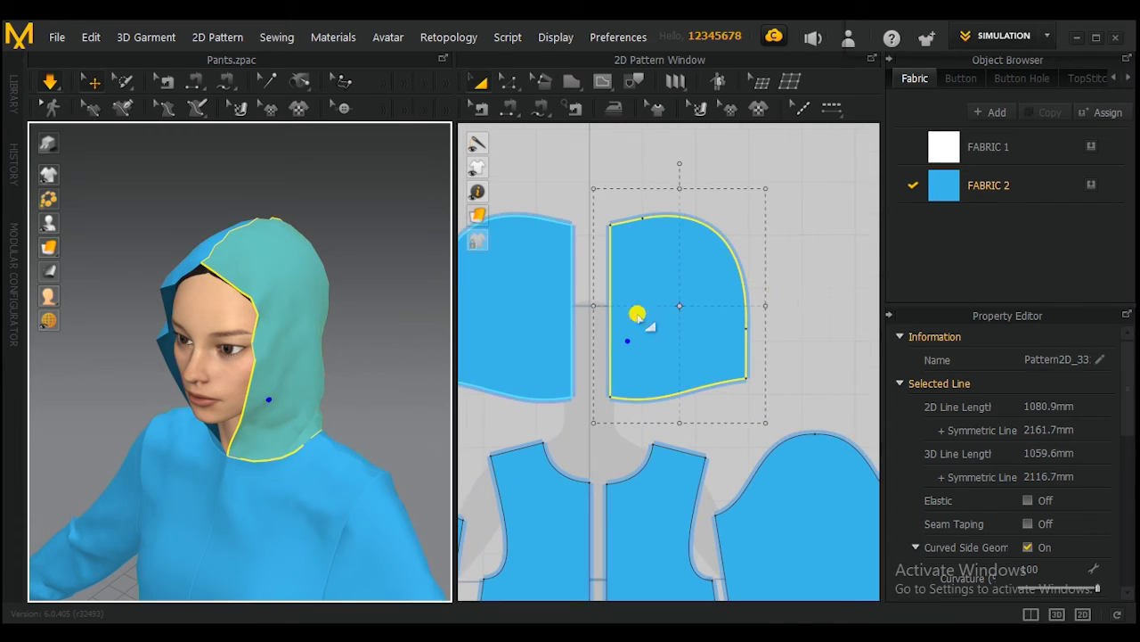
pyautogui.click(797, 291)
pyautogui.scroll(1, 589, 286)
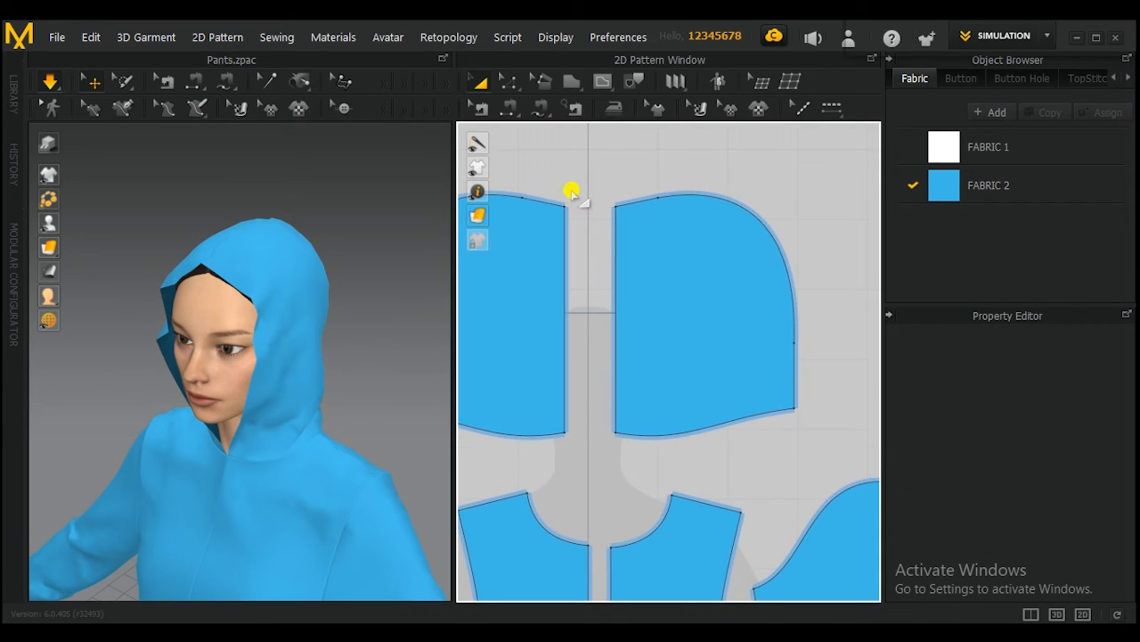
pyautogui.click(508, 84)
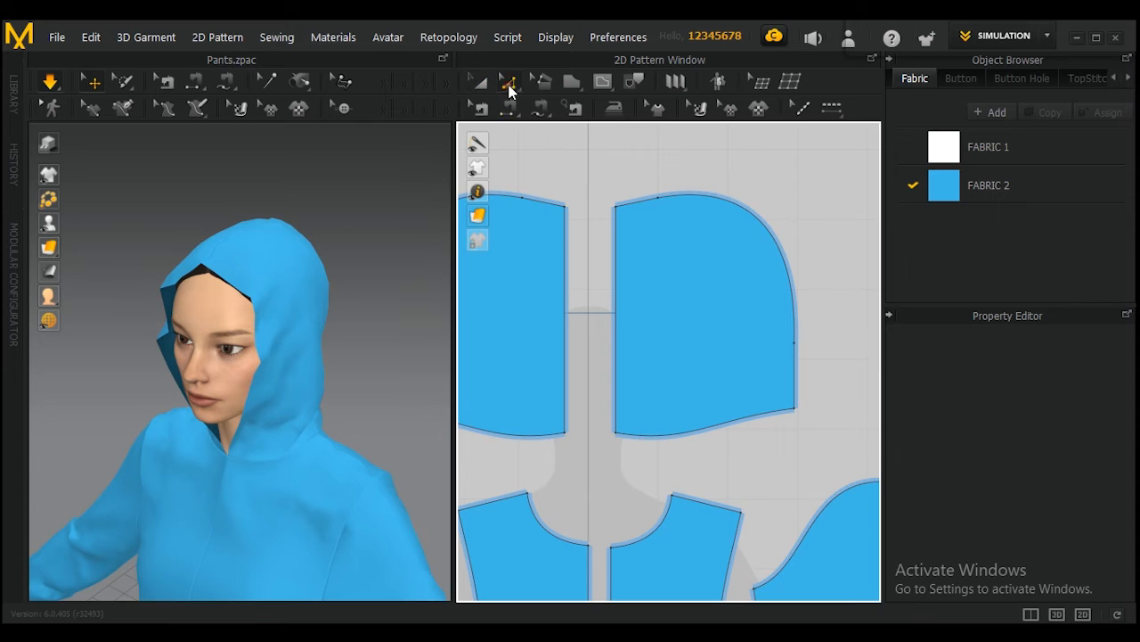
pyautogui.click(564, 257)
pyautogui.rightClick(563, 257)
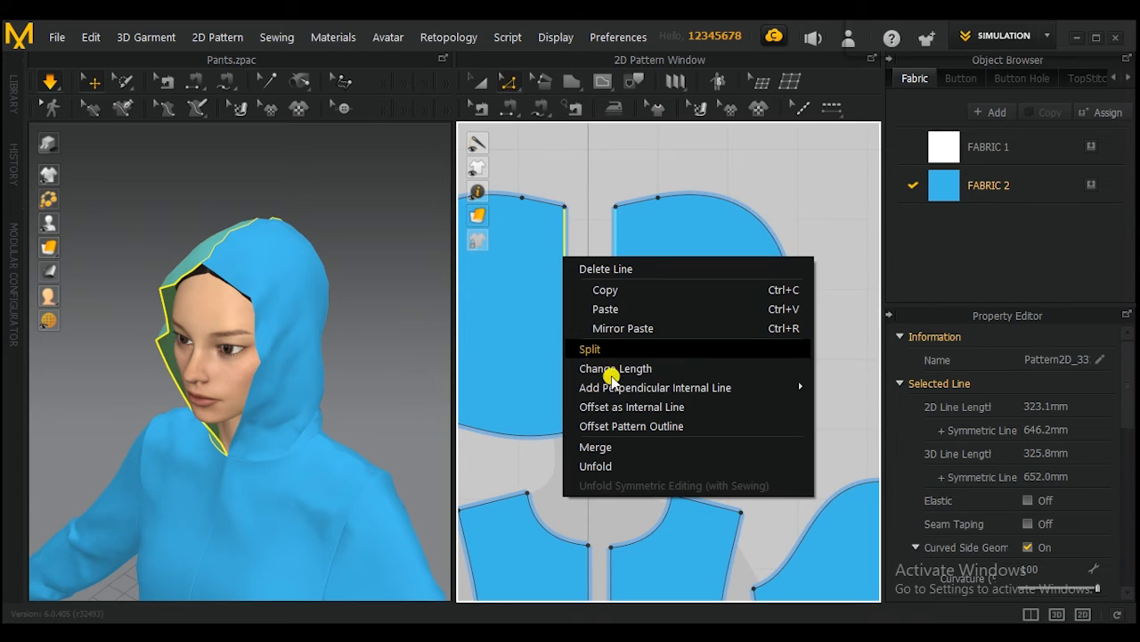
pyautogui.click(629, 407)
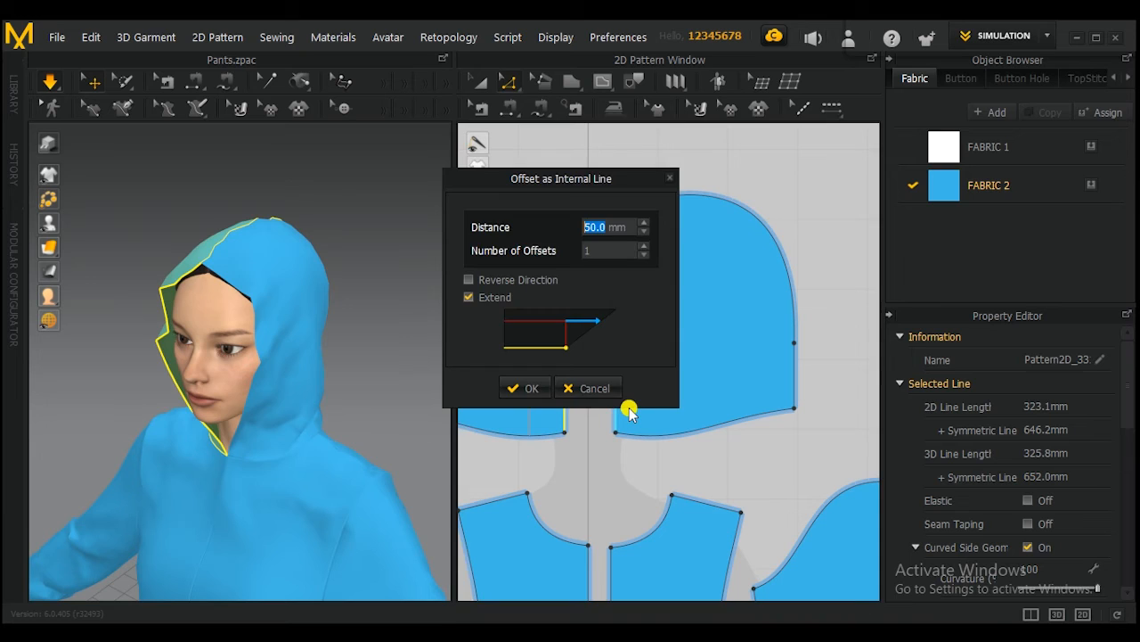
pyautogui.moveTo(580, 176); pyautogui.dragTo(764, 204)
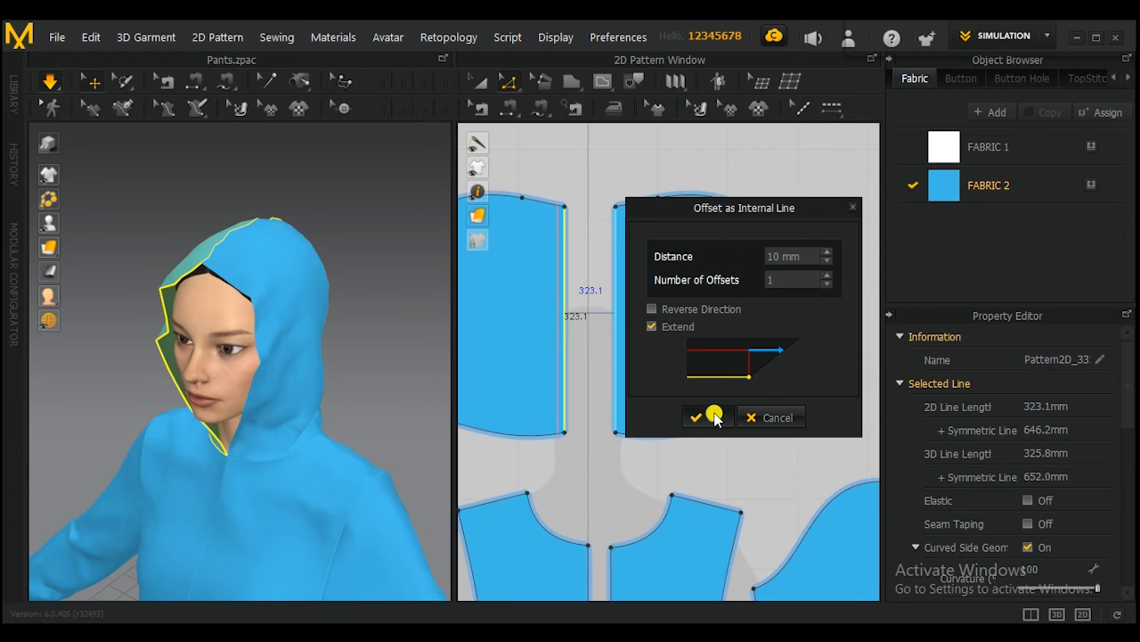
pyautogui.click(715, 418)
# Cut and sew the hood panels along the new internal line to separate narrow strips at the front edges
pyautogui.scroll(2, 545, 300)
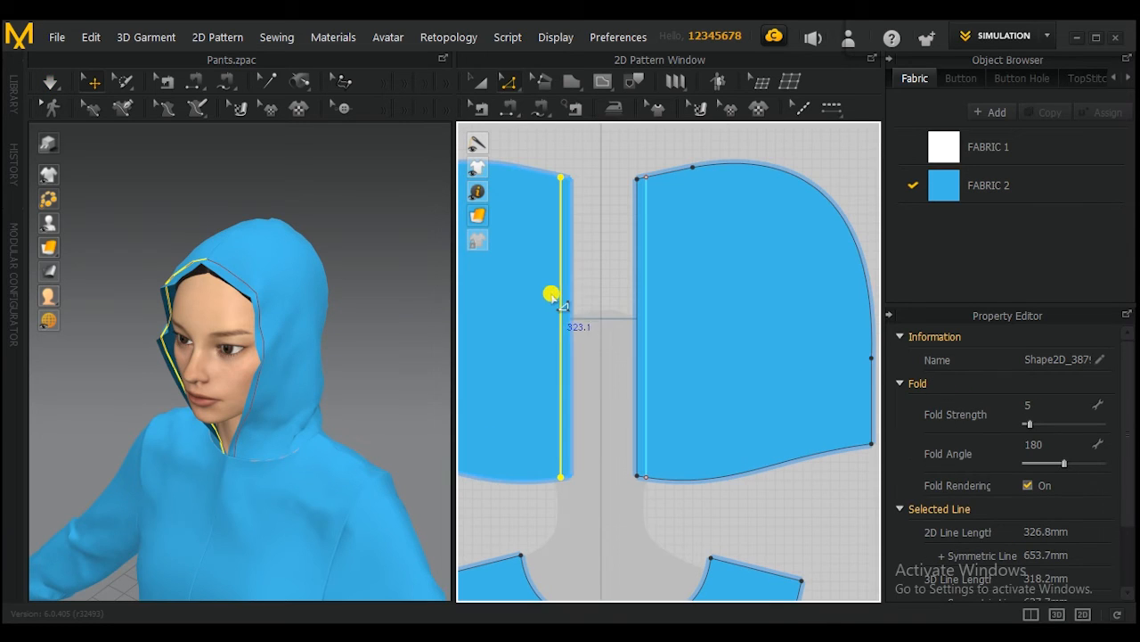
pyautogui.click(578, 287)
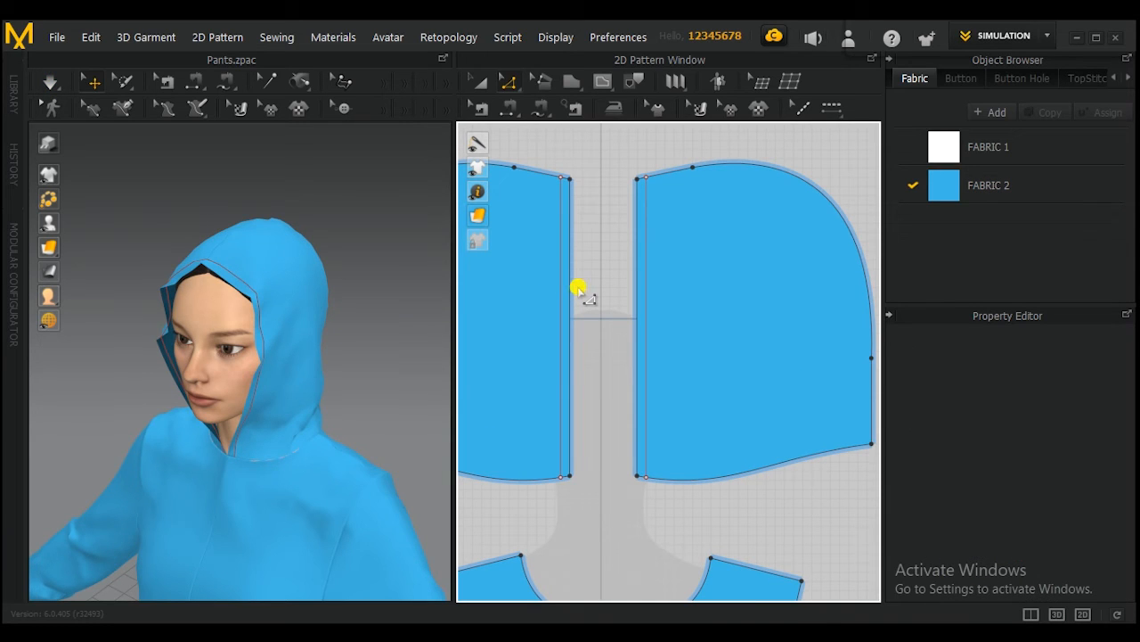
pyautogui.click(560, 287)
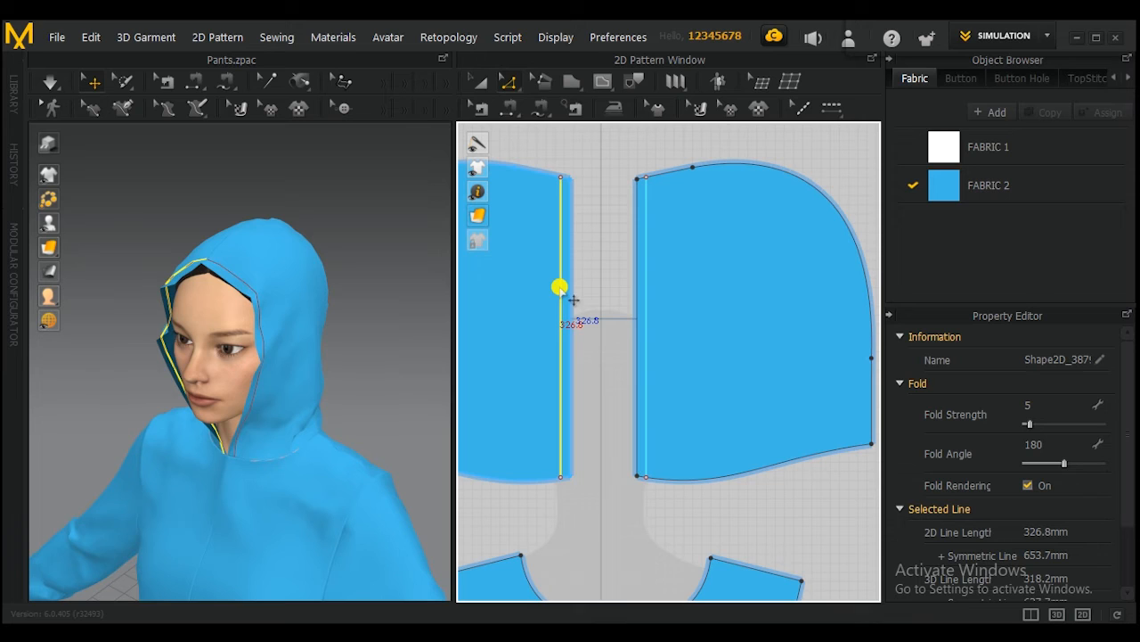
pyautogui.rightClick(560, 288)
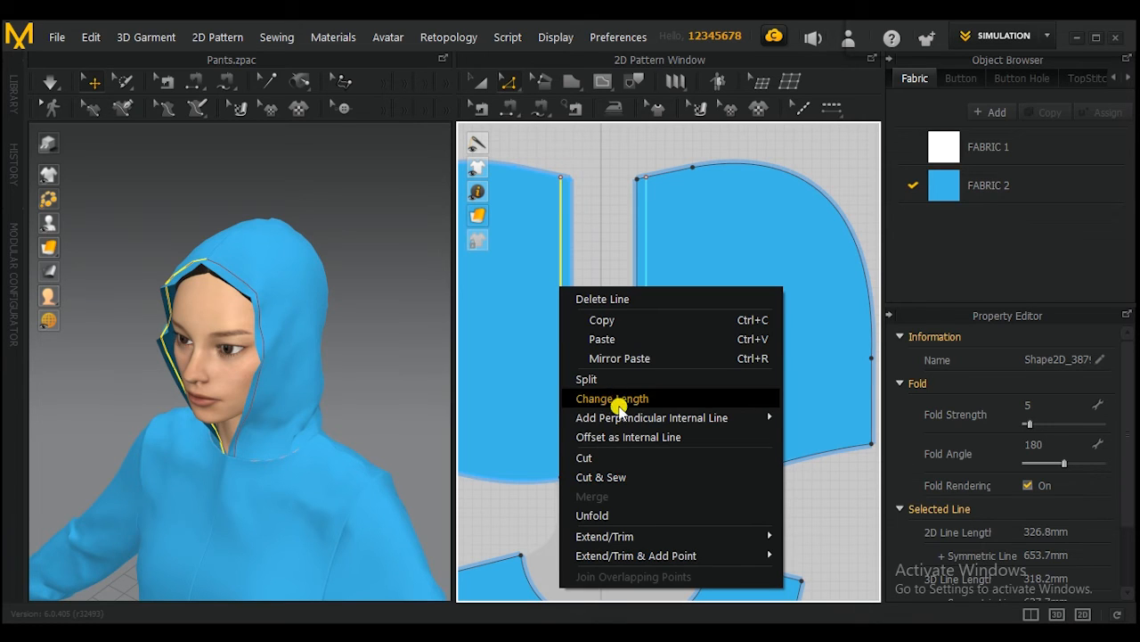
pyautogui.click(606, 478)
pyautogui.click(600, 380)
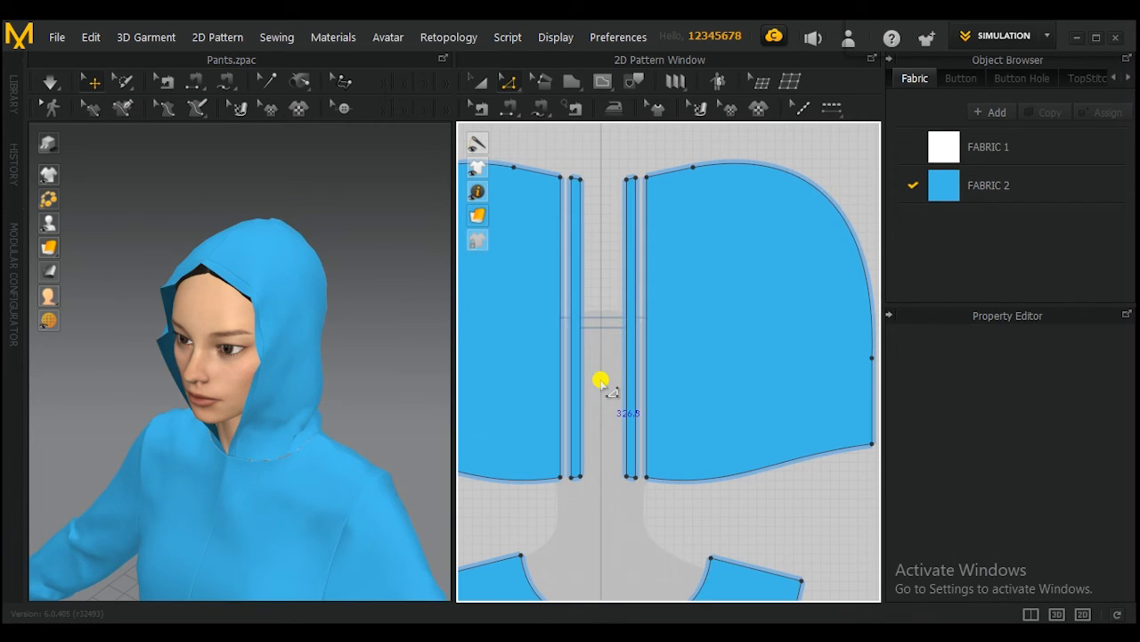
# Select both narrow front hood strips and apply symmetric linked editing with sewing to them
pyautogui.press('a')
pyautogui.scroll(-3, 652, 359)
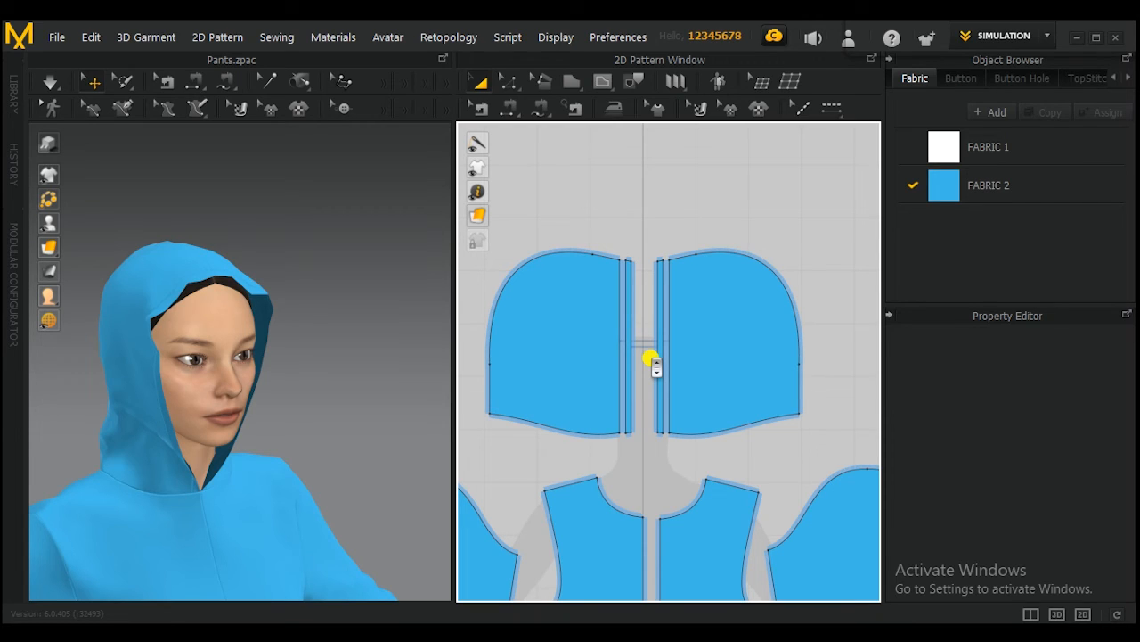
pyautogui.click(632, 323)
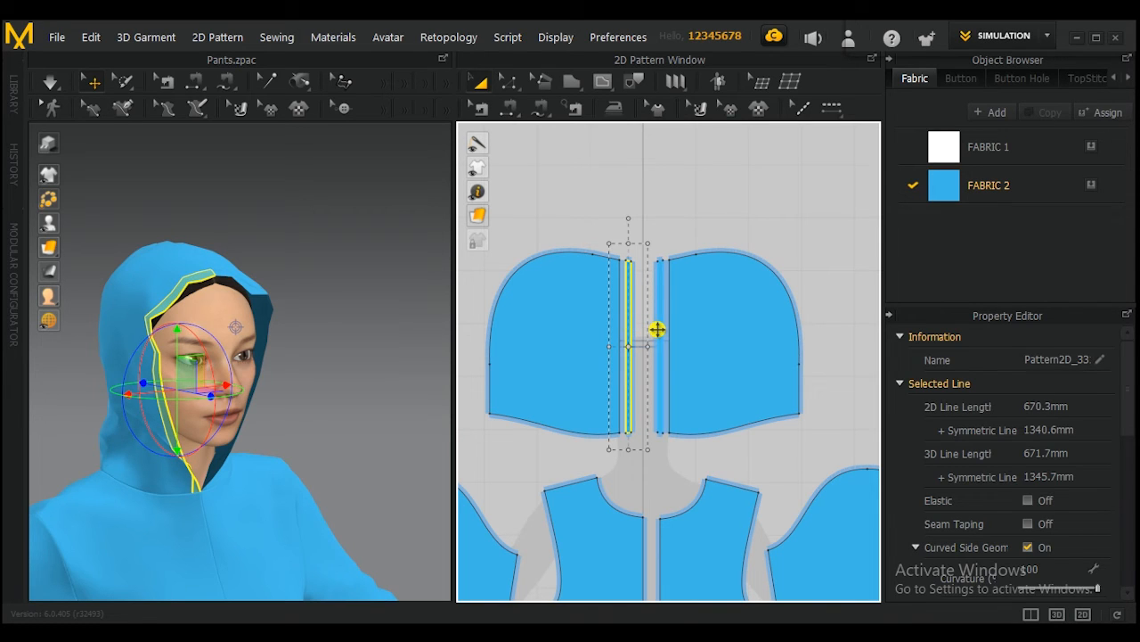
pyautogui.keyDown('shift'); pyautogui.click(657, 329); pyautogui.keyUp('shift')
pyautogui.rightClick(656, 328)
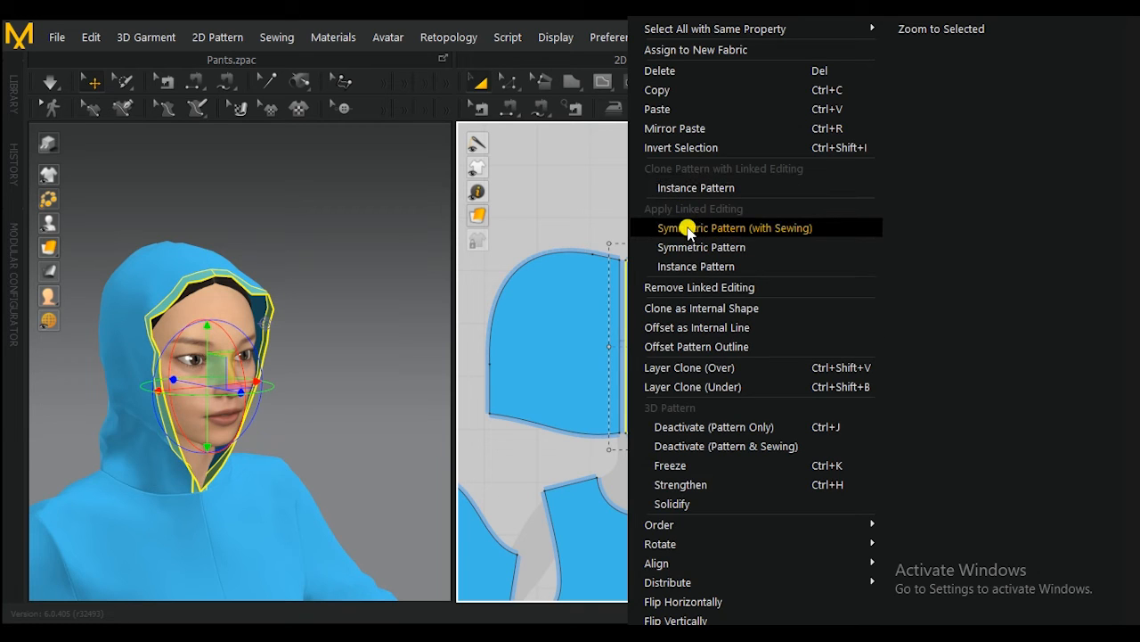
pyautogui.click(688, 229)
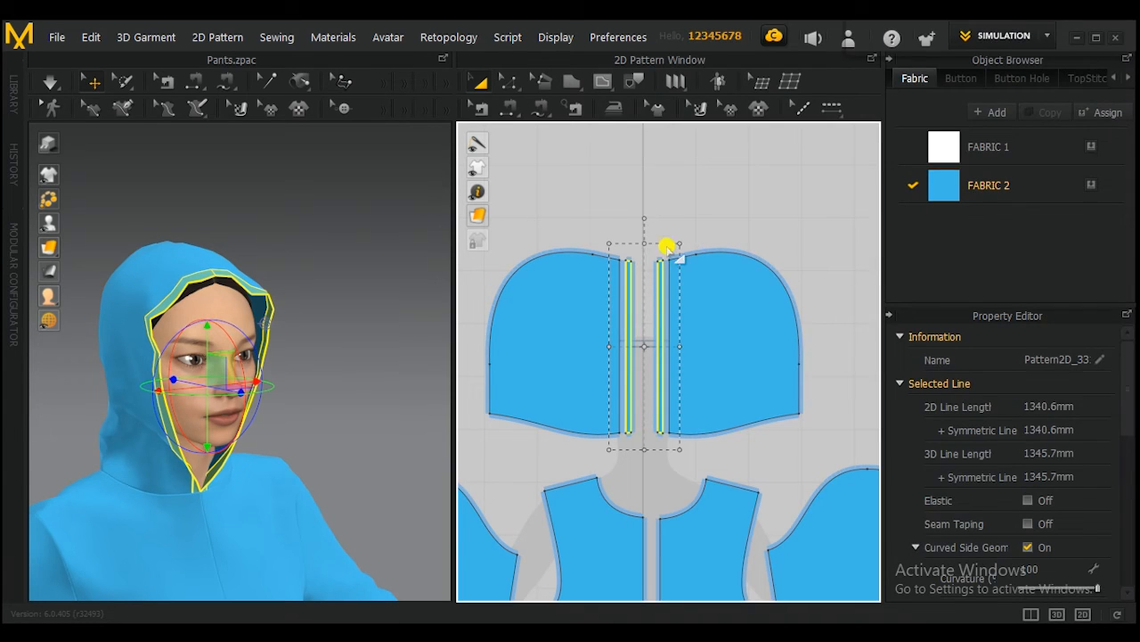
# Copy the two narrow front hood strips and paste the duplicates above the hood panels in the 2D pattern
pyautogui.scroll(1, 651, 307)
pyautogui.rightClick(660, 310)
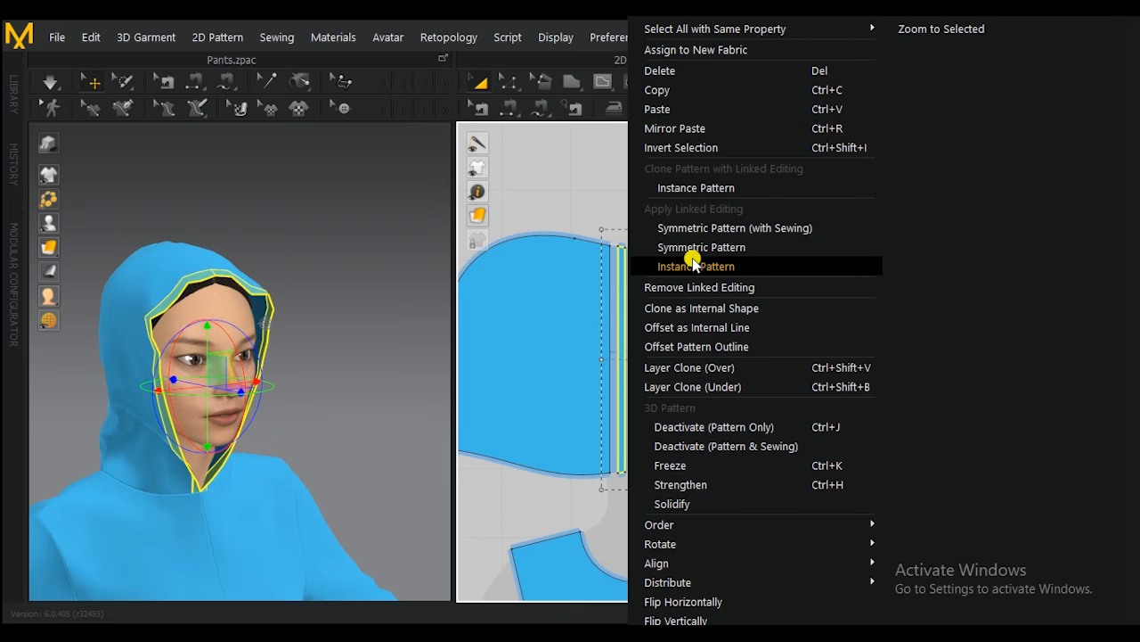
pyautogui.click(676, 91)
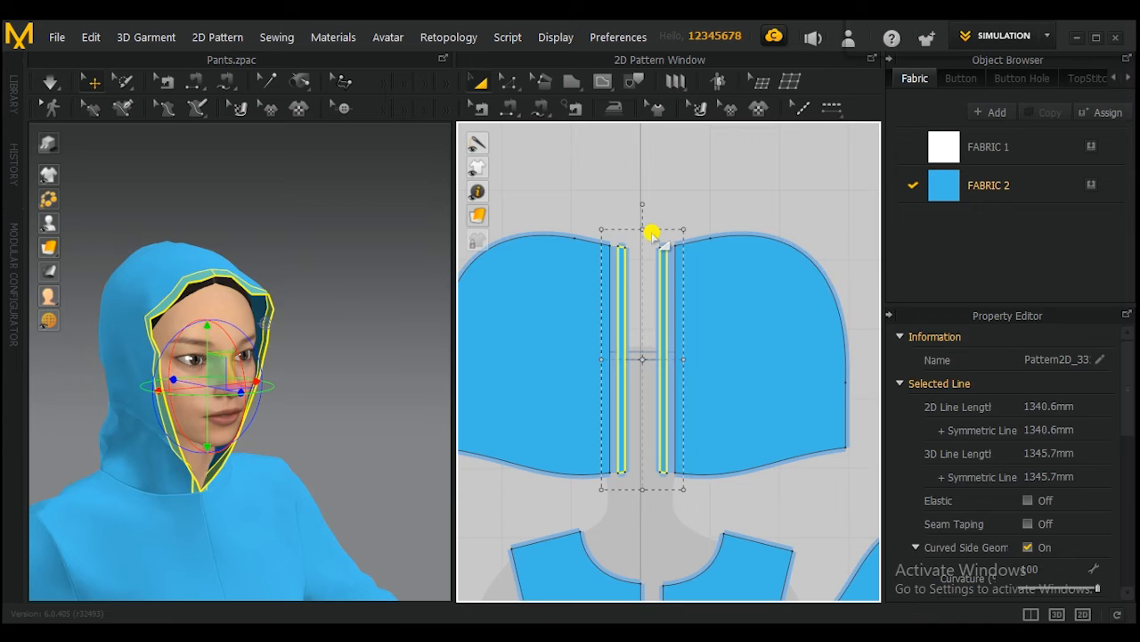
pyautogui.rightClick(651, 234)
pyautogui.click(684, 262)
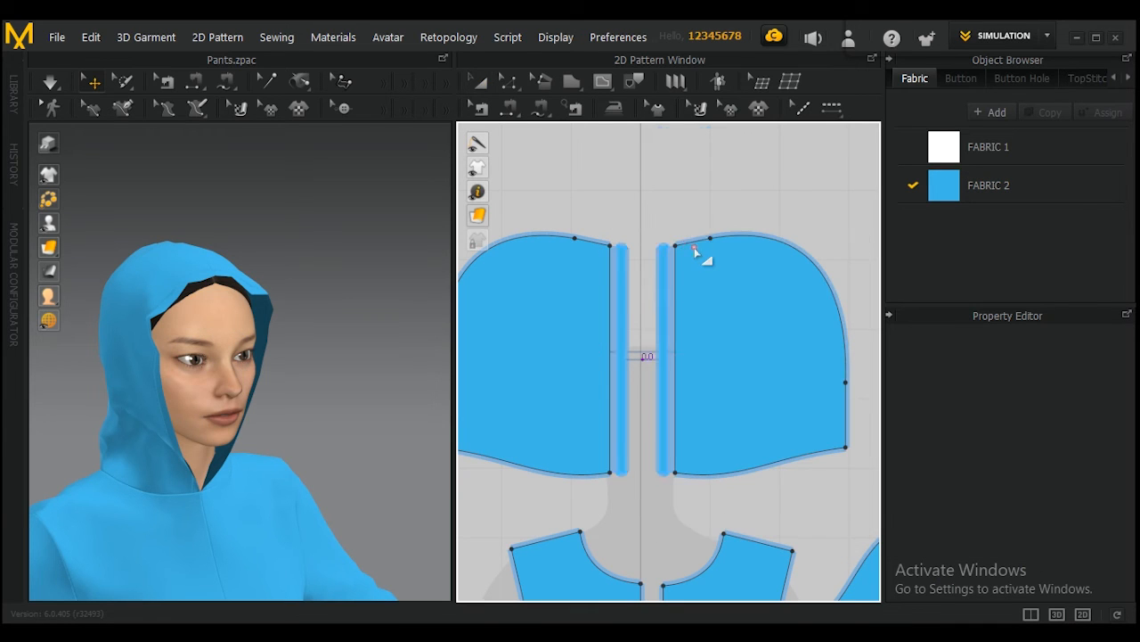
pyautogui.scroll(3, 643, 183)
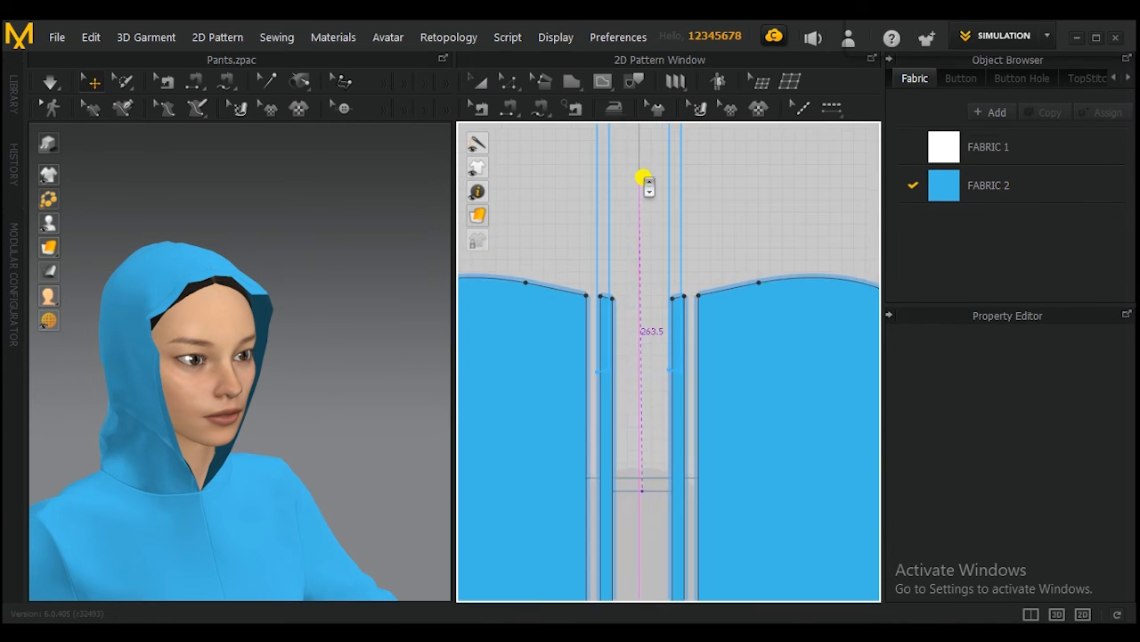
pyautogui.scroll(-5, 644, 178)
pyautogui.scroll(2, 644, 179)
pyautogui.scroll(-2, 643, 176)
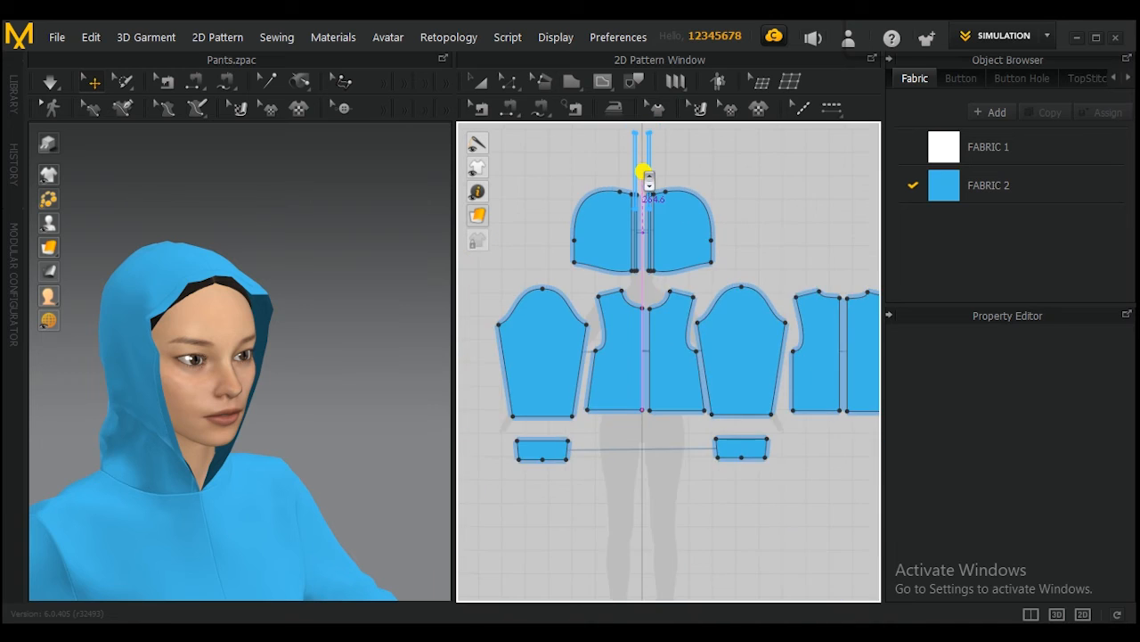
pyautogui.moveTo(644, 173); pyautogui.dragTo(639, 354, button='middle')
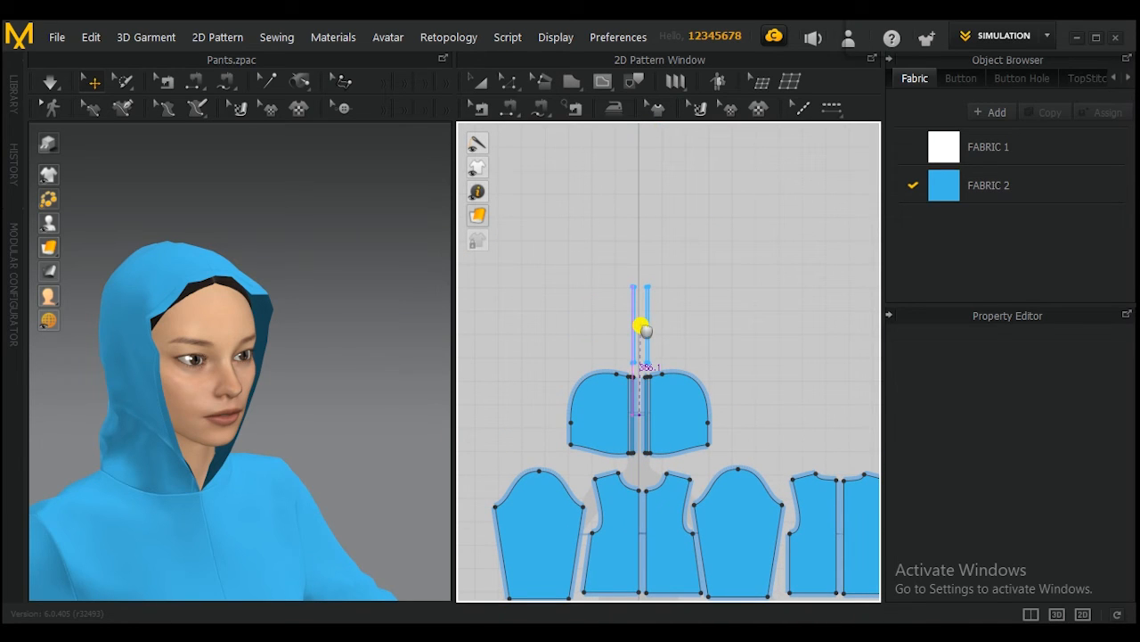
pyautogui.click(642, 328)
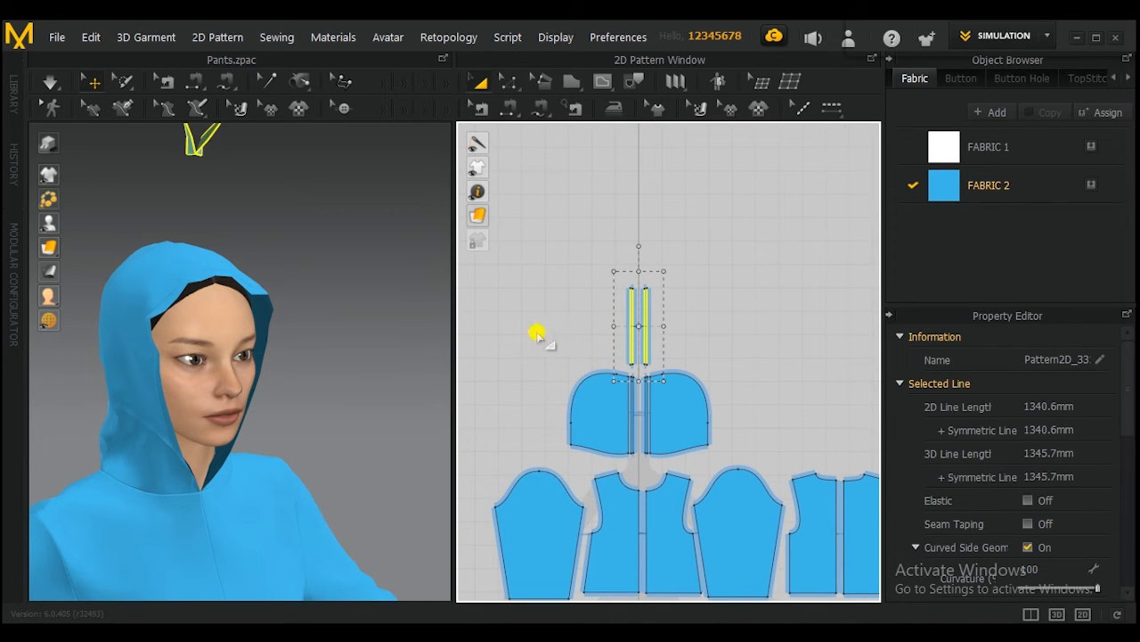
# Move each hood panel together with its narrow front strip outward to open a gap at the centre of the 2D layout
pyautogui.scroll(-2, 324, 263)
pyautogui.scroll(4, 687, 382)
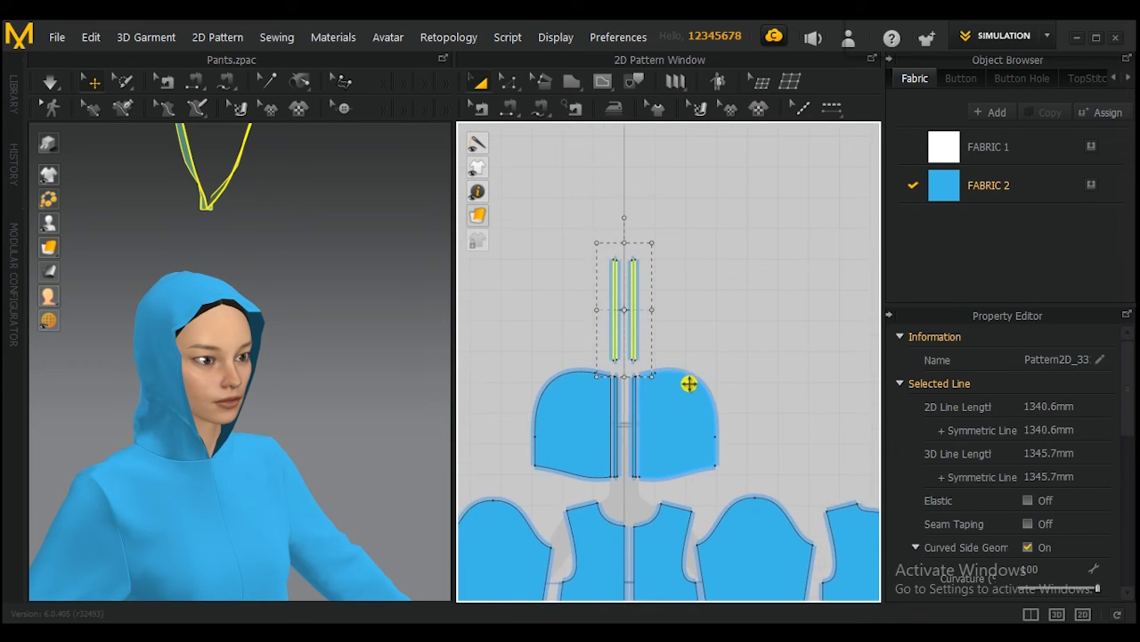
pyautogui.click(746, 505)
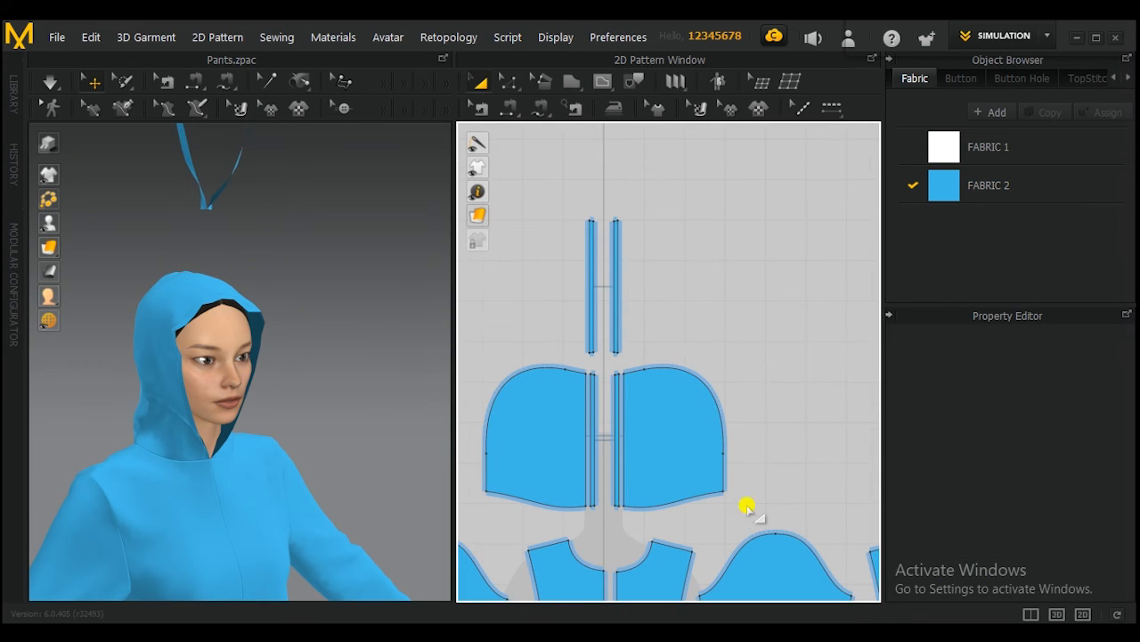
pyautogui.click(614, 369)
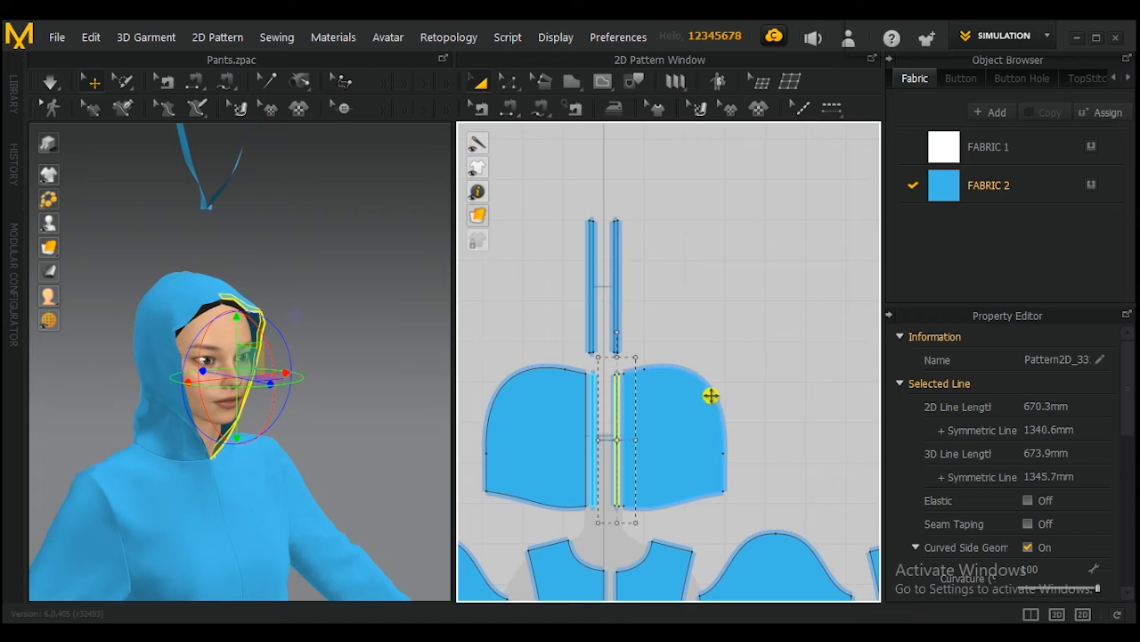
pyautogui.click(755, 408)
pyautogui.click(677, 435)
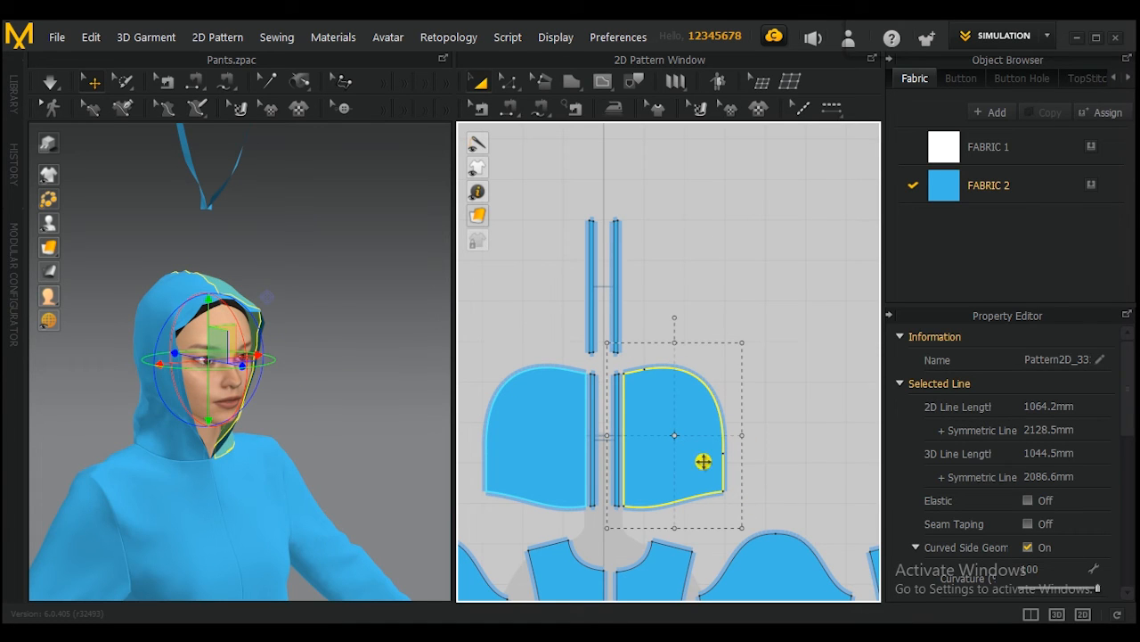
pyautogui.keyDown('shift'); pyautogui.click(619, 456); pyautogui.keyUp('shift')
pyautogui.moveTo(678, 448); pyautogui.dragTo(705, 450)
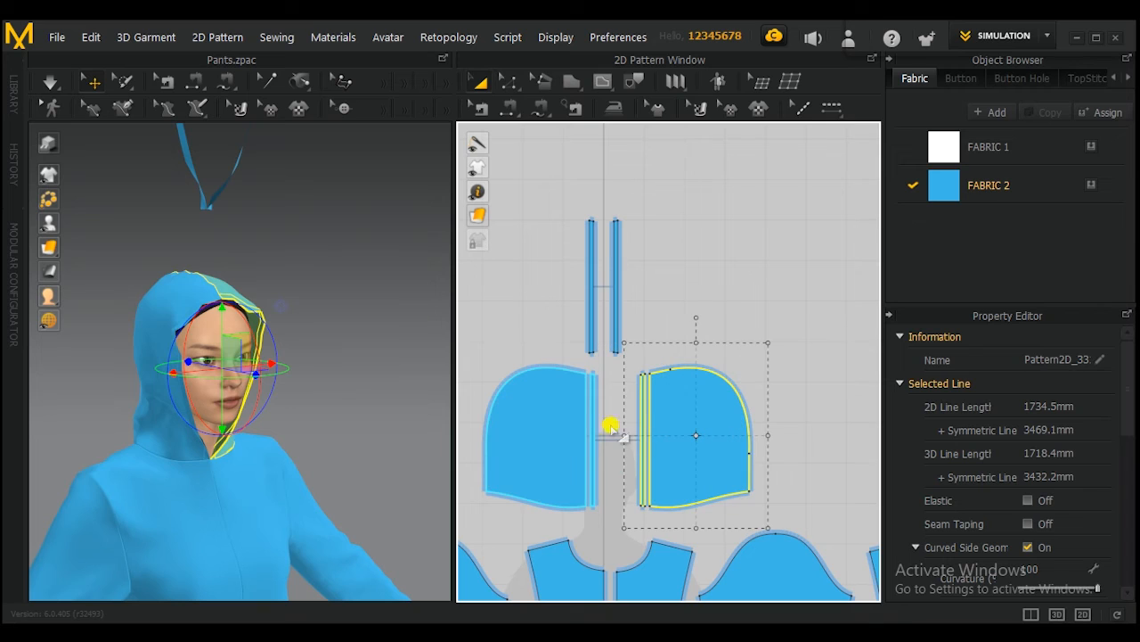
pyautogui.moveTo(467, 365); pyautogui.dragTo(469, 403)
pyautogui.moveTo(615, 526); pyautogui.dragTo(621, 526)
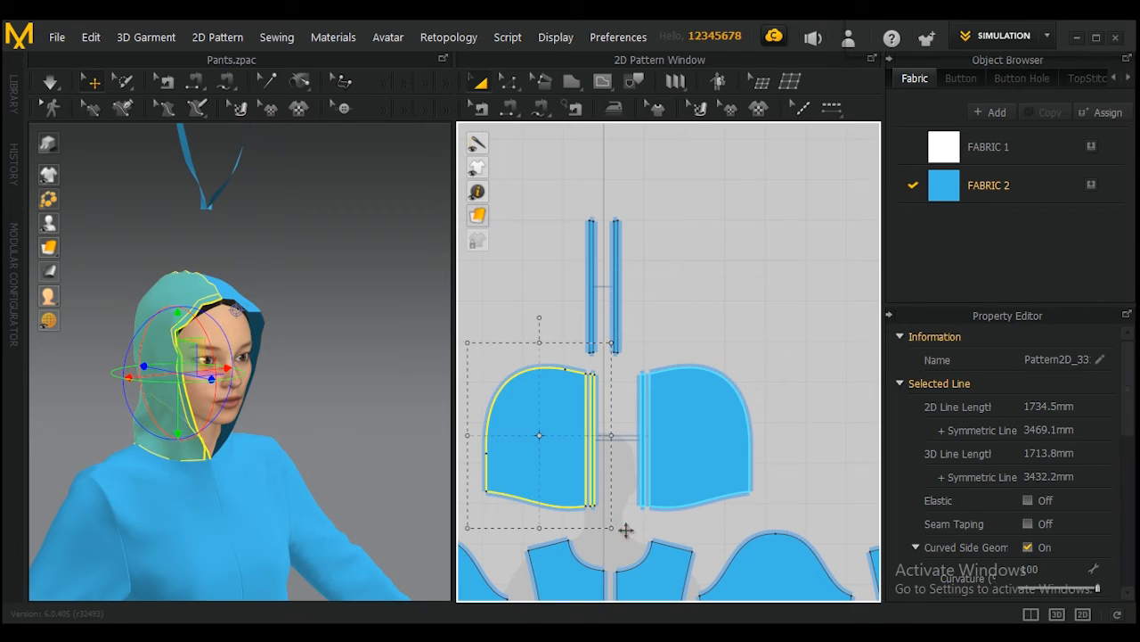
pyautogui.moveTo(572, 448); pyautogui.dragTo(541, 438)
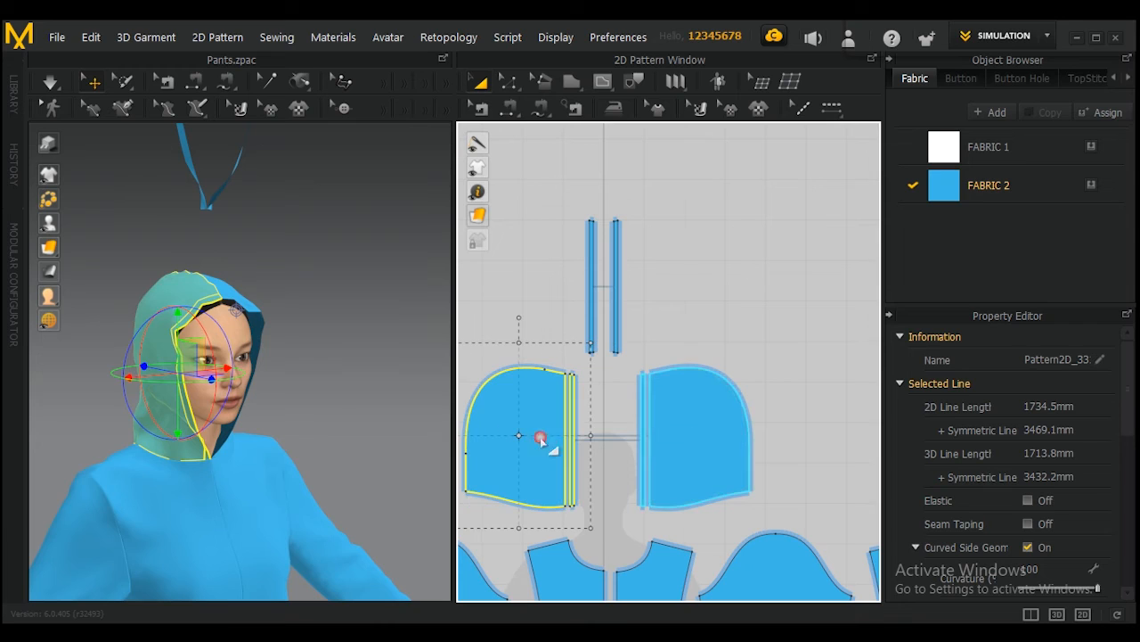
# Place the two copied strips in the gap between the original front edge strips in the 2D pattern
pyautogui.click(649, 308)
pyautogui.moveTo(638, 365); pyautogui.dragTo(644, 371)
pyautogui.moveTo(615, 304); pyautogui.dragTo(615, 460)
pyautogui.click(650, 323)
pyautogui.scroll(-2, 331, 266)
# Position the copied strips in 3D just in front of the hood's face opening
pyautogui.moveTo(334, 266); pyautogui.dragTo(340, 339, button='middle')
pyautogui.moveTo(233, 293); pyautogui.dragTo(208, 469)
pyautogui.moveTo(293, 245); pyautogui.dragTo(276, 409)
pyautogui.moveTo(275, 409); pyautogui.dragTo(266, 410, button='right')
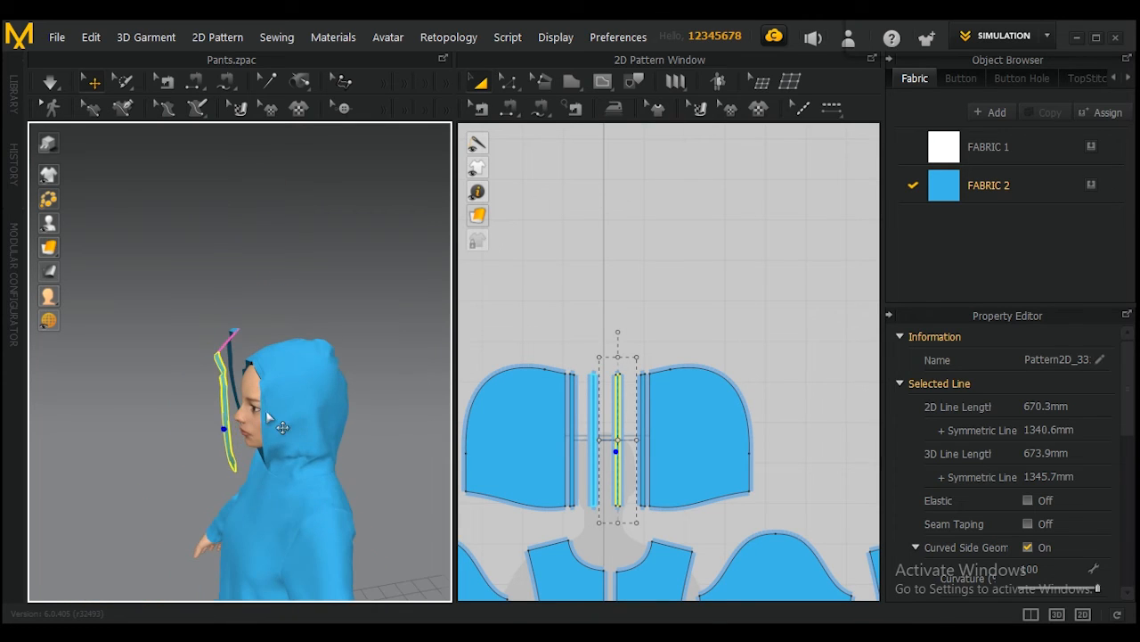
pyautogui.moveTo(245, 442); pyautogui.dragTo(254, 434)
pyautogui.moveTo(199, 397); pyautogui.dragTo(377, 351, button='right')
pyautogui.scroll(3, 356, 325)
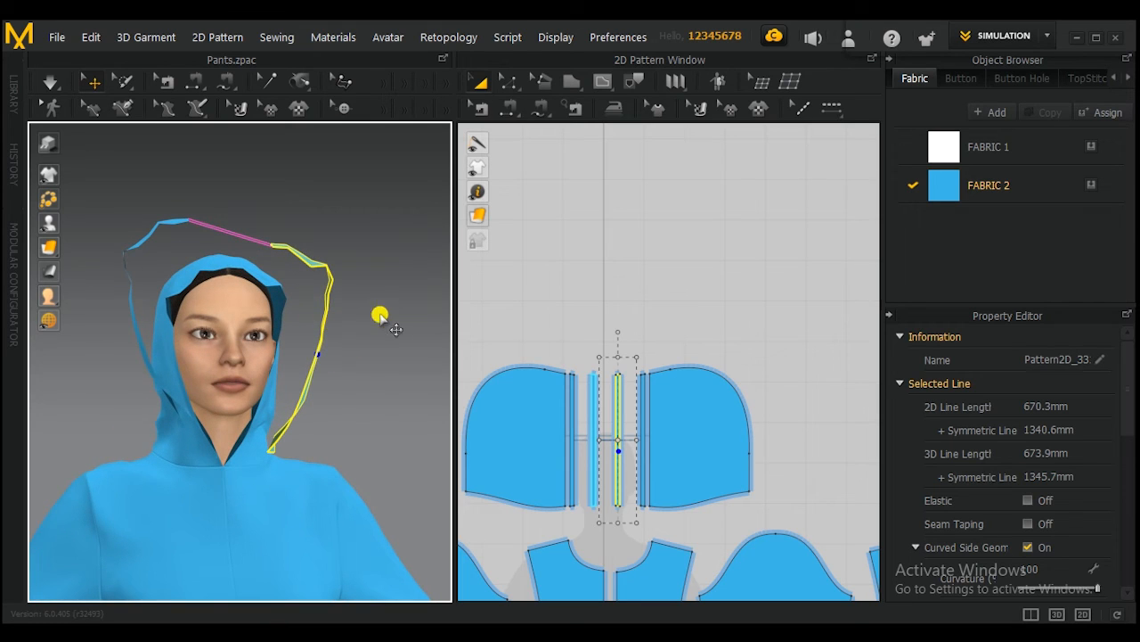
pyautogui.scroll(3, 557, 409)
pyautogui.click(606, 239)
# Sew both long edges of the copied strips to the matching edges of the original front strips and simulate the garment
pyautogui.scroll(-2, 655, 452)
pyautogui.moveTo(656, 455); pyautogui.dragTo(650, 387, button='middle')
pyautogui.scroll(1, 651, 387)
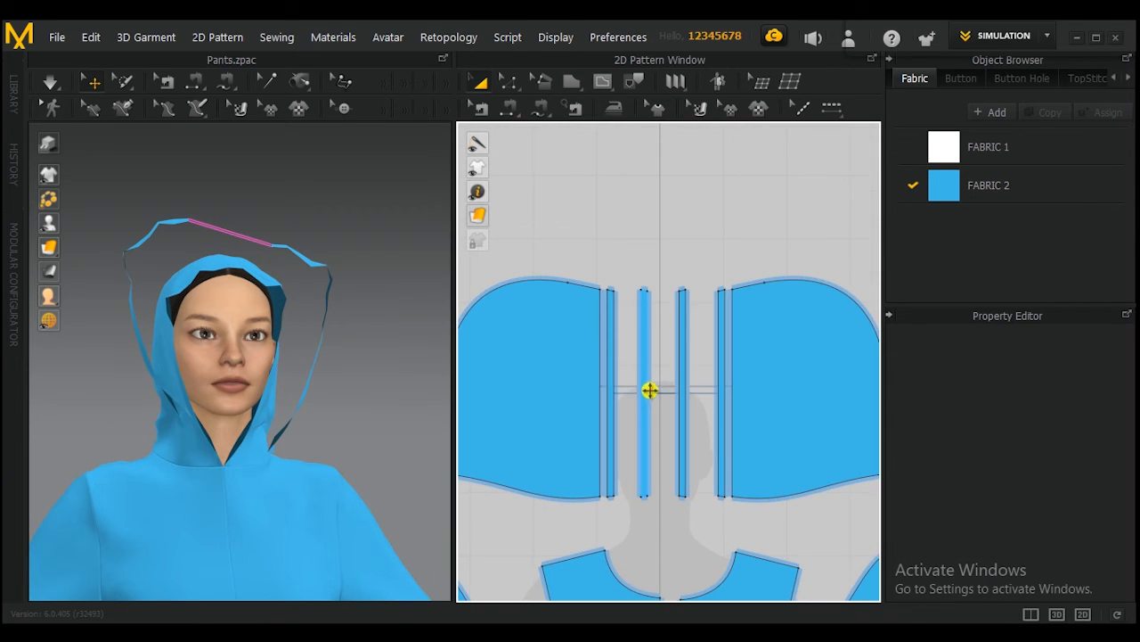
pyautogui.click(509, 108)
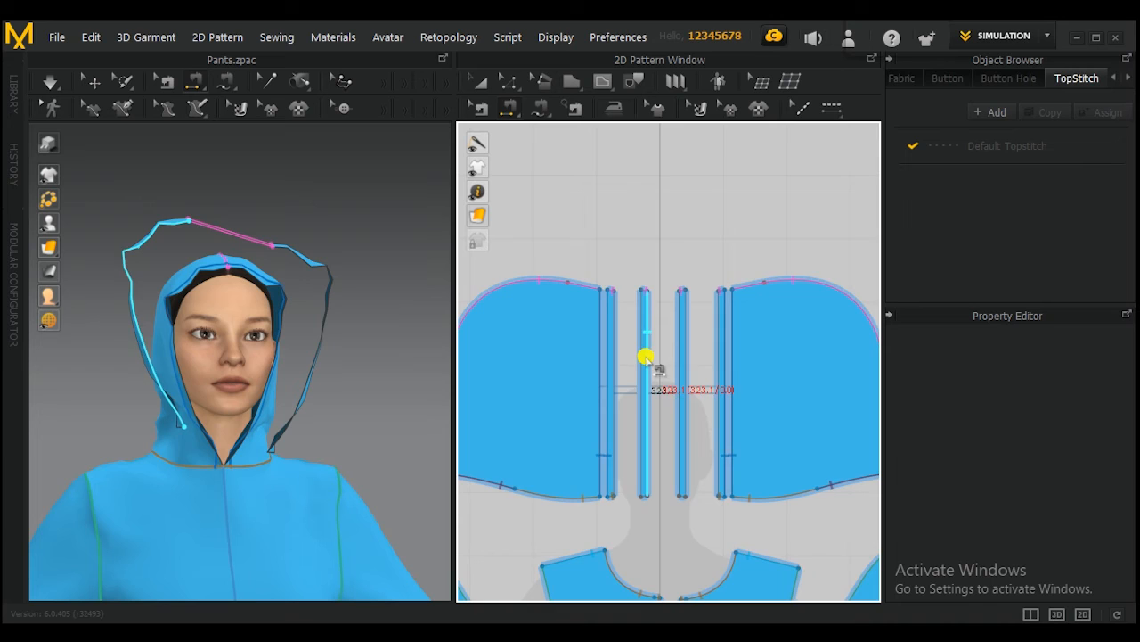
pyautogui.scroll(1, 641, 357)
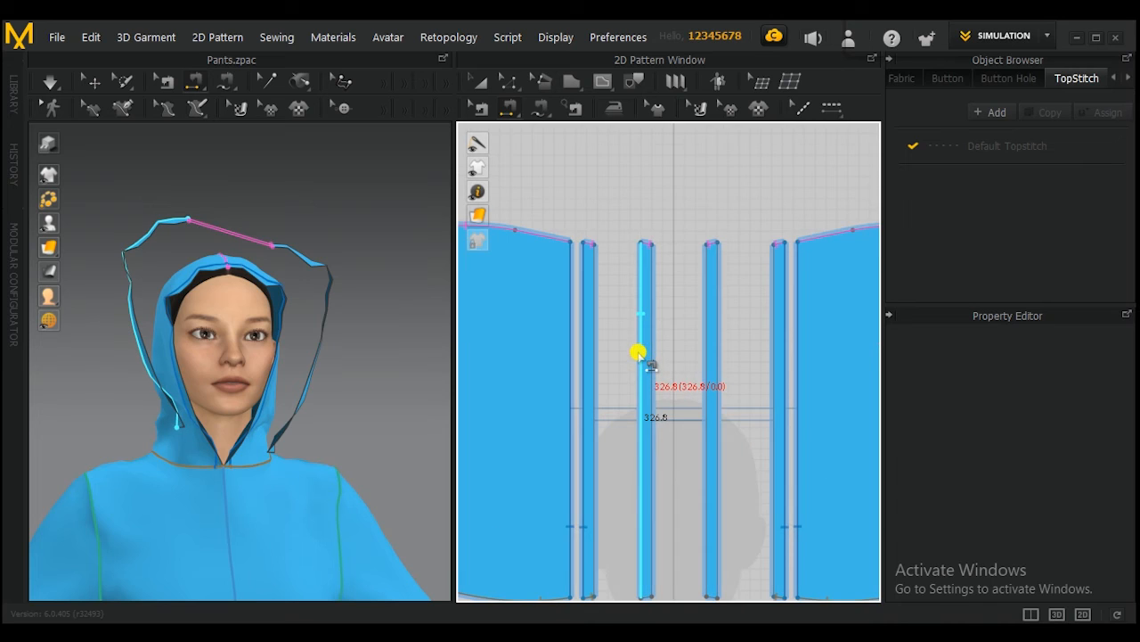
pyautogui.click(583, 356)
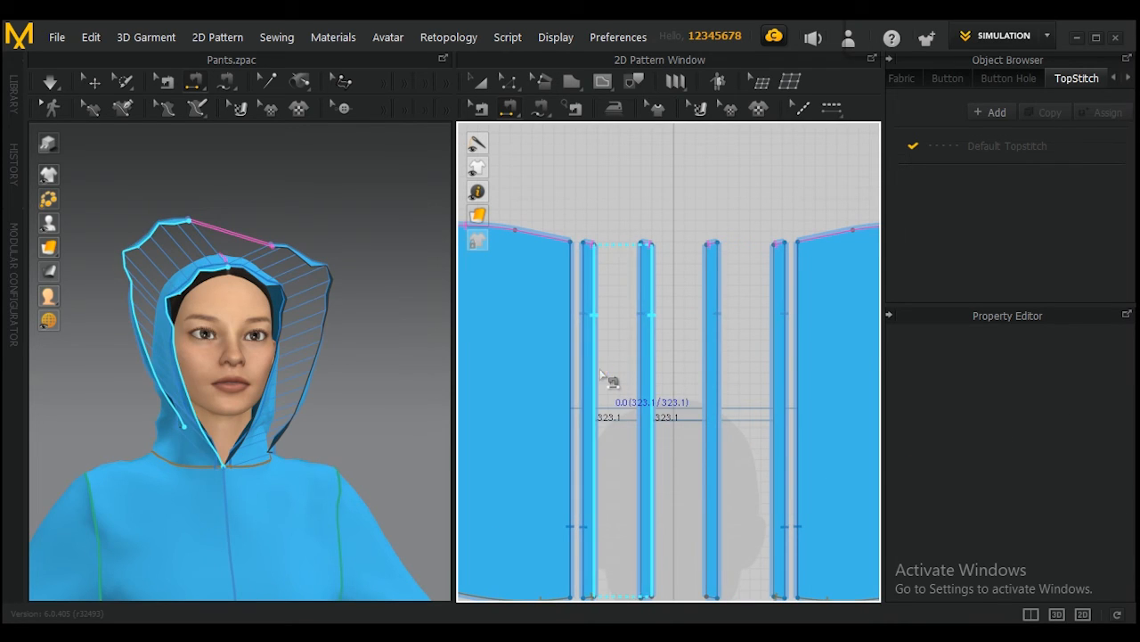
pyautogui.click(597, 365)
pyautogui.press('space')
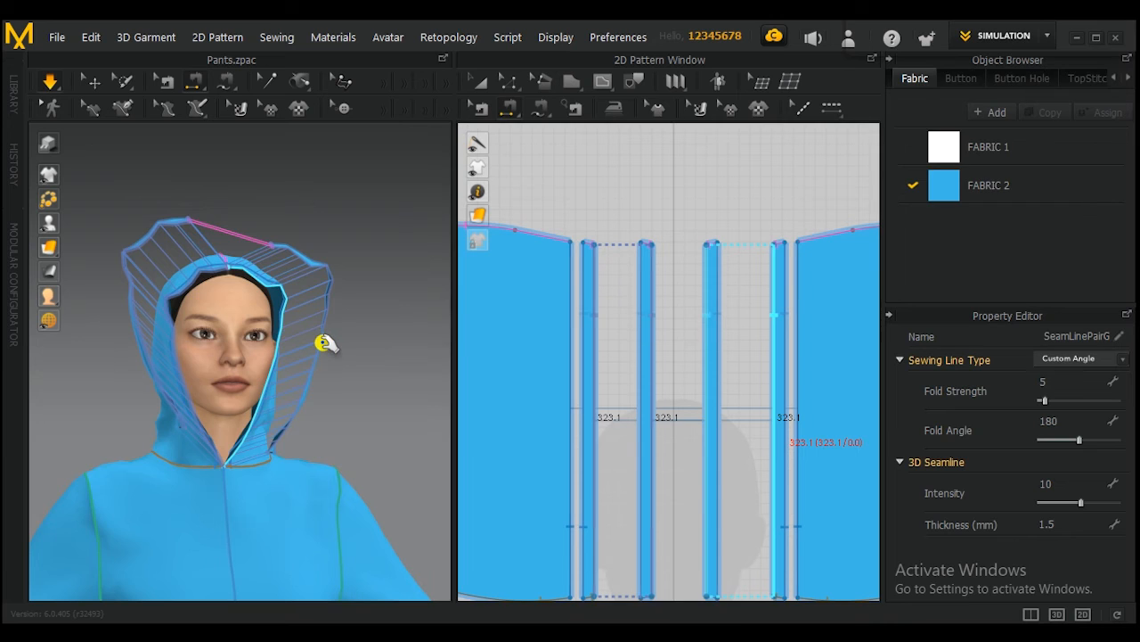
pyautogui.moveTo(331, 360); pyautogui.dragTo(224, 356, button='right')
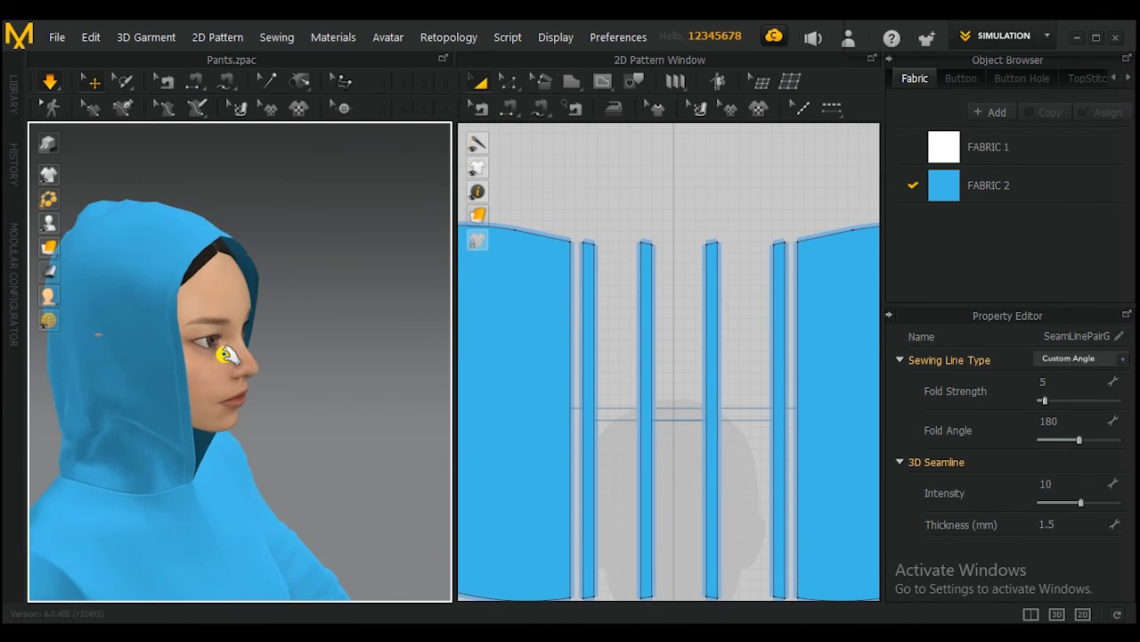
# Select all four narrow front strips and set their pressure to 3
pyautogui.scroll(-5, 654, 374)
pyautogui.click(639, 355)
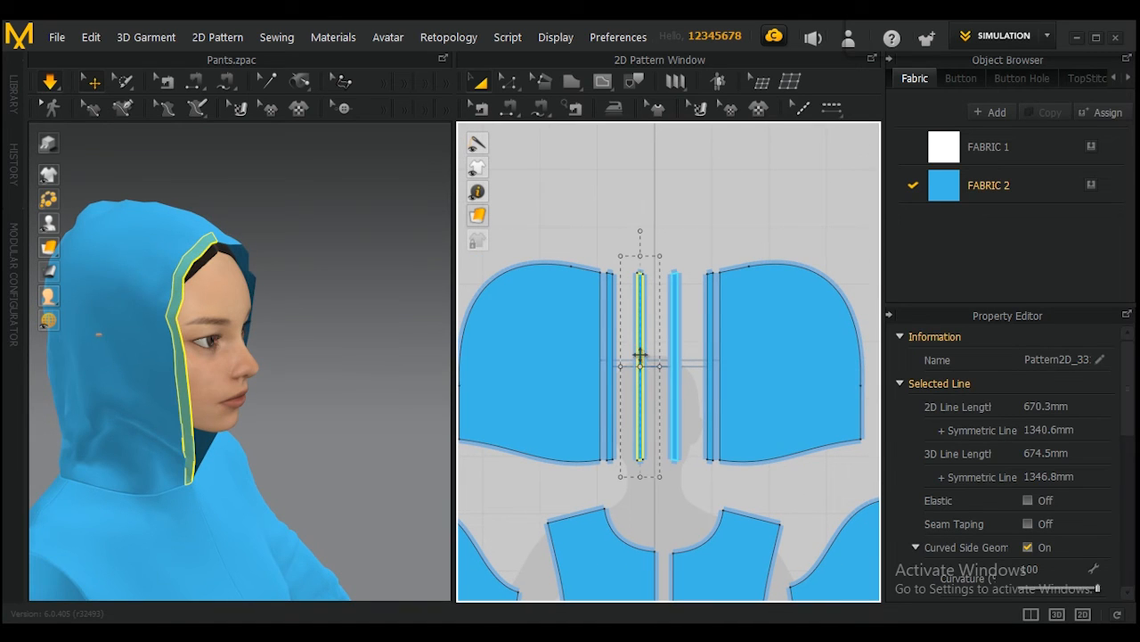
pyautogui.keyDown('shift'); pyautogui.click(675, 371); pyautogui.keyUp('shift')
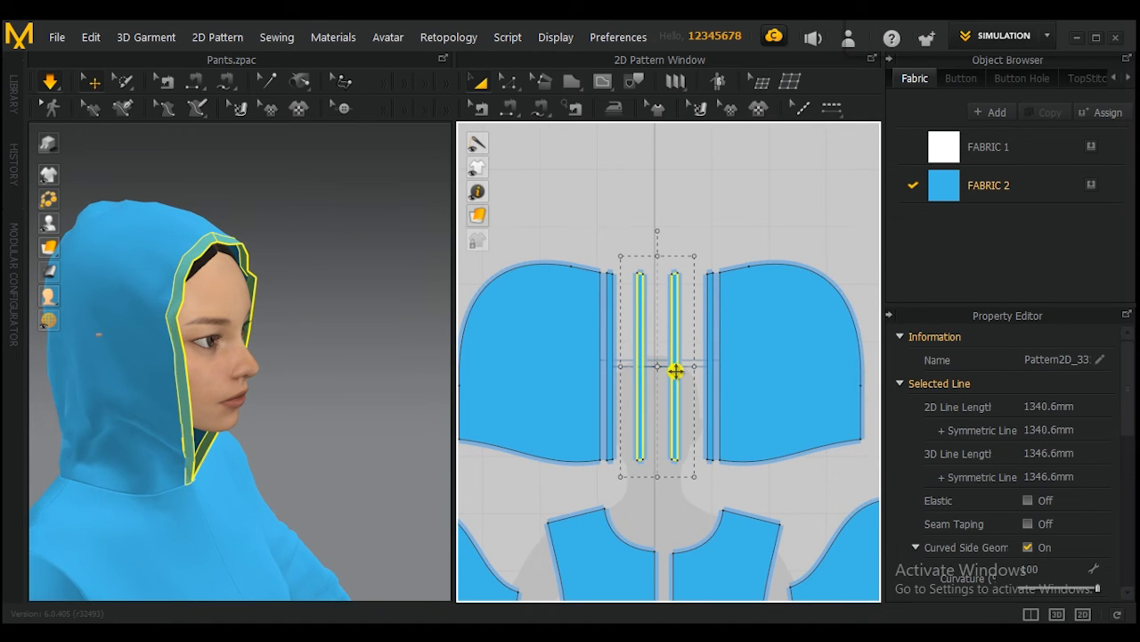
pyautogui.keyDown('shift'); pyautogui.click(710, 399); pyautogui.keyUp('shift')
pyautogui.keyDown('shift'); pyautogui.click(613, 383); pyautogui.keyUp('shift')
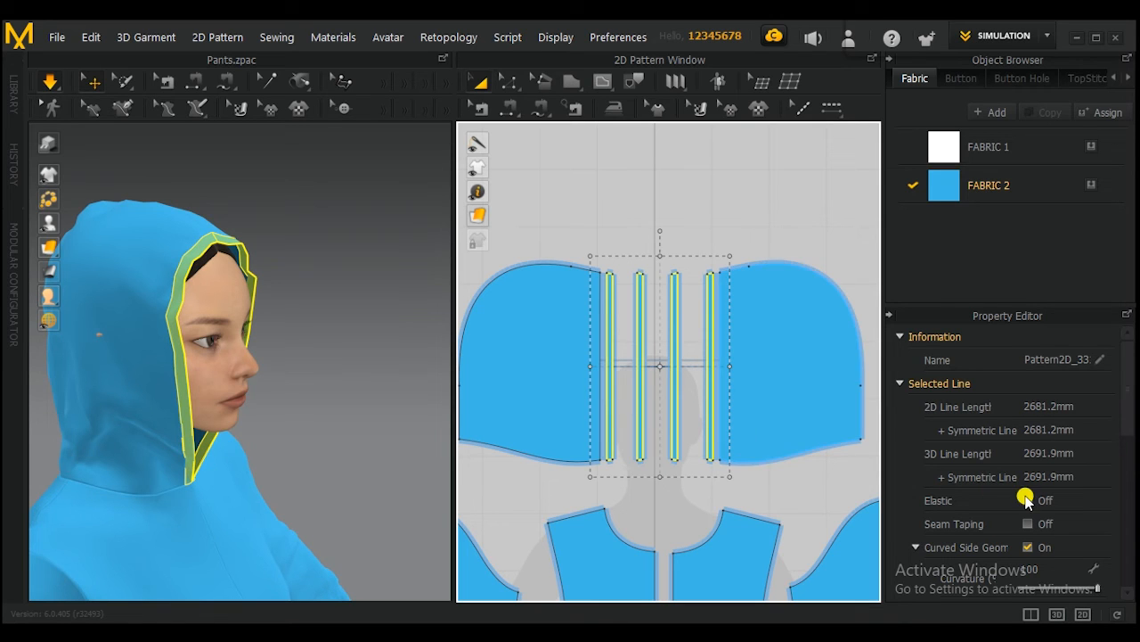
pyautogui.scroll(-5, 1128, 473)
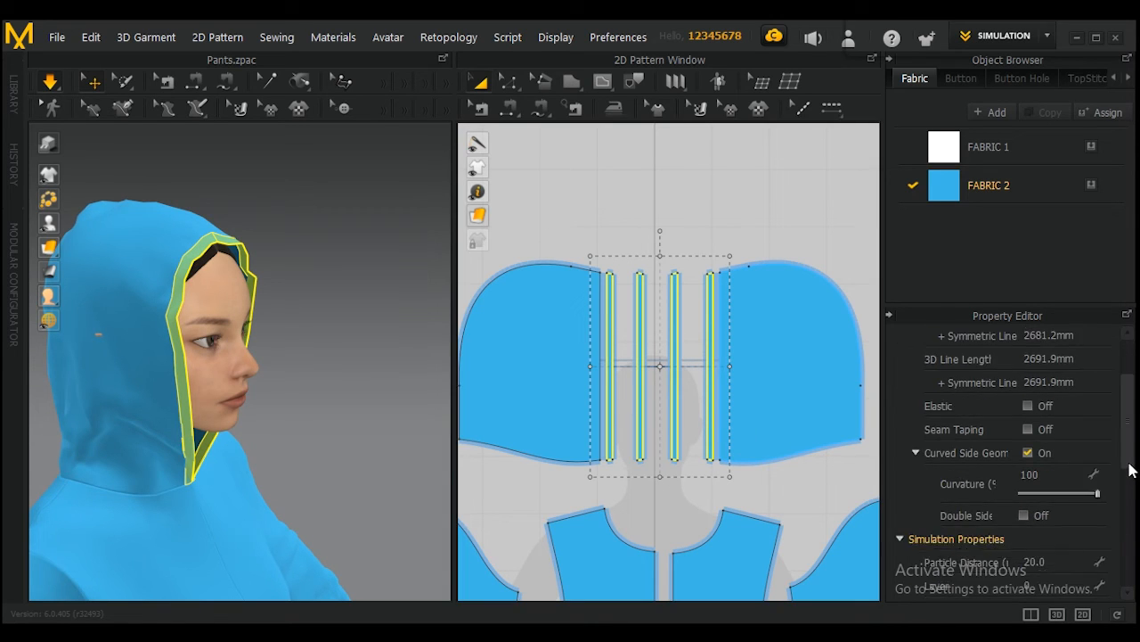
pyautogui.moveTo(1130, 485); pyautogui.dragTo(1129, 522)
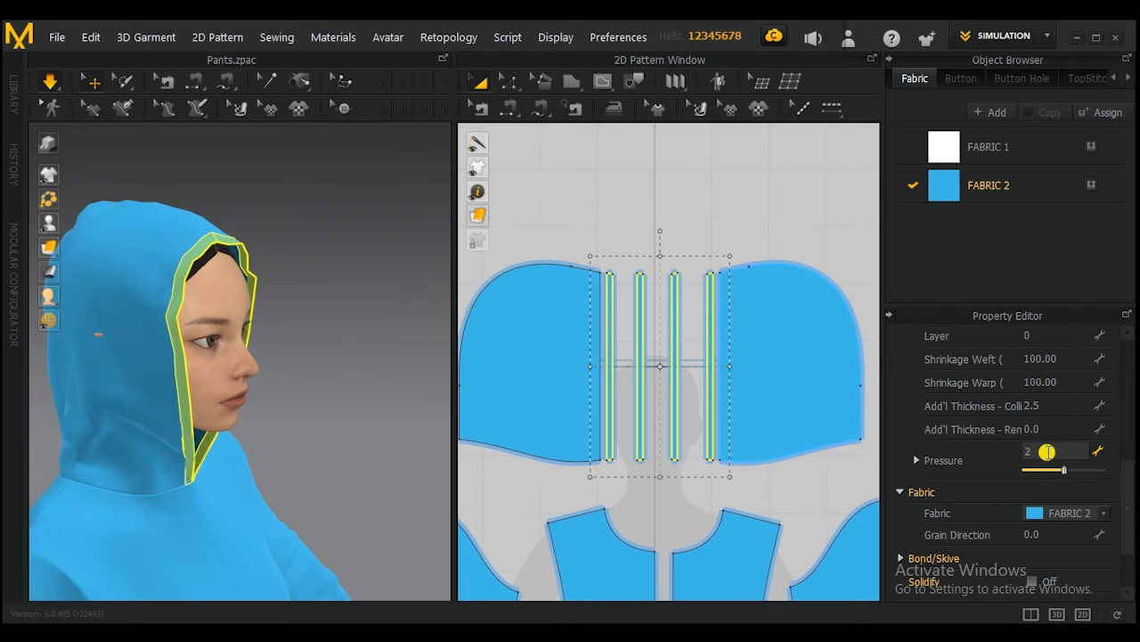
pyautogui.press('BackSpace')
pyautogui.write('3')
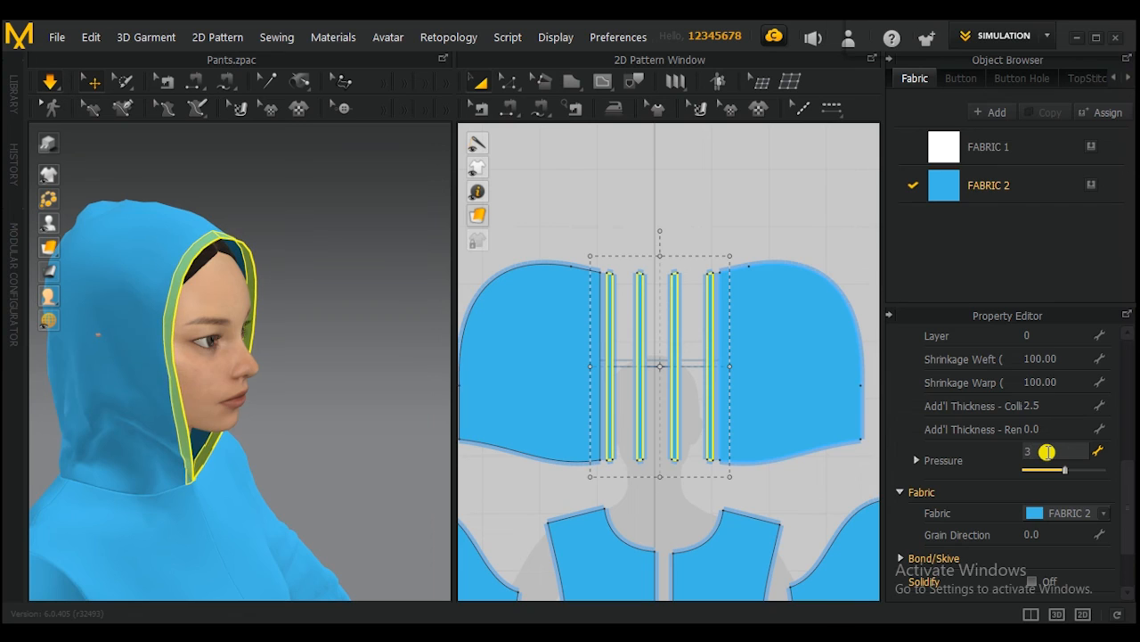
# Try a pressure of 5 on the four strips and return it to 3
pyautogui.press('BackSpace')
pyautogui.write('6')
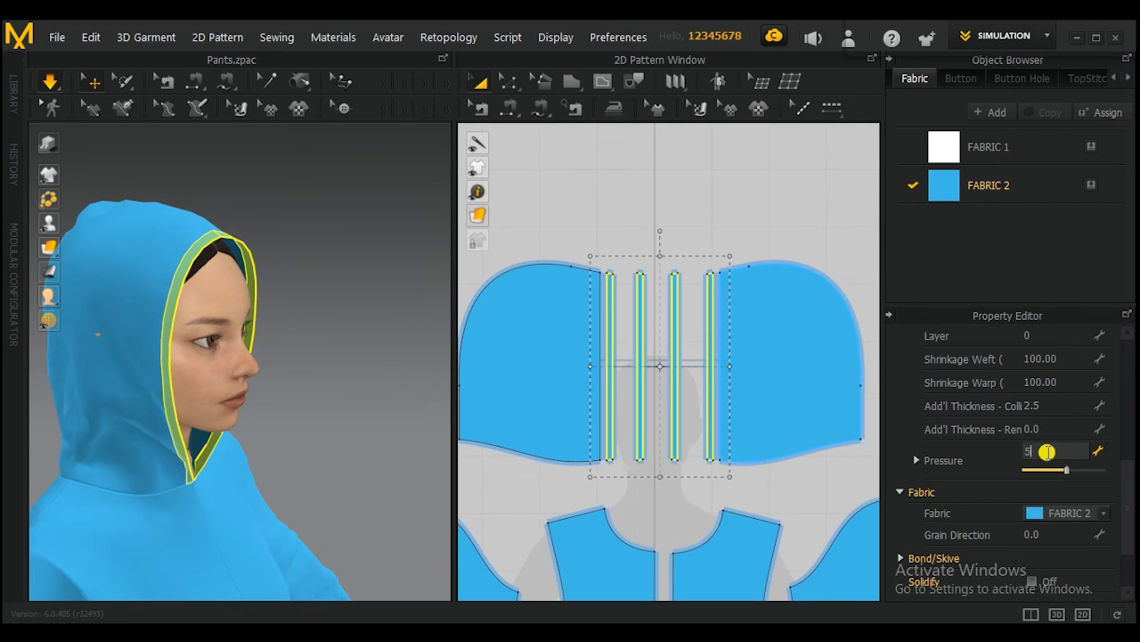
pyautogui.press('BackSpace')
pyautogui.write('3')
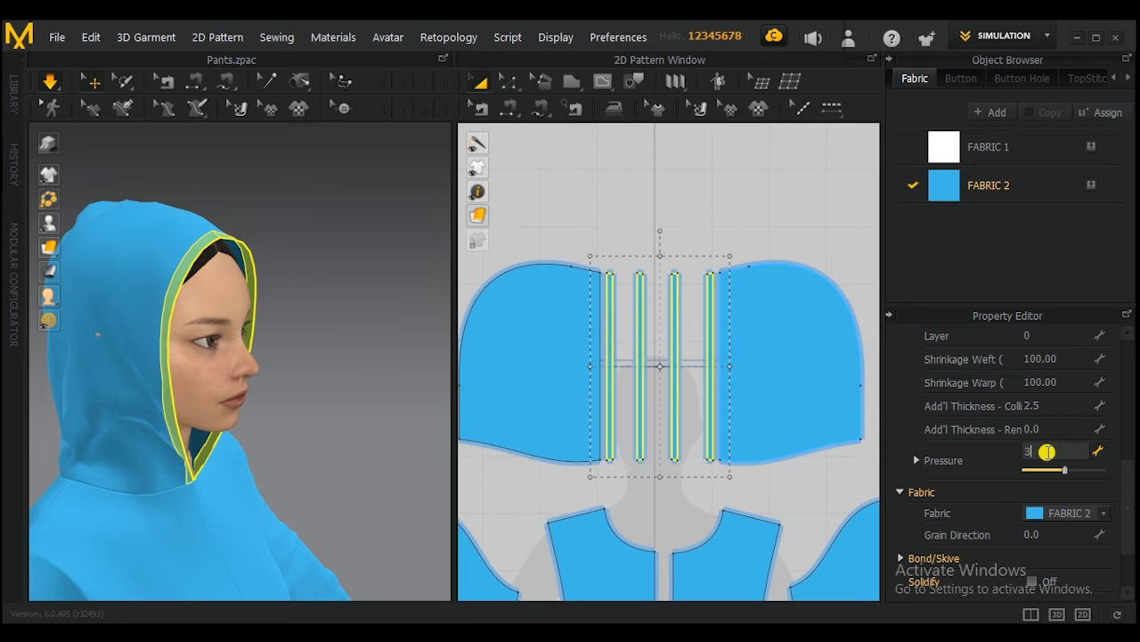
# Examine the doubled hood edge strips around the face opening from the front and both sides
pyautogui.moveTo(298, 377); pyautogui.dragTo(94, 364, button='right')
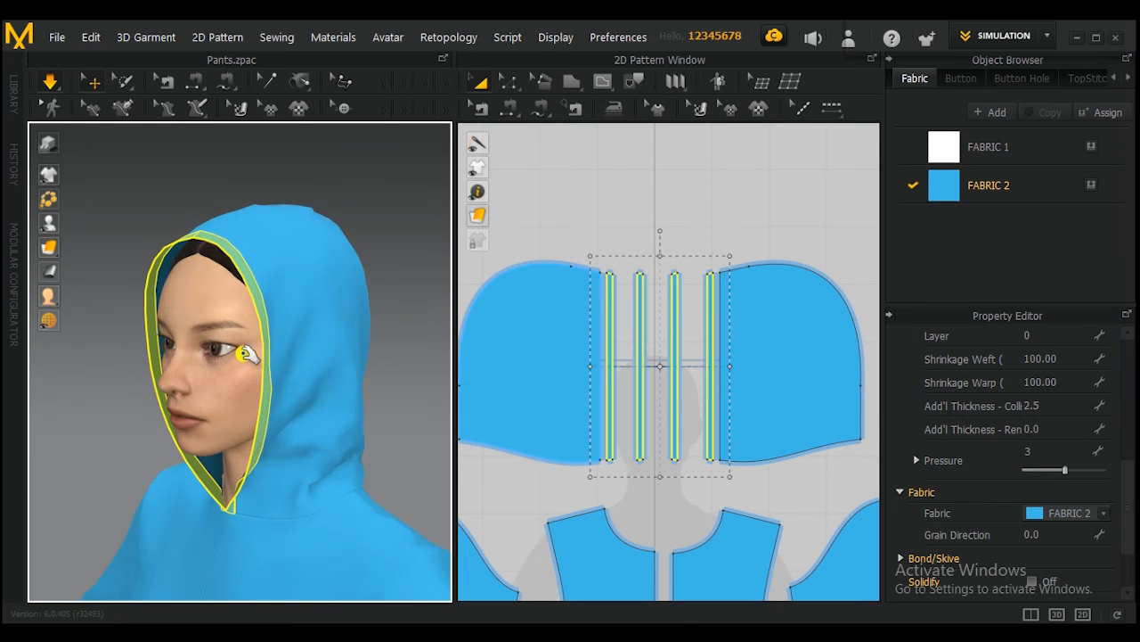
pyautogui.scroll(2, 267, 340)
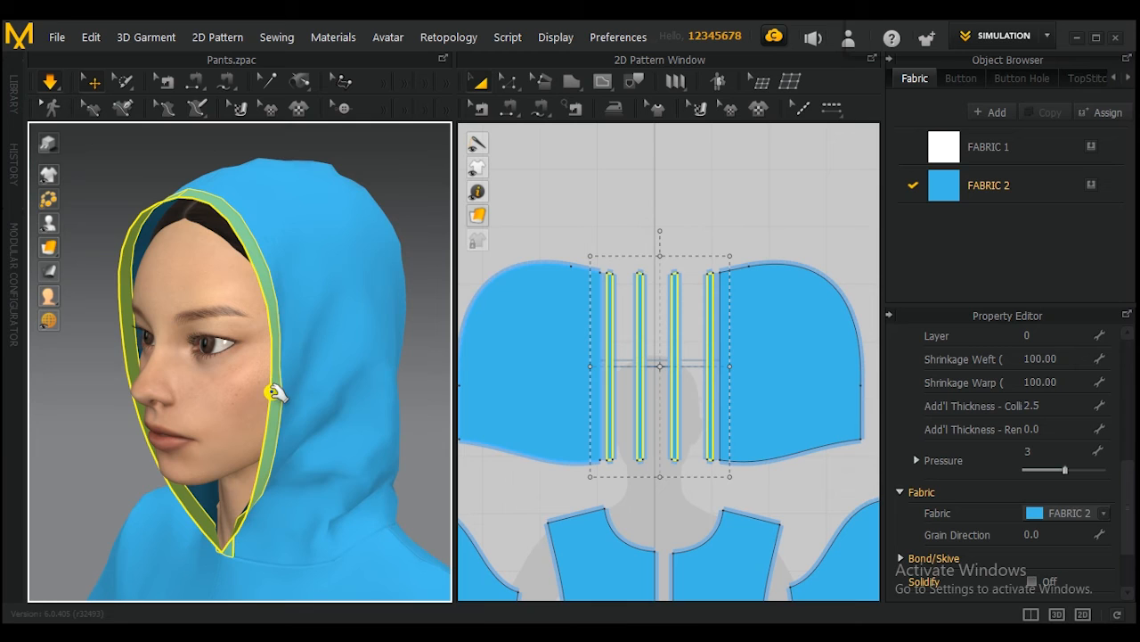
pyautogui.moveTo(395, 416); pyautogui.dragTo(237, 395, button='right')
pyautogui.click(255, 431)
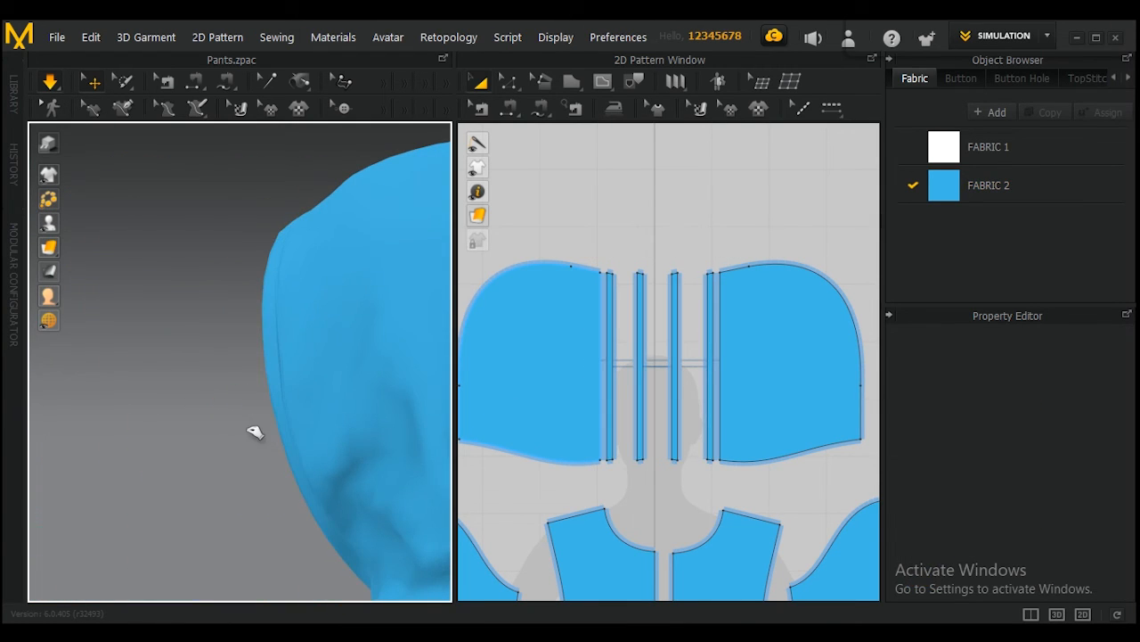
pyautogui.click(277, 426)
pyautogui.moveTo(254, 434); pyautogui.dragTo(383, 397, button='right')
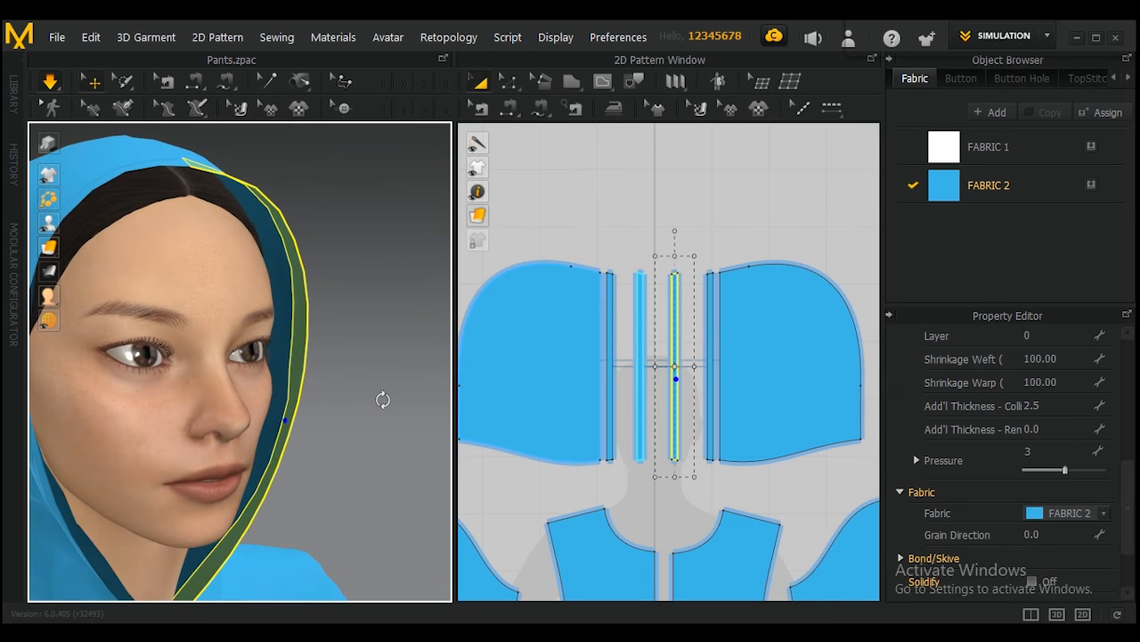
pyautogui.click(639, 241)
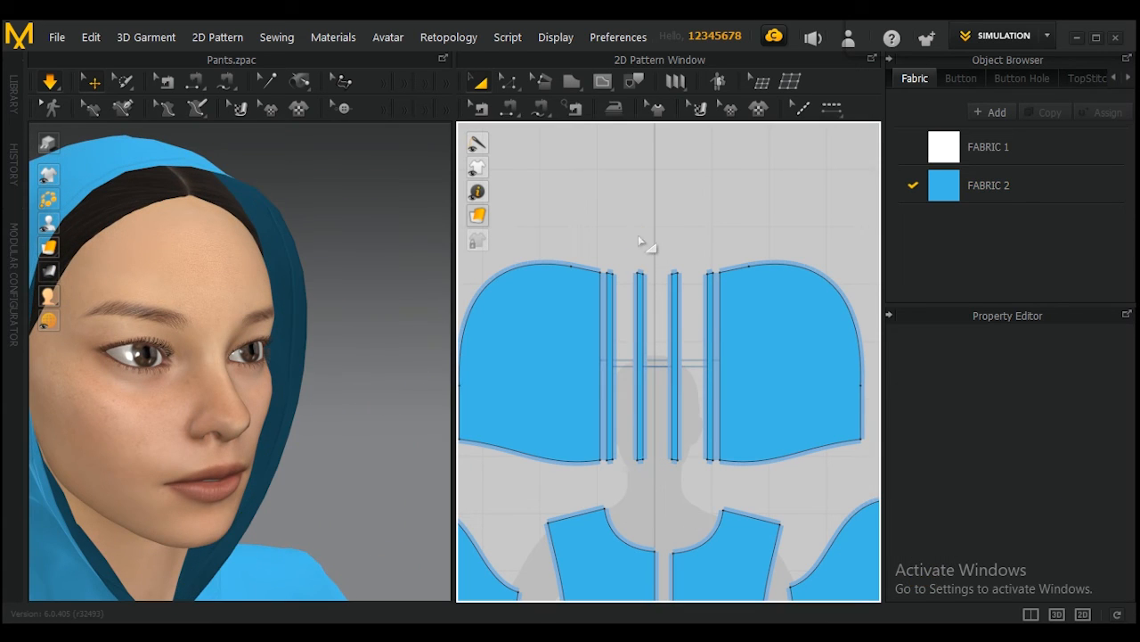
# Select the two narrow strips directly beside the hood panels and set their pressure to 0
pyautogui.click(638, 291)
pyautogui.click(638, 290)
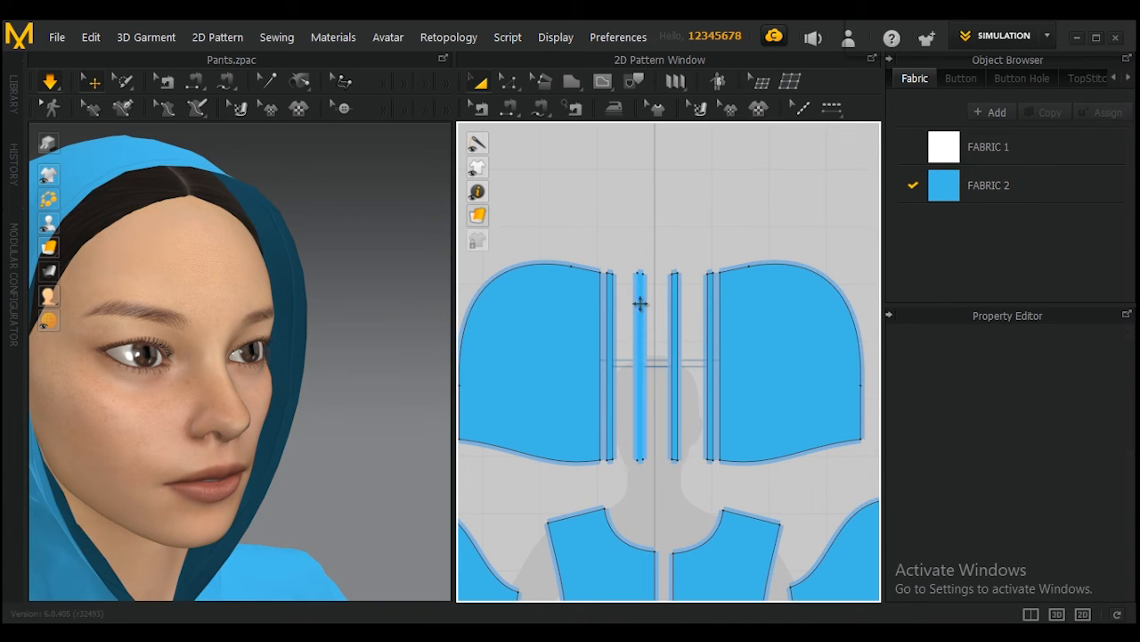
pyautogui.click(640, 304)
pyautogui.moveTo(629, 311); pyautogui.dragTo(610, 323)
pyautogui.keyDown('shift'); pyautogui.click(710, 354); pyautogui.keyUp('shift')
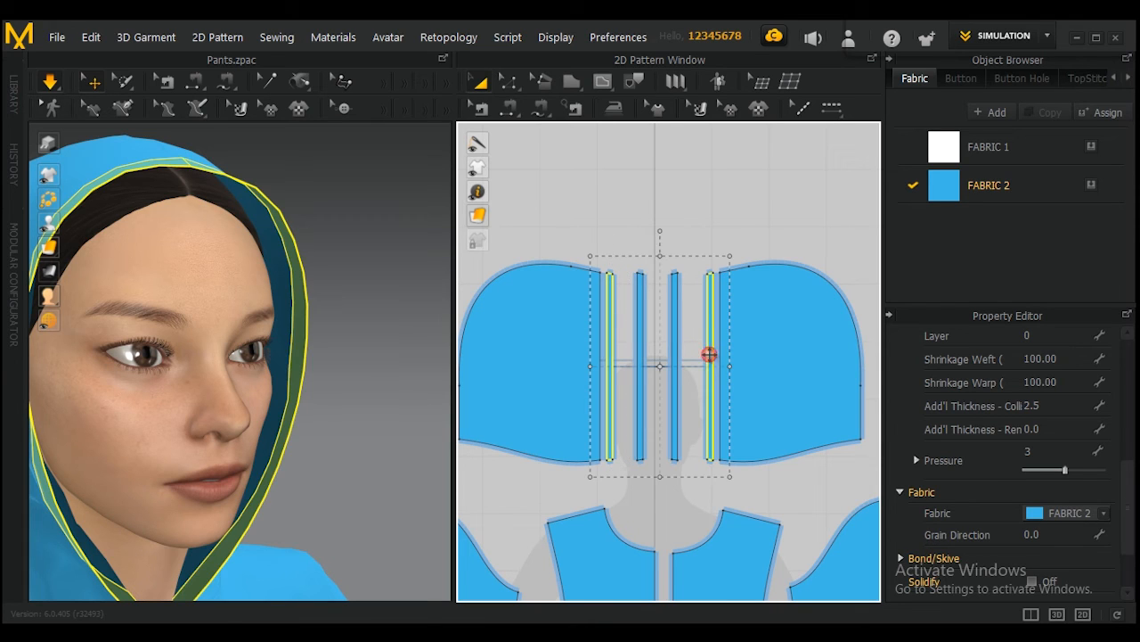
pyautogui.click(1045, 451)
pyautogui.write('-1')
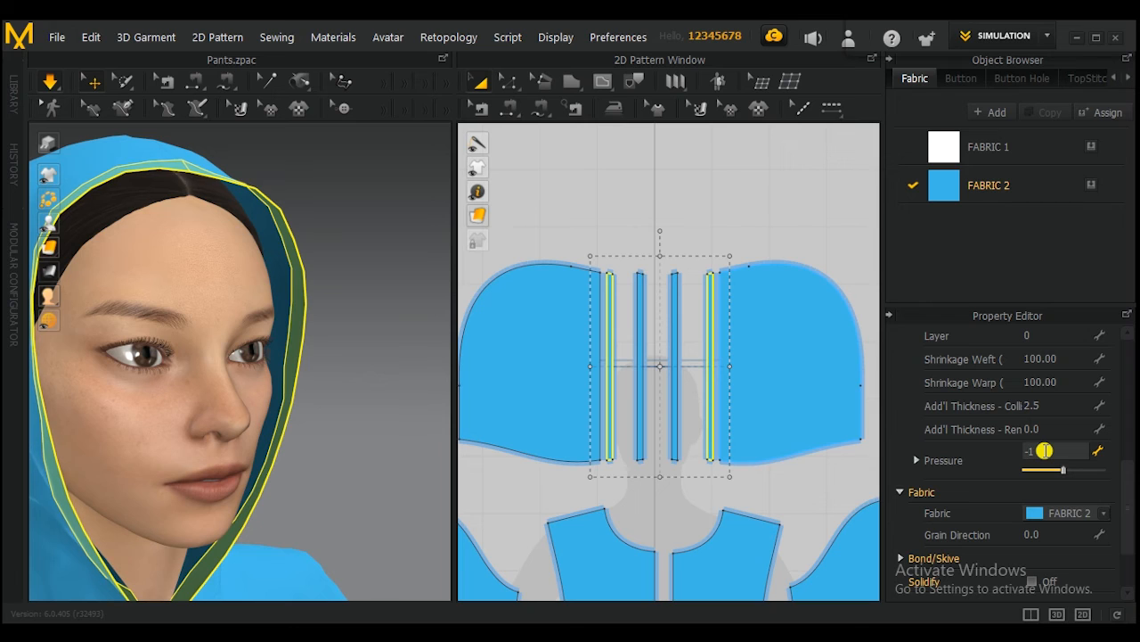
pyautogui.scroll(1, 1045, 451)
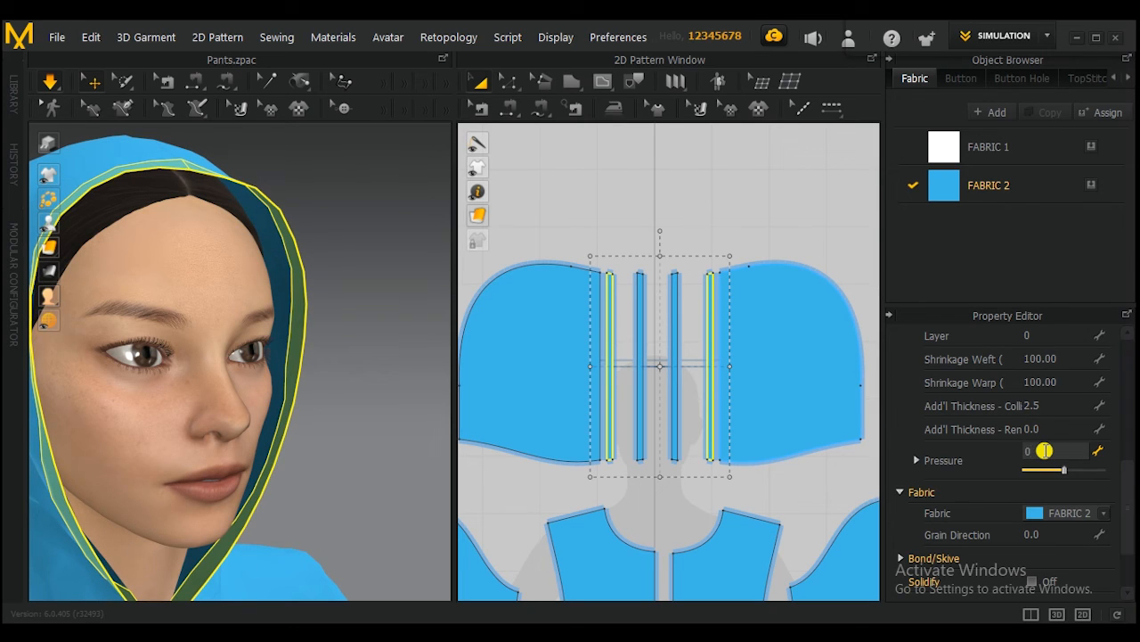
# Check the pressure of the two inner strips and inspect the hood's edge band and overall shape from several angles
pyautogui.click(694, 398)
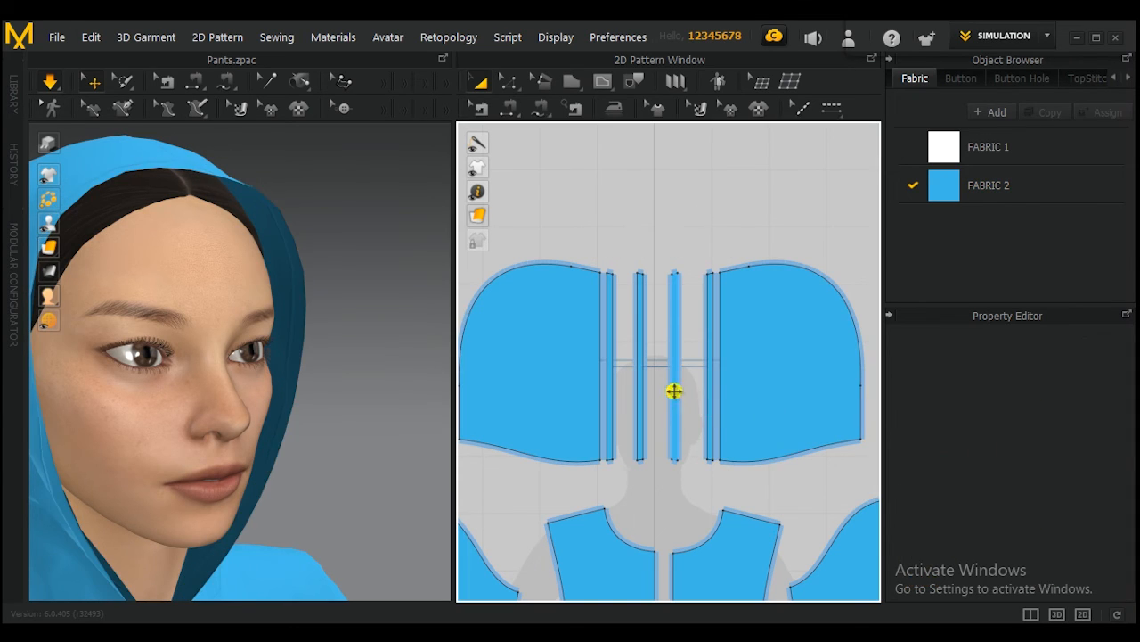
pyautogui.click(674, 391)
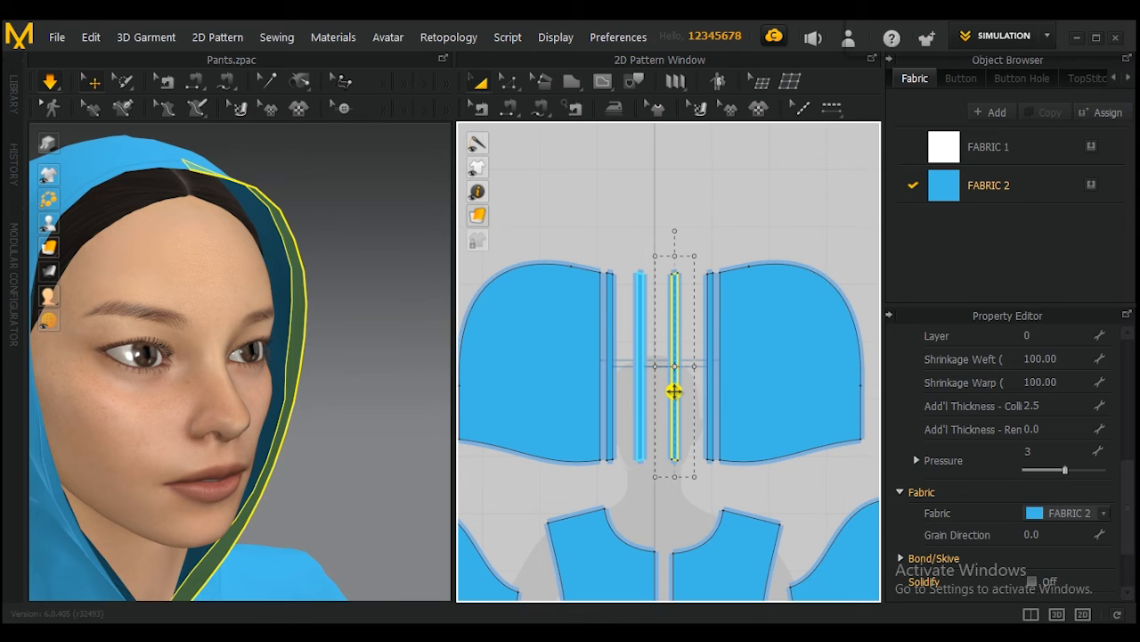
pyautogui.keyDown('shift'); pyautogui.click(641, 395); pyautogui.keyUp('shift')
pyautogui.click(594, 253)
pyautogui.moveTo(392, 321); pyautogui.dragTo(422, 362, button='right')
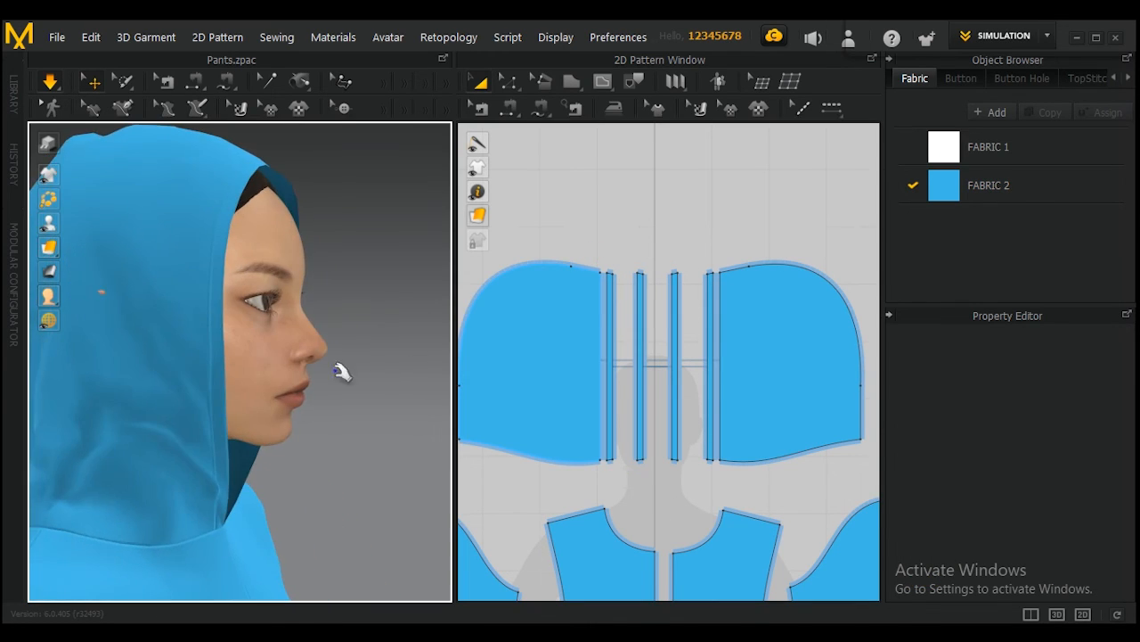
pyautogui.moveTo(382, 420); pyautogui.dragTo(210, 419, button='right')
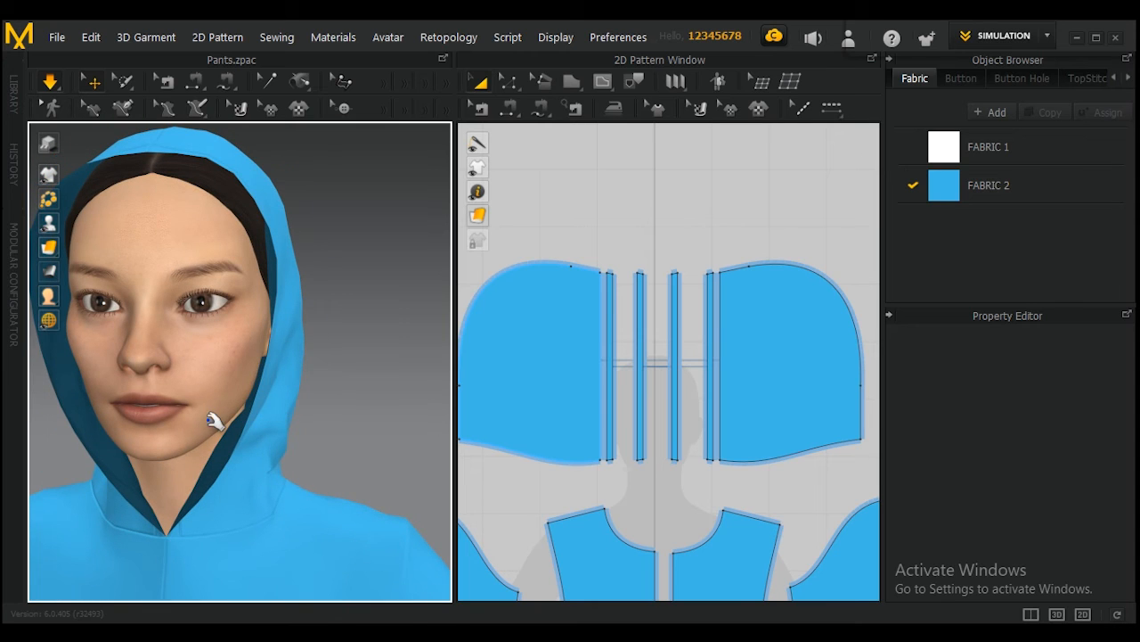
pyautogui.click(275, 323)
pyautogui.moveTo(292, 326); pyautogui.dragTo(327, 404, button='right')
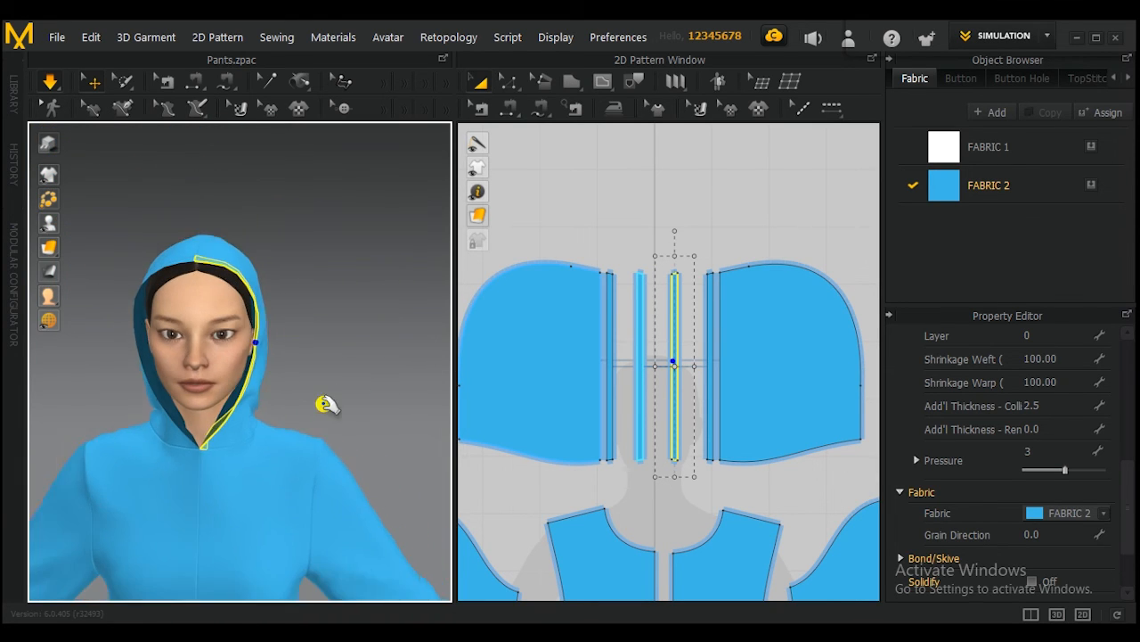
pyautogui.scroll(-5, 334, 389)
pyautogui.moveTo(344, 285); pyautogui.dragTo(237, 508, button='right')
pyautogui.moveTo(219, 484); pyautogui.dragTo(204, 504)
pyautogui.moveTo(204, 504); pyautogui.dragTo(468, 373, button='right')
pyautogui.scroll(-2, 330, 407)
pyautogui.moveTo(330, 407); pyautogui.dragTo(336, 385, button='middle')
# Push both sleeves up the forearms on the avatar while the simulation runs
pyautogui.click(147, 396)
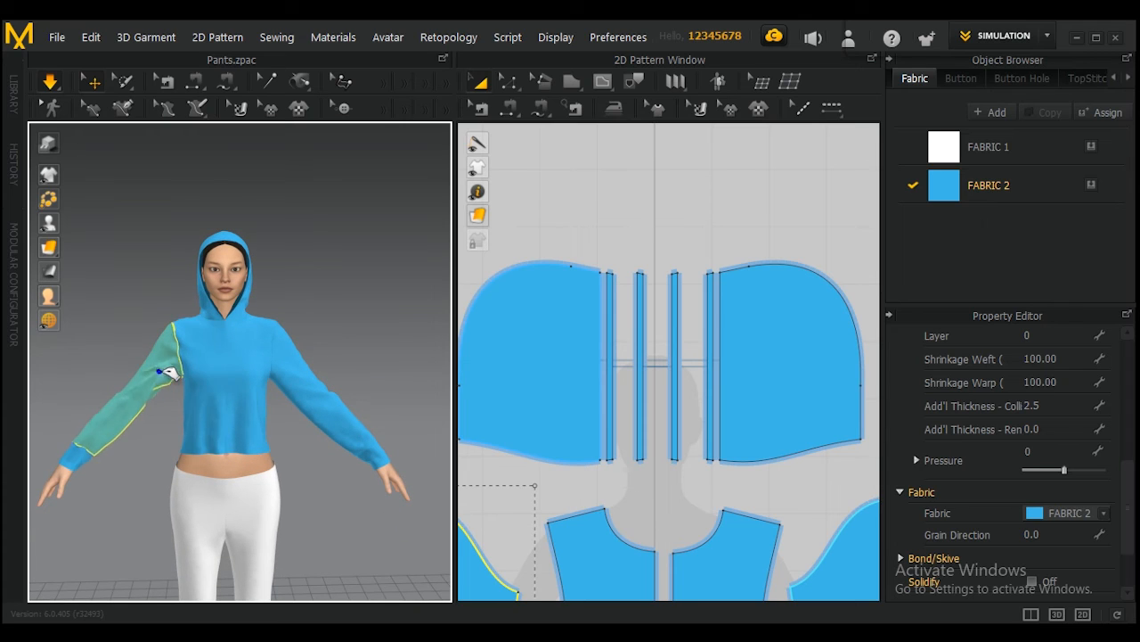
pyautogui.click(312, 374)
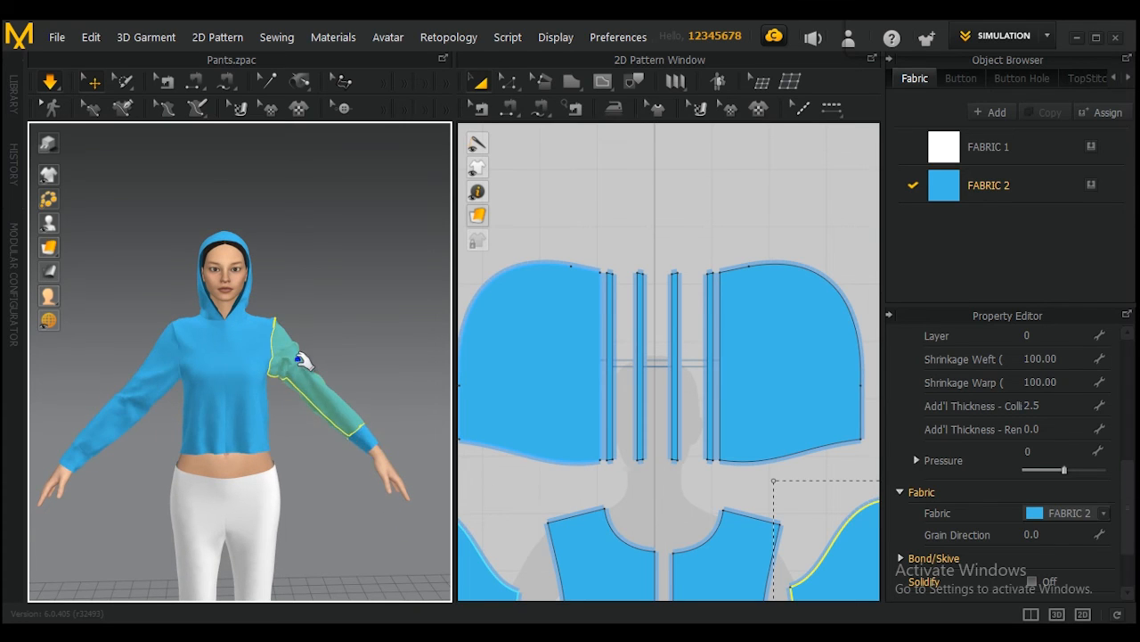
pyautogui.moveTo(383, 386); pyautogui.dragTo(343, 382, button='right')
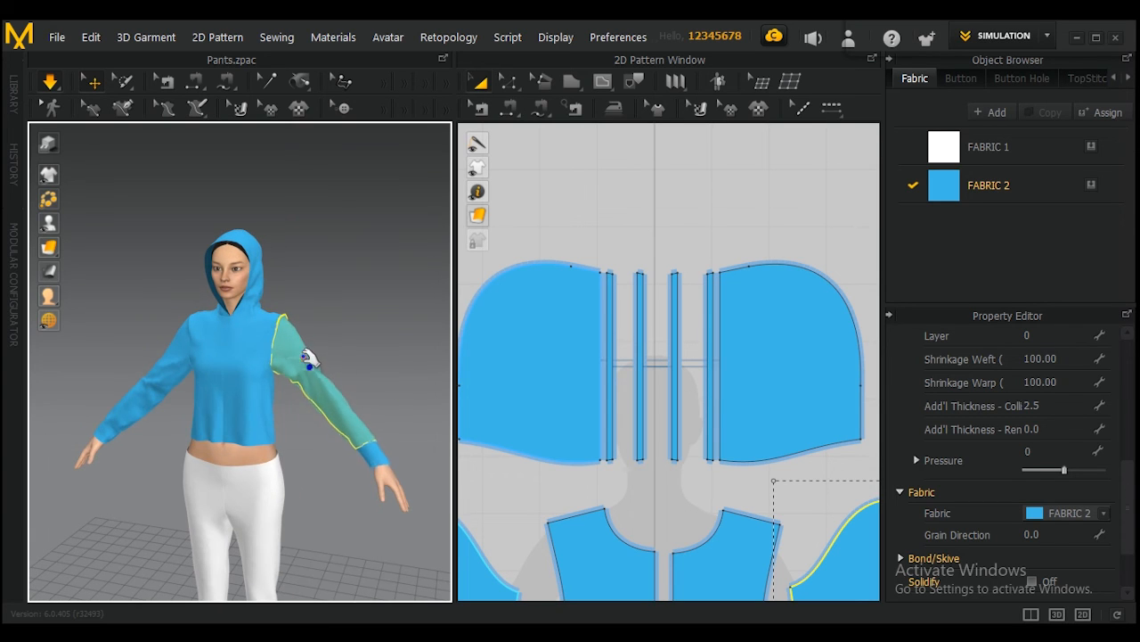
pyautogui.moveTo(350, 390); pyautogui.dragTo(378, 388, button='right')
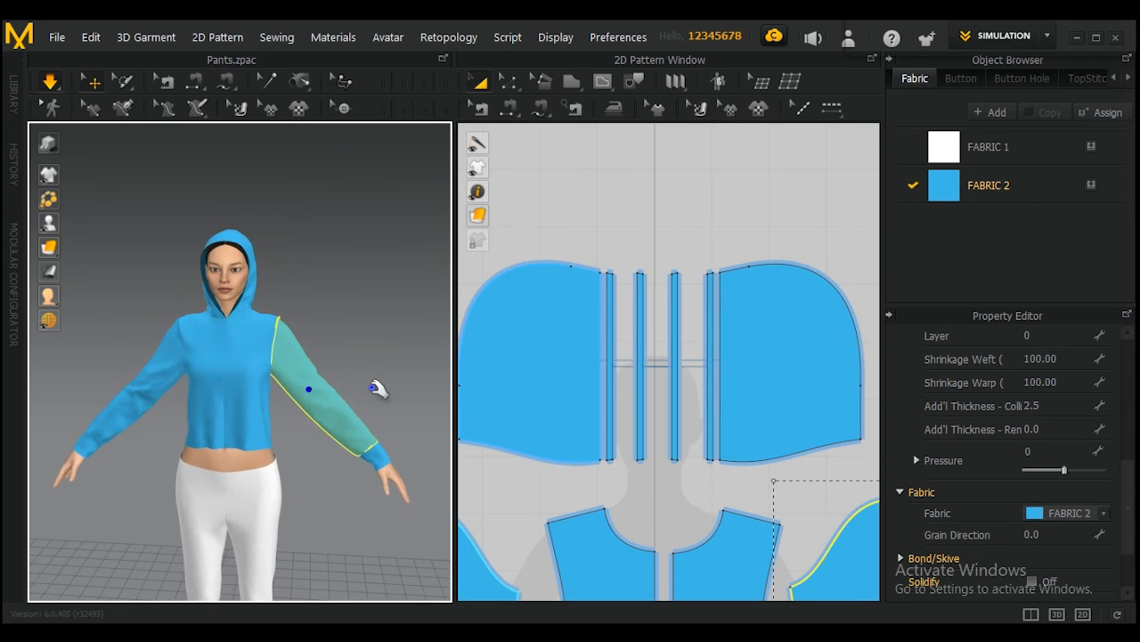
pyautogui.moveTo(353, 390); pyautogui.dragTo(373, 402)
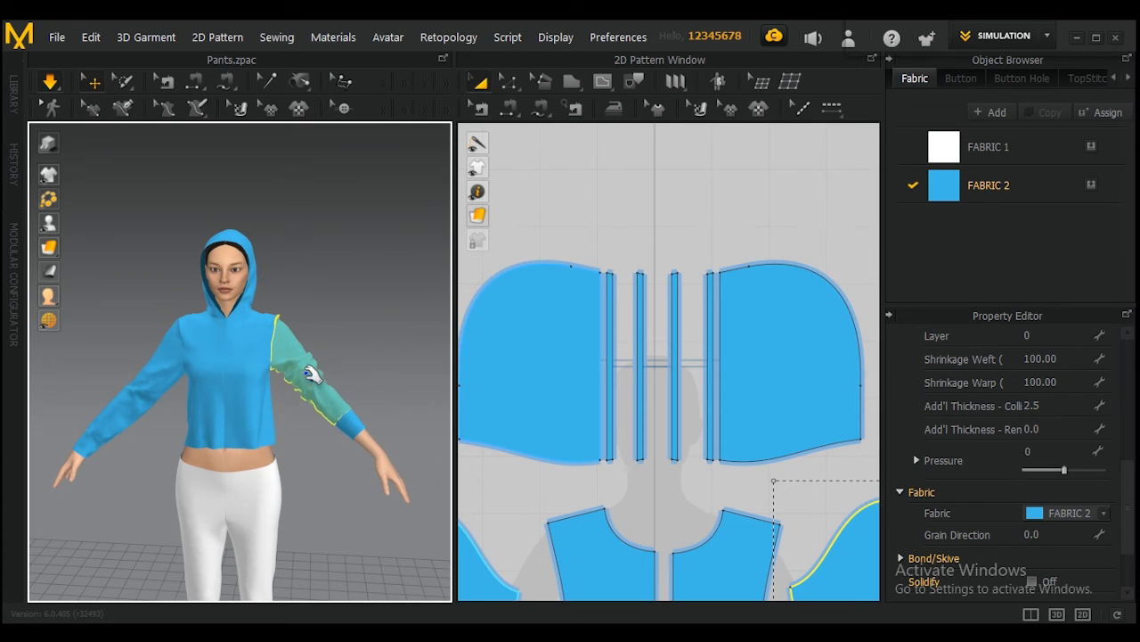
pyautogui.scroll(-1, 329, 381)
pyautogui.moveTo(394, 388); pyautogui.dragTo(419, 404, button='middle')
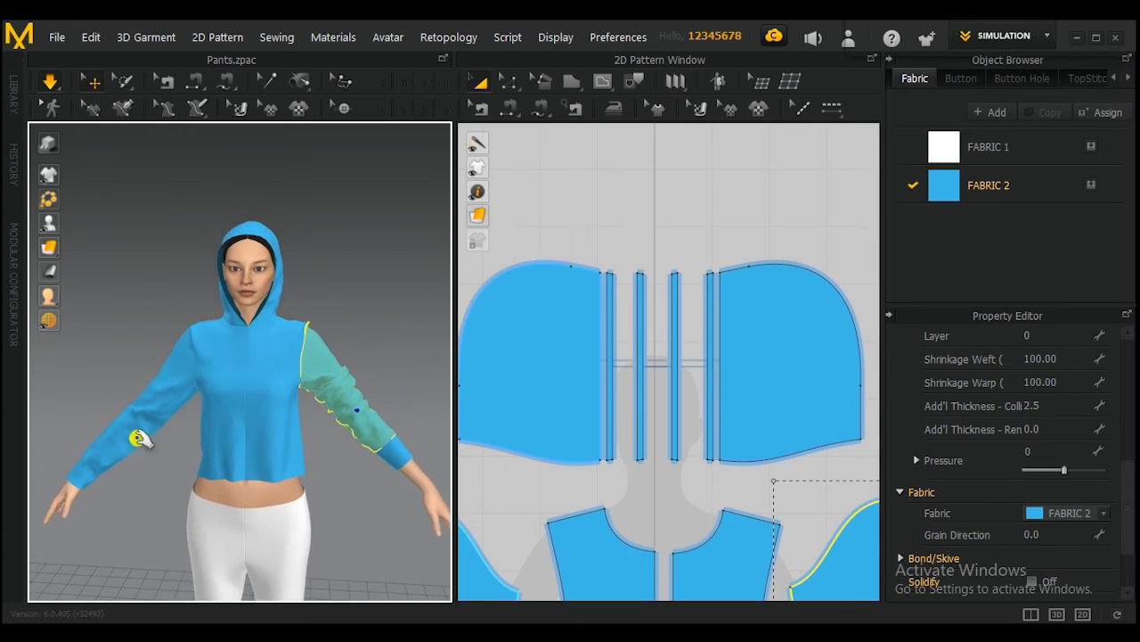
pyautogui.click(170, 409)
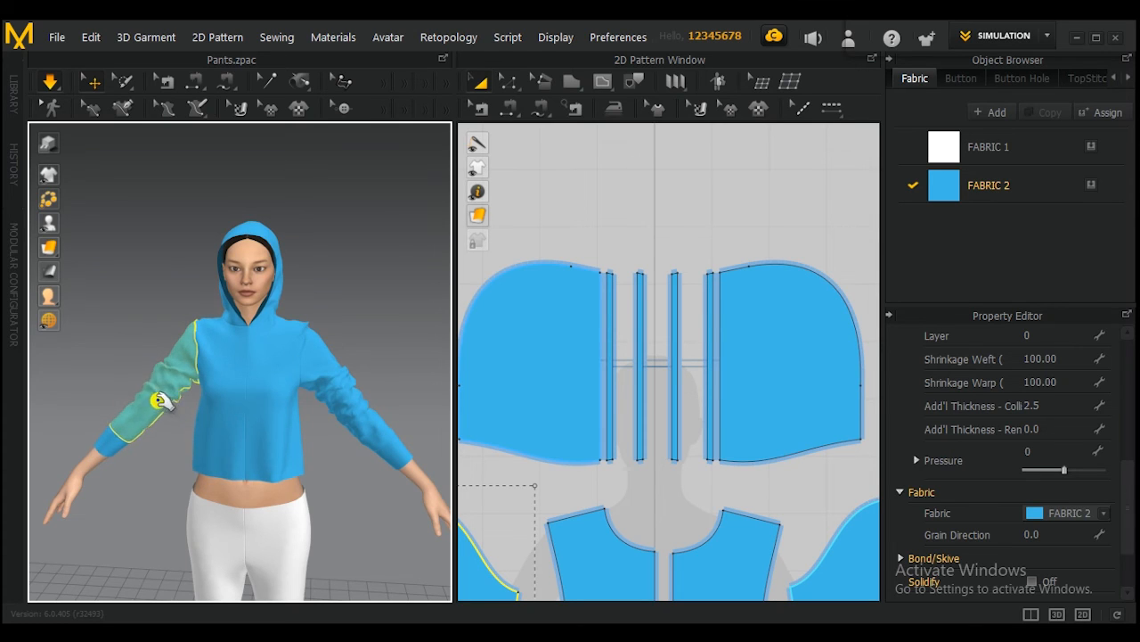
pyautogui.moveTo(163, 404); pyautogui.dragTo(148, 425)
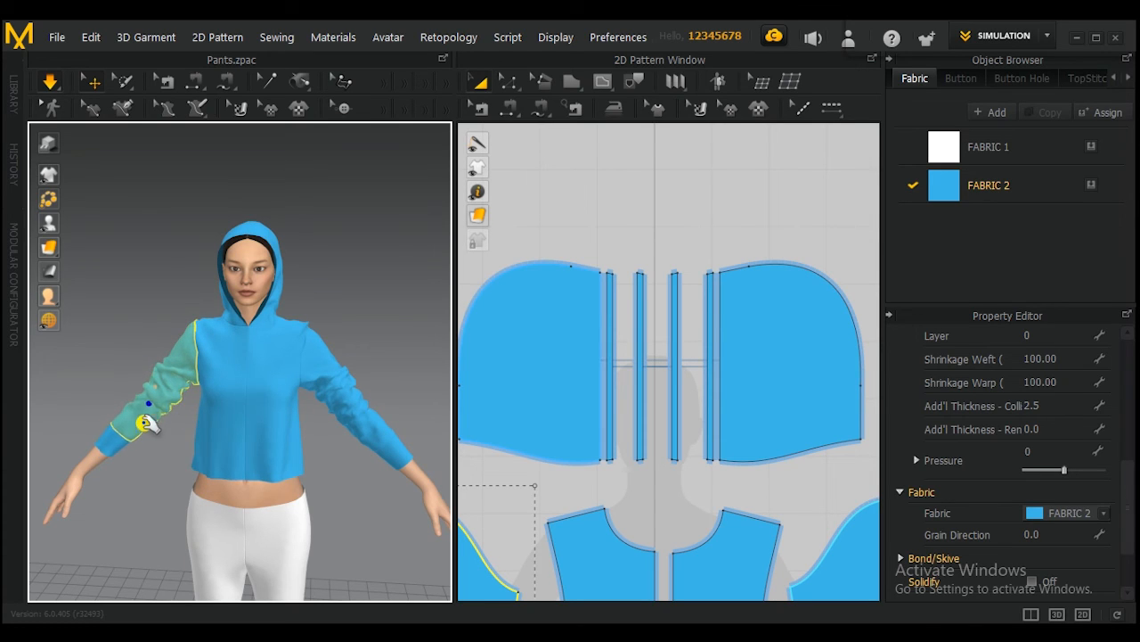
pyautogui.click(344, 423)
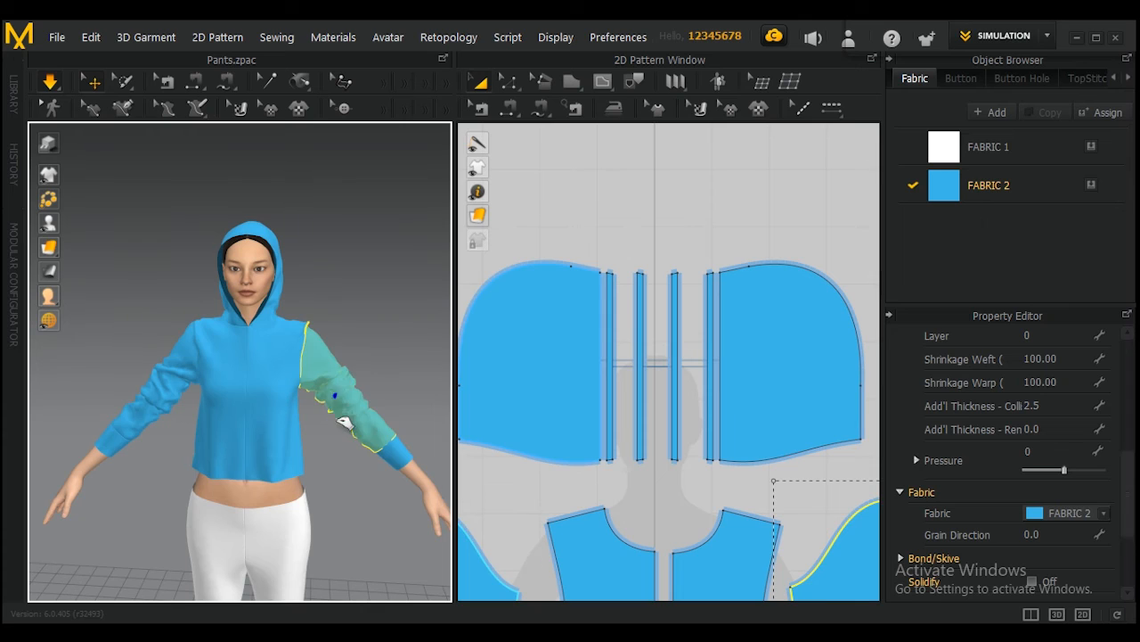
# Pull both sleeves and their cuffs back down to the avatar's wrists
pyautogui.click(397, 460)
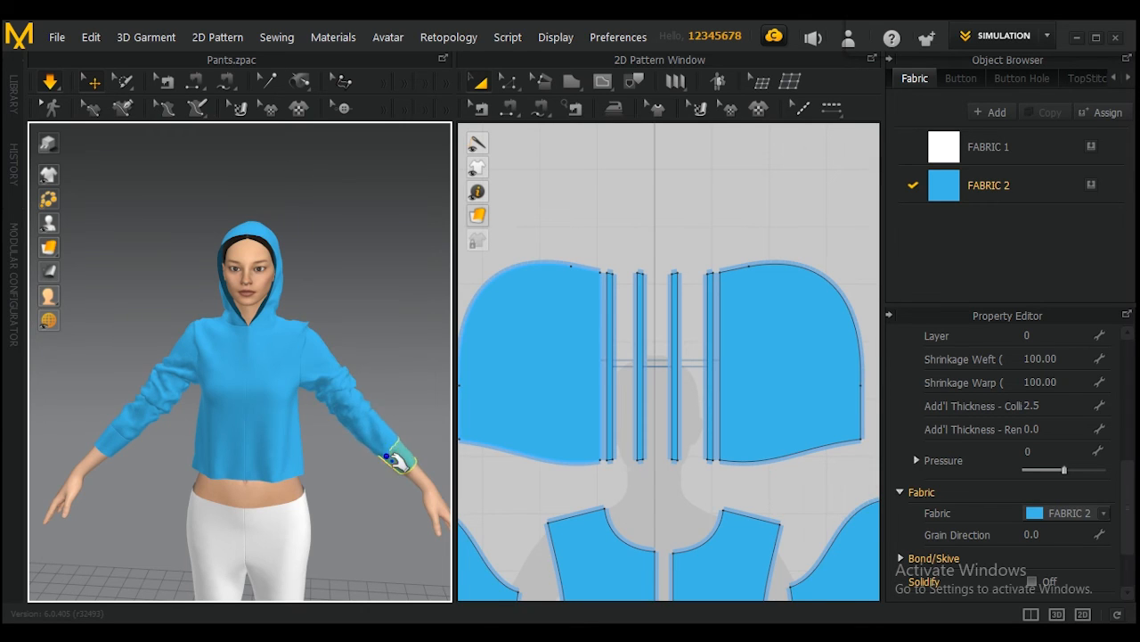
pyautogui.click(398, 451)
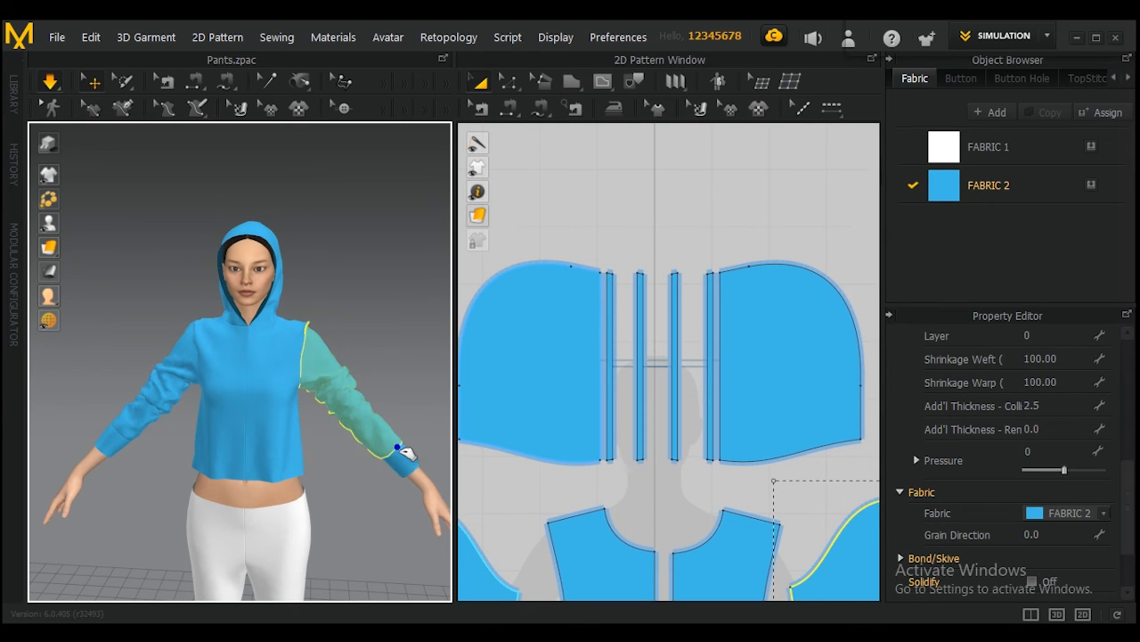
pyautogui.click(134, 442)
pyautogui.click(105, 456)
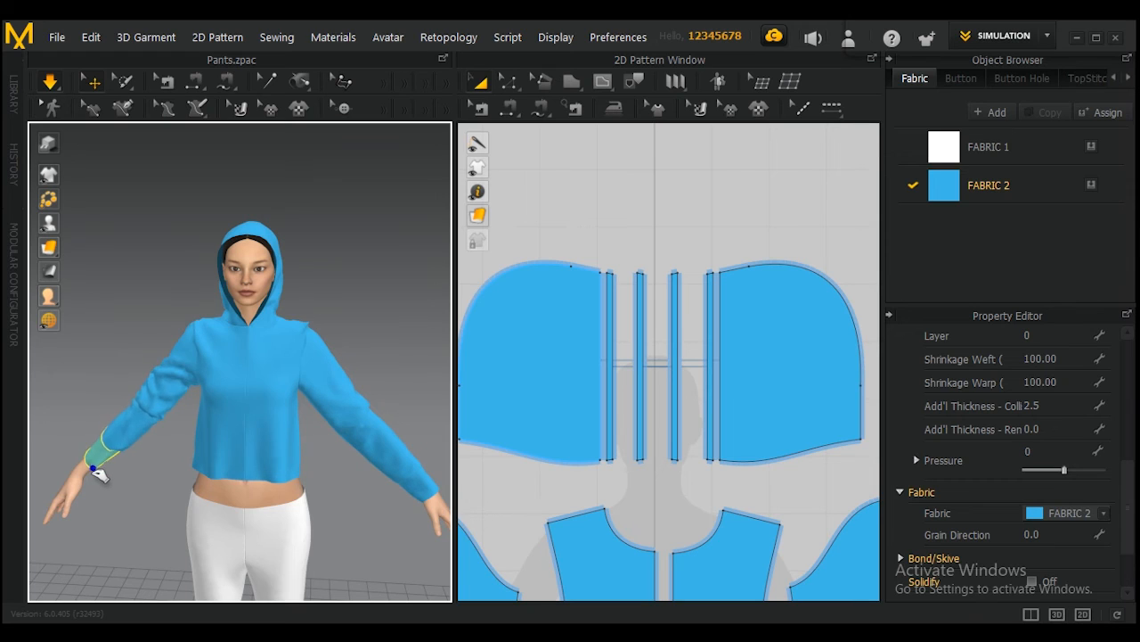
pyautogui.click(109, 449)
pyautogui.moveTo(113, 452); pyautogui.dragTo(159, 419)
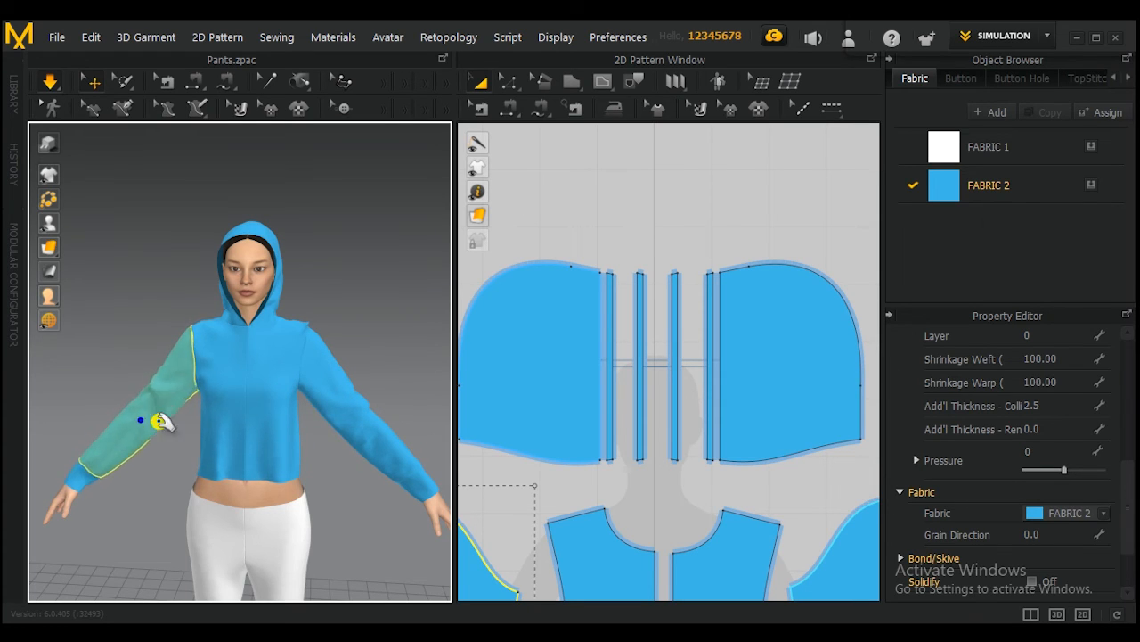
# Examine the complete hooded top on the avatar from the front and the side
pyautogui.scroll(-2, 357, 365)
pyautogui.moveTo(358, 361); pyautogui.dragTo(355, 431, button='middle')
pyautogui.moveTo(249, 418); pyautogui.dragTo(311, 398, button='right')
pyautogui.scroll(-1, 346, 419)
pyautogui.moveTo(345, 419); pyautogui.dragTo(346, 368, button='middle')
pyautogui.moveTo(345, 368); pyautogui.dragTo(299, 383, button='right')
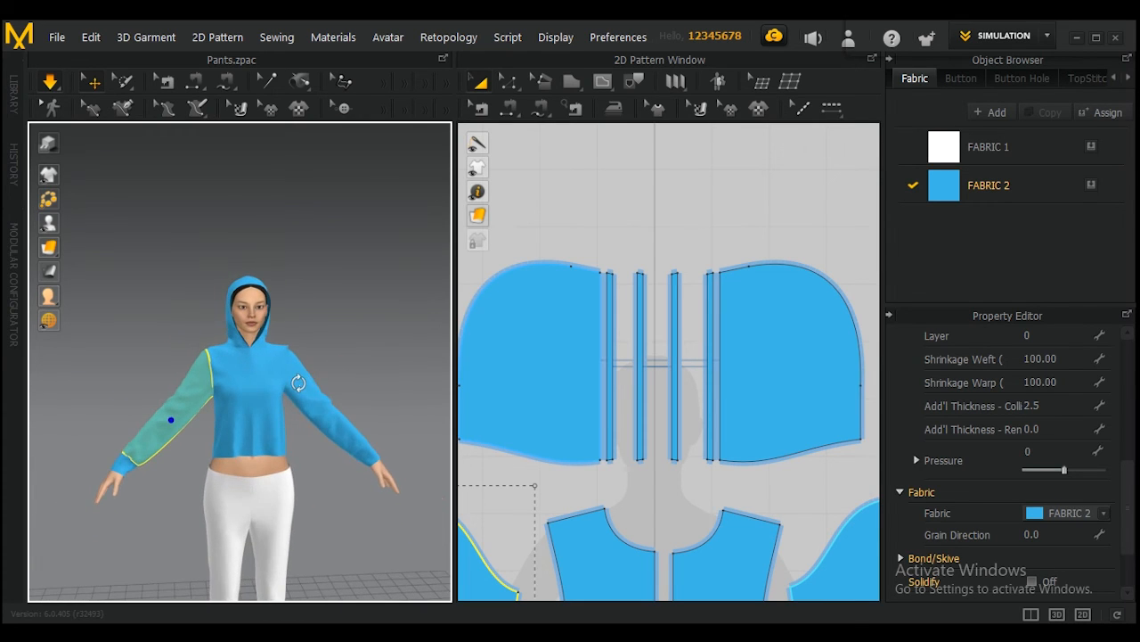
pyautogui.moveTo(369, 402); pyautogui.dragTo(235, 428, button='right')
pyautogui.rightClick(224, 432)
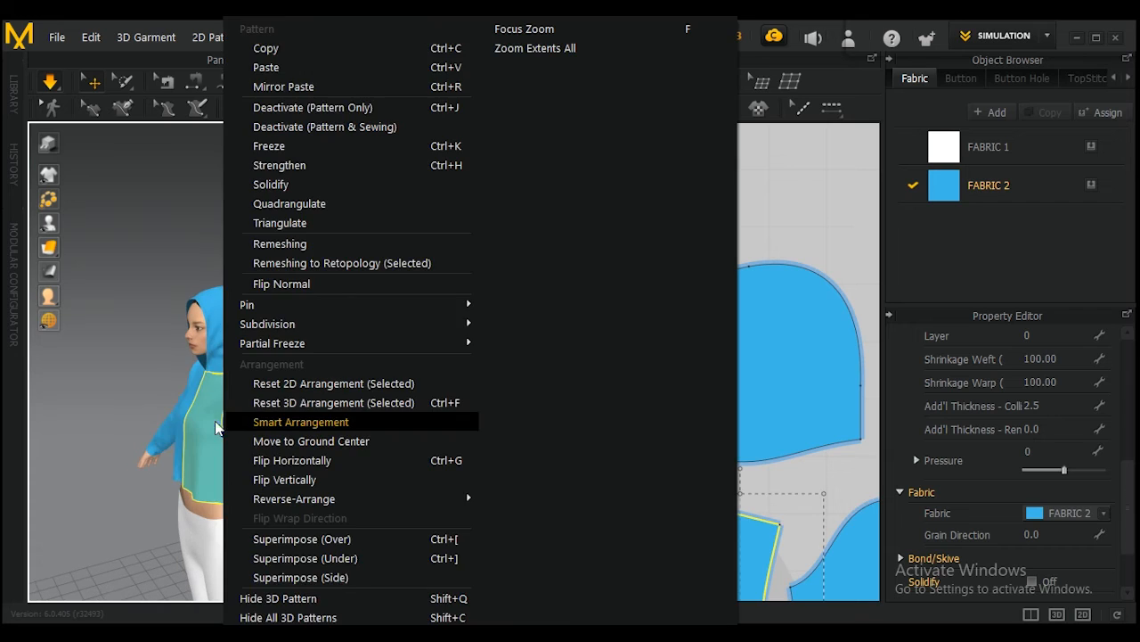
pyautogui.click(149, 388)
pyautogui.scroll(1, 273, 410)
pyautogui.moveTo(303, 433); pyautogui.dragTo(312, 365, button='middle')
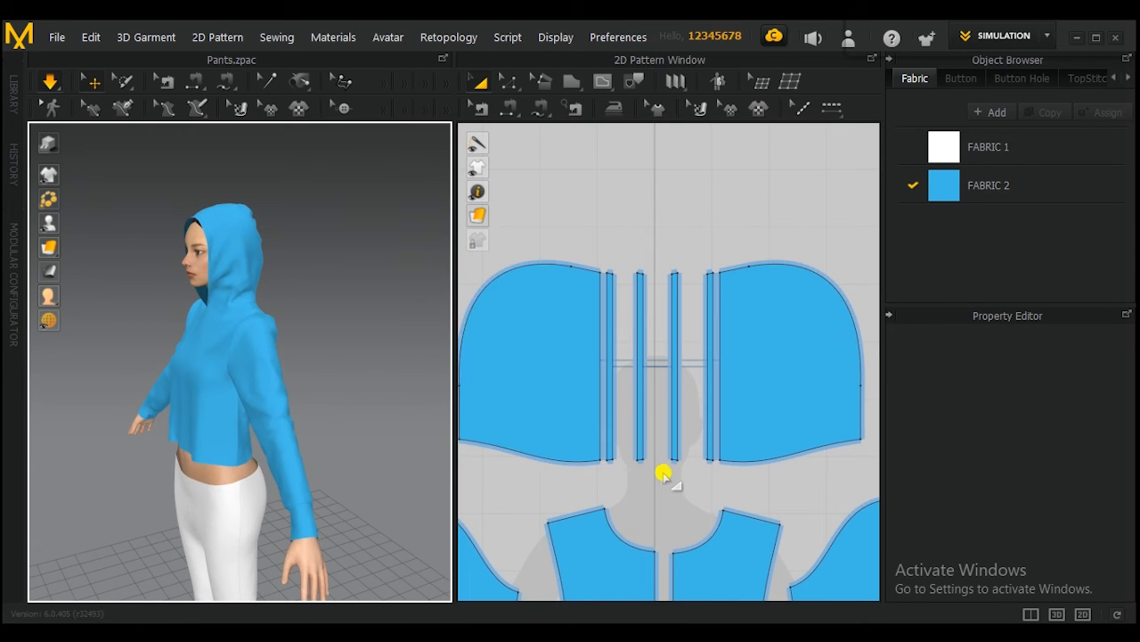
# Draw an internal line about 545 mm long down the middle of the sleeve pattern, from the cap's peak to the hem's midpoint
pyautogui.scroll(-3, 655, 468)
pyautogui.scroll(-3, 655, 467)
pyautogui.moveTo(733, 521); pyautogui.dragTo(654, 425, button='middle')
pyautogui.scroll(3, 654, 421)
pyautogui.click(645, 332)
pyautogui.click(603, 83)
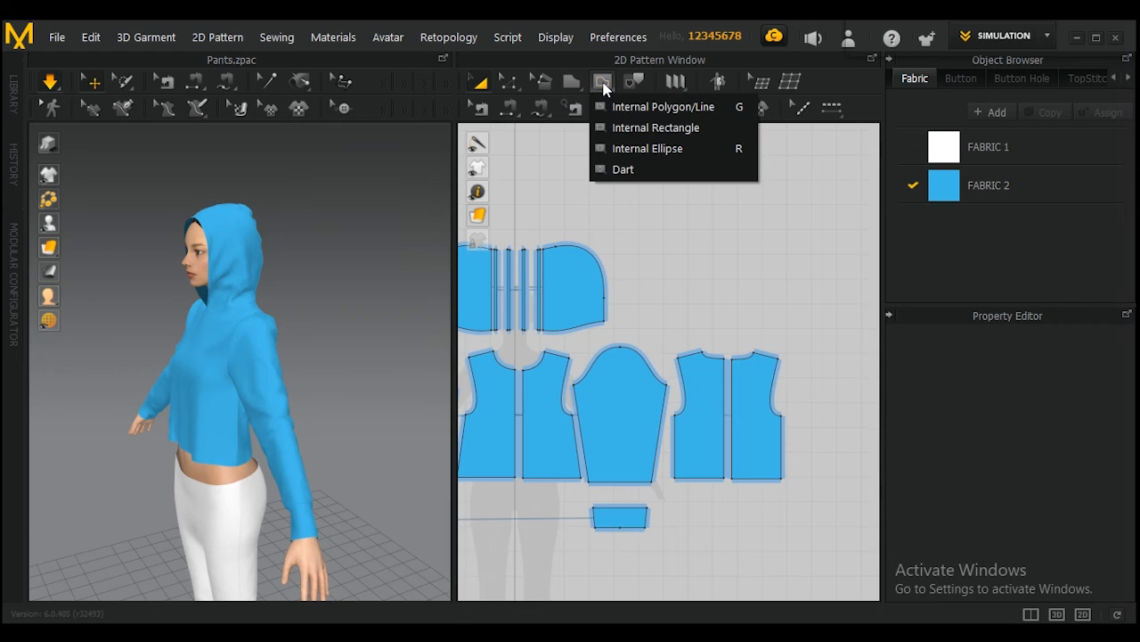
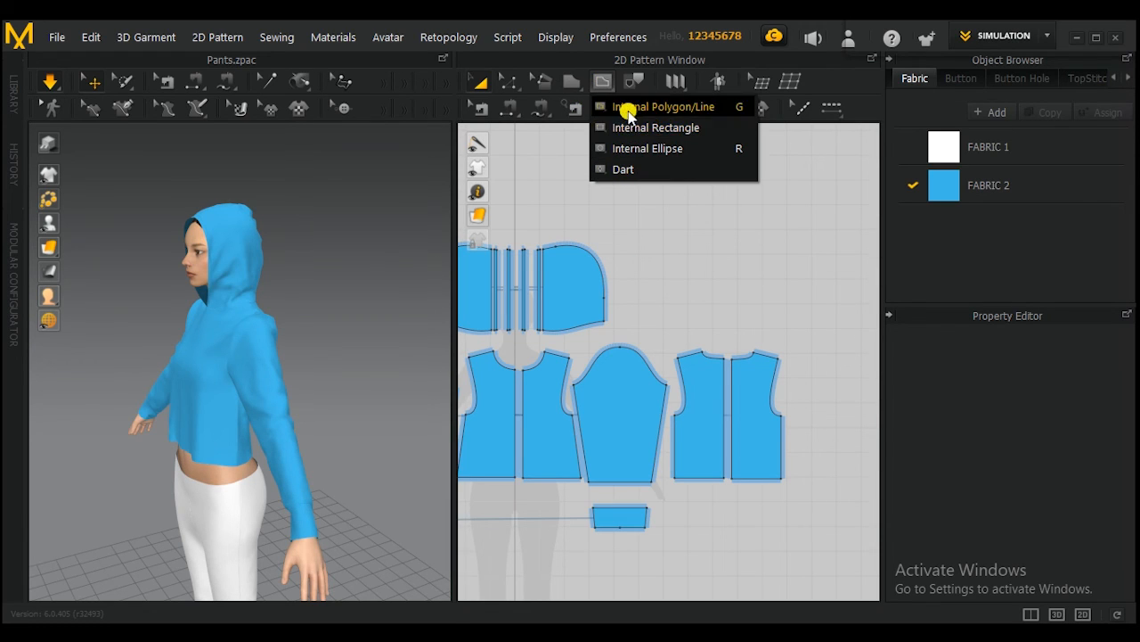
pyautogui.click(623, 169)
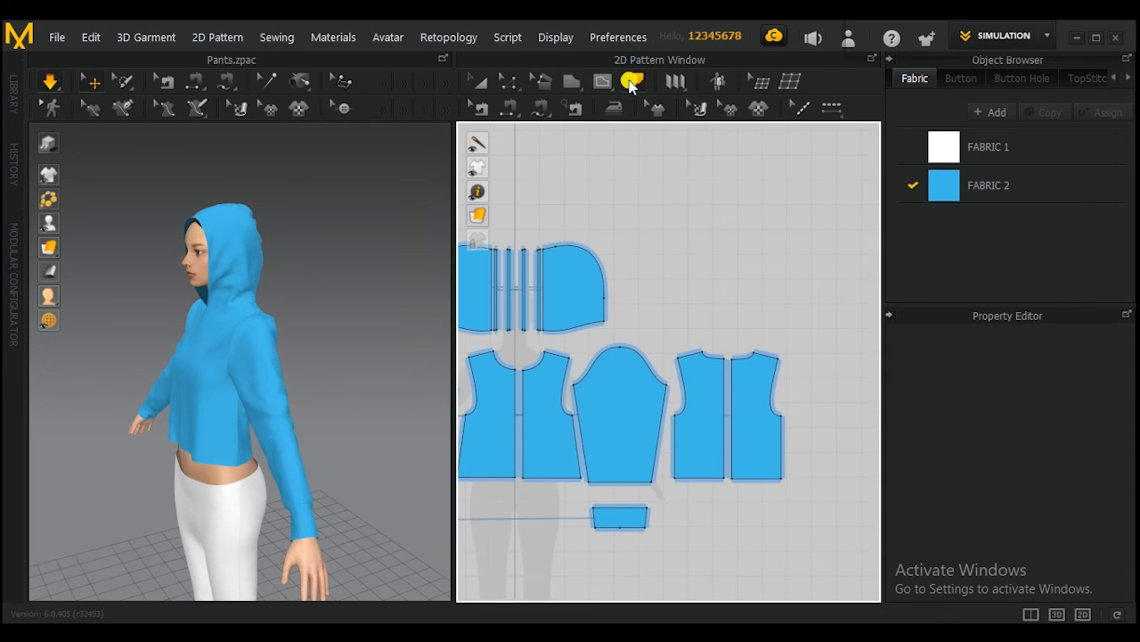
pyautogui.click(602, 83)
pyautogui.scroll(2, 629, 321)
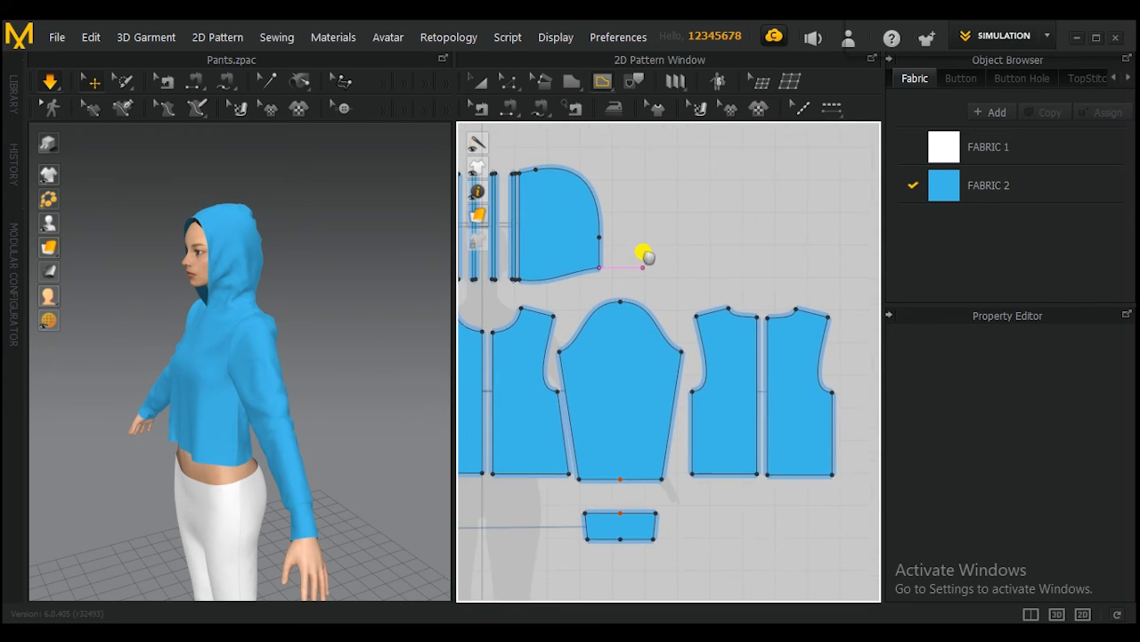
pyautogui.scroll(1, 647, 257)
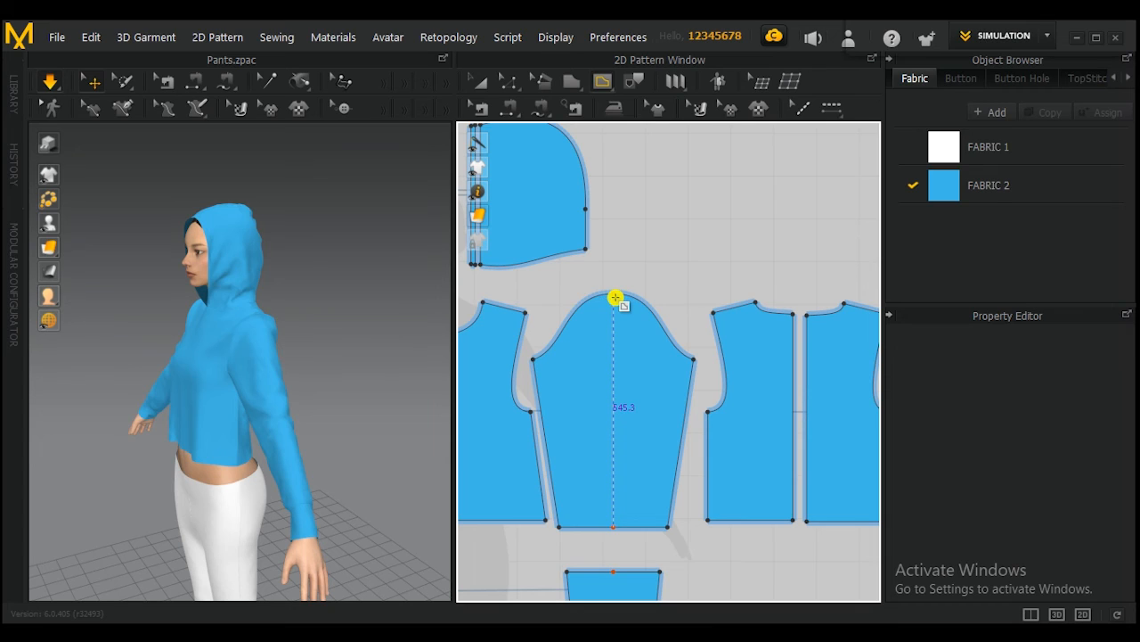
pyautogui.moveTo(615, 296); pyautogui.dragTo(615, 524)
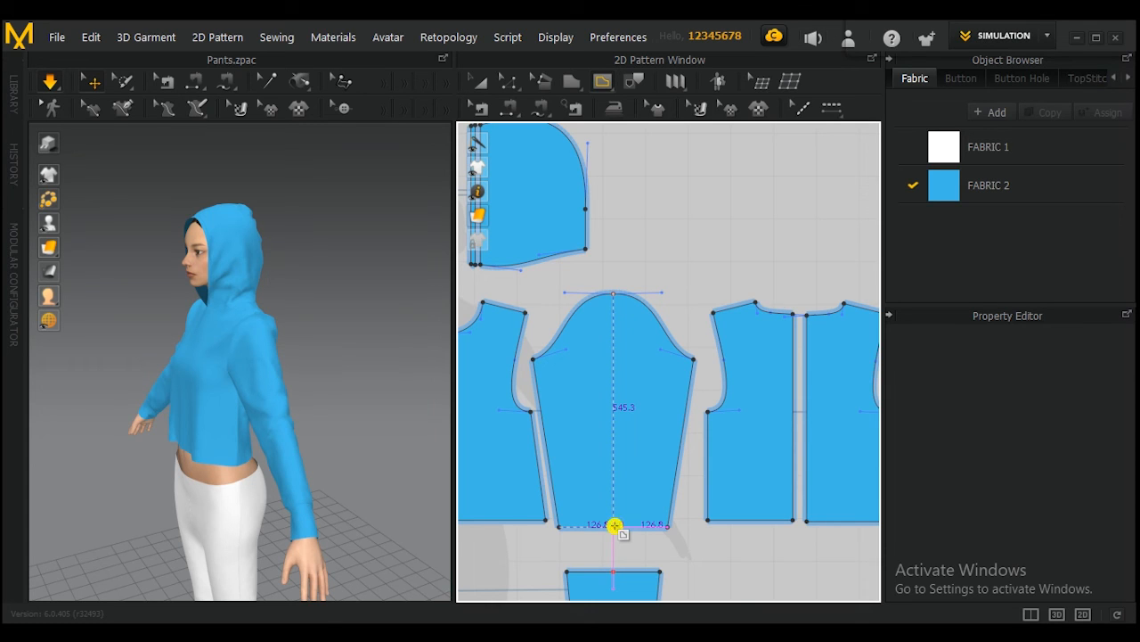
pyautogui.doubleClick(614, 525)
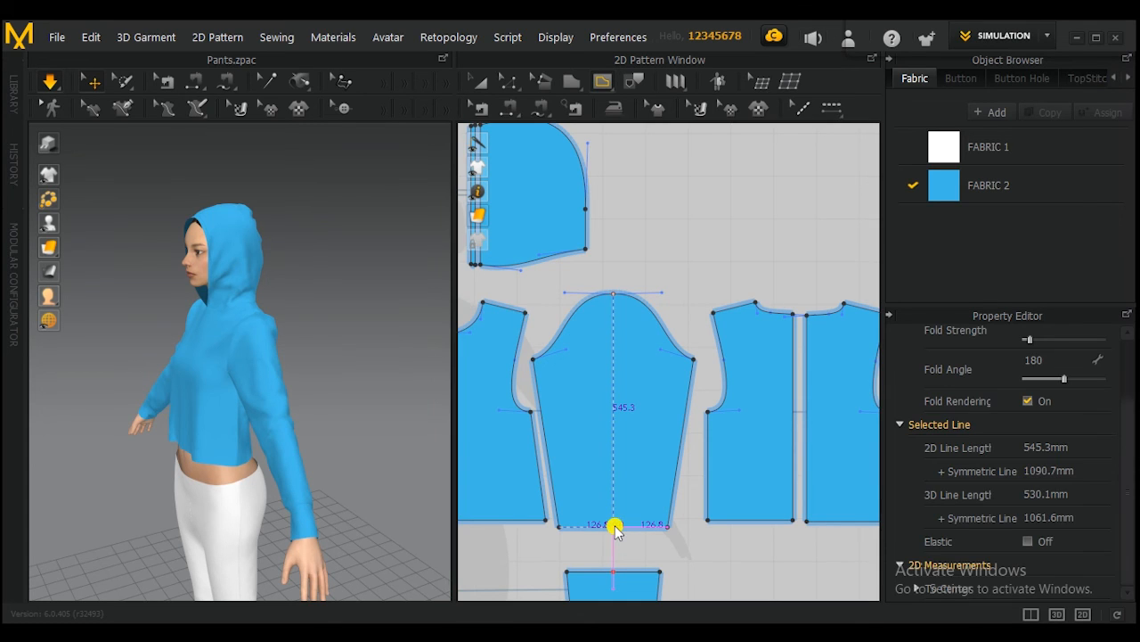
pyautogui.scroll(5, 630, 534)
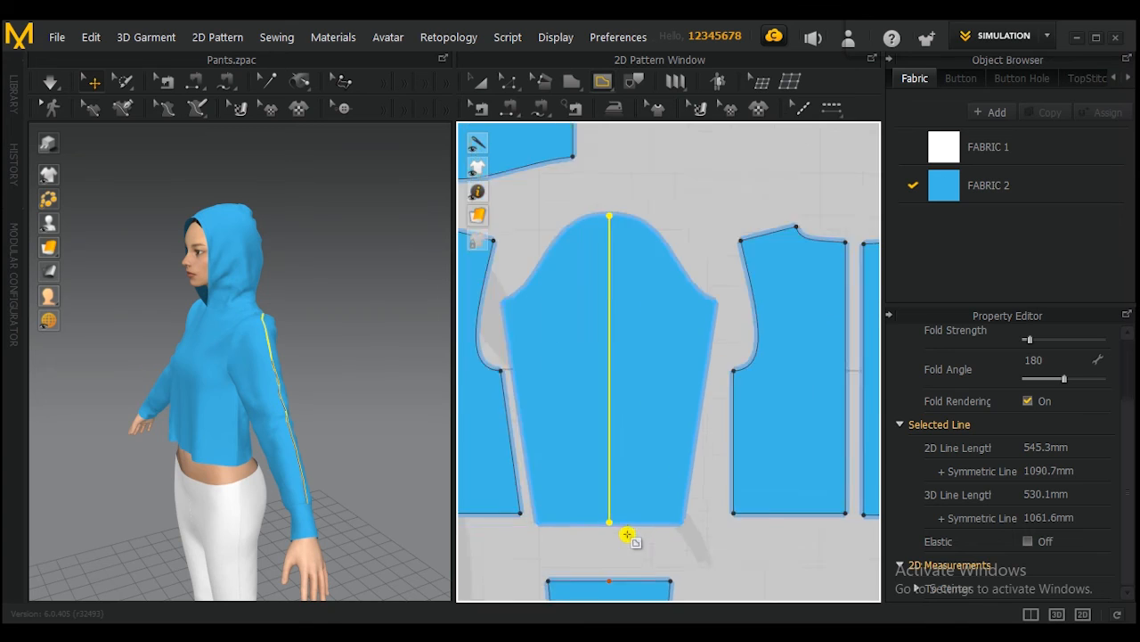
pyautogui.scroll(-5, 629, 539)
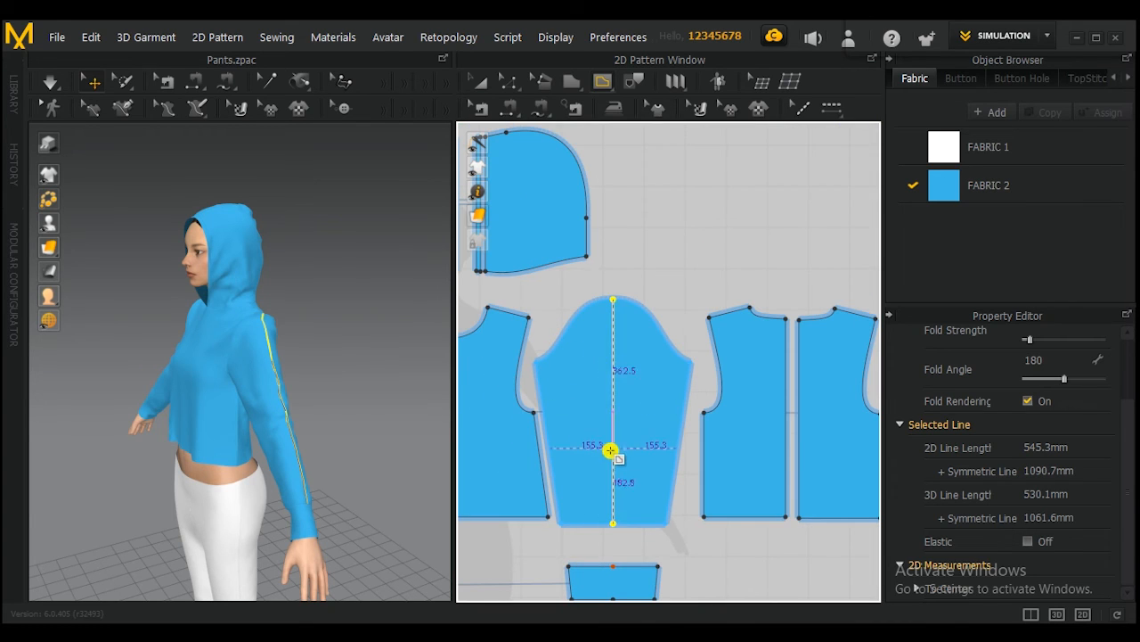
pyautogui.scroll(2, 641, 354)
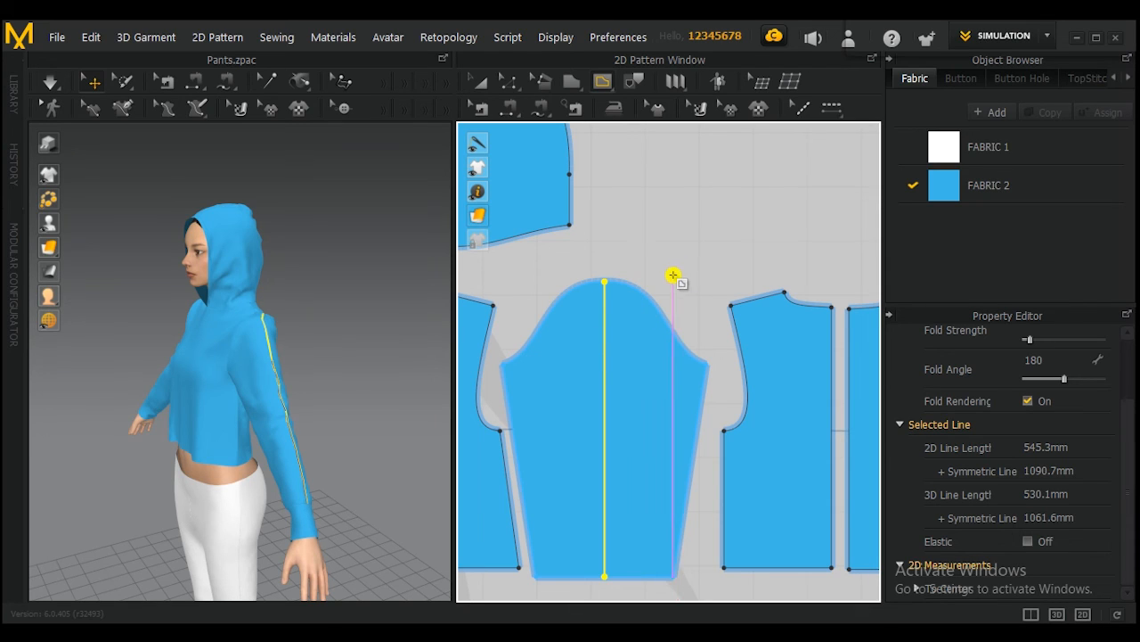
# Delete the sleeve's centre line and draw a vertical internal line about 537 mm long from the cap, left of its peak, to the hem
pyautogui.press('Delete')
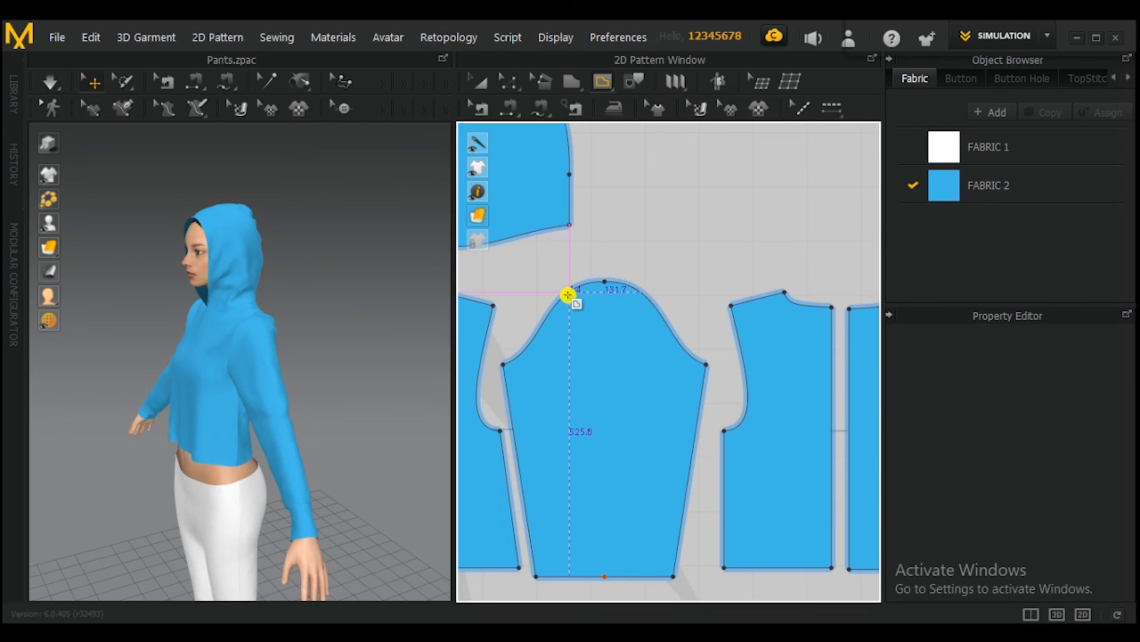
pyautogui.scroll(3, 575, 289)
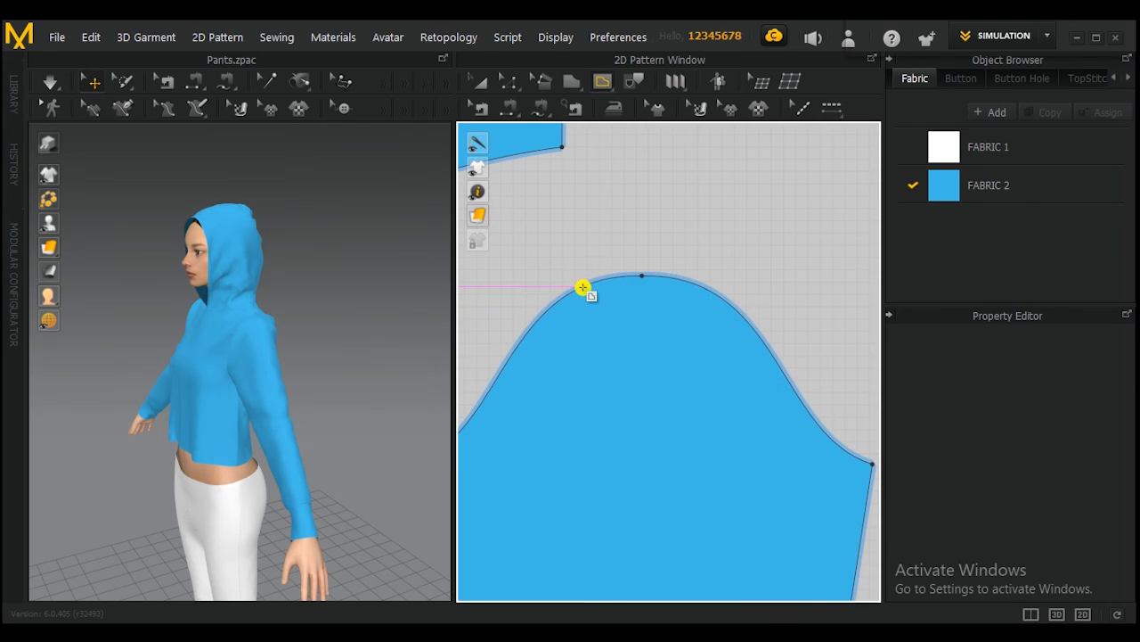
pyautogui.scroll(-5, 591, 293)
pyautogui.scroll(3, 582, 330)
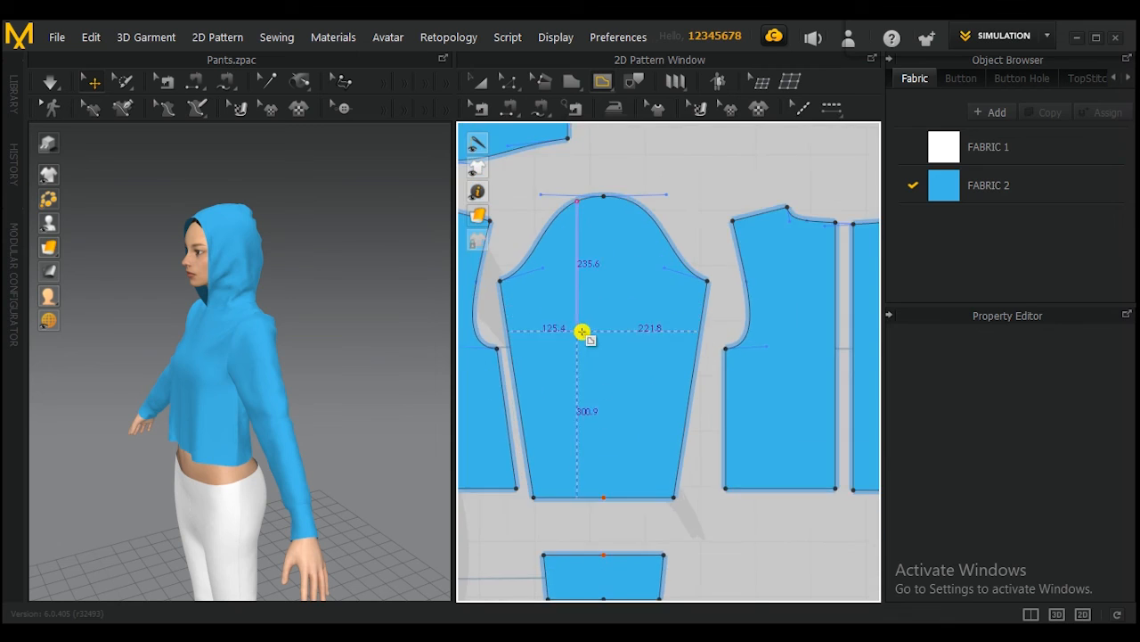
pyautogui.scroll(-2, 581, 367)
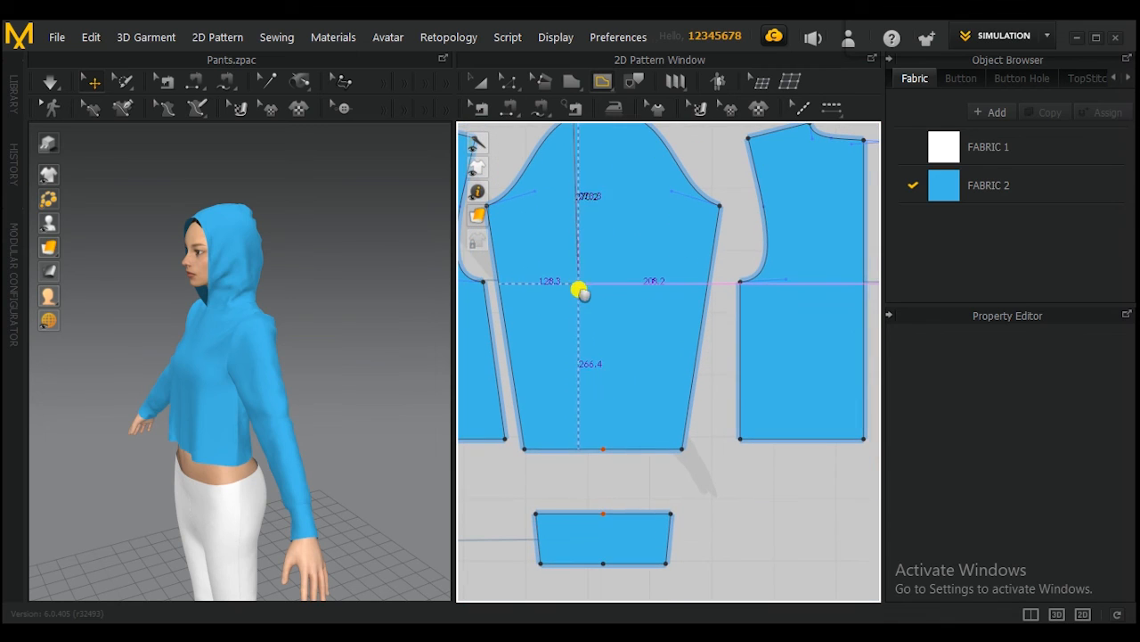
pyautogui.doubleClick(574, 446)
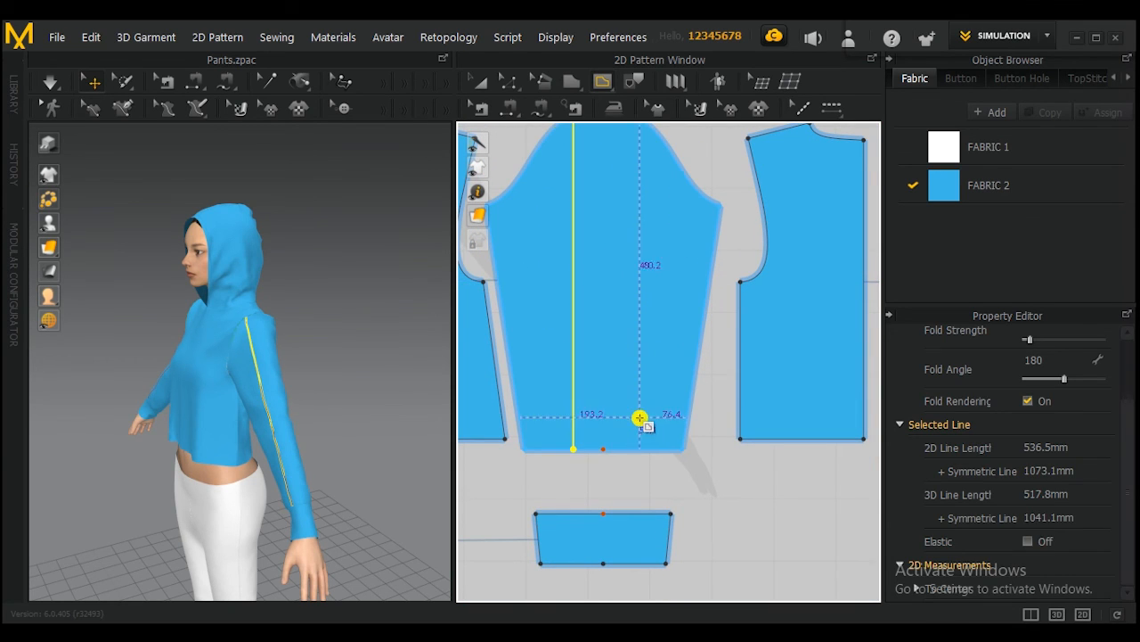
pyautogui.scroll(-1, 628, 428)
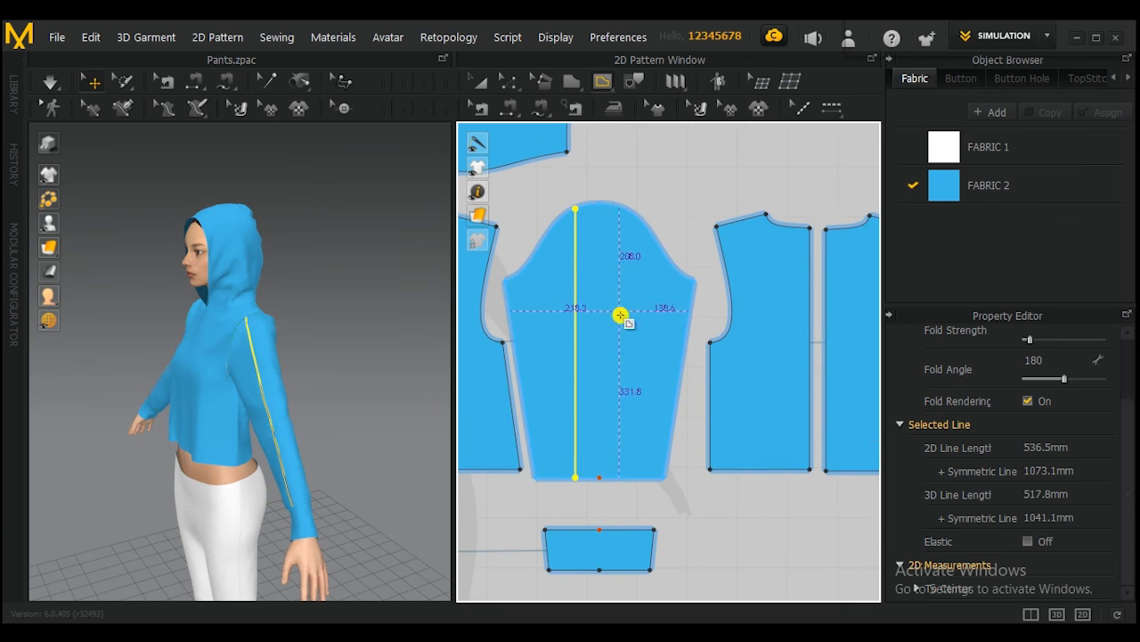
pyautogui.click(509, 84)
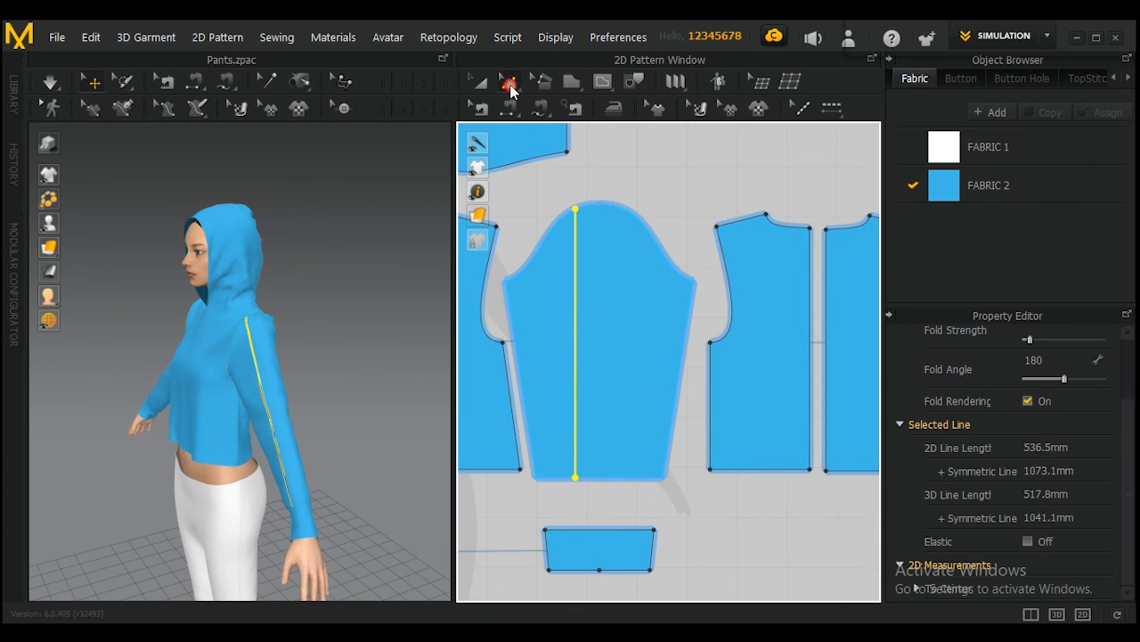
pyautogui.rightClick(576, 276)
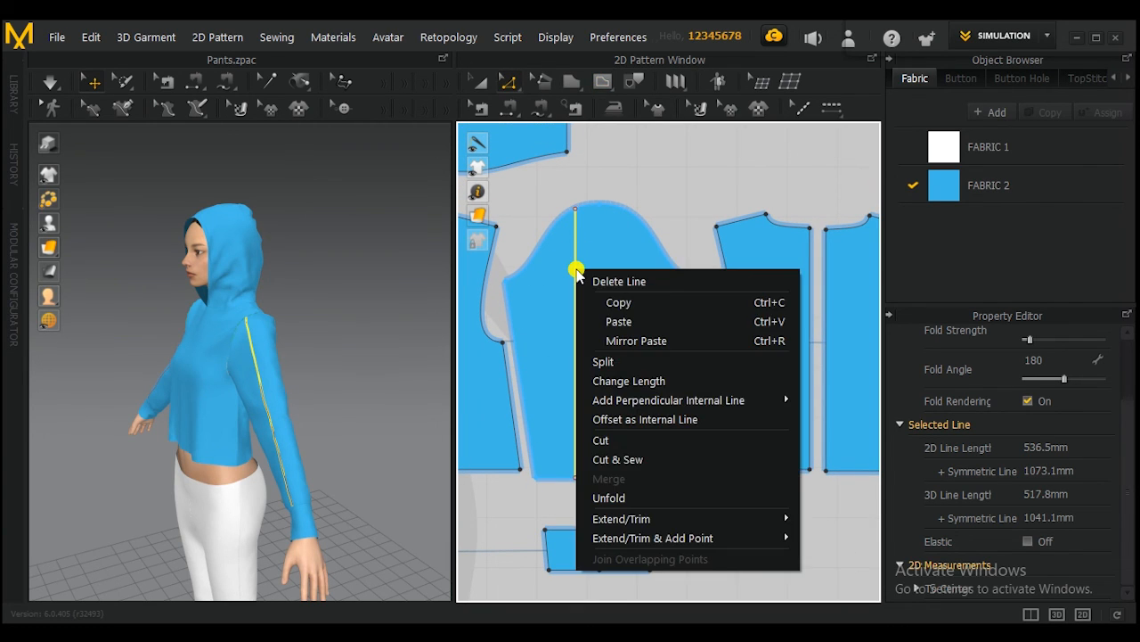
pyautogui.click(637, 340)
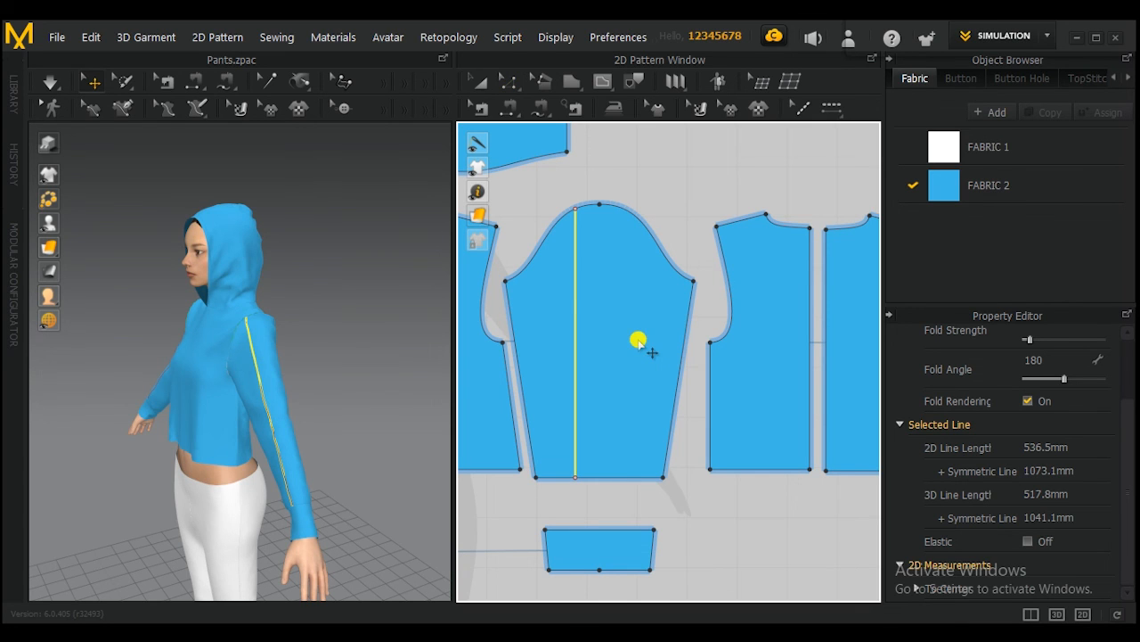
pyautogui.scroll(-1, 619, 338)
pyautogui.scroll(-3, 623, 346)
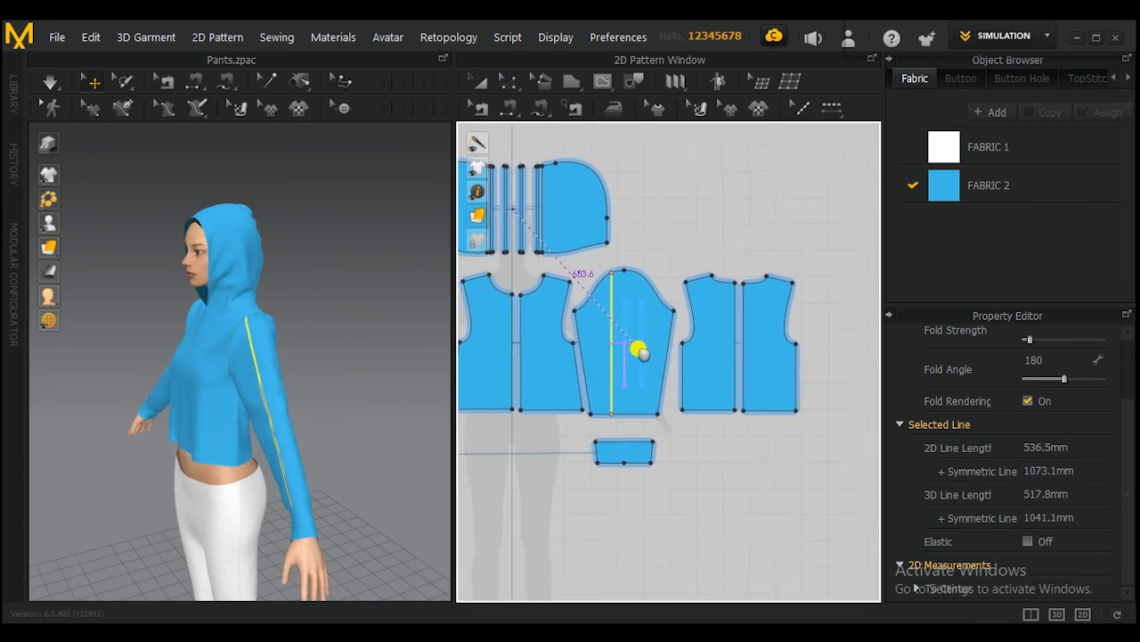
pyautogui.scroll(1, 660, 339)
pyautogui.scroll(3, 680, 290)
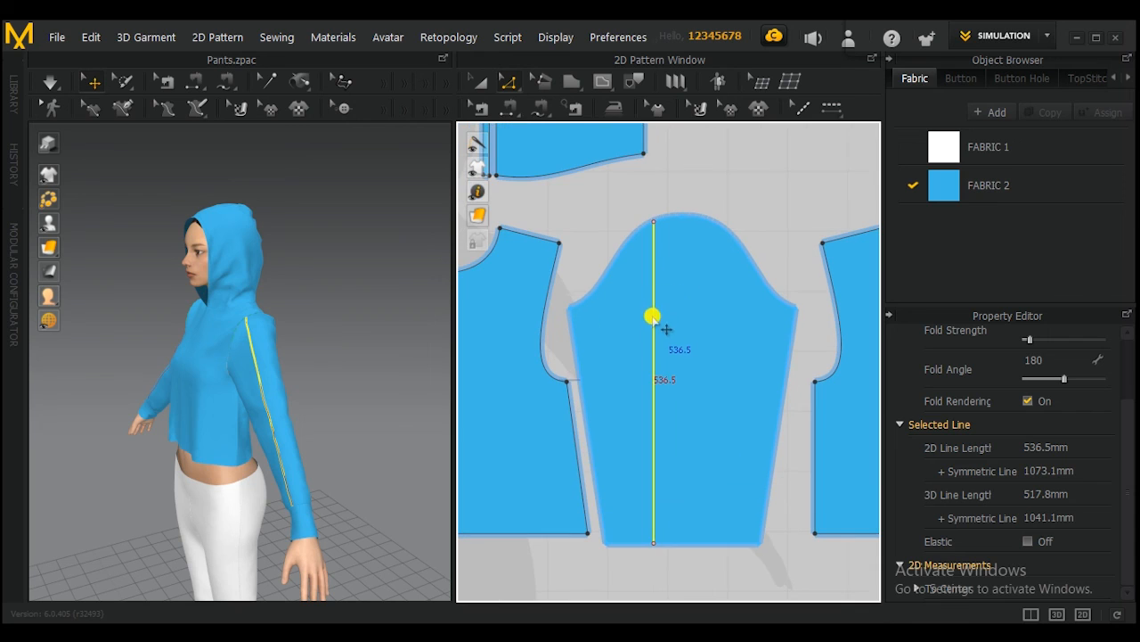
# Copy the sleeve's internal line and paste it as a parallel line on the other side of the cap's peak
pyautogui.rightClick(653, 316)
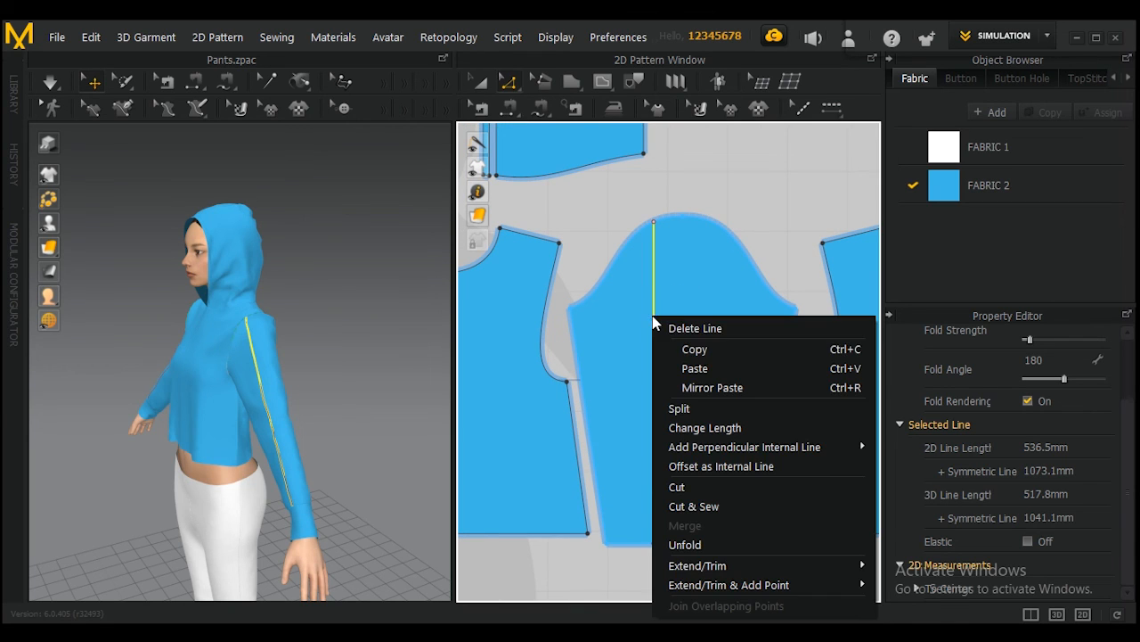
pyautogui.click(695, 349)
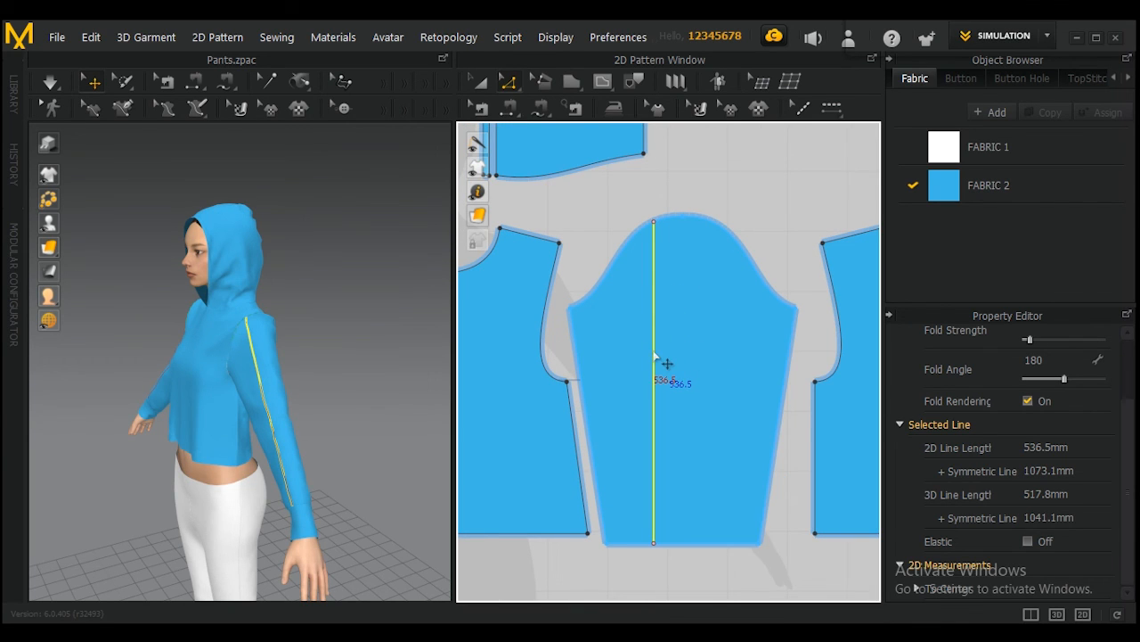
pyautogui.rightClick(656, 358)
pyautogui.click(692, 401)
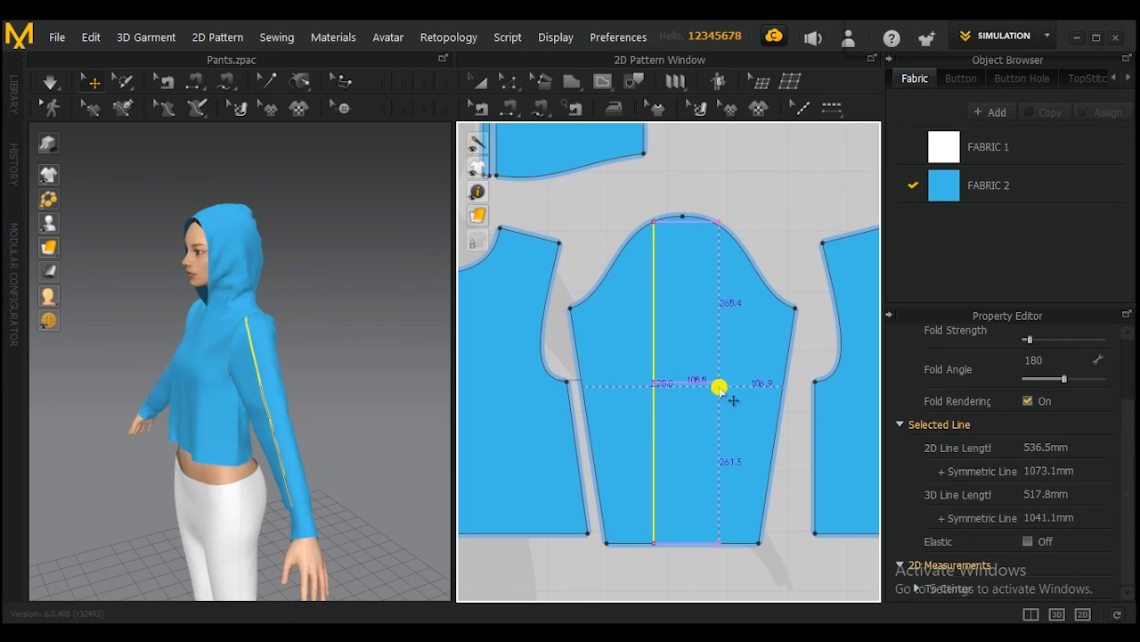
pyautogui.click(719, 387)
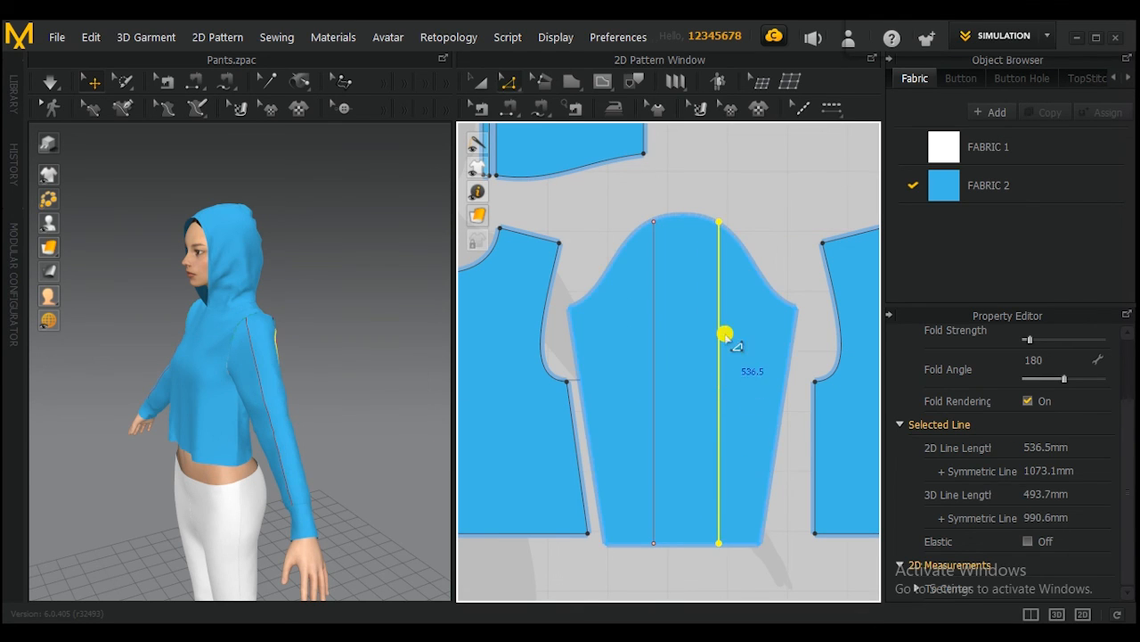
# Shift the pasted internal line slightly toward the sleeve's centre so that its upper end meets the cap curve
pyautogui.scroll(3, 723, 343)
pyautogui.scroll(-4, 711, 328)
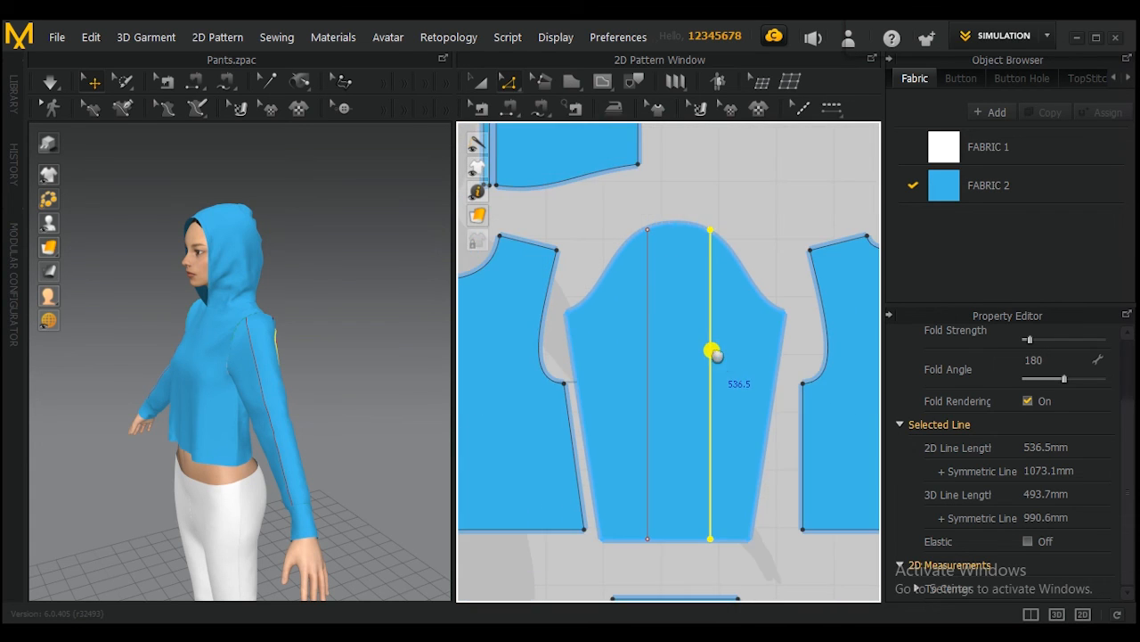
pyautogui.moveTo(713, 351); pyautogui.dragTo(649, 291, button='middle')
pyautogui.scroll(5, 650, 291)
pyautogui.scroll(-2, 669, 337)
pyautogui.moveTo(669, 337); pyautogui.dragTo(658, 165, button='middle')
pyautogui.scroll(4, 672, 362)
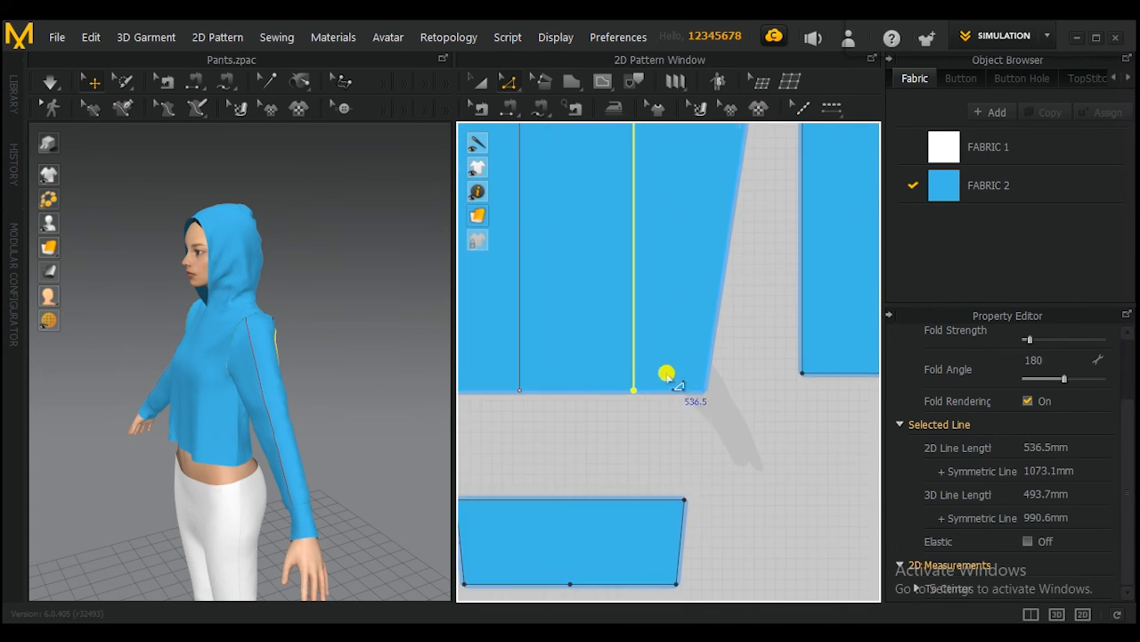
pyautogui.click(626, 423)
pyautogui.scroll(3, 625, 400)
pyautogui.scroll(-5, 634, 398)
pyautogui.scroll(-2, 648, 390)
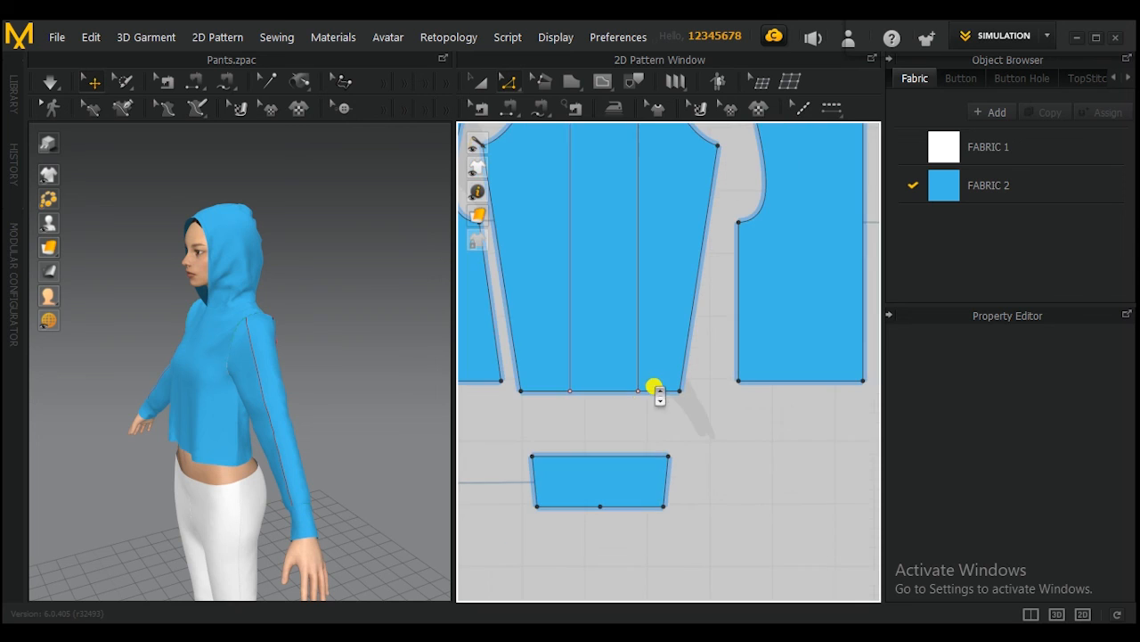
pyautogui.moveTo(644, 229); pyautogui.dragTo(644, 440, button='middle')
pyautogui.scroll(5, 610, 216)
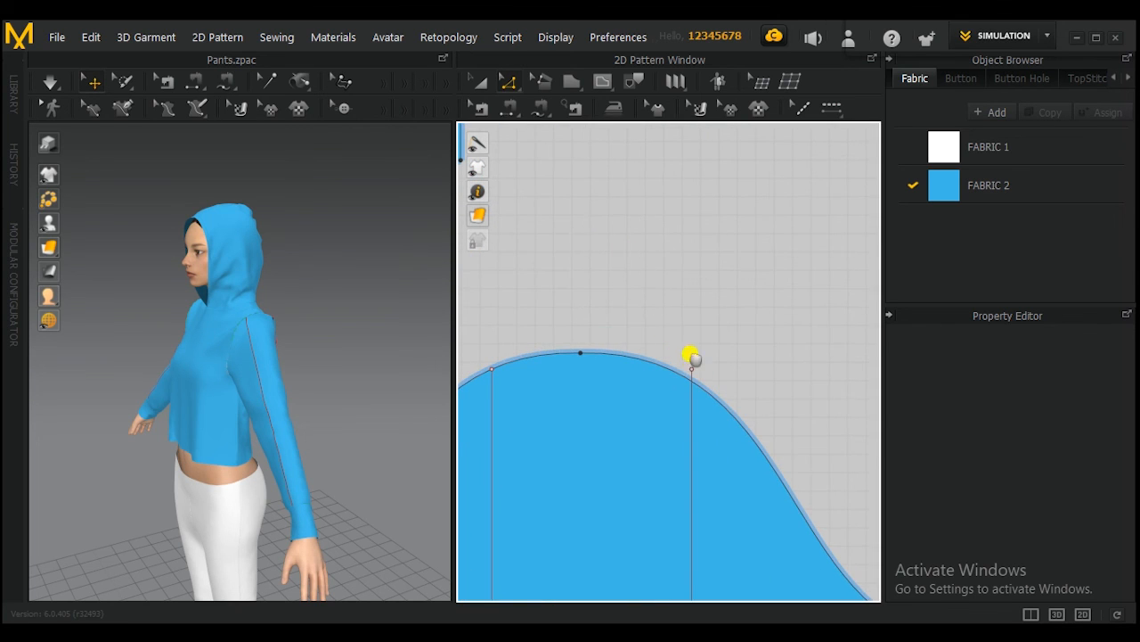
pyautogui.moveTo(691, 355); pyautogui.dragTo(708, 239, button='middle')
pyautogui.moveTo(709, 314); pyautogui.dragTo(686, 310)
pyautogui.scroll(-3, 686, 312)
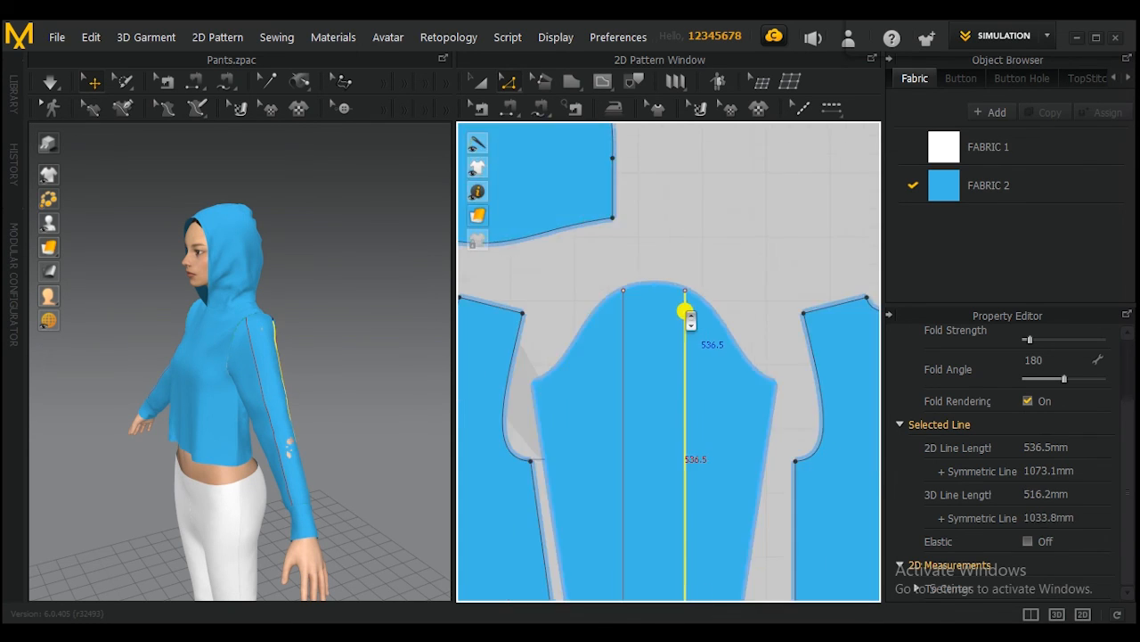
# Examine whether the shifted line's lower end meets the sleeve hem and how both lines sit on the sleeve
pyautogui.scroll(3, 691, 307)
pyautogui.scroll(2, 693, 301)
pyautogui.moveTo(695, 300); pyautogui.dragTo(697, 36, button='middle')
pyautogui.moveTo(648, 386); pyautogui.dragTo(693, 245, button='middle')
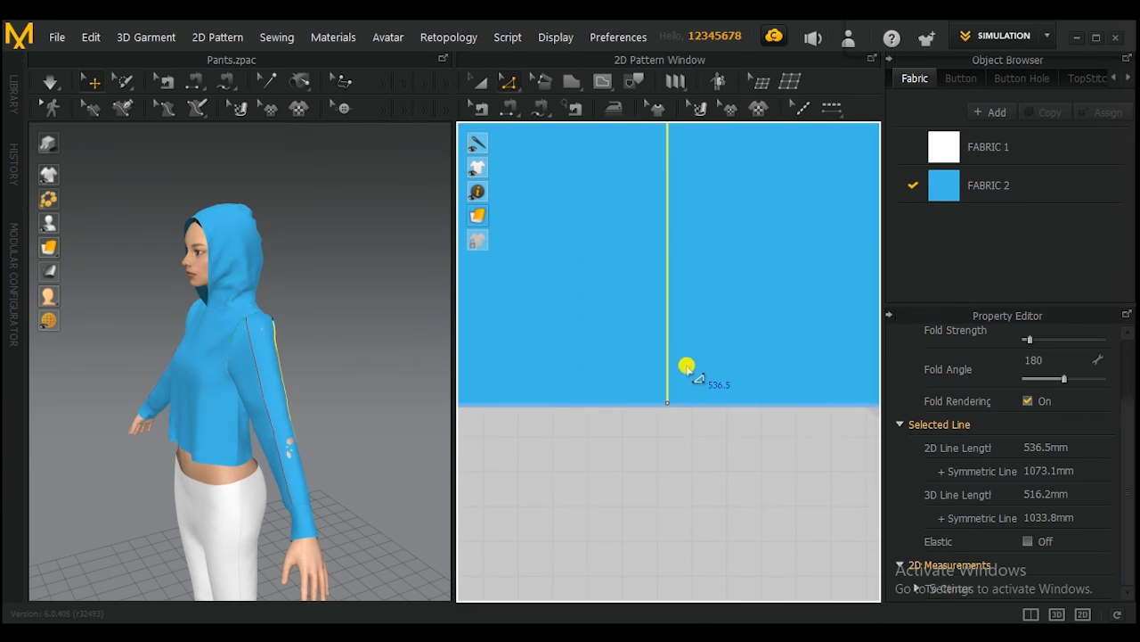
pyautogui.moveTo(601, 401); pyautogui.dragTo(790, 373, button='middle')
pyautogui.scroll(-4, 718, 393)
pyautogui.scroll(-5, 710, 383)
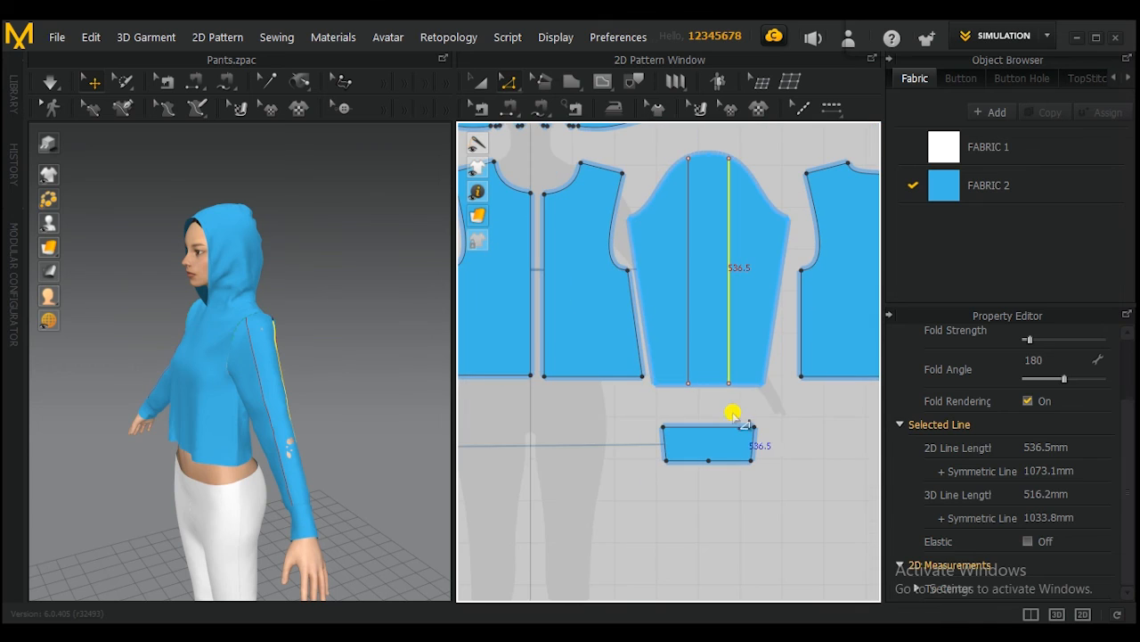
pyautogui.click(776, 406)
# Cut and sew the sleeve pattern along both internal lines to split it into three panels
pyautogui.moveTo(713, 237); pyautogui.dragTo(688, 268, button='middle')
pyautogui.click(481, 83)
pyautogui.click(664, 257)
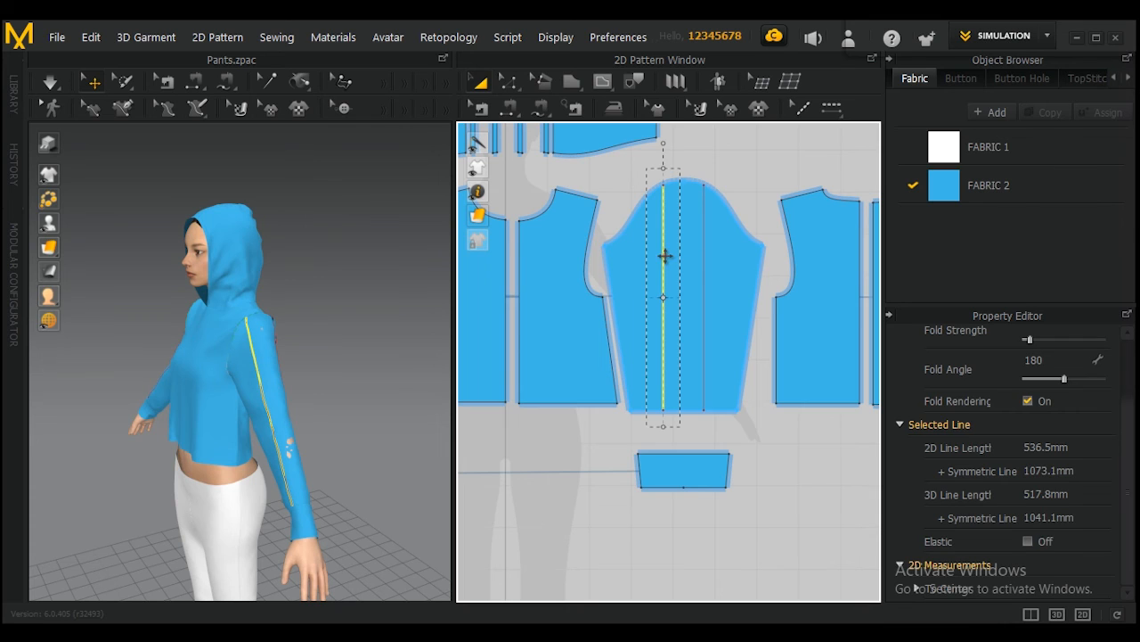
pyautogui.keyDown('shift'); pyautogui.click(704, 258); pyautogui.keyUp('shift')
pyautogui.rightClick(704, 258)
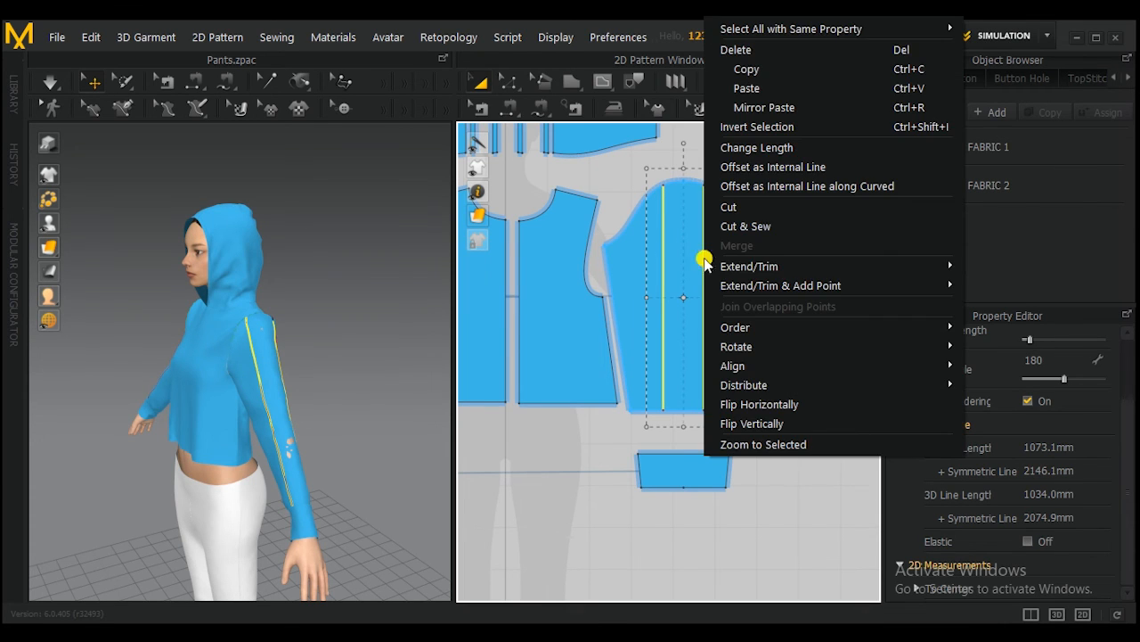
pyautogui.click(756, 224)
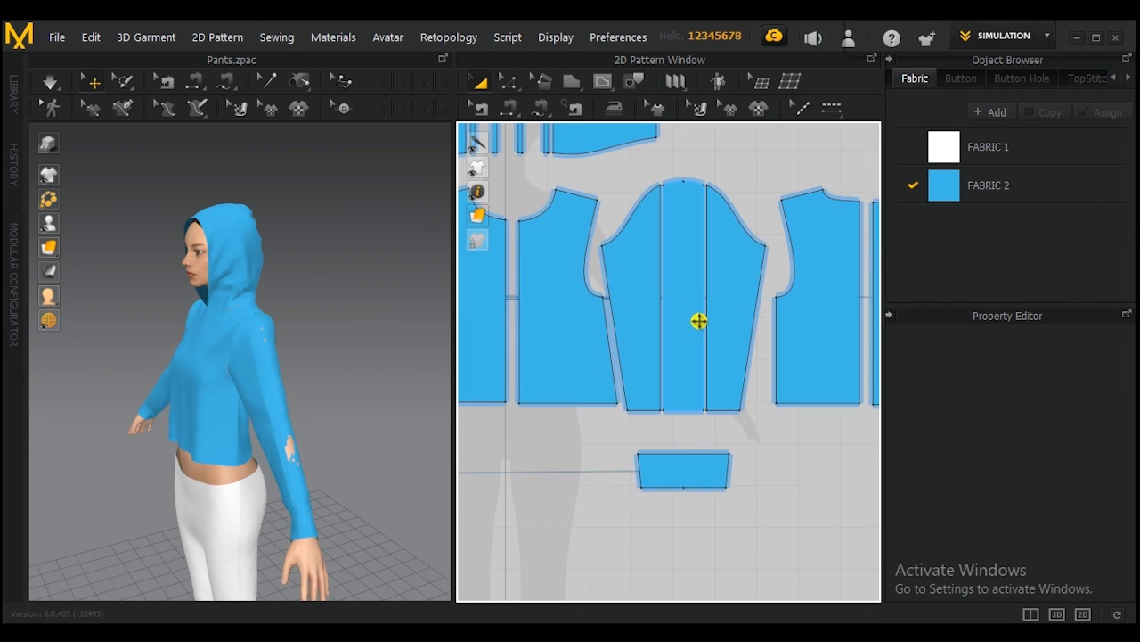
# Select the sleeve's middle strip on the avatar and start simulating the garment with the split sleeves
pyautogui.rightClick(767, 461)
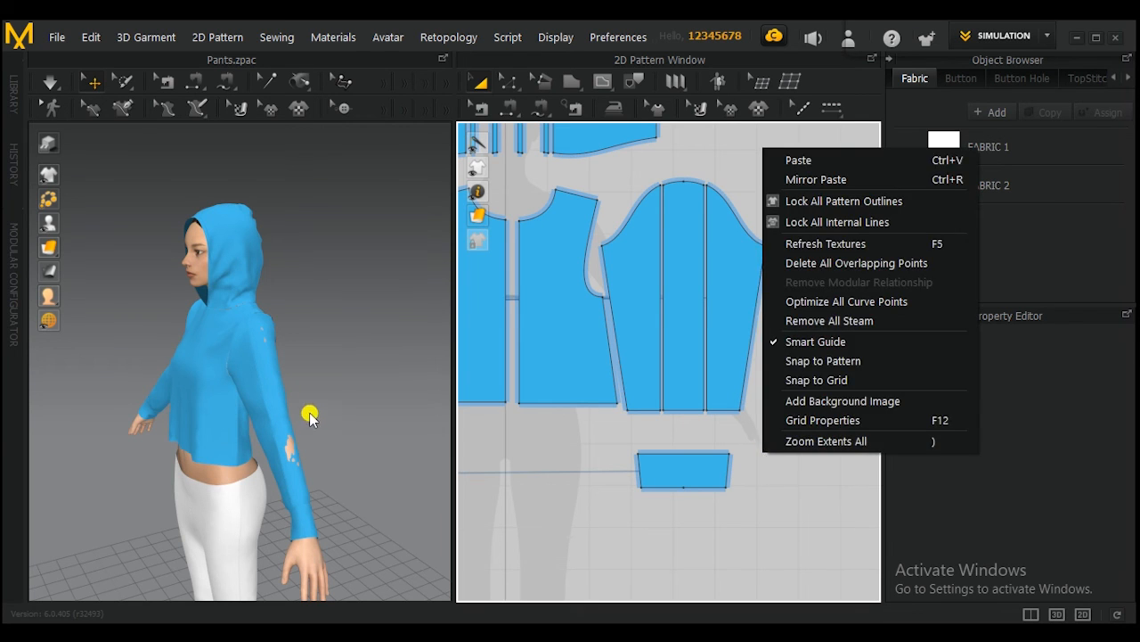
pyautogui.rightClick(330, 400)
pyautogui.press('Escape')
pyautogui.scroll(3, 264, 388)
pyautogui.scroll(2, 264, 388)
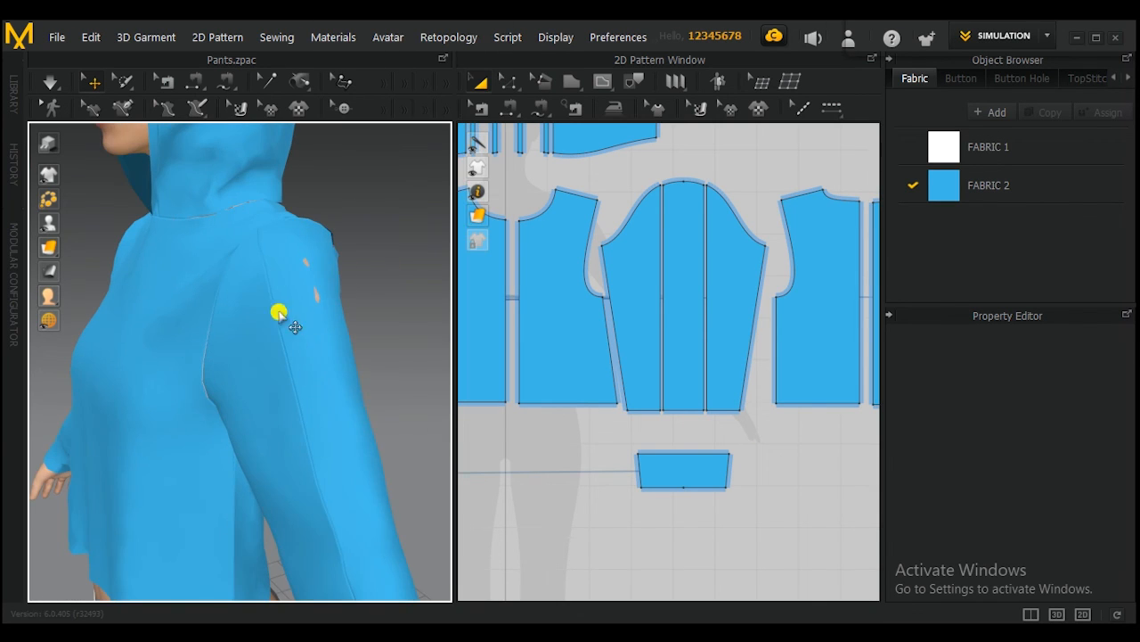
pyautogui.click(323, 357)
pyautogui.moveTo(326, 356); pyautogui.dragTo(377, 361, button='right')
pyautogui.moveTo(377, 361); pyautogui.dragTo(336, 298, button='middle')
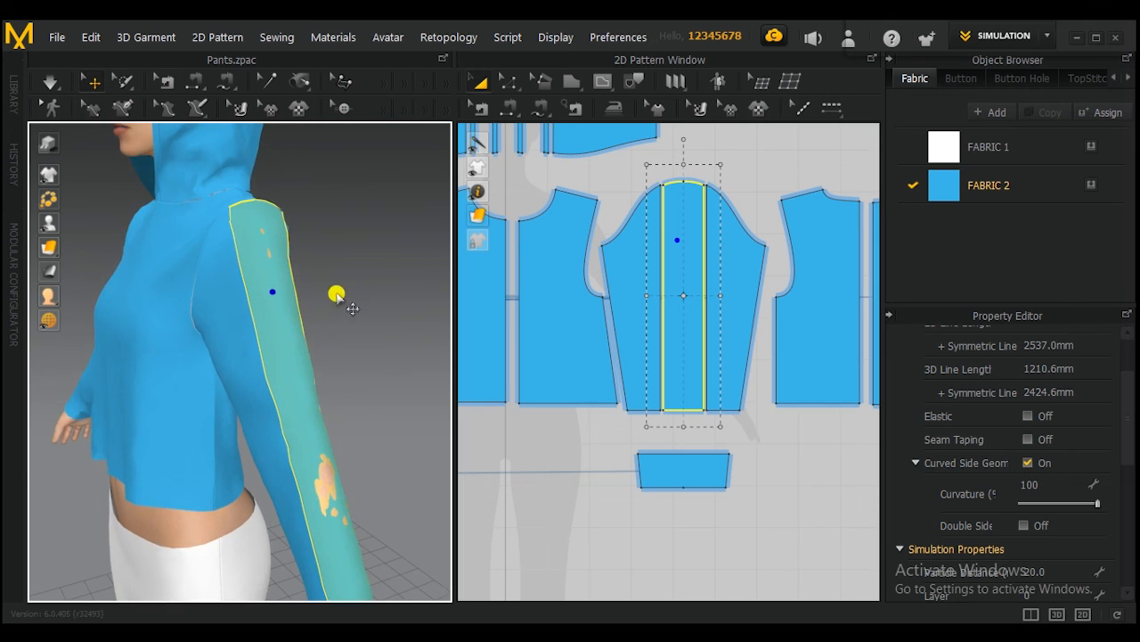
pyautogui.moveTo(335, 297); pyautogui.dragTo(393, 275, button='right')
pyautogui.moveTo(302, 356); pyautogui.dragTo(316, 337)
pyautogui.press('space')
# Pull the front body panel near the shoulder on the avatar while the simulation runs, viewing it from above
pyautogui.moveTo(323, 255); pyautogui.dragTo(343, 359, button='right')
pyautogui.moveTo(224, 311); pyautogui.dragTo(179, 325)
pyautogui.moveTo(266, 322)
pyautogui.mouseDown(button='middle')
pyautogui.moveTo(270, 308)
pyautogui.moveTo(281, 336)
pyautogui.mouseUp(button='middle')
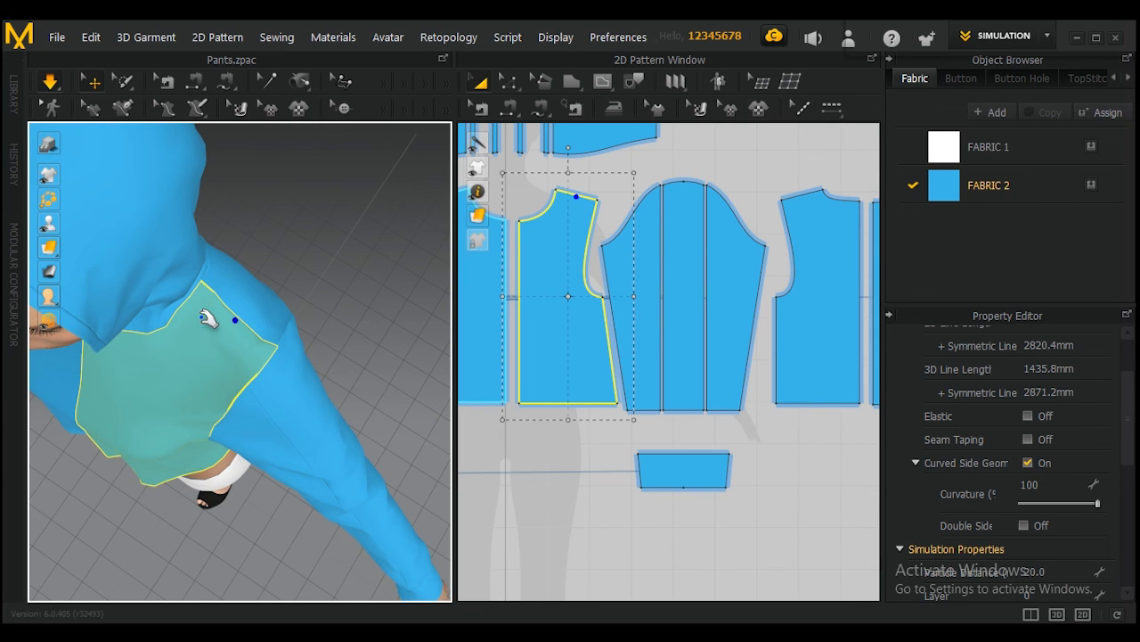
# Draw an internal line about 113 mm long across the front body pattern below the shoulder, from the armhole to the neckline
pyautogui.scroll(-4, 682, 267)
pyautogui.moveTo(690, 270); pyautogui.dragTo(710, 378, button='middle')
pyautogui.scroll(5, 645, 356)
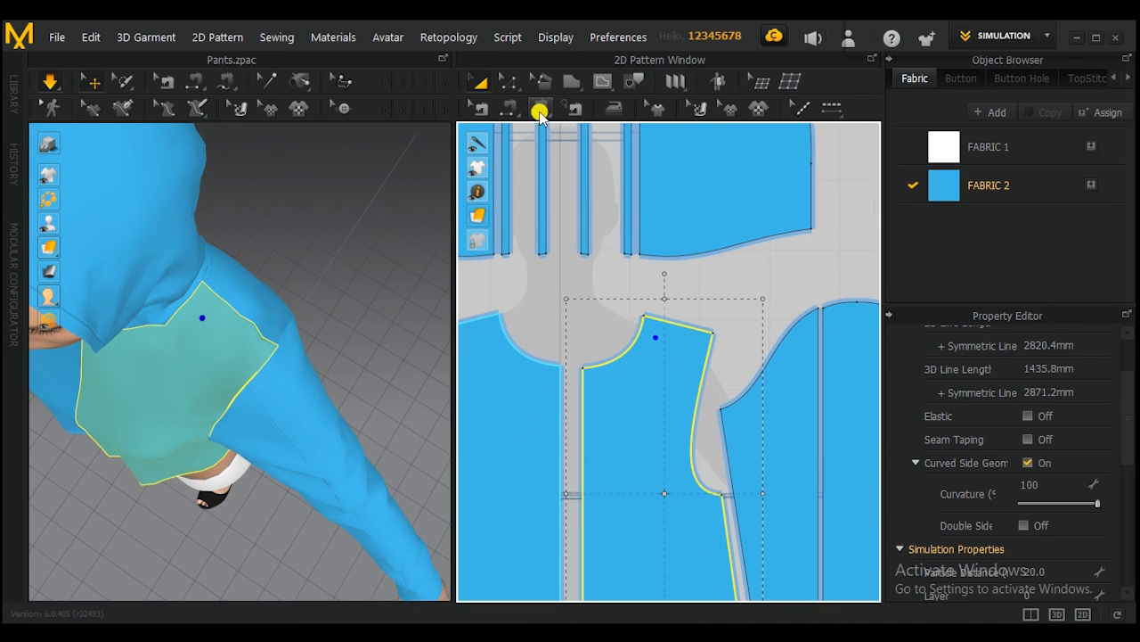
pyautogui.click(631, 84)
pyautogui.click(602, 82)
pyautogui.scroll(4, 634, 362)
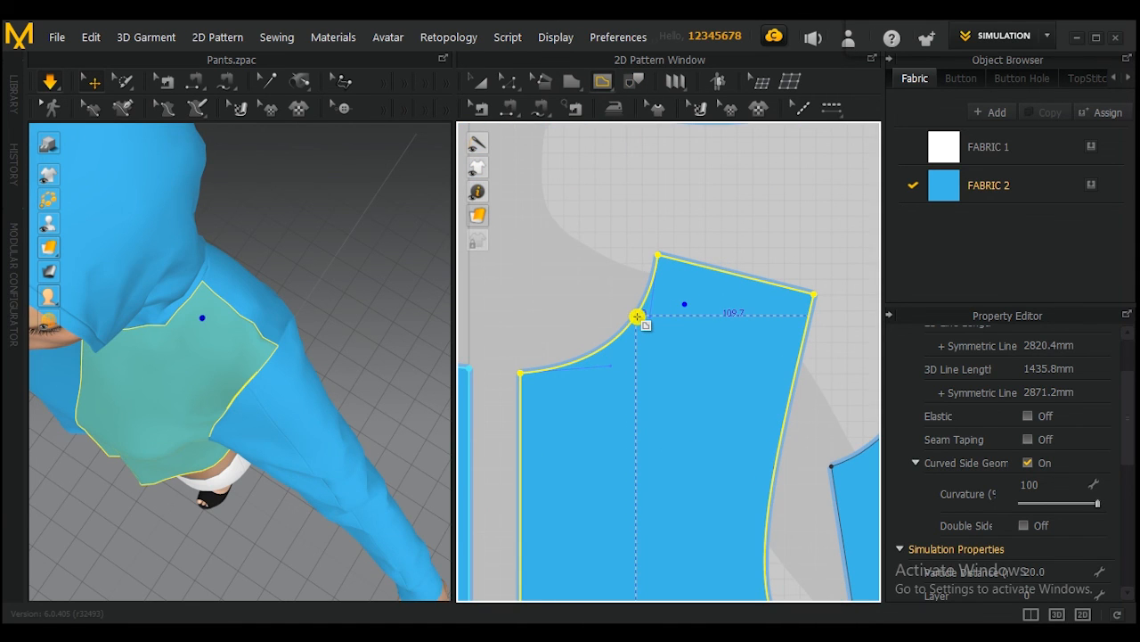
pyautogui.click(796, 370)
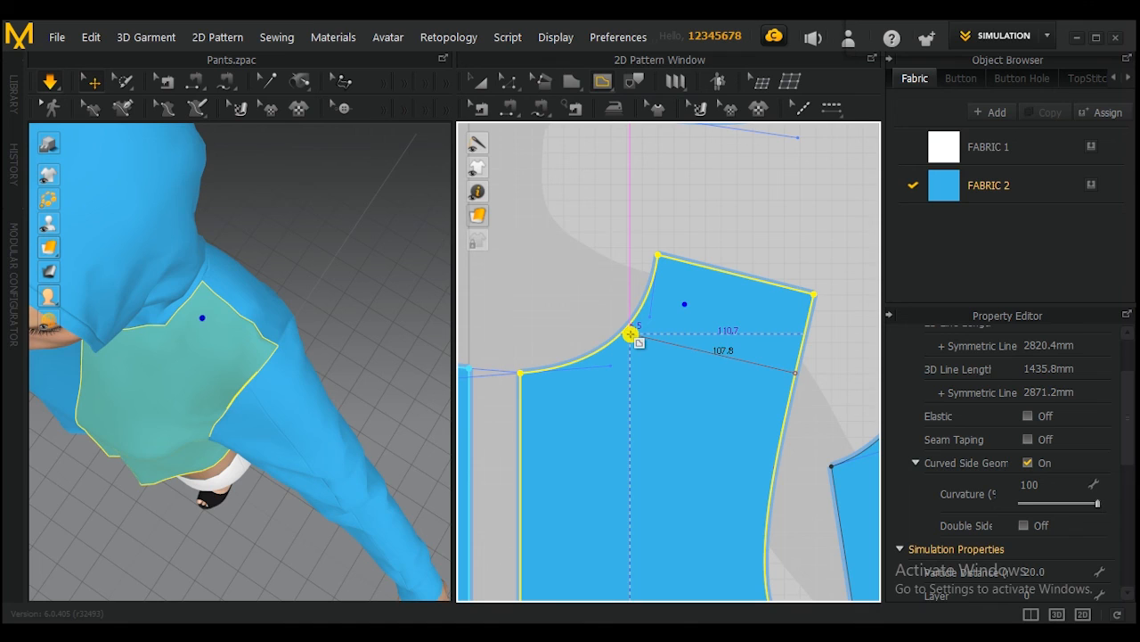
pyautogui.scroll(3, 630, 334)
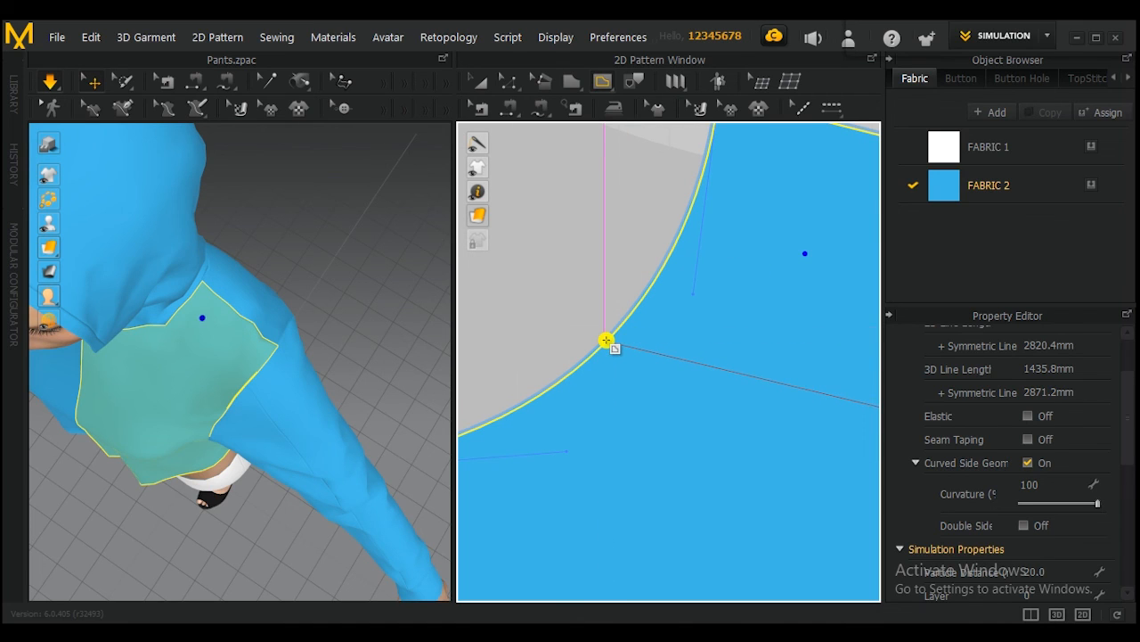
pyautogui.scroll(-4, 606, 341)
pyautogui.click(606, 341)
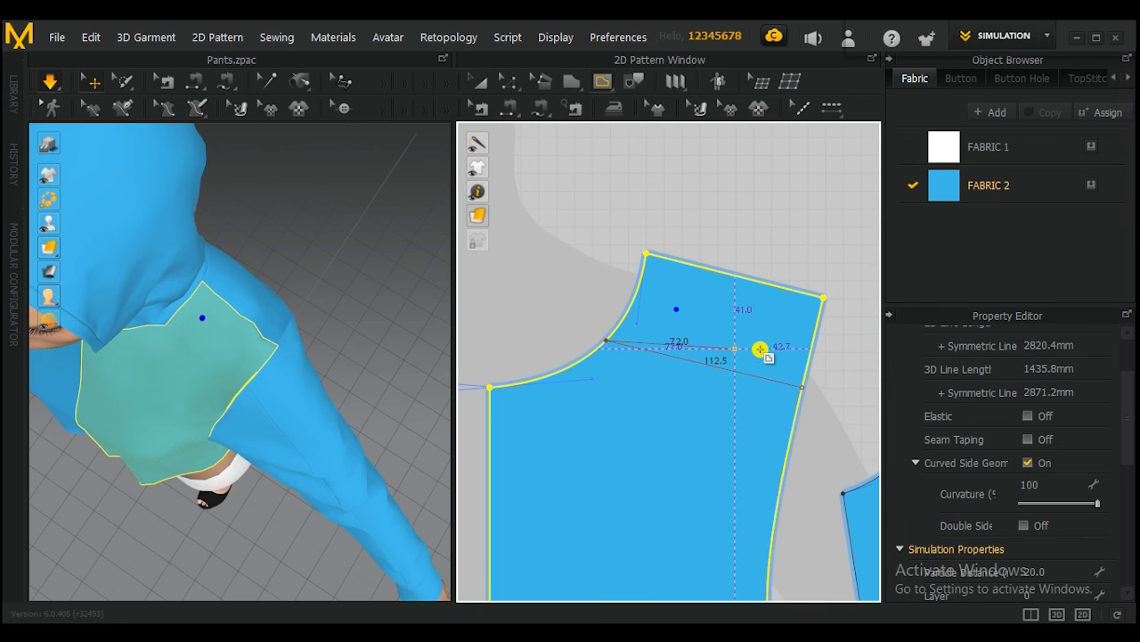
pyautogui.doubleClick(607, 340)
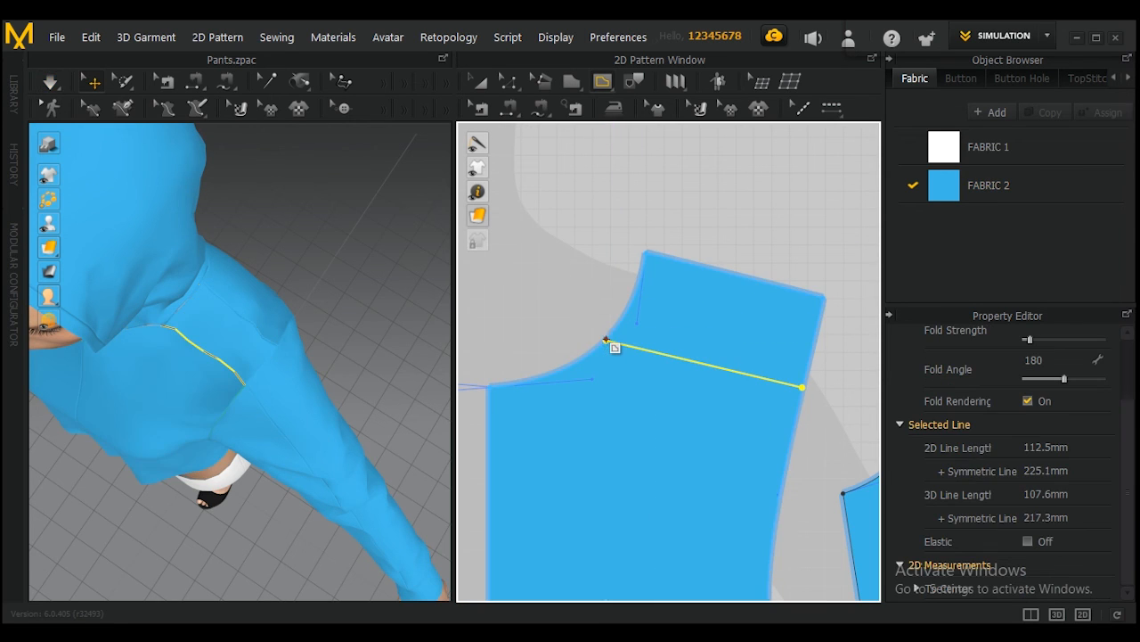
# Examine the front yoke line on the avatar, checking where it meets the armhole and sleeve seam
pyautogui.moveTo(342, 311); pyautogui.dragTo(347, 258, button='right')
pyautogui.scroll(2, 303, 315)
pyautogui.moveTo(303, 316); pyautogui.dragTo(337, 237, button='right')
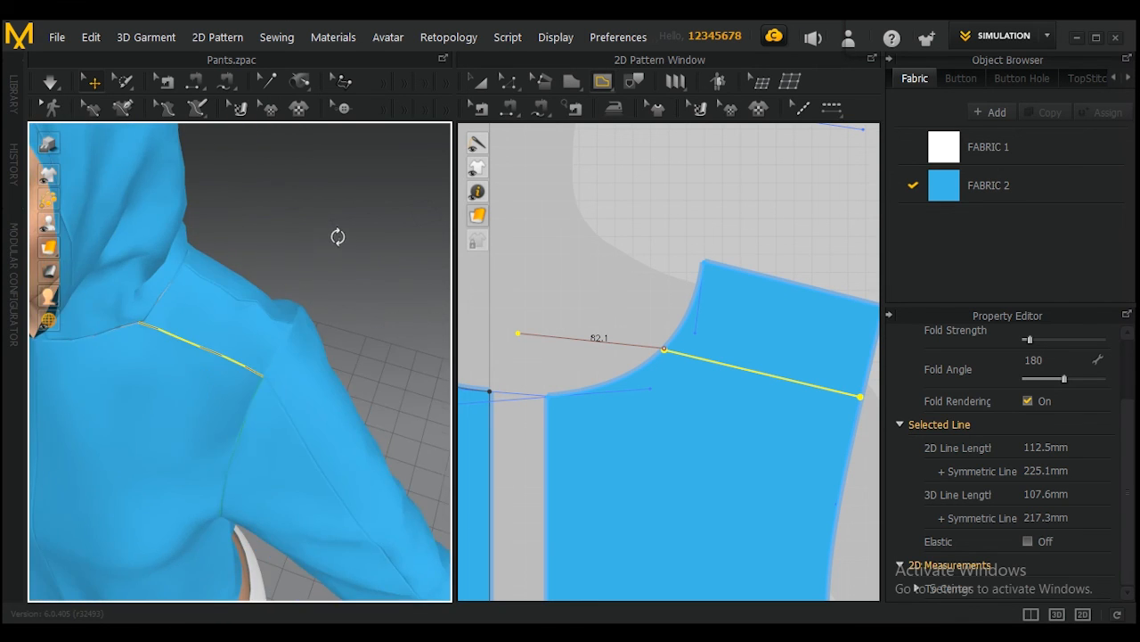
pyautogui.scroll(2, 272, 393)
pyautogui.scroll(3, 288, 407)
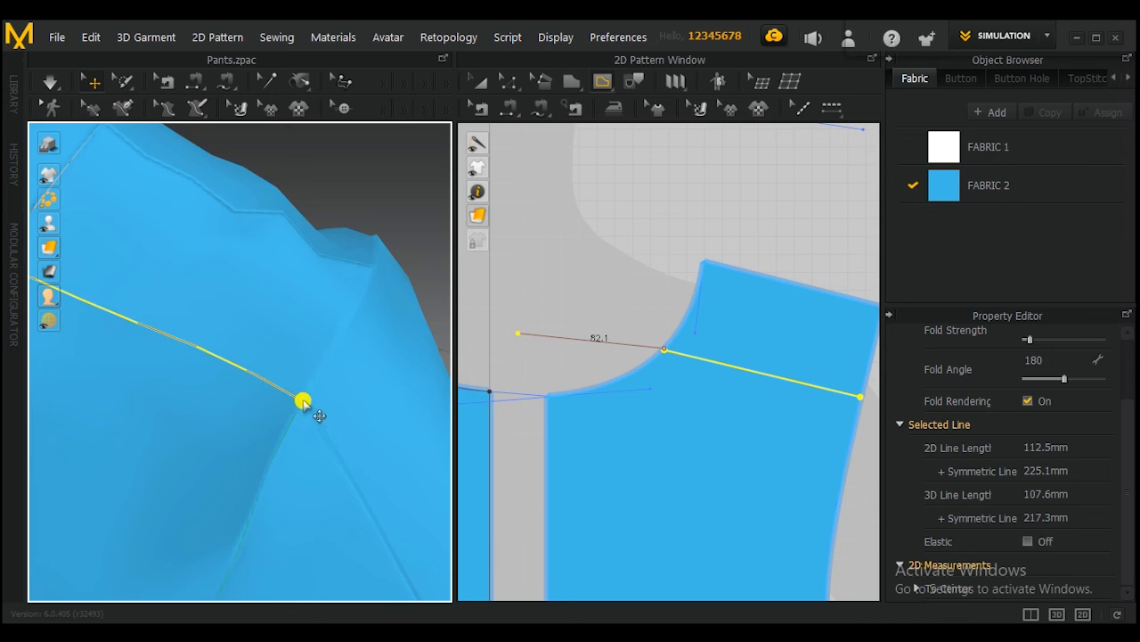
pyautogui.scroll(-4, 303, 402)
pyautogui.scroll(-2, 361, 307)
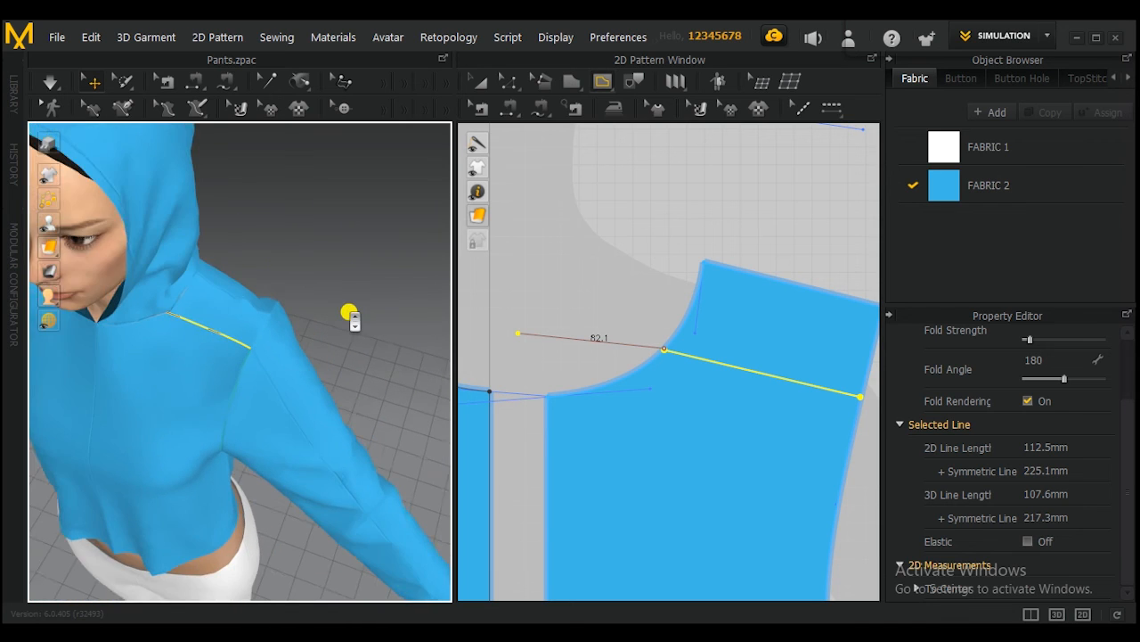
pyautogui.scroll(-2, 350, 314)
pyautogui.scroll(-3, 593, 344)
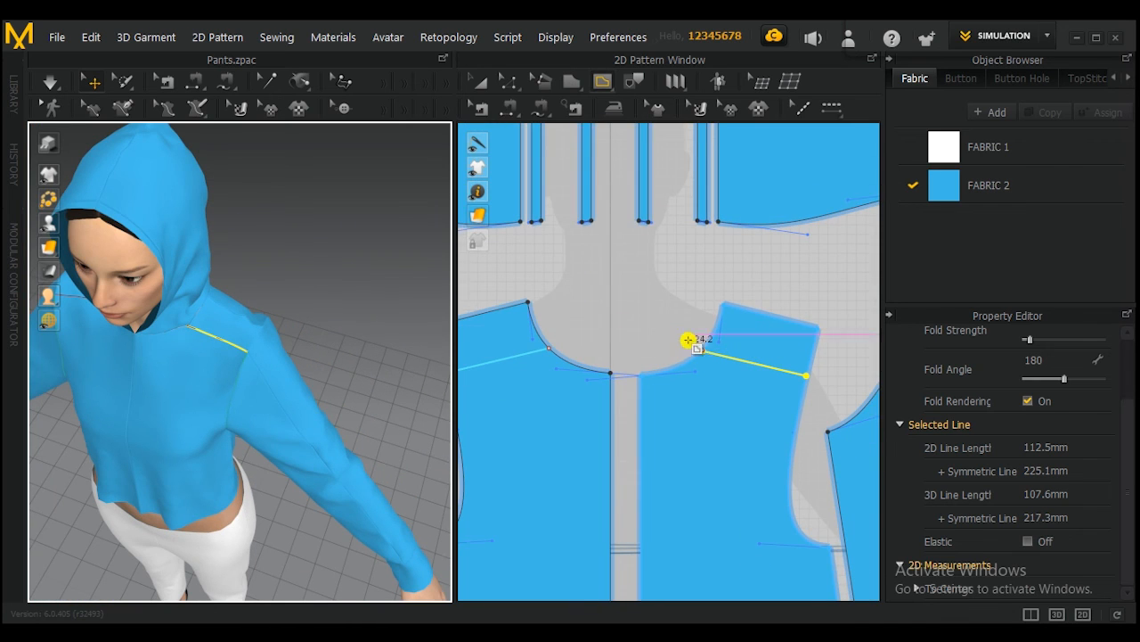
pyautogui.scroll(3, 683, 339)
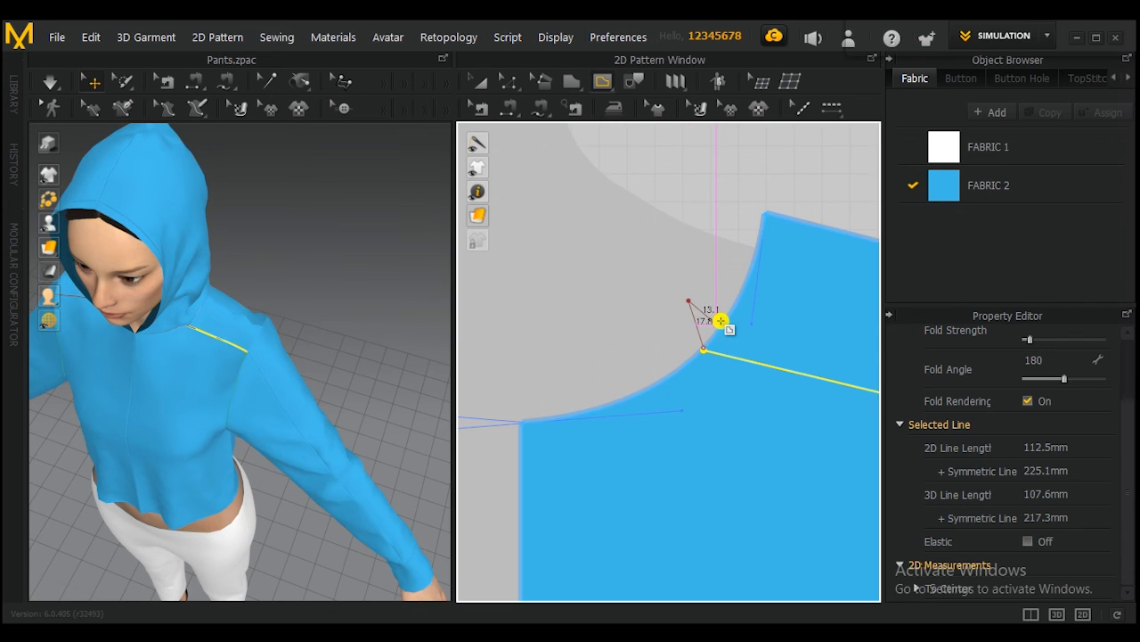
pyautogui.click(689, 303)
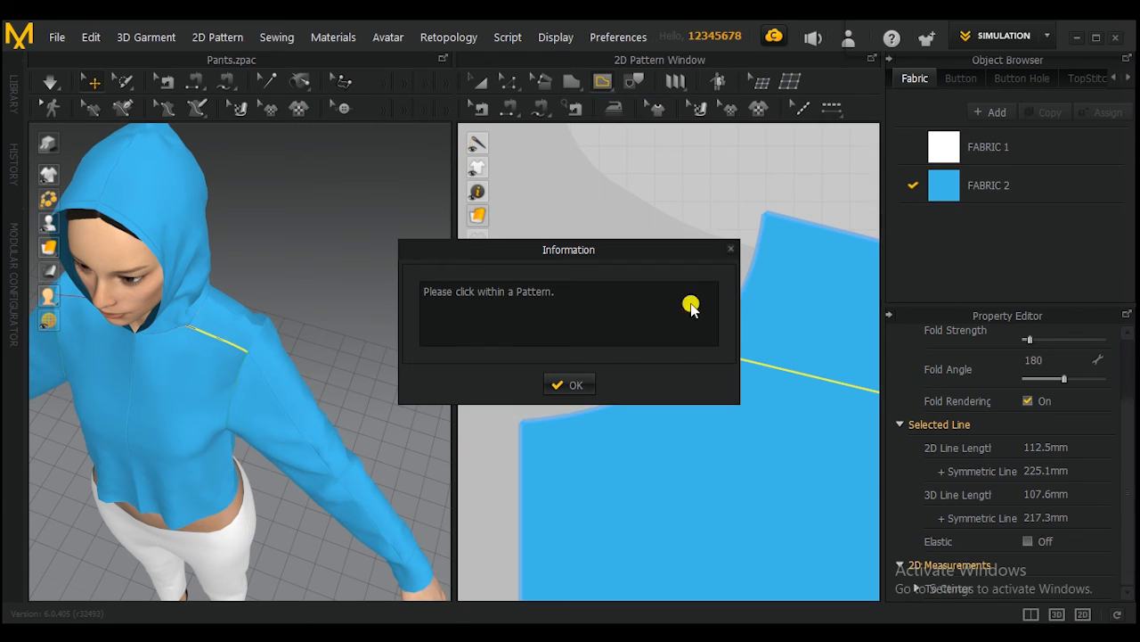
pyautogui.click(576, 382)
# Cut and sew the front body pattern along the internal yoke line below the shoulder
pyautogui.scroll(-3, 690, 346)
pyautogui.moveTo(697, 354); pyautogui.dragTo(598, 348, button='middle')
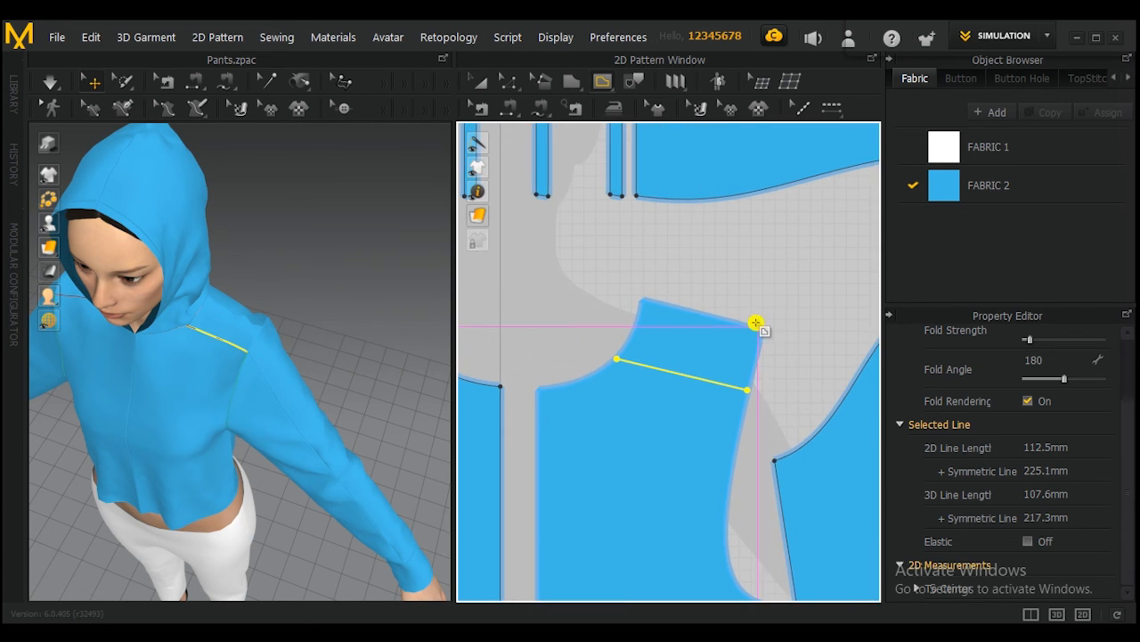
pyautogui.press('z')
pyautogui.scroll(-2, 682, 347)
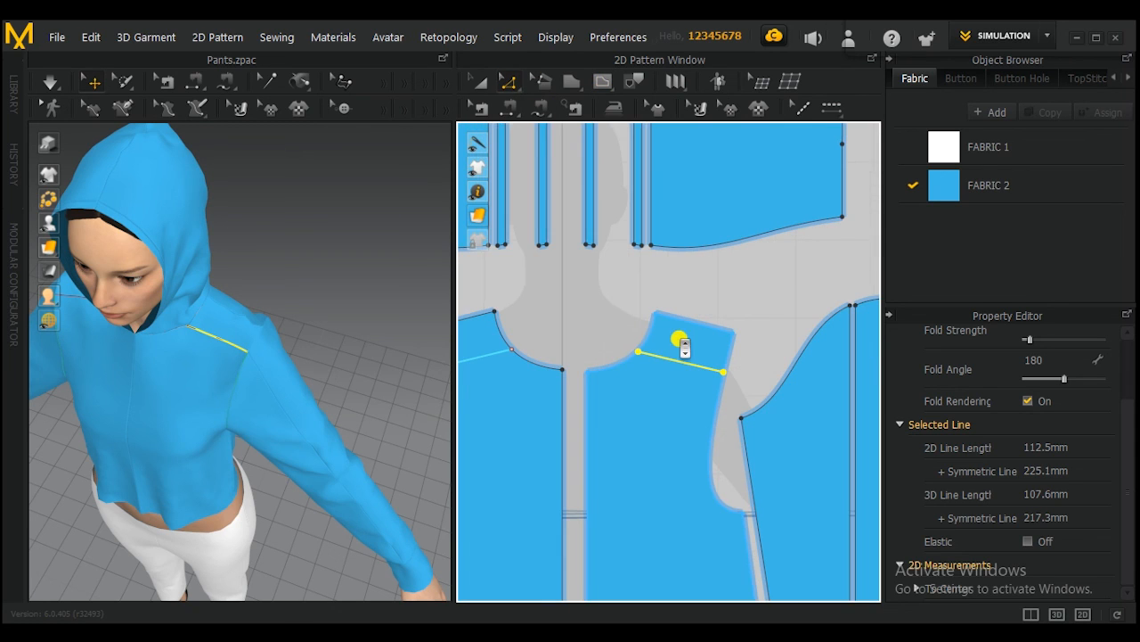
pyautogui.rightClick(684, 365)
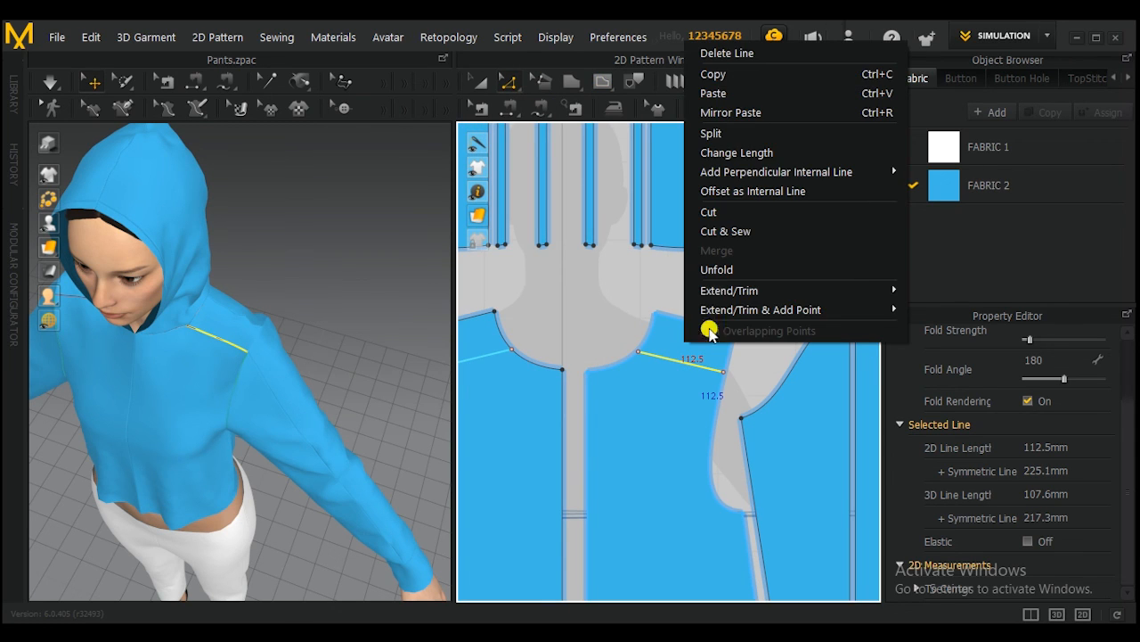
pyautogui.click(724, 231)
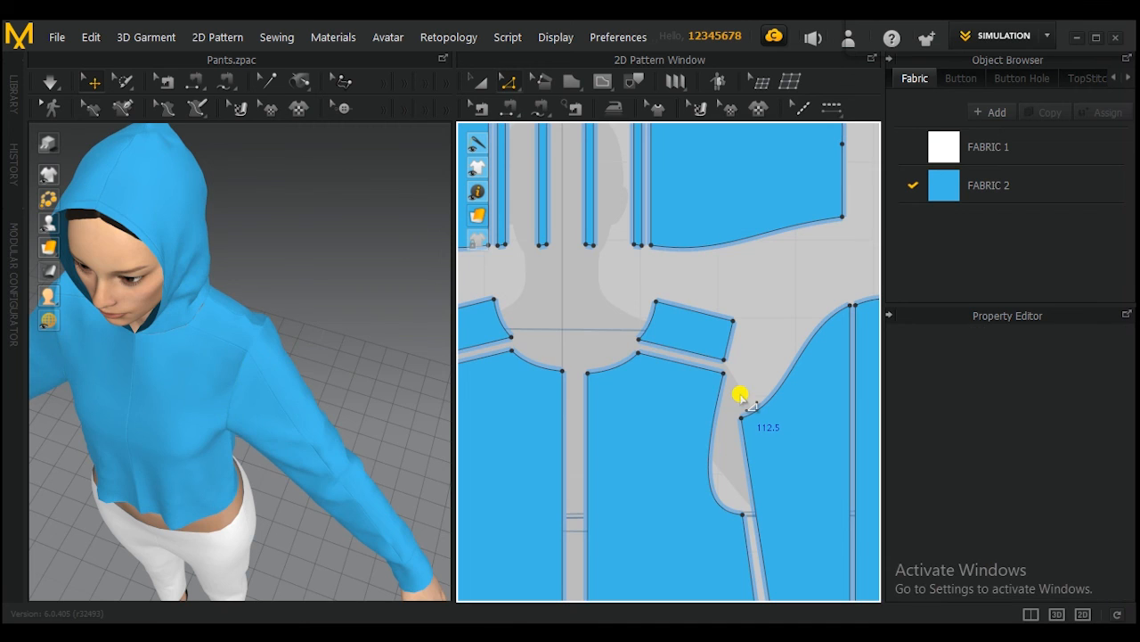
# Examine the back of the hooded top on the avatar around the shoulder, armhole and sleeve seams
pyautogui.scroll(-3, 693, 342)
pyautogui.scroll(1, 678, 350)
pyautogui.scroll(1, 677, 350)
pyautogui.scroll(1, 725, 394)
pyautogui.scroll(2, 678, 392)
pyautogui.moveTo(383, 351); pyautogui.dragTo(252, 359, button='right')
pyautogui.moveTo(216, 422); pyautogui.dragTo(344, 256, button='middle')
pyautogui.click(354, 311)
pyautogui.click(418, 416)
pyautogui.moveTo(387, 408); pyautogui.dragTo(207, 355, button='right')
pyautogui.scroll(1, 143, 331)
pyautogui.moveTo(143, 330); pyautogui.dragTo(193, 306, button='middle')
pyautogui.moveTo(194, 306)
pyautogui.mouseDown(button='right')
pyautogui.moveTo(183, 224)
pyautogui.moveTo(242, 247)
pyautogui.moveTo(184, 285)
pyautogui.moveTo(188, 304)
pyautogui.mouseUp(button='right')
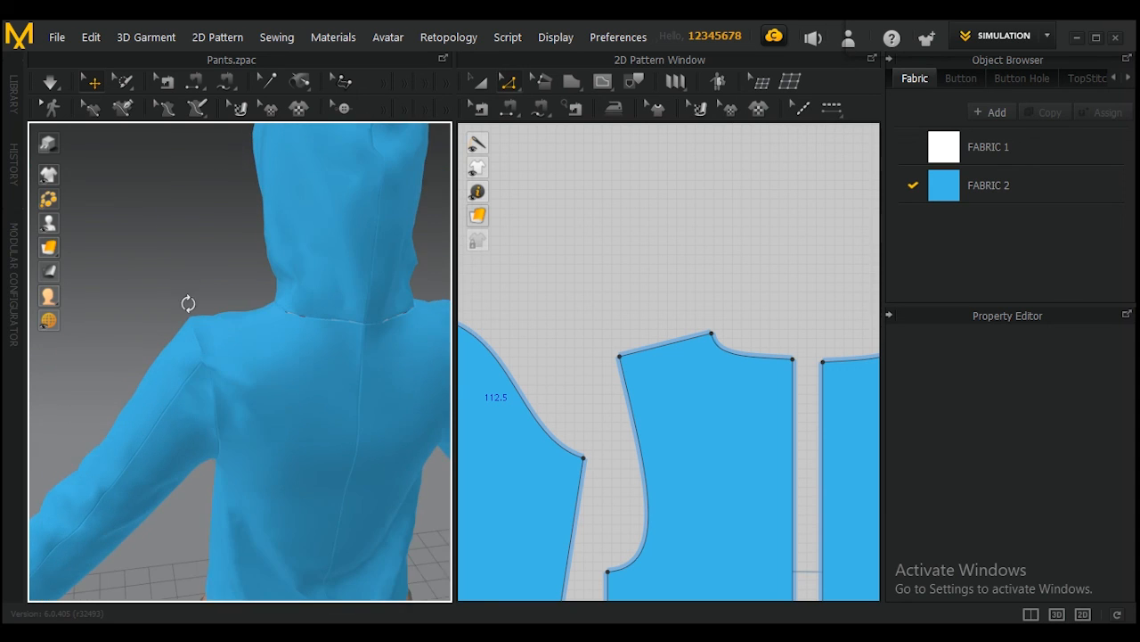
pyautogui.moveTo(188, 304); pyautogui.dragTo(183, 304, button='middle')
pyautogui.click(213, 372)
pyautogui.click(246, 264)
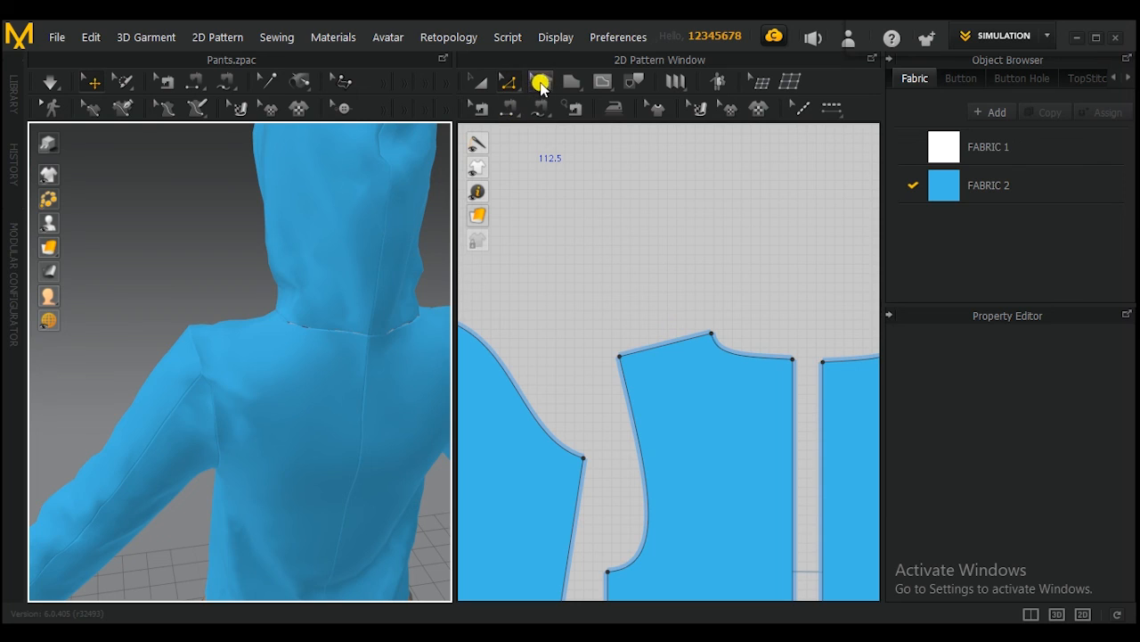
# Draw an internal line about 181 mm long across the back body pattern, from the armhole to the centre-back neckline corner
pyautogui.click(603, 81)
pyautogui.scroll(2, 642, 382)
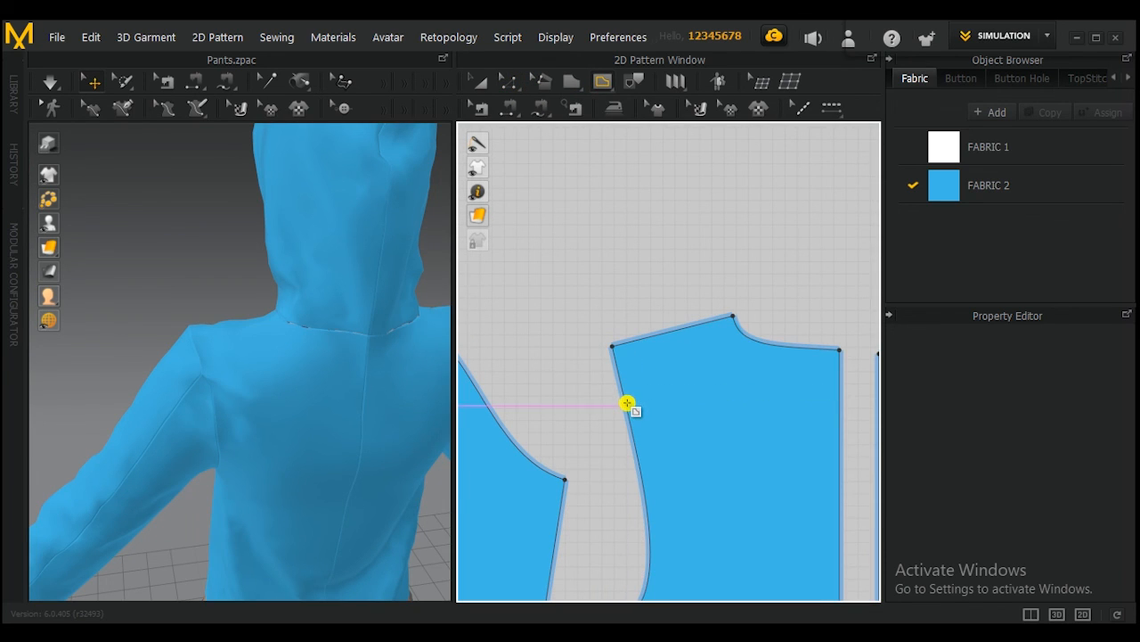
pyautogui.click(629, 410)
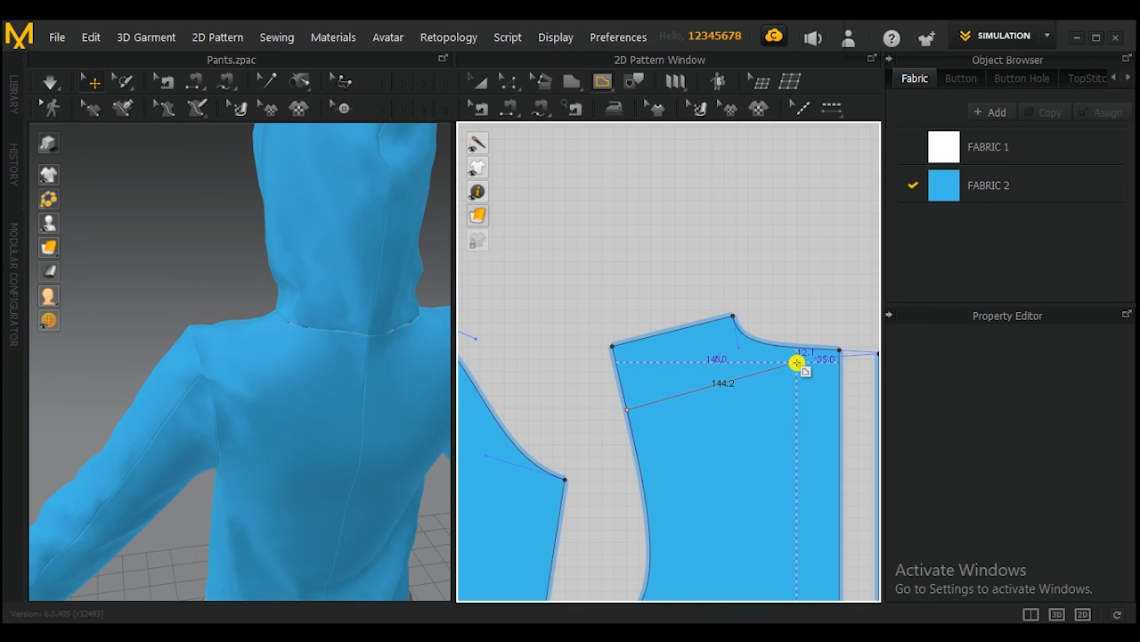
pyautogui.scroll(2, 755, 344)
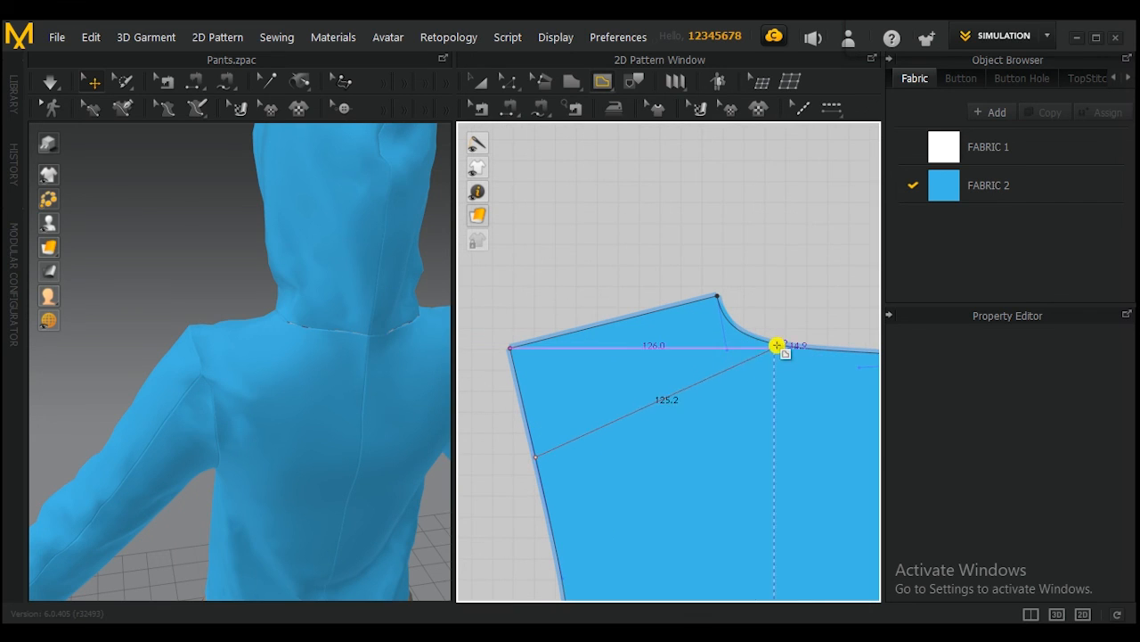
pyautogui.scroll(1, 779, 354)
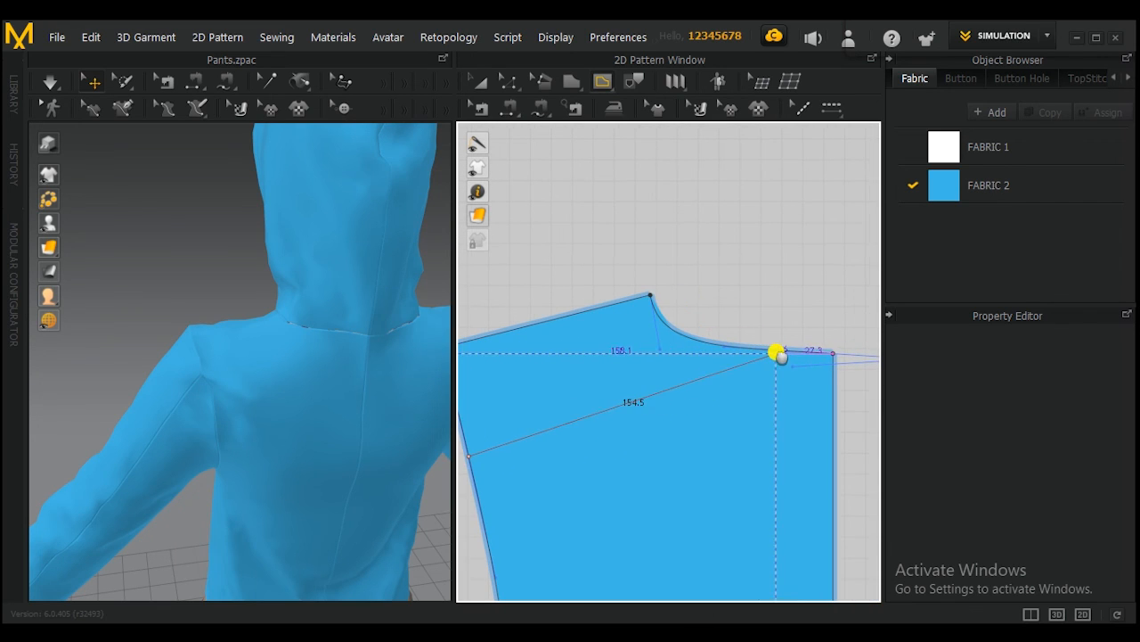
pyautogui.click(833, 353)
pyautogui.scroll(-2, 486, 368)
# Nudge the back yoke line's armhole endpoint slightly to line it up with the sleeve panel seam
pyautogui.moveTo(208, 339); pyautogui.dragTo(267, 298, button='right')
pyautogui.scroll(3, 364, 402)
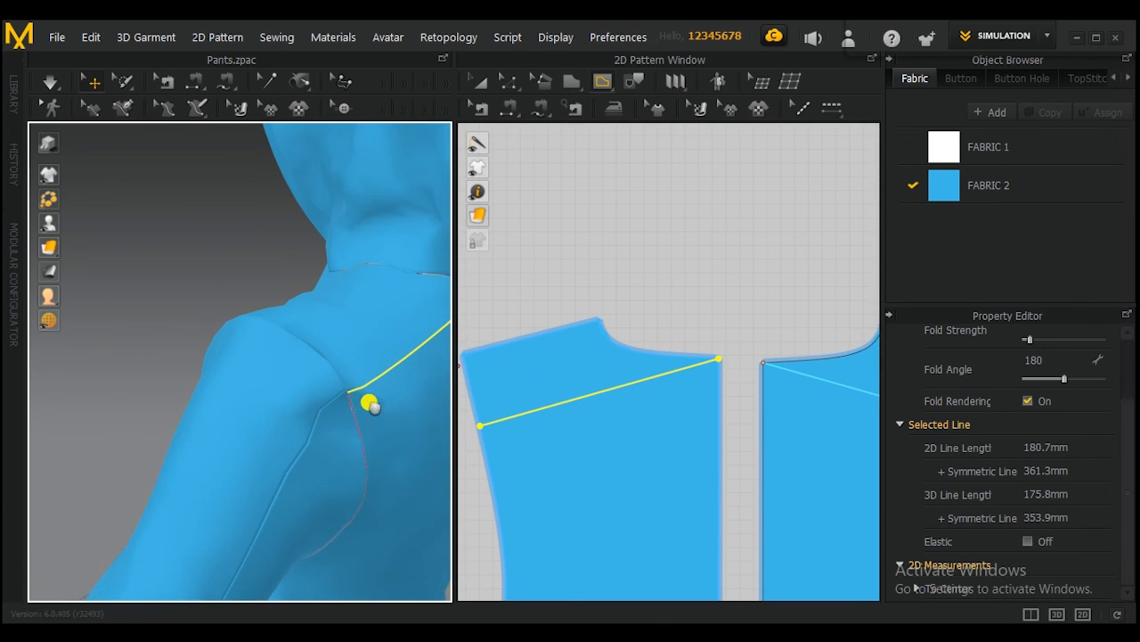
pyautogui.scroll(-3, 370, 406)
pyautogui.scroll(4, 616, 364)
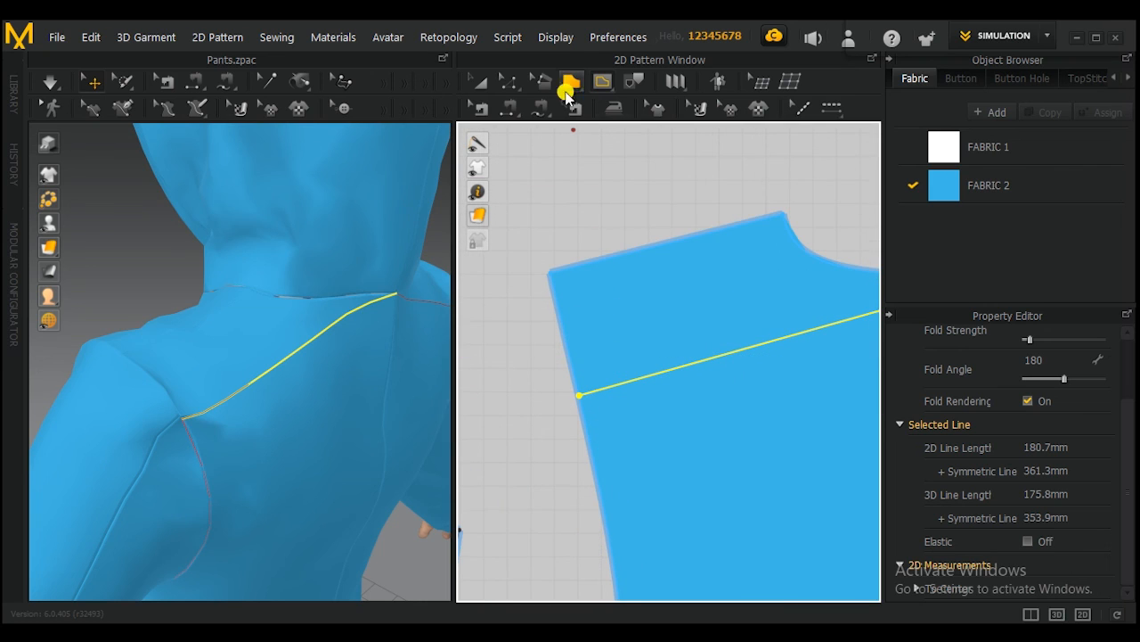
pyautogui.click(568, 437)
pyautogui.scroll(2, 568, 437)
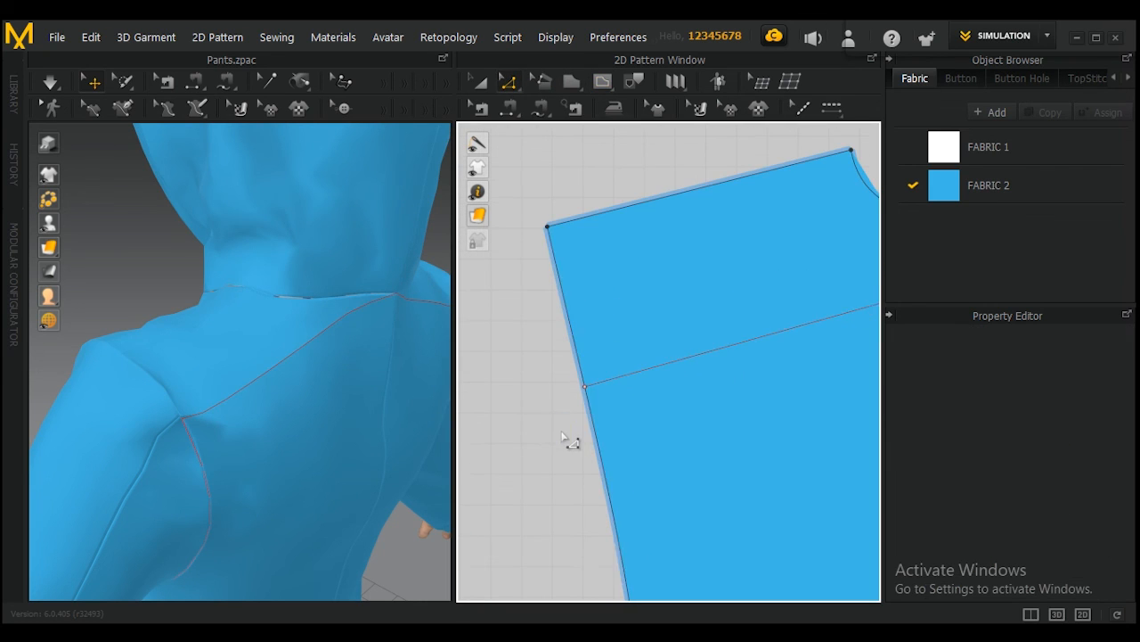
pyautogui.click(586, 389)
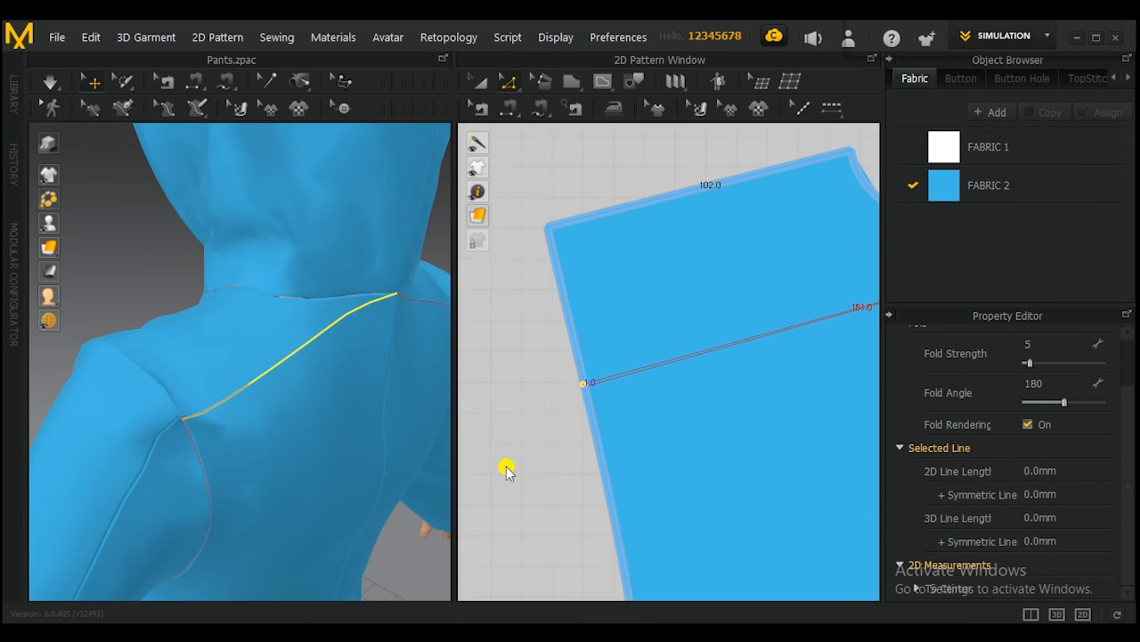
pyautogui.scroll(3, 570, 392)
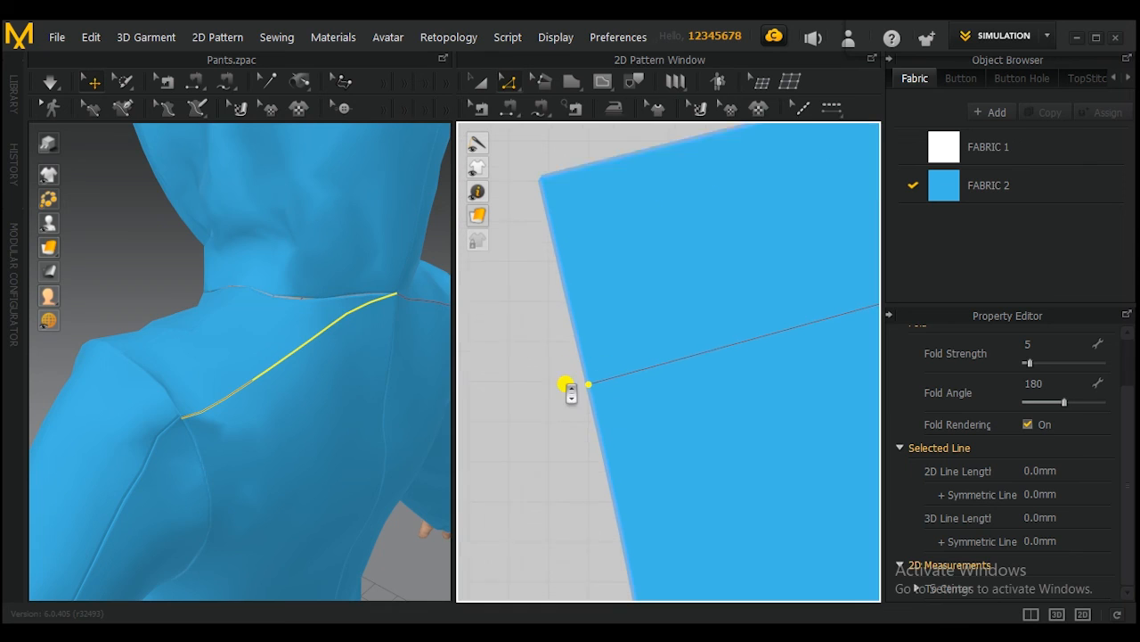
pyautogui.scroll(5, 164, 429)
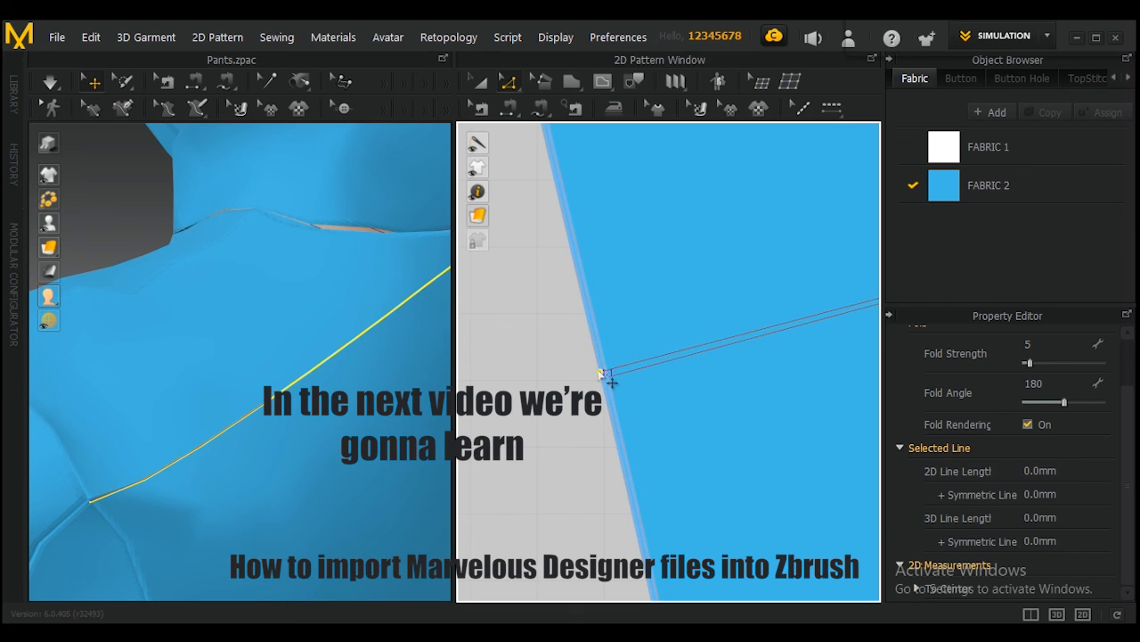
pyautogui.click(608, 406)
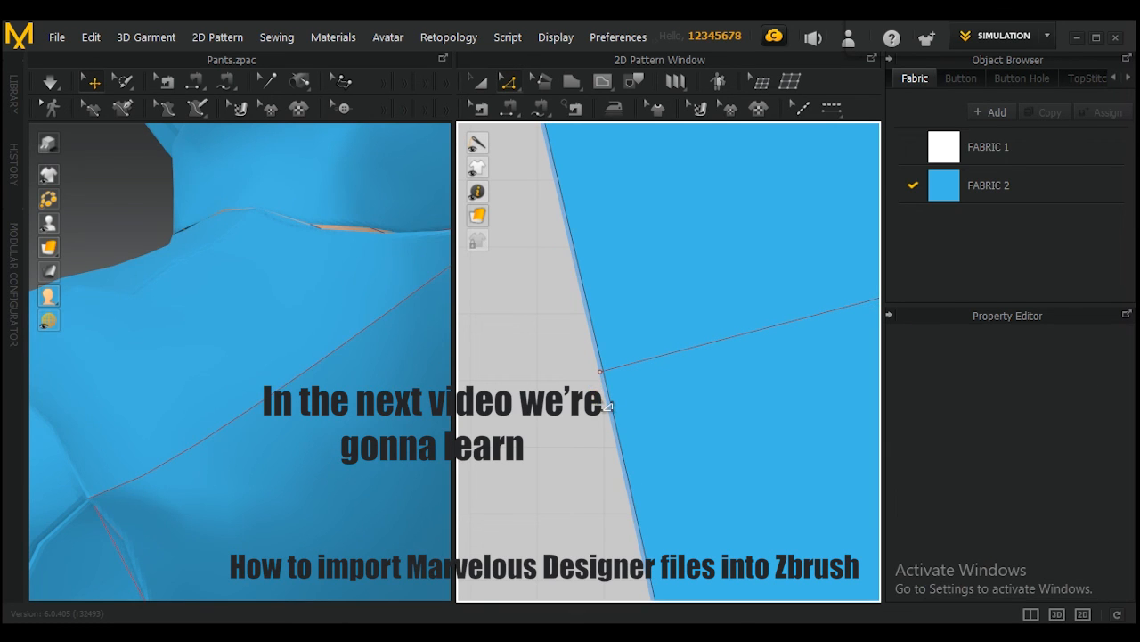
# Cut and sew the back body pattern along the internal yoke line
pyautogui.scroll(-6, 332, 417)
pyautogui.moveTo(332, 417); pyautogui.dragTo(553, 420, button='right')
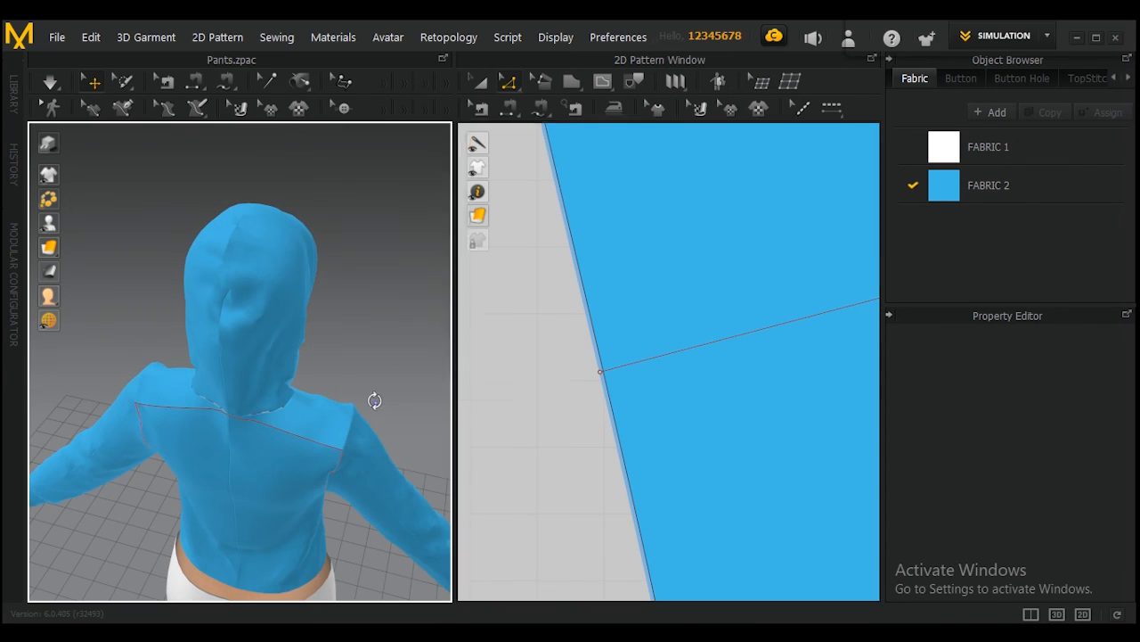
pyautogui.rightClick(367, 417)
pyautogui.click(392, 403)
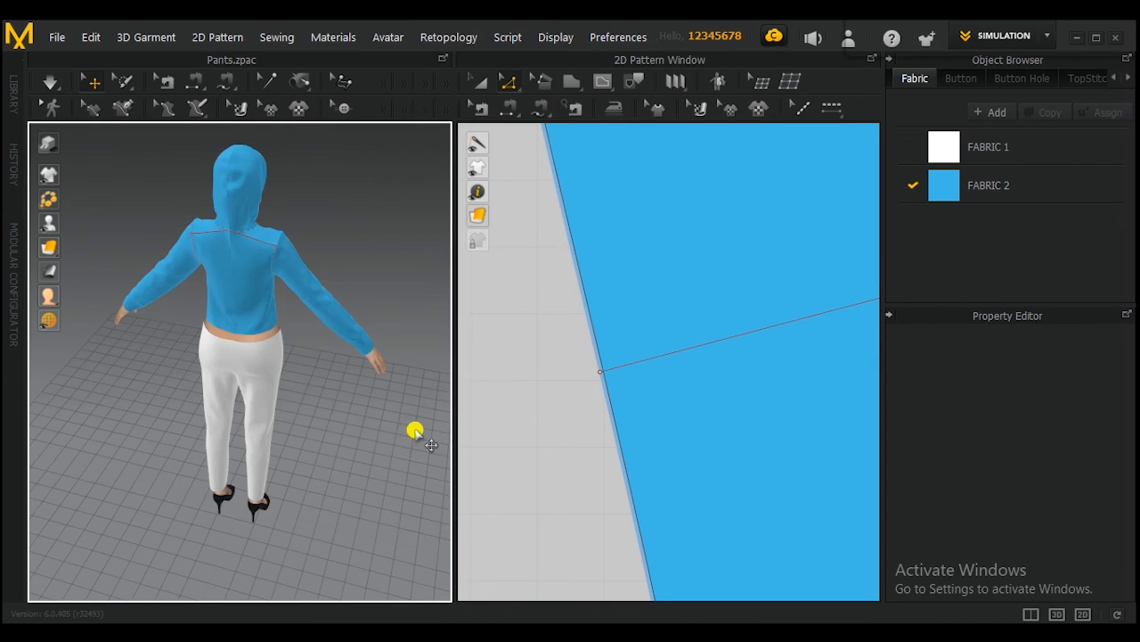
pyautogui.click(641, 361)
pyautogui.scroll(-5, 642, 363)
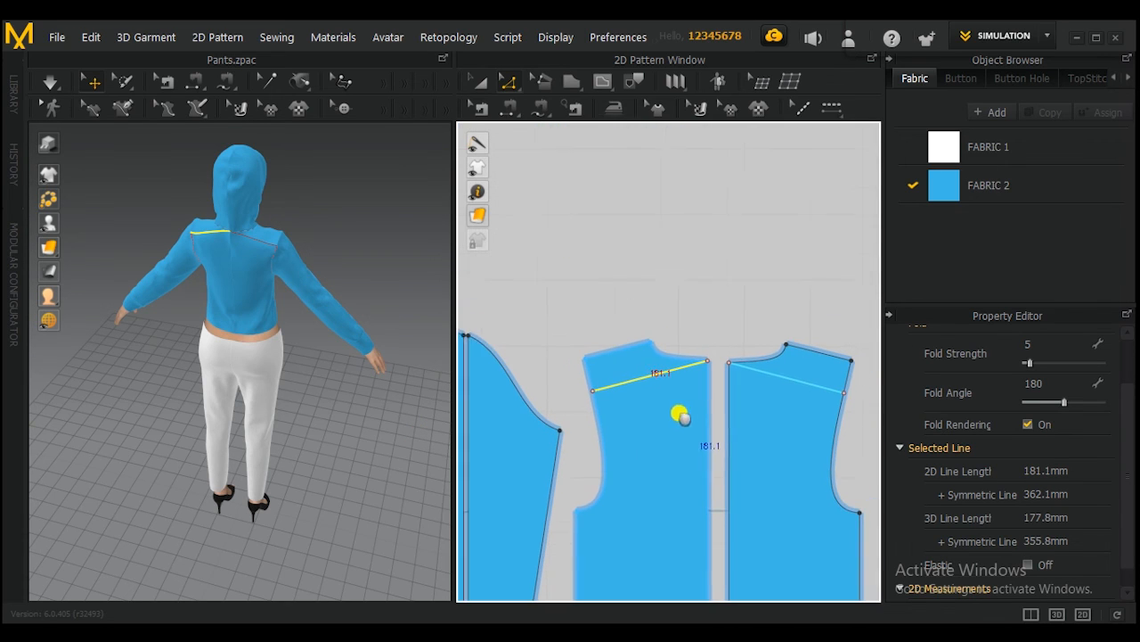
pyautogui.rightClick(648, 377)
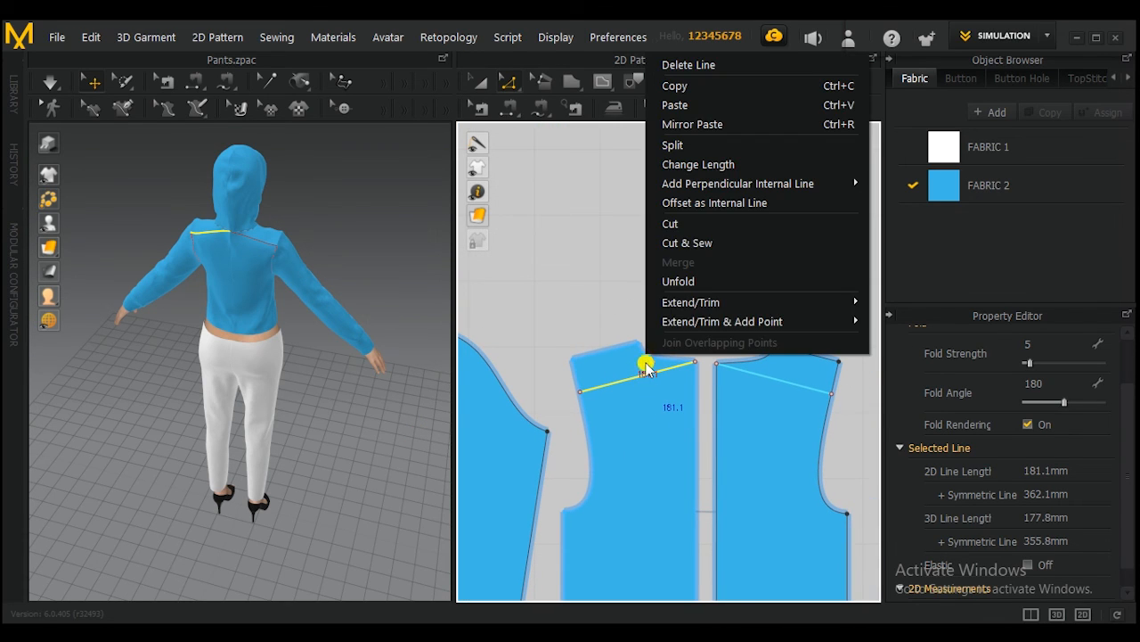
pyautogui.click(691, 242)
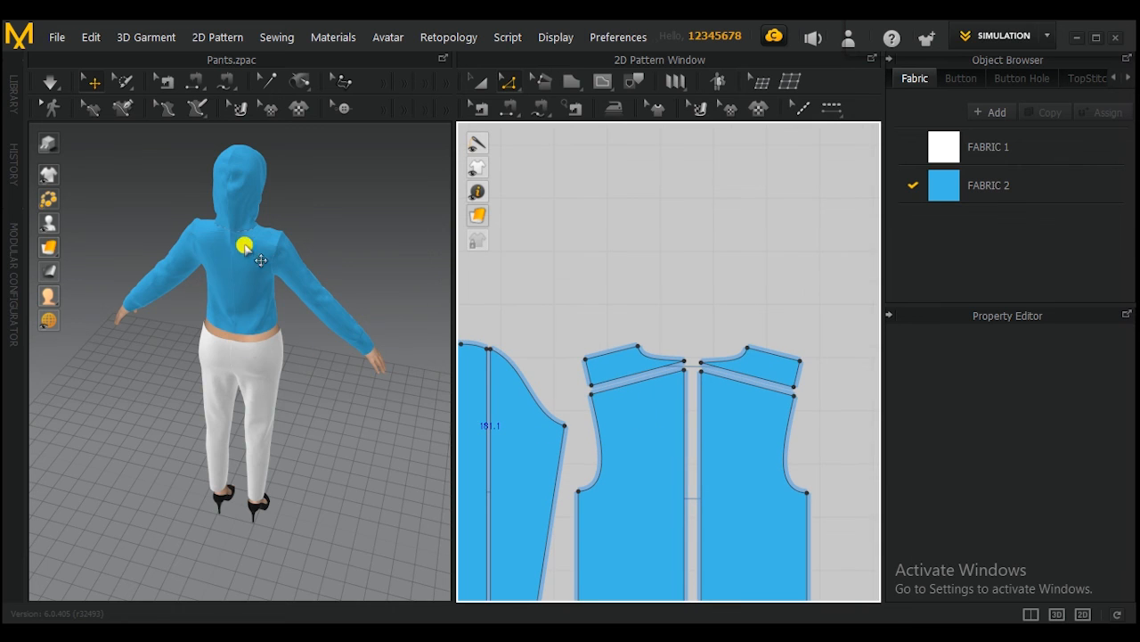
# Add a new white fabric to the fabric list, leaving no pattern selected
pyautogui.scroll(5, 244, 246)
pyautogui.moveTo(282, 188); pyautogui.dragTo(316, 355, button='middle')
pyautogui.moveTo(316, 355); pyautogui.dragTo(8, 387, button='right')
pyautogui.scroll(-3, 264, 387)
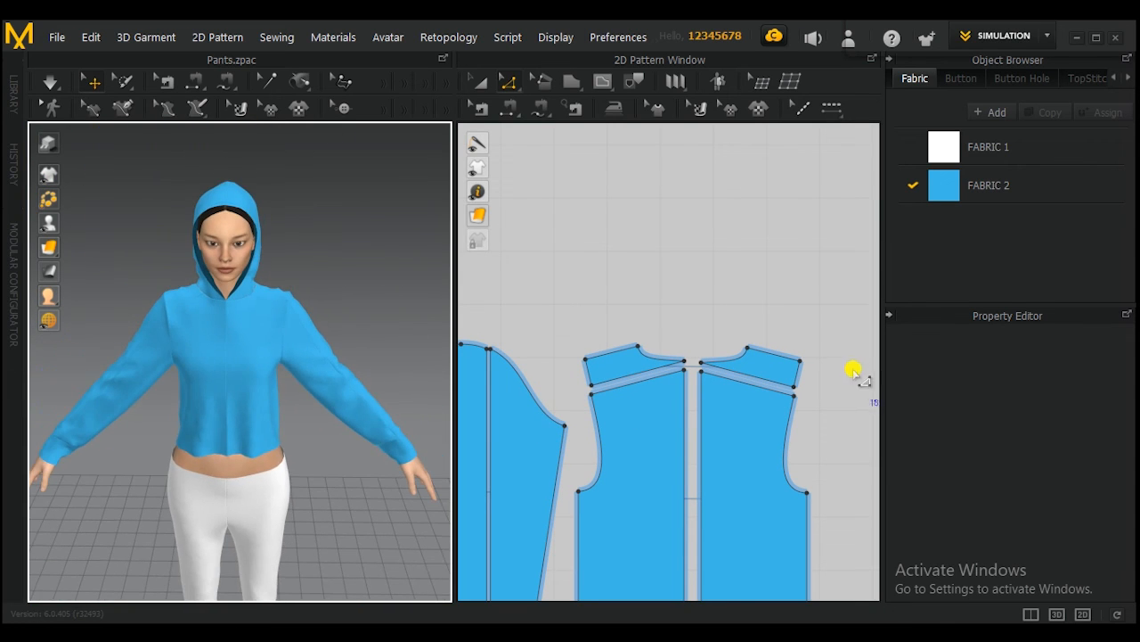
pyautogui.scroll(-3, 771, 367)
pyautogui.scroll(-1, 802, 415)
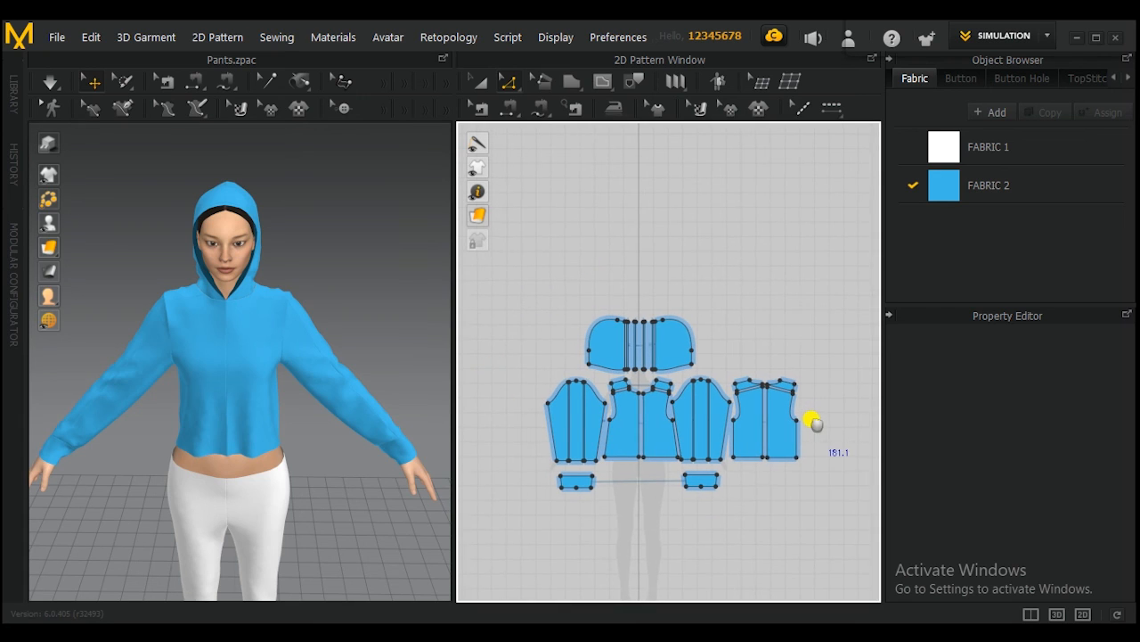
pyautogui.click(997, 111)
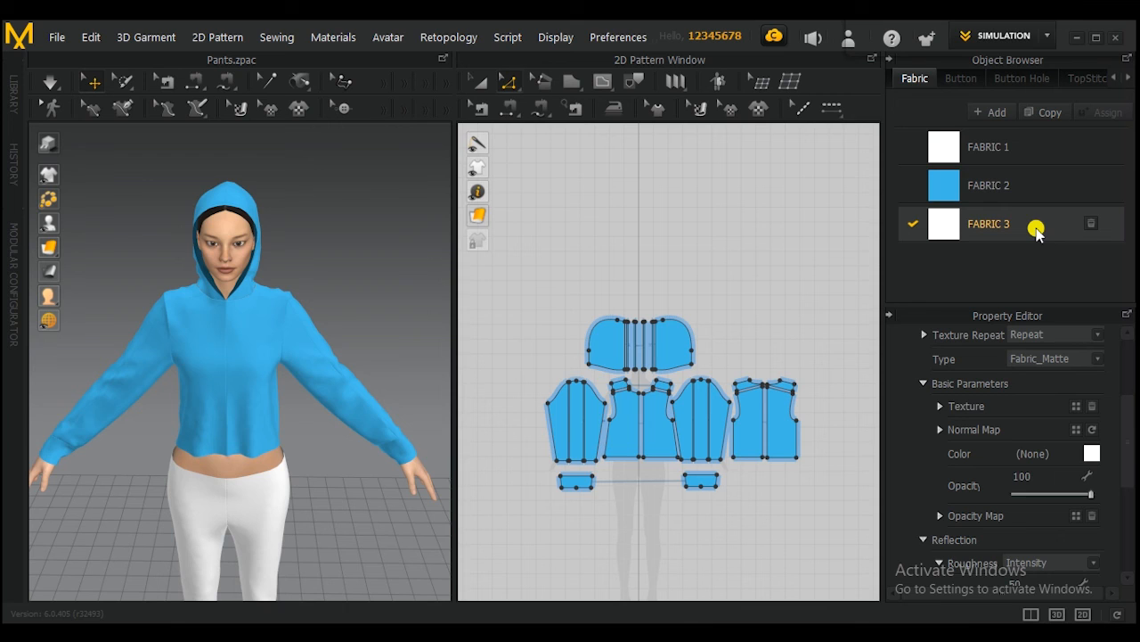
pyautogui.click(803, 305)
# Assign the new white fabric to the back and front shoulder yoke panels
pyautogui.scroll(2, 758, 373)
pyautogui.moveTo(825, 384); pyautogui.dragTo(790, 381, button='middle')
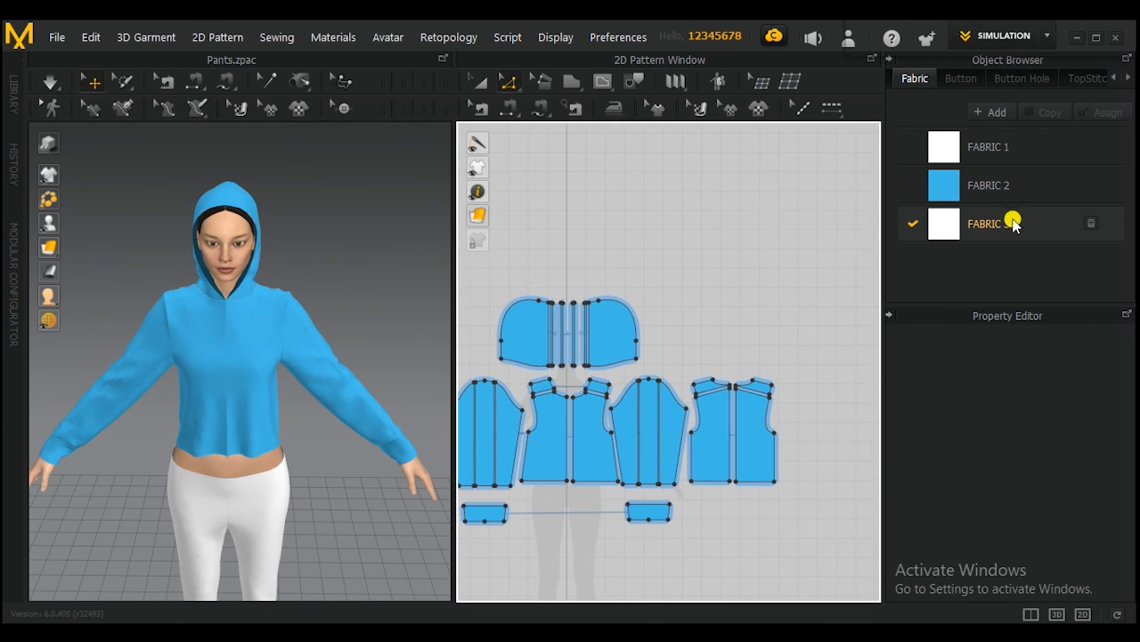
pyautogui.moveTo(1021, 225); pyautogui.dragTo(842, 332)
pyautogui.moveTo(752, 391); pyautogui.dragTo(760, 384)
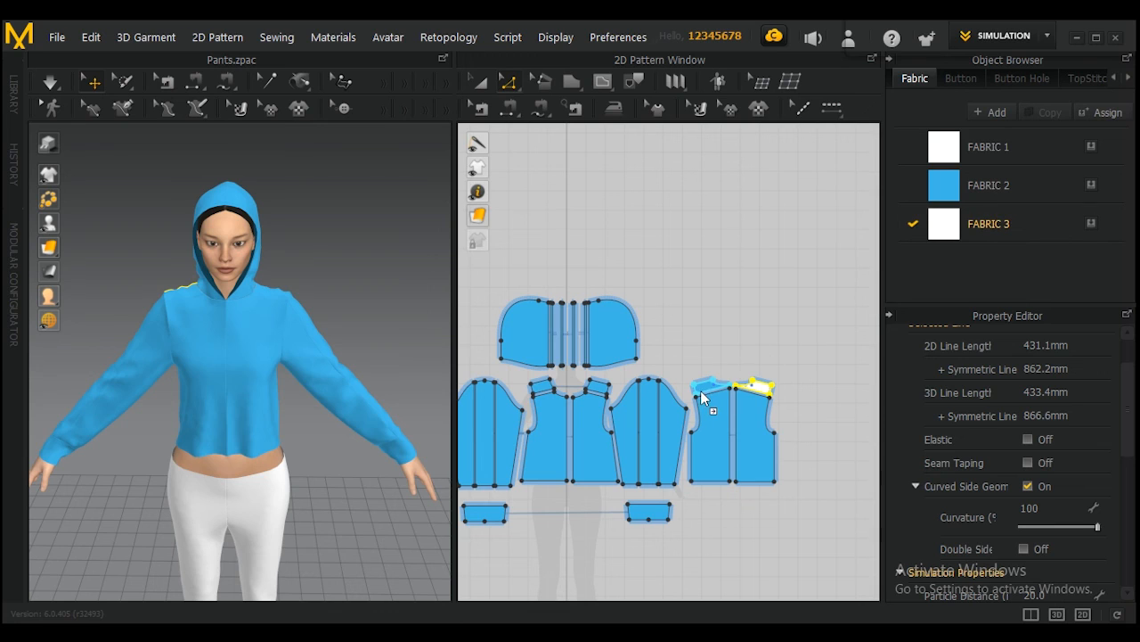
pyautogui.click(597, 382)
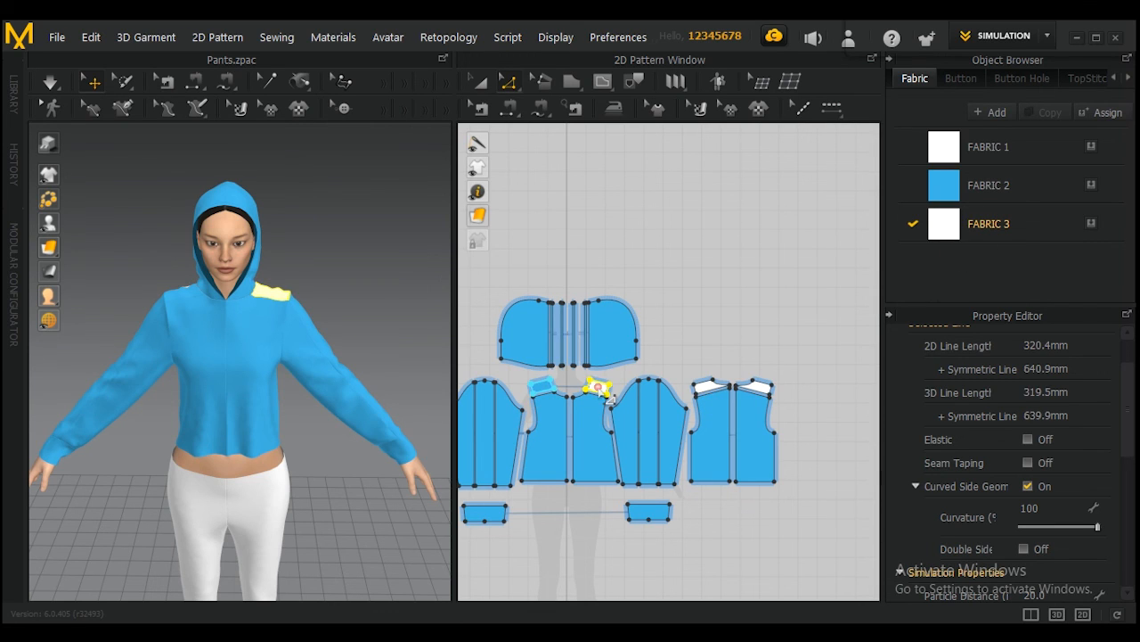
pyautogui.click(541, 385)
# Assign the new white fabric to the middle strip of both sleeves
pyautogui.moveTo(668, 338); pyautogui.dragTo(714, 279, button='right')
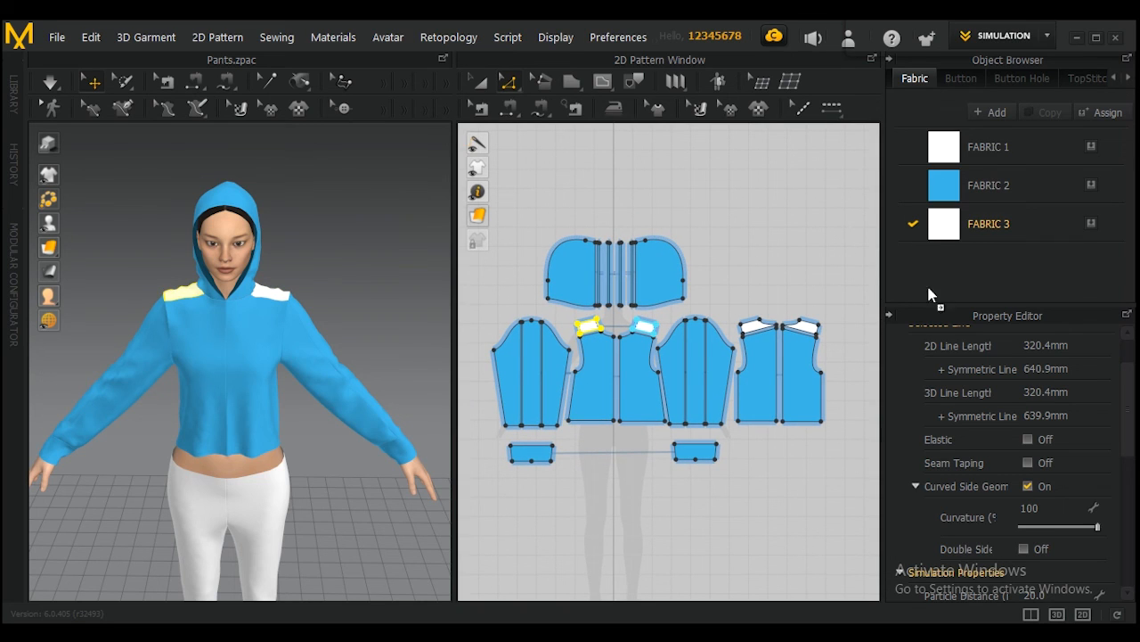
pyautogui.click(694, 361)
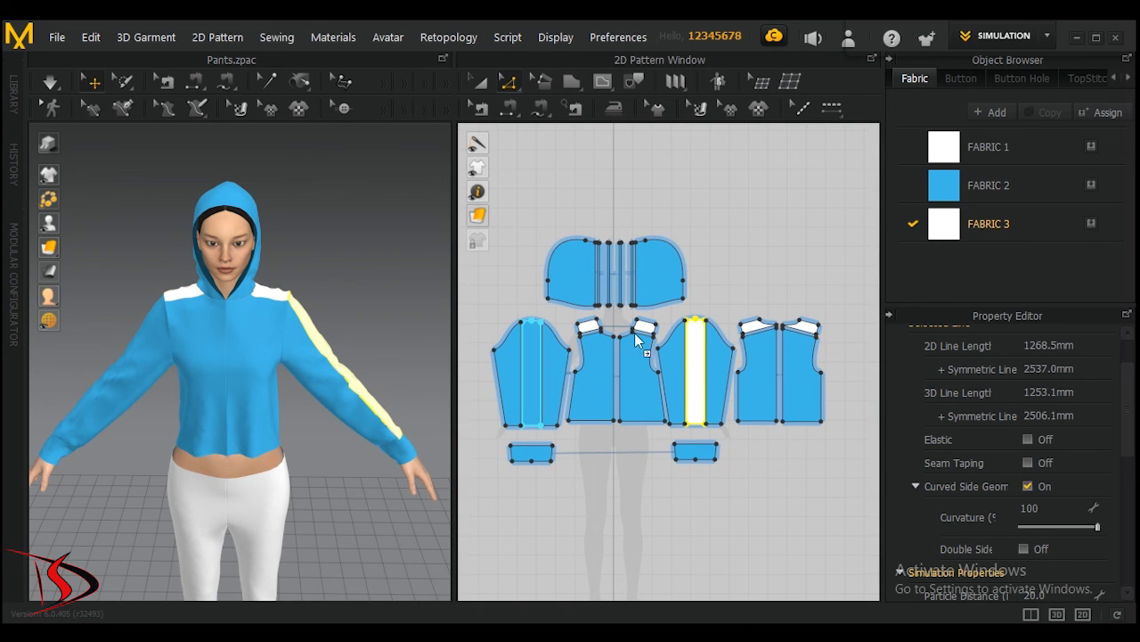
pyautogui.click(532, 348)
pyautogui.moveTo(389, 341); pyautogui.dragTo(344, 293, button='right')
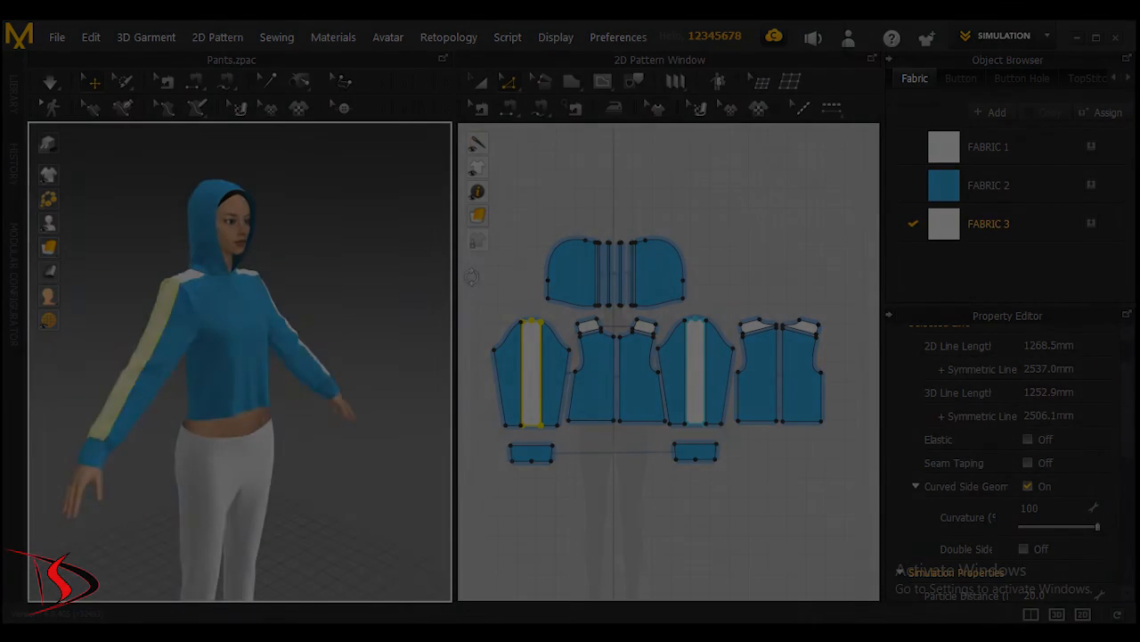